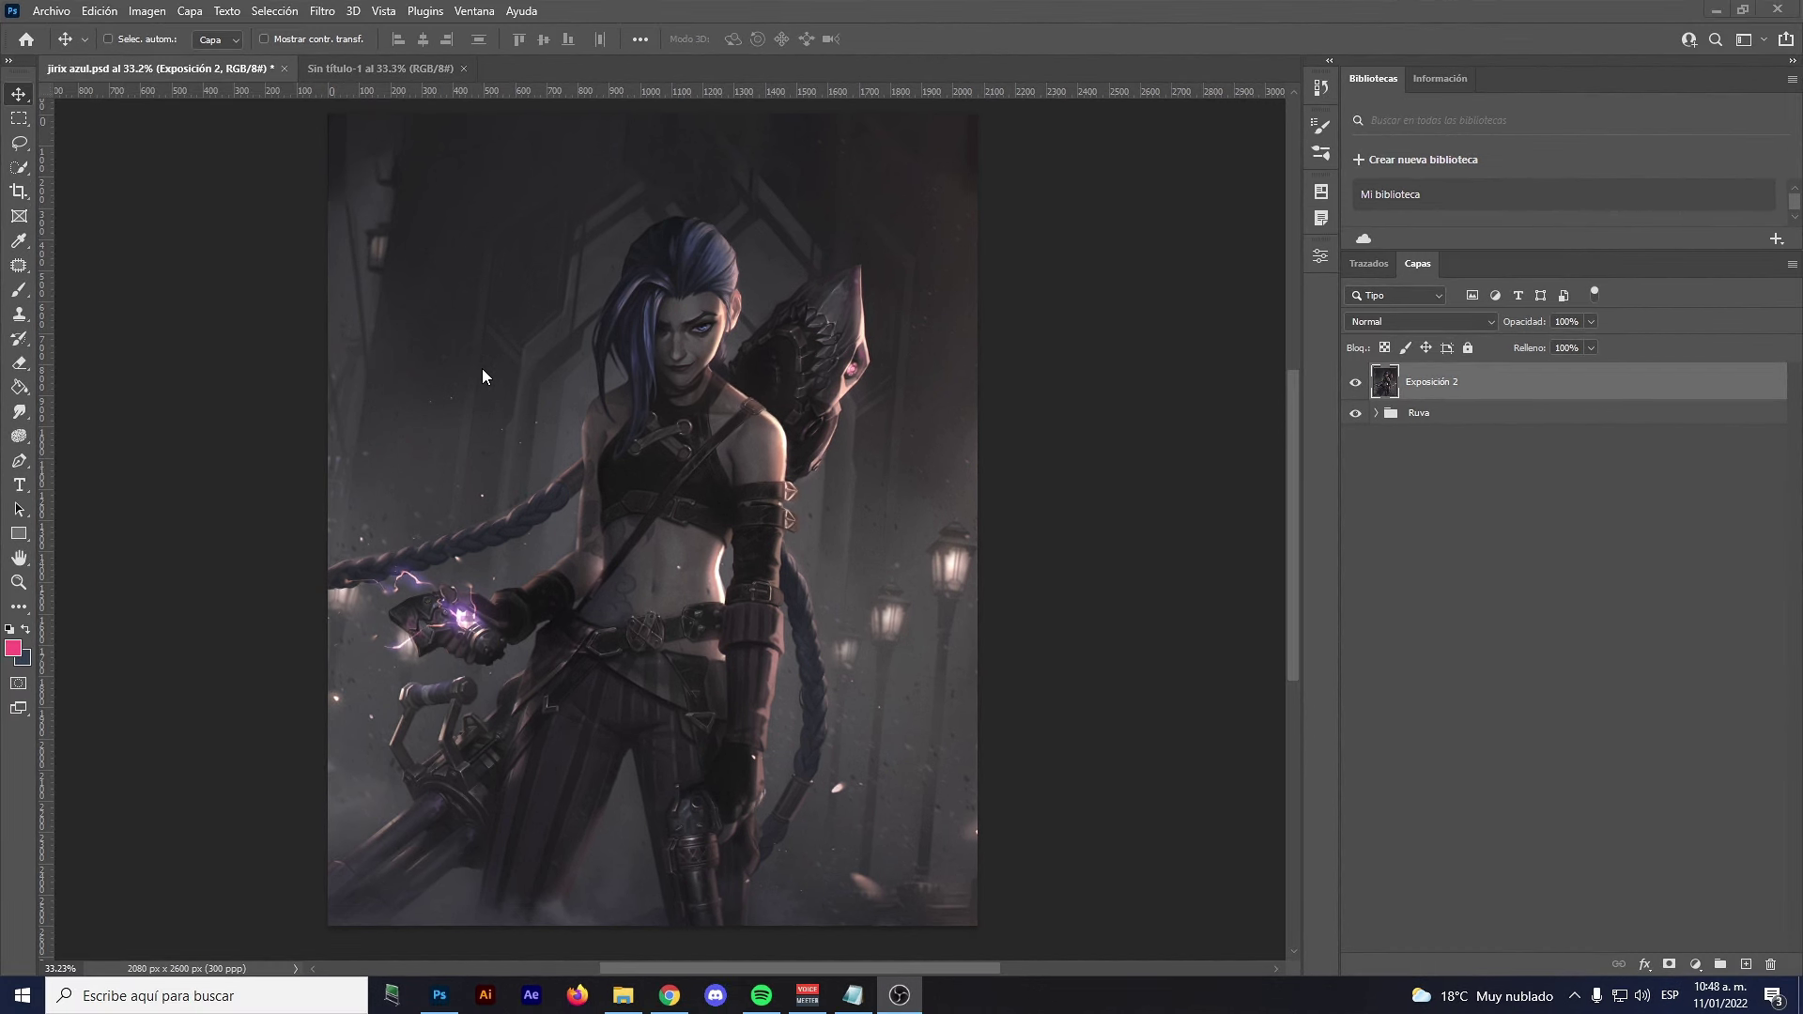
Toggle Exposición 2 to compare the original image with the blue RUVA artwork, leaving it visible, then start a new document
{"action": "left_click", "coordinate": [604, 334]}
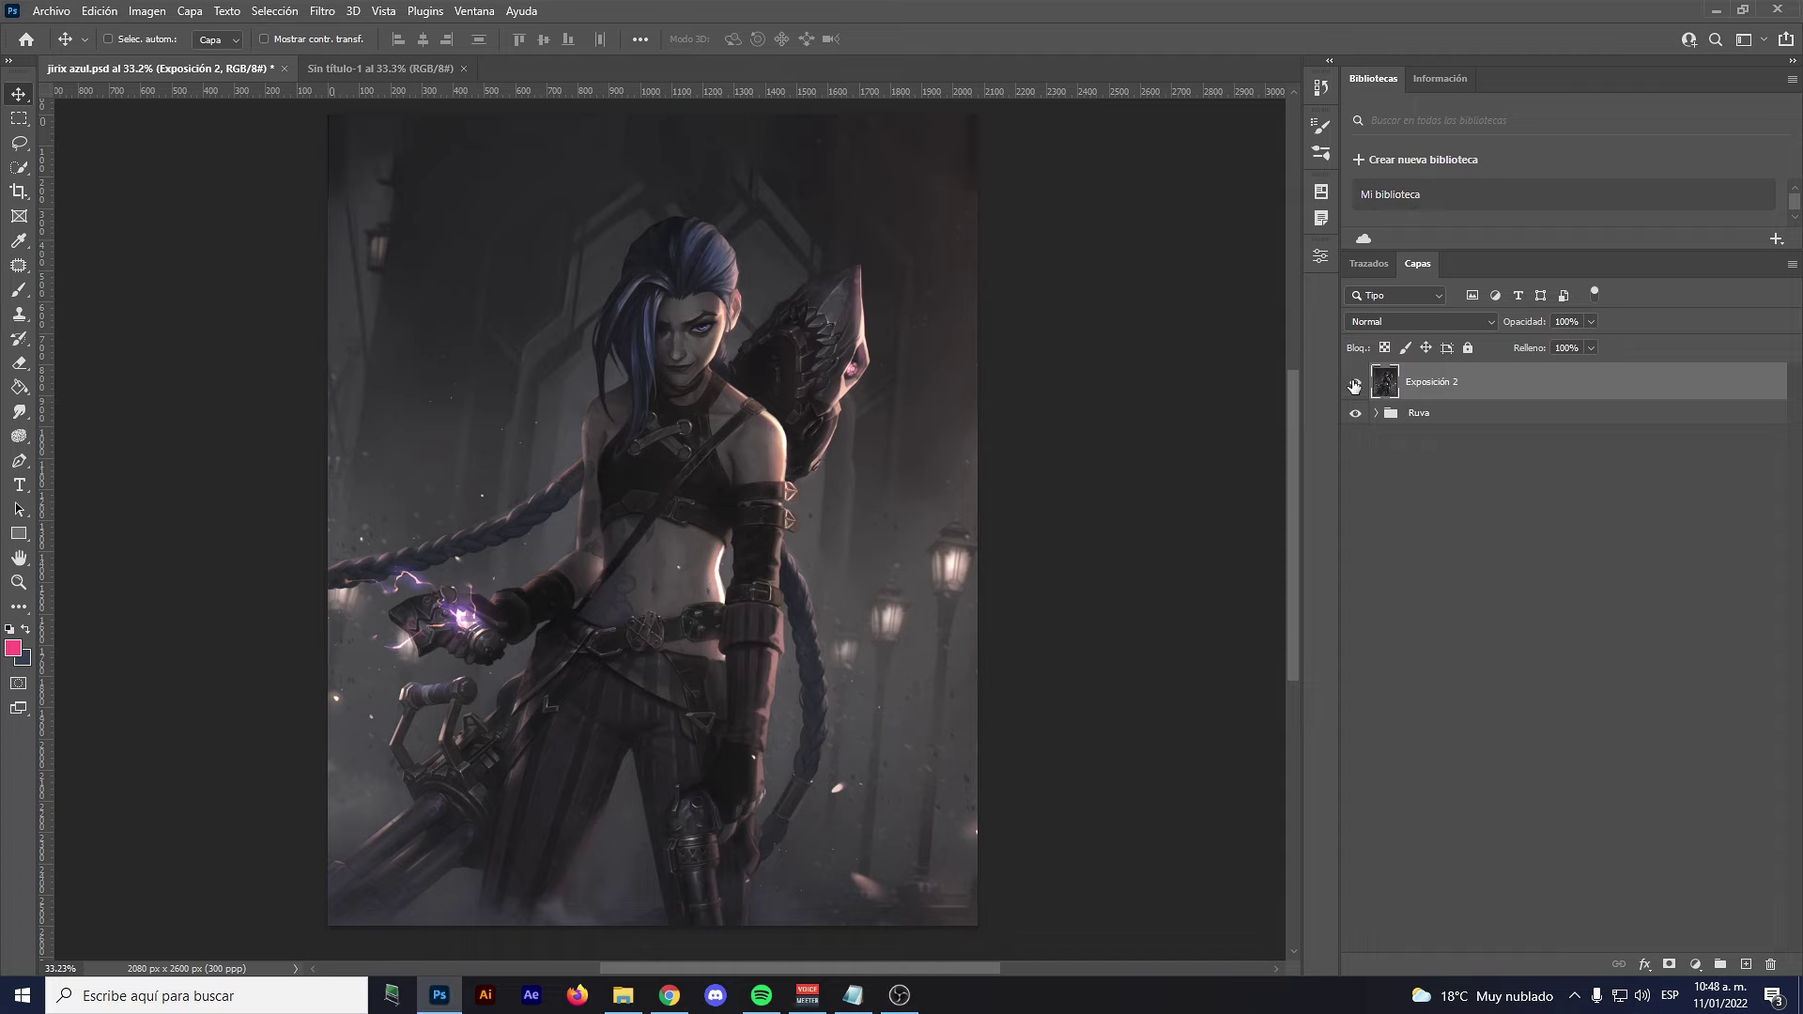
{"action": "left_click", "coordinate": [1354, 383]}
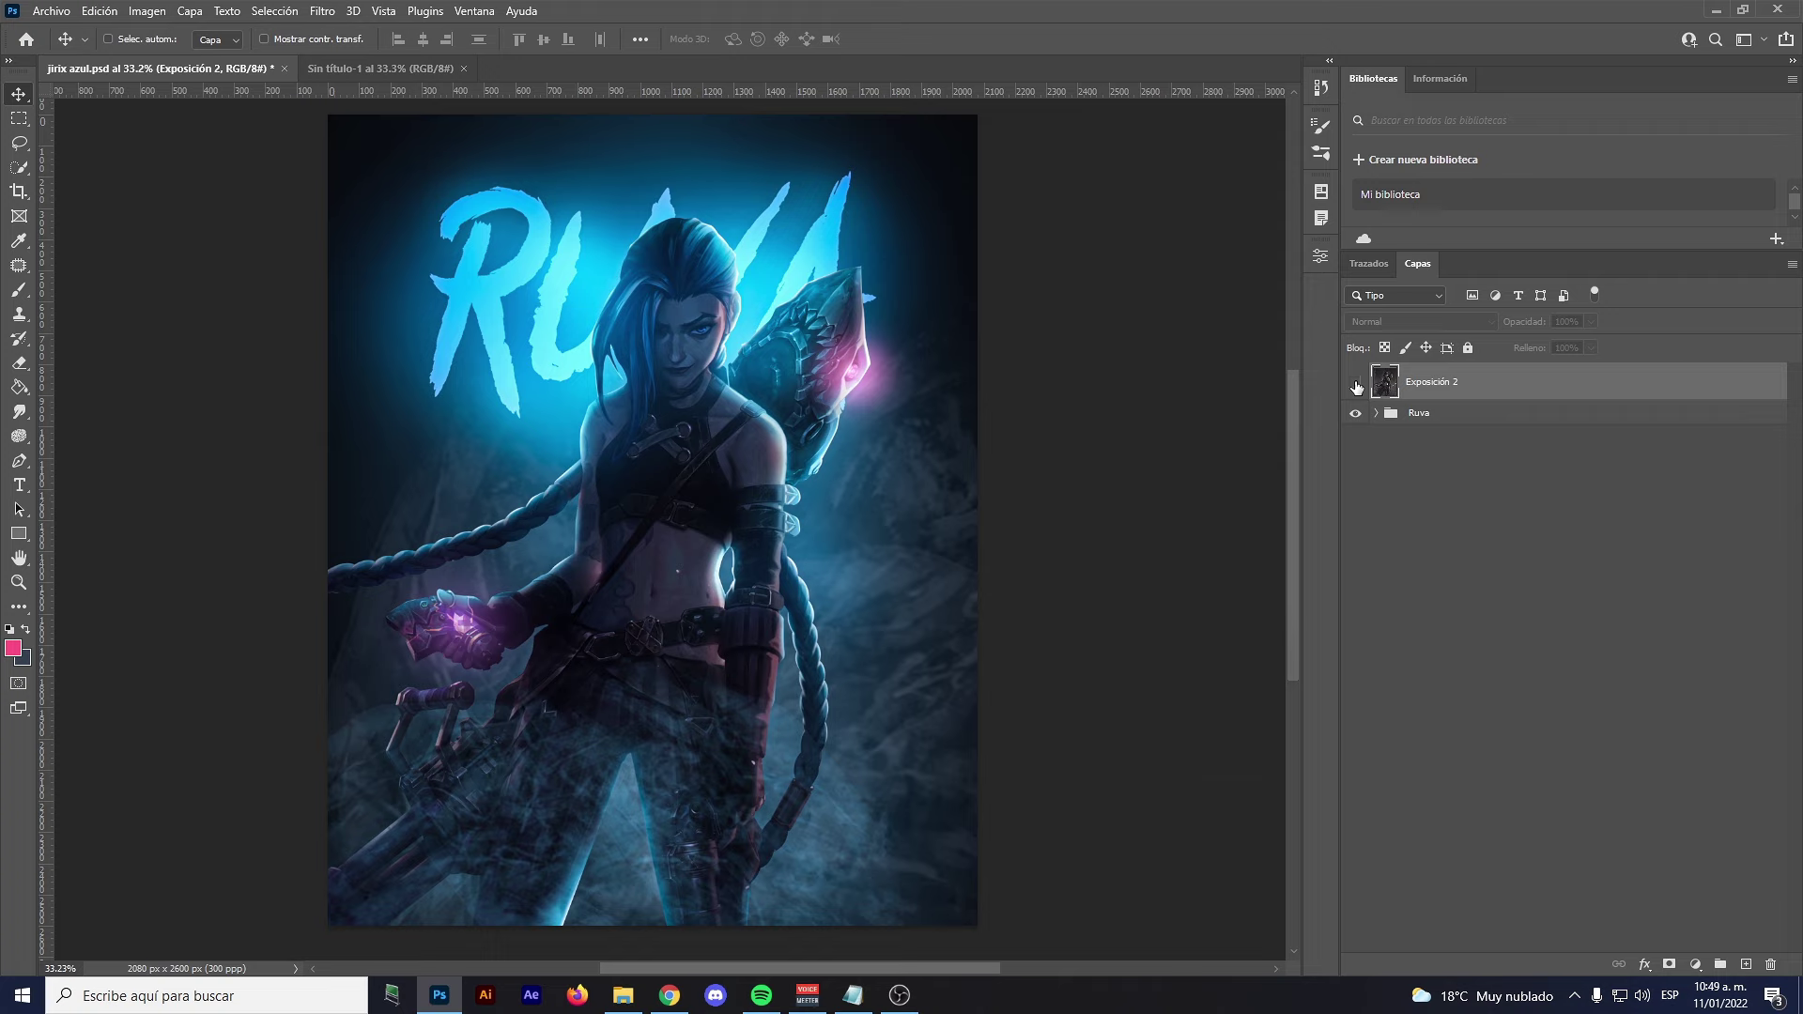
{"action": "left_click", "coordinate": [1355, 385]}
{"action": "left_click", "coordinate": [1356, 385]}
{"action": "left_click", "coordinate": [1355, 385]}
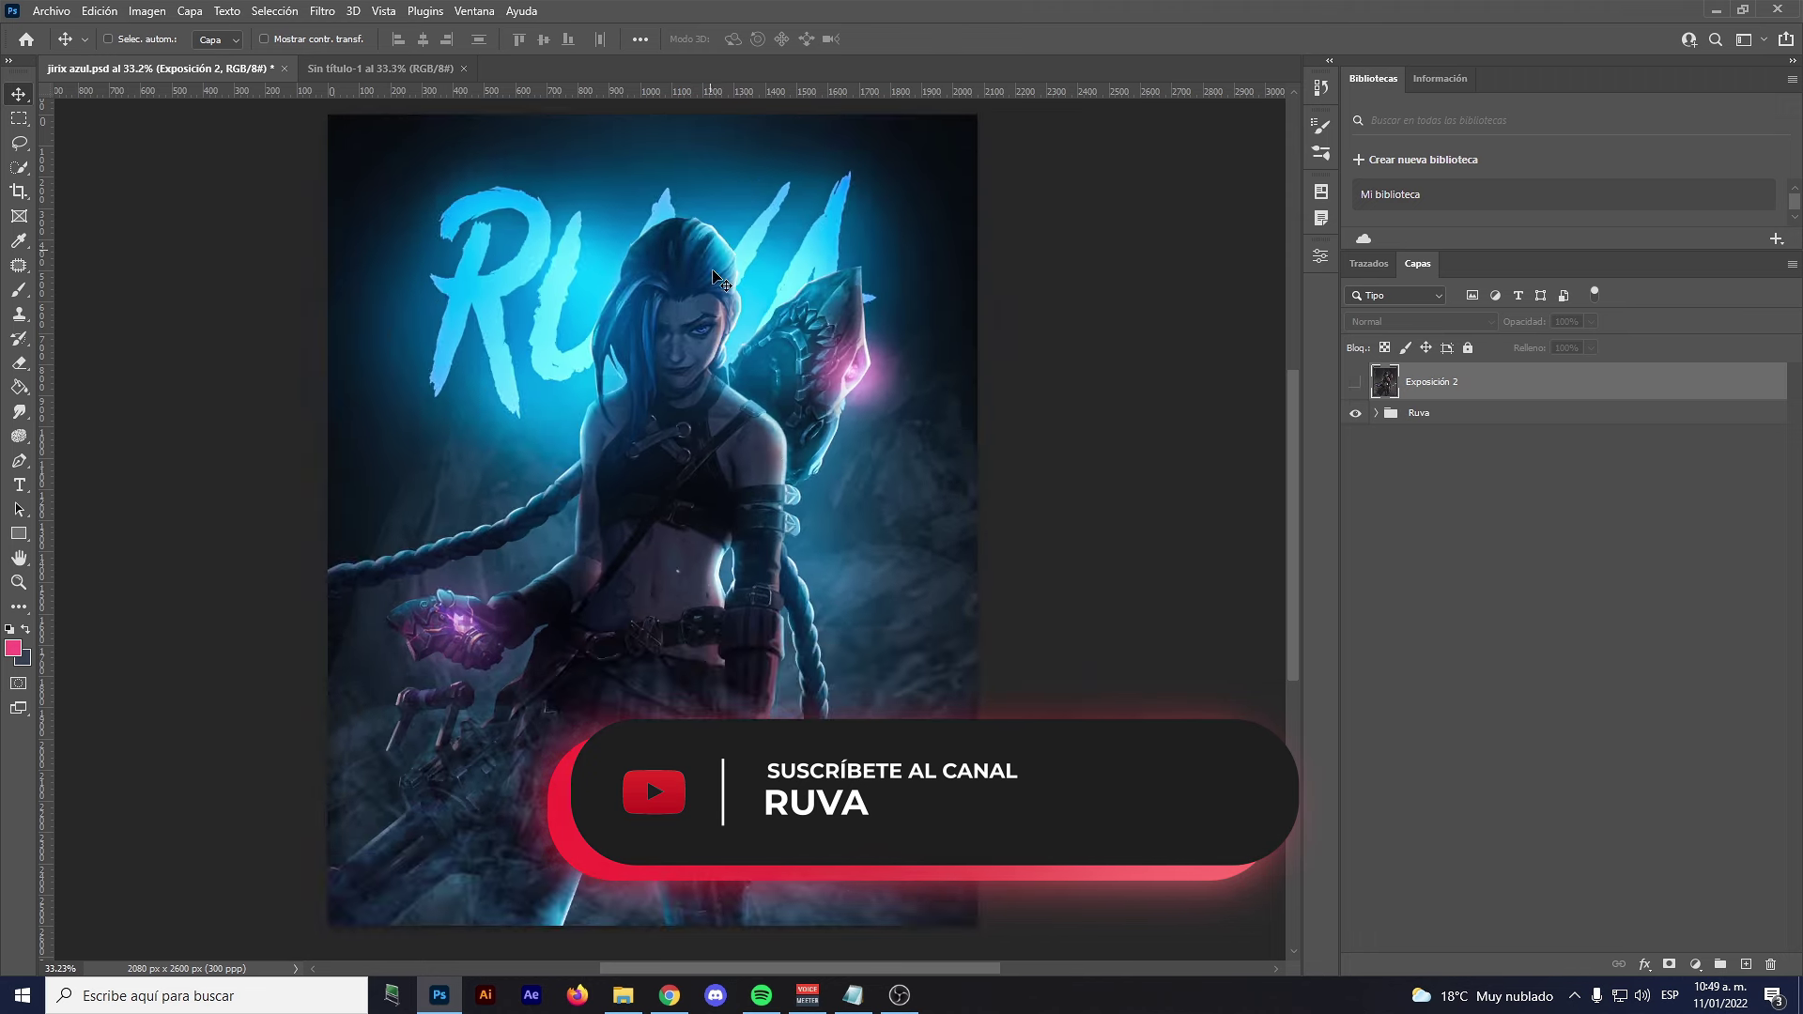
{"action": "scroll", "coordinate": [722, 279], "scroll_direction": "up", "scroll_amount": 2}
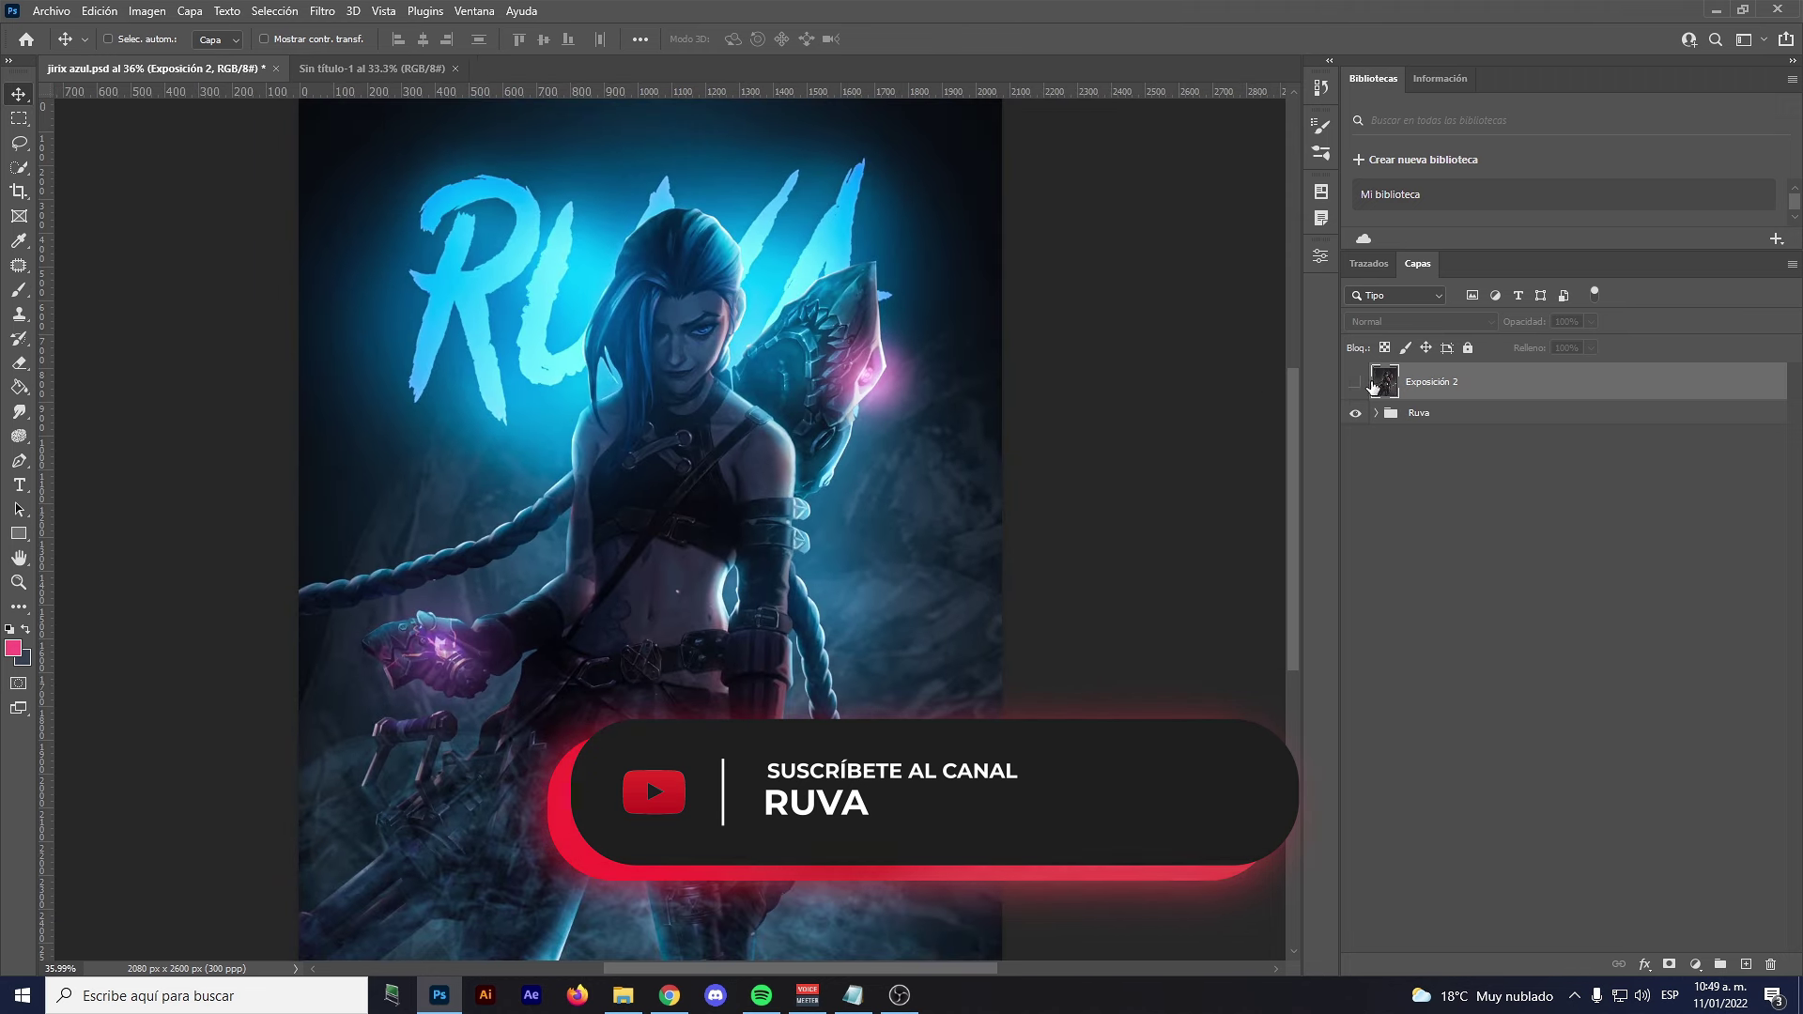
{"action": "left_click", "coordinate": [1355, 385]}
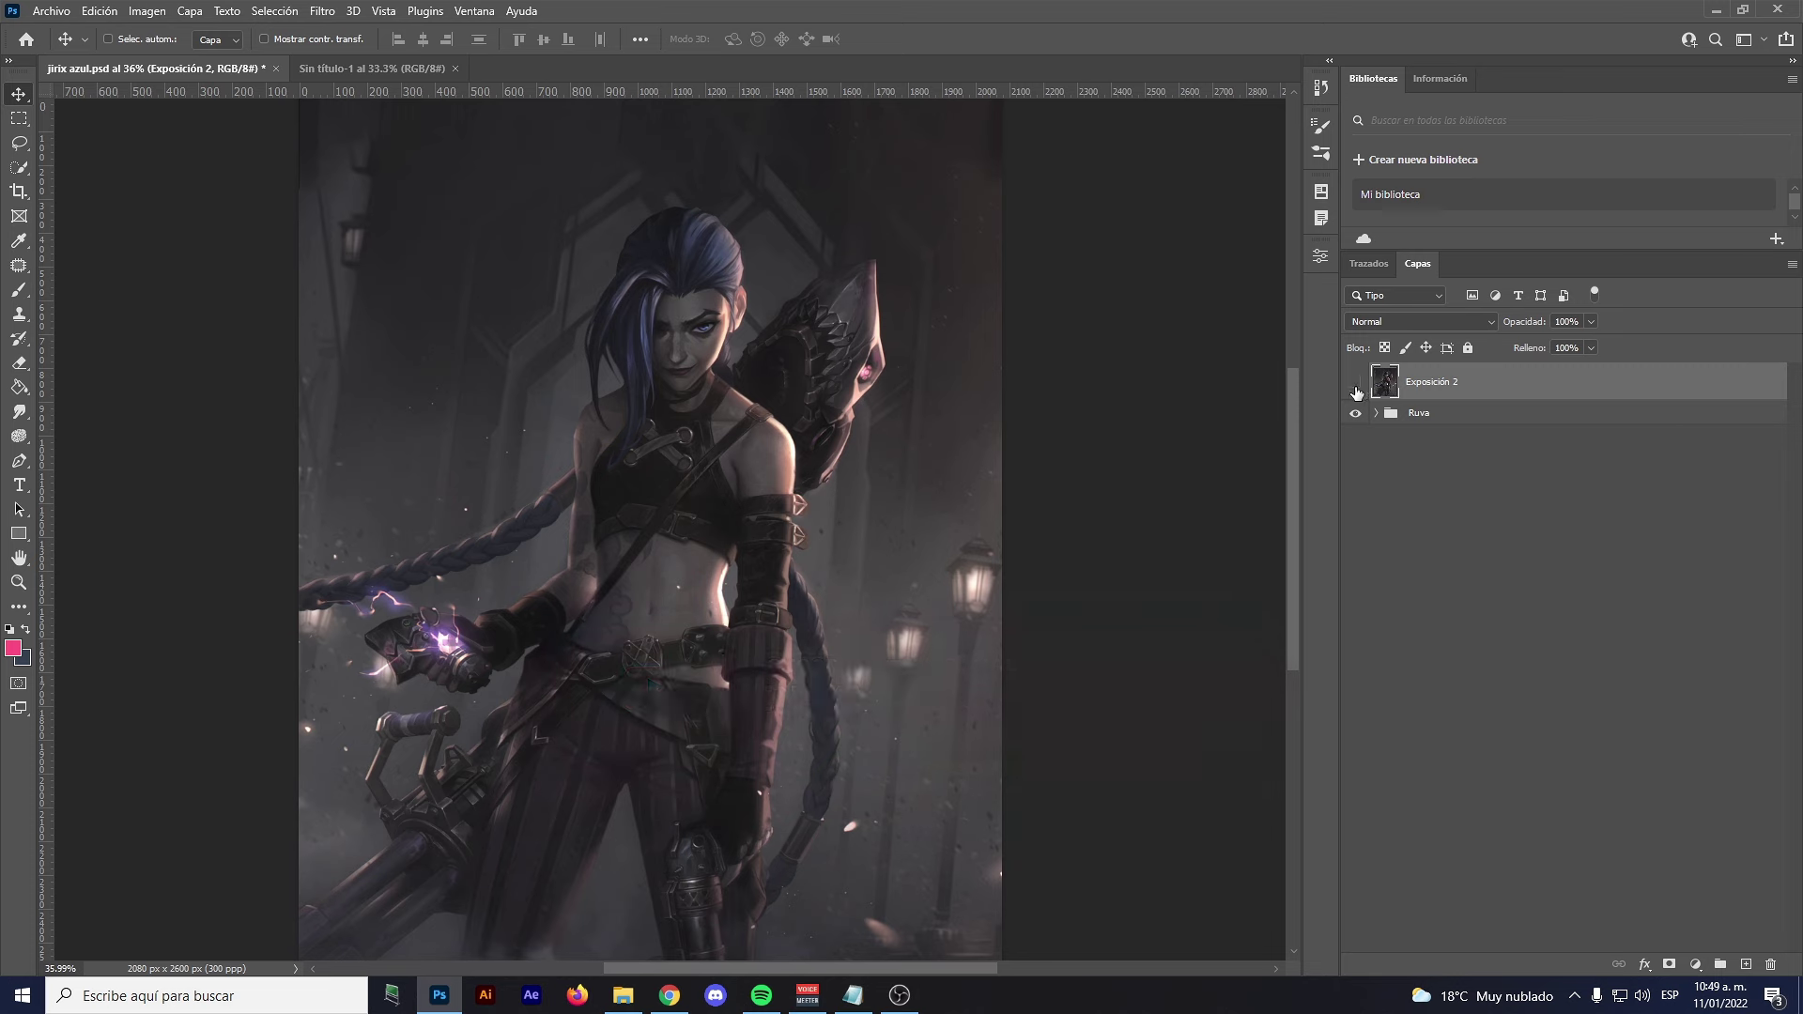
{"action": "left_click", "coordinate": [1355, 387]}
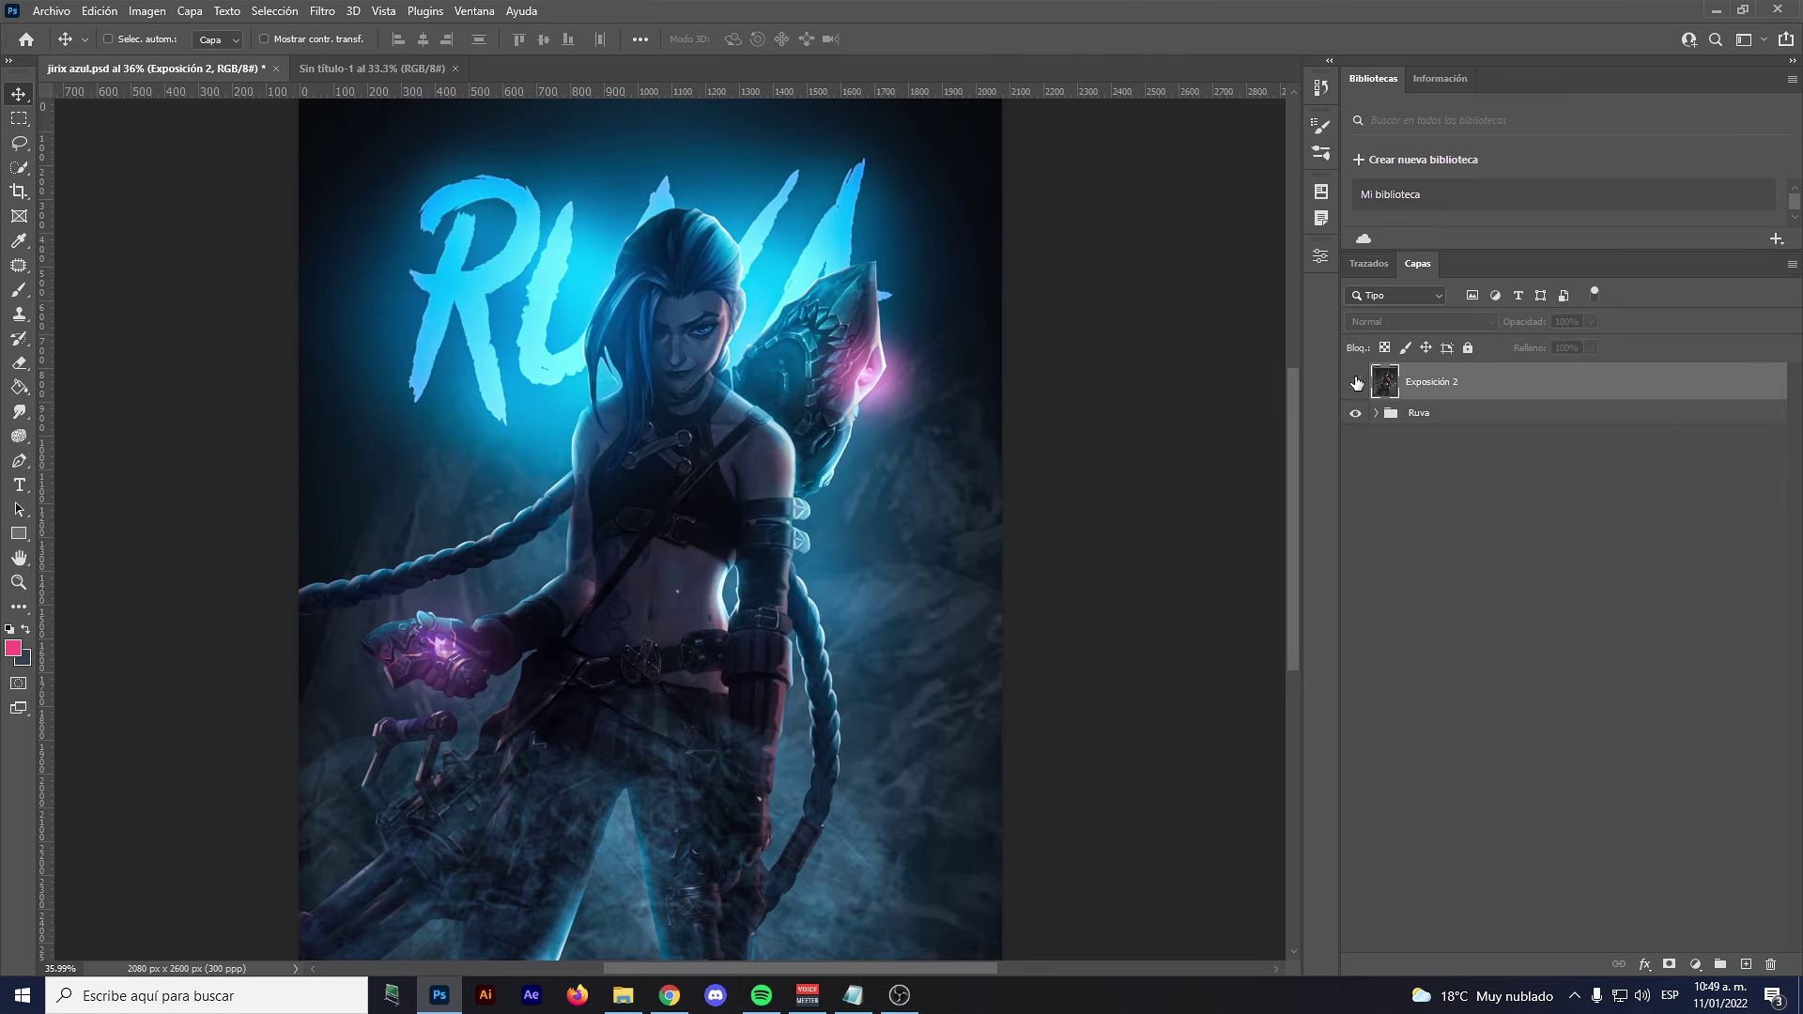
{"action": "left_click", "coordinate": [1355, 382]}
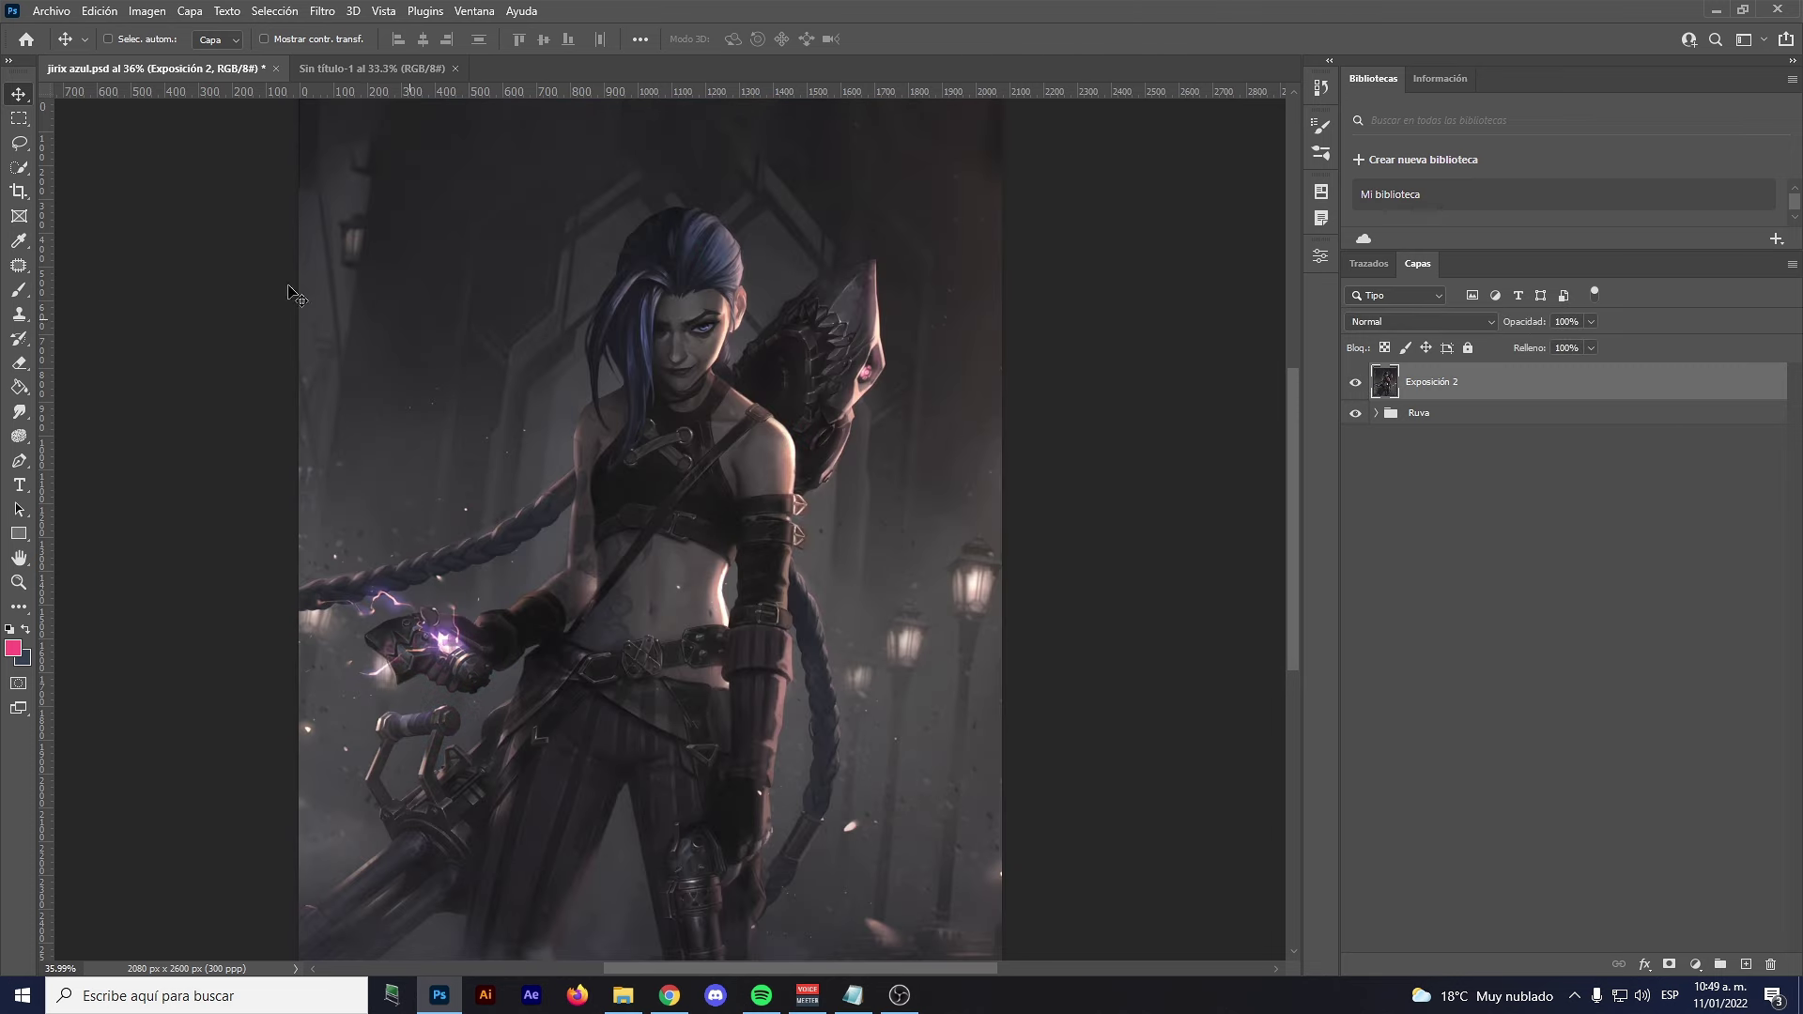
{"action": "left_click", "coordinate": [52, 11]}
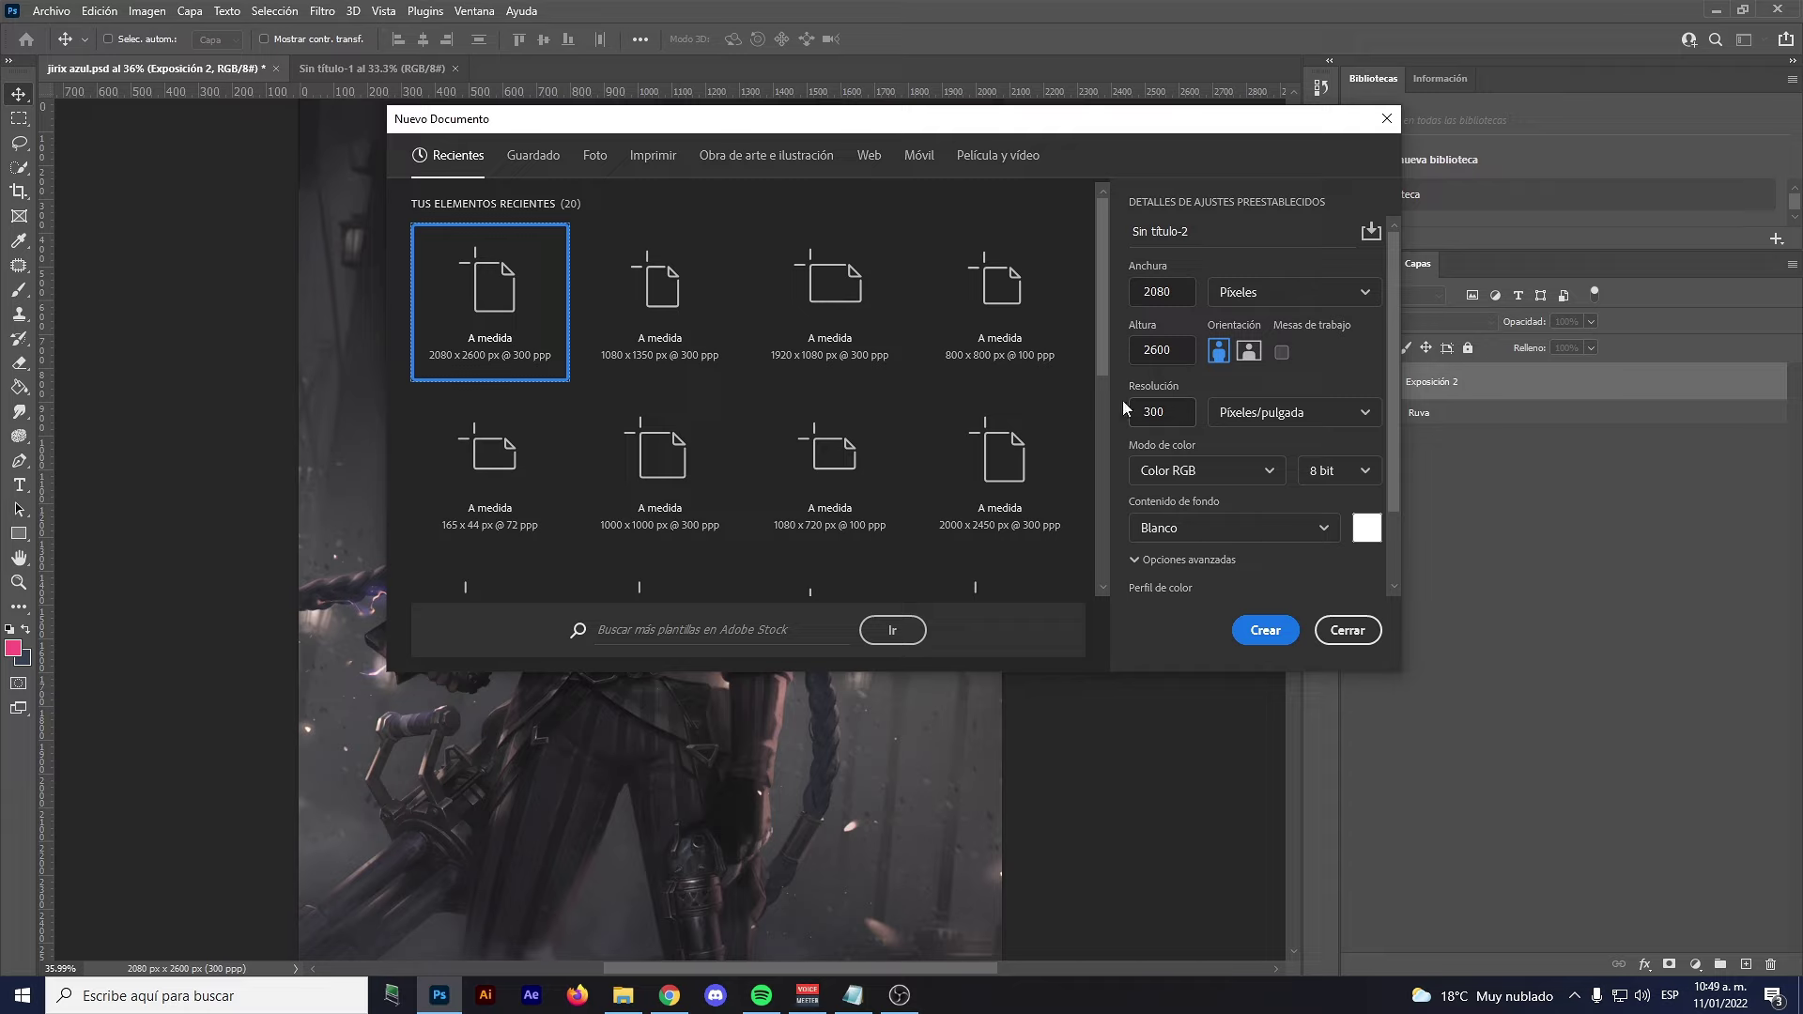
Create a 2080 × 2600 px, 300 ppi document and place the character PNG as an embedded layer
{"action": "left_click", "coordinate": [1178, 418]}
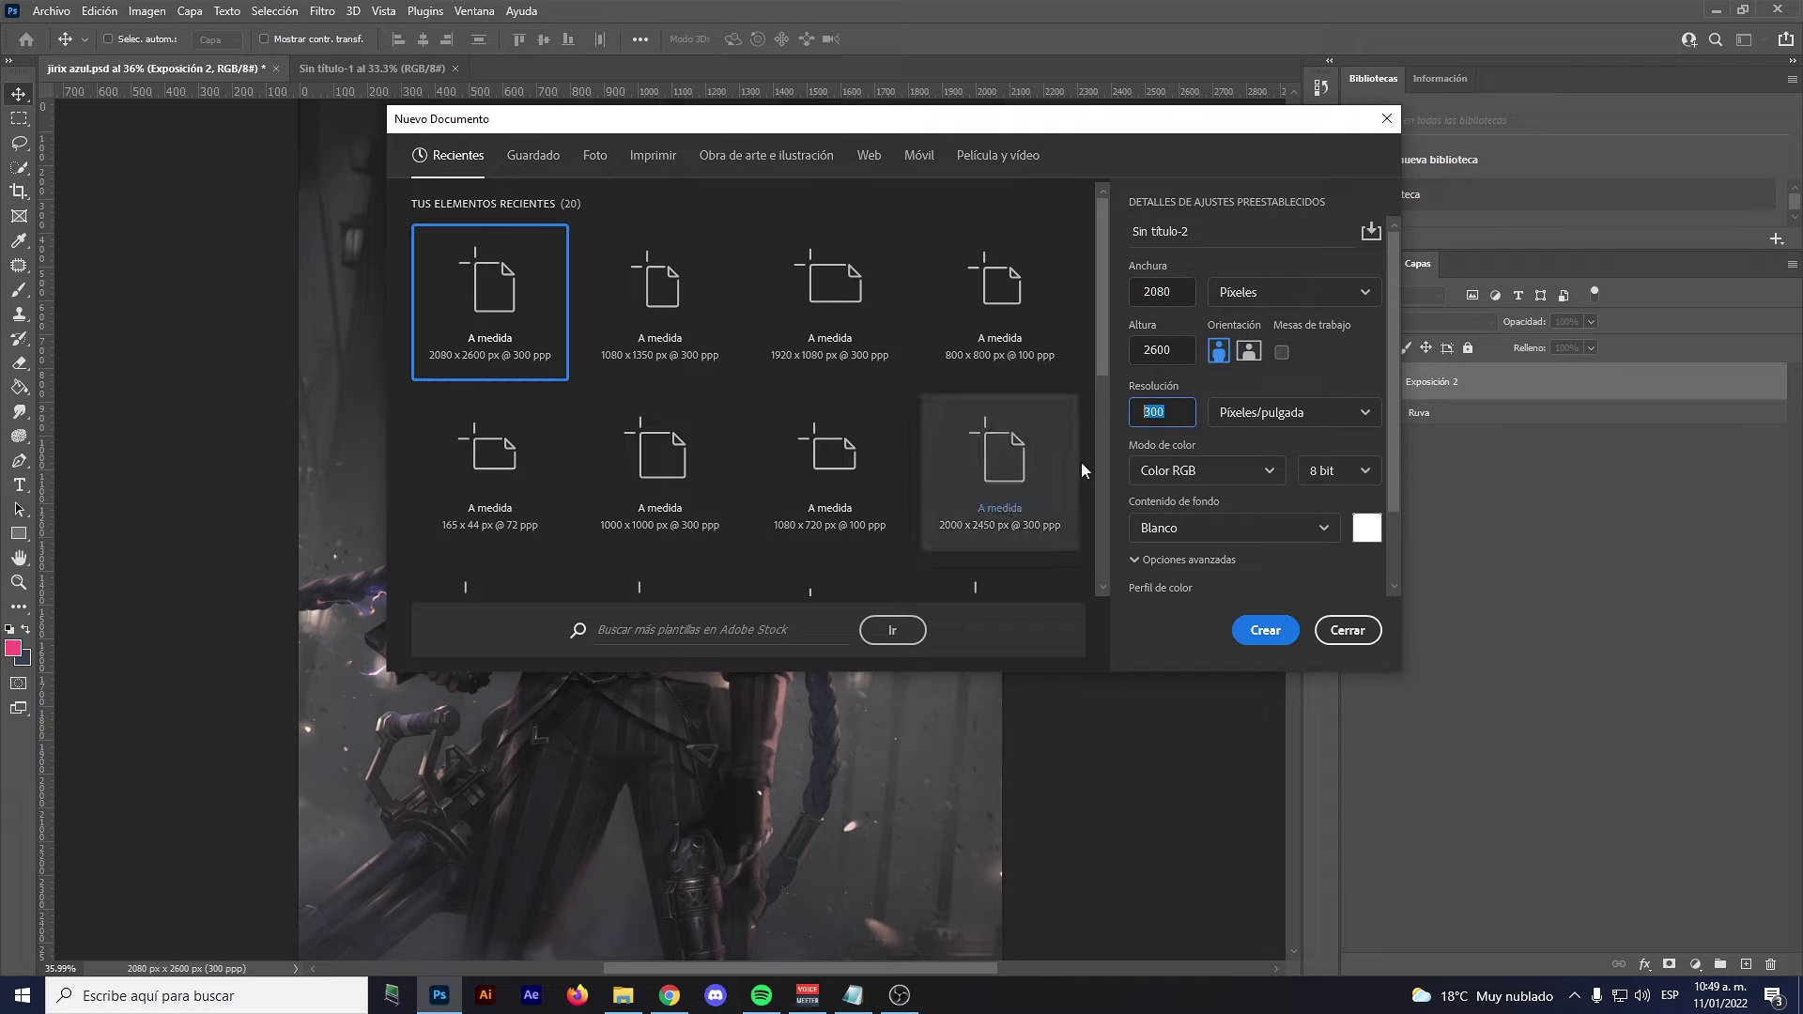
{"action": "left_click", "coordinate": [1271, 634]}
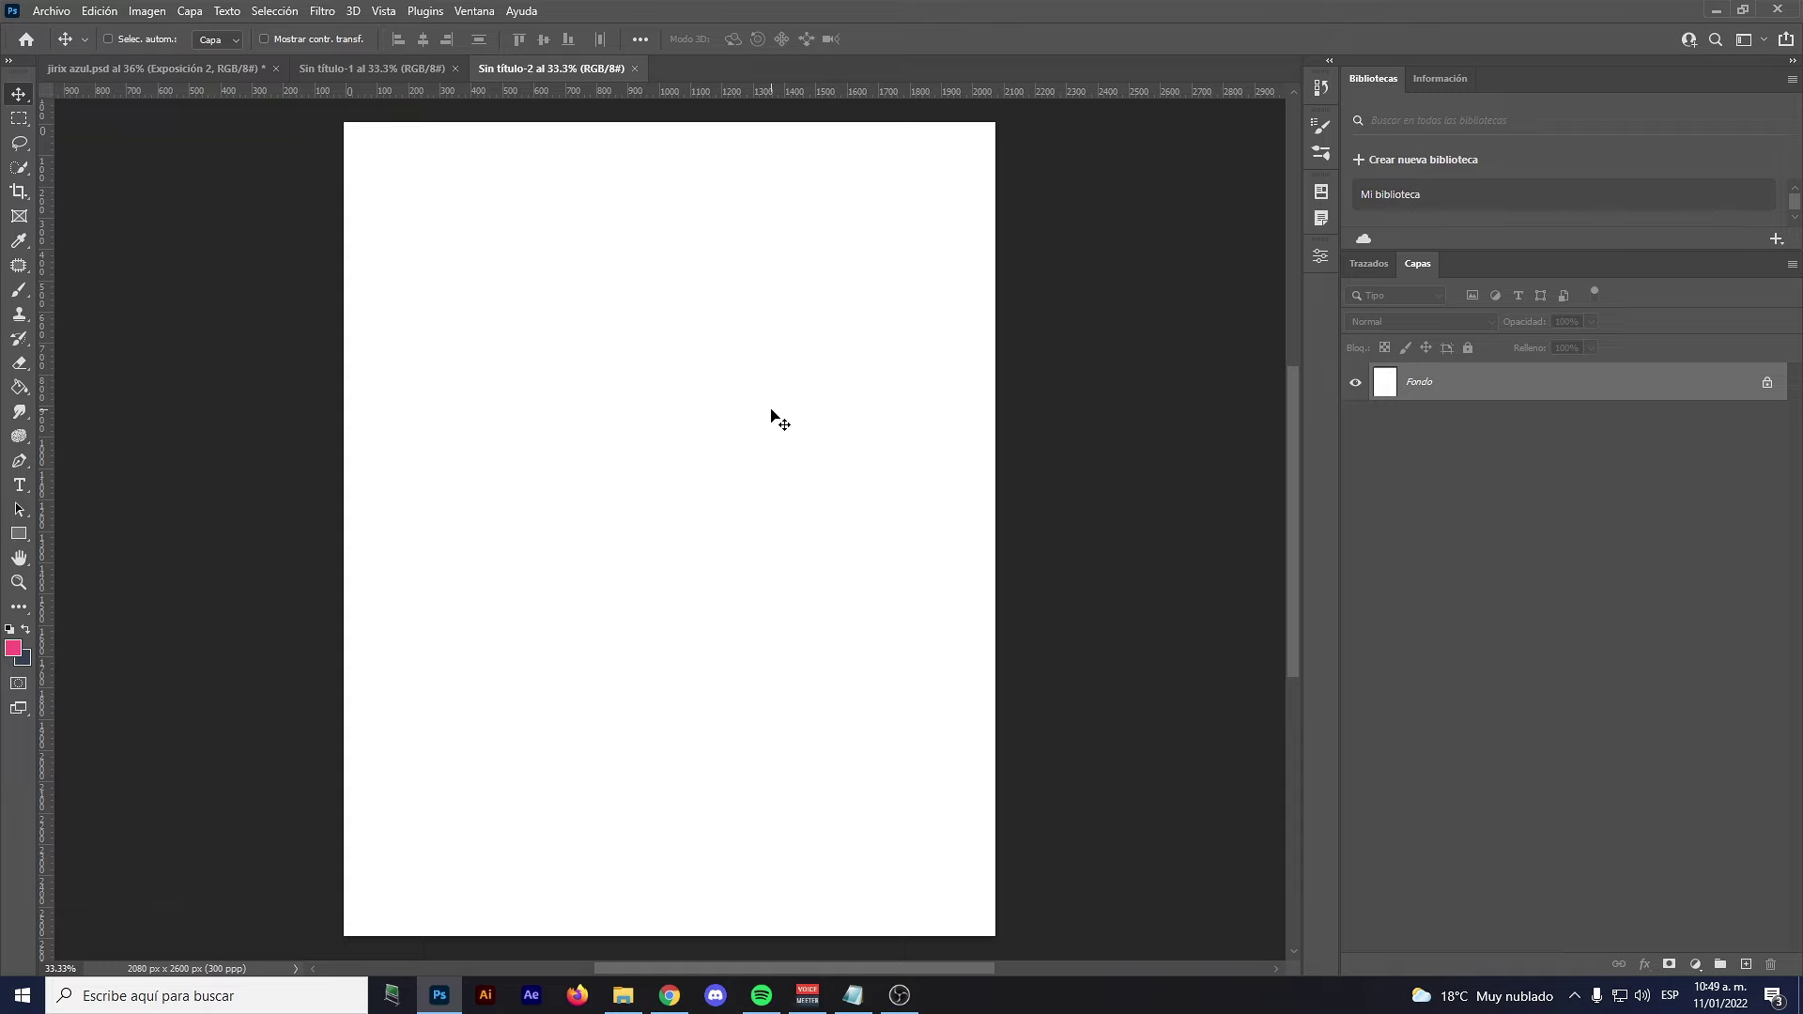
{"action": "left_click", "coordinate": [51, 11]}
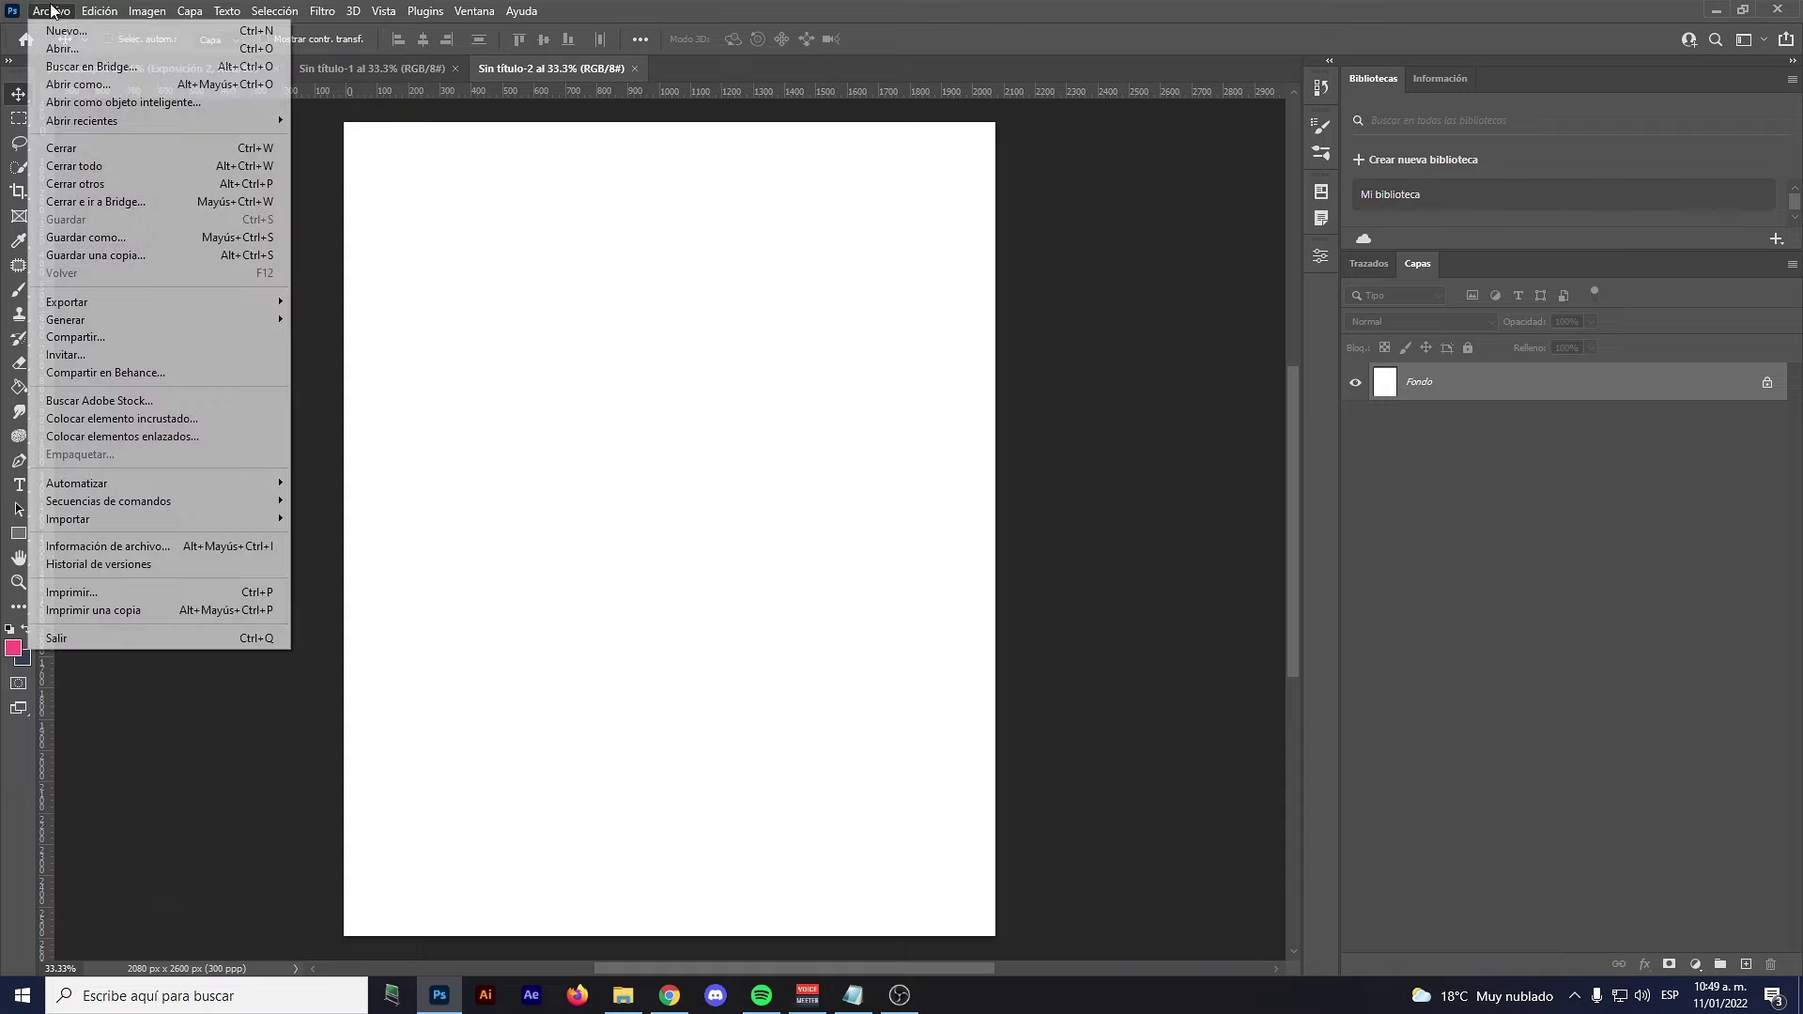
{"action": "left_click", "coordinate": [162, 427]}
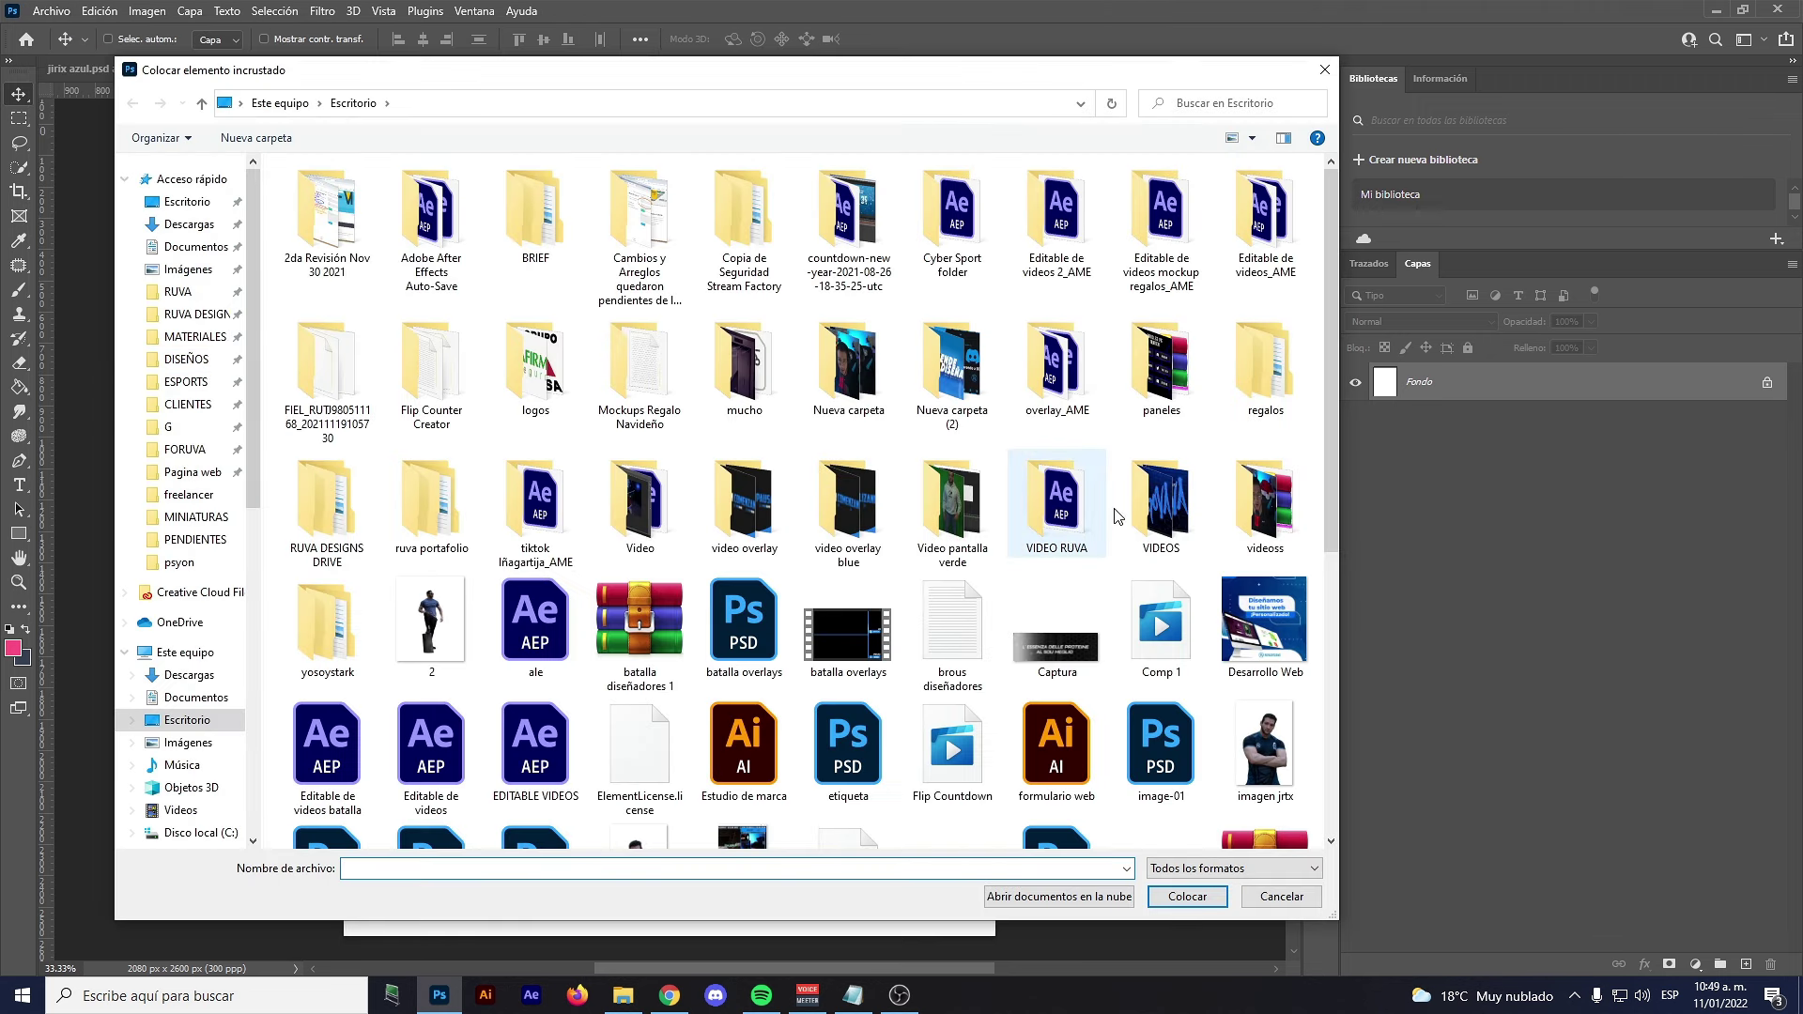
{"action": "left_click_drag", "start_coordinate": [616, 79], "coordinate": [548, 110]}
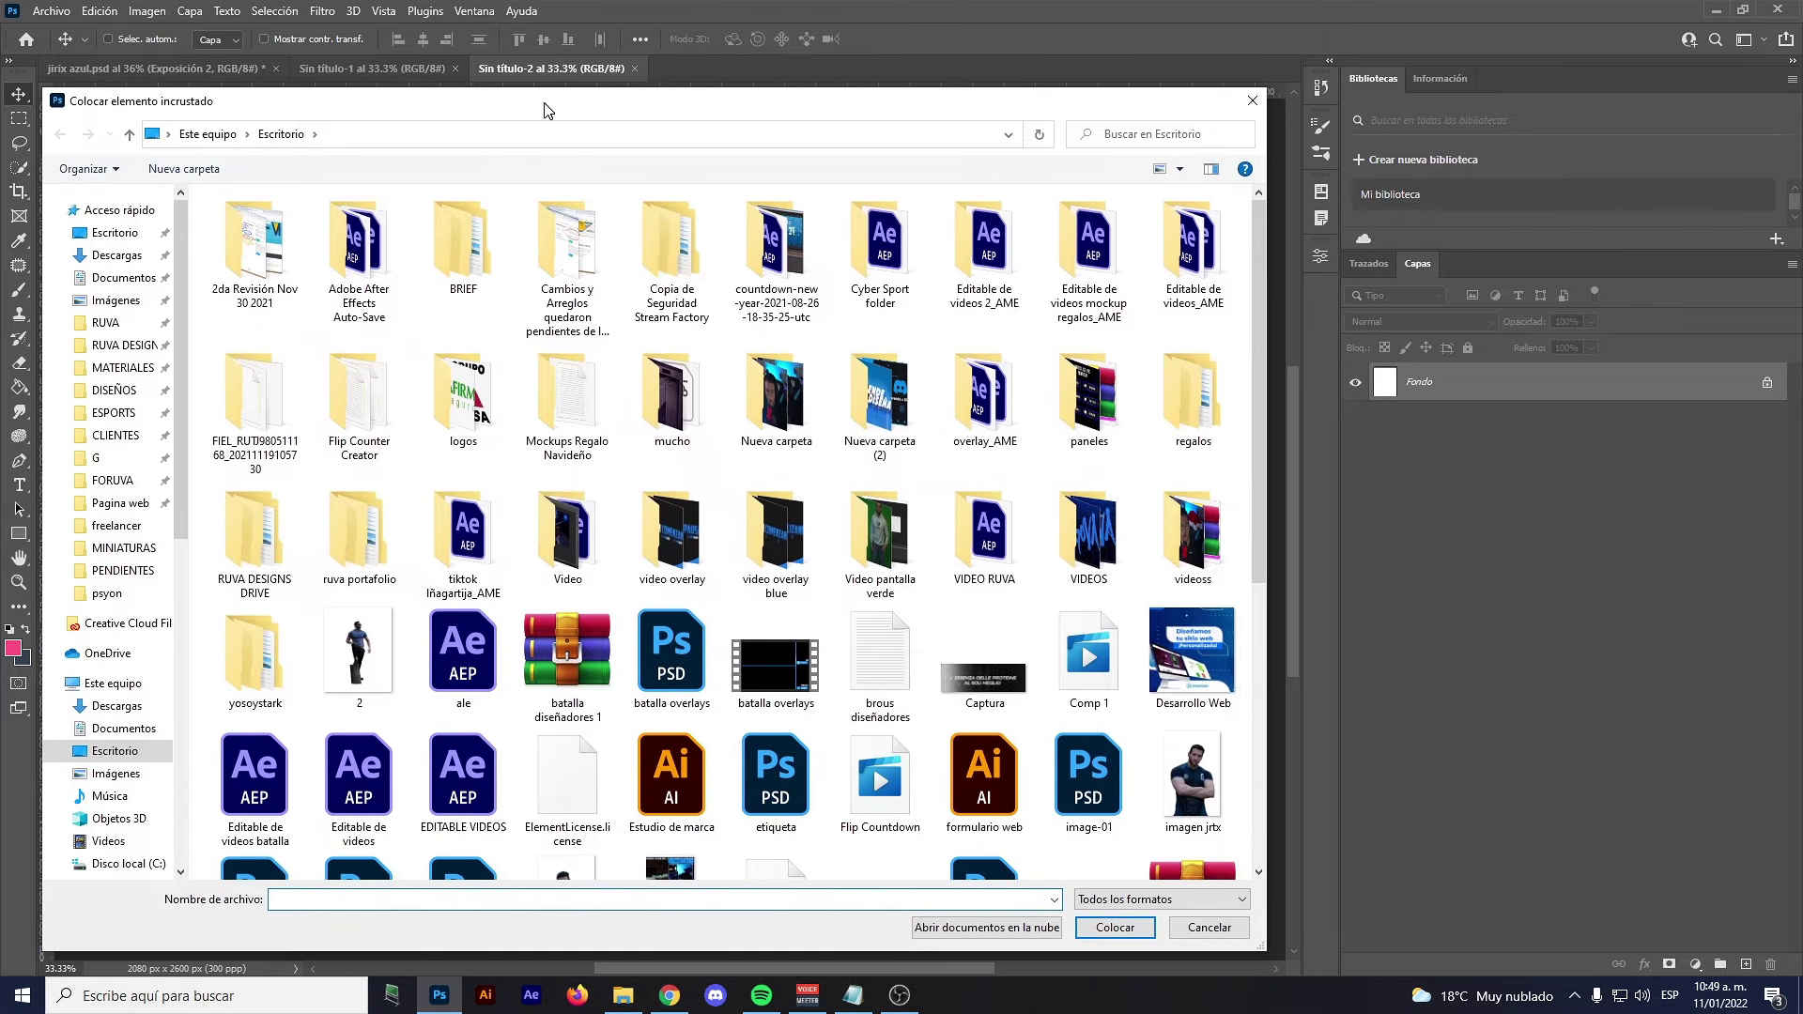
{"action": "left_click_drag", "start_coordinate": [1262, 425], "coordinate": [1197, 765]}
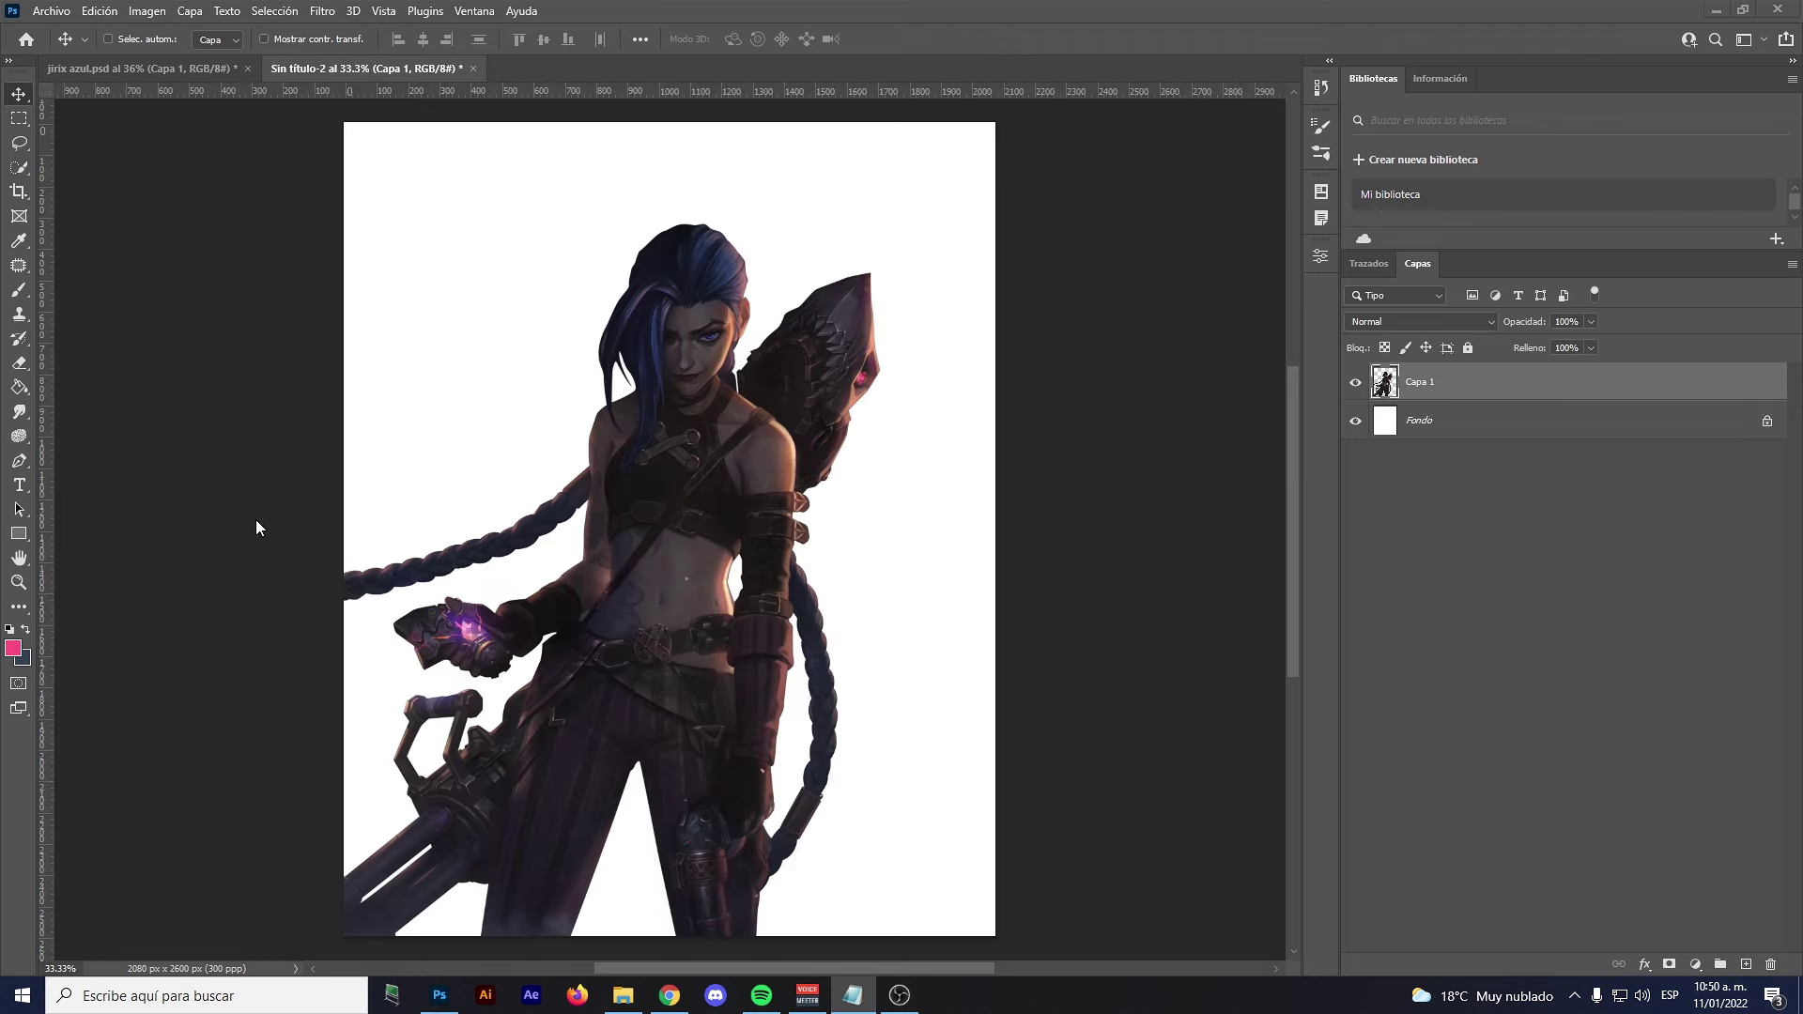
Unlock and delete the white Fondo background layer
{"action": "left_click", "coordinate": [706, 512]}
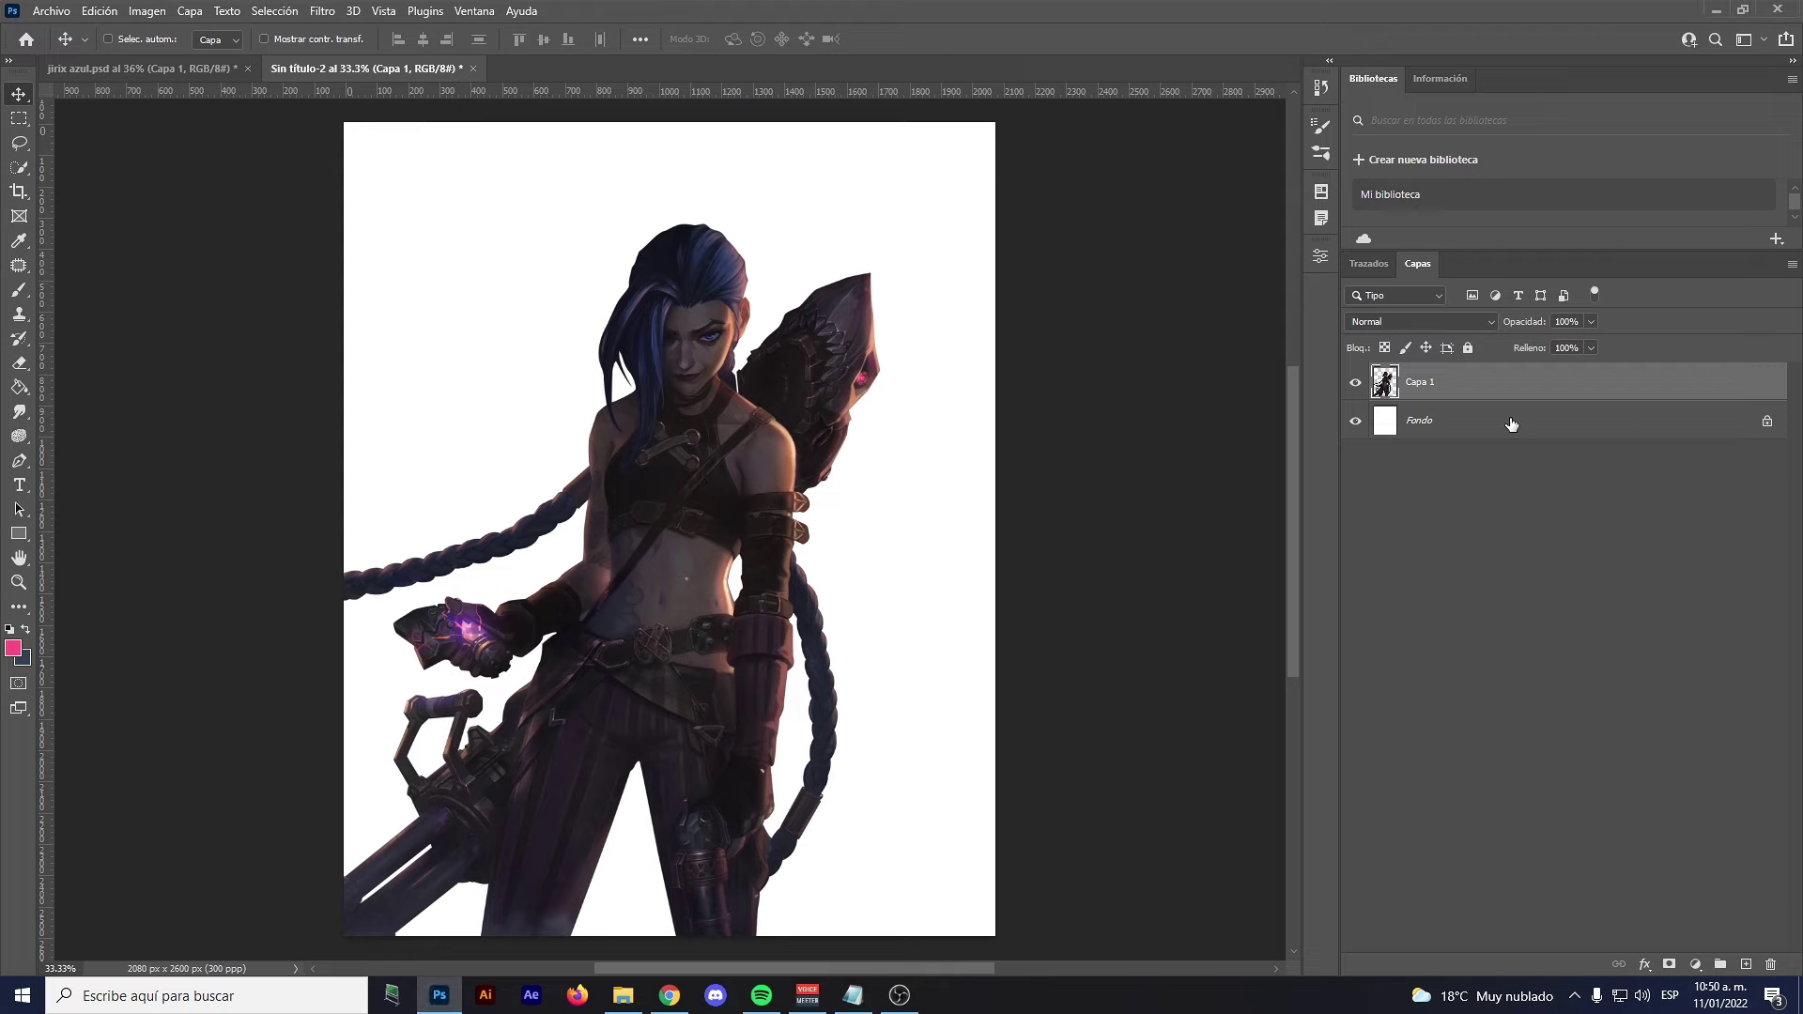
{"action": "left_click", "coordinate": [1479, 424]}
{"action": "left_click", "coordinate": [1767, 424]}
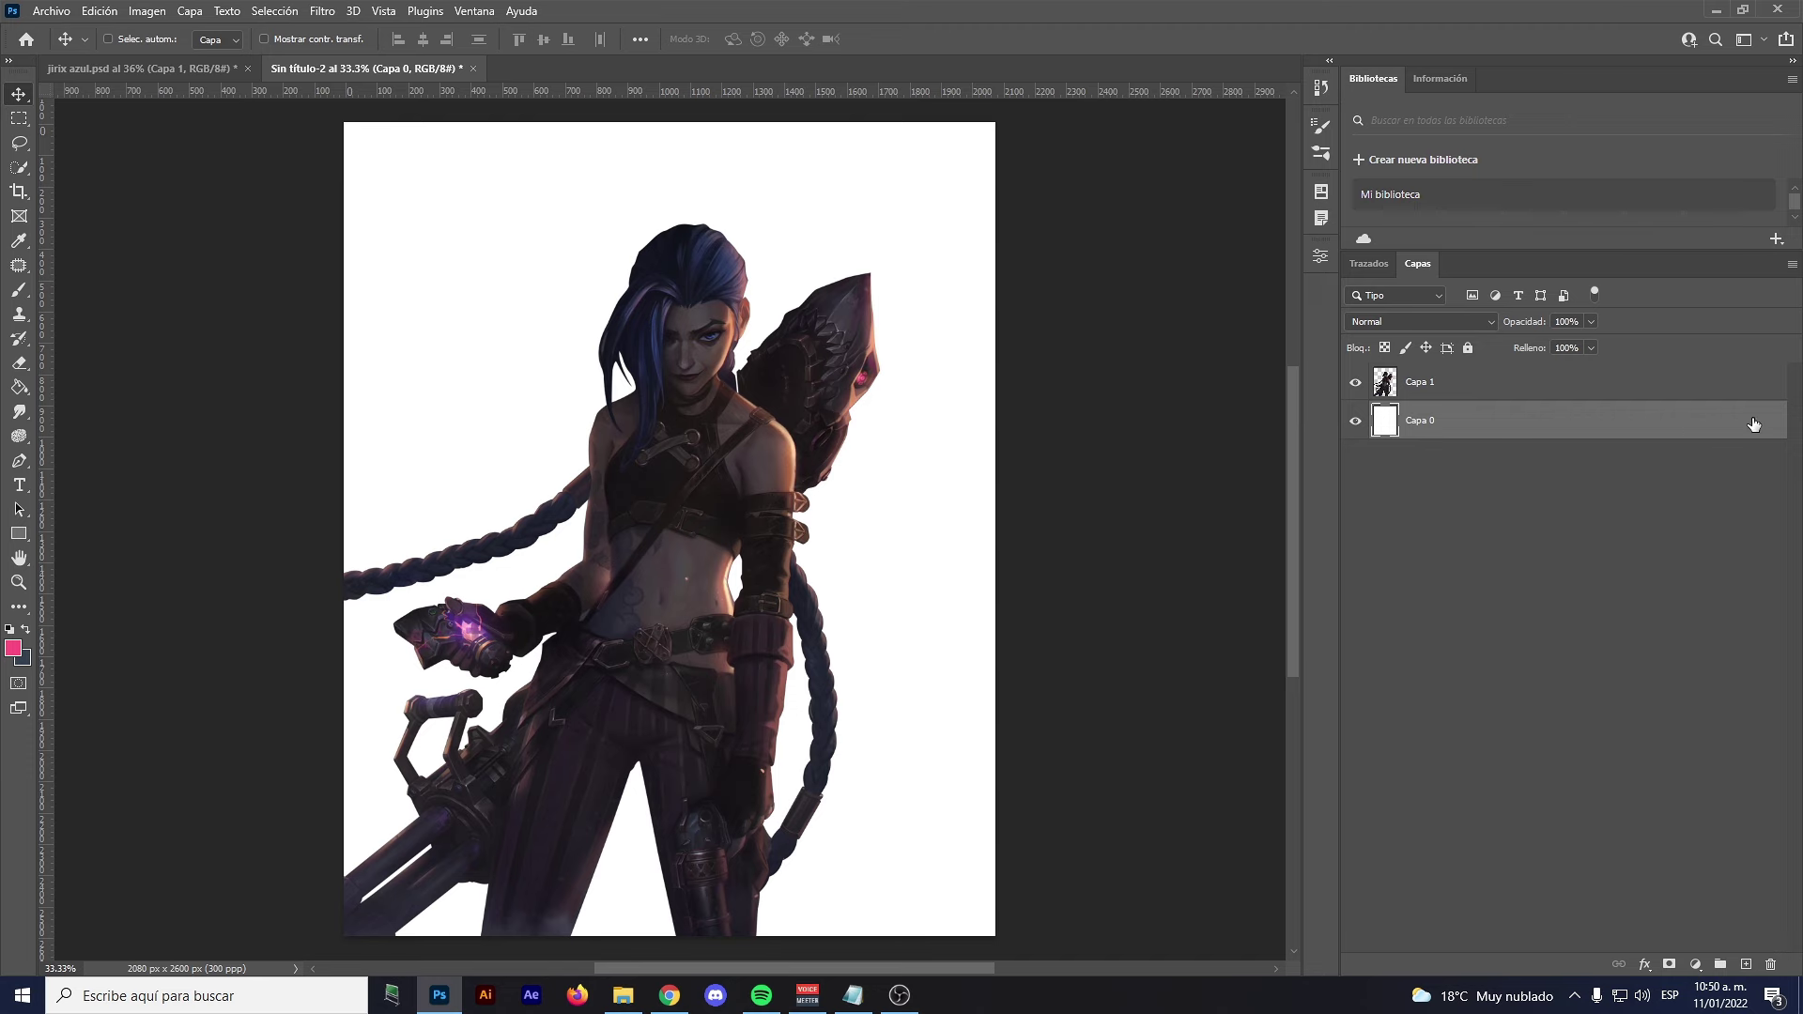
{"action": "key", "text": "Delete"}
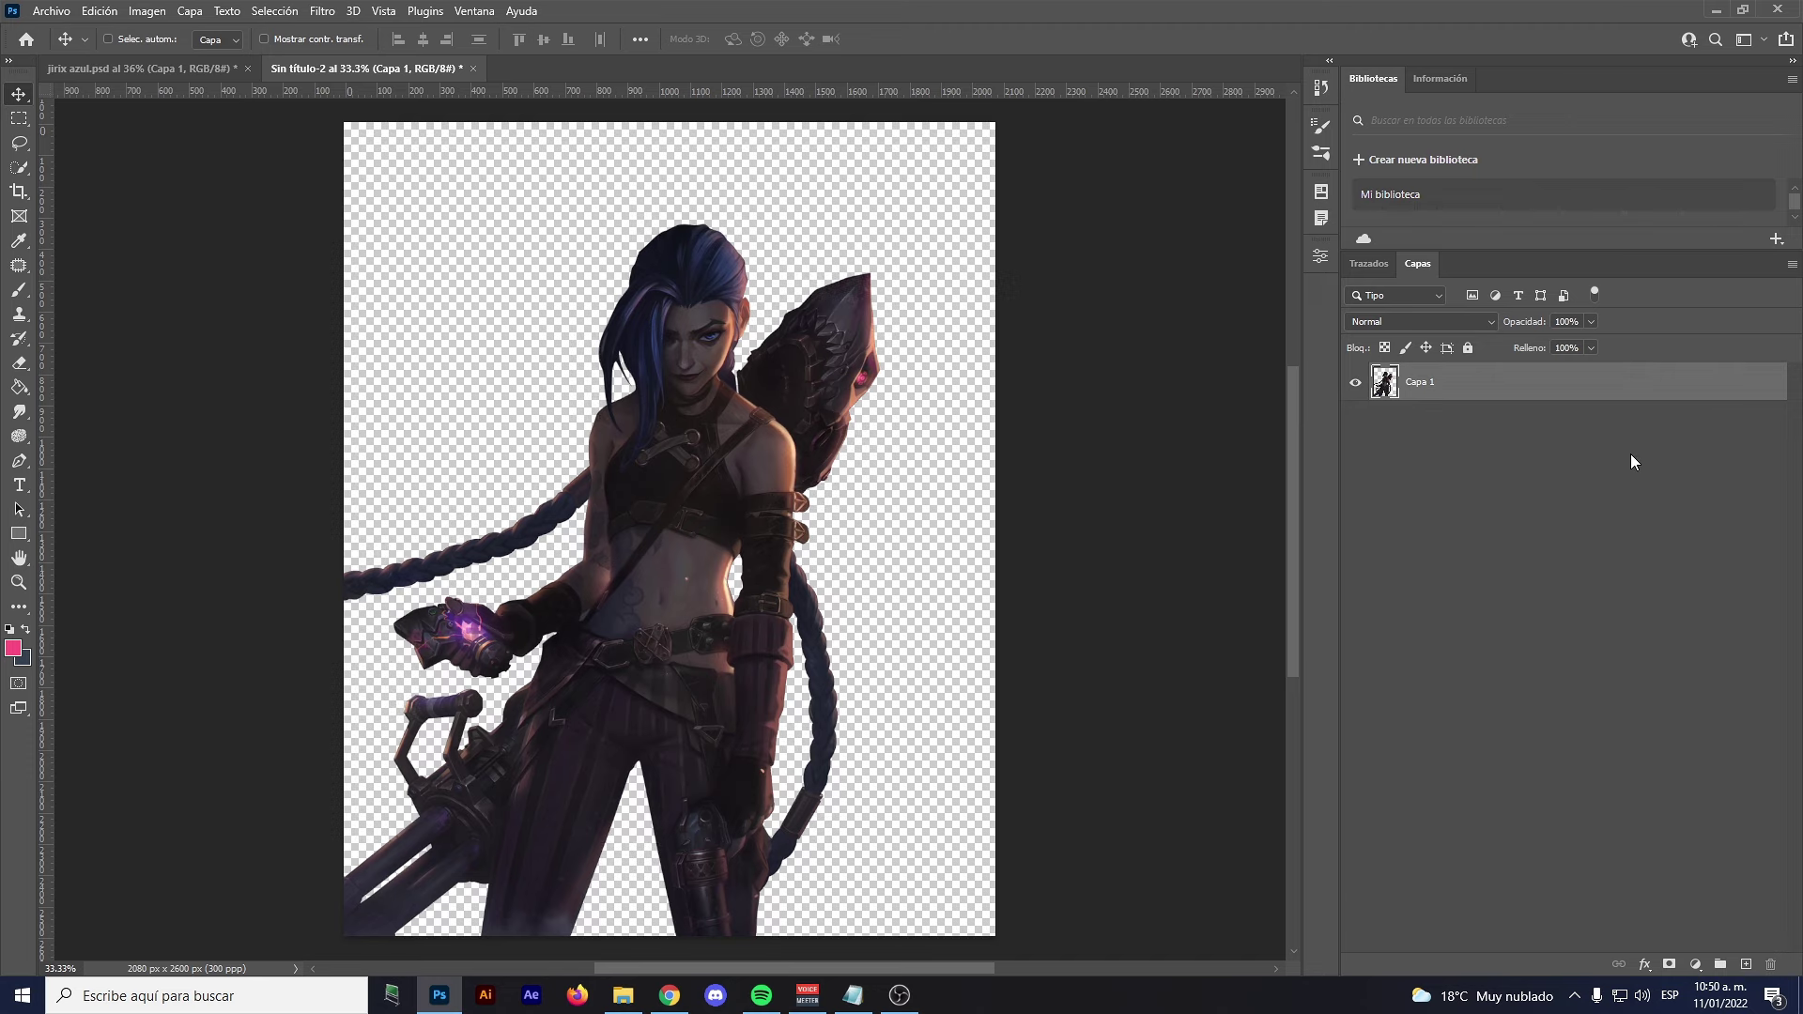
Add a near-black solid colour fill layer and move it below Capa 1
{"action": "left_click", "coordinate": [1695, 964]}
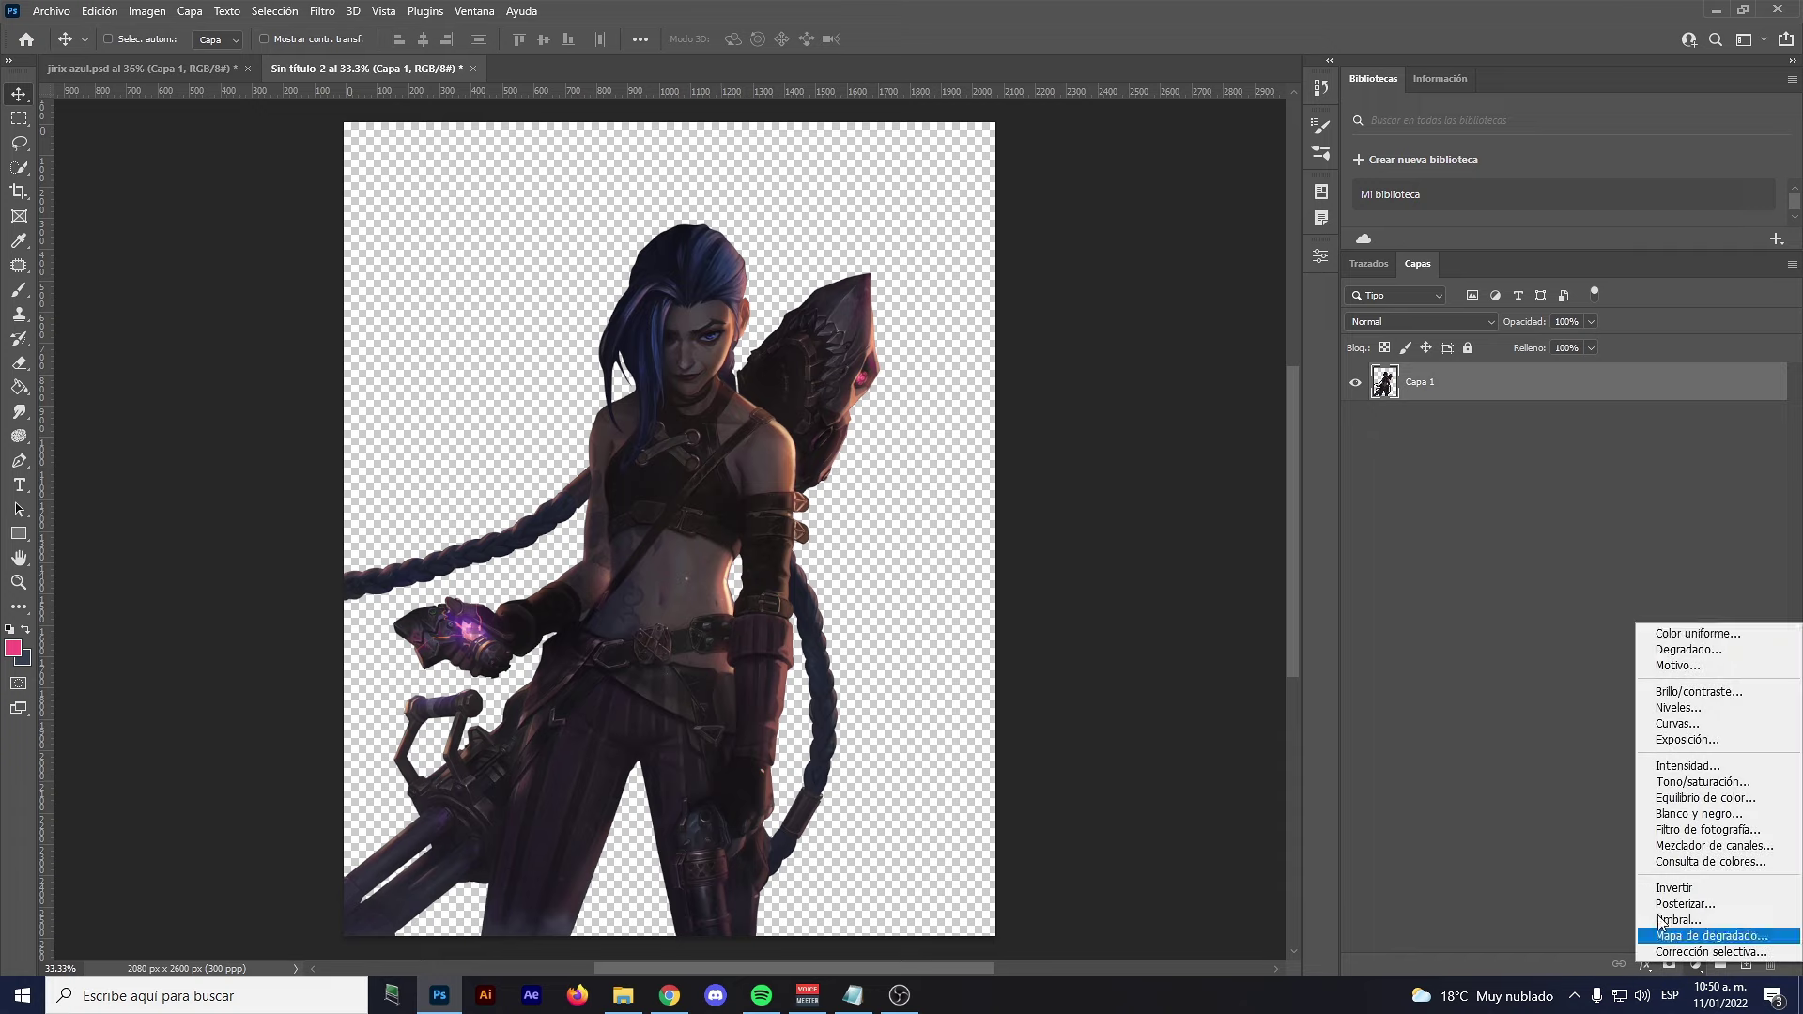
{"action": "left_click", "coordinate": [1678, 635]}
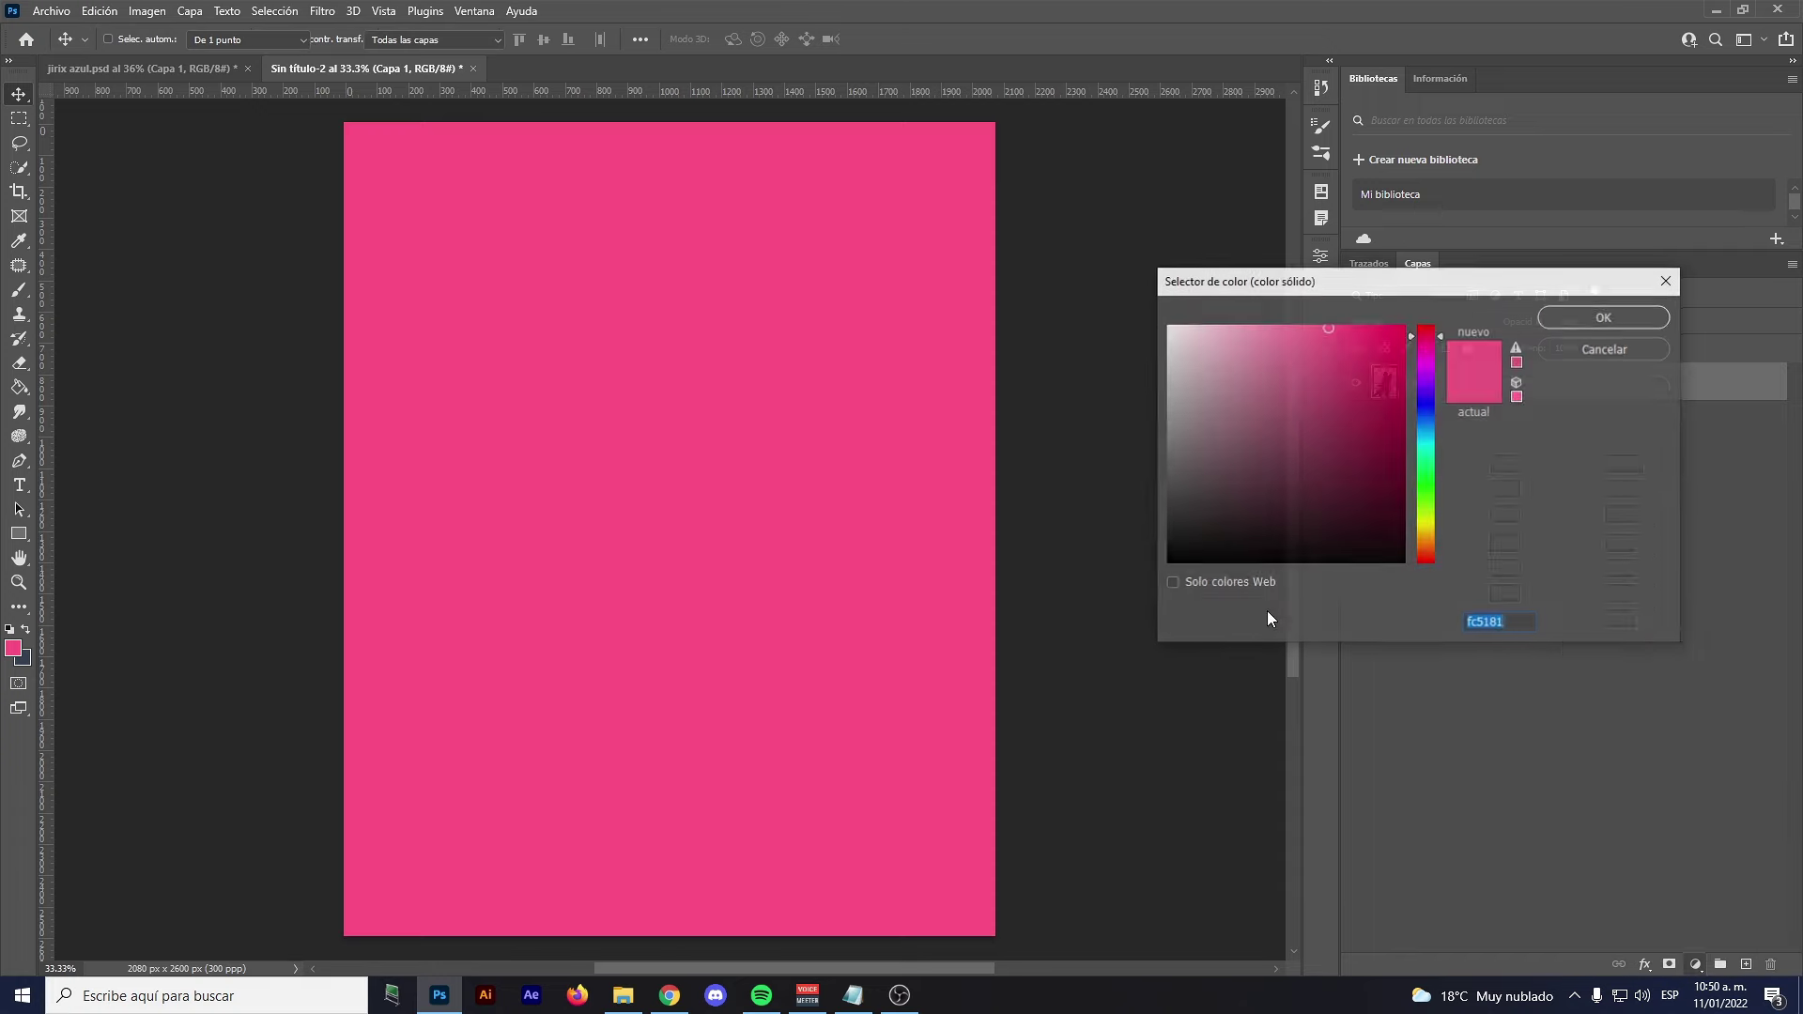
{"action": "left_click", "coordinate": [1158, 559]}
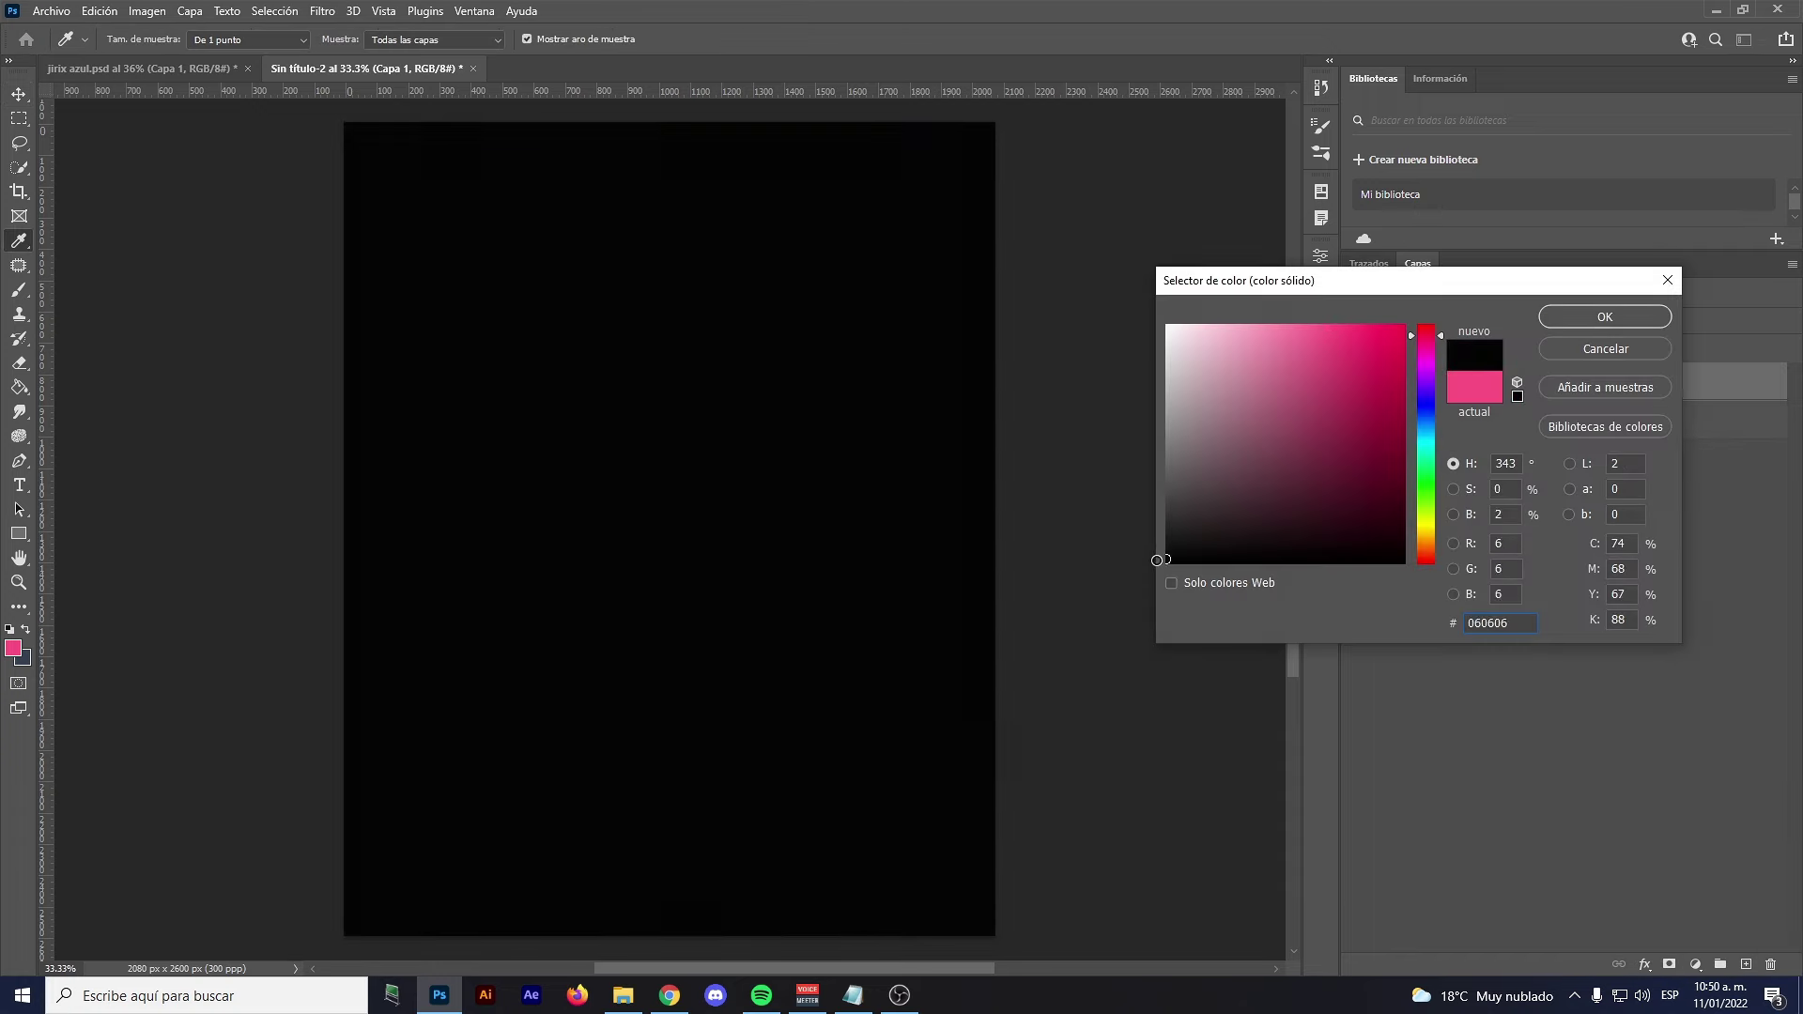
{"action": "left_click", "coordinate": [1574, 323]}
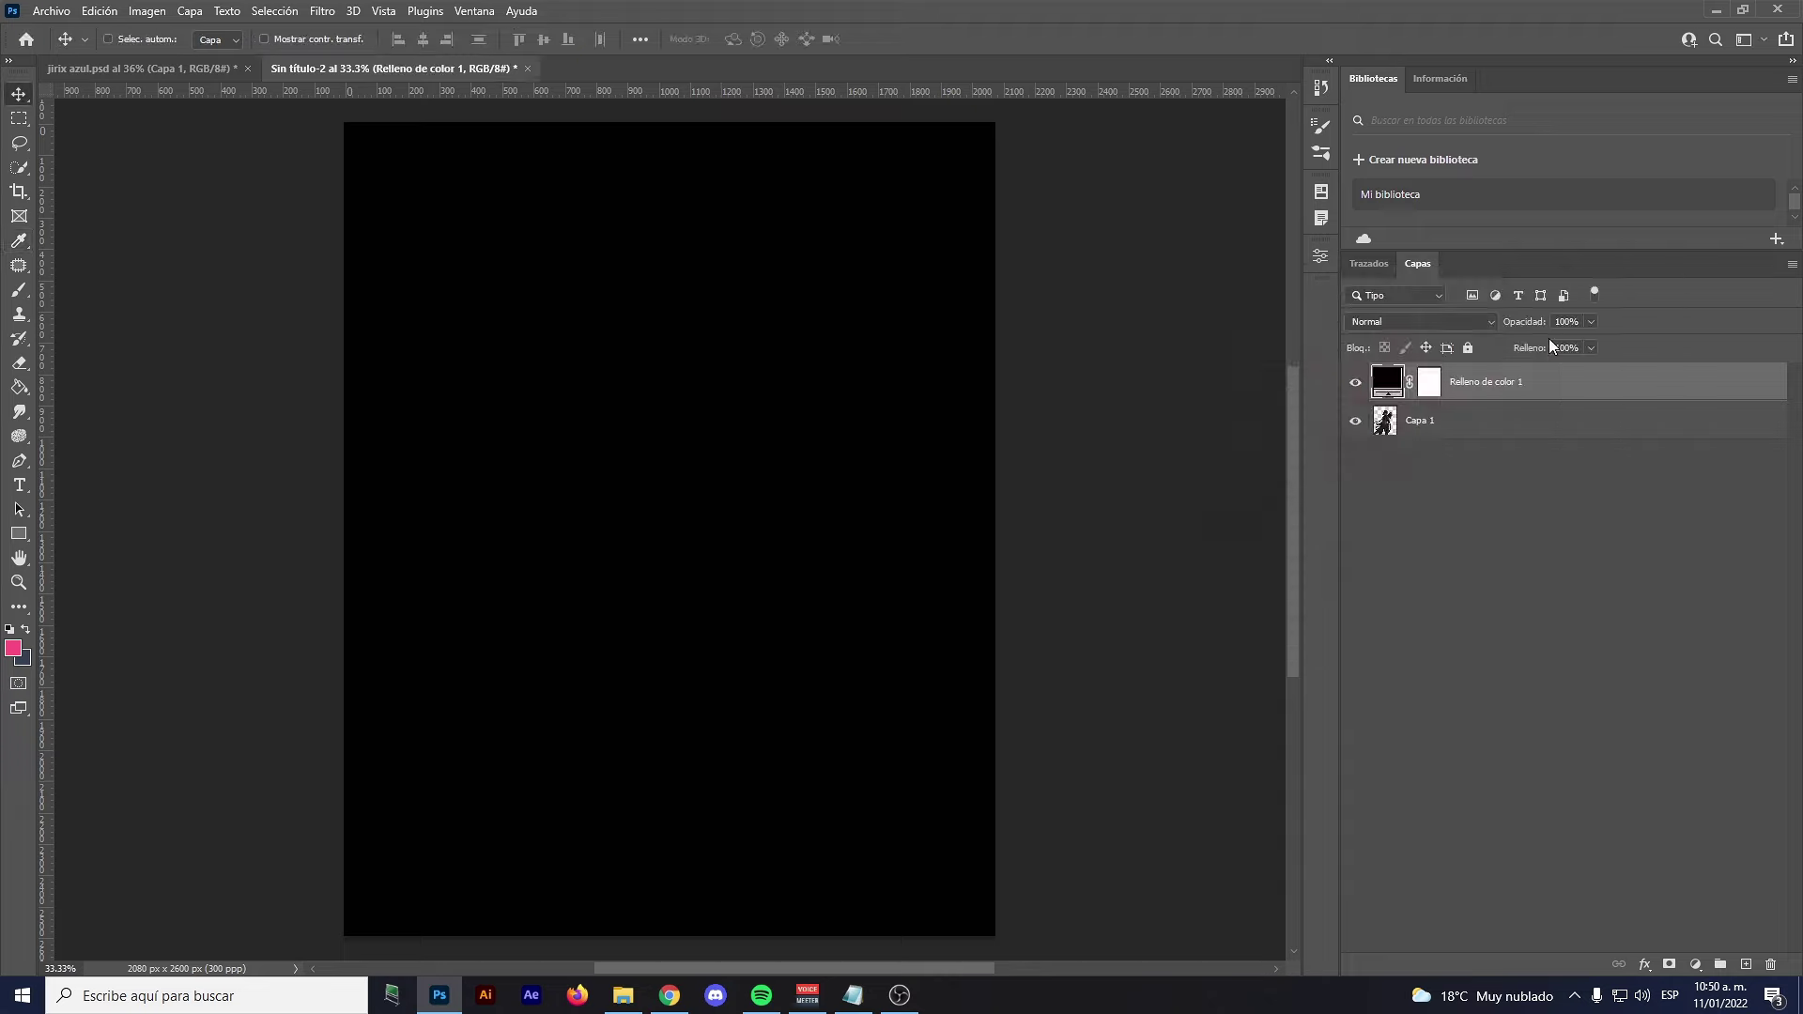
{"action": "left_click_drag", "start_coordinate": [1483, 385], "coordinate": [1486, 453]}
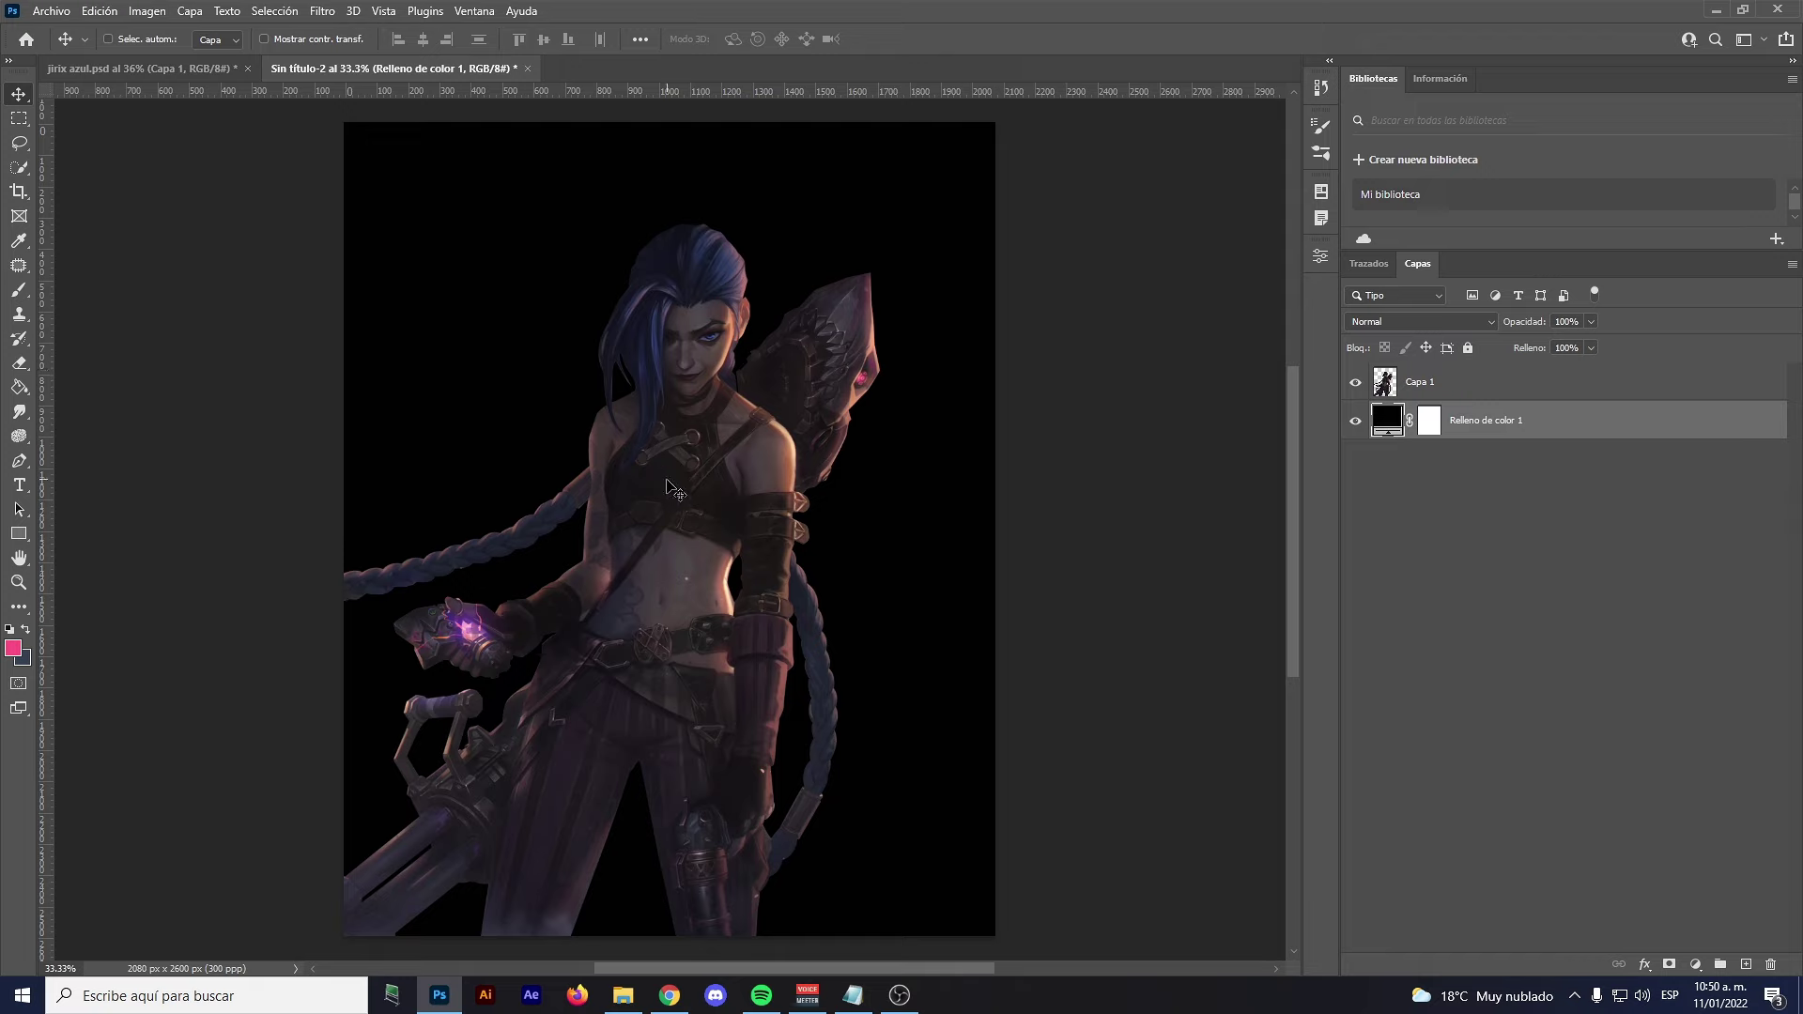
Type the RUVA title and place it above the character's head
{"action": "left_click", "coordinate": [17, 487]}
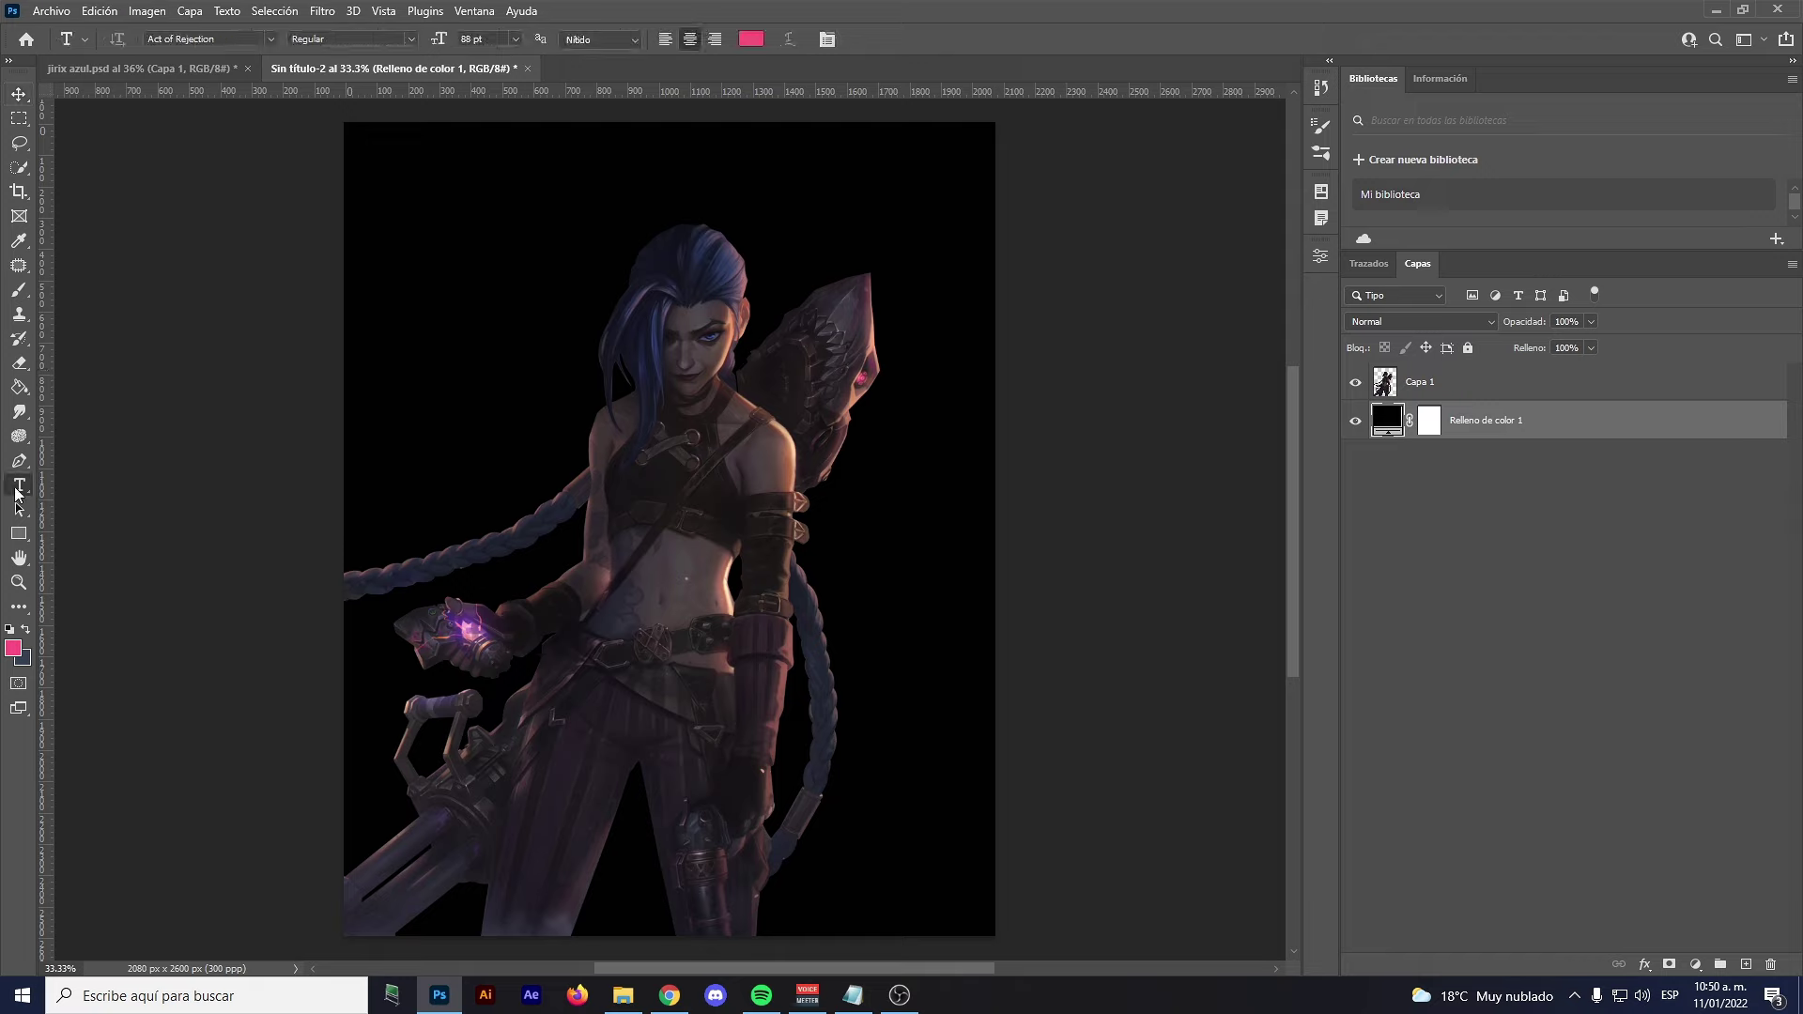
{"action": "left_click", "coordinate": [464, 338]}
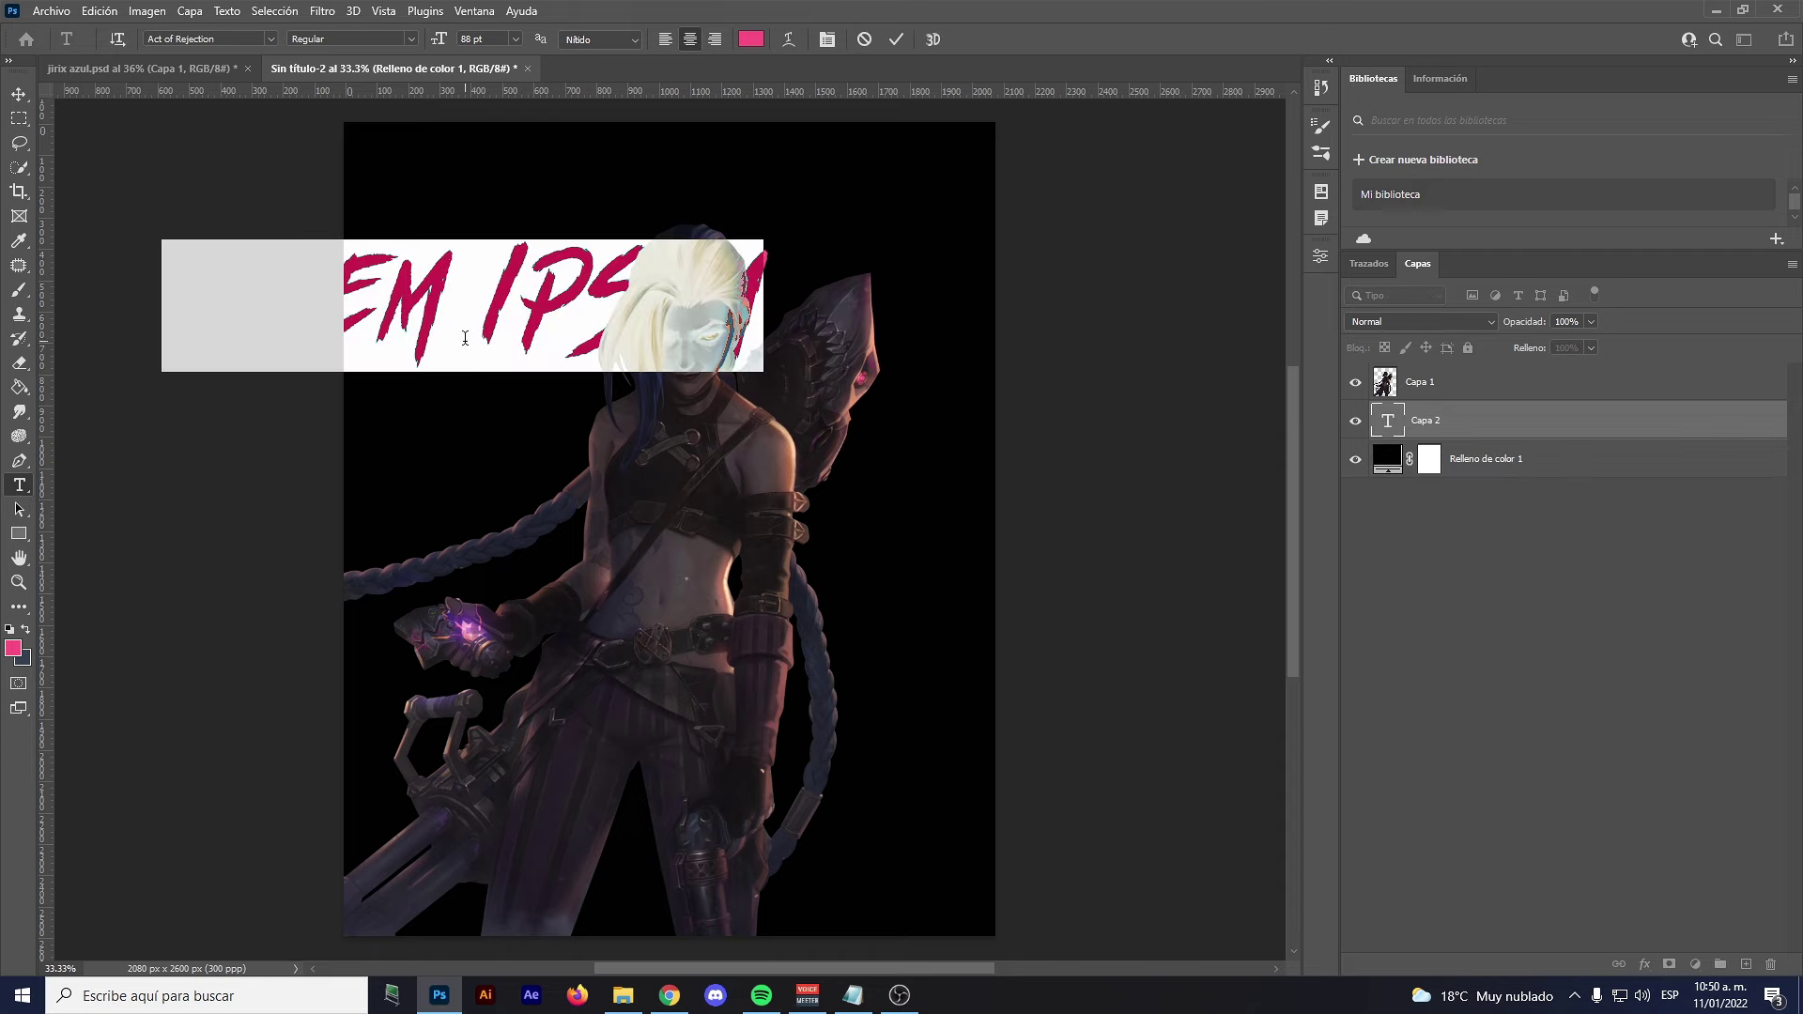
{"action": "type", "text": "RUNA"}
{"action": "left_click_drag", "start_coordinate": [578, 319], "coordinate": [336, 323]}
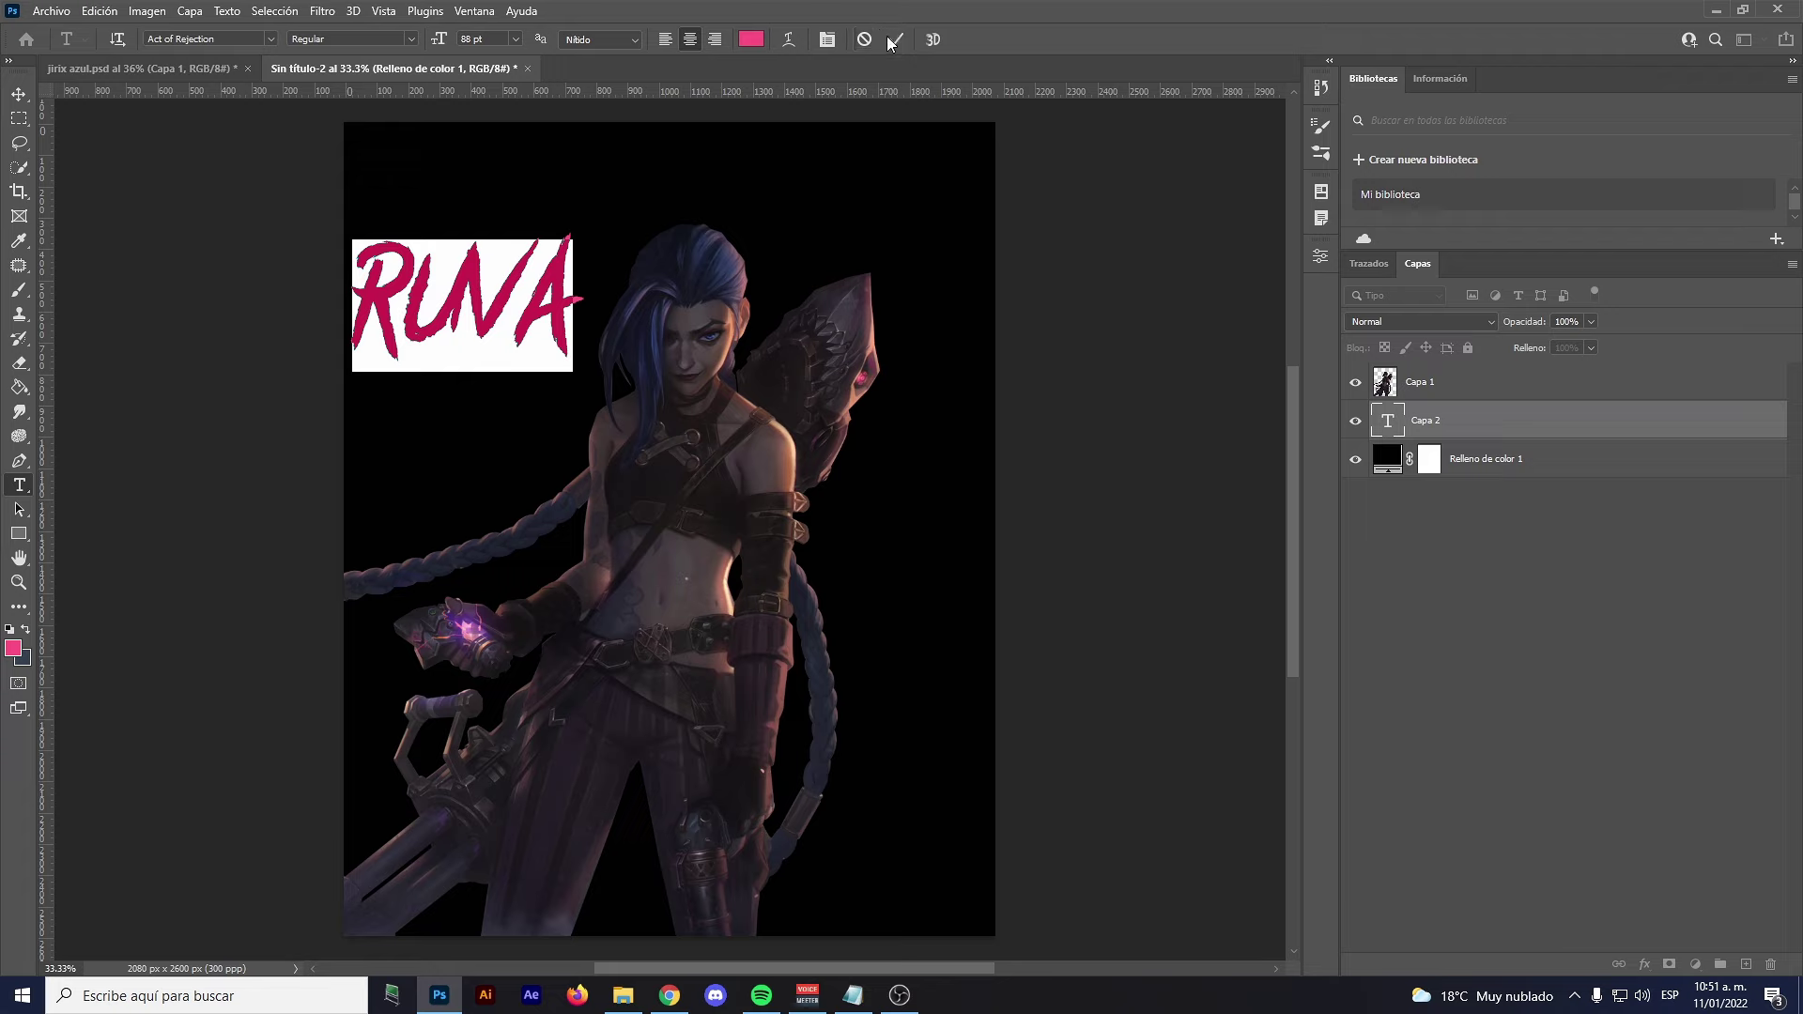
{"action": "left_click", "coordinate": [896, 39]}
{"action": "left_click", "coordinate": [17, 93]}
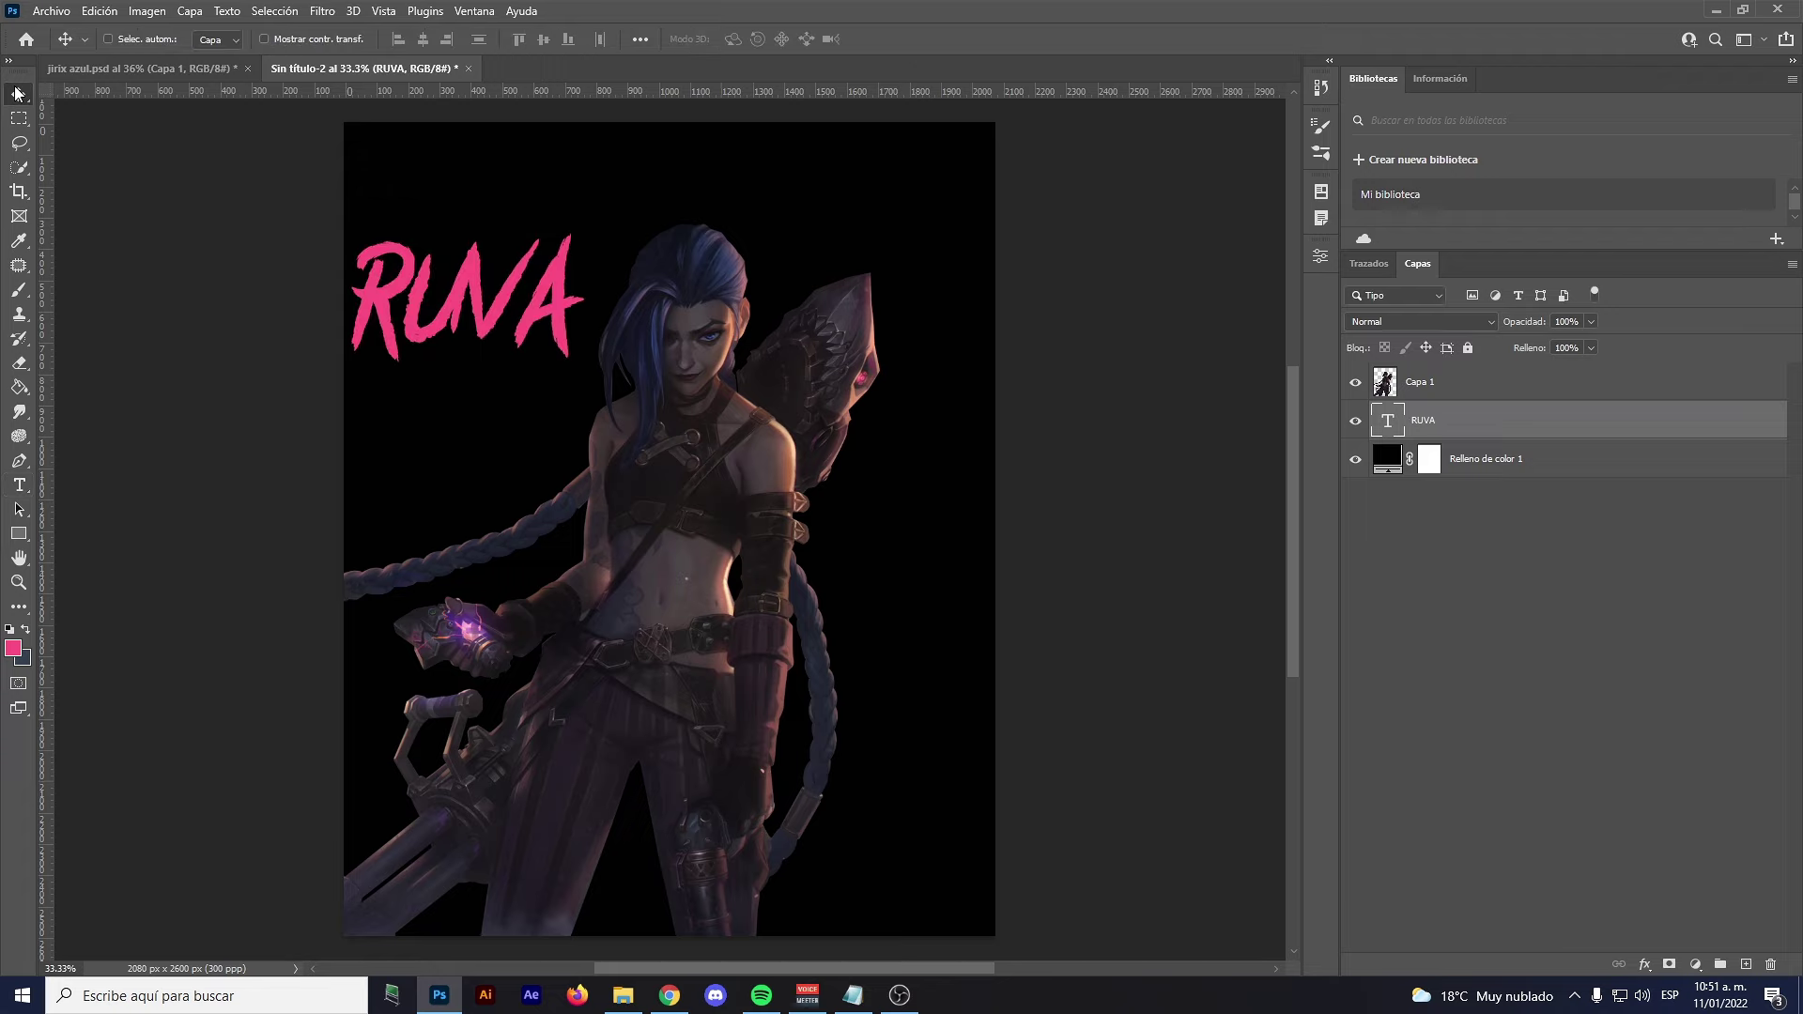
{"action": "left_click_drag", "start_coordinate": [414, 321], "coordinate": [612, 284]}
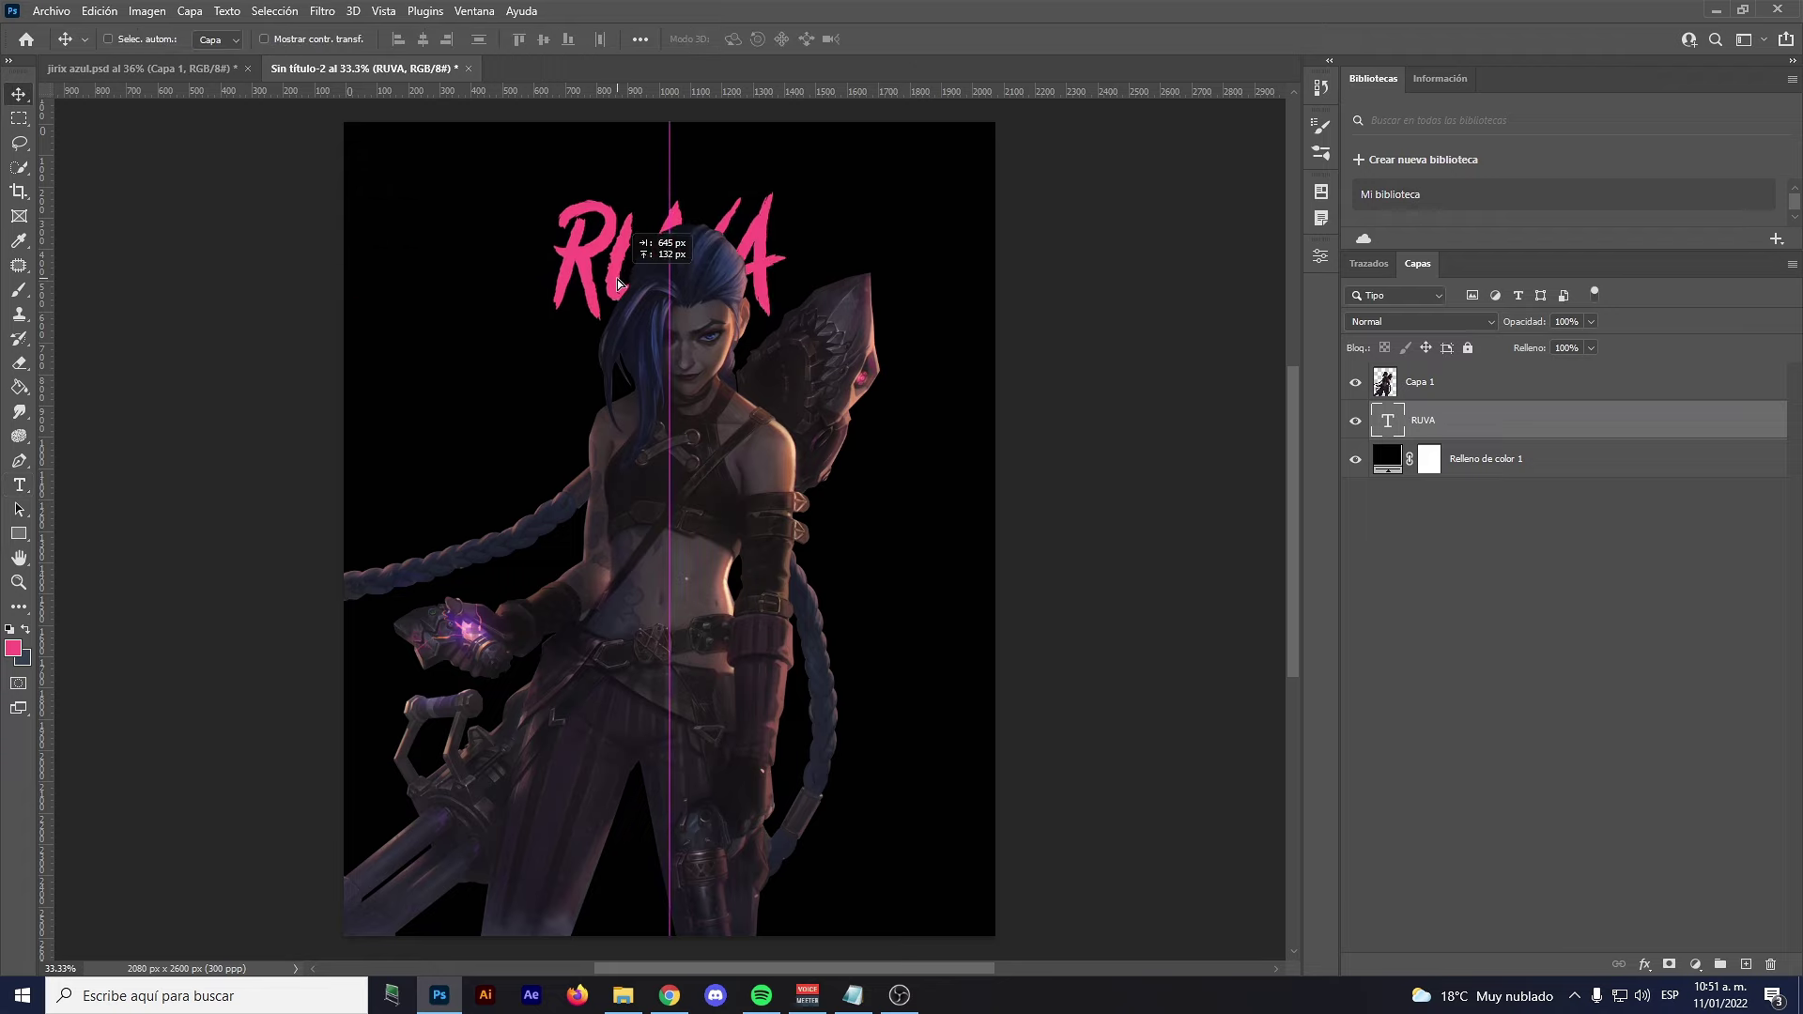
Scale the RUVA text to about 183%, nudge it down, and commit the transform
{"action": "key", "text": "ctrl+t"}
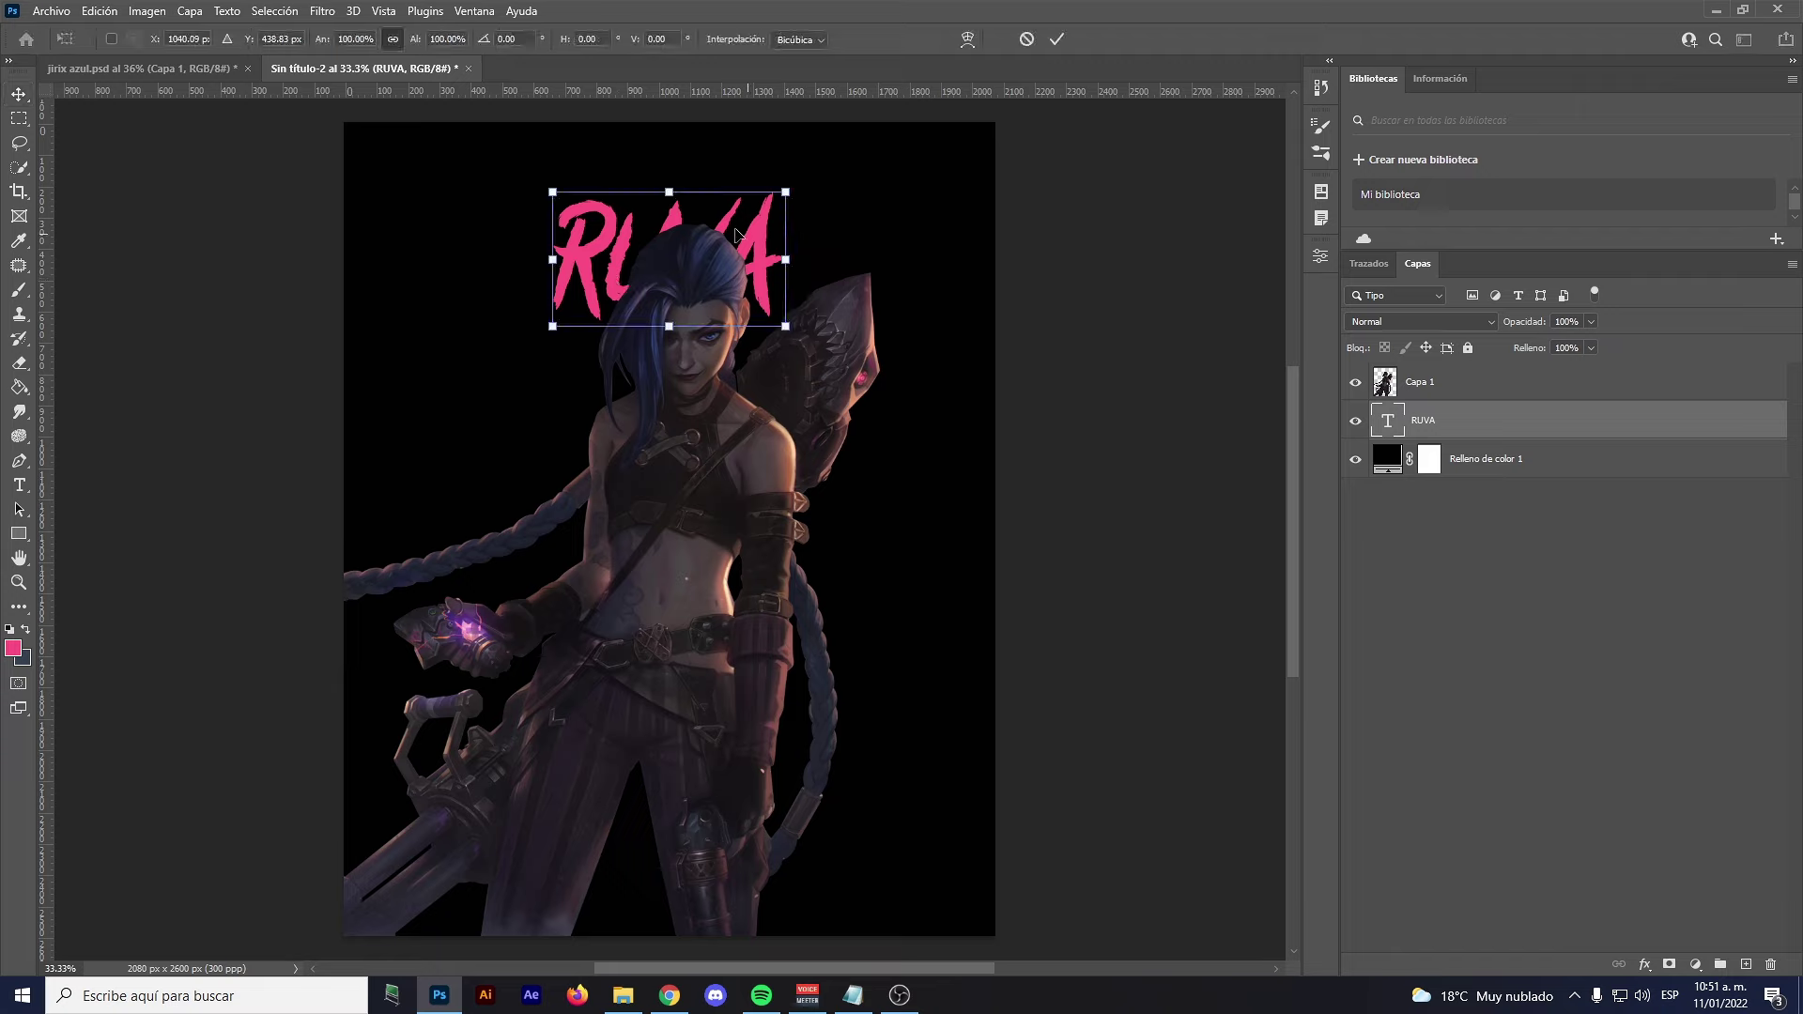
{"action": "left_click_drag", "start_coordinate": [769, 262], "coordinate": [890, 259]}
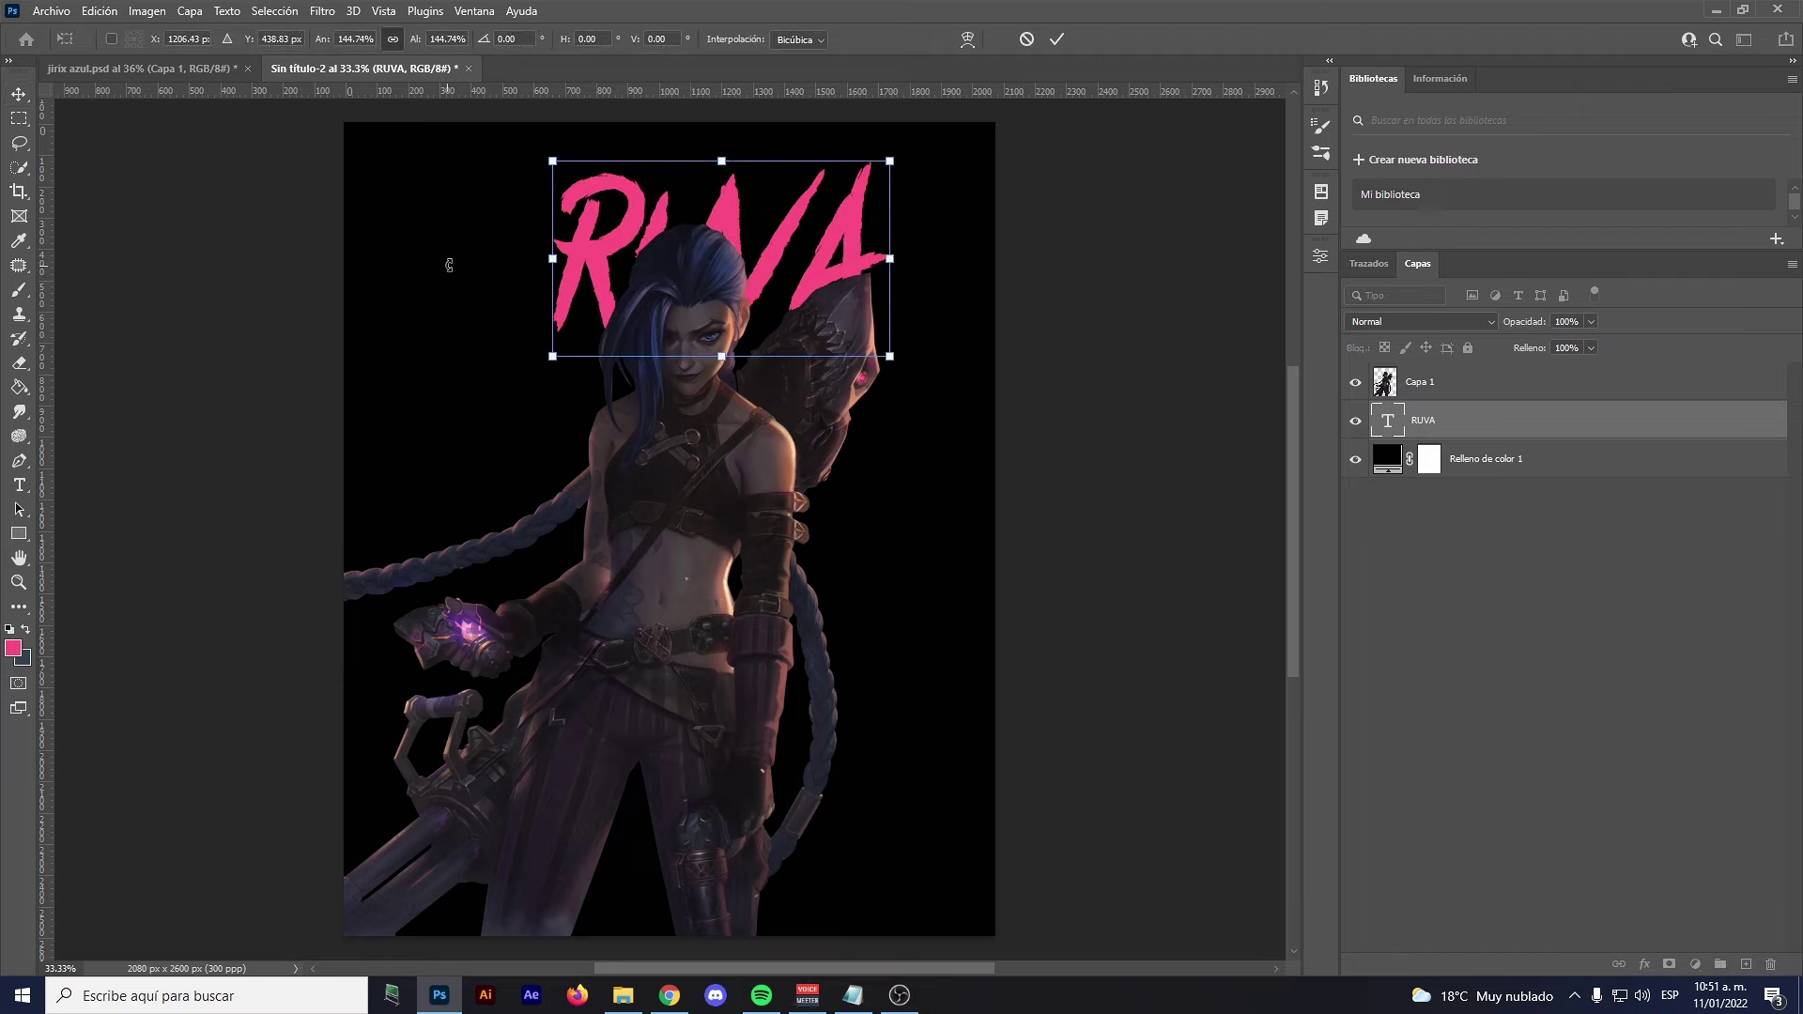
{"action": "left_click_drag", "start_coordinate": [552, 259], "coordinate": [460, 261]}
{"action": "left_click_drag", "start_coordinate": [583, 268], "coordinate": [598, 302]}
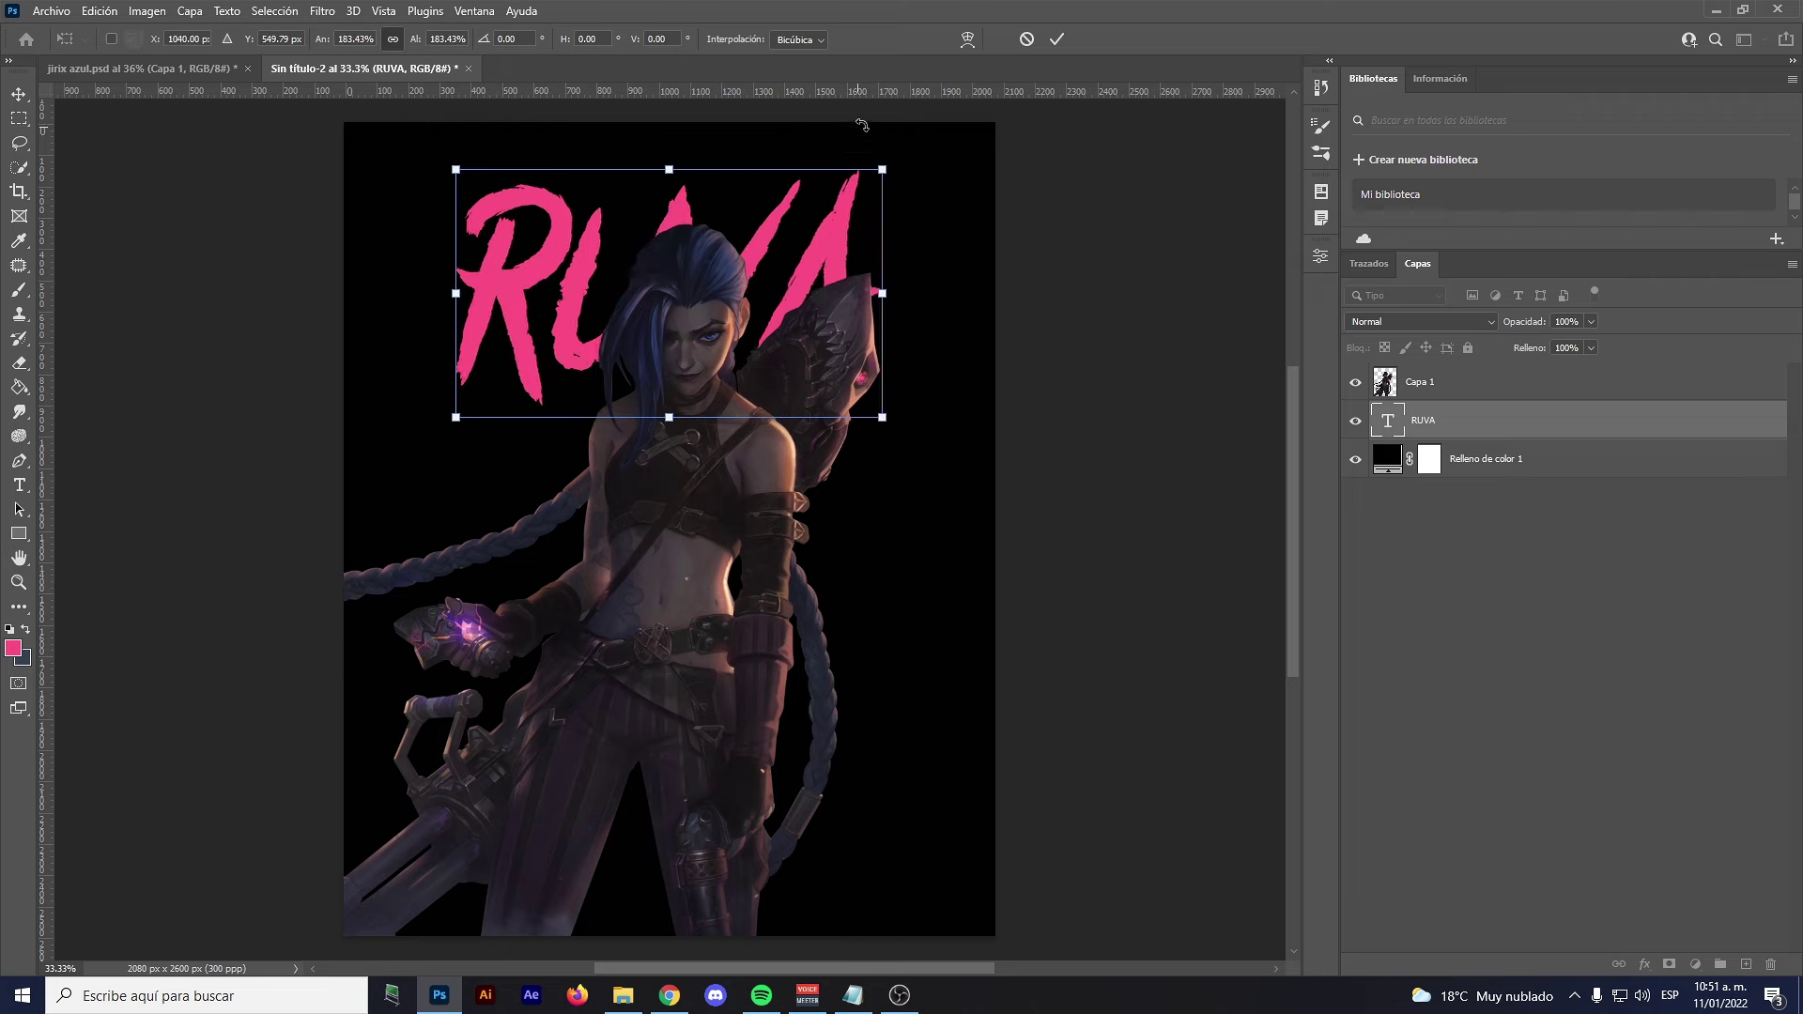
{"action": "left_click", "coordinate": [1058, 37]}
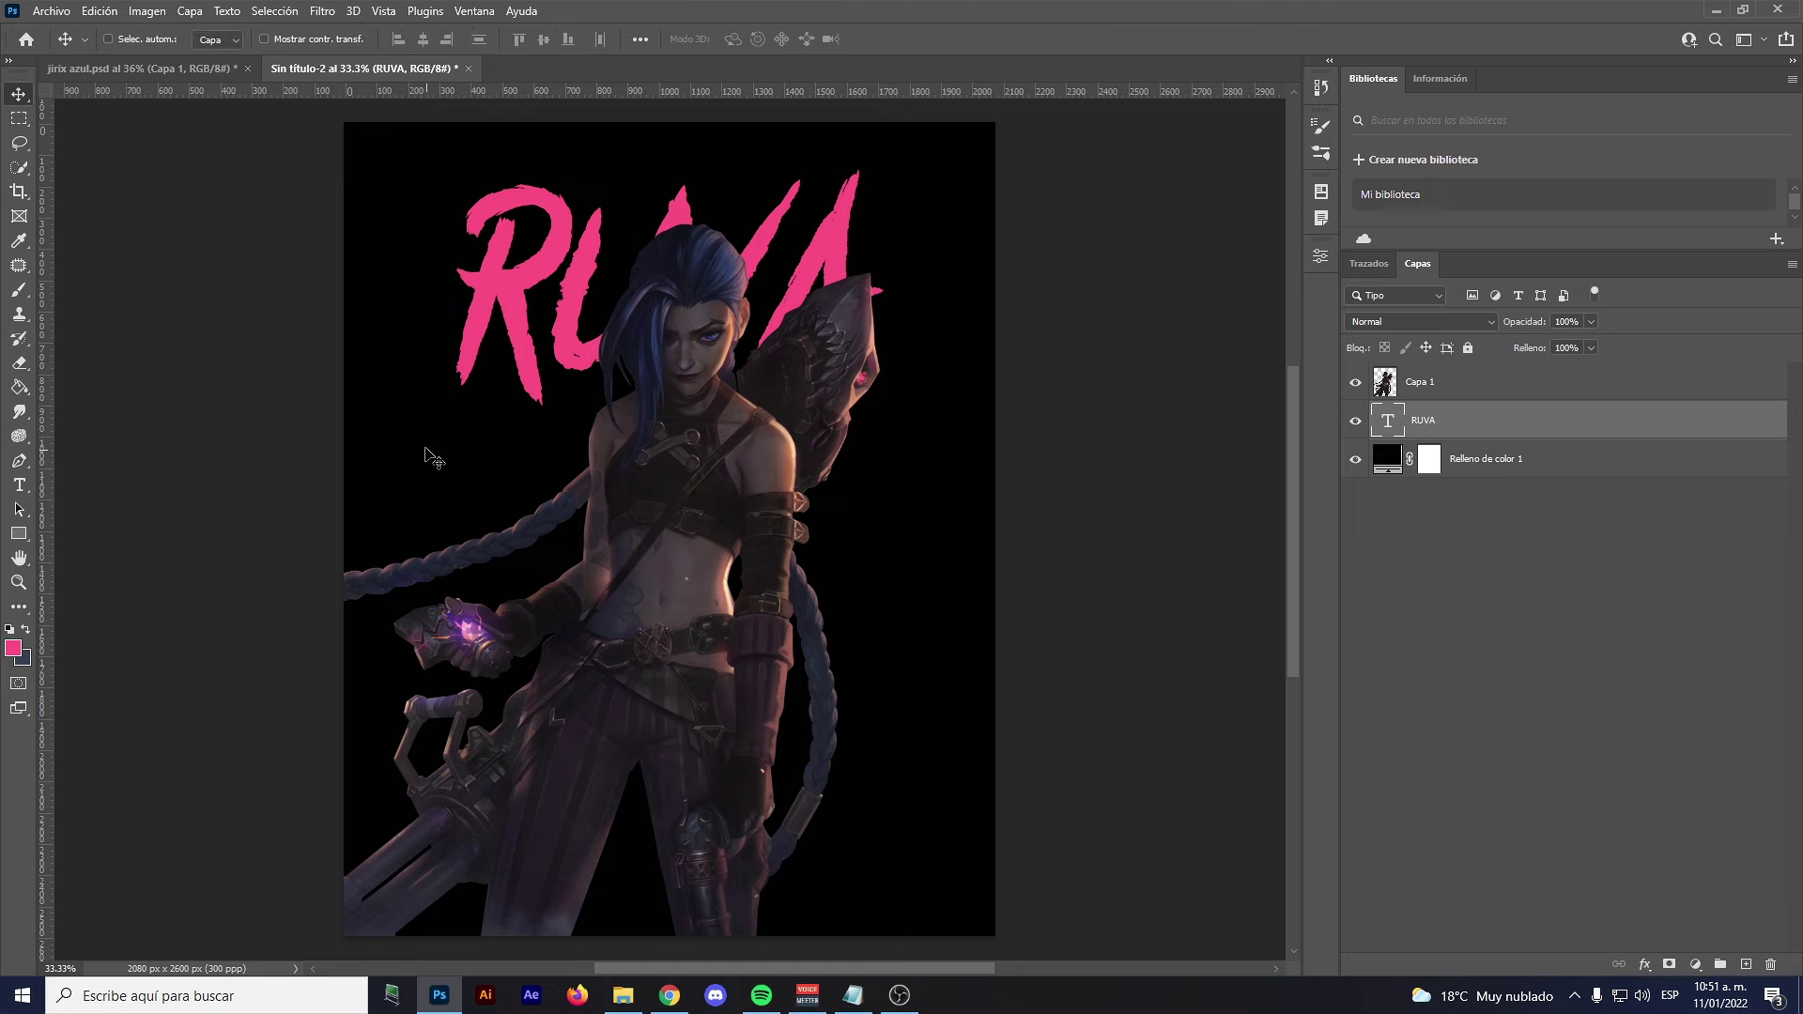
{"action": "double_click", "coordinate": [508, 294]}
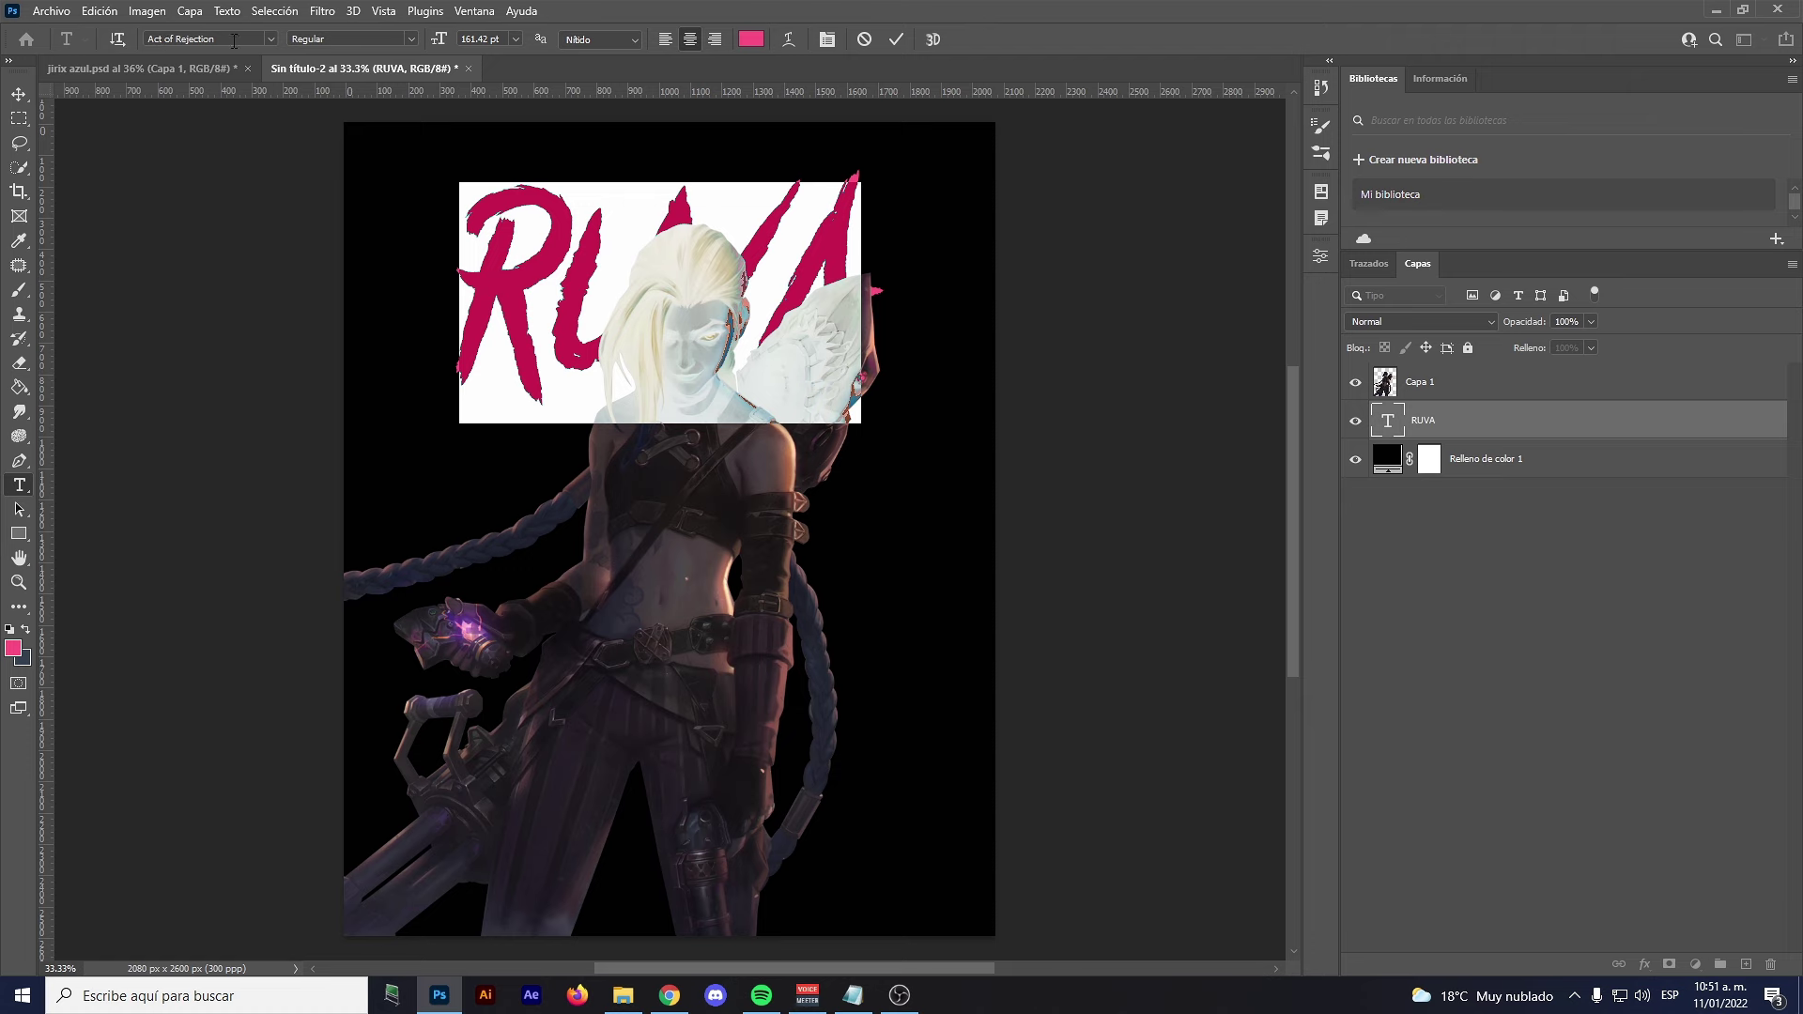
Try American Captain on RUVA, then keep the Act of Rejection font
{"action": "left_click", "coordinate": [273, 40]}
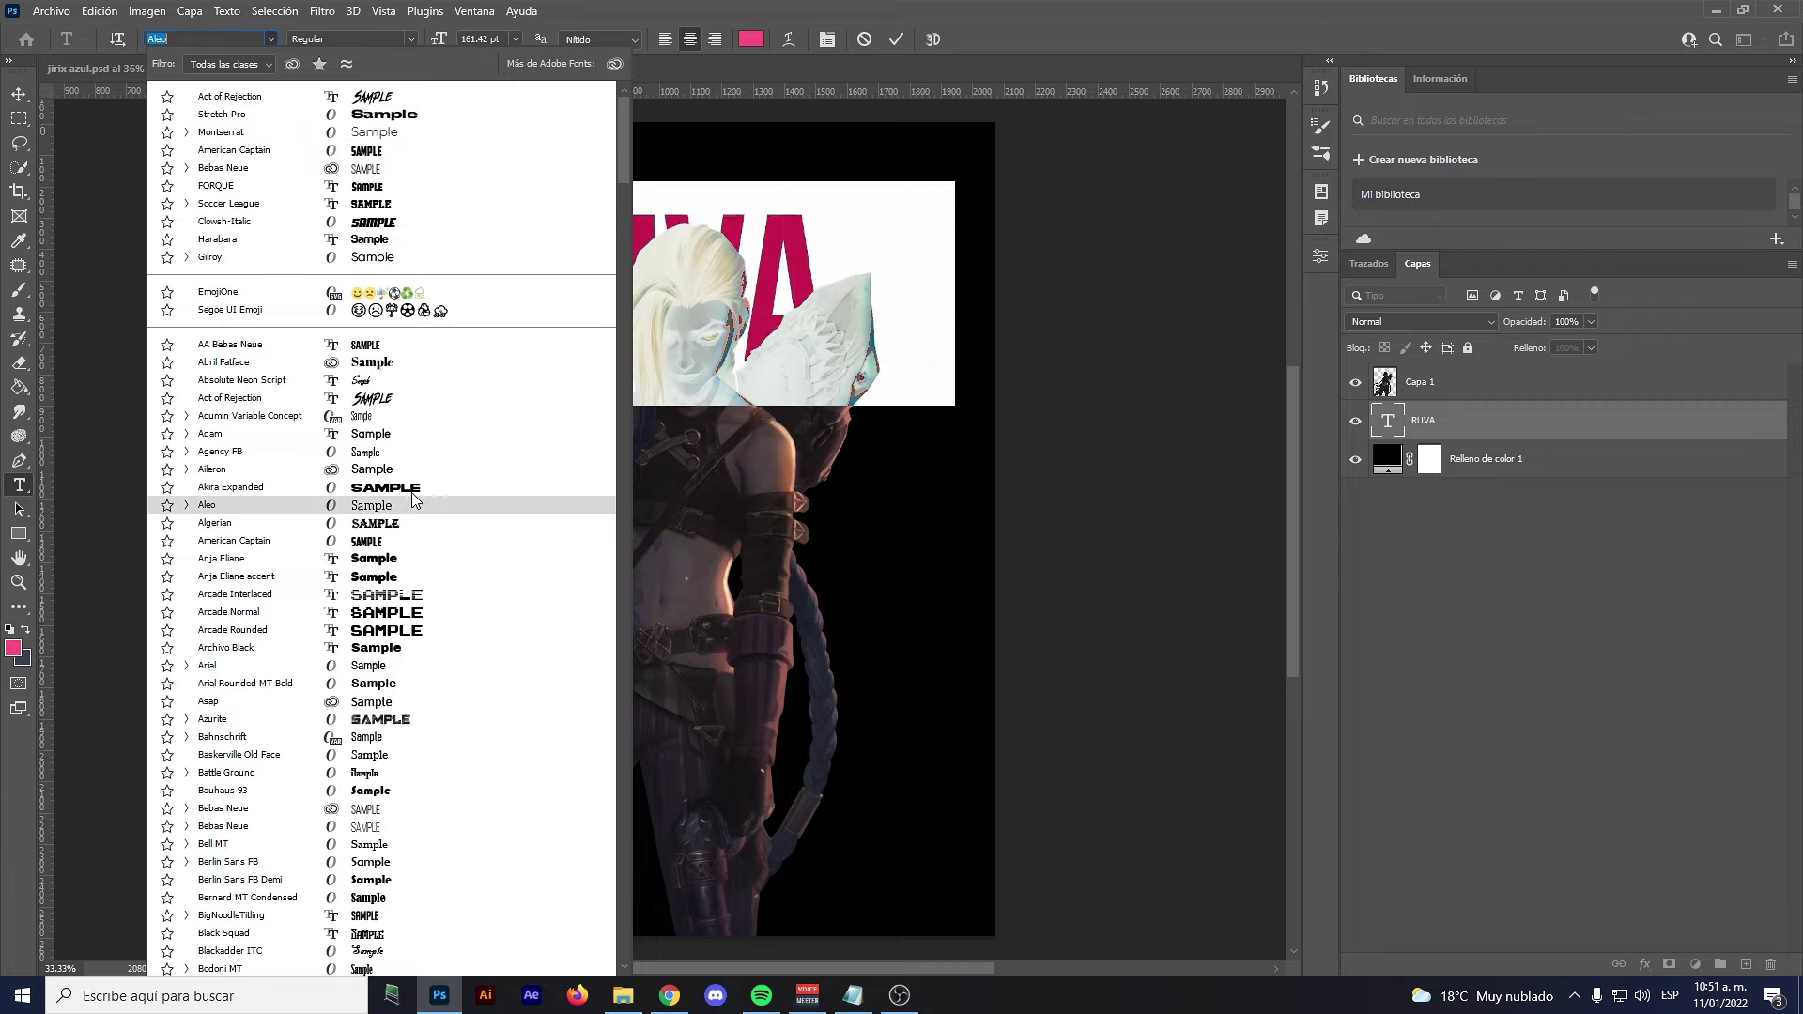
{"action": "left_click", "coordinate": [376, 402]}
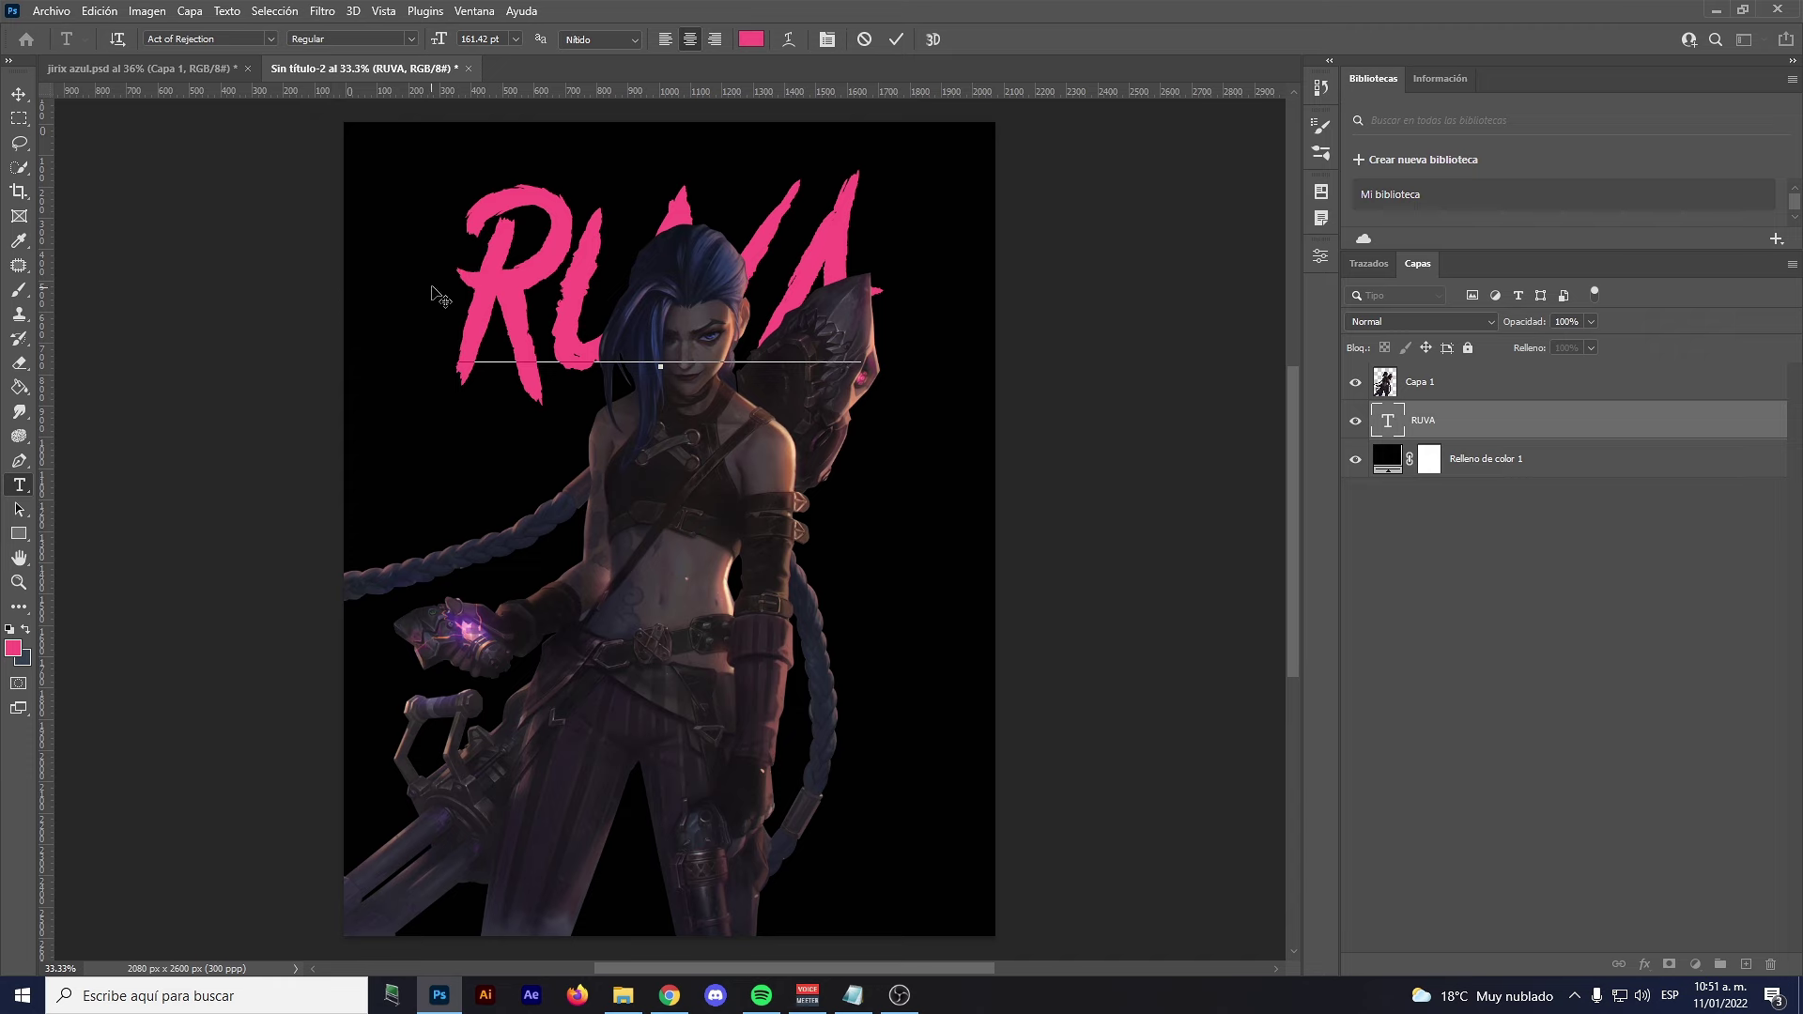
{"action": "left_click_drag", "start_coordinate": [458, 294], "coordinate": [937, 294]}
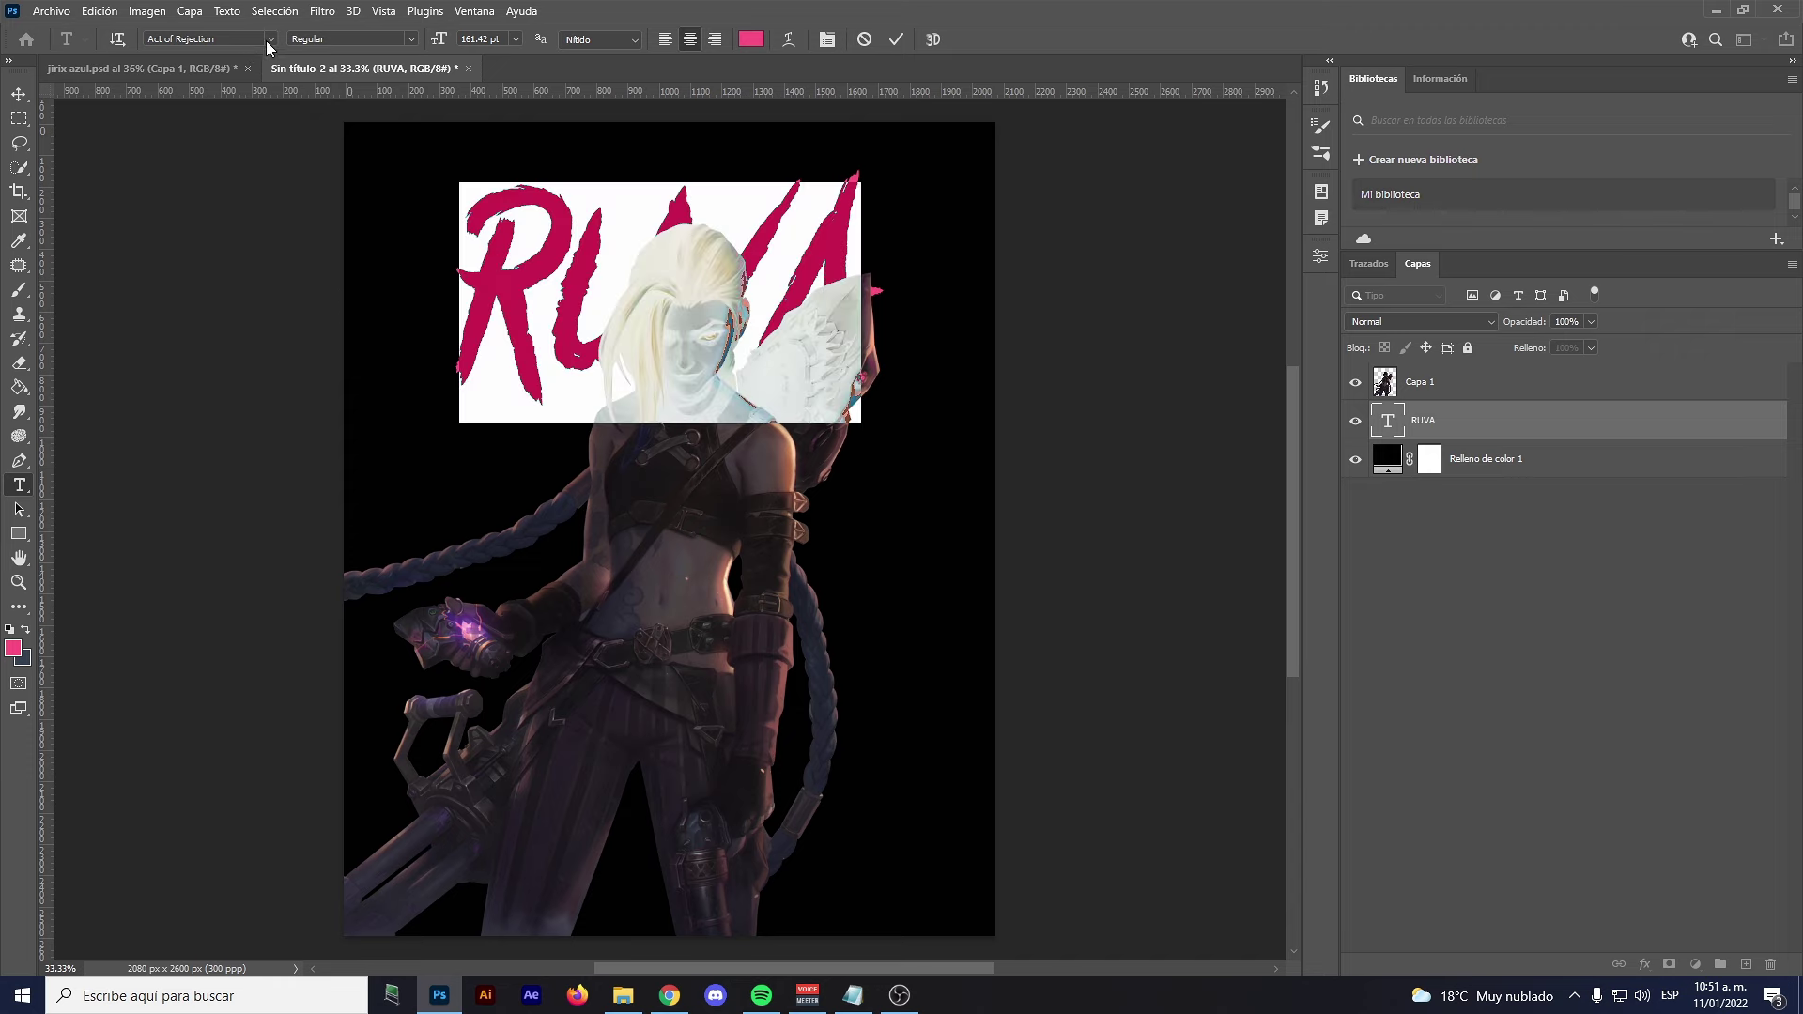
{"action": "left_click", "coordinate": [270, 39]}
{"action": "left_click", "coordinate": [410, 334]}
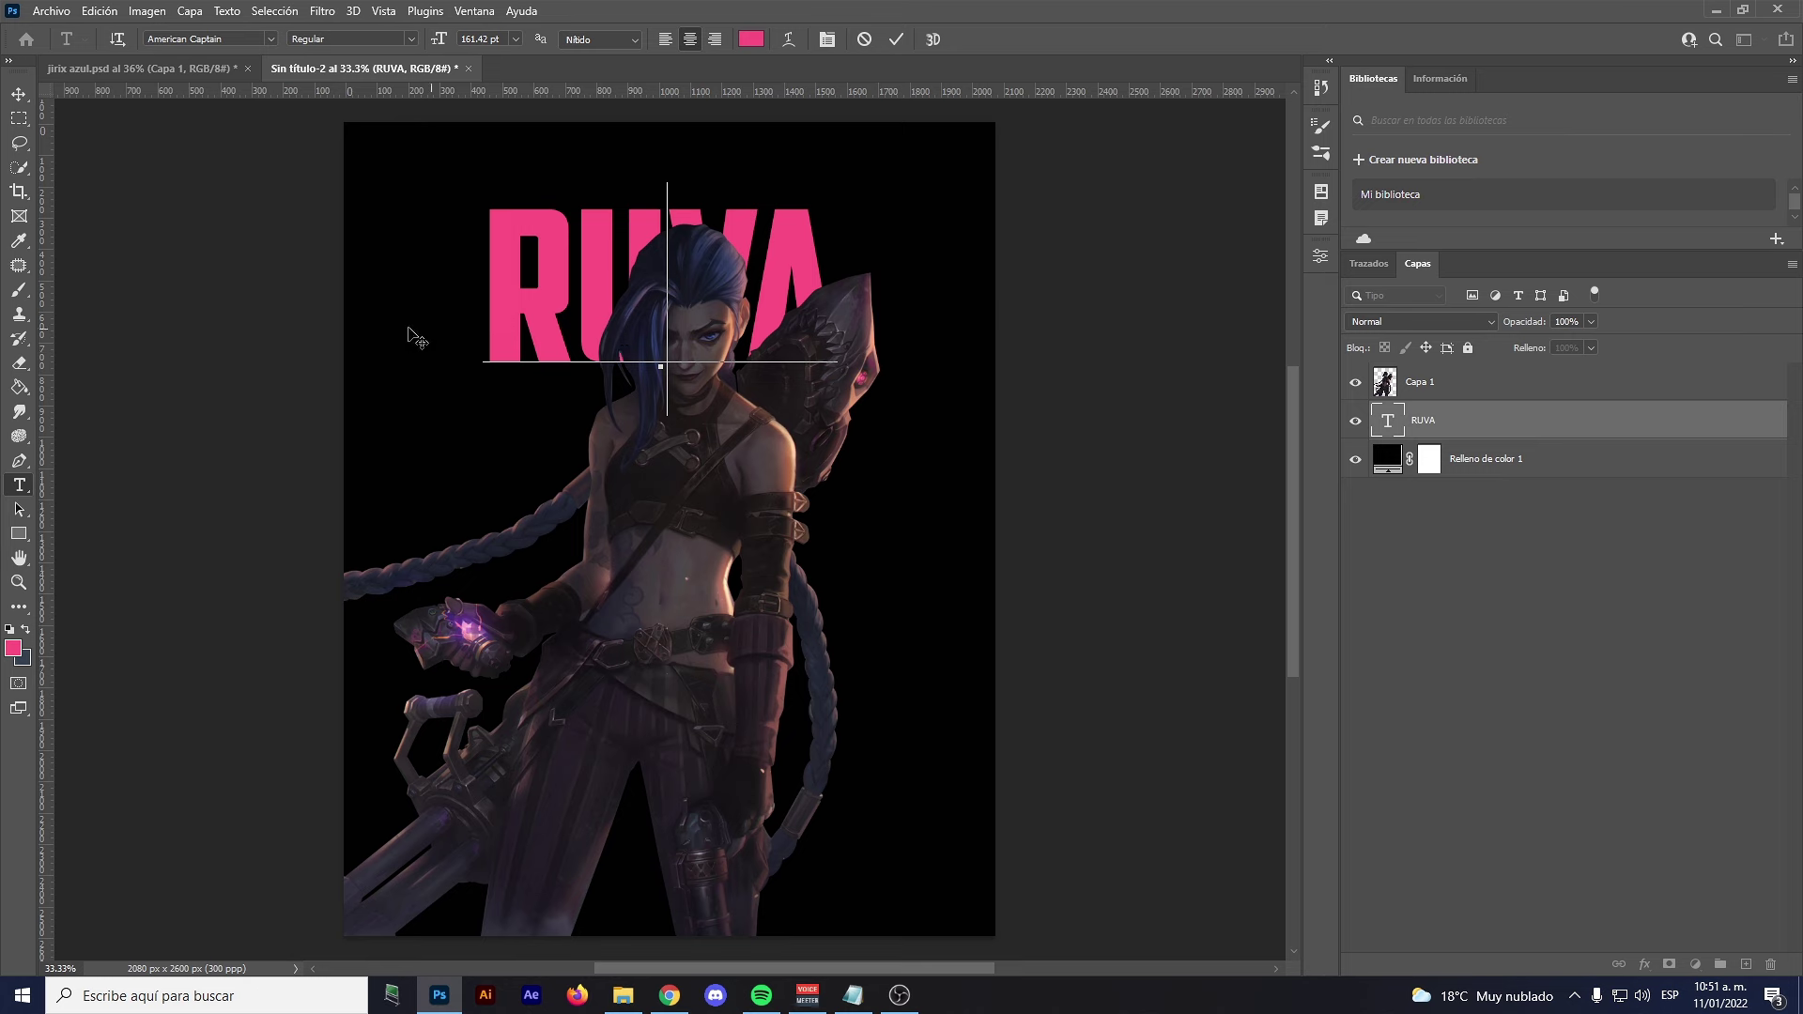
{"action": "left_click", "coordinate": [271, 38]}
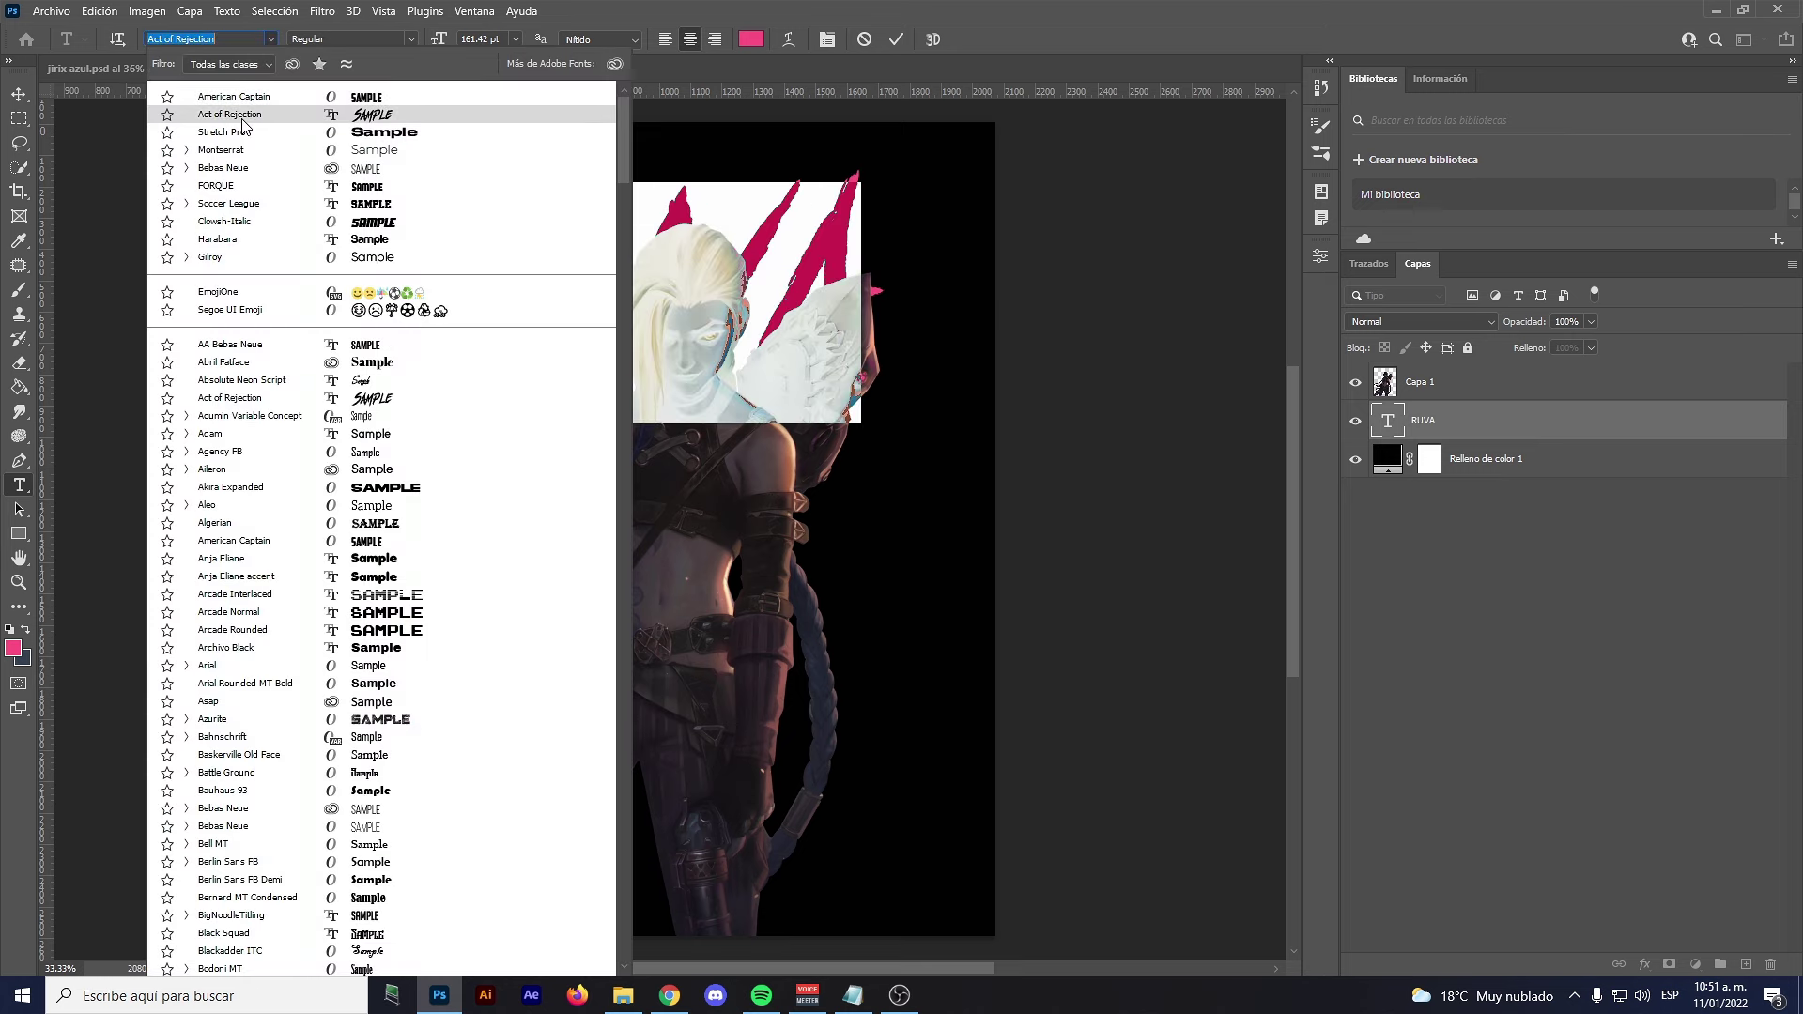
{"action": "left_click", "coordinate": [242, 118]}
{"action": "left_click", "coordinate": [896, 42]}
{"action": "key", "text": "v"}
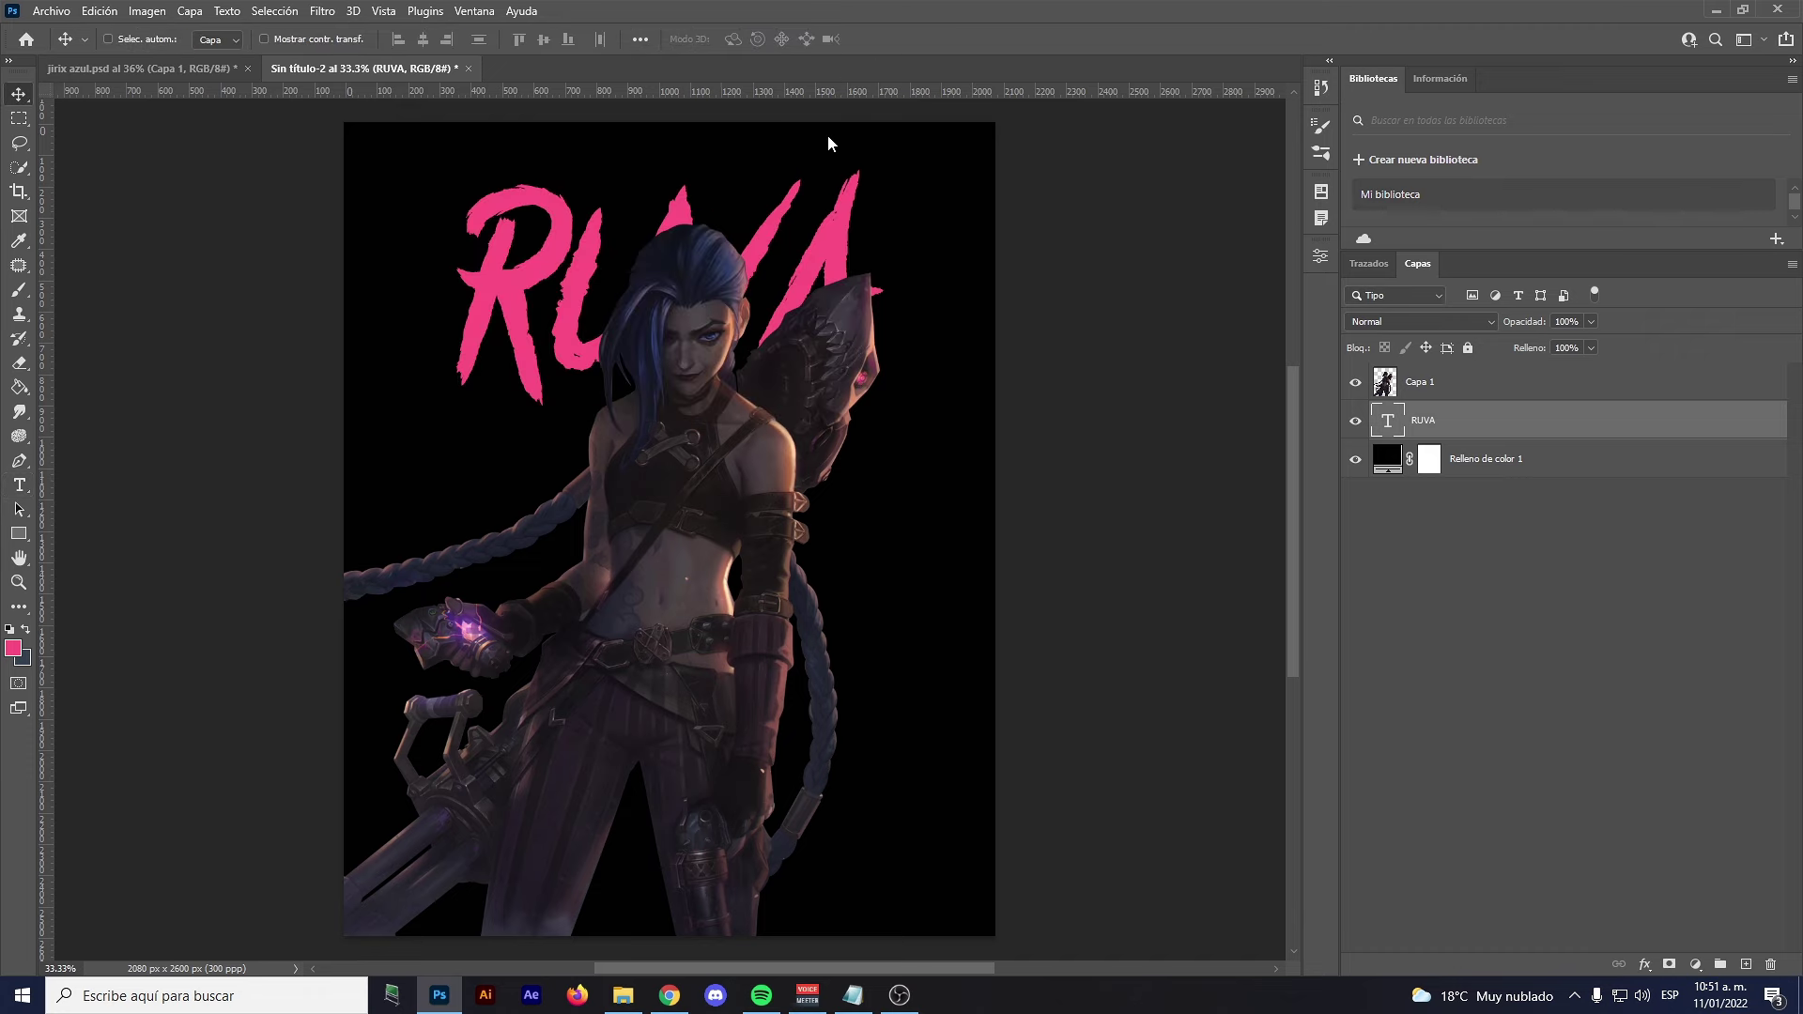
Colour the RUVA text bright blue 00a2ff and nudge the character slightly down and left
{"action": "double_click", "coordinate": [516, 292]}
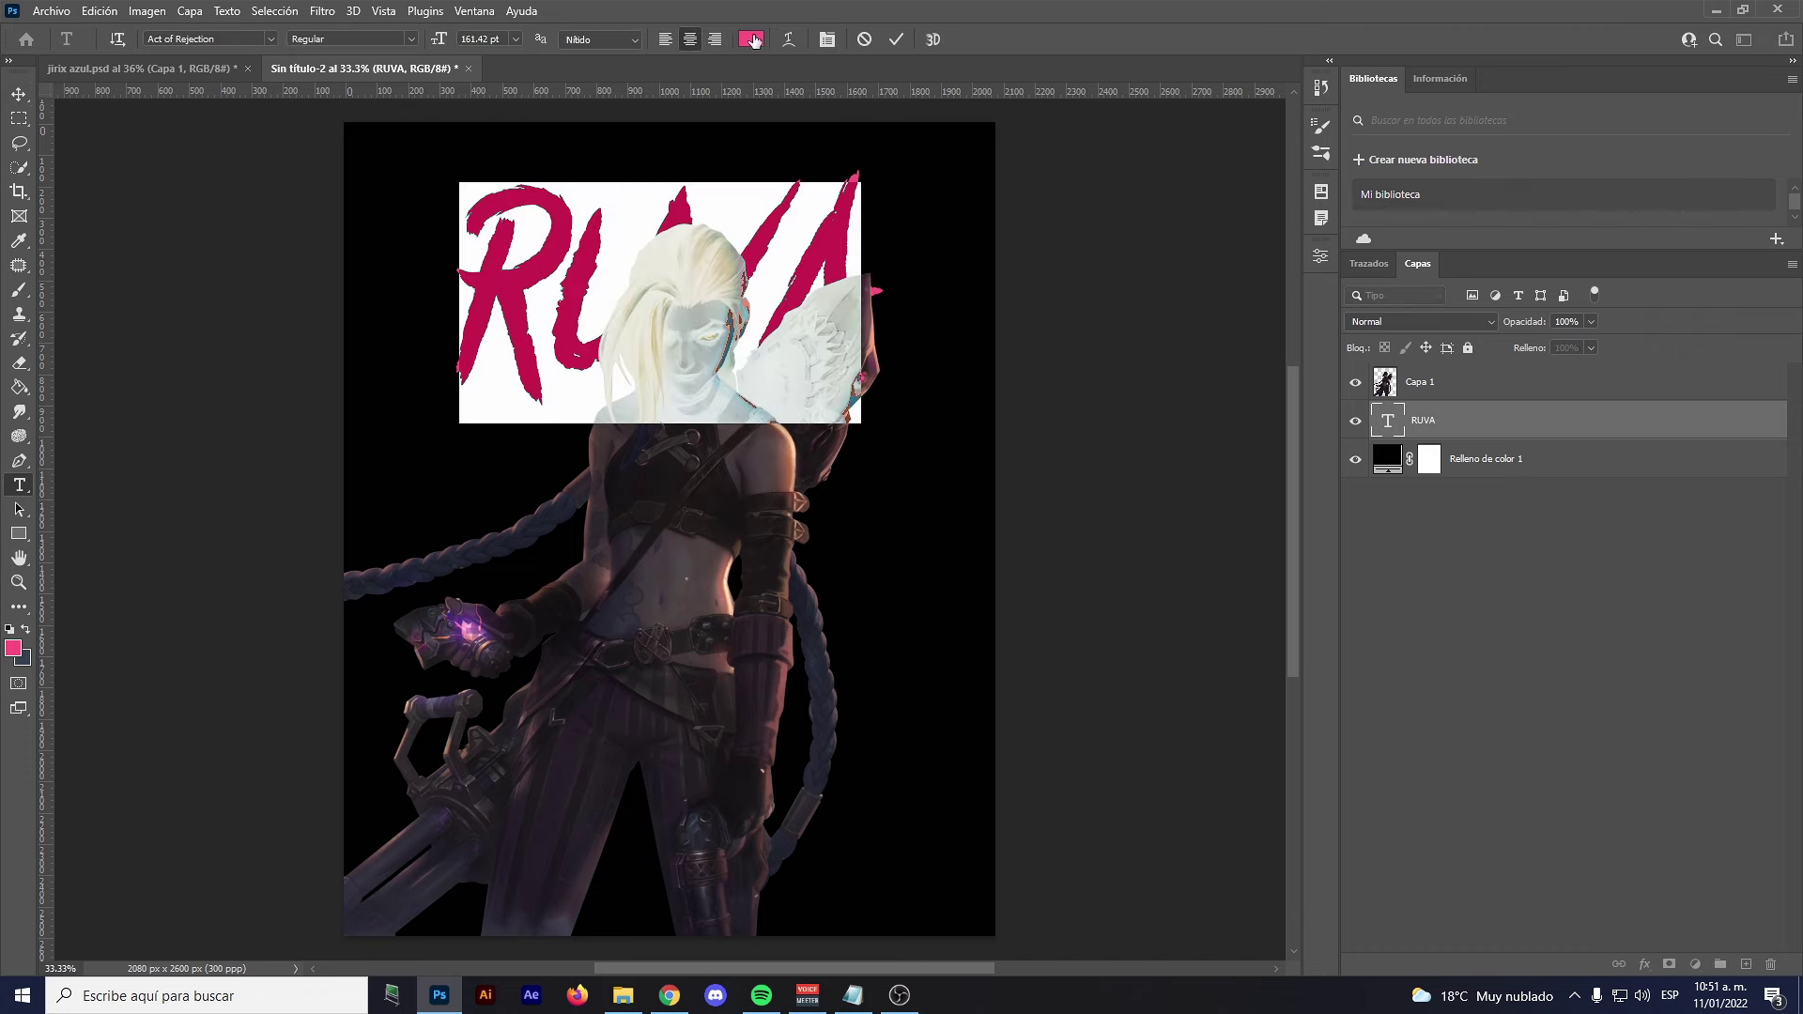
{"action": "left_click", "coordinate": [752, 40]}
{"action": "type", "text": "3fb9ff"}
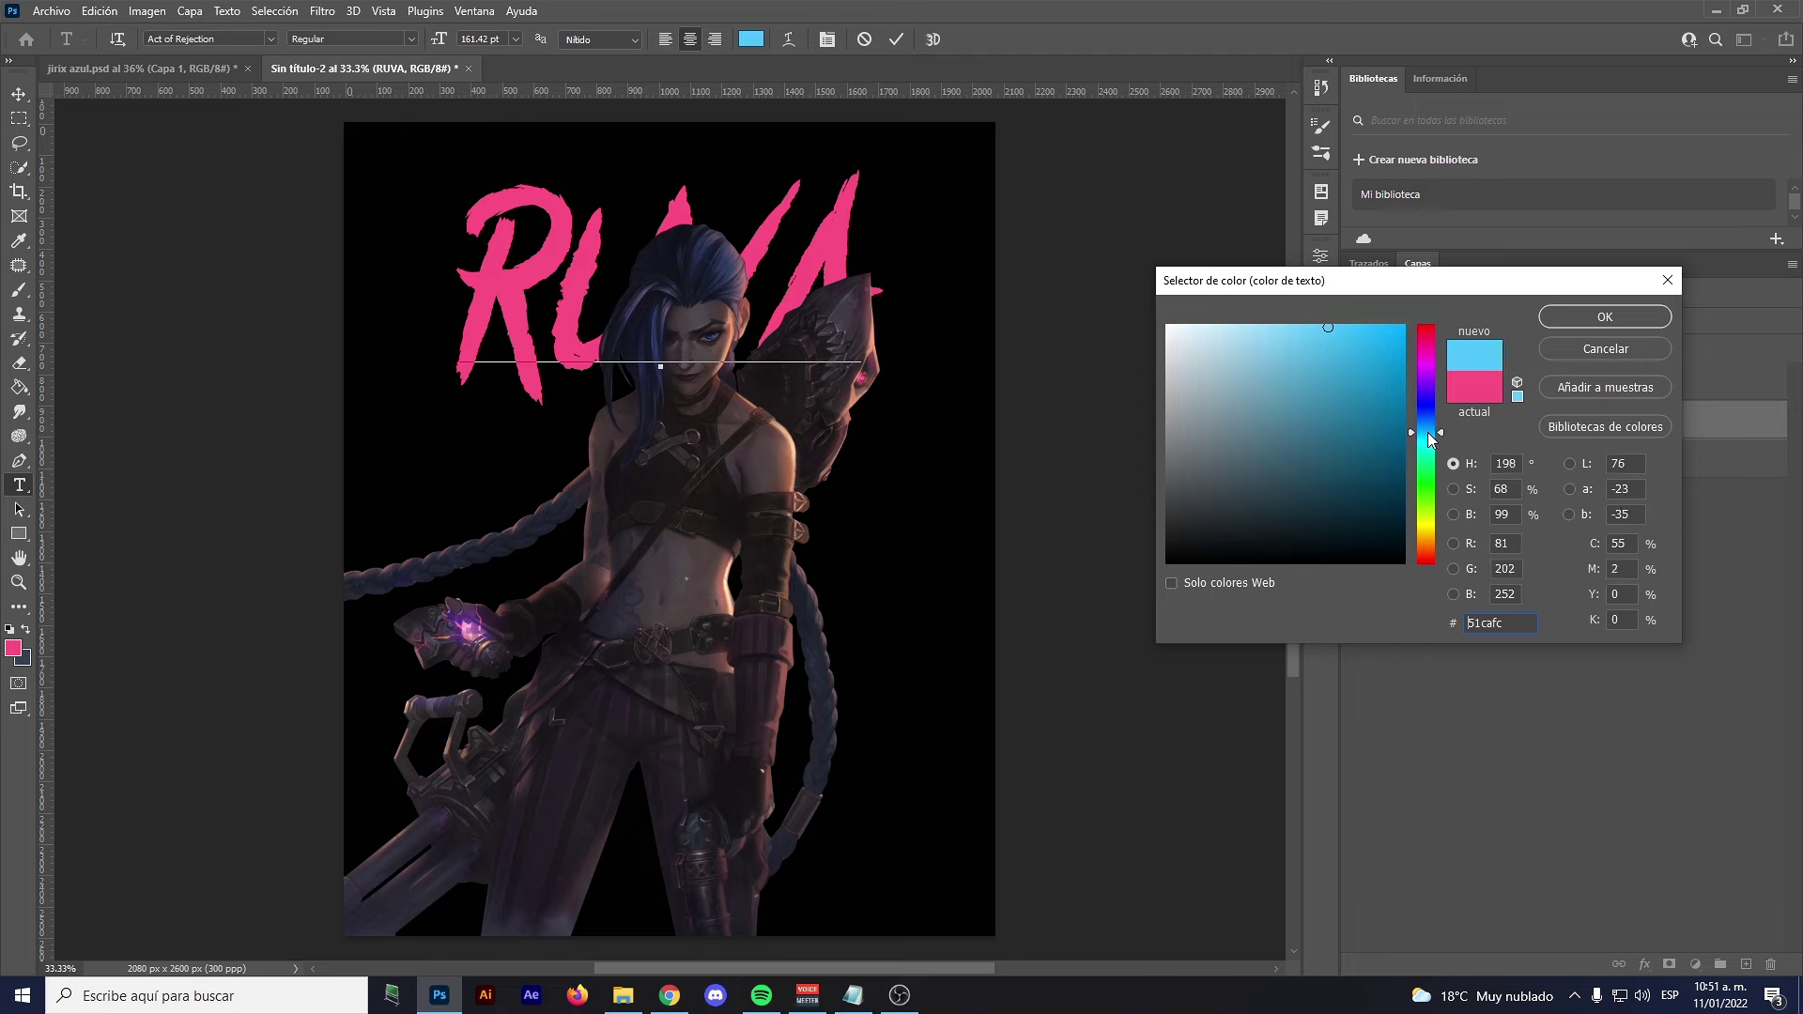
{"action": "left_click_drag", "start_coordinate": [1345, 320], "coordinate": [1426, 273]}
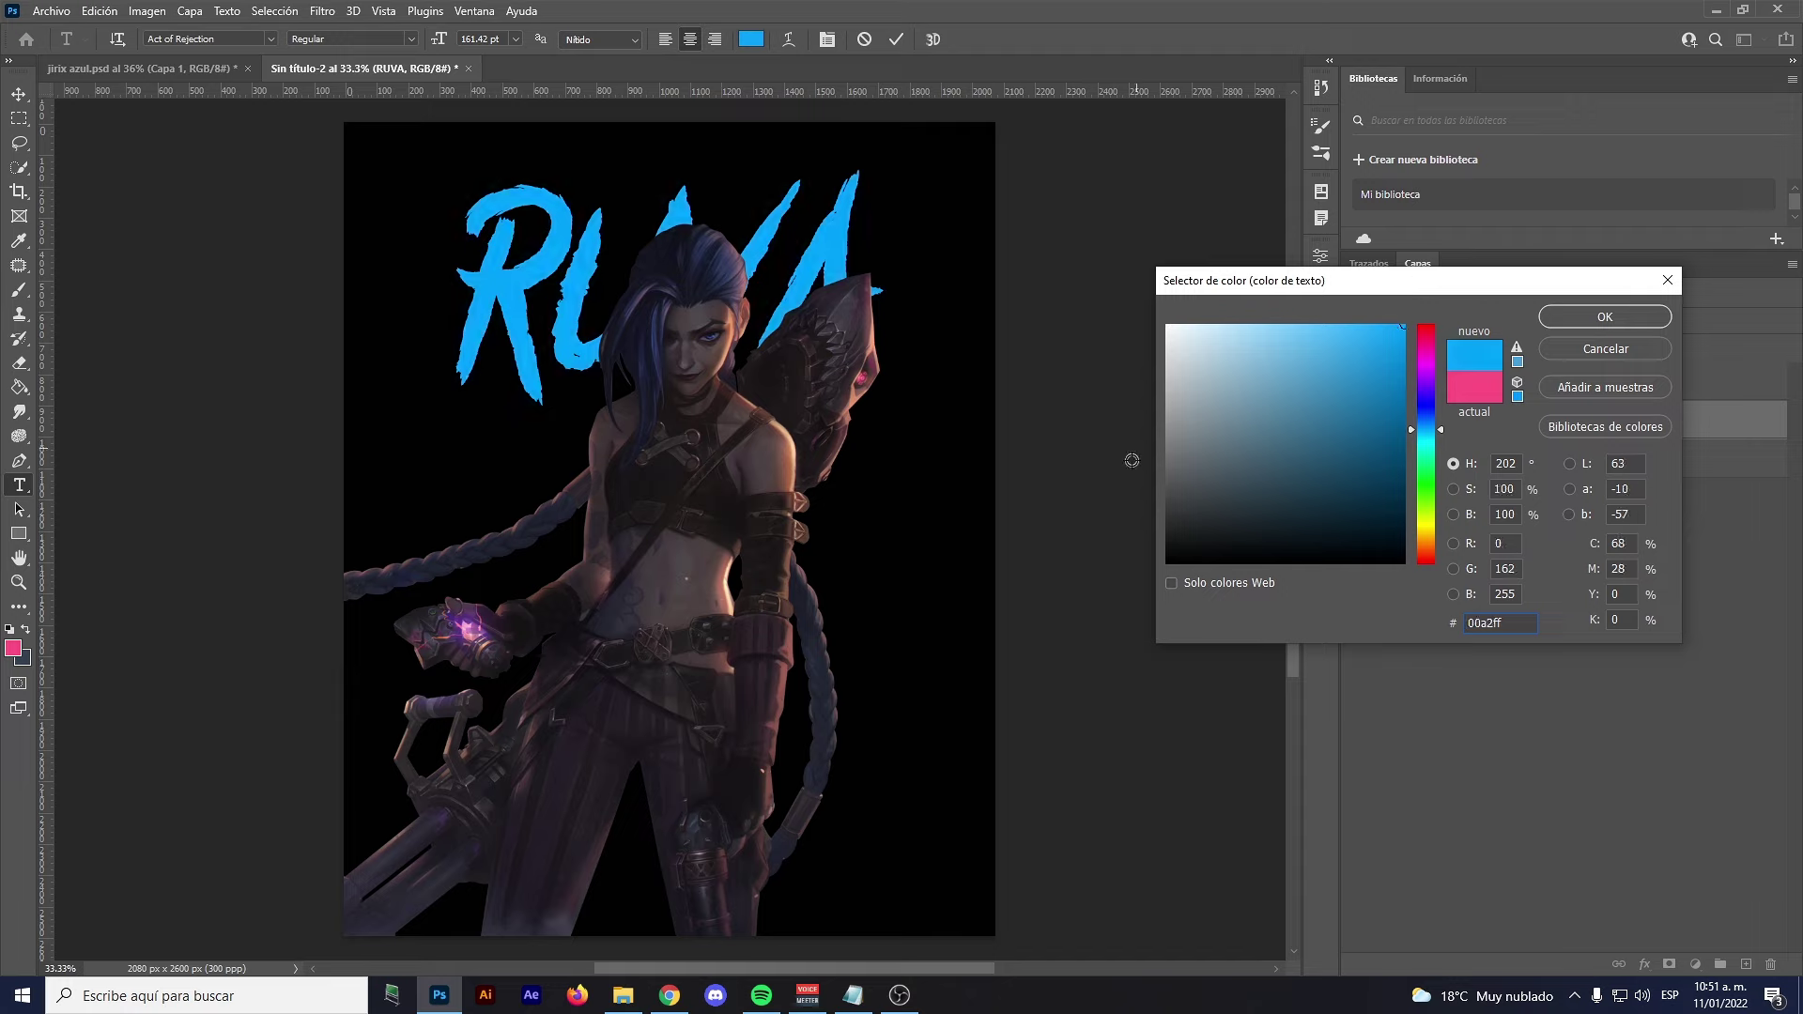
{"action": "left_click", "coordinate": [1376, 330]}
{"action": "left_click_drag", "start_coordinate": [1378, 334], "coordinate": [1407, 322]}
{"action": "left_click", "coordinate": [1565, 316]}
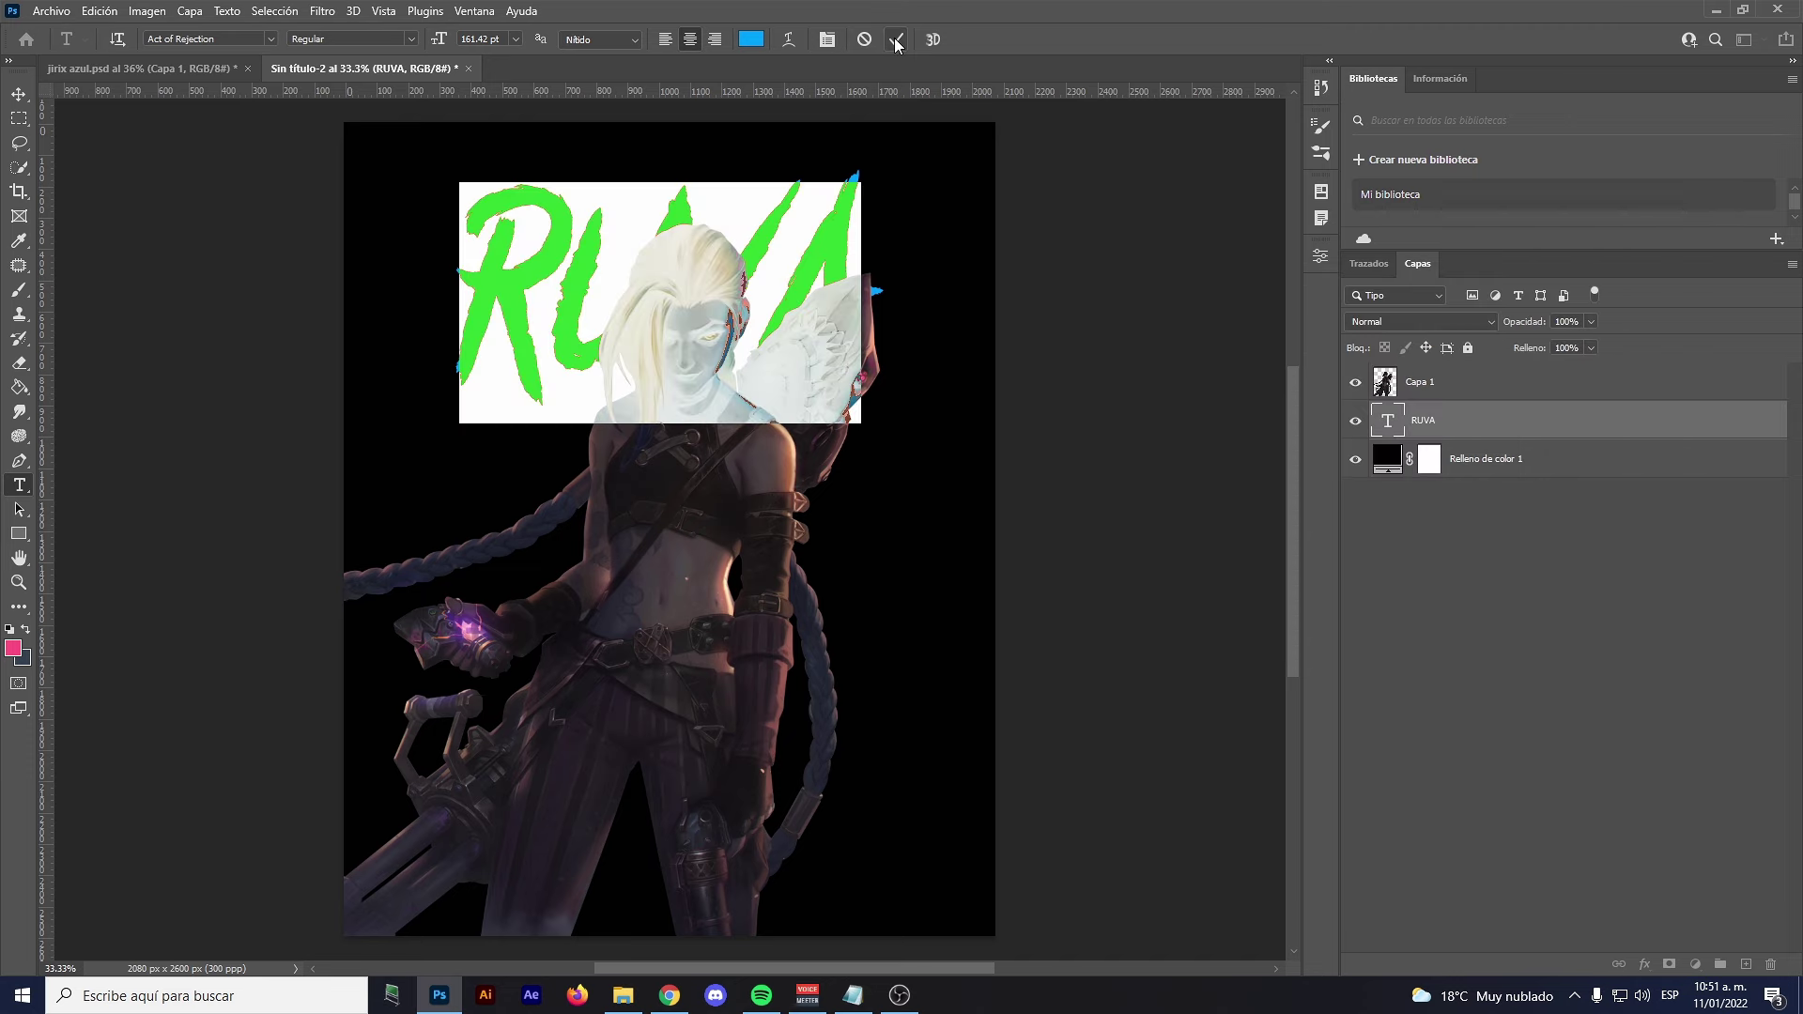
{"action": "left_click", "coordinate": [898, 42]}
{"action": "left_click", "coordinate": [1455, 385]}
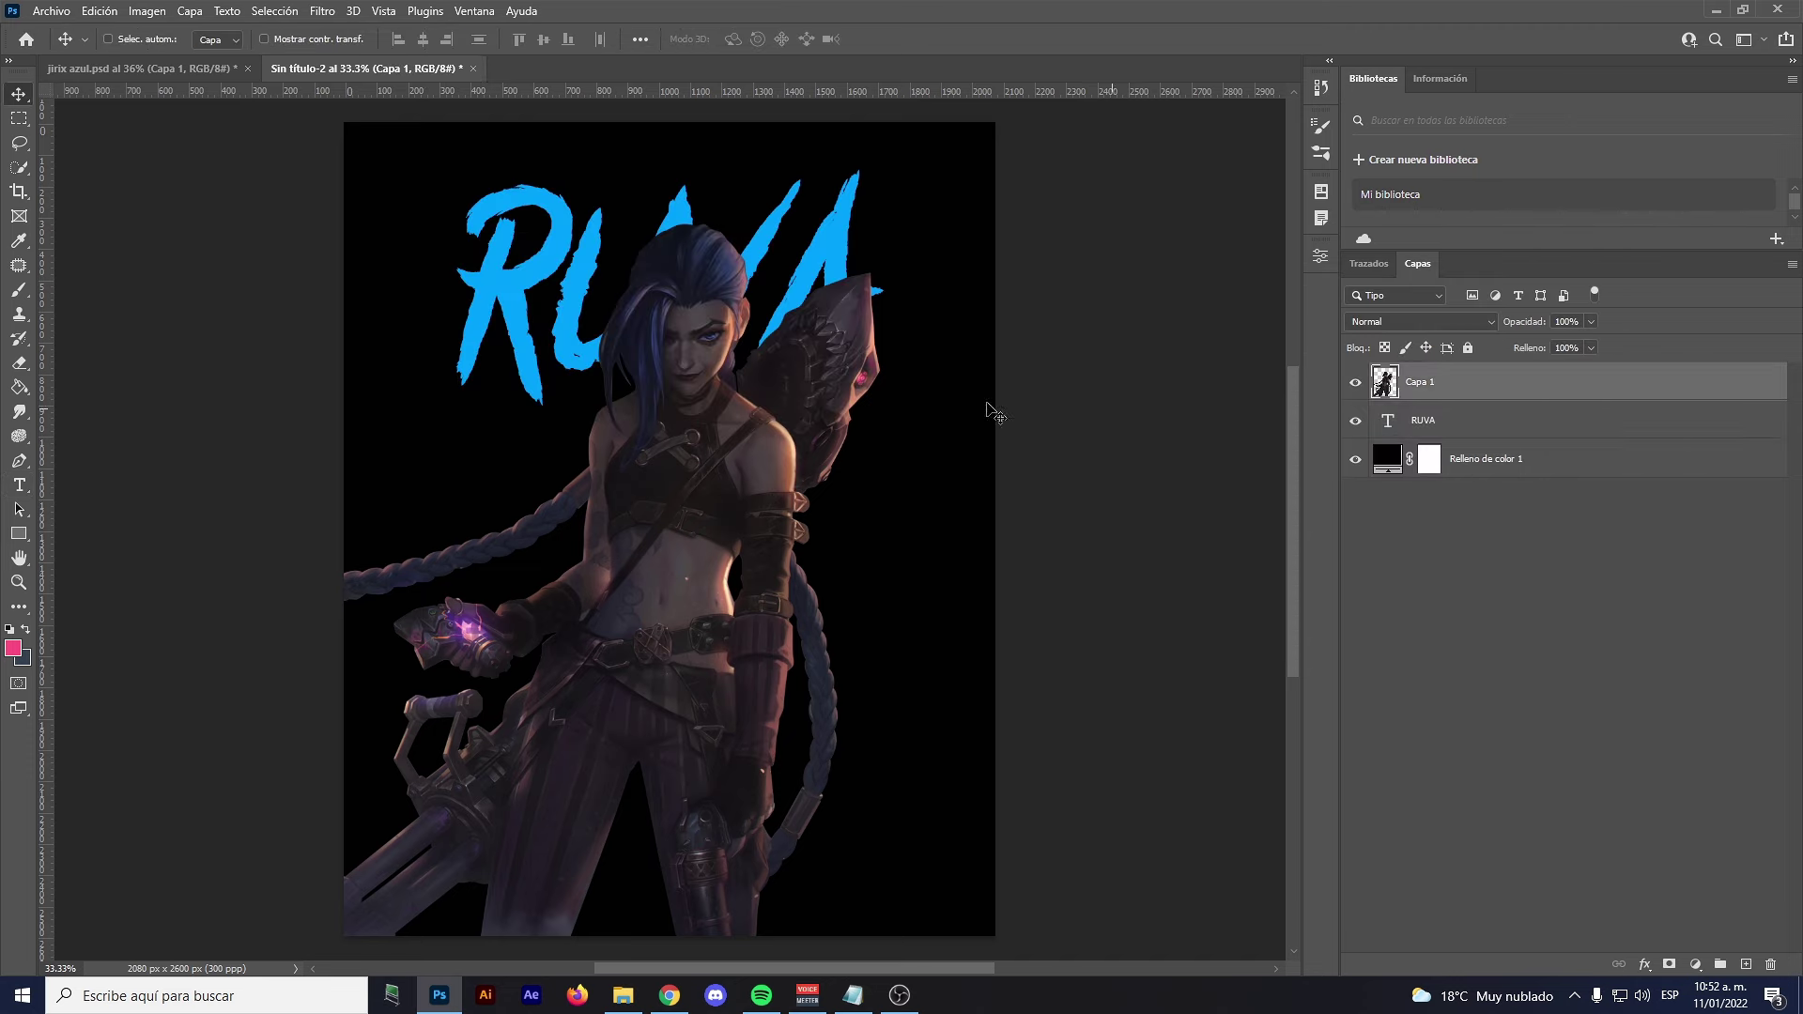
{"action": "left_click_drag", "start_coordinate": [696, 432], "coordinate": [682, 450]}
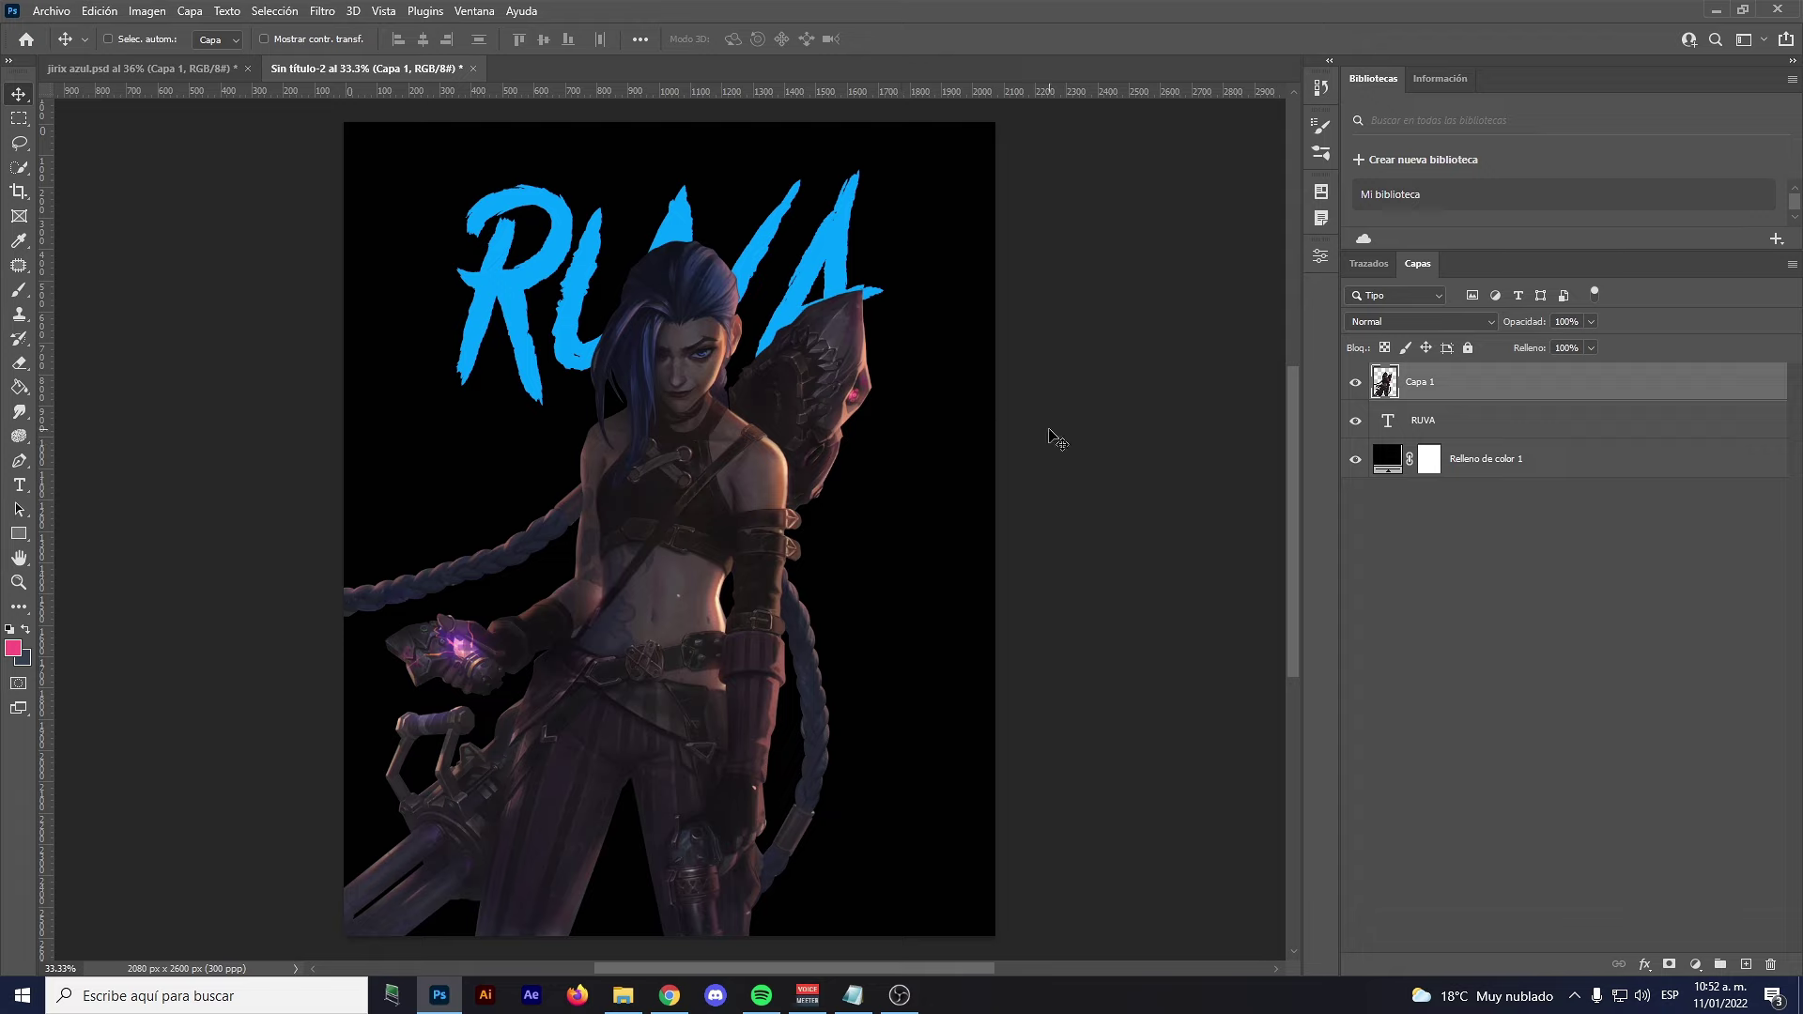
{"action": "left_click", "coordinate": [1463, 425]}
{"action": "key", "text": "h"}
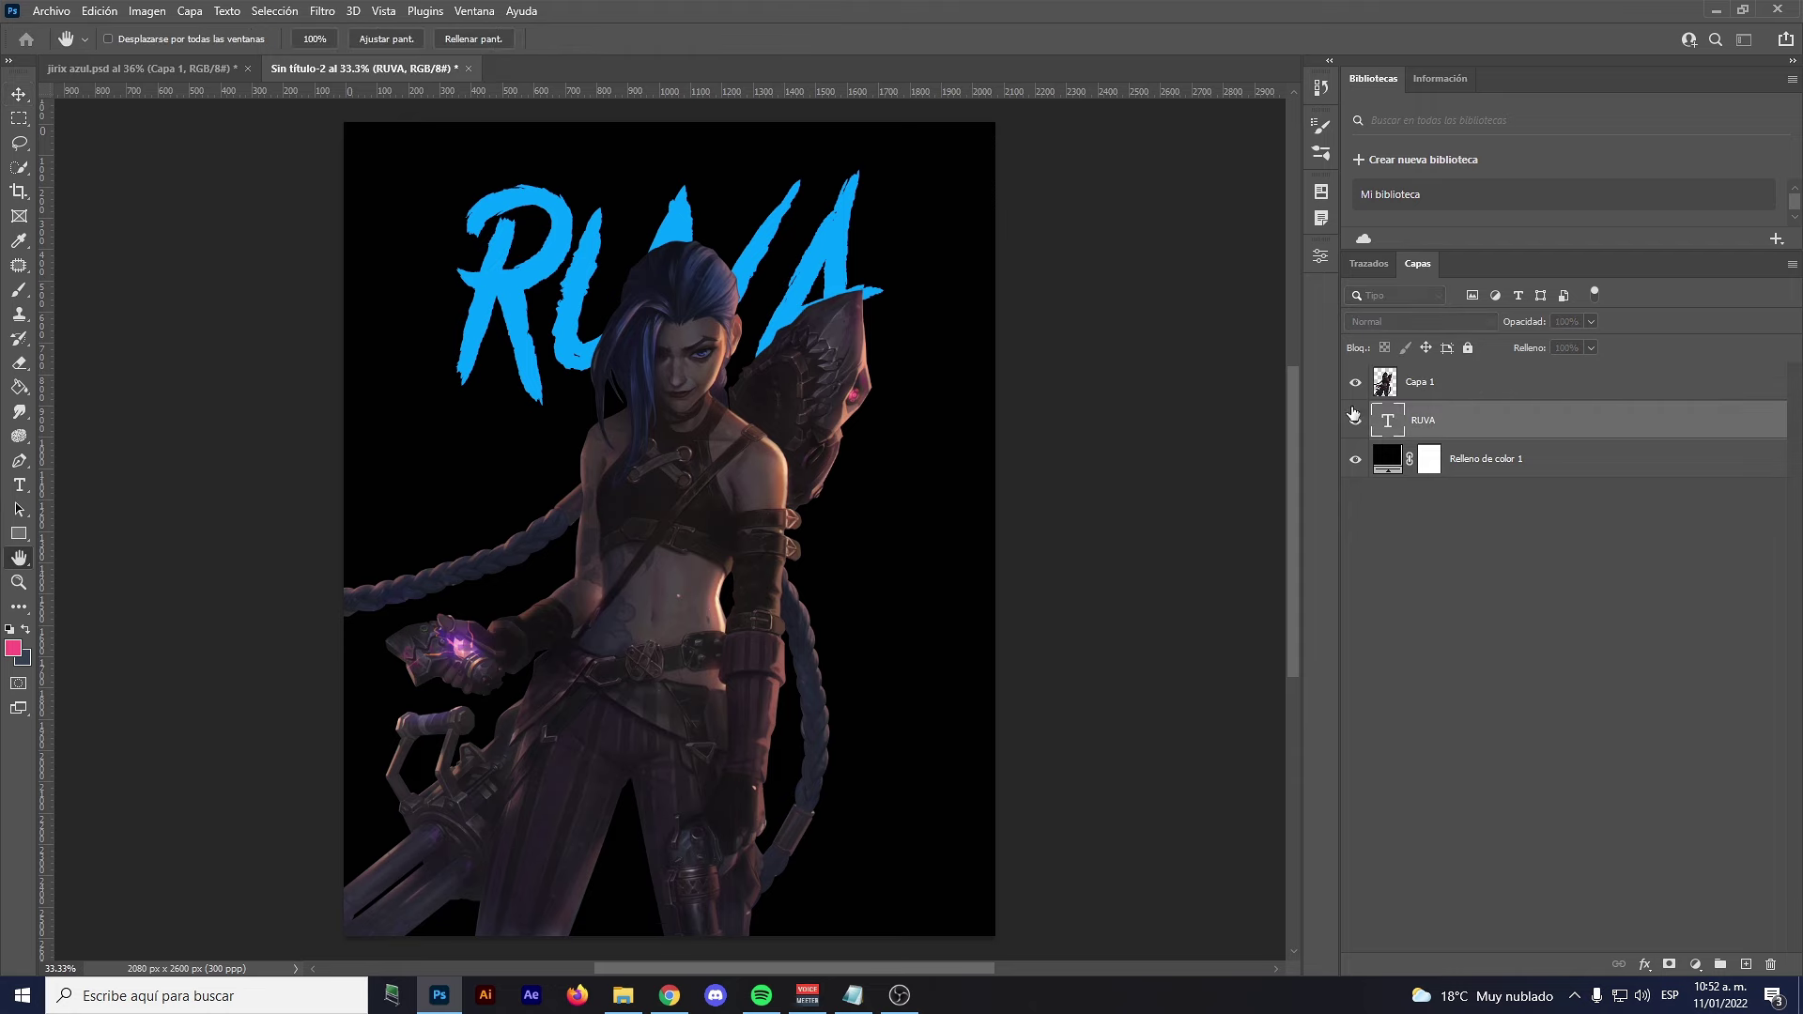
{"action": "double_click", "coordinate": [1503, 420]}
{"action": "left_click_drag", "start_coordinate": [924, 148], "coordinate": [1262, 193]}
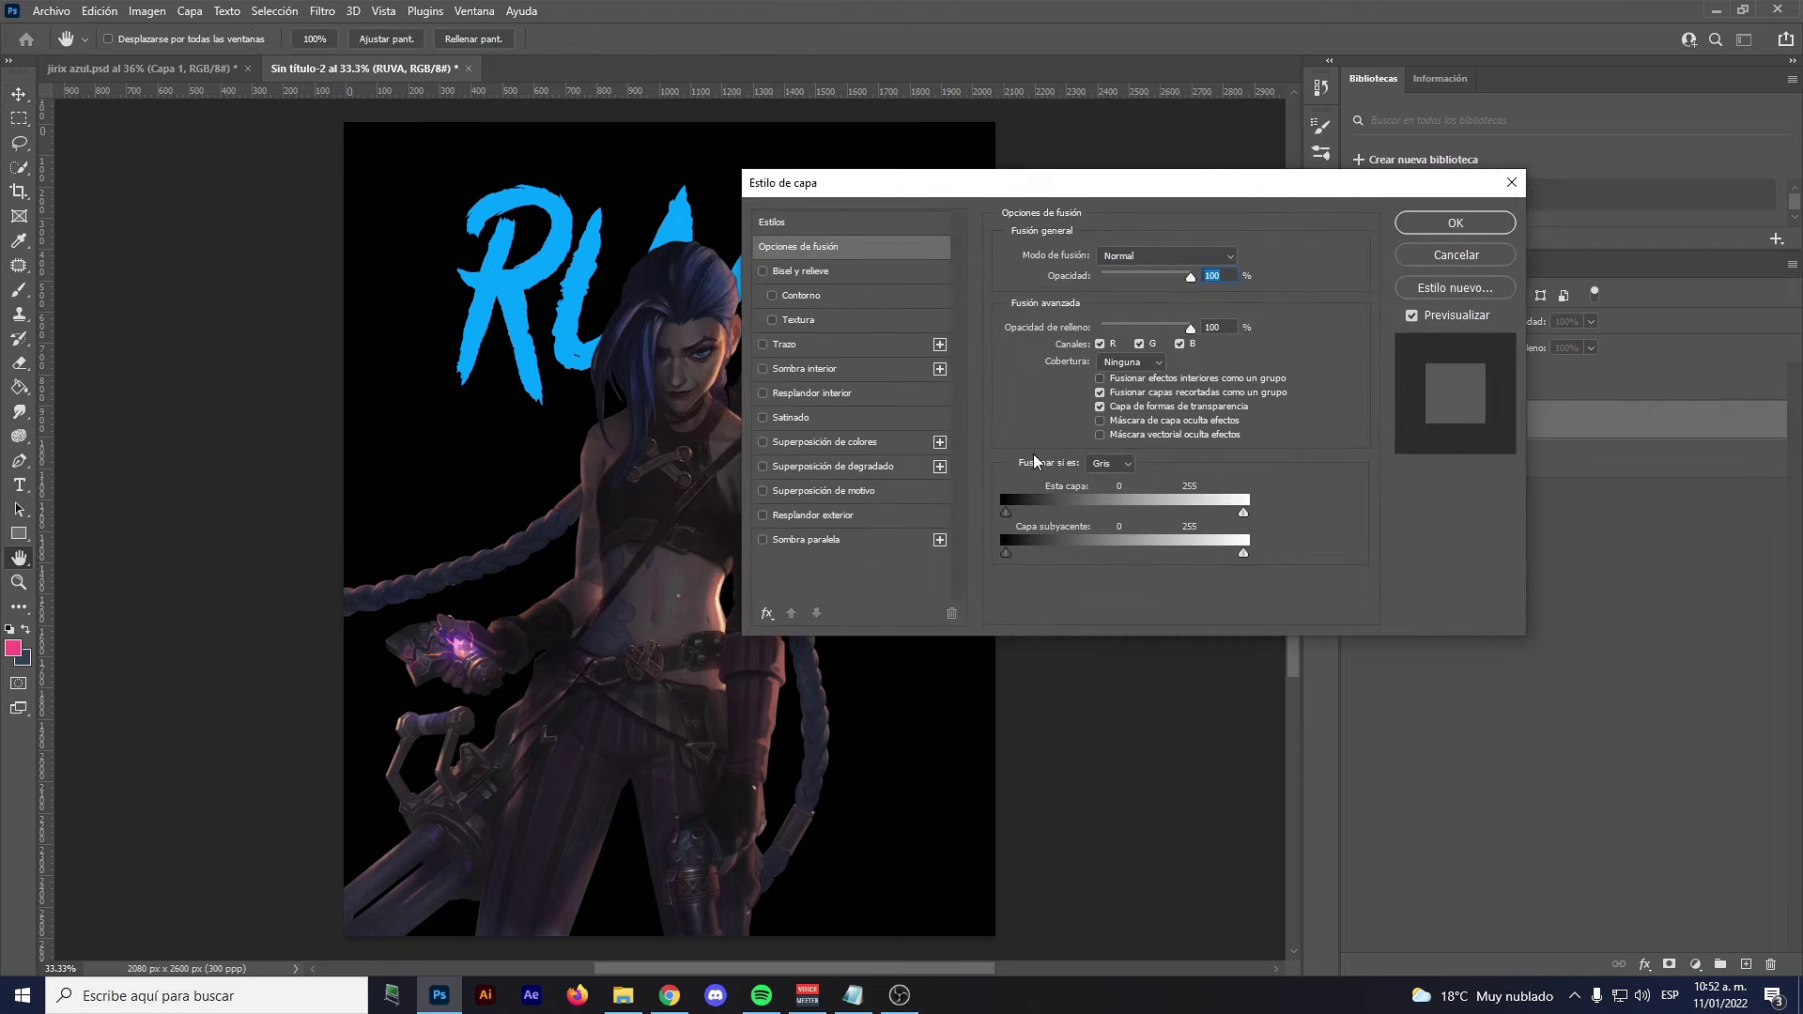
{"action": "left_click", "coordinate": [763, 515]}
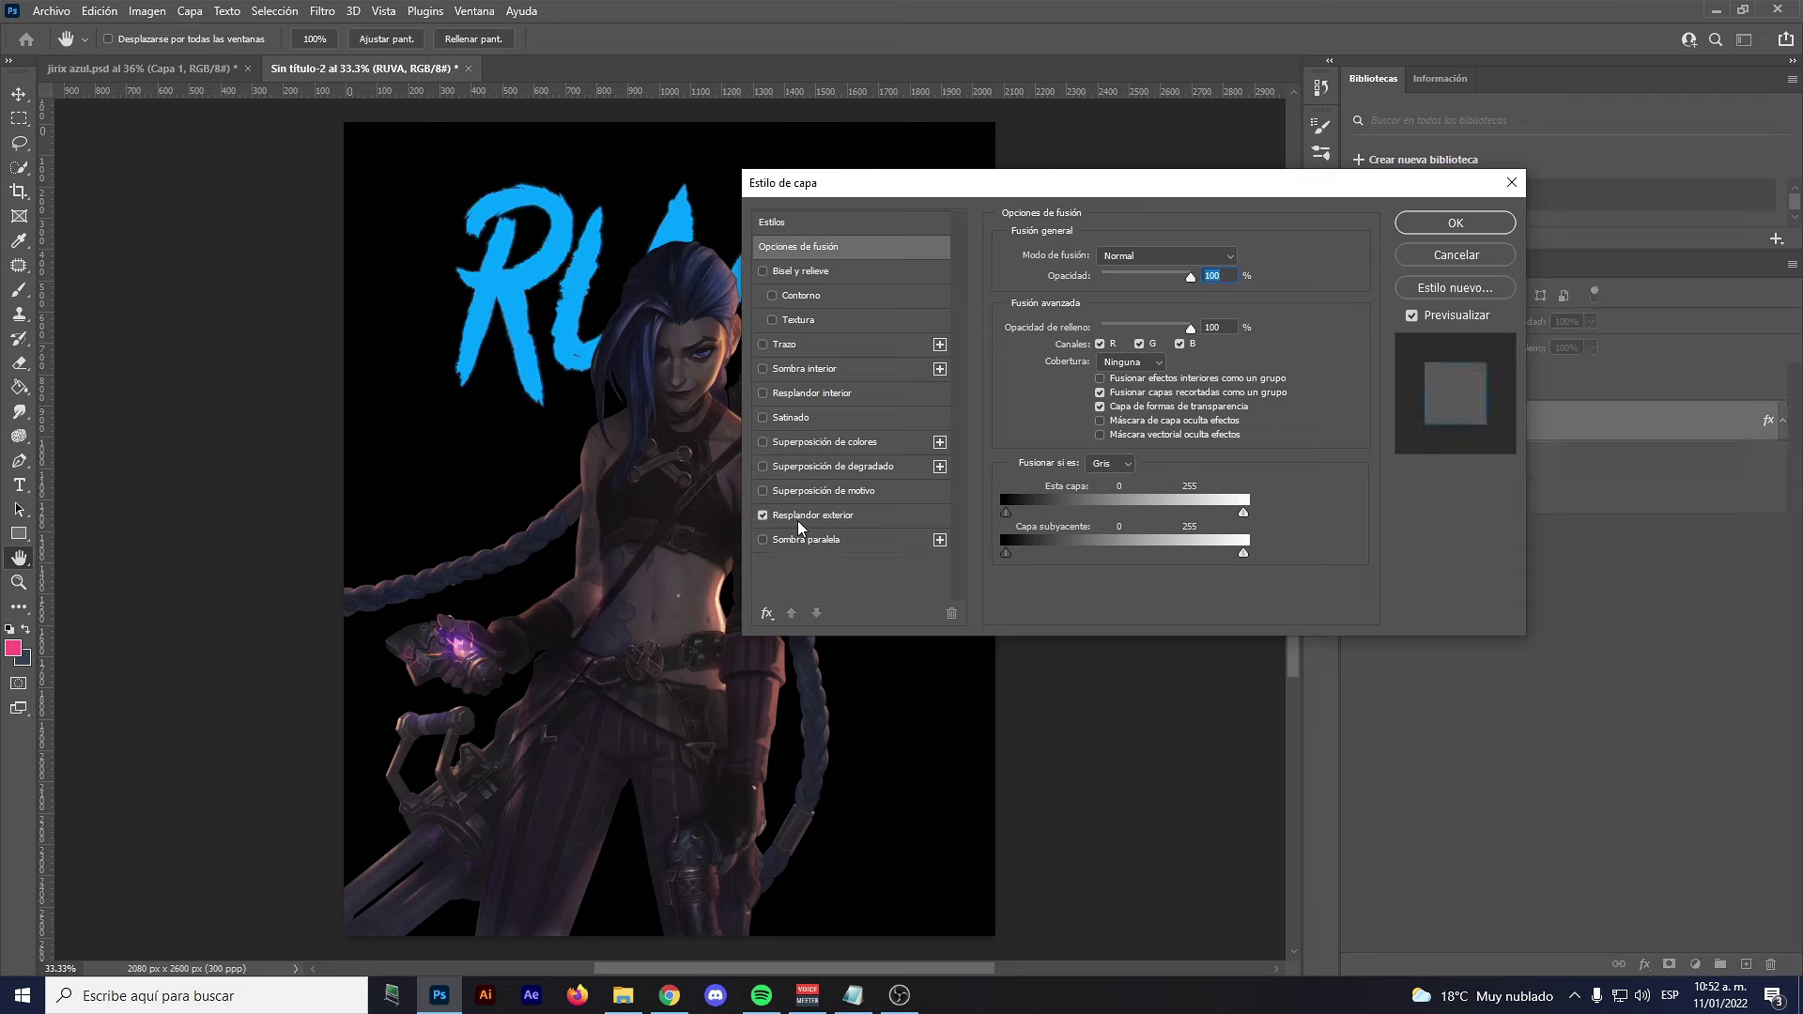
{"action": "left_click", "coordinate": [797, 520]}
{"action": "mouse_move", "coordinate": [1095, 421]}
{"action": "left_mouse_down"}
{"action": "mouse_move", "coordinate": [1130, 420]}
{"action": "mouse_move", "coordinate": [1121, 435]}
{"action": "left_mouse_up"}
{"action": "mouse_move", "coordinate": [811, 190]}
{"action": "left_mouse_down"}
{"action": "mouse_move", "coordinate": [1145, 173]}
{"action": "mouse_move", "coordinate": [1058, 142]}
{"action": "left_mouse_up"}
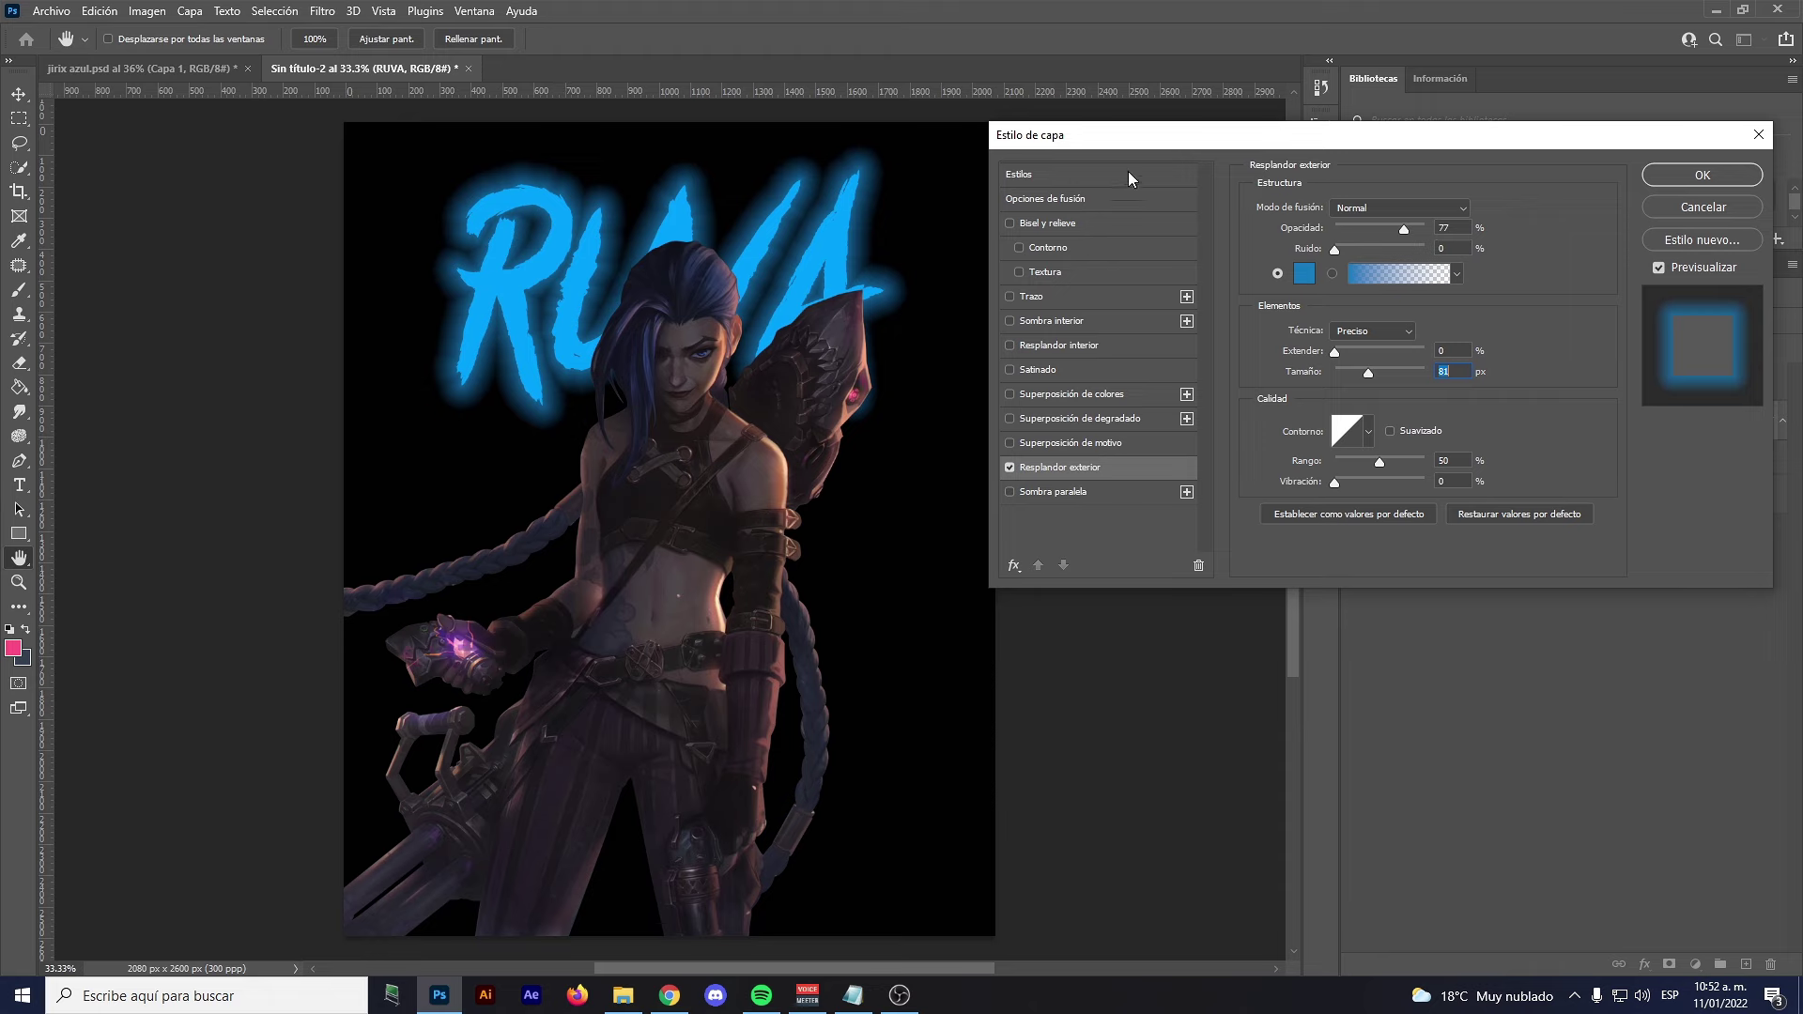
{"action": "left_click_drag", "start_coordinate": [1089, 141], "coordinate": [804, 120]}
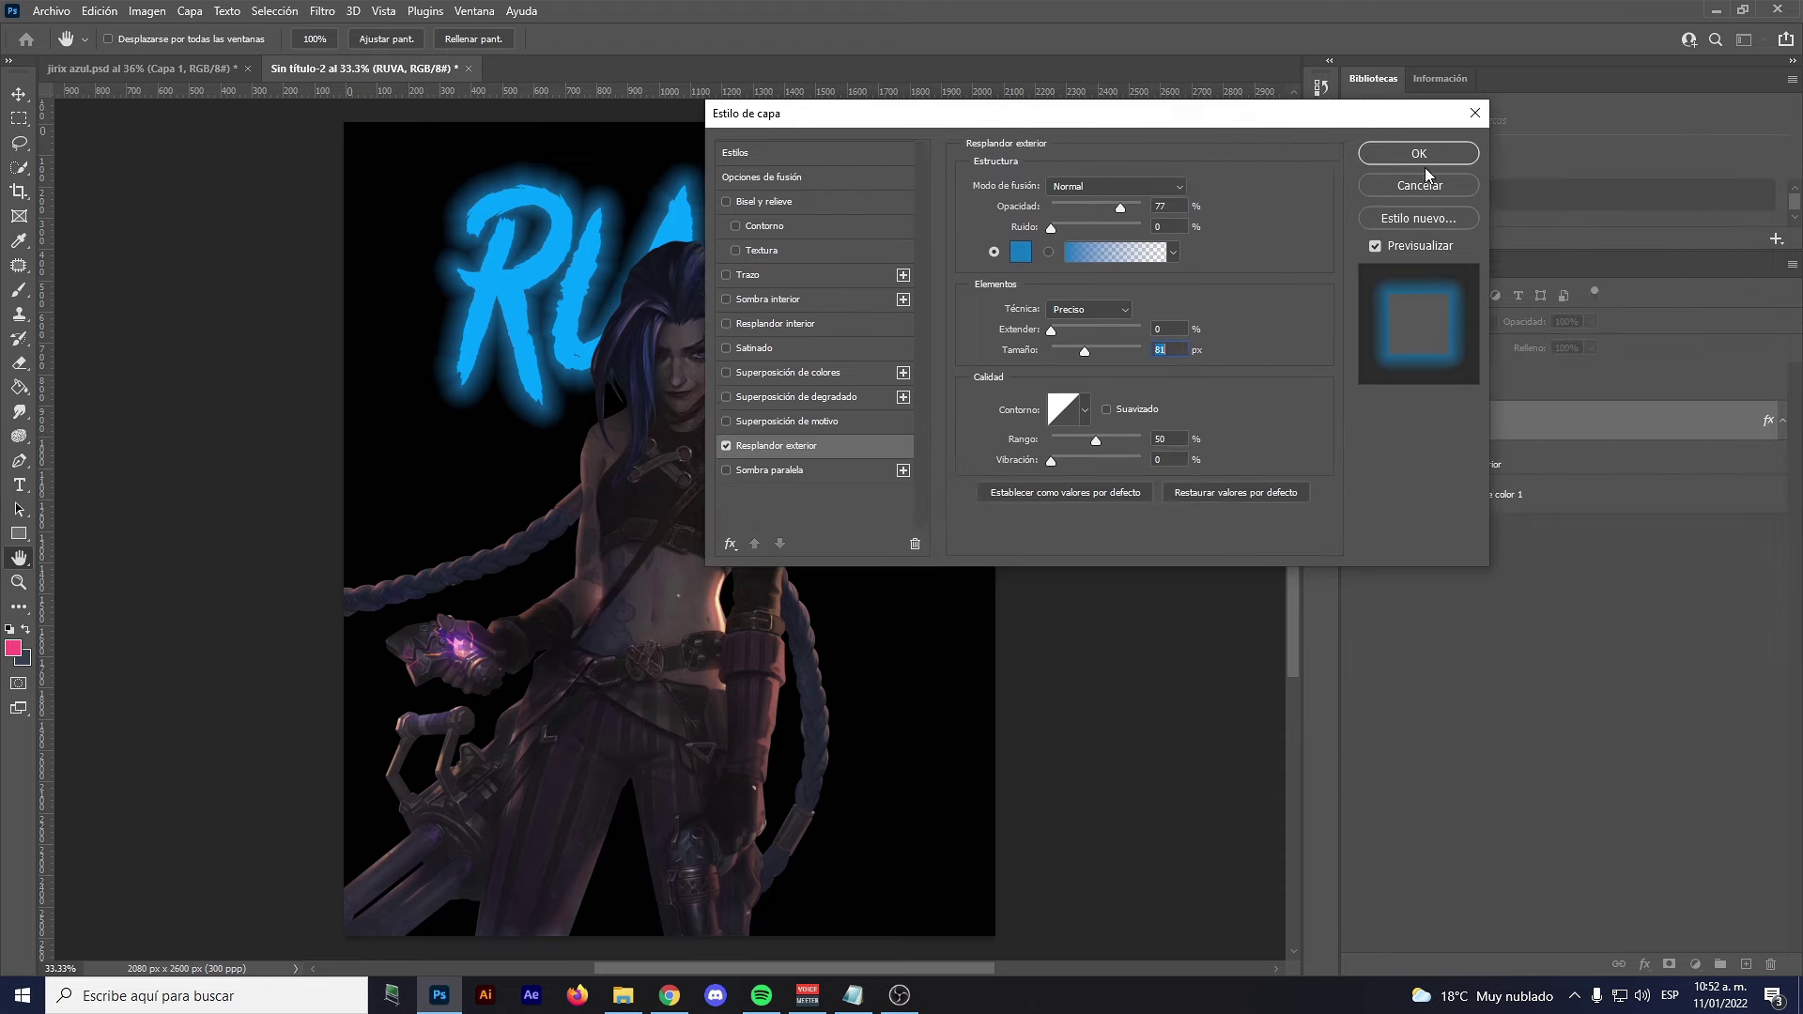
{"action": "left_click", "coordinate": [1395, 187]}
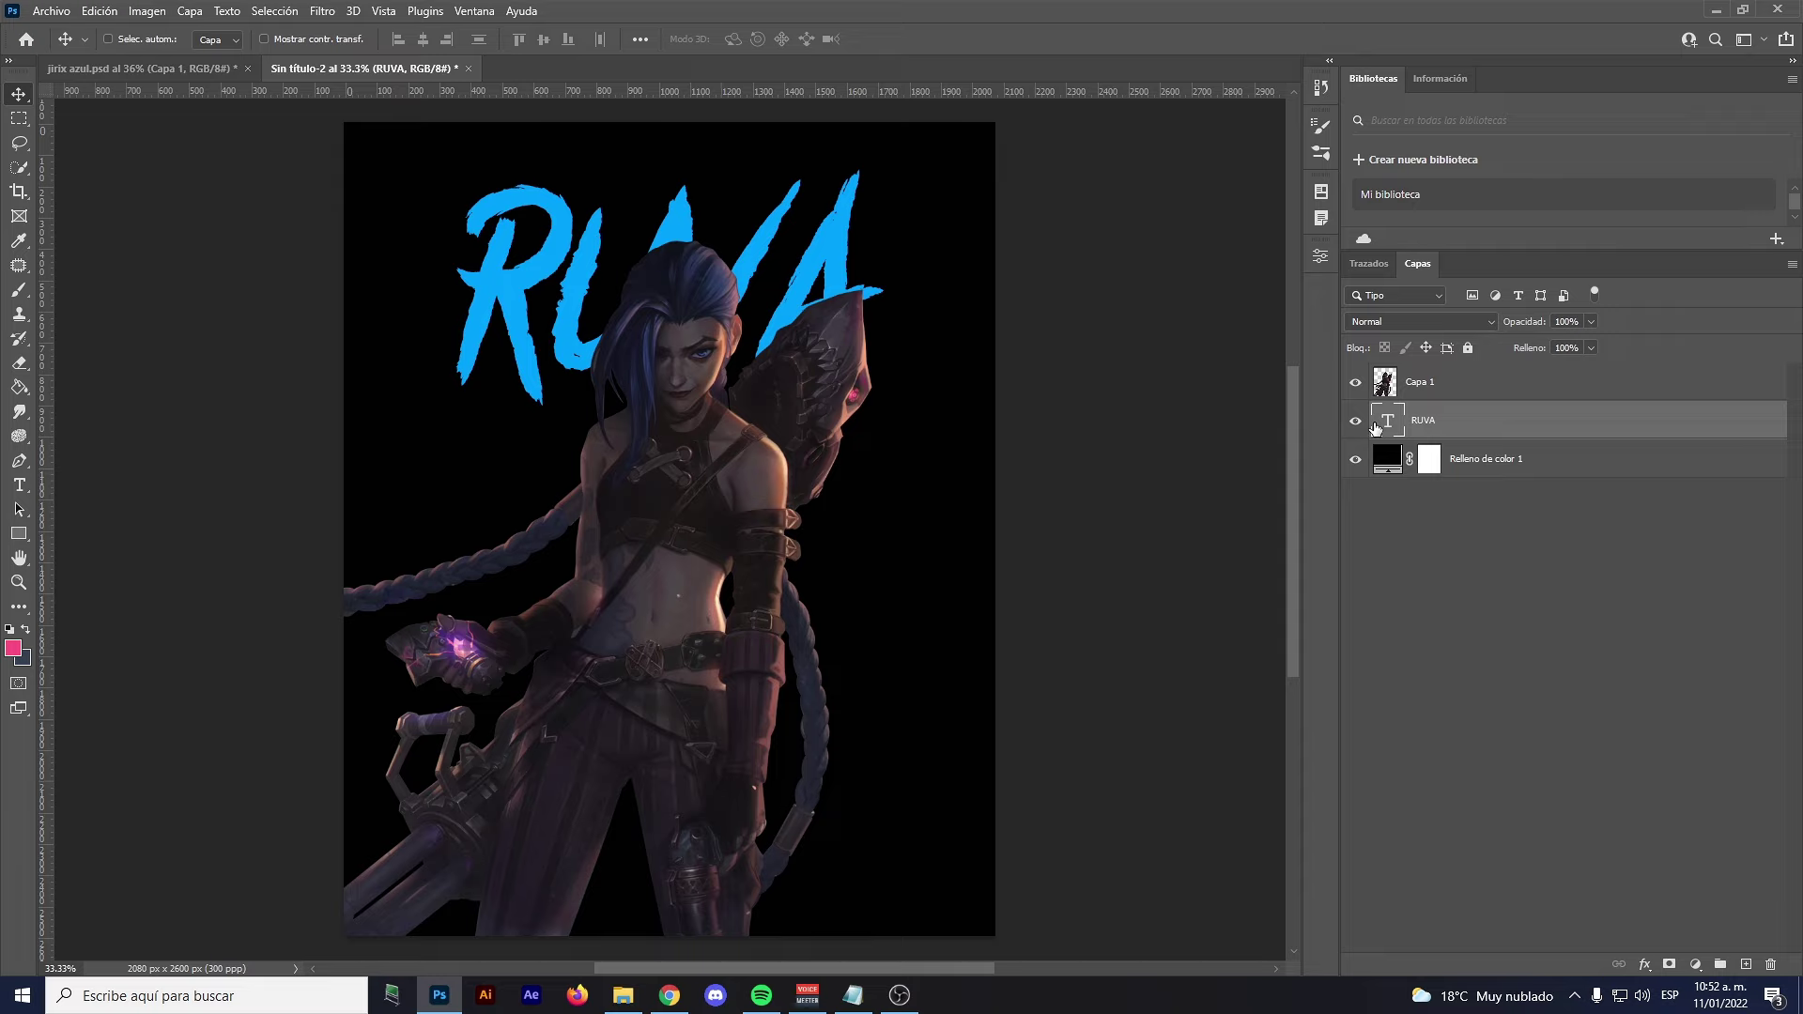
Add a solid colour fill layer in vivid blue 00afff
{"action": "left_click", "coordinate": [1695, 964]}
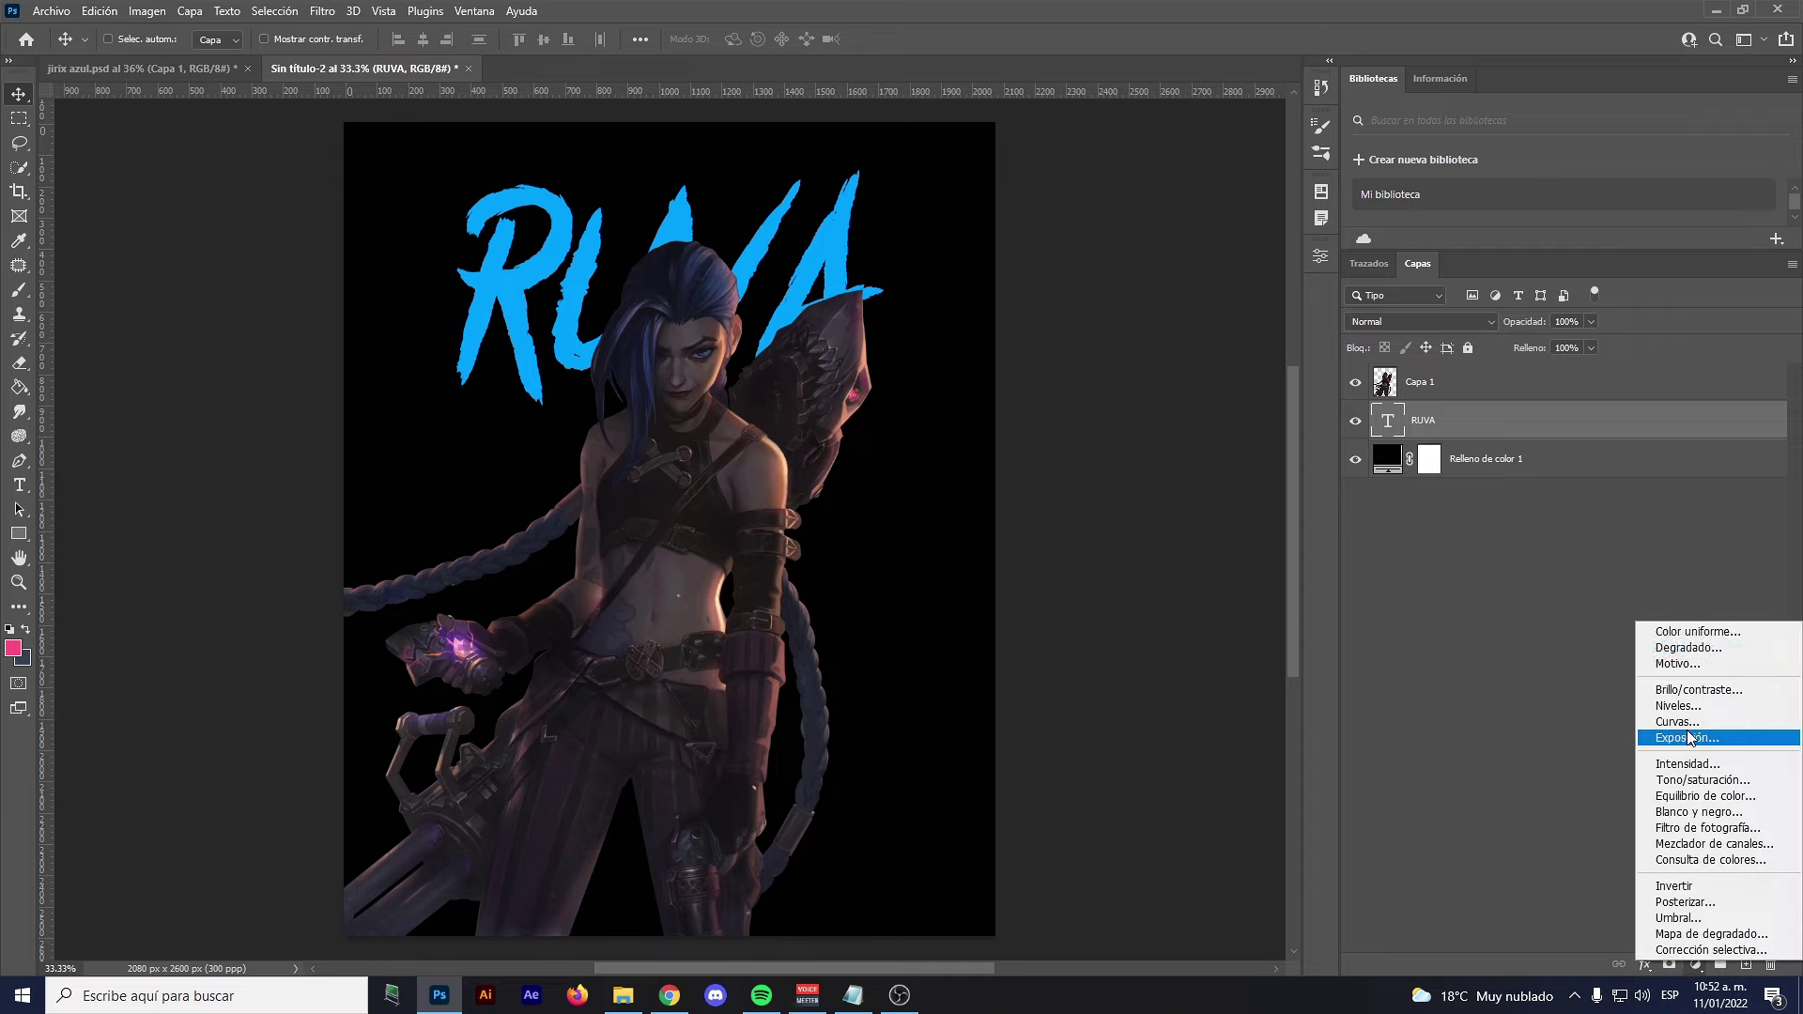
{"action": "left_click", "coordinate": [1686, 632]}
{"action": "left_click_drag", "start_coordinate": [1425, 420], "coordinate": [1426, 430]}
{"action": "left_click", "coordinate": [1368, 321]}
{"action": "left_click_drag", "start_coordinate": [1368, 321], "coordinate": [1407, 324]}
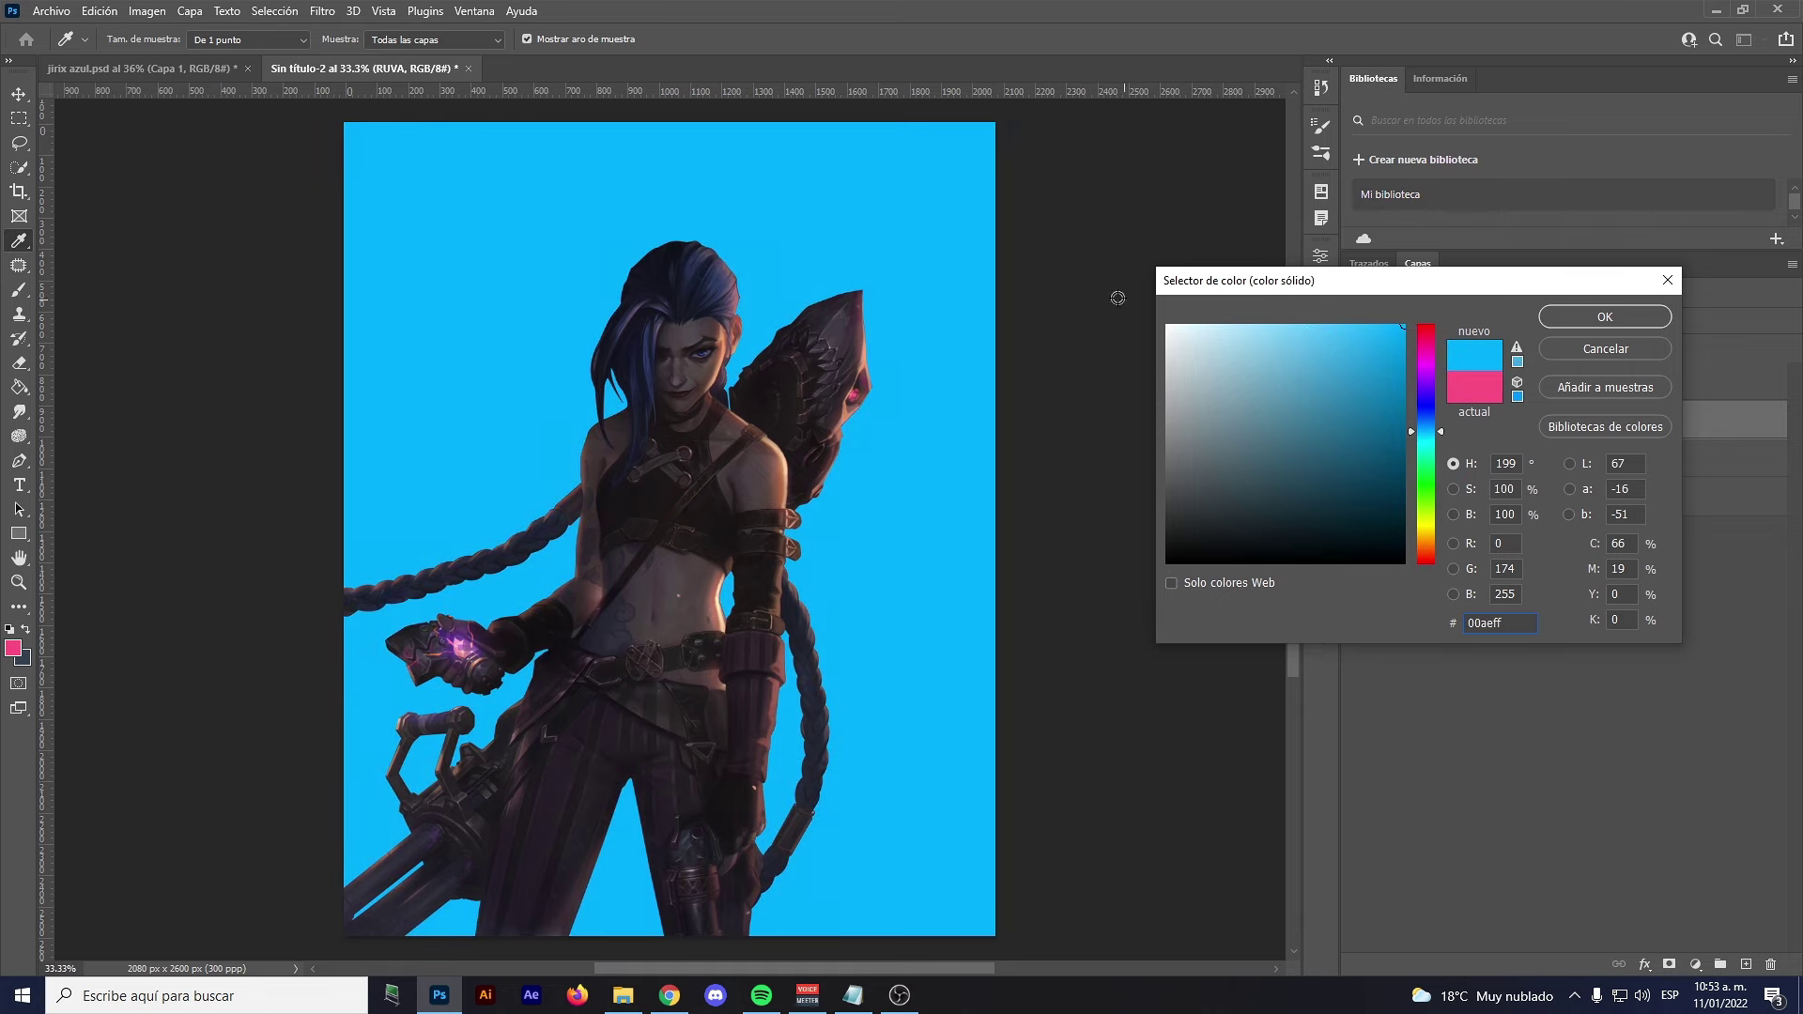
{"action": "left_click", "coordinate": [1603, 318]}
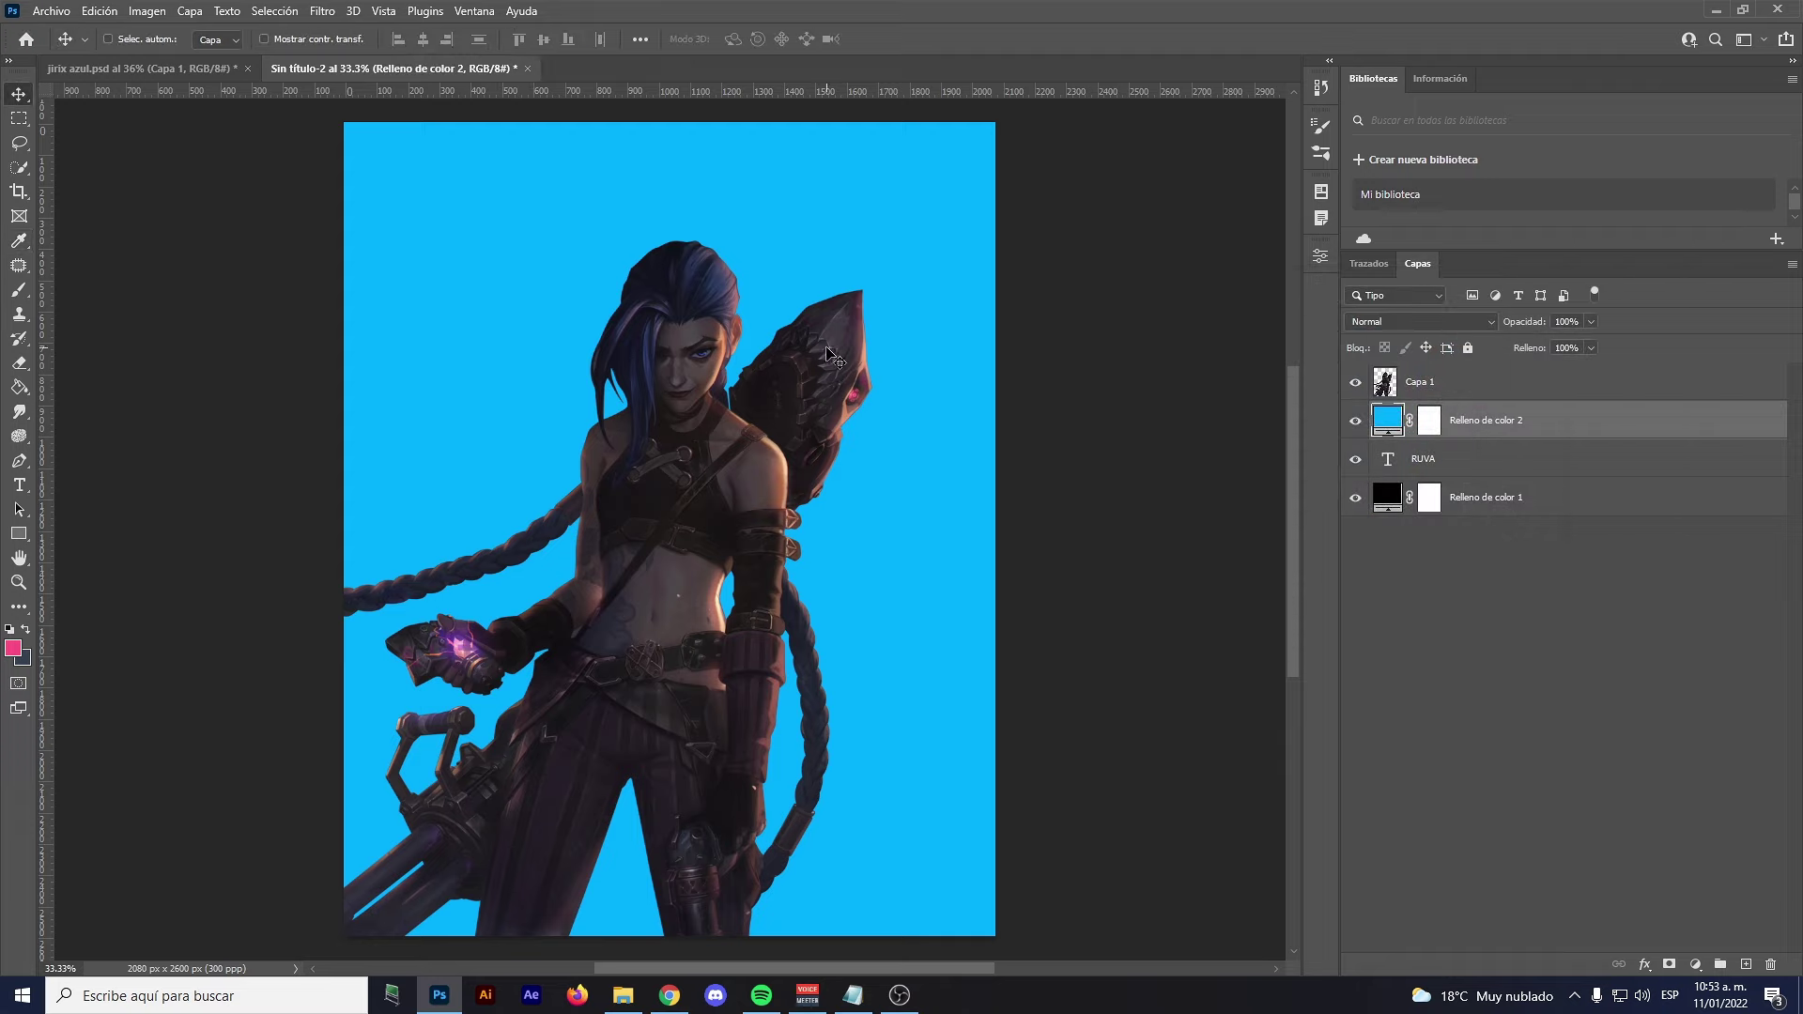
Set the blue fill to Trama blending and invert its mask to hide it
{"action": "left_click", "coordinate": [1439, 323]}
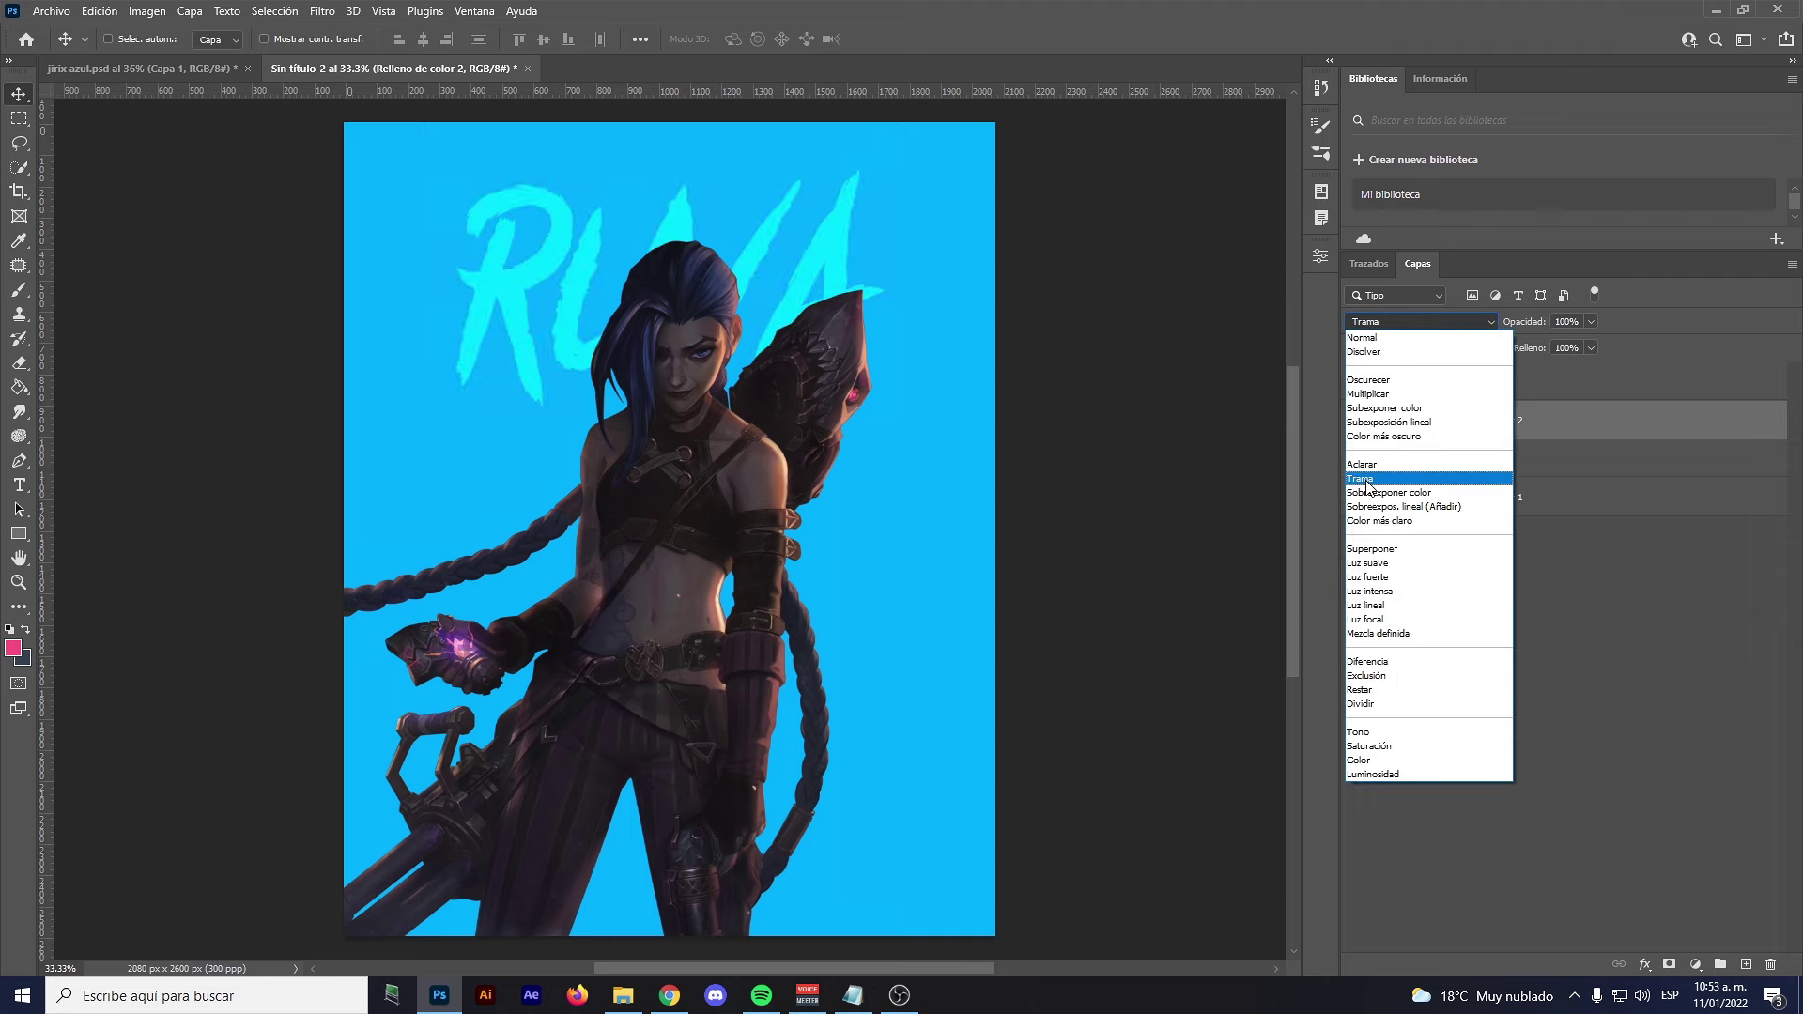
{"action": "left_click", "coordinate": [1367, 480]}
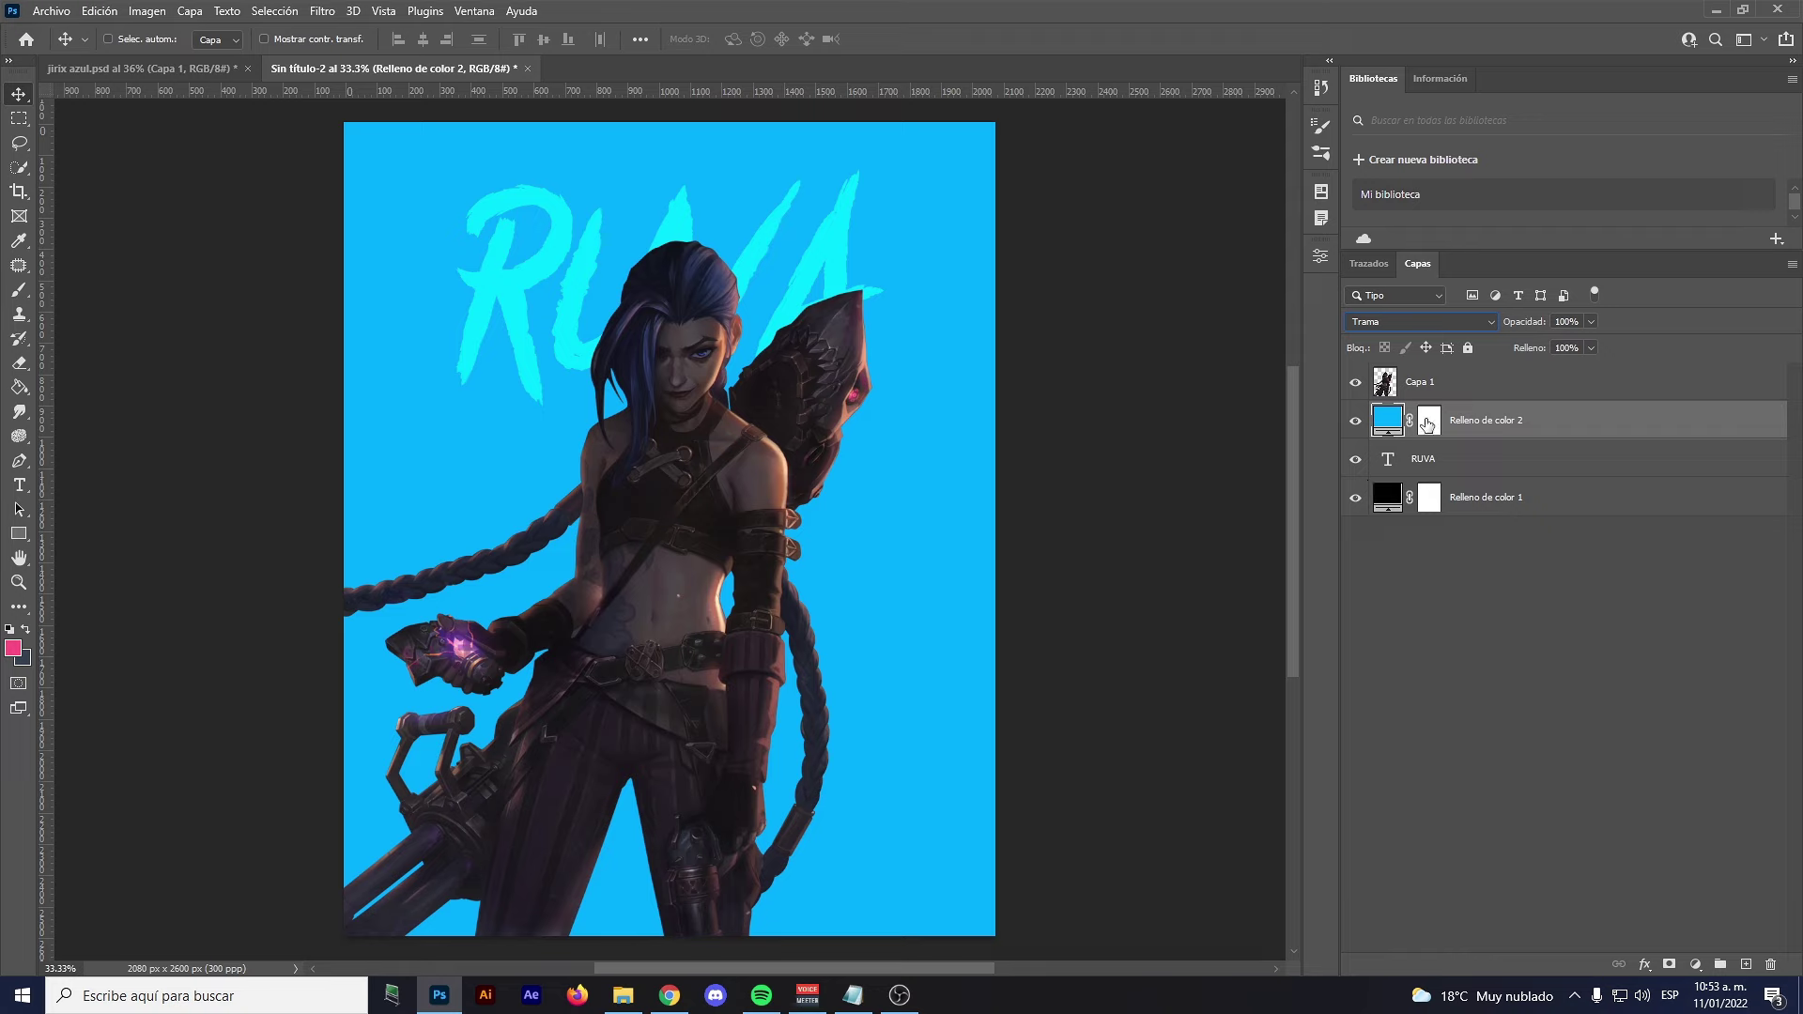
{"action": "left_click", "coordinate": [1427, 424]}
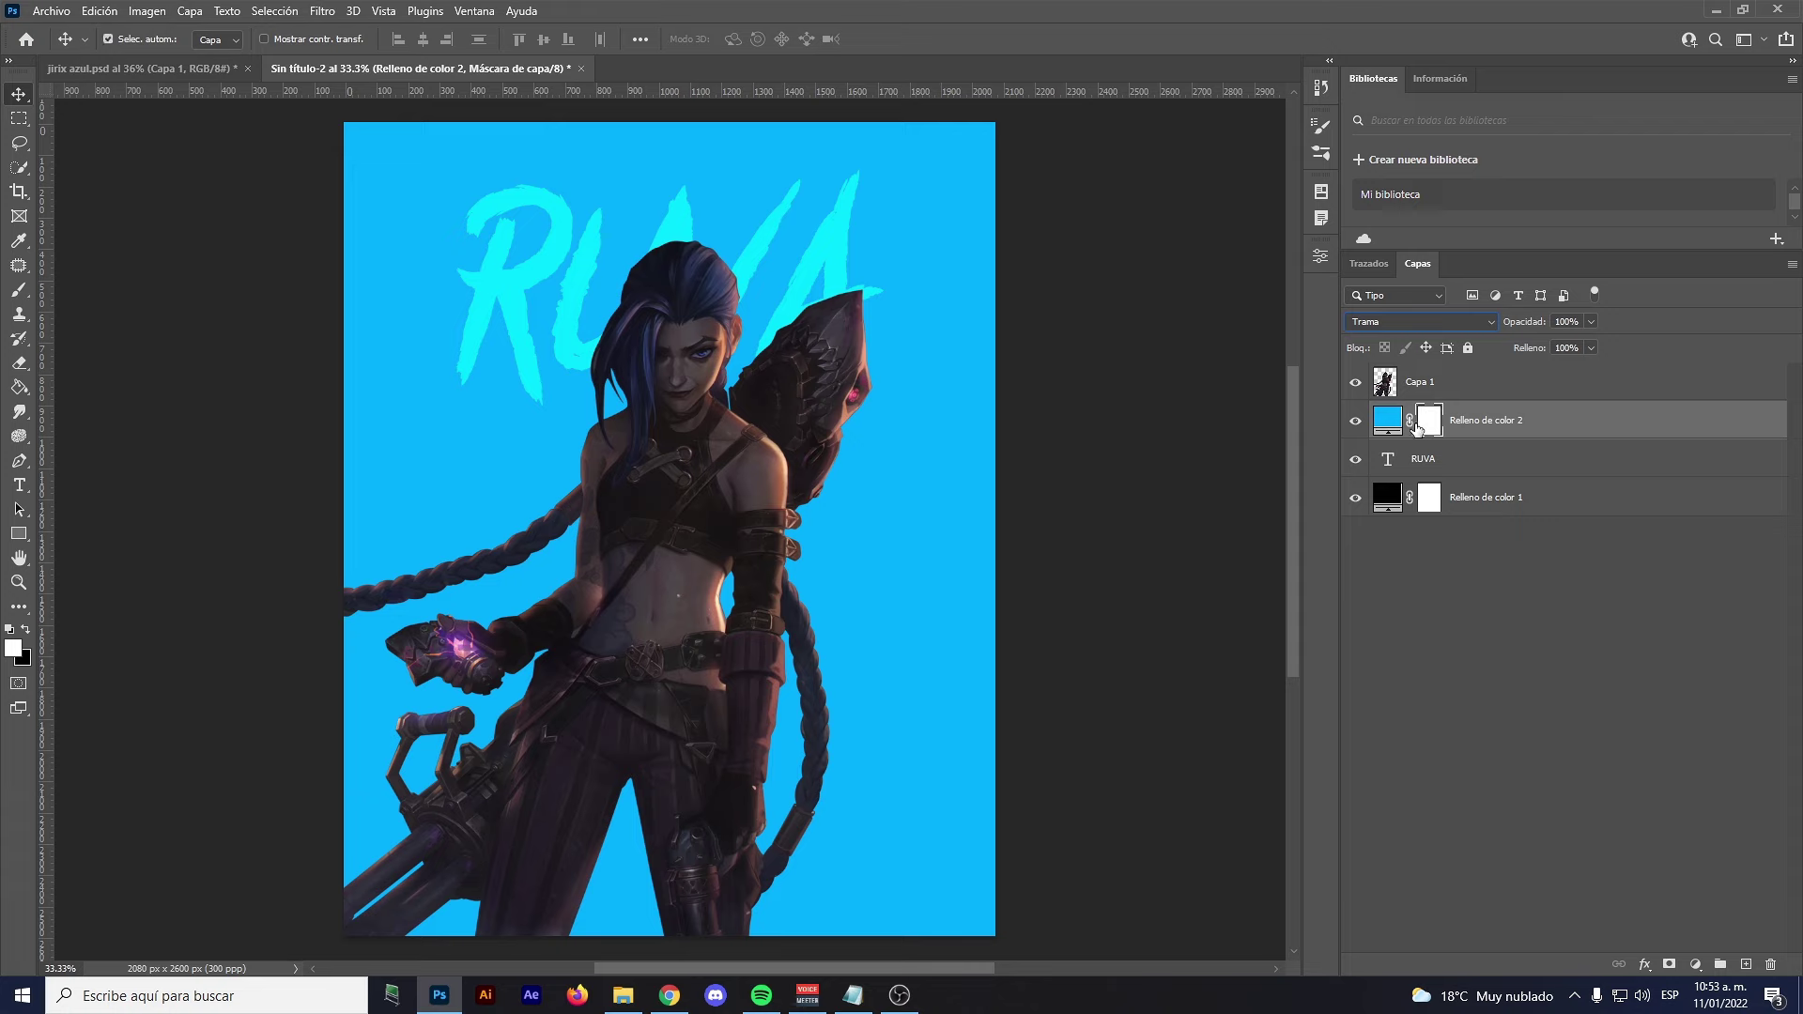
{"action": "key", "text": "ctrl+i"}
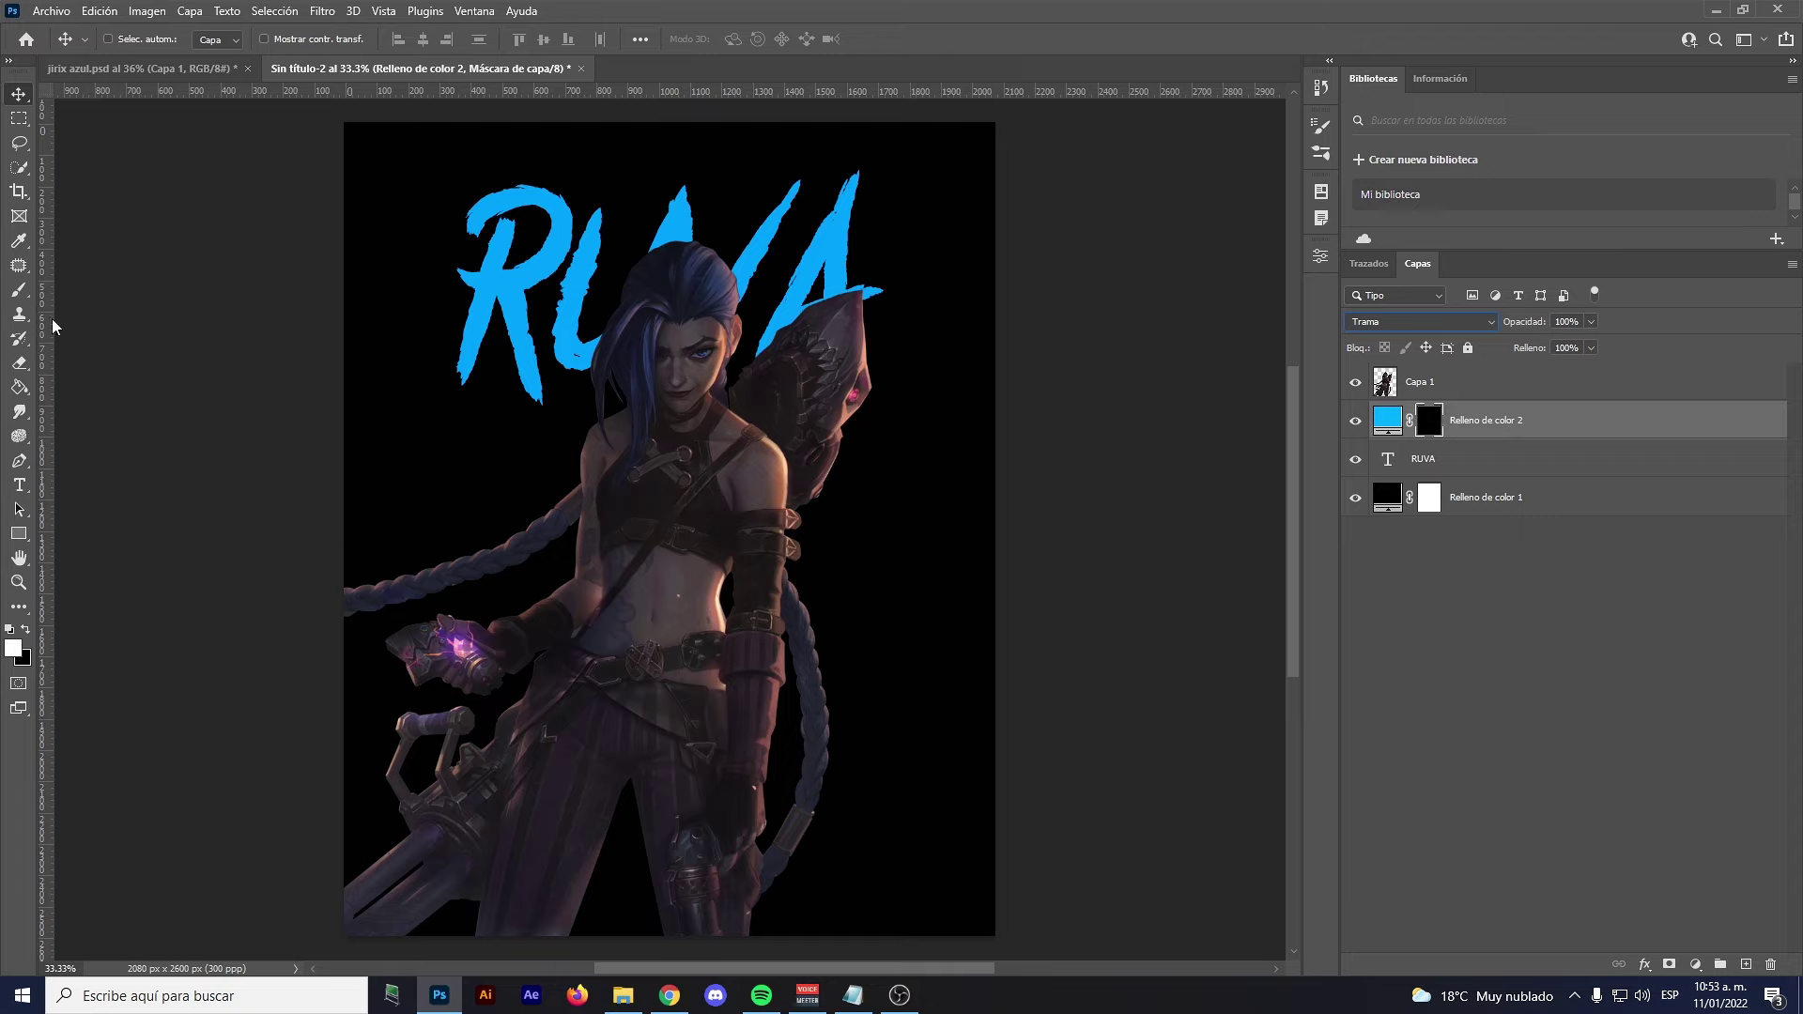
Set a soft brush to 16% flow and about 393 px, then paint glow around the RU letters
{"action": "left_click", "coordinate": [18, 293]}
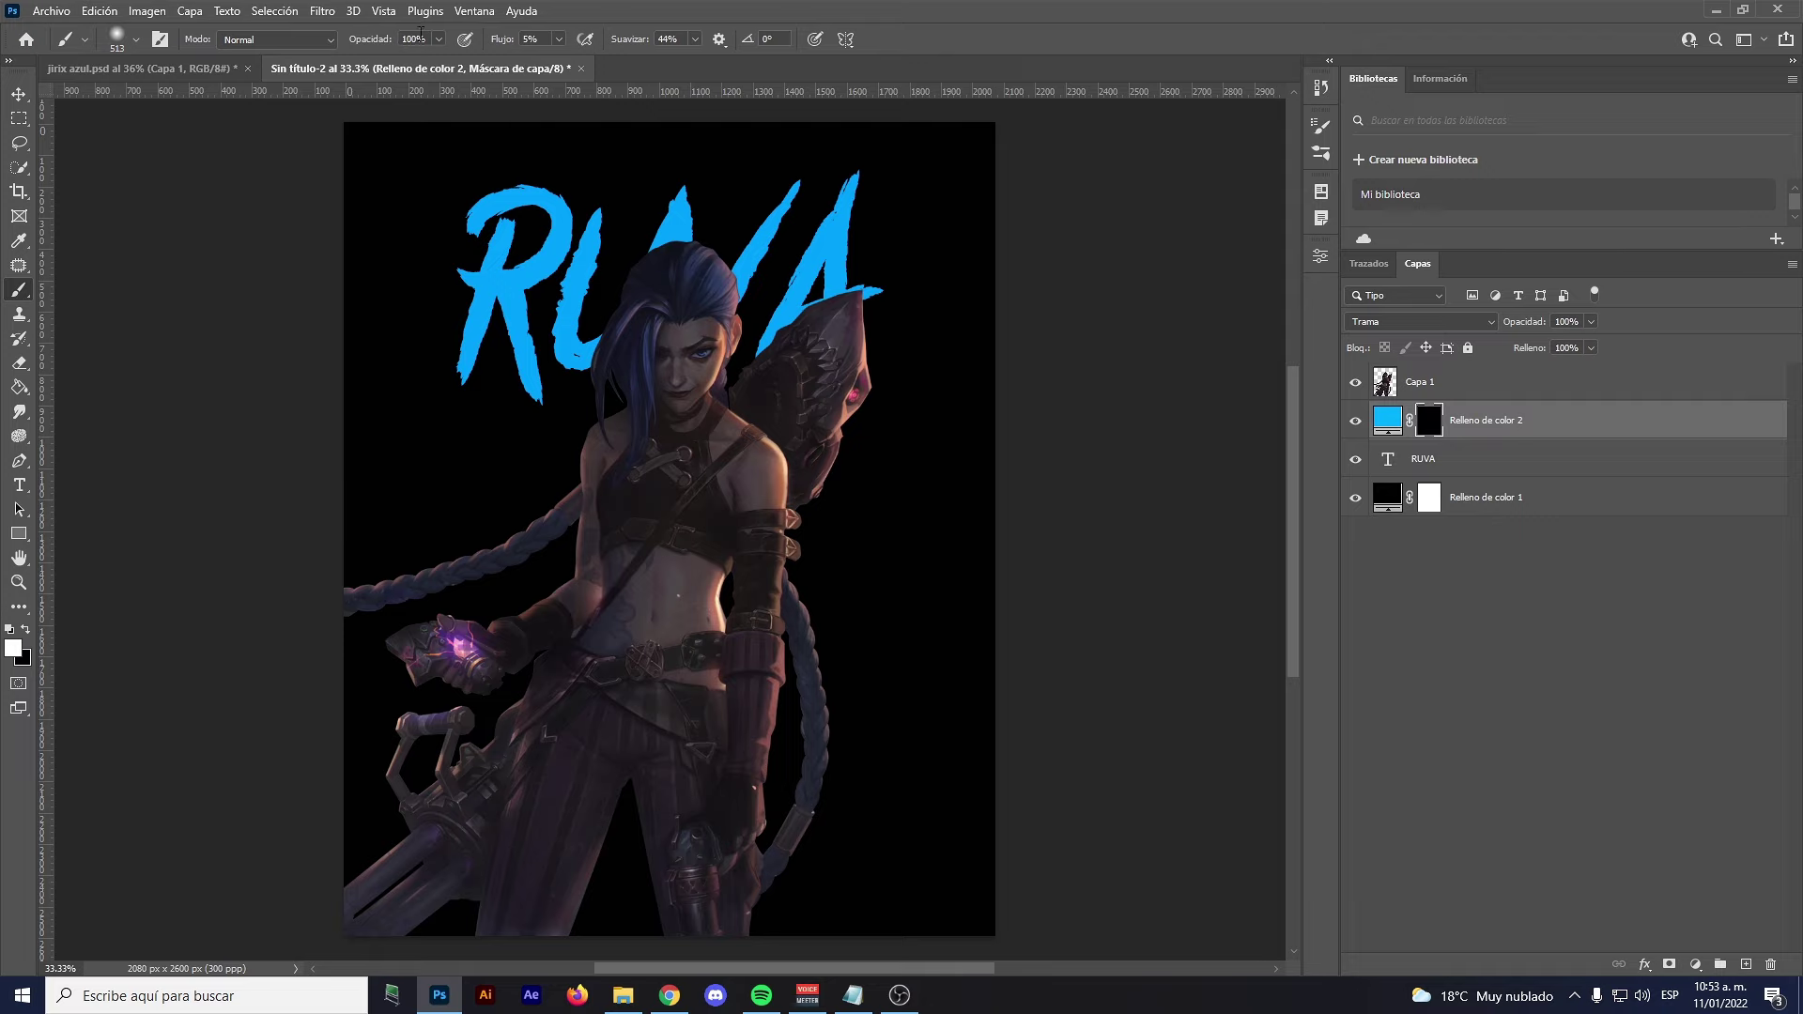
{"action": "left_click_drag", "start_coordinate": [499, 44], "coordinate": [532, 48]}
{"action": "left_click_drag", "start_coordinate": [483, 302], "coordinate": [523, 290]}
{"action": "left_click_drag", "start_coordinate": [483, 350], "coordinate": [632, 364]}
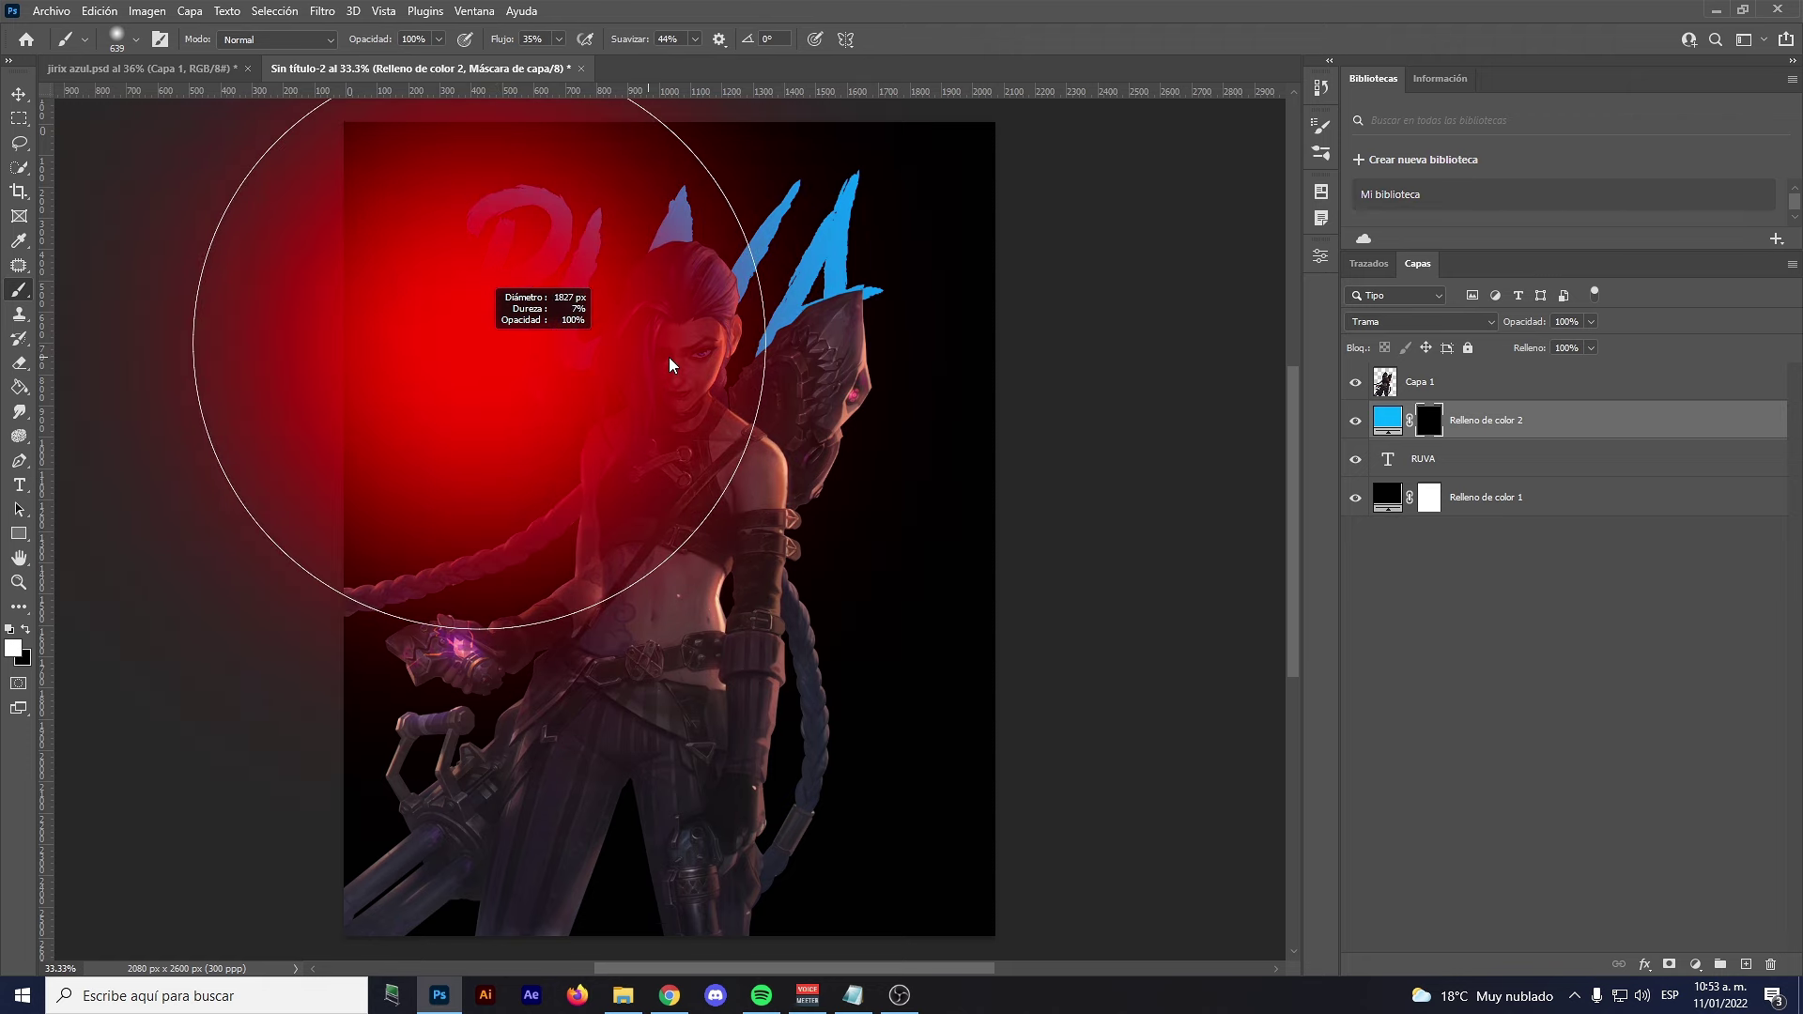
{"action": "mouse_move", "coordinate": [631, 364]}
{"action": "left_mouse_down"}
{"action": "mouse_move", "coordinate": [386, 340]}
{"action": "mouse_move", "coordinate": [499, 340]}
{"action": "mouse_move", "coordinate": [396, 341]}
{"action": "mouse_move", "coordinate": [571, 378]}
{"action": "mouse_move", "coordinate": [470, 385]}
{"action": "mouse_move", "coordinate": [522, 380]}
{"action": "left_mouse_up"}
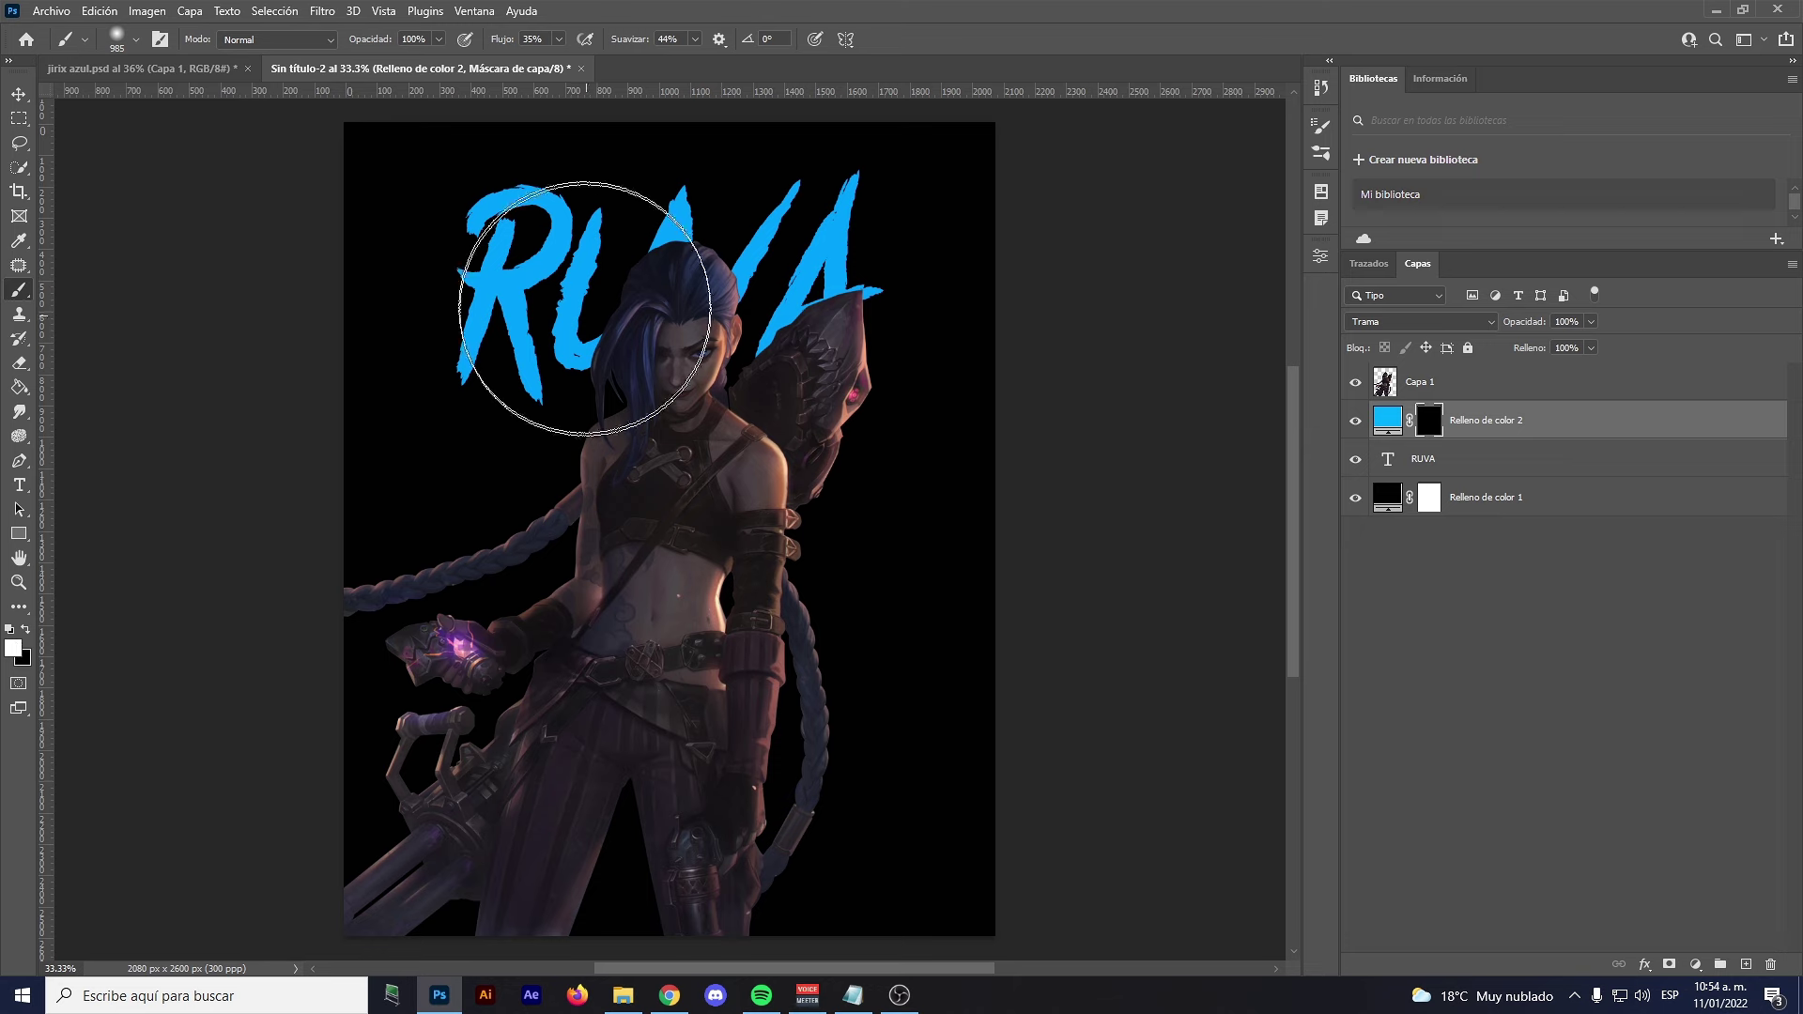
{"action": "left_click", "coordinate": [519, 291]}
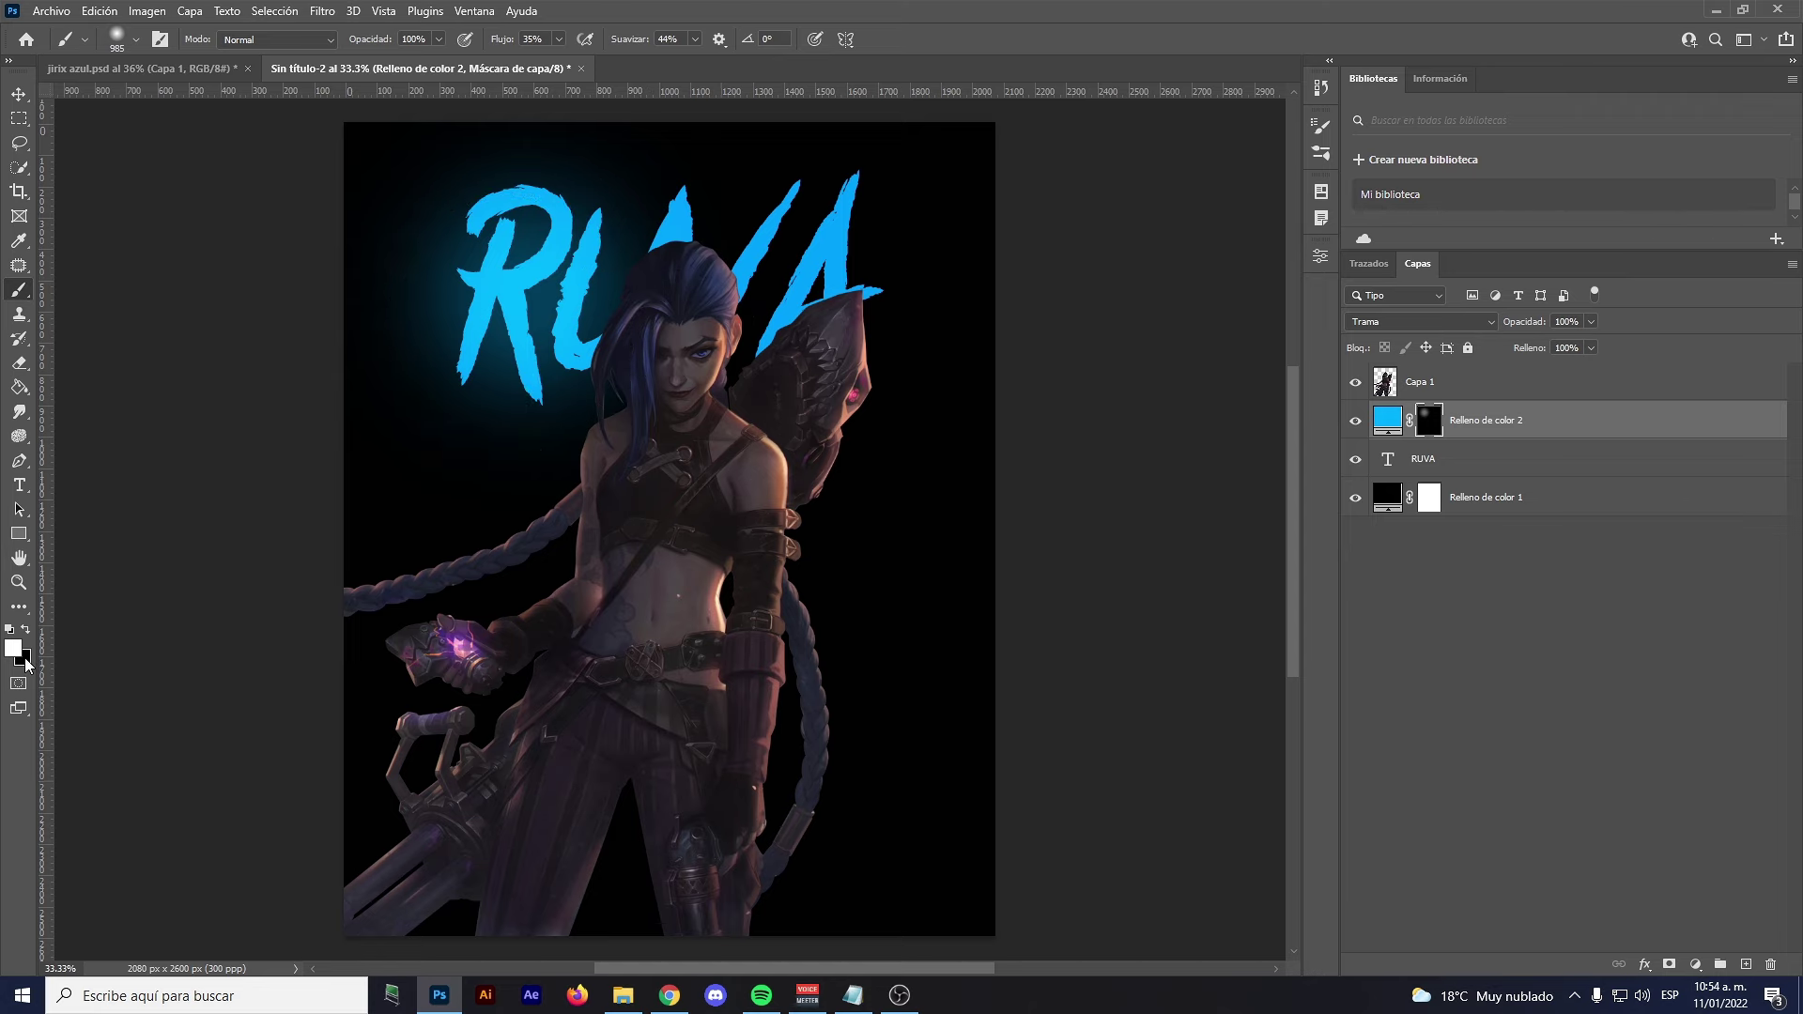
Rework the glow around the RU letters, alternating black and white brush strokes on the mask
{"action": "left_click", "coordinate": [25, 632]}
{"action": "left_click_drag", "start_coordinate": [507, 288], "coordinate": [714, 272]}
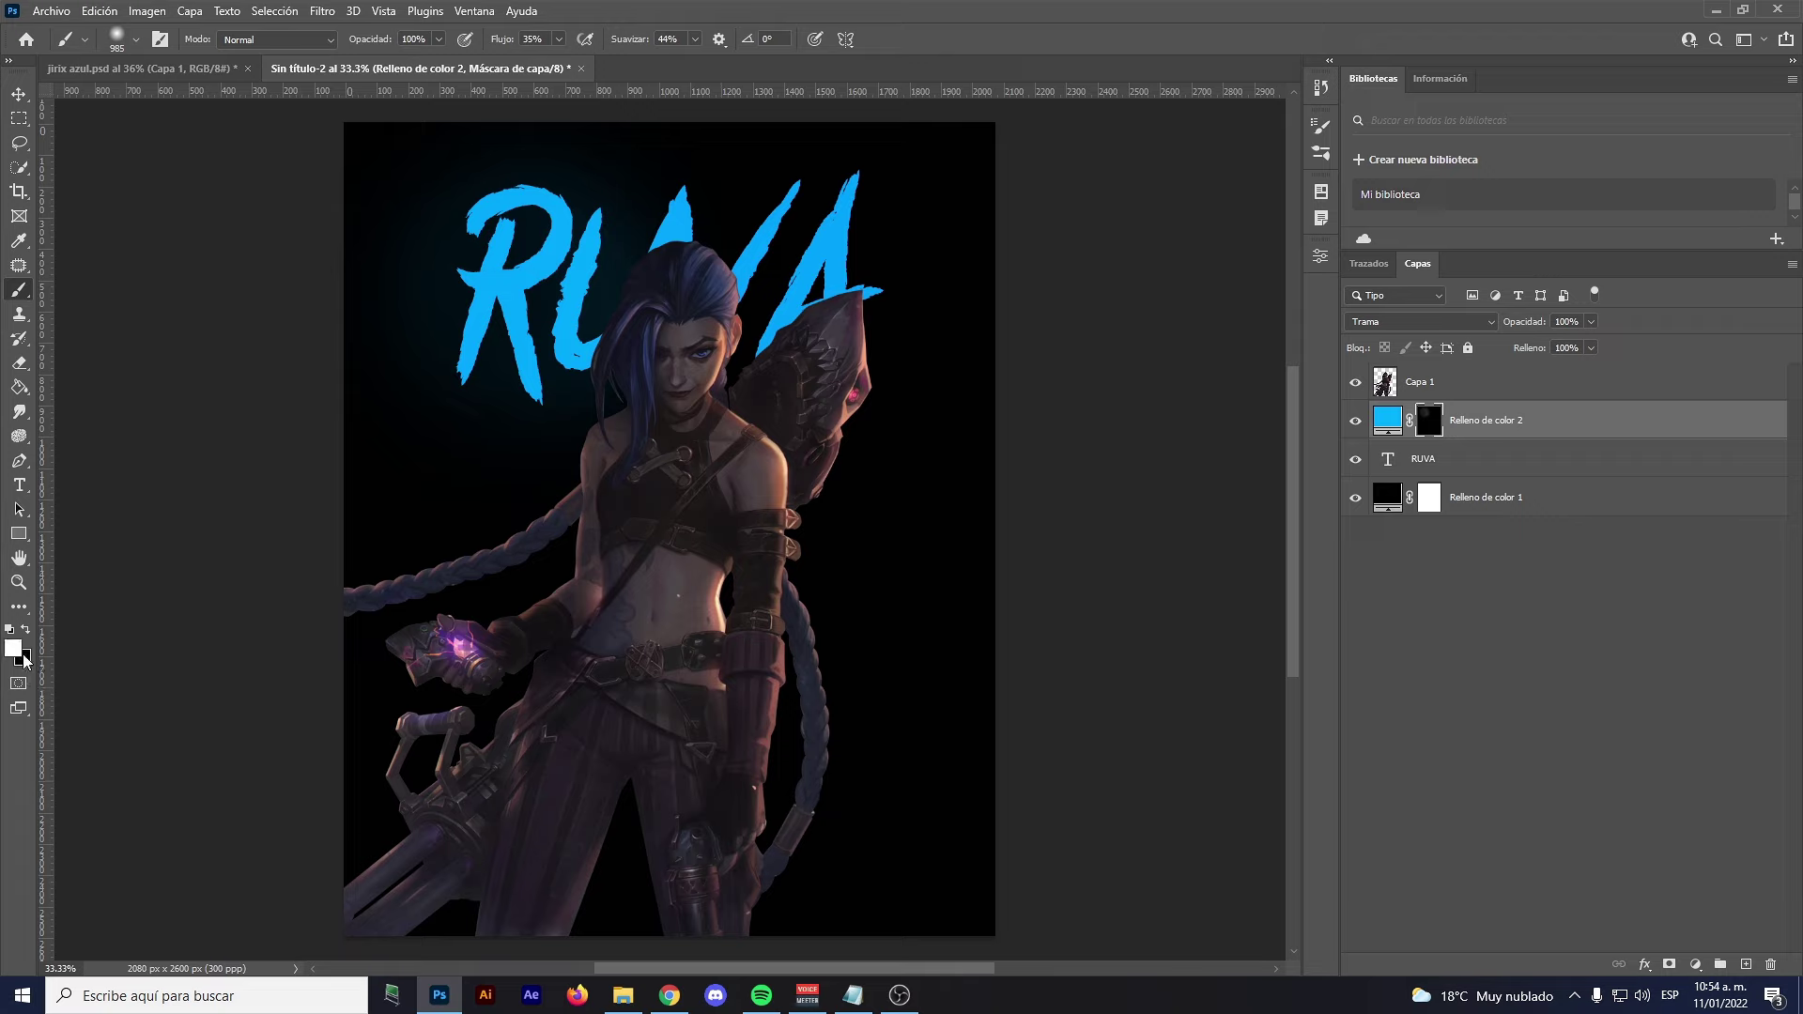
{"action": "key", "text": "x"}
{"action": "key", "text": "x"}
{"action": "left_click_drag", "start_coordinate": [545, 328], "coordinate": [540, 349]}
{"action": "left_click_drag", "start_coordinate": [442, 229], "coordinate": [558, 293]}
{"action": "key", "text": "x"}
{"action": "mouse_move", "coordinate": [488, 235]}
{"action": "left_mouse_down"}
{"action": "mouse_move", "coordinate": [563, 281]}
{"action": "mouse_move", "coordinate": [673, 276]}
{"action": "left_mouse_up"}
{"action": "left_click_drag", "start_coordinate": [507, 282], "coordinate": [535, 305]}
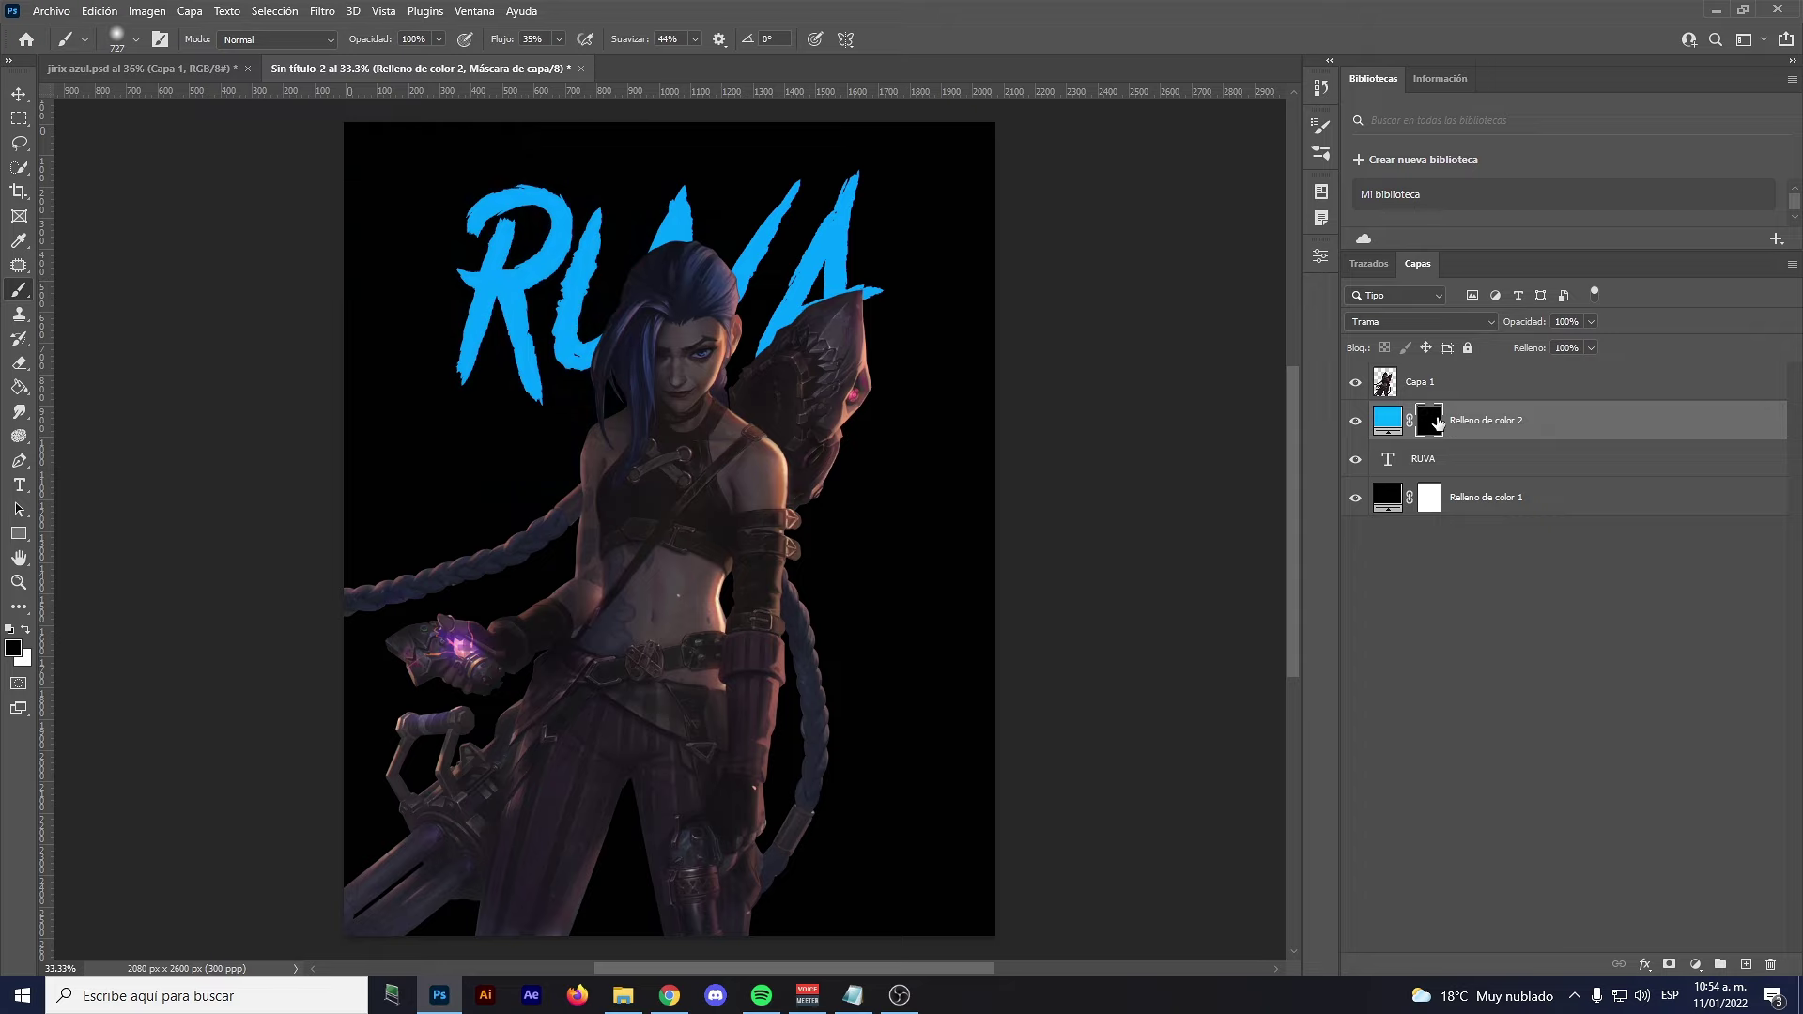
Paint white glow around R, U and the character's lower body and braid, with brush flow at 15%
{"action": "left_click", "coordinate": [25, 631]}
{"action": "left_click", "coordinate": [899, 995]}
{"action": "mouse_move", "coordinate": [604, 322]}
{"action": "left_mouse_down"}
{"action": "mouse_move", "coordinate": [531, 314]}
{"action": "mouse_move", "coordinate": [745, 280]}
{"action": "mouse_move", "coordinate": [724, 281]}
{"action": "left_mouse_up"}
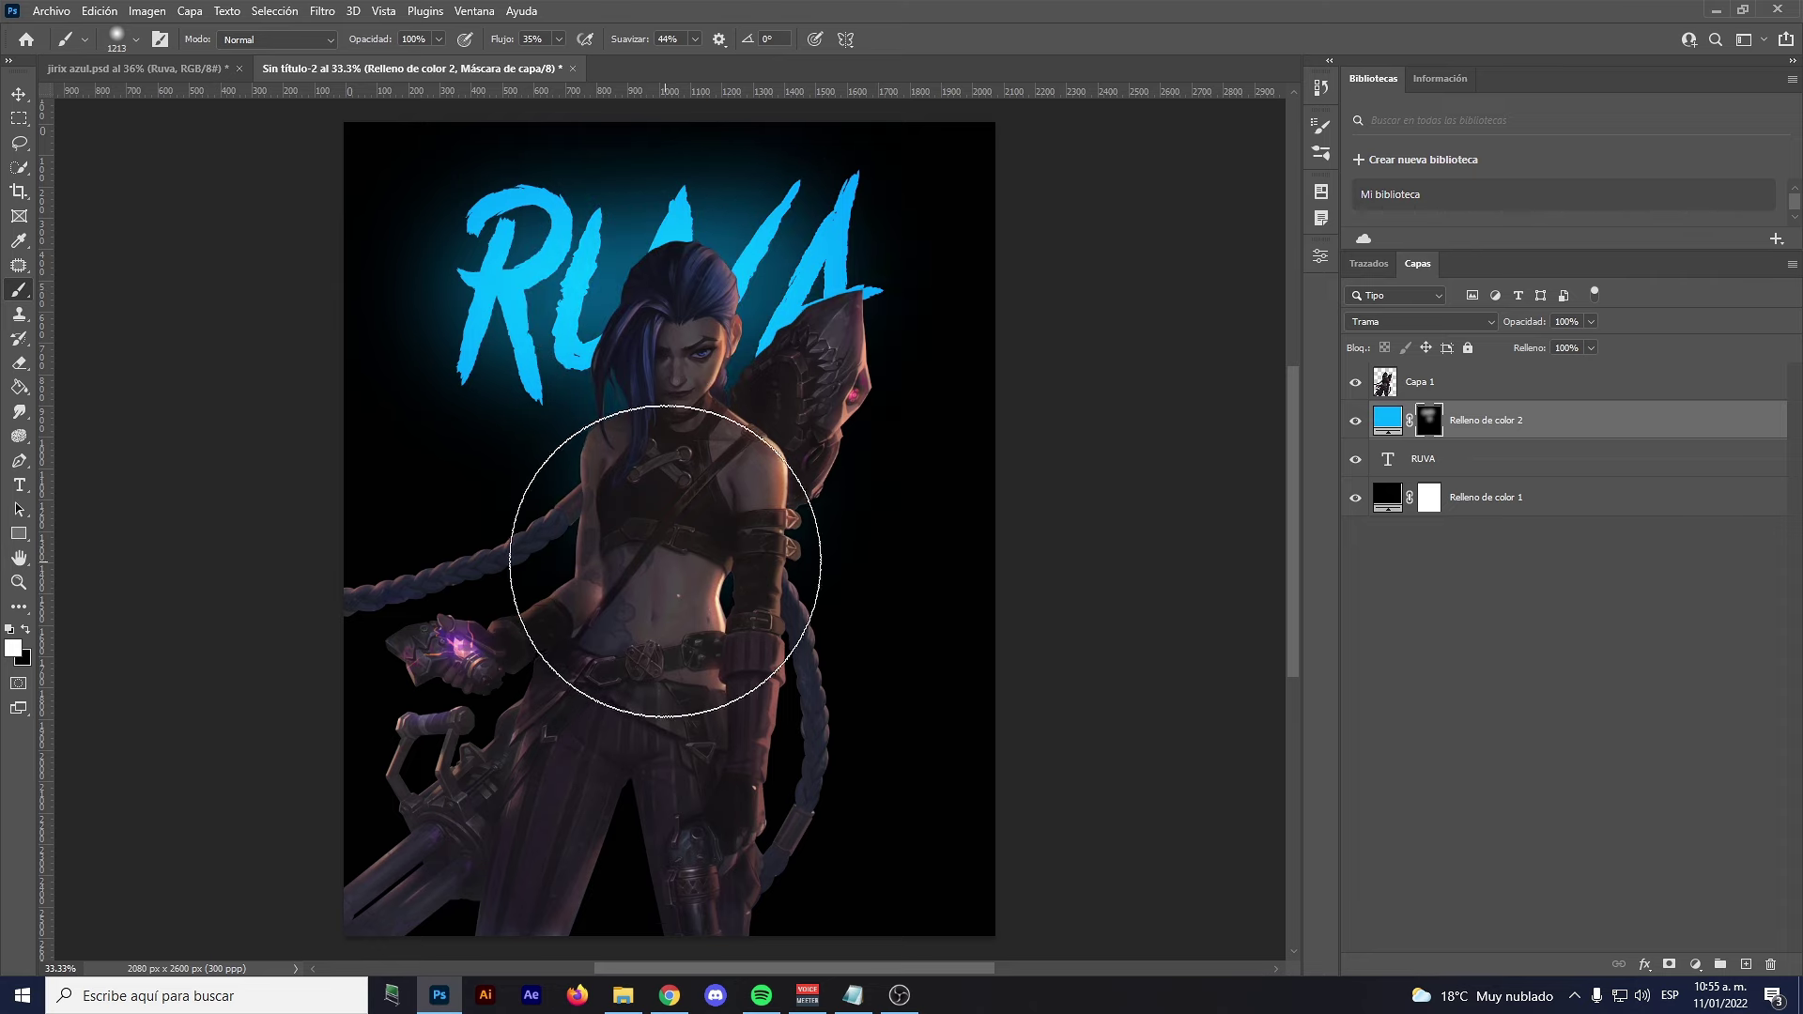
{"action": "mouse_move", "coordinate": [644, 725]}
{"action": "left_mouse_down"}
{"action": "mouse_move", "coordinate": [583, 644]}
{"action": "mouse_move", "coordinate": [693, 736]}
{"action": "mouse_move", "coordinate": [693, 865]}
{"action": "left_mouse_up"}
{"action": "left_click_drag", "start_coordinate": [601, 281], "coordinate": [542, 287]}
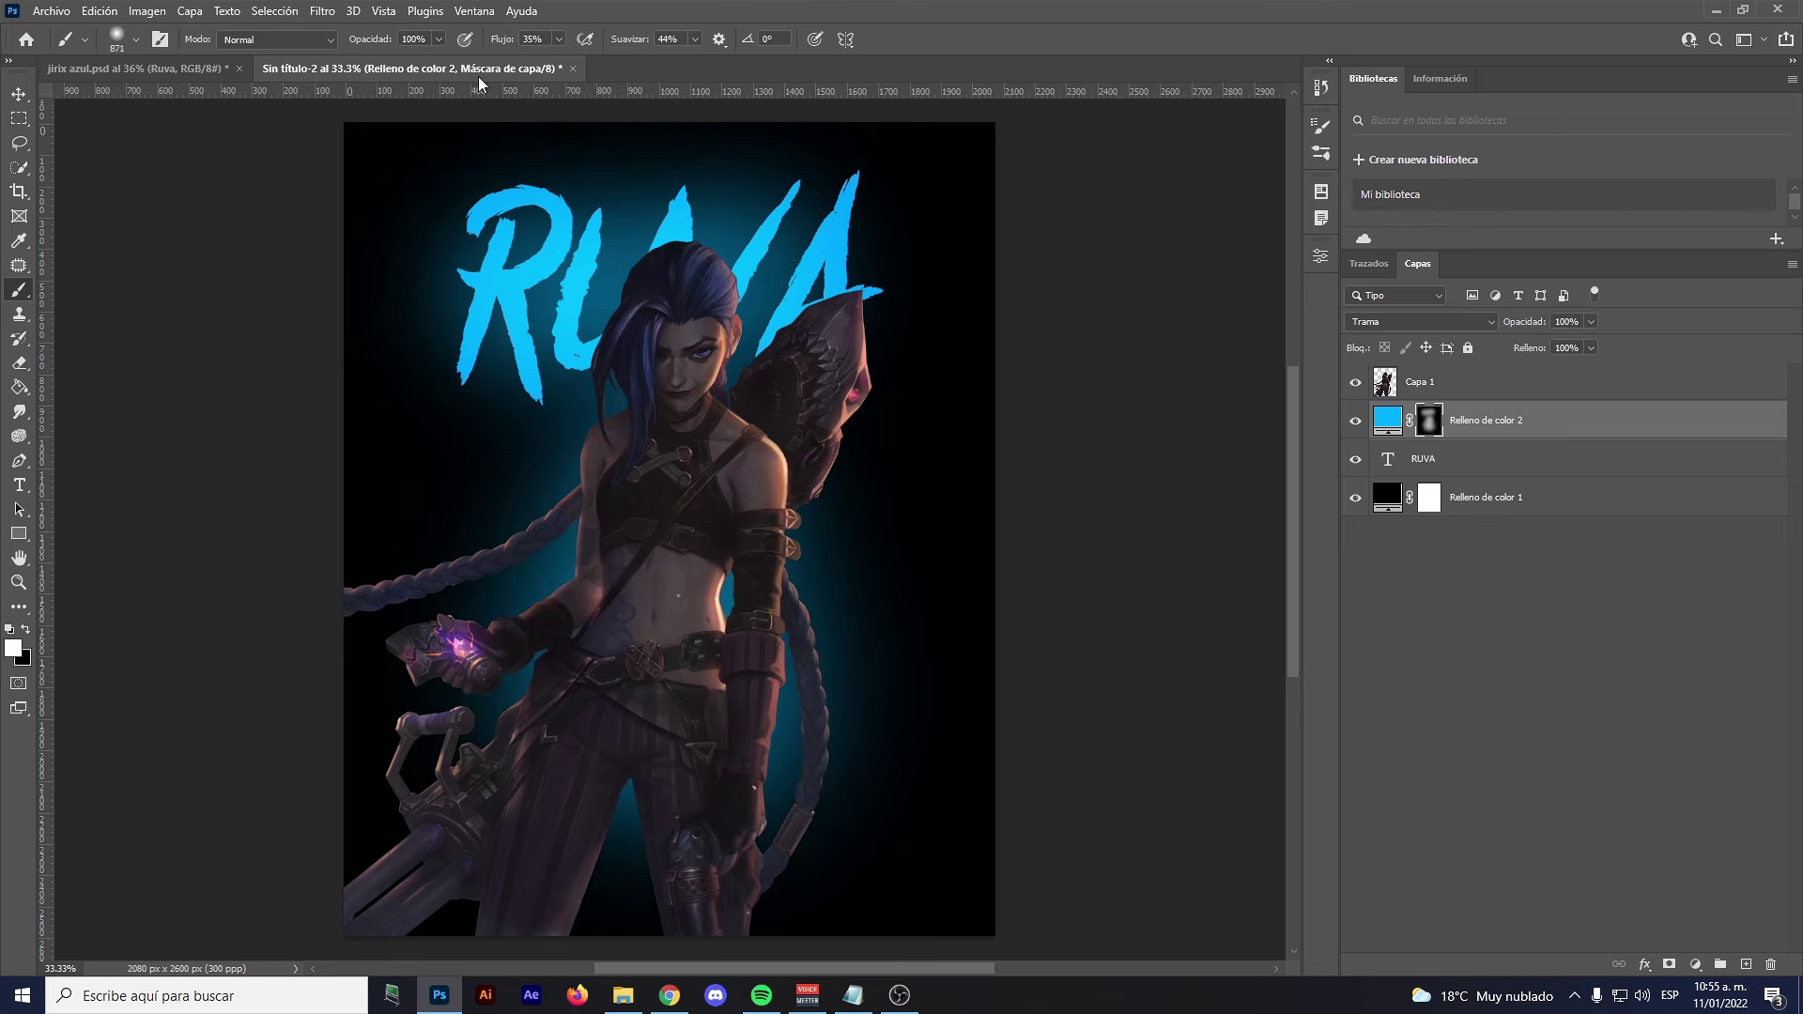
{"action": "type", "text": "15"}
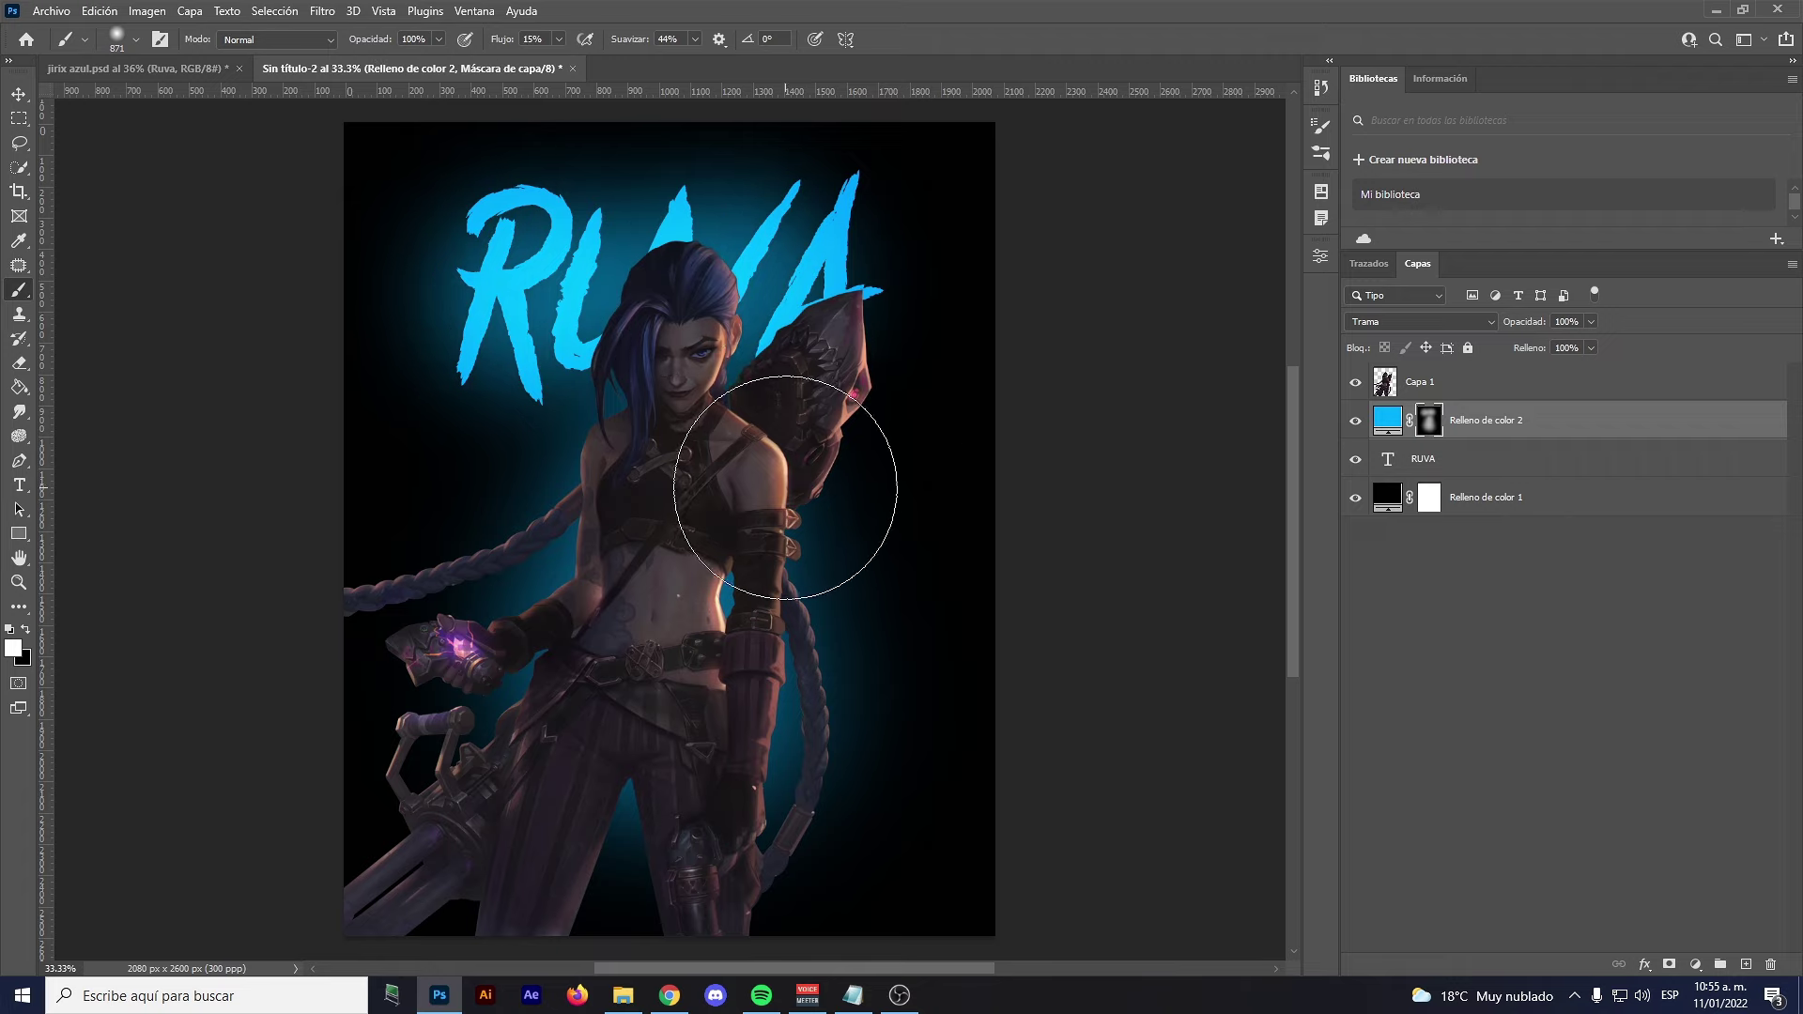
{"action": "scroll", "coordinate": [718, 556], "scroll_direction": "down", "scroll_amount": 2}
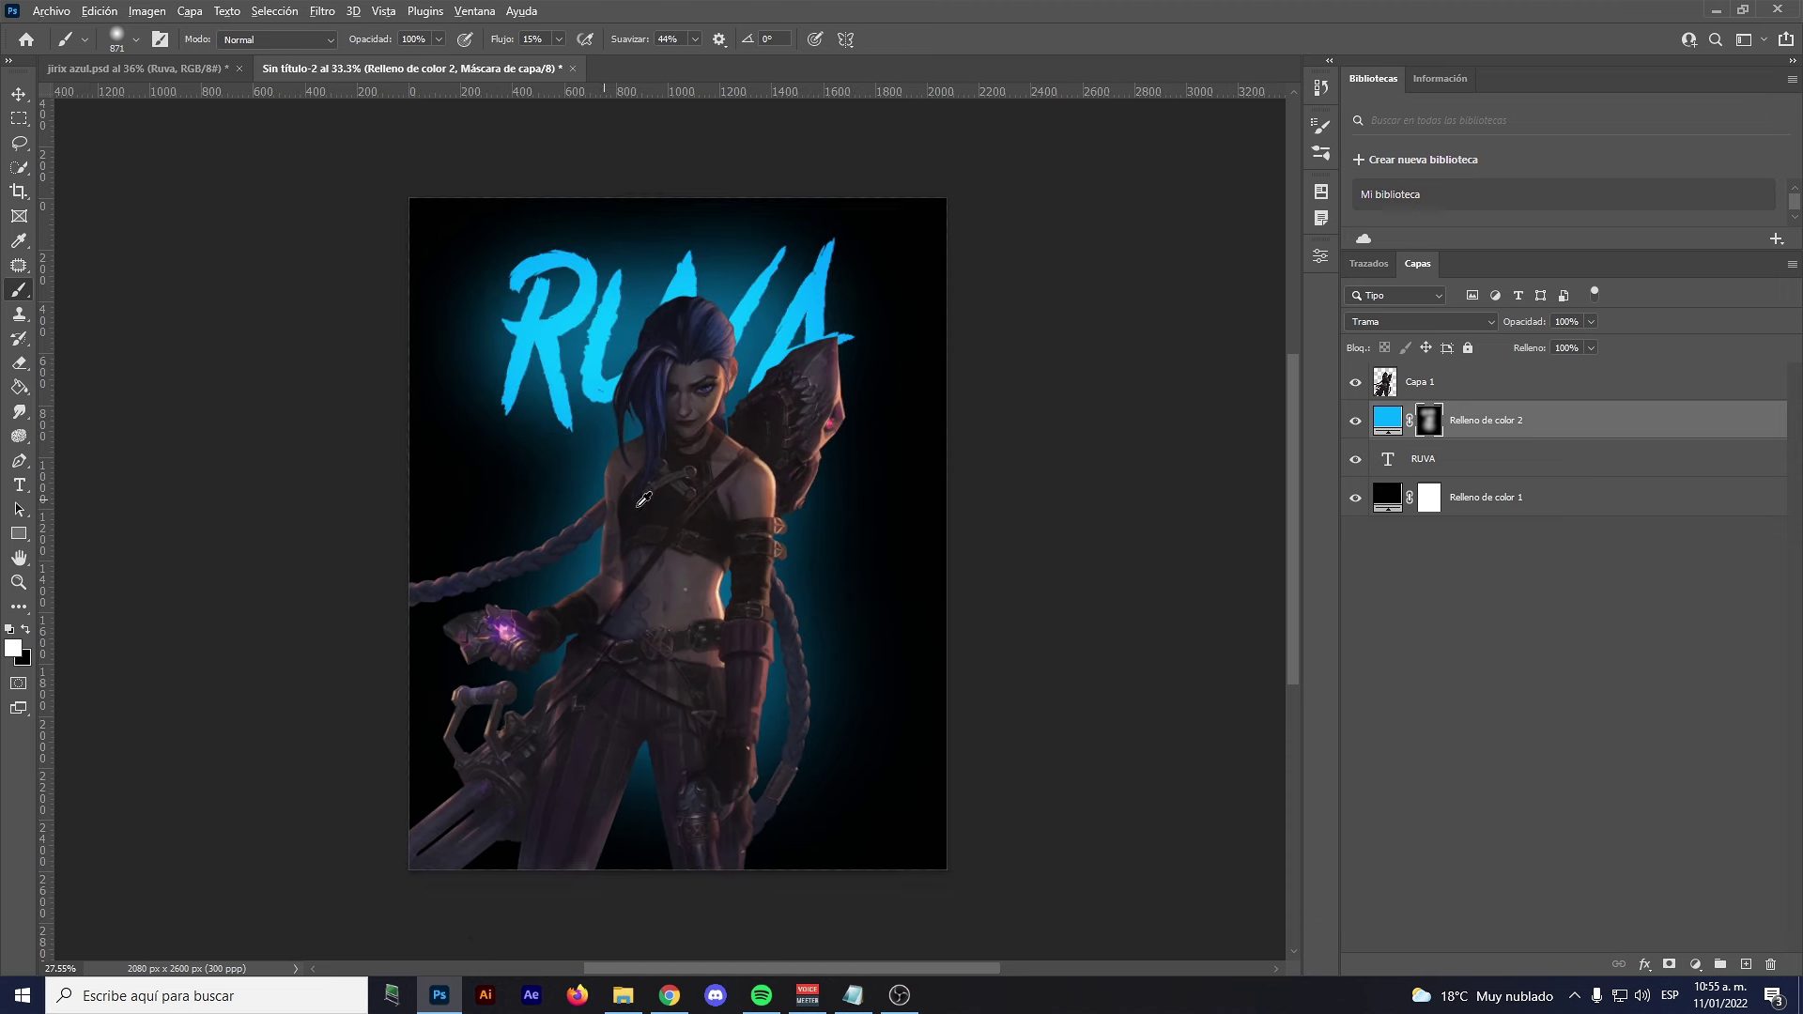
{"action": "scroll", "coordinate": [645, 373], "scroll_direction": "up", "scroll_amount": 2}
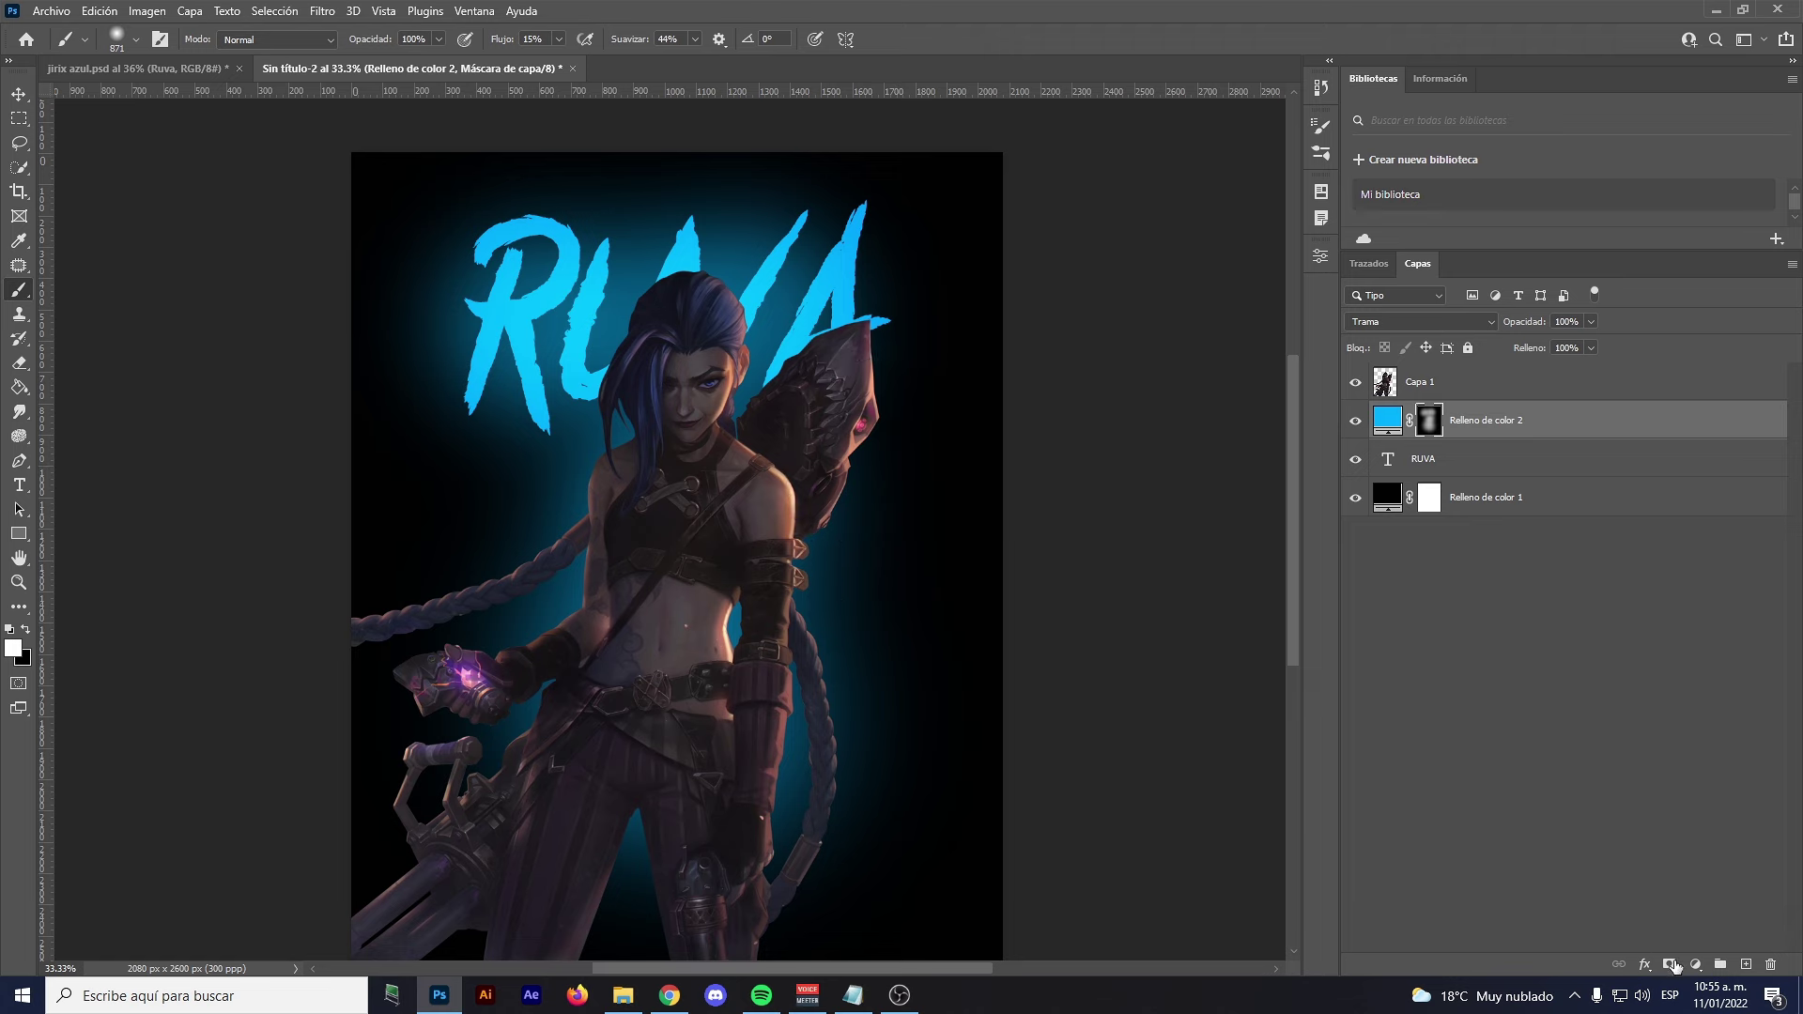
Add a cyan Relleno de color 3 fill in Sobreexpos. lineal (Añadir) mode with an inverted black mask
{"action": "left_click", "coordinate": [1695, 967]}
{"action": "left_click", "coordinate": [1672, 639]}
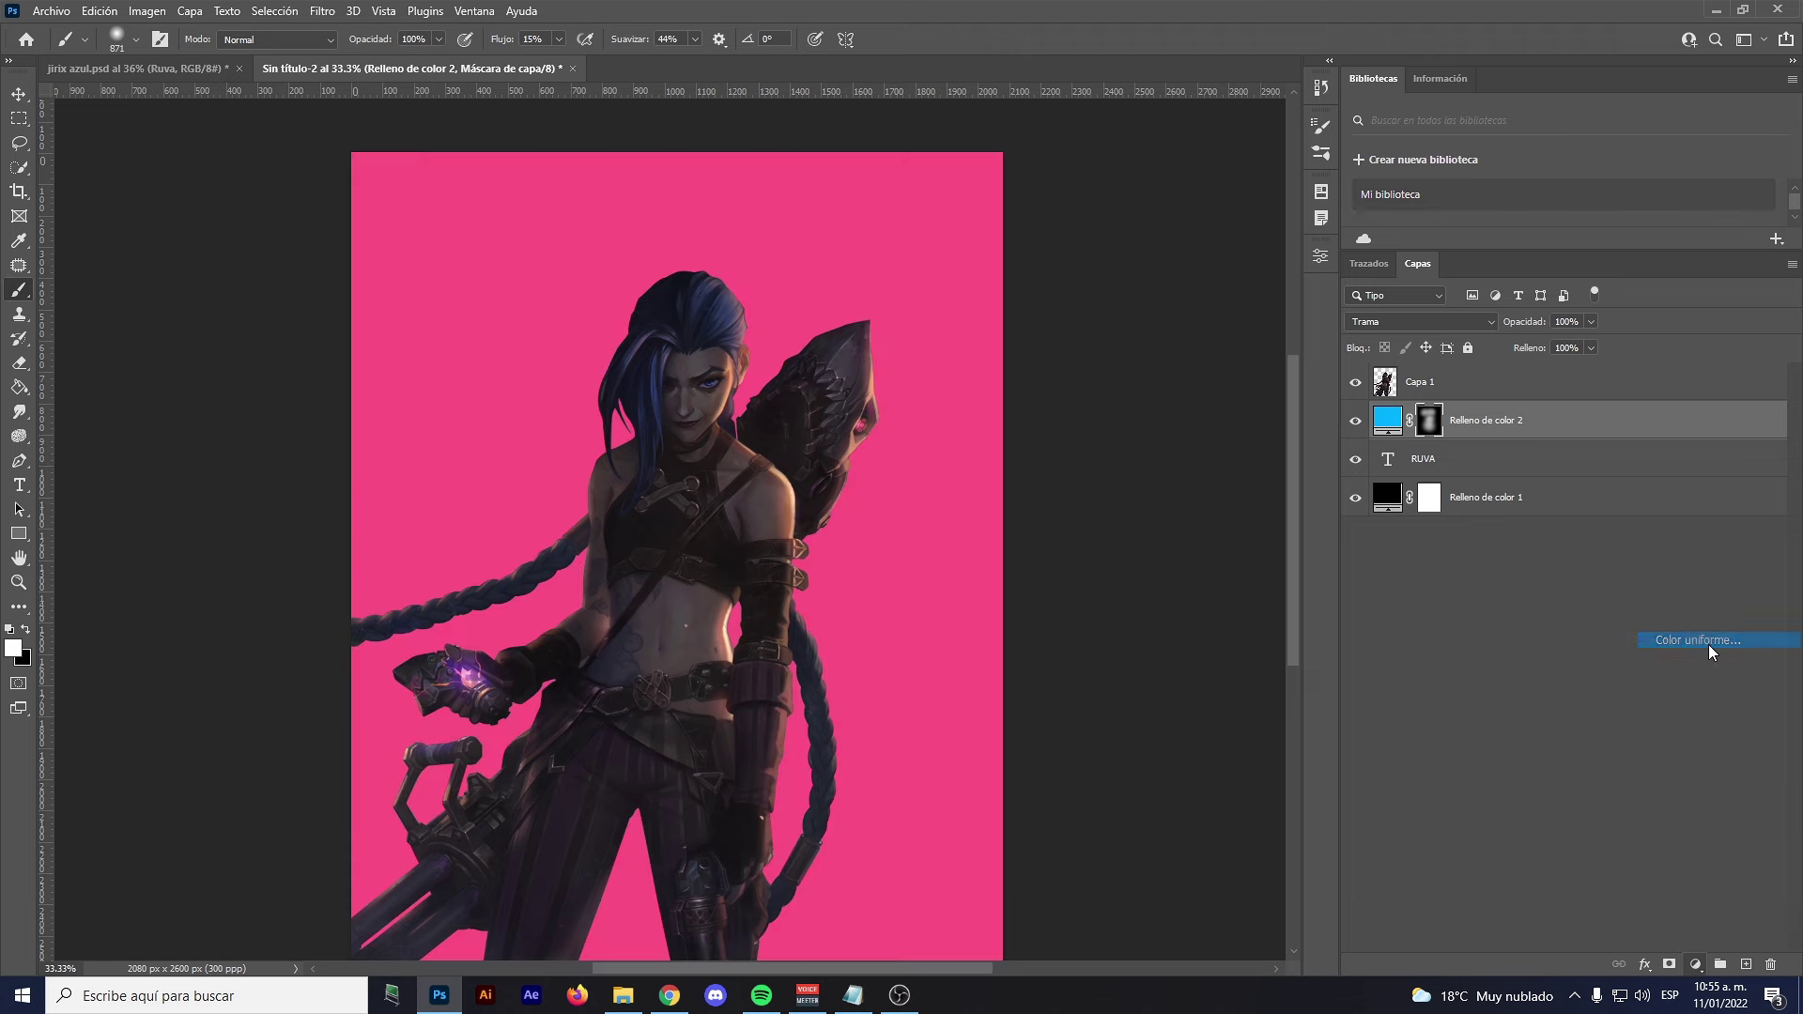
{"action": "left_click", "coordinate": [1424, 436]}
{"action": "left_click_drag", "start_coordinate": [1359, 358], "coordinate": [1357, 308]}
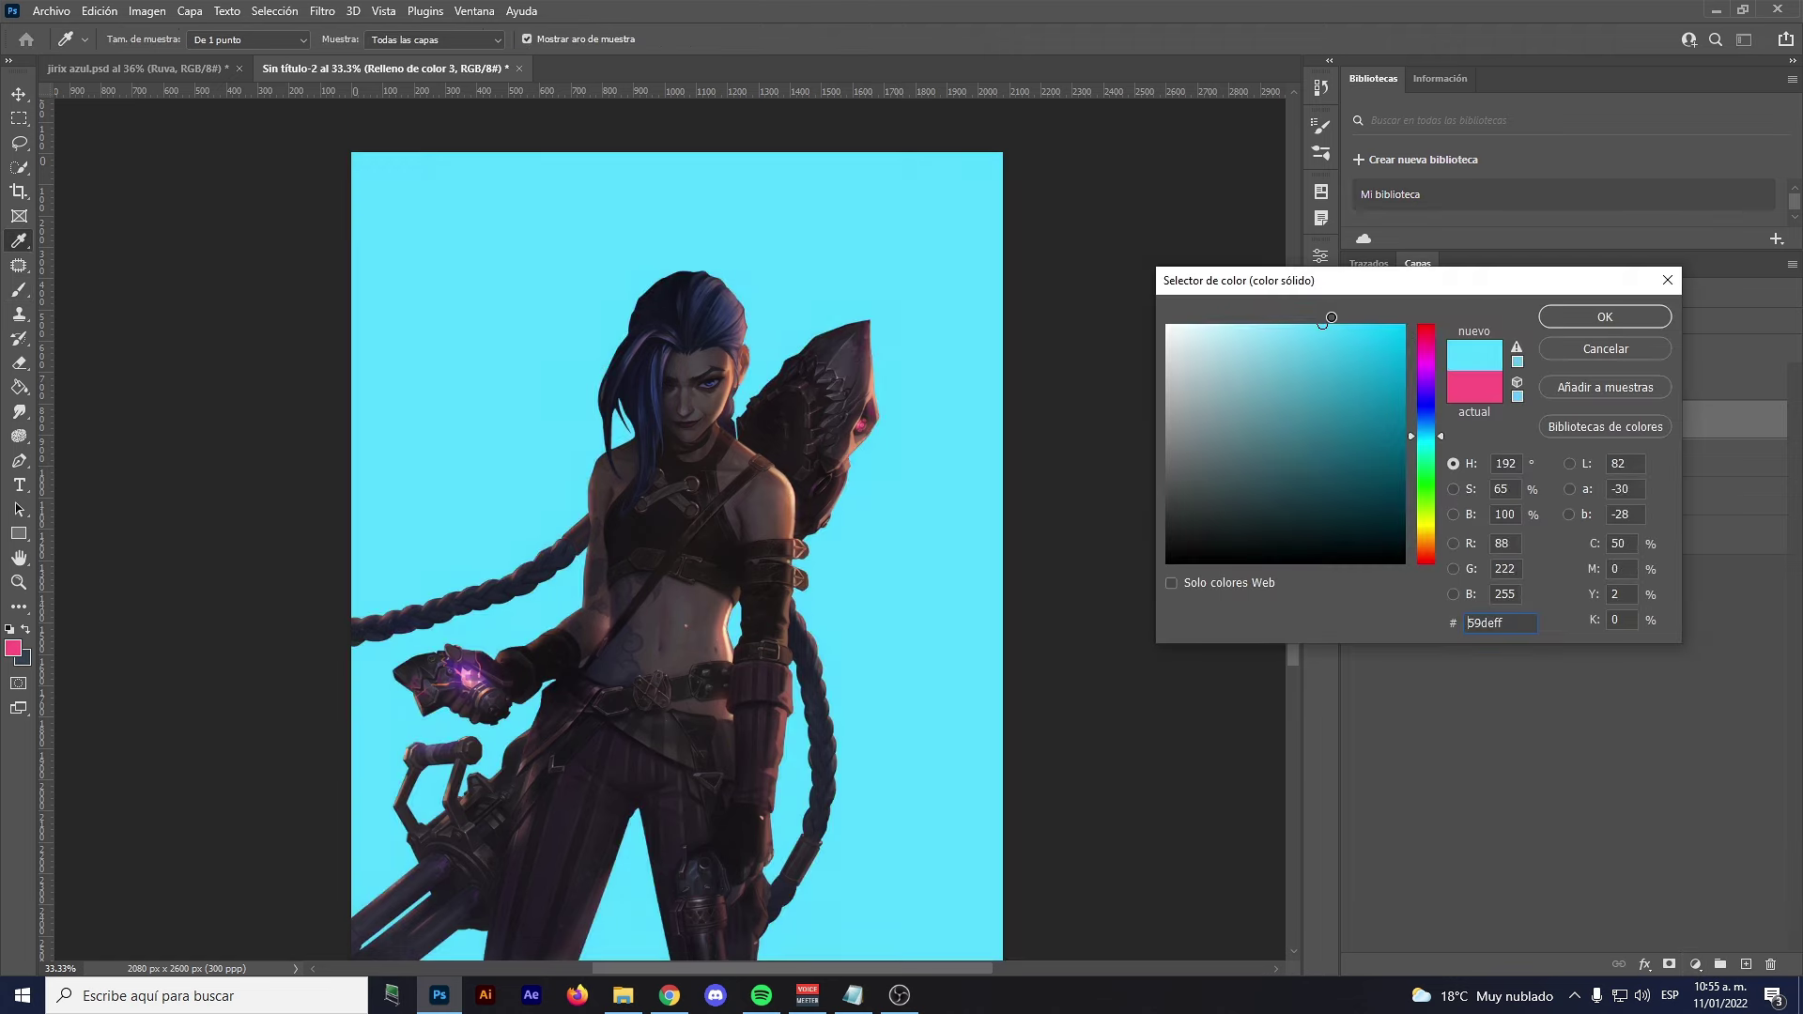
{"action": "left_click_drag", "start_coordinate": [1422, 432], "coordinate": [1423, 436]}
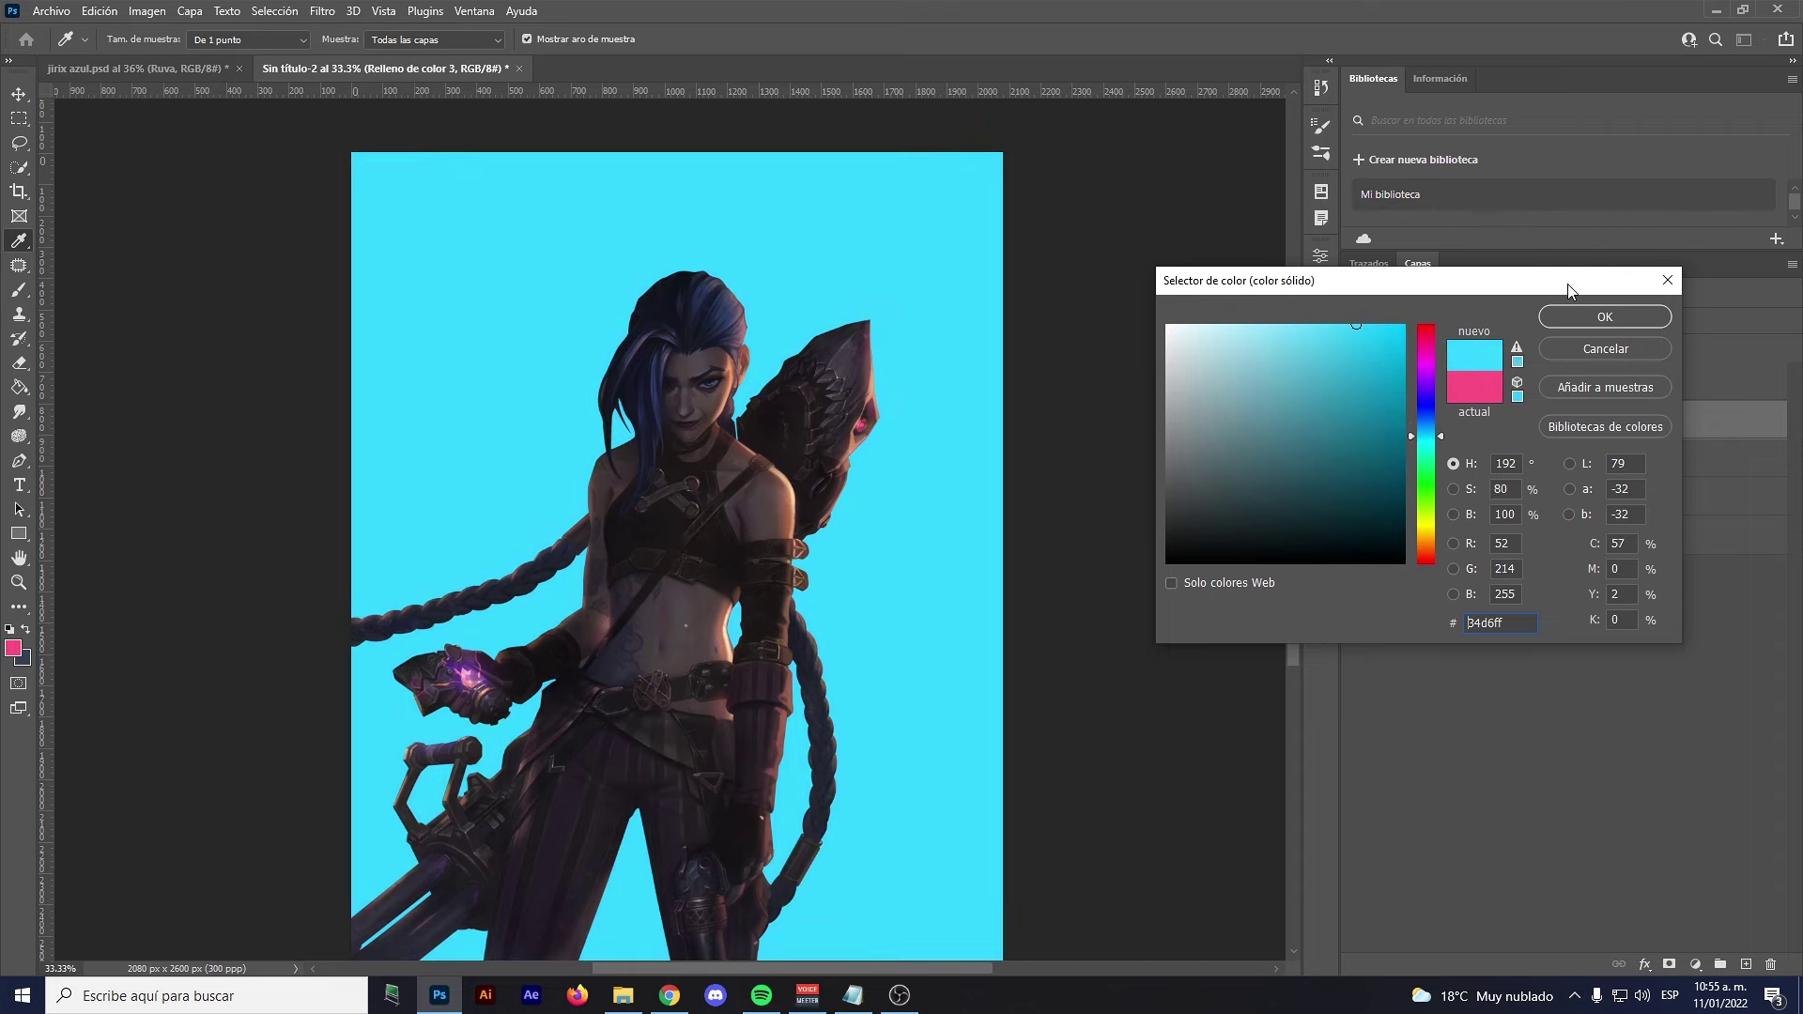
{"action": "left_click", "coordinate": [1610, 319]}
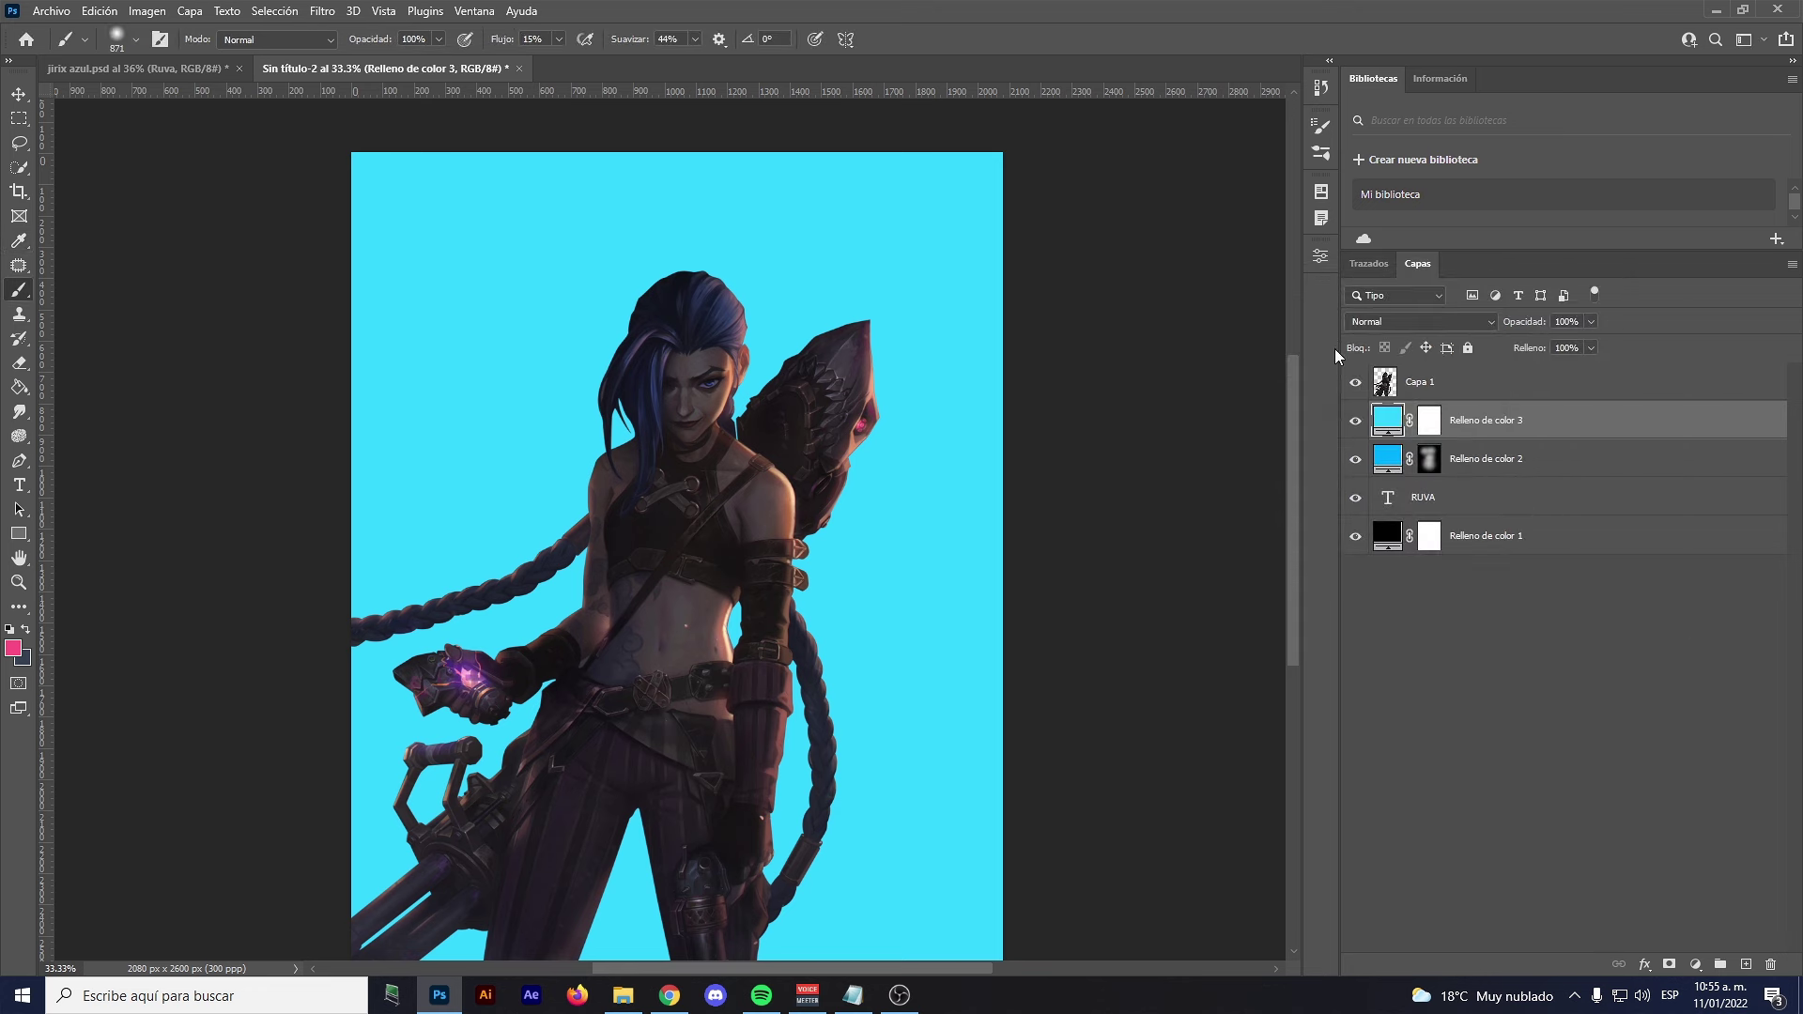
{"action": "left_click", "coordinate": [1377, 323]}
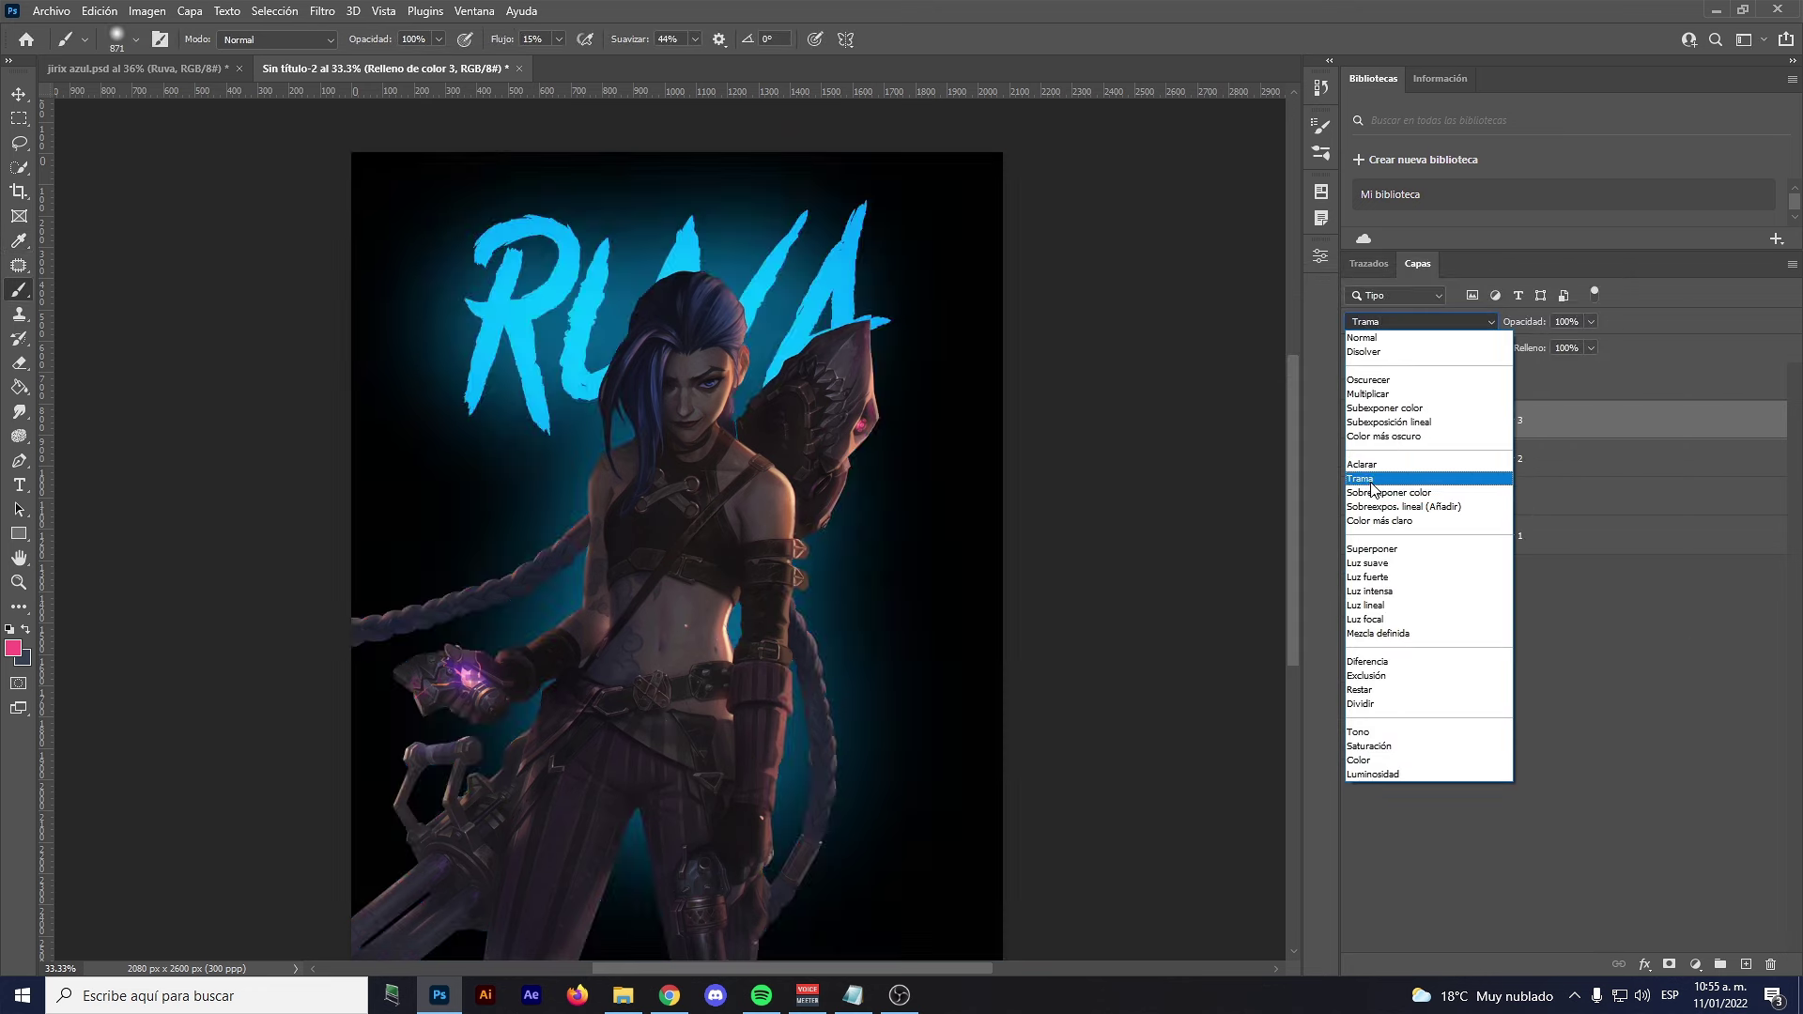
{"action": "left_click", "coordinate": [1399, 507]}
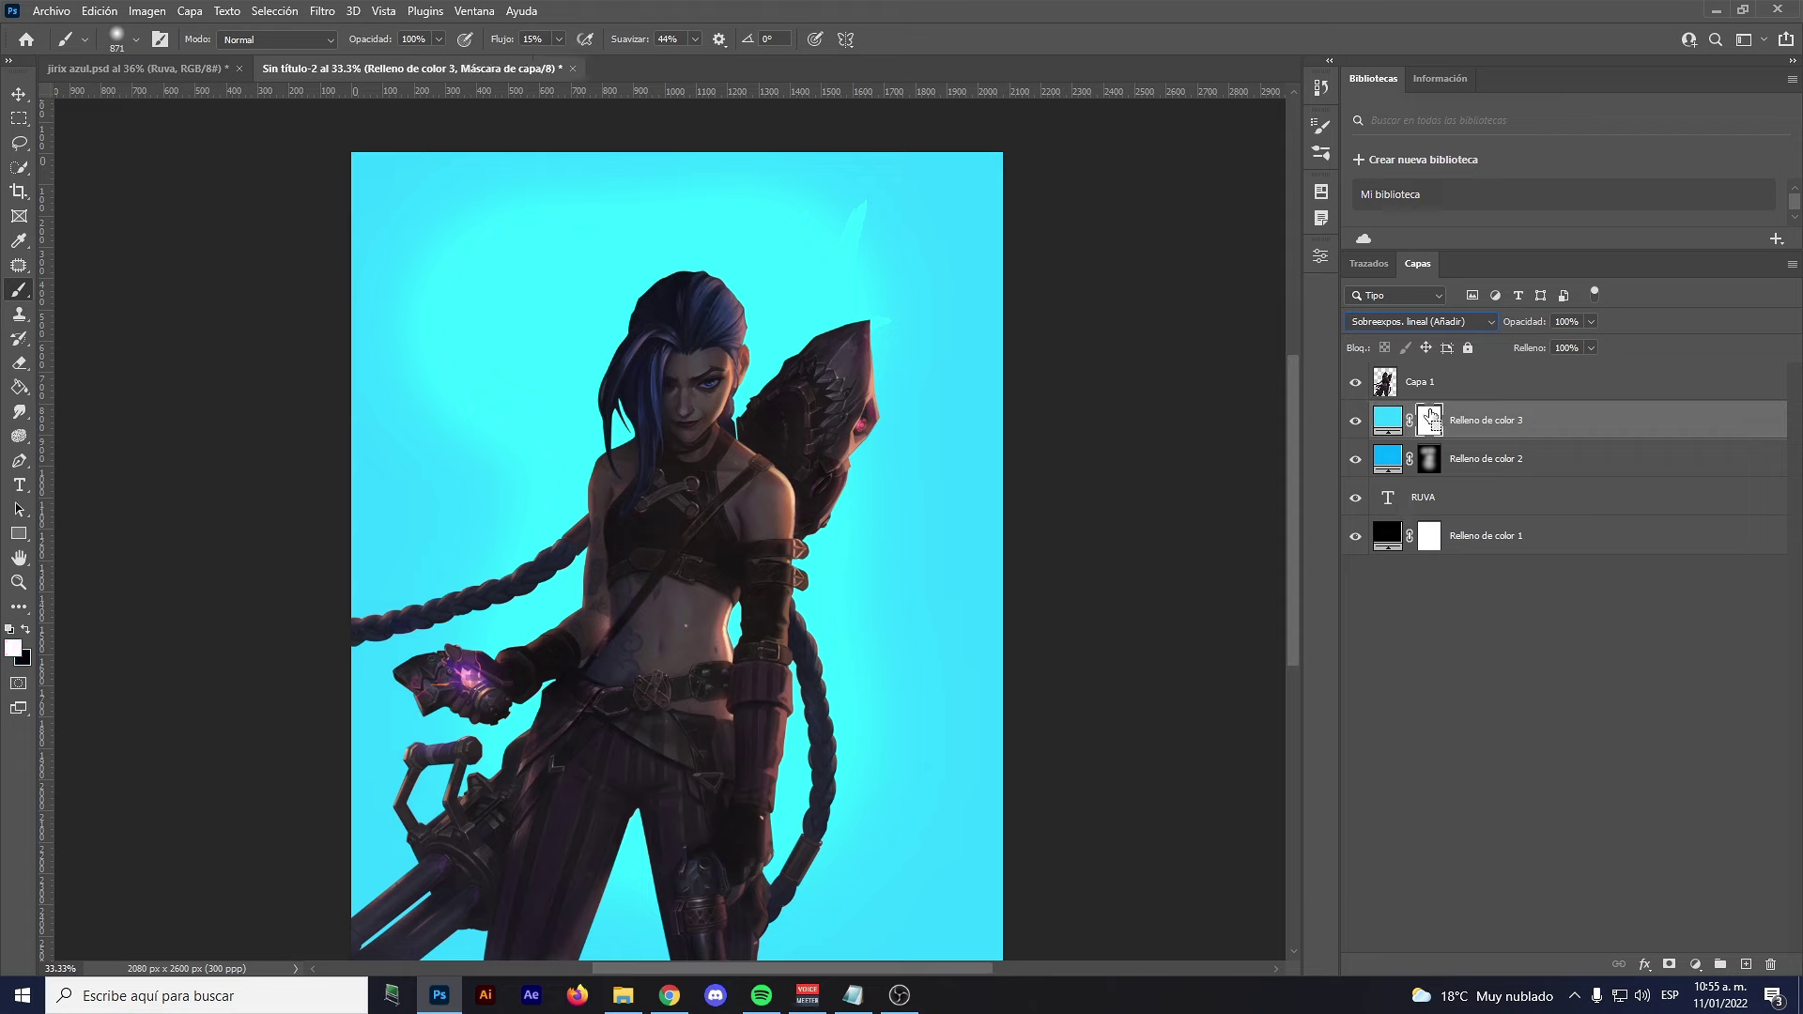
{"action": "key", "text": "ctrl+i"}
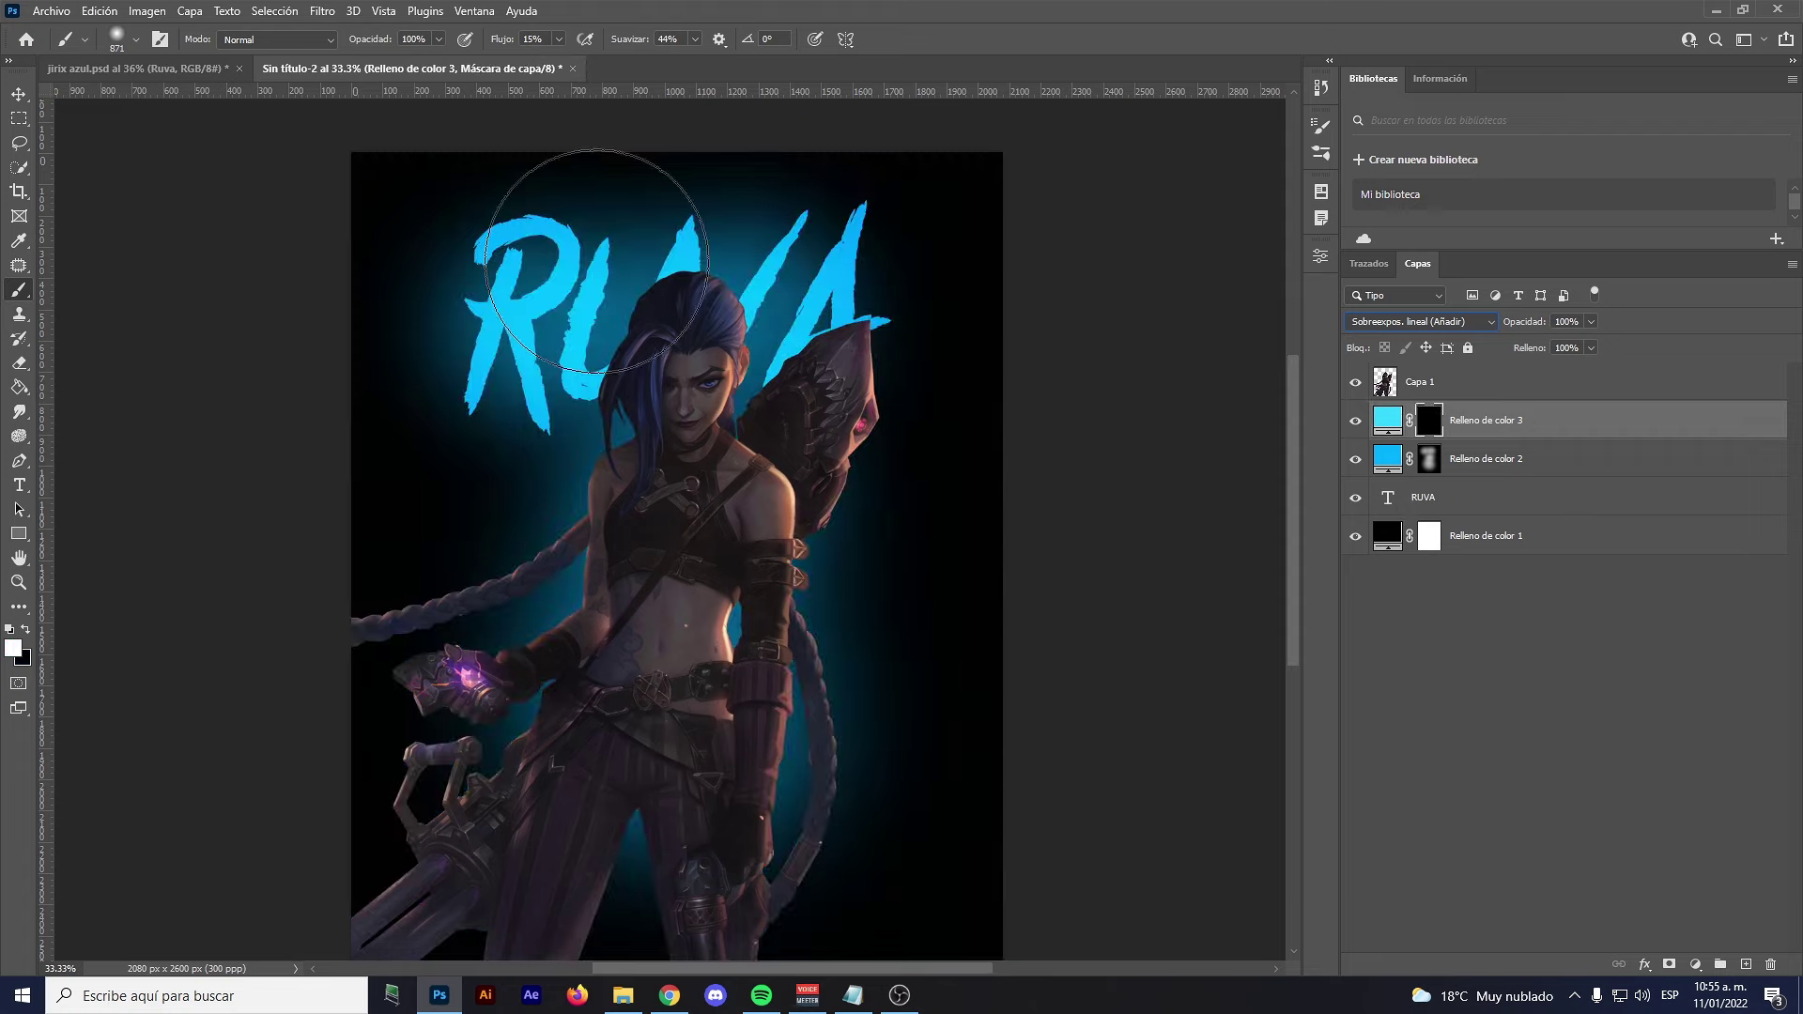
Resize the brush and recolour Relleno de color 3 to a deeper blue #00aeff
{"action": "left_click_drag", "start_coordinate": [594, 265], "coordinate": [554, 268]}
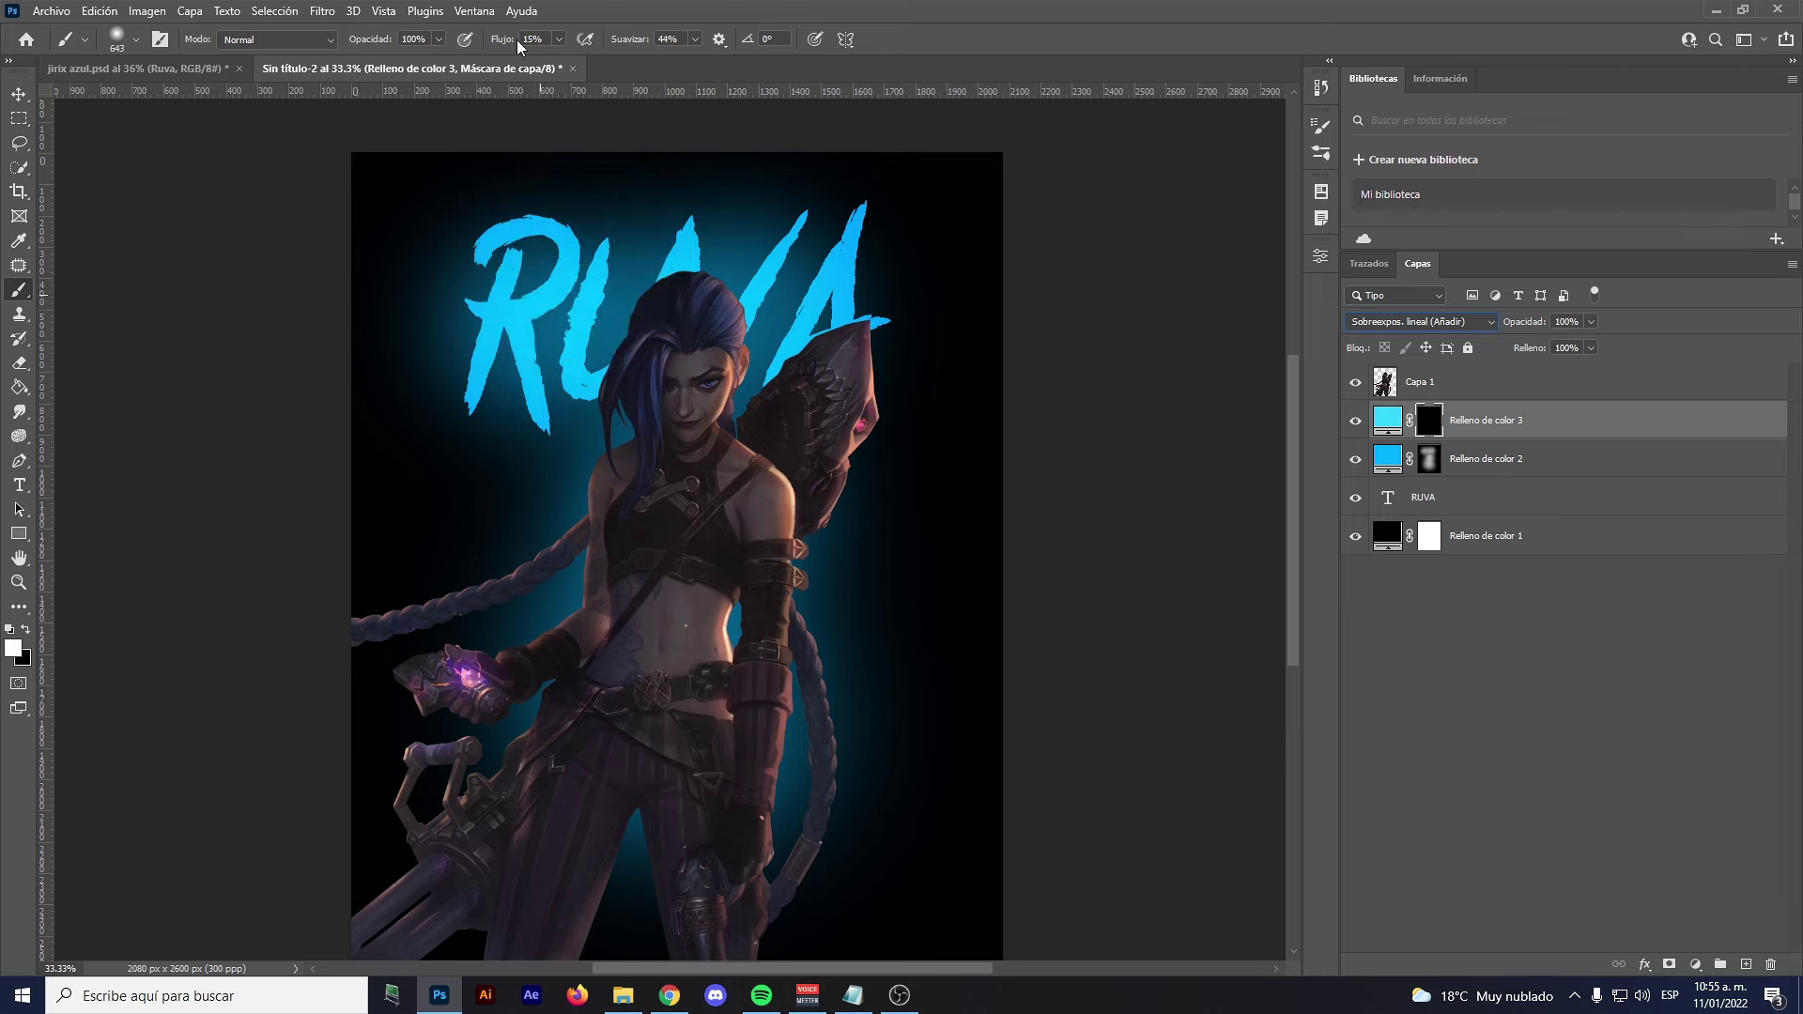
{"action": "left_click_drag", "start_coordinate": [643, 395], "coordinate": [658, 394]}
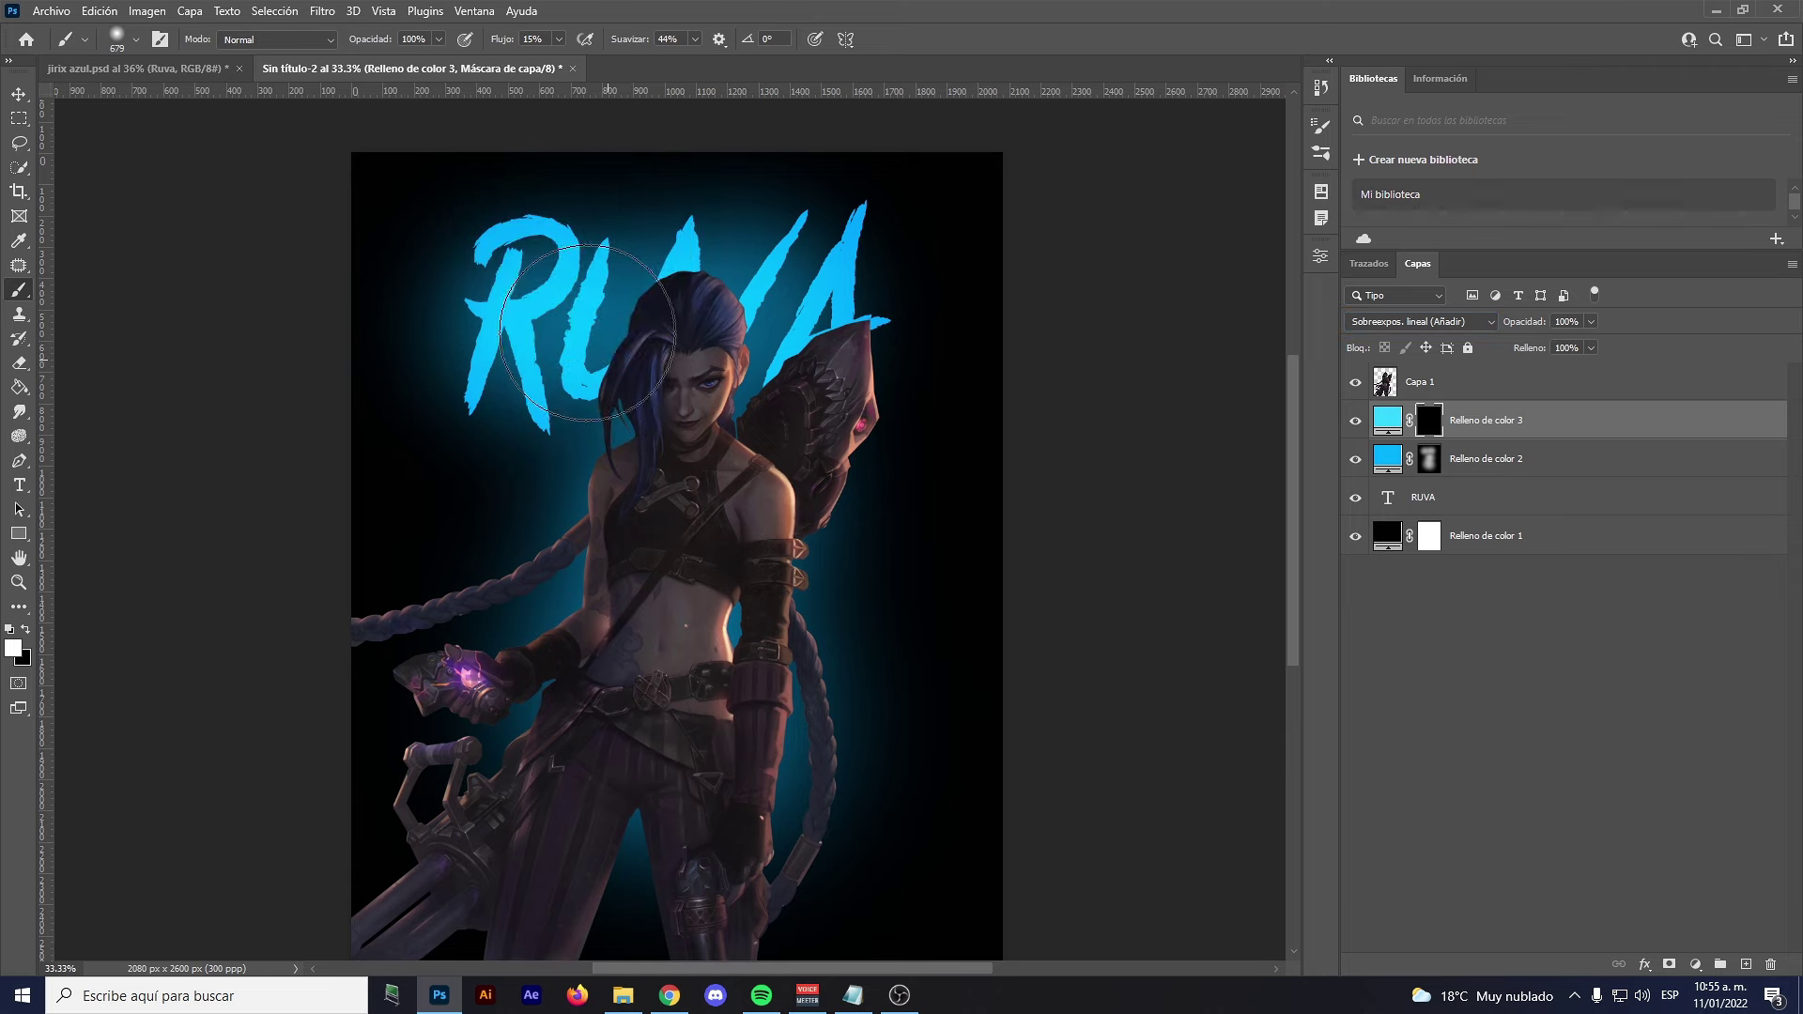
{"action": "left_click_drag", "start_coordinate": [584, 378], "coordinate": [604, 378]}
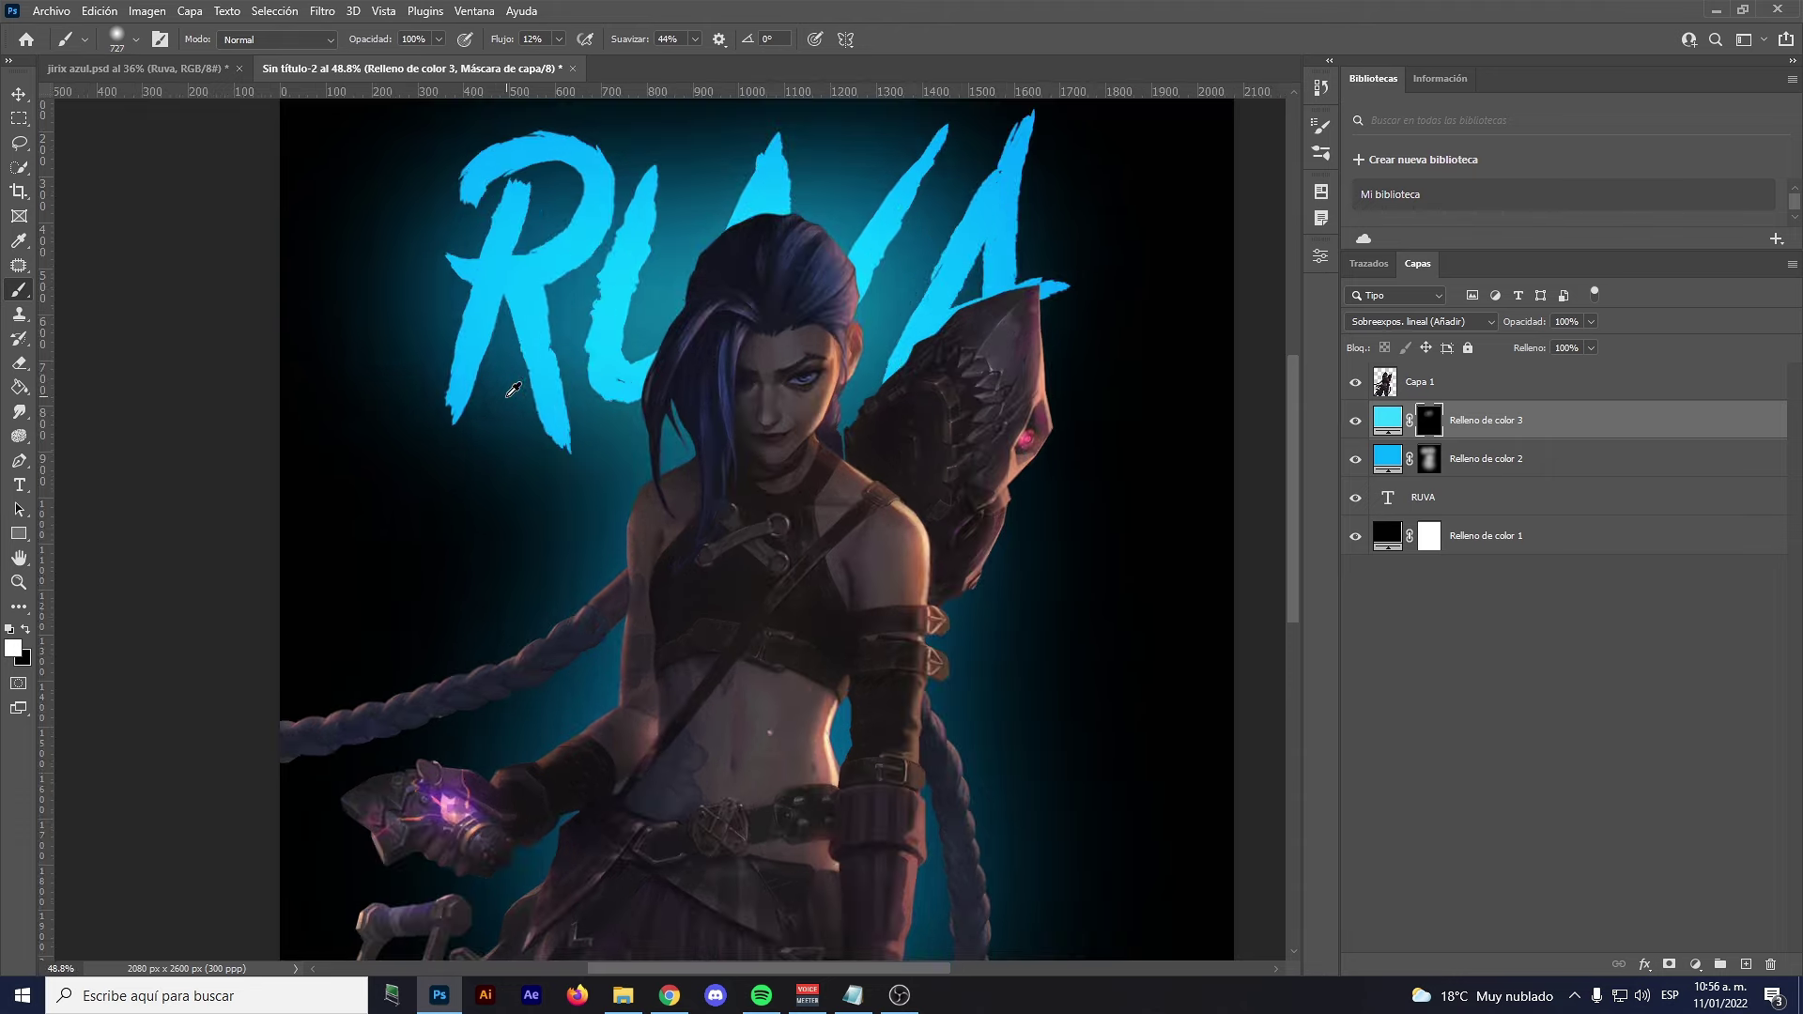
{"action": "scroll", "coordinate": [513, 456], "scroll_direction": "up", "scroll_amount": 2}
{"action": "left_click_drag", "start_coordinate": [513, 390], "coordinate": [573, 401]}
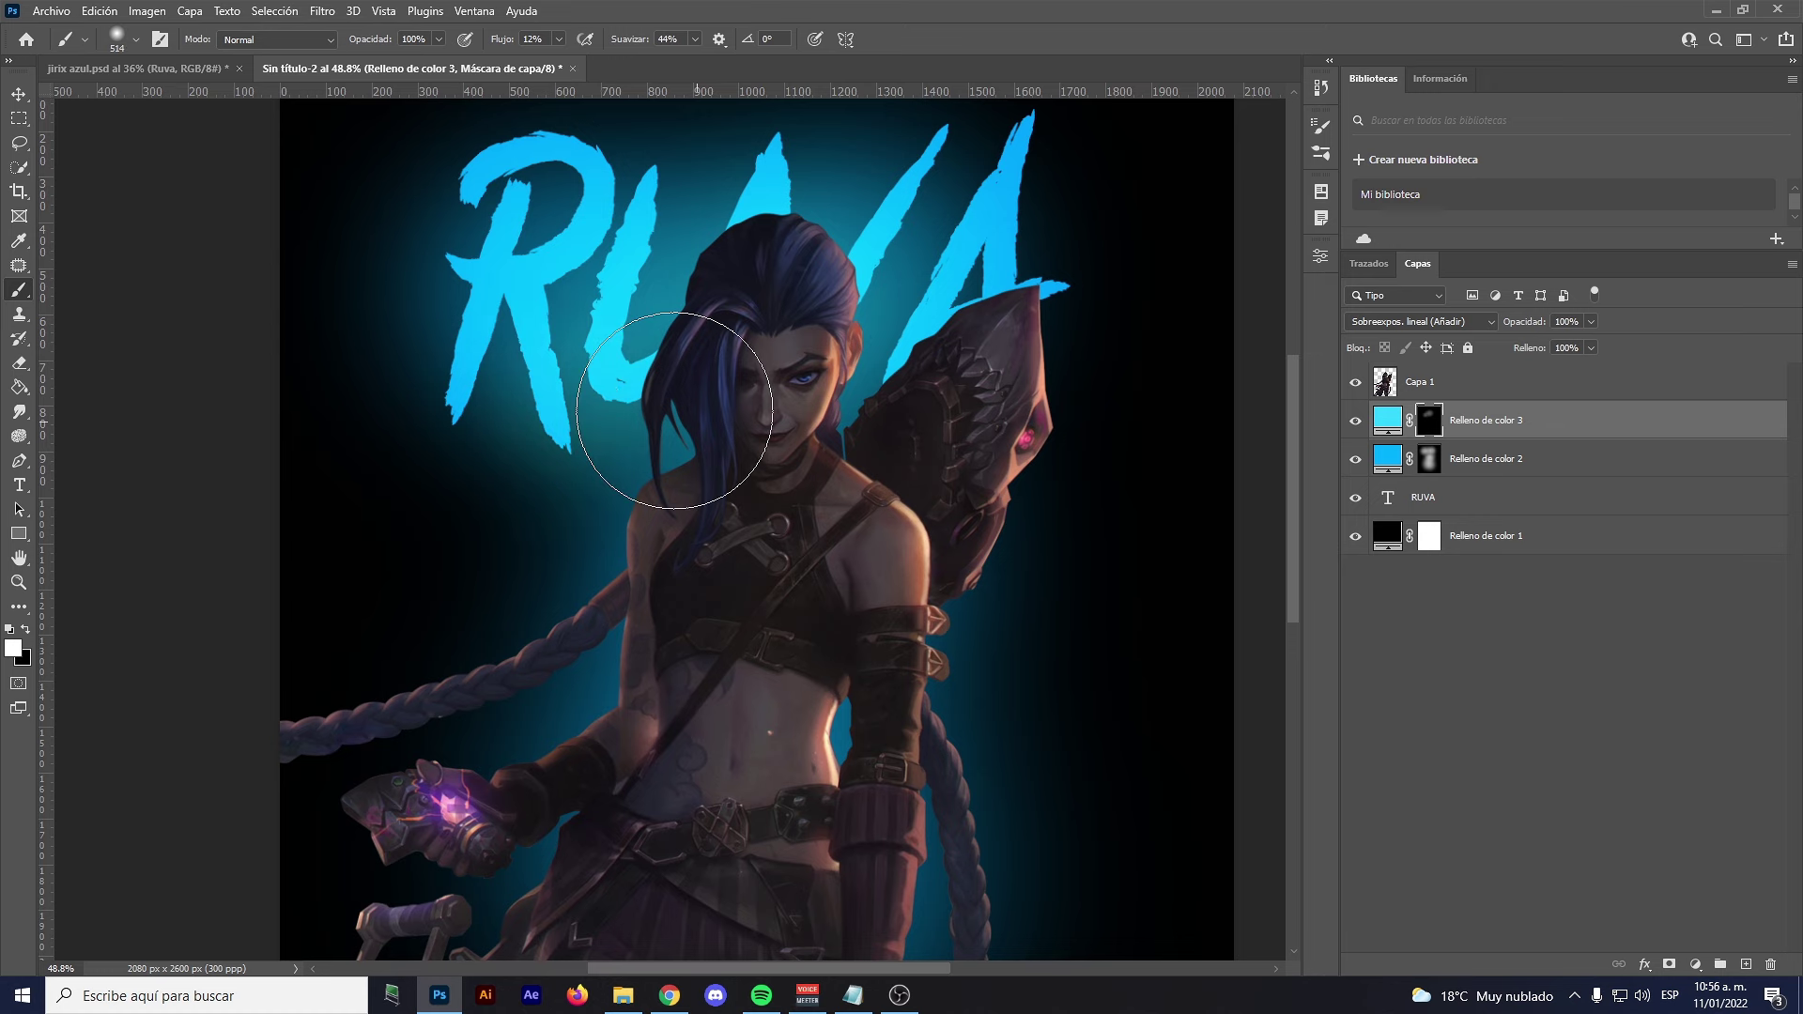
{"action": "double_click", "coordinate": [1389, 419]}
{"action": "left_click_drag", "start_coordinate": [1431, 445], "coordinate": [1434, 438]}
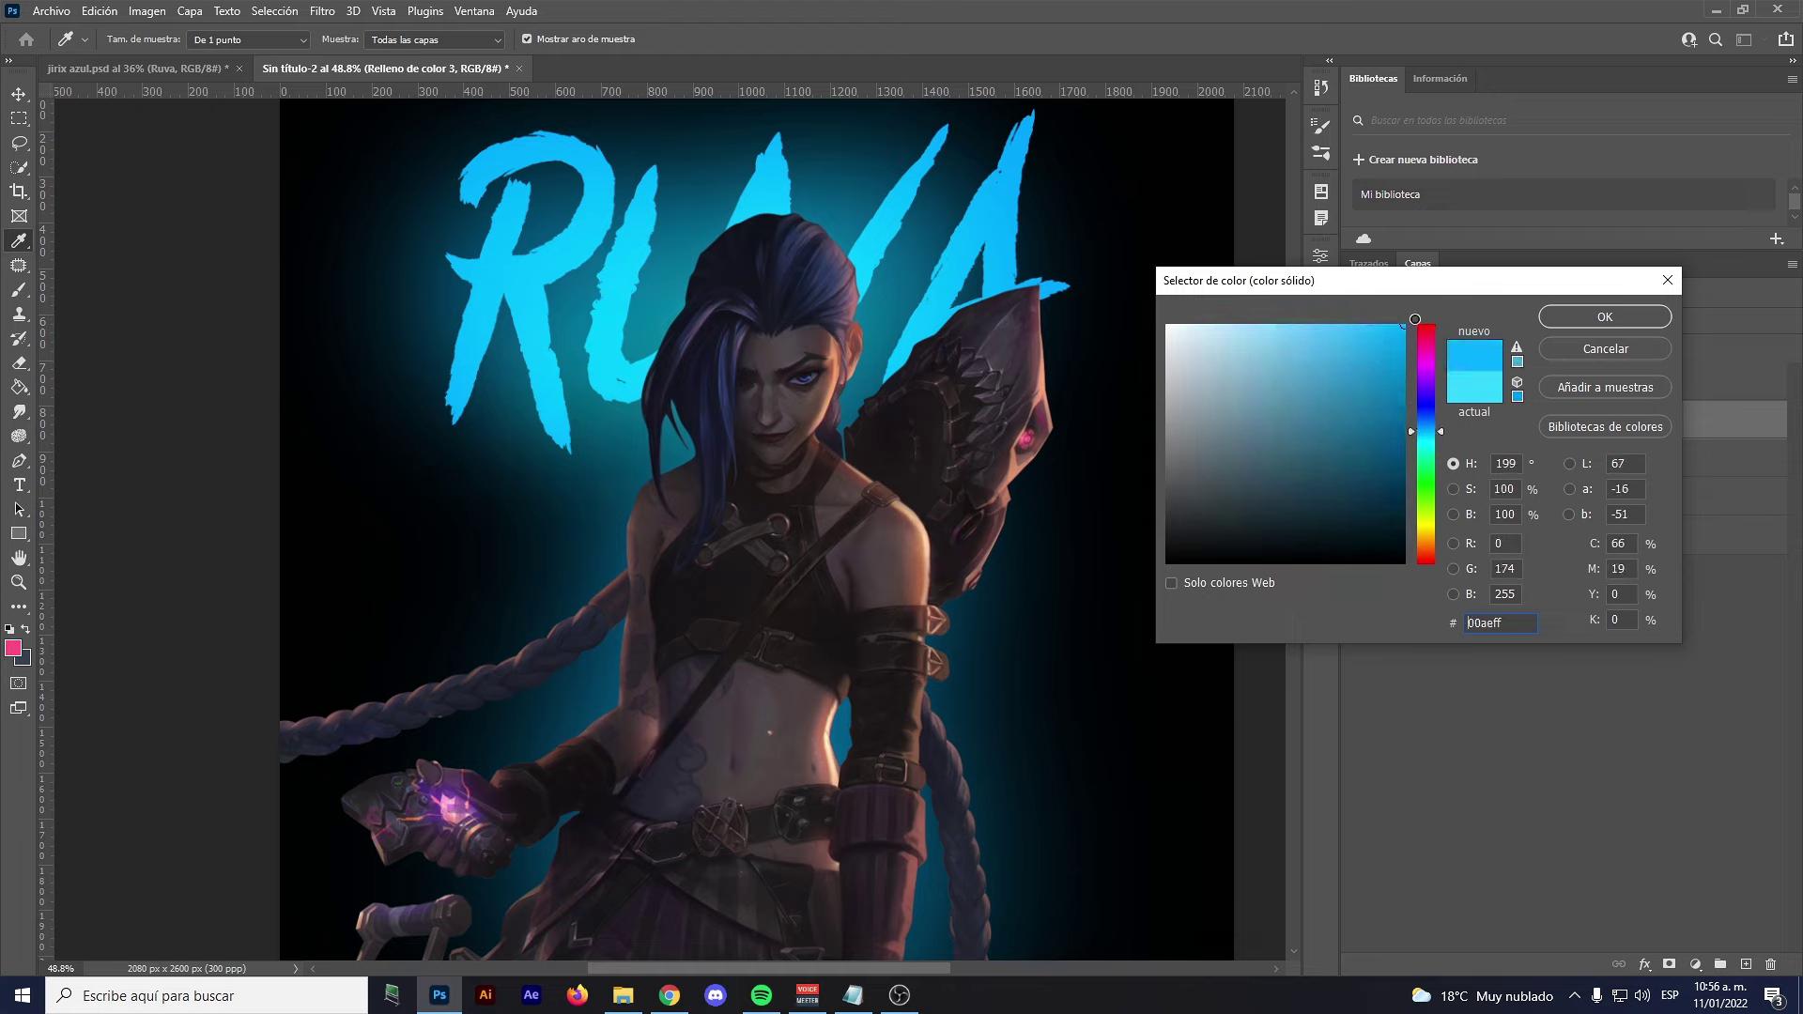
{"action": "left_click", "coordinate": [1603, 318]}
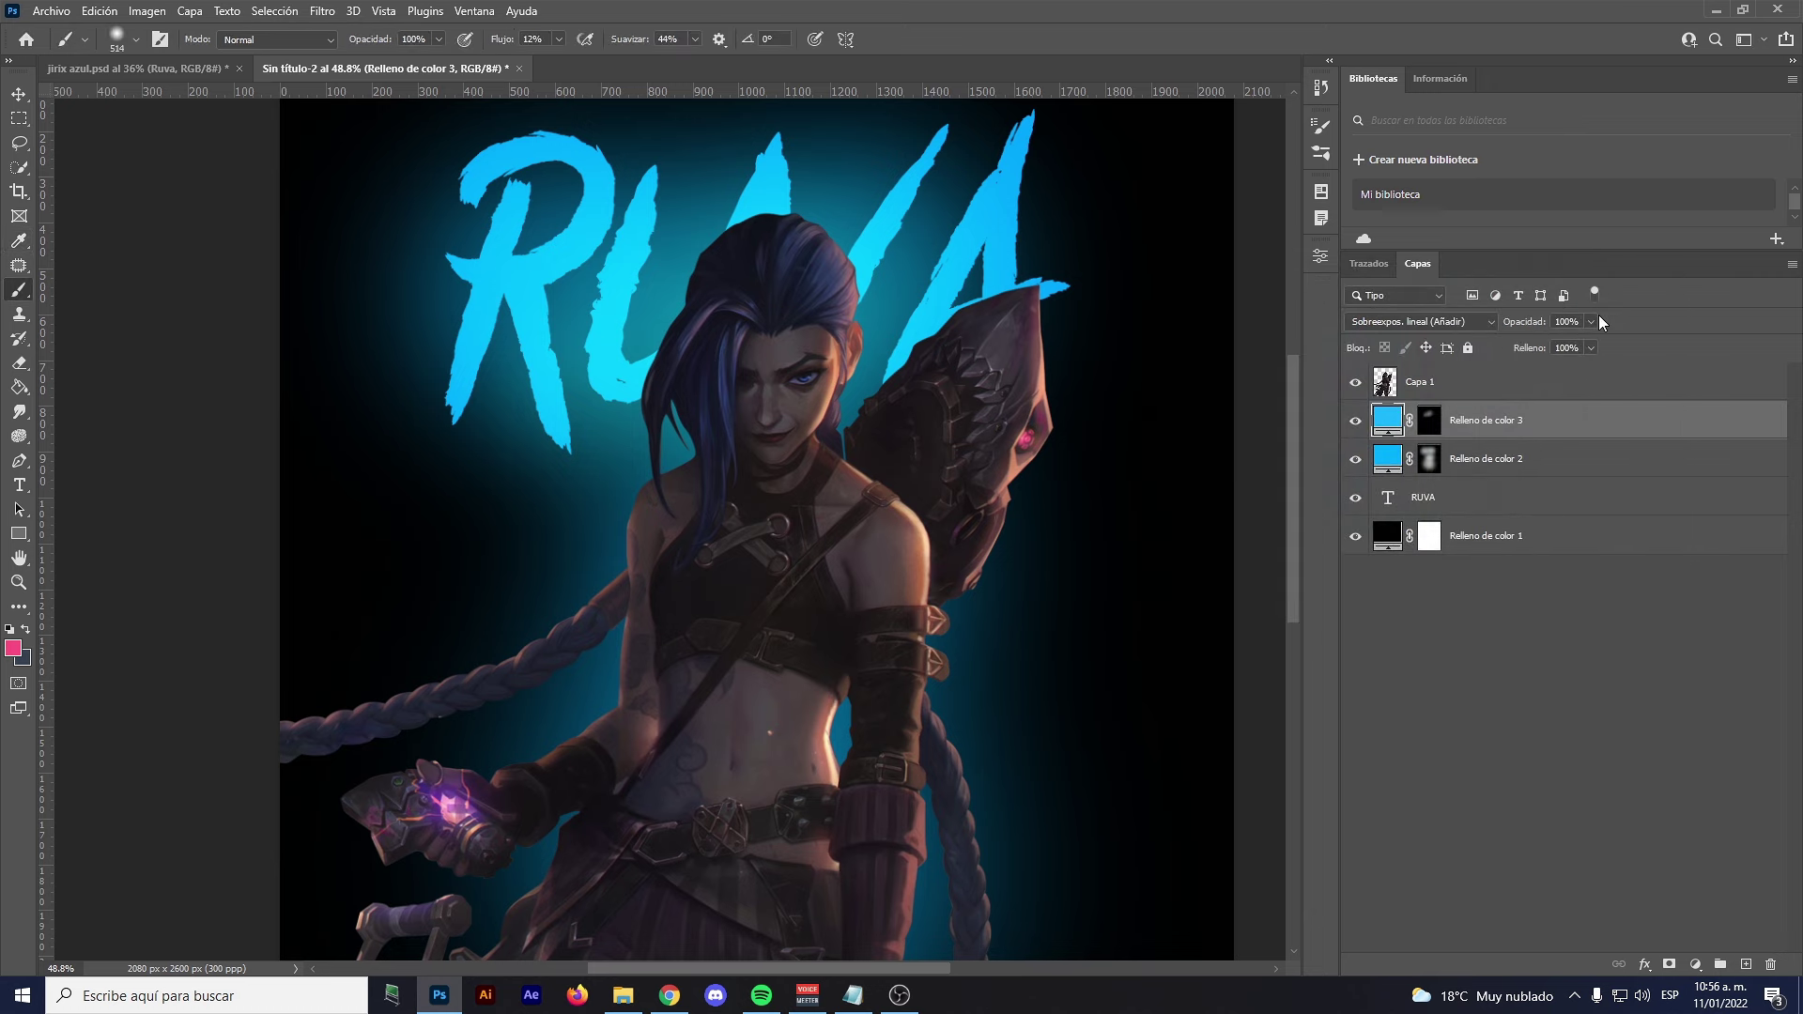
Paint white into Relleno de color 3's mask to brighten the glow around the hair
{"action": "scroll", "coordinate": [469, 361], "scroll_direction": "down", "scroll_amount": 2}
{"action": "left_click", "coordinate": [1427, 430]}
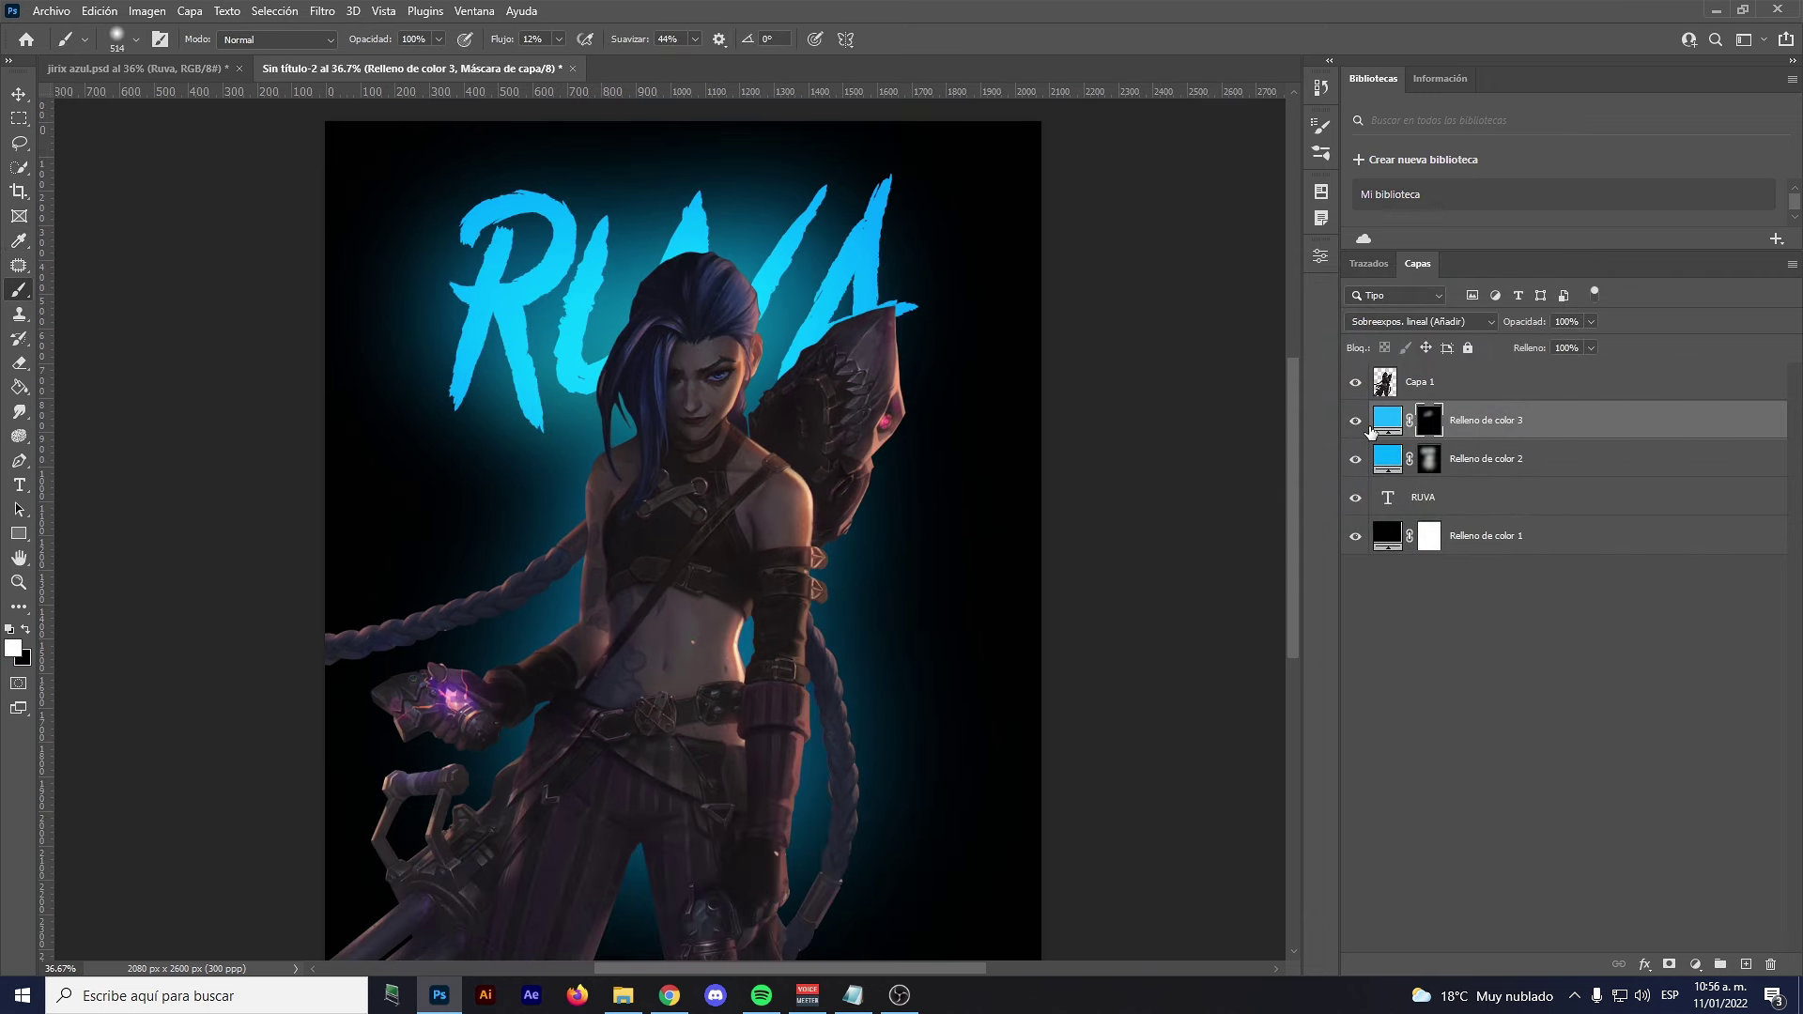
{"action": "key", "text": "bracketright"}
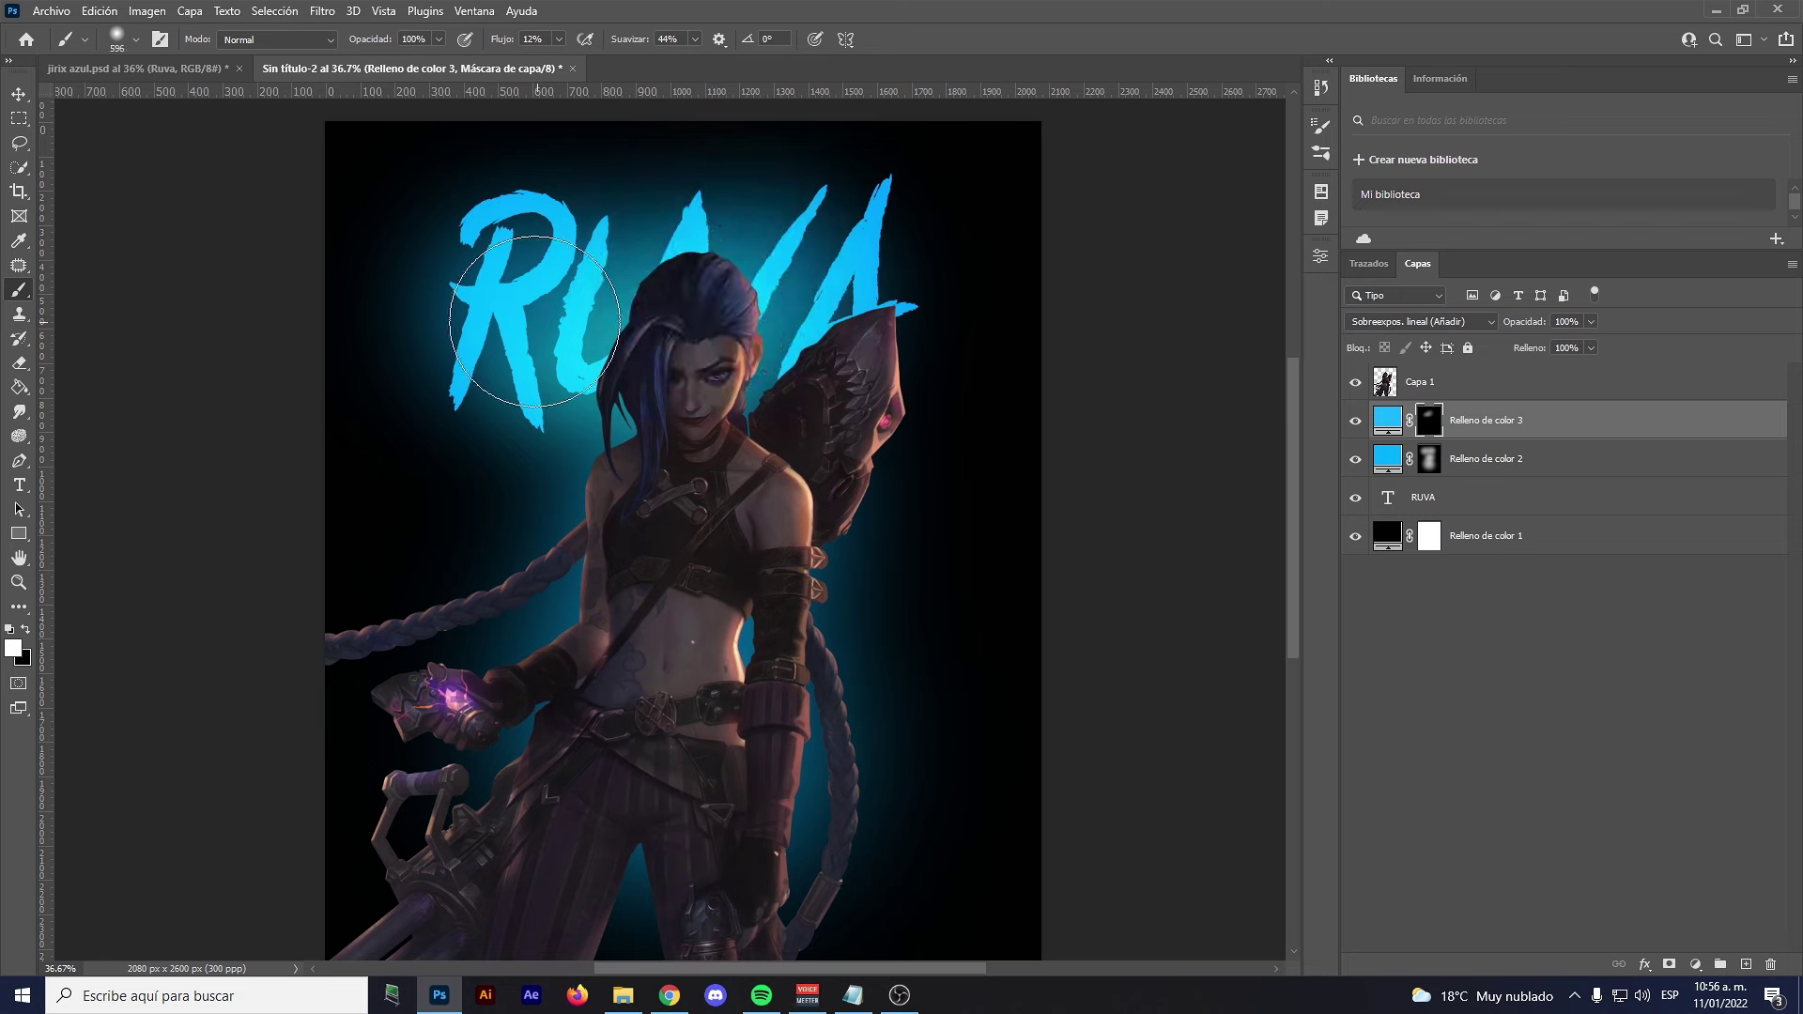
{"action": "mouse_move", "coordinate": [667, 301]}
{"action": "left_mouse_down"}
{"action": "mouse_move", "coordinate": [701, 431]}
{"action": "mouse_move", "coordinate": [808, 311]}
{"action": "left_mouse_up"}
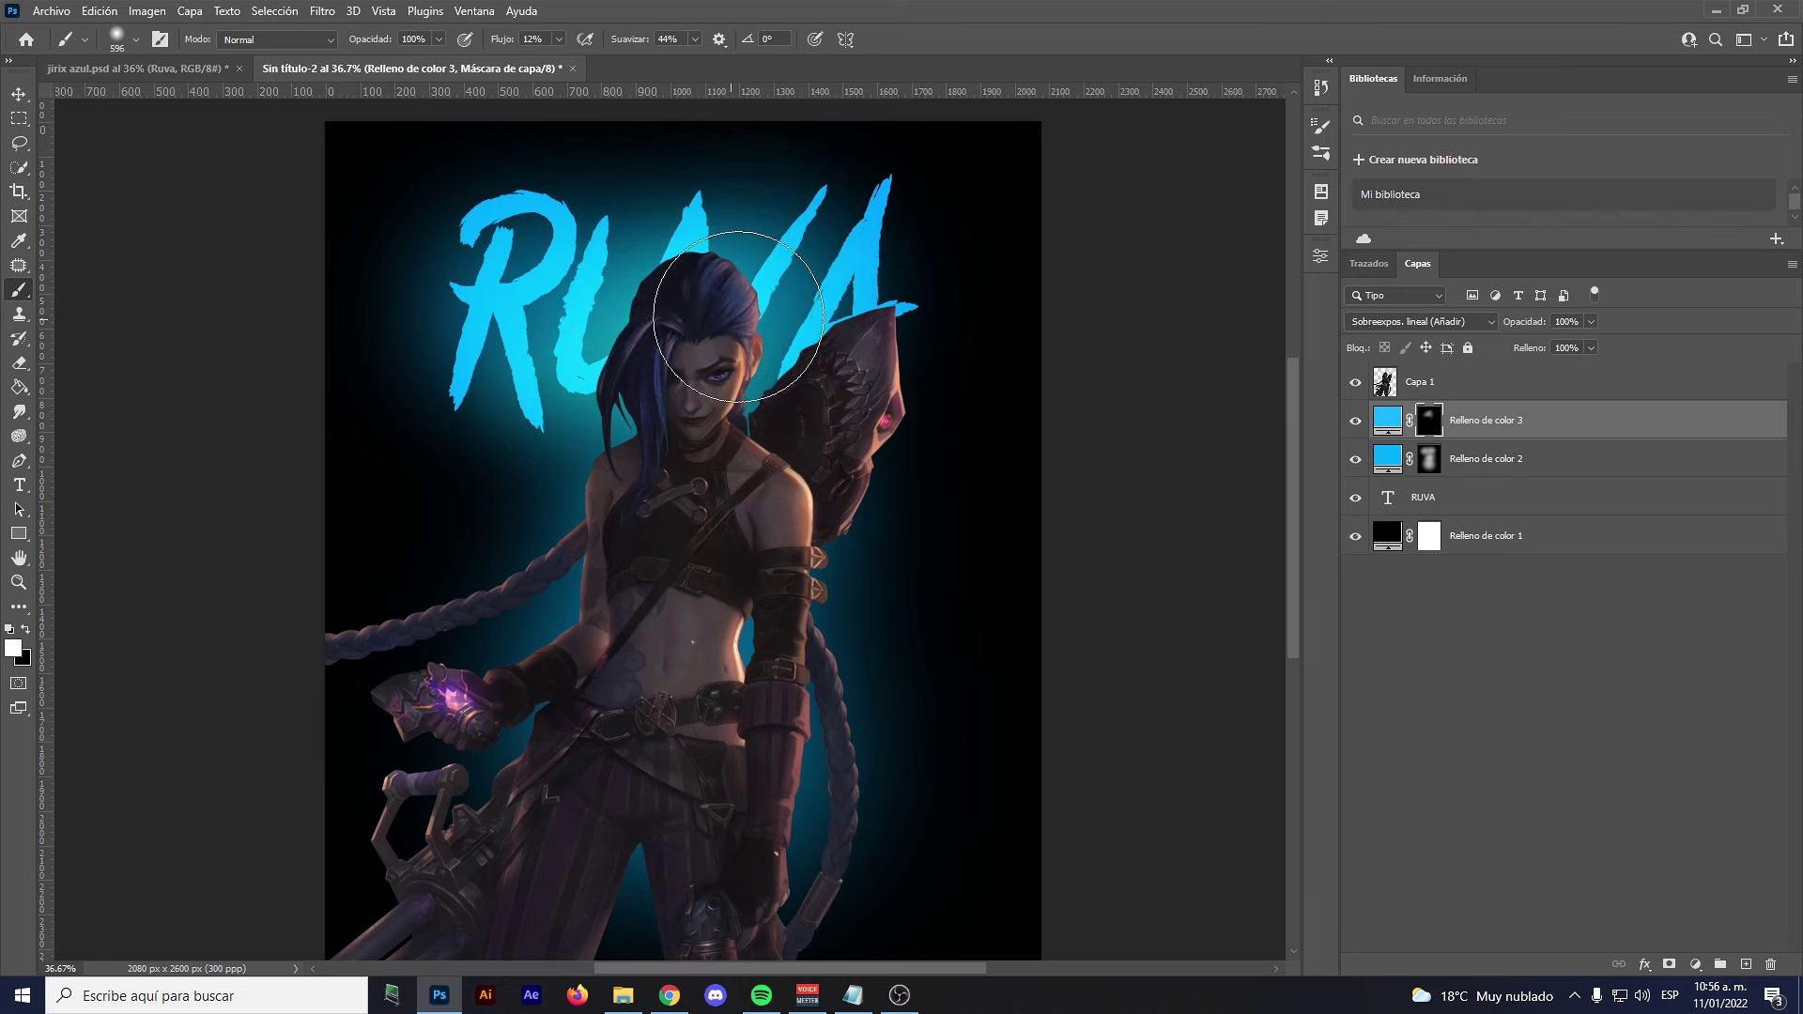
{"action": "scroll", "coordinate": [808, 312], "scroll_direction": "down", "scroll_amount": 2}
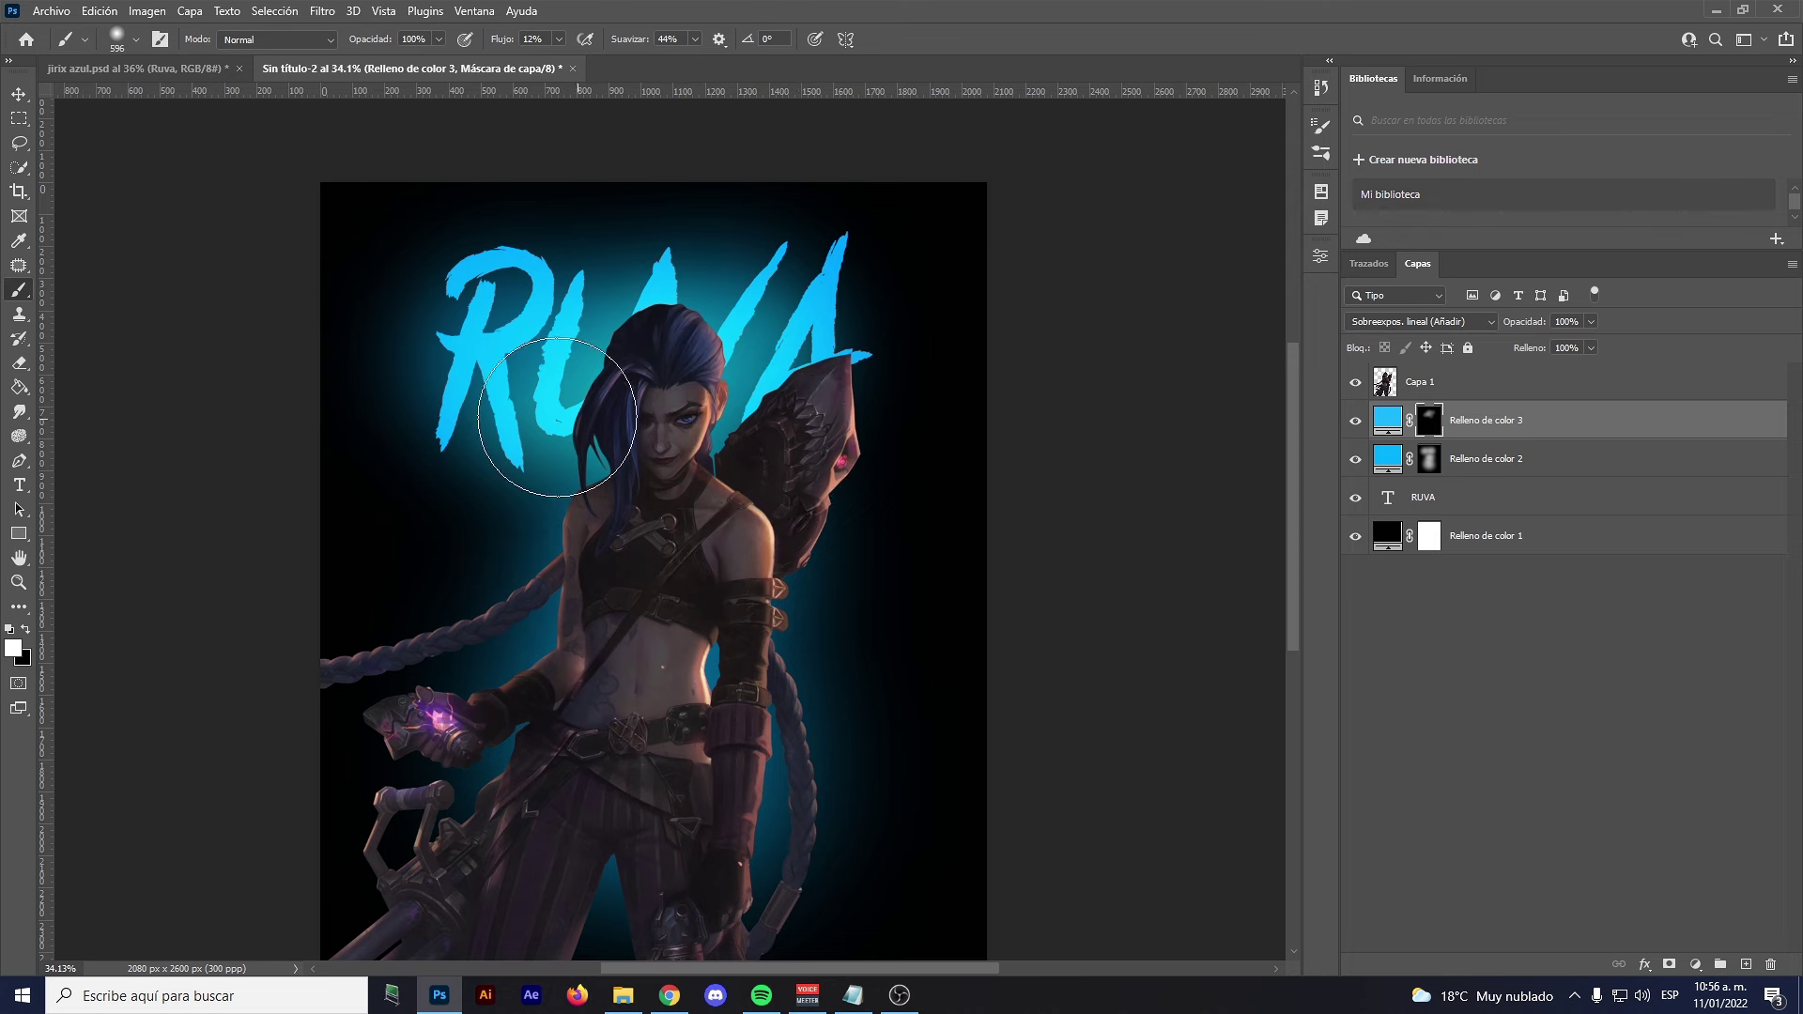
{"action": "scroll", "coordinate": [592, 361], "scroll_direction": "down", "scroll_amount": 1}
{"action": "scroll", "coordinate": [658, 376], "scroll_direction": "down", "scroll_amount": 2}
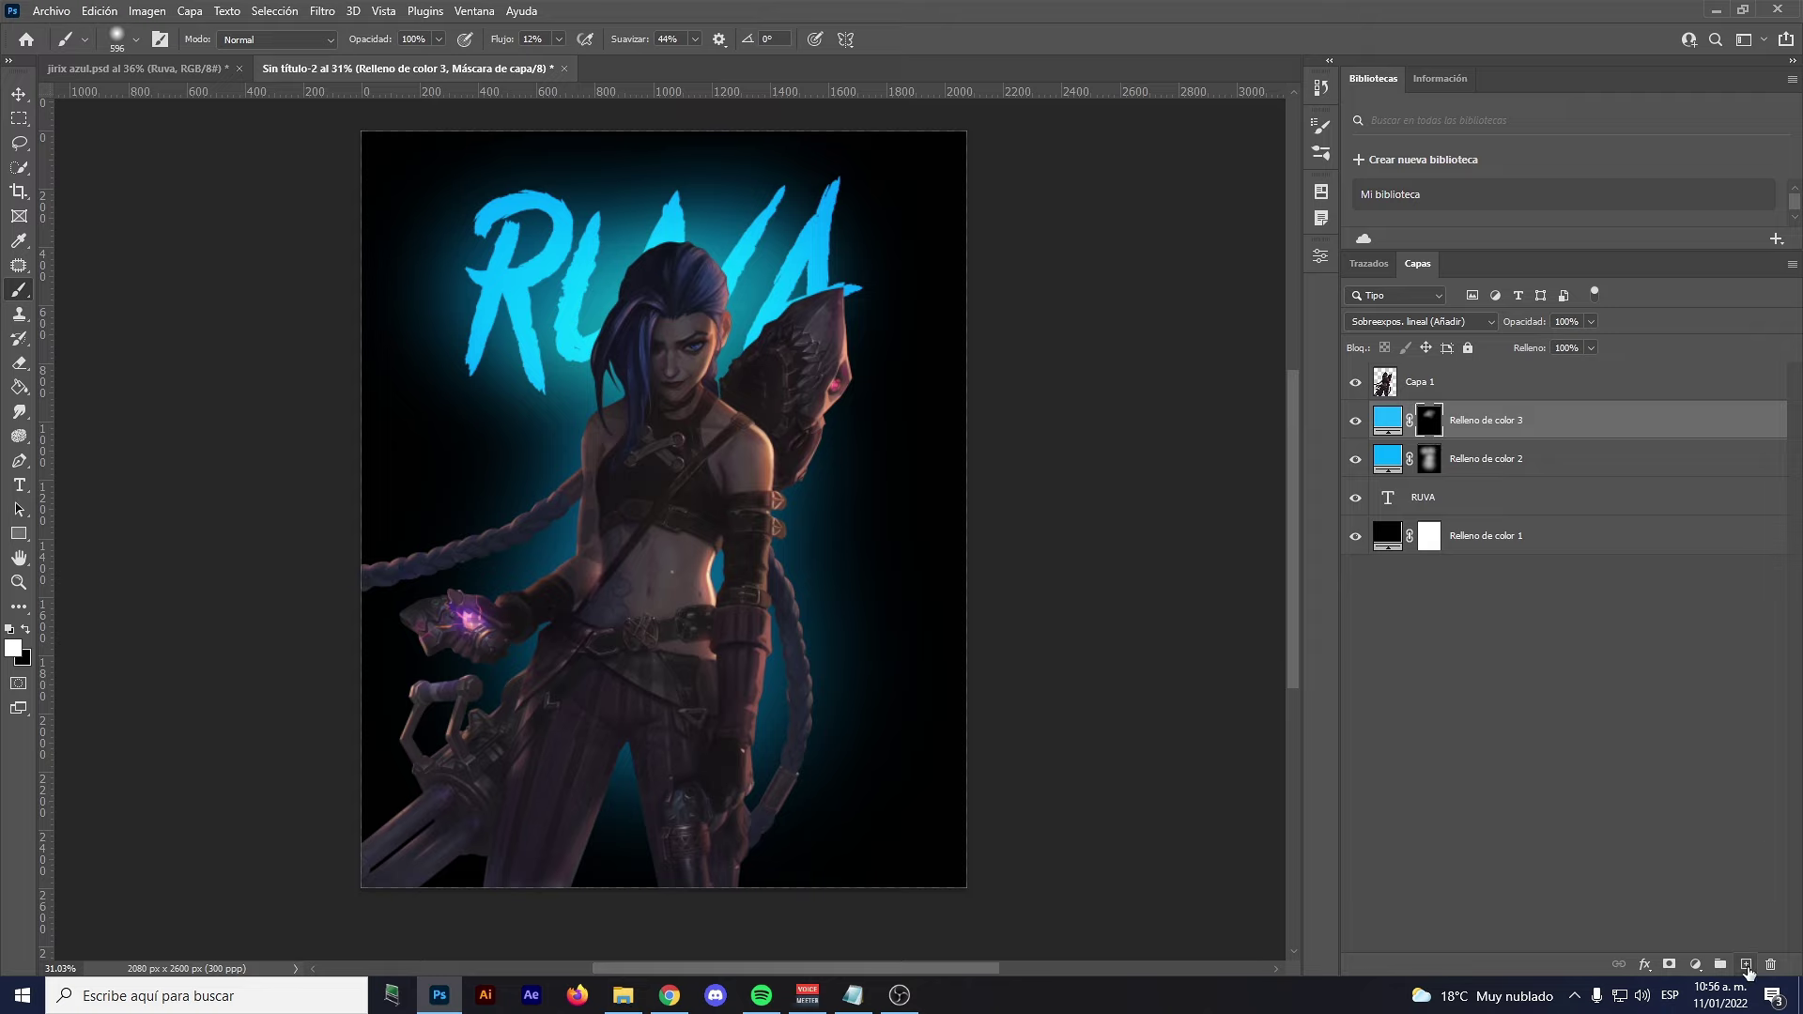
Add a new empty layer, Capa 2, and start importing brushes from a file
{"action": "left_click", "coordinate": [1746, 966]}
{"action": "right_click", "coordinate": [514, 418]}
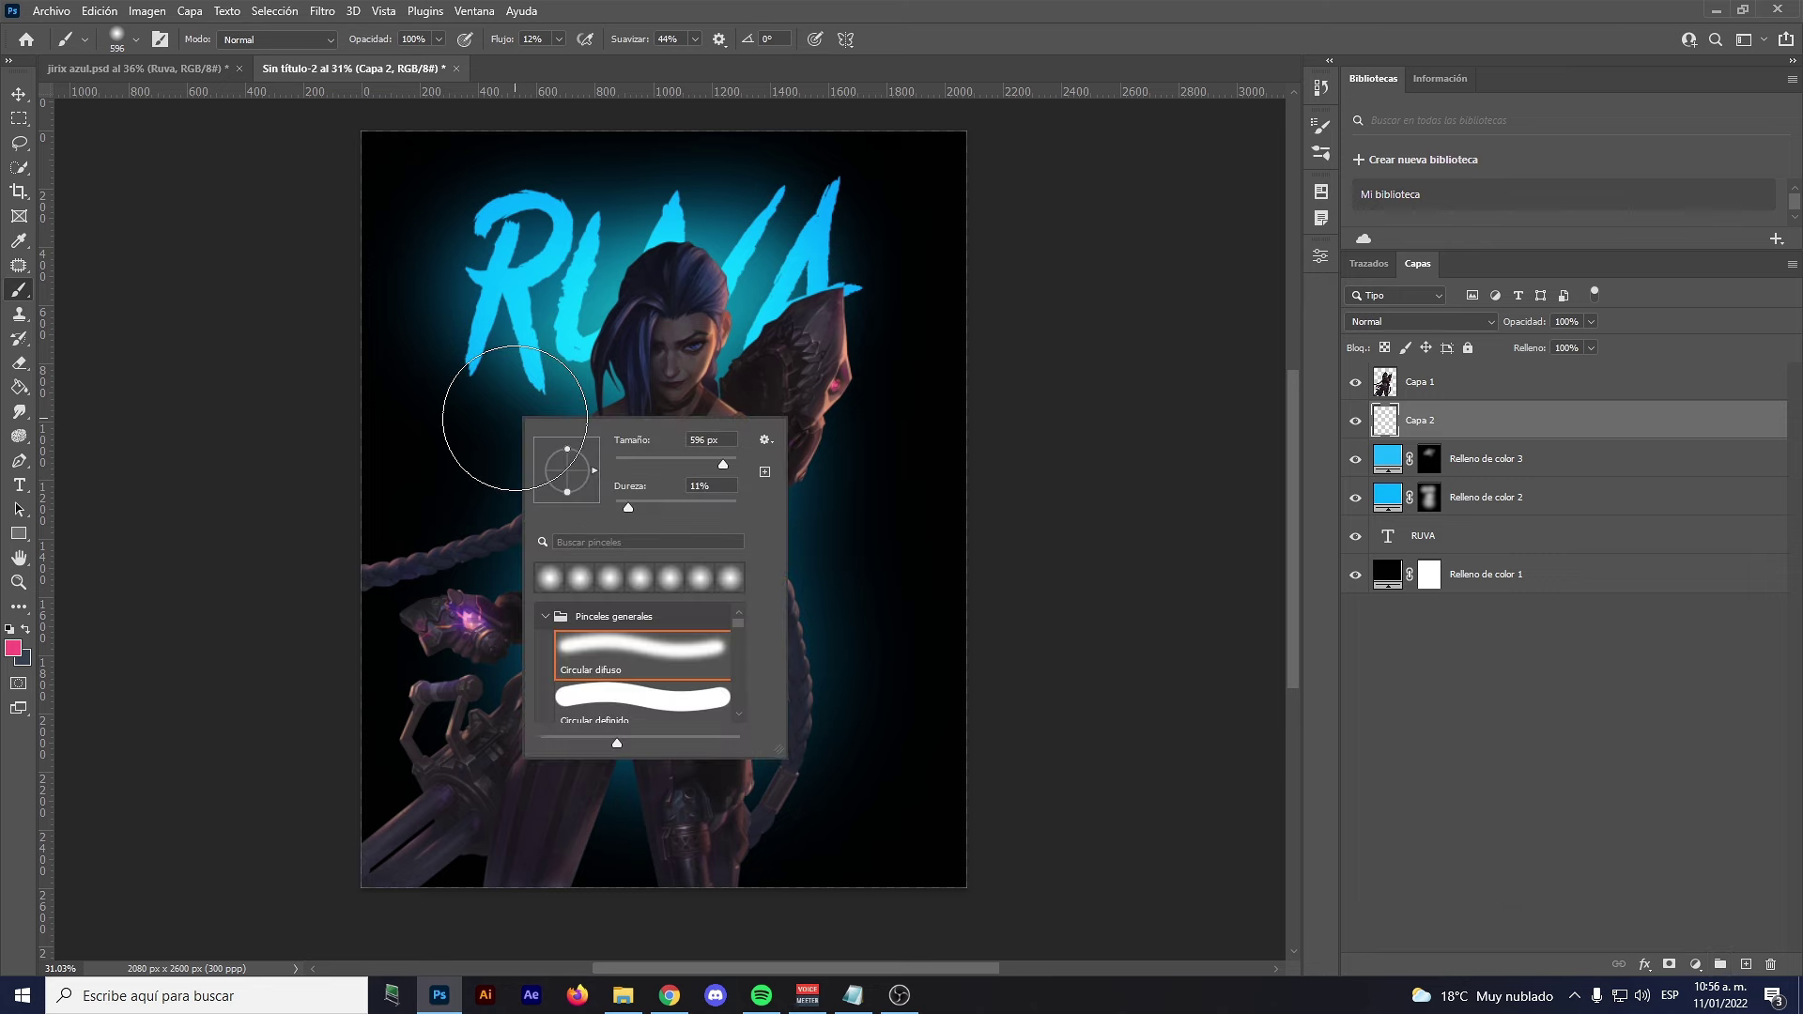
{"action": "left_click", "coordinate": [764, 441]}
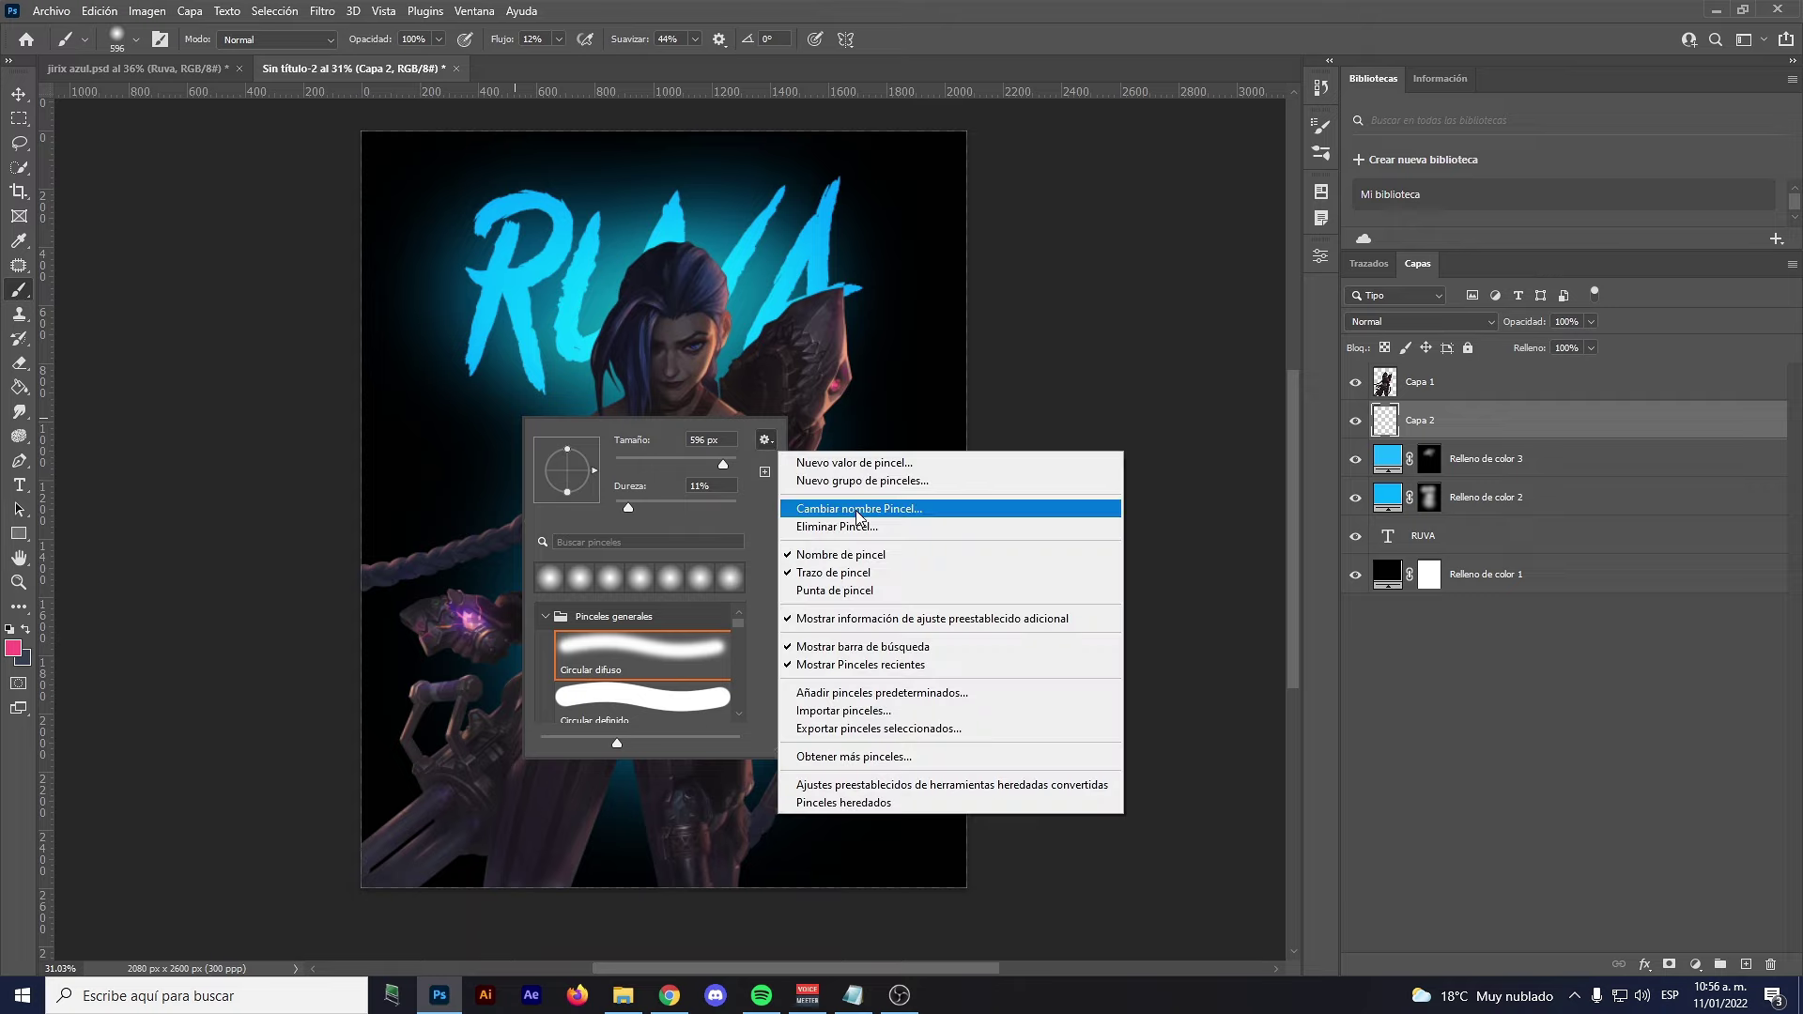
{"action": "left_click", "coordinate": [831, 714]}
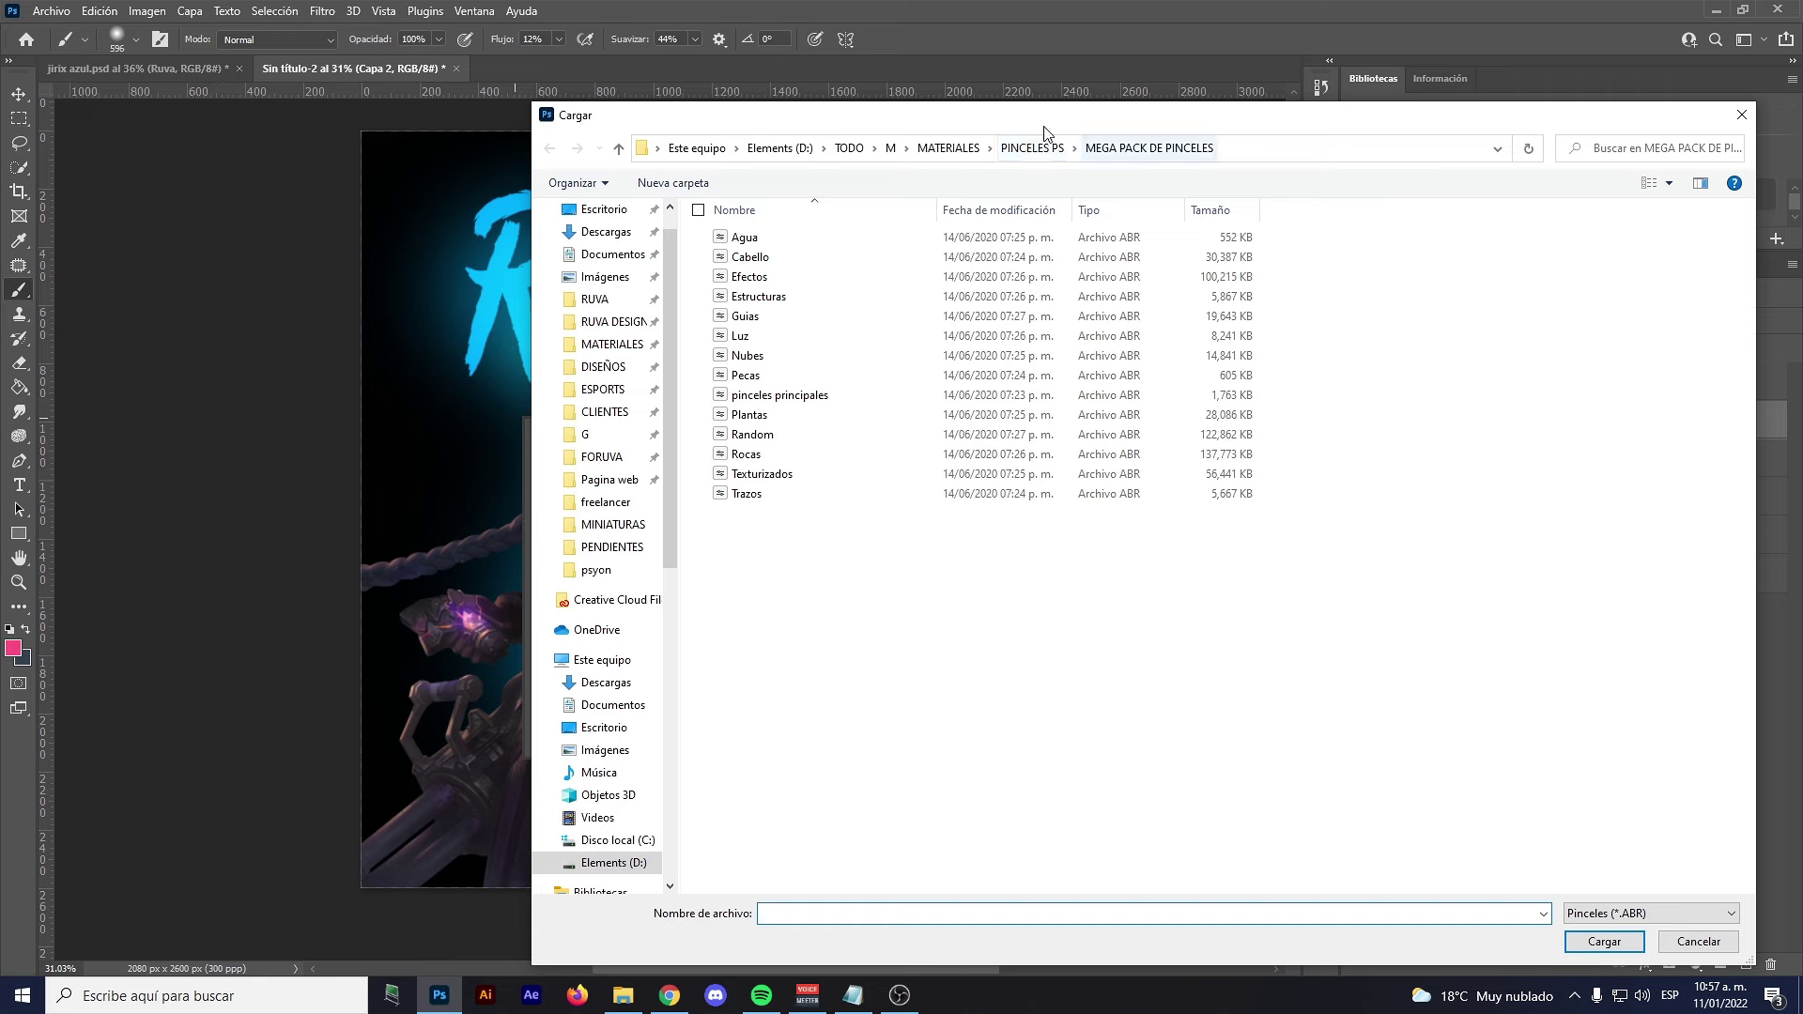
Load Nubes.abr from the PINCELES PS > MEGA PACK DE PINCELES folder
{"action": "left_click", "coordinate": [1030, 150]}
{"action": "double_click", "coordinate": [756, 257]}
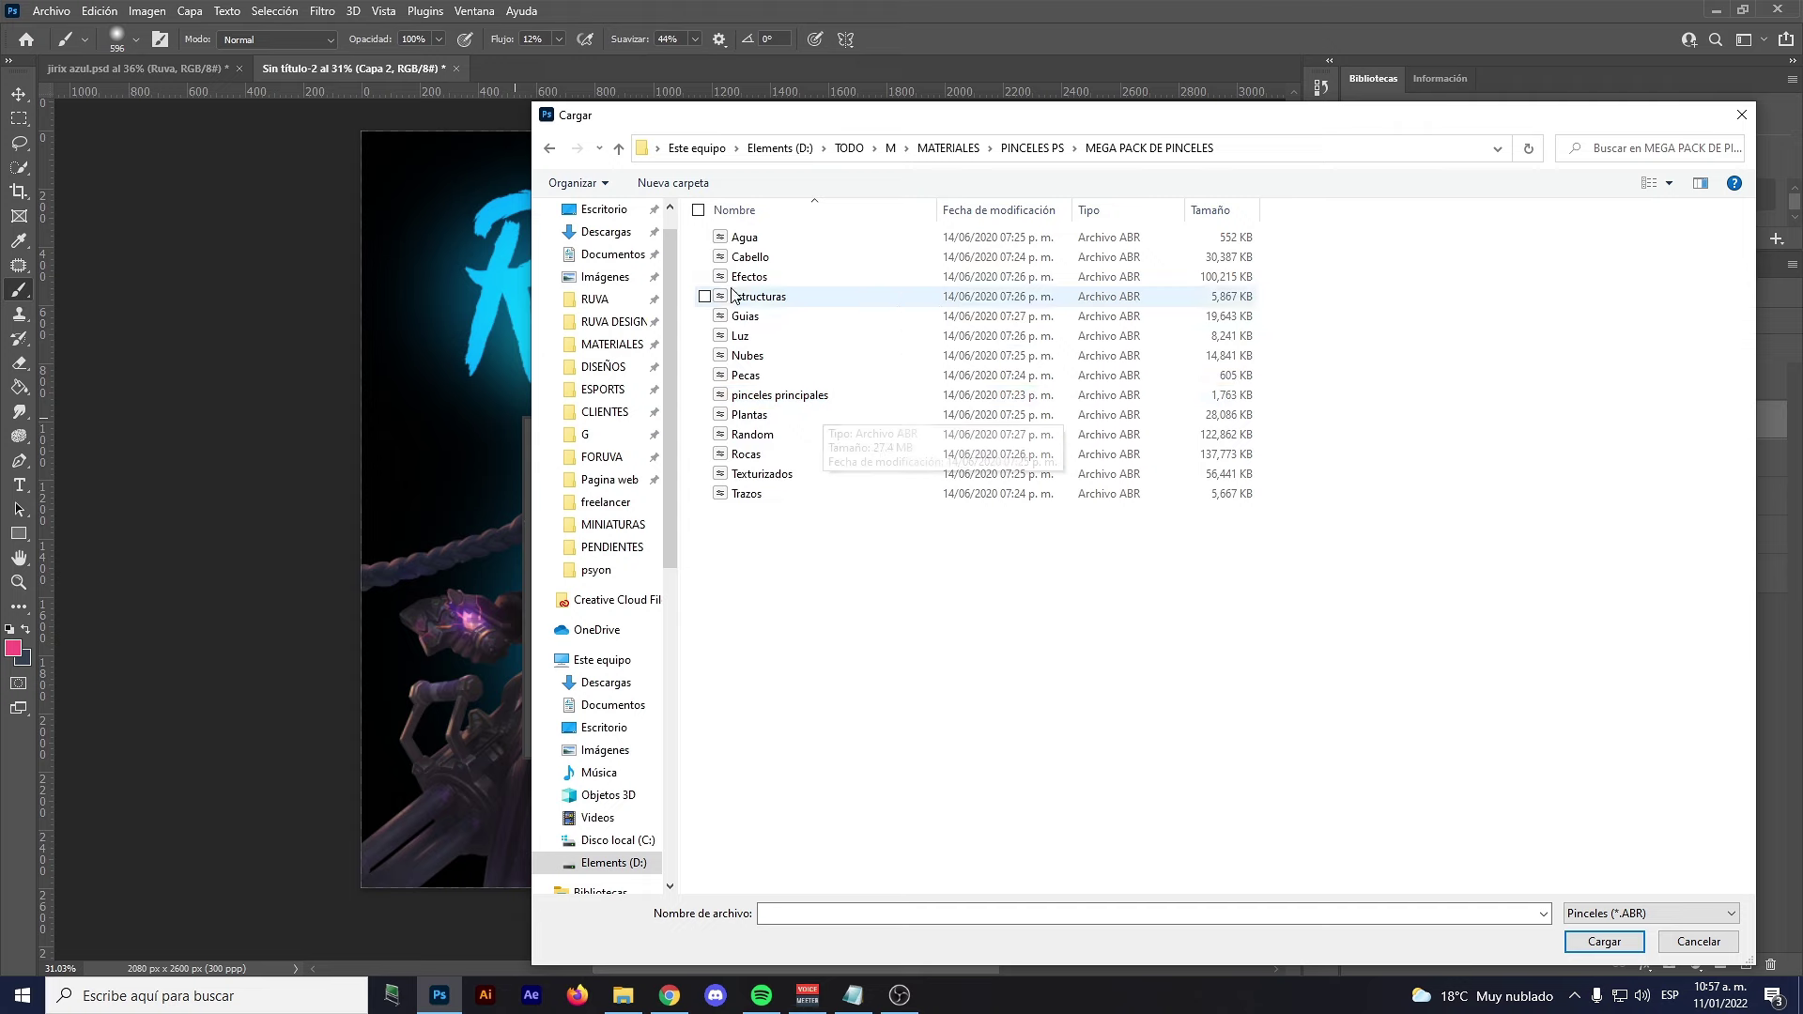
{"action": "left_click", "coordinate": [1032, 147]}
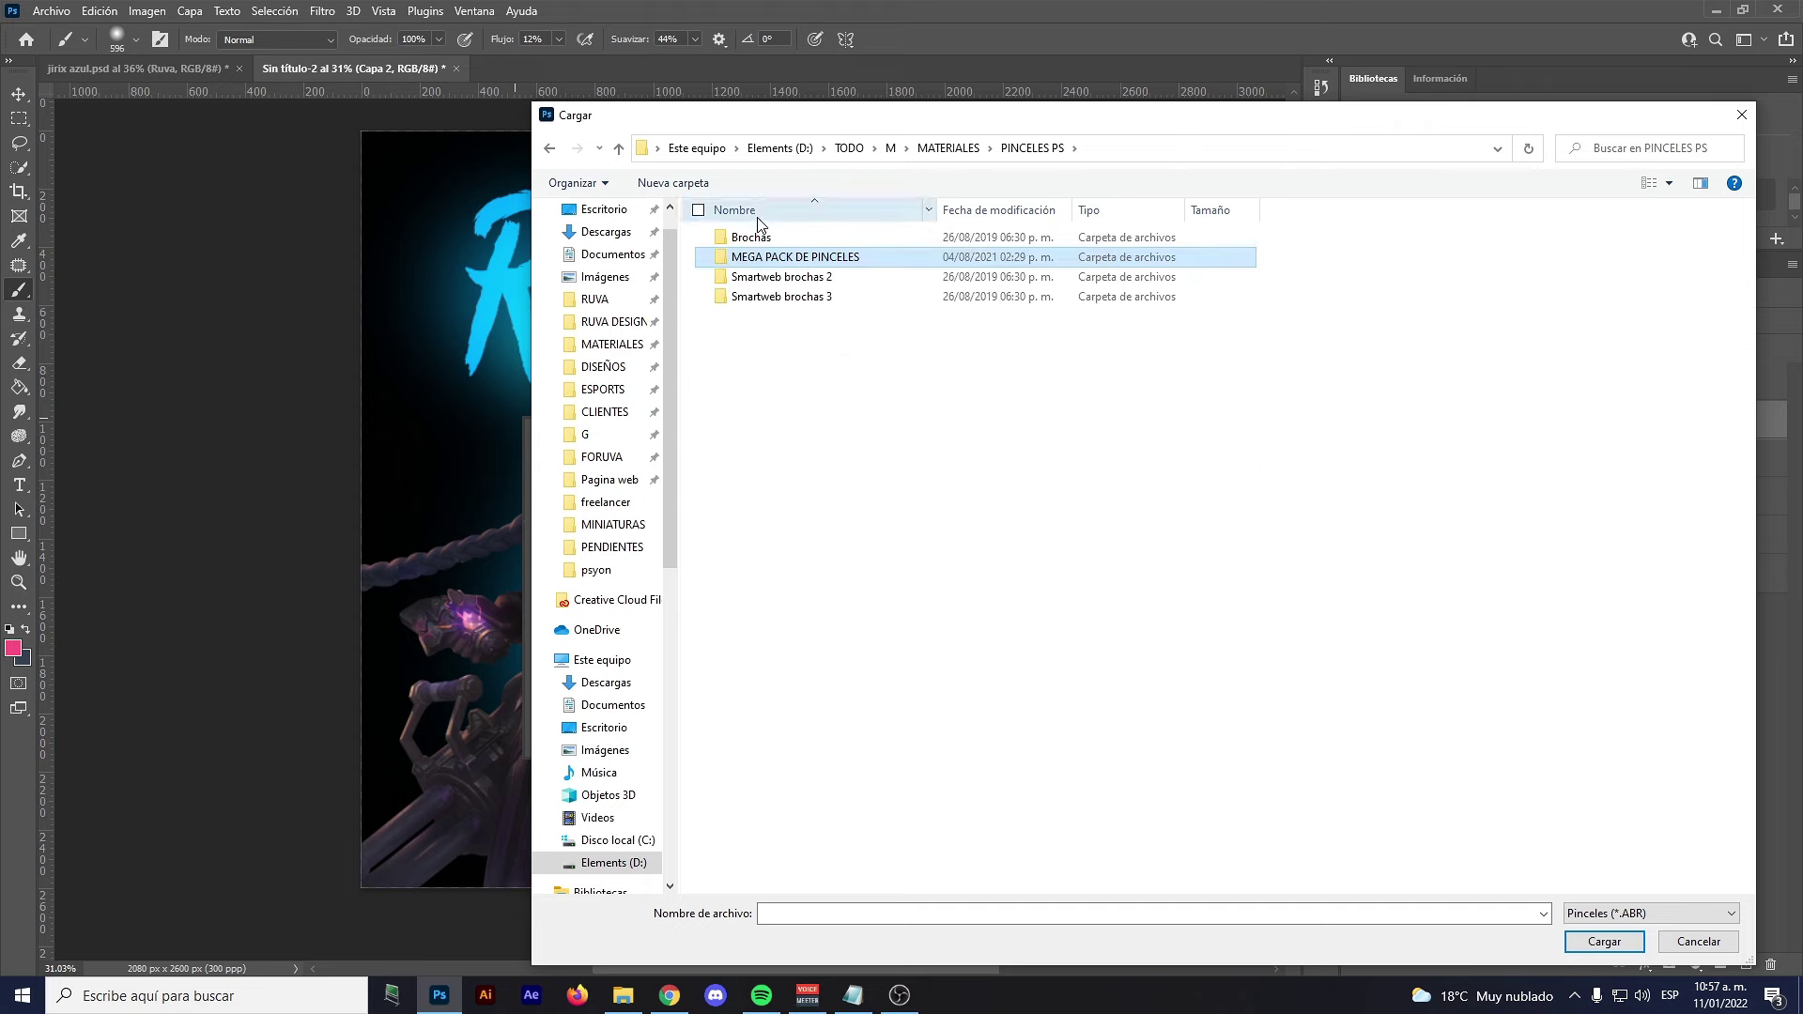
{"action": "double_click", "coordinate": [828, 258]}
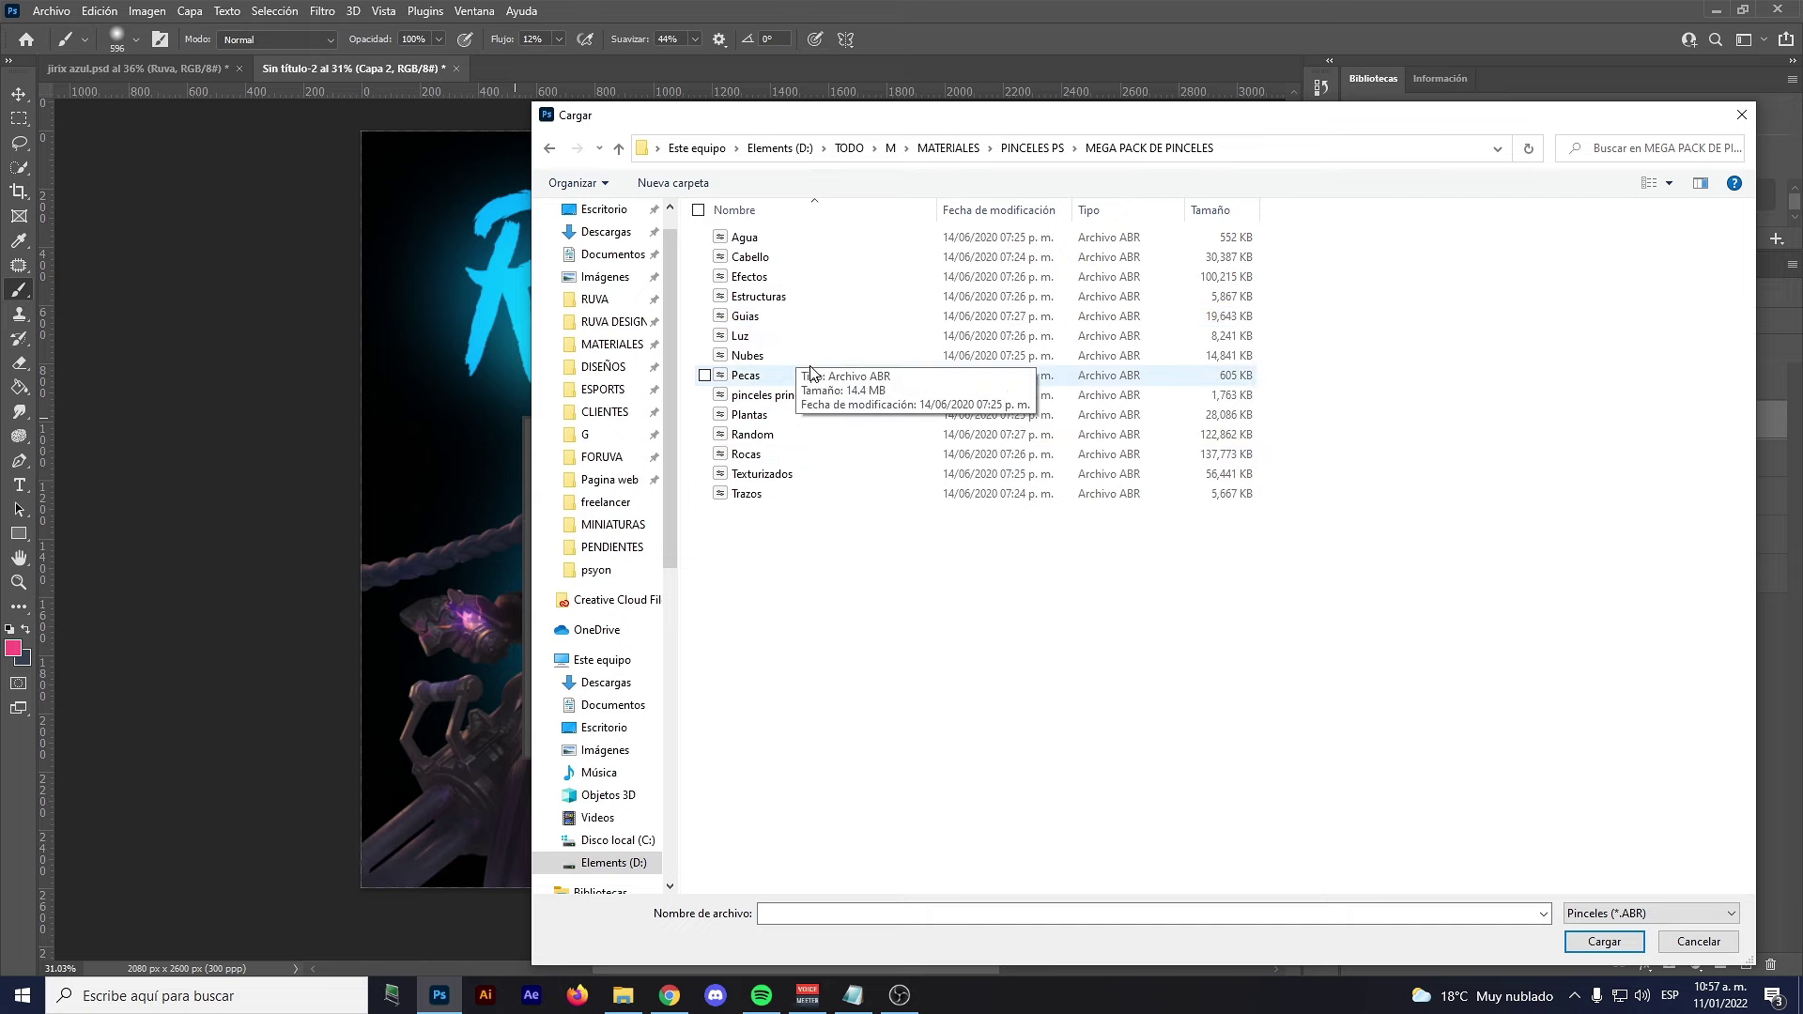
{"action": "left_click", "coordinate": [763, 360]}
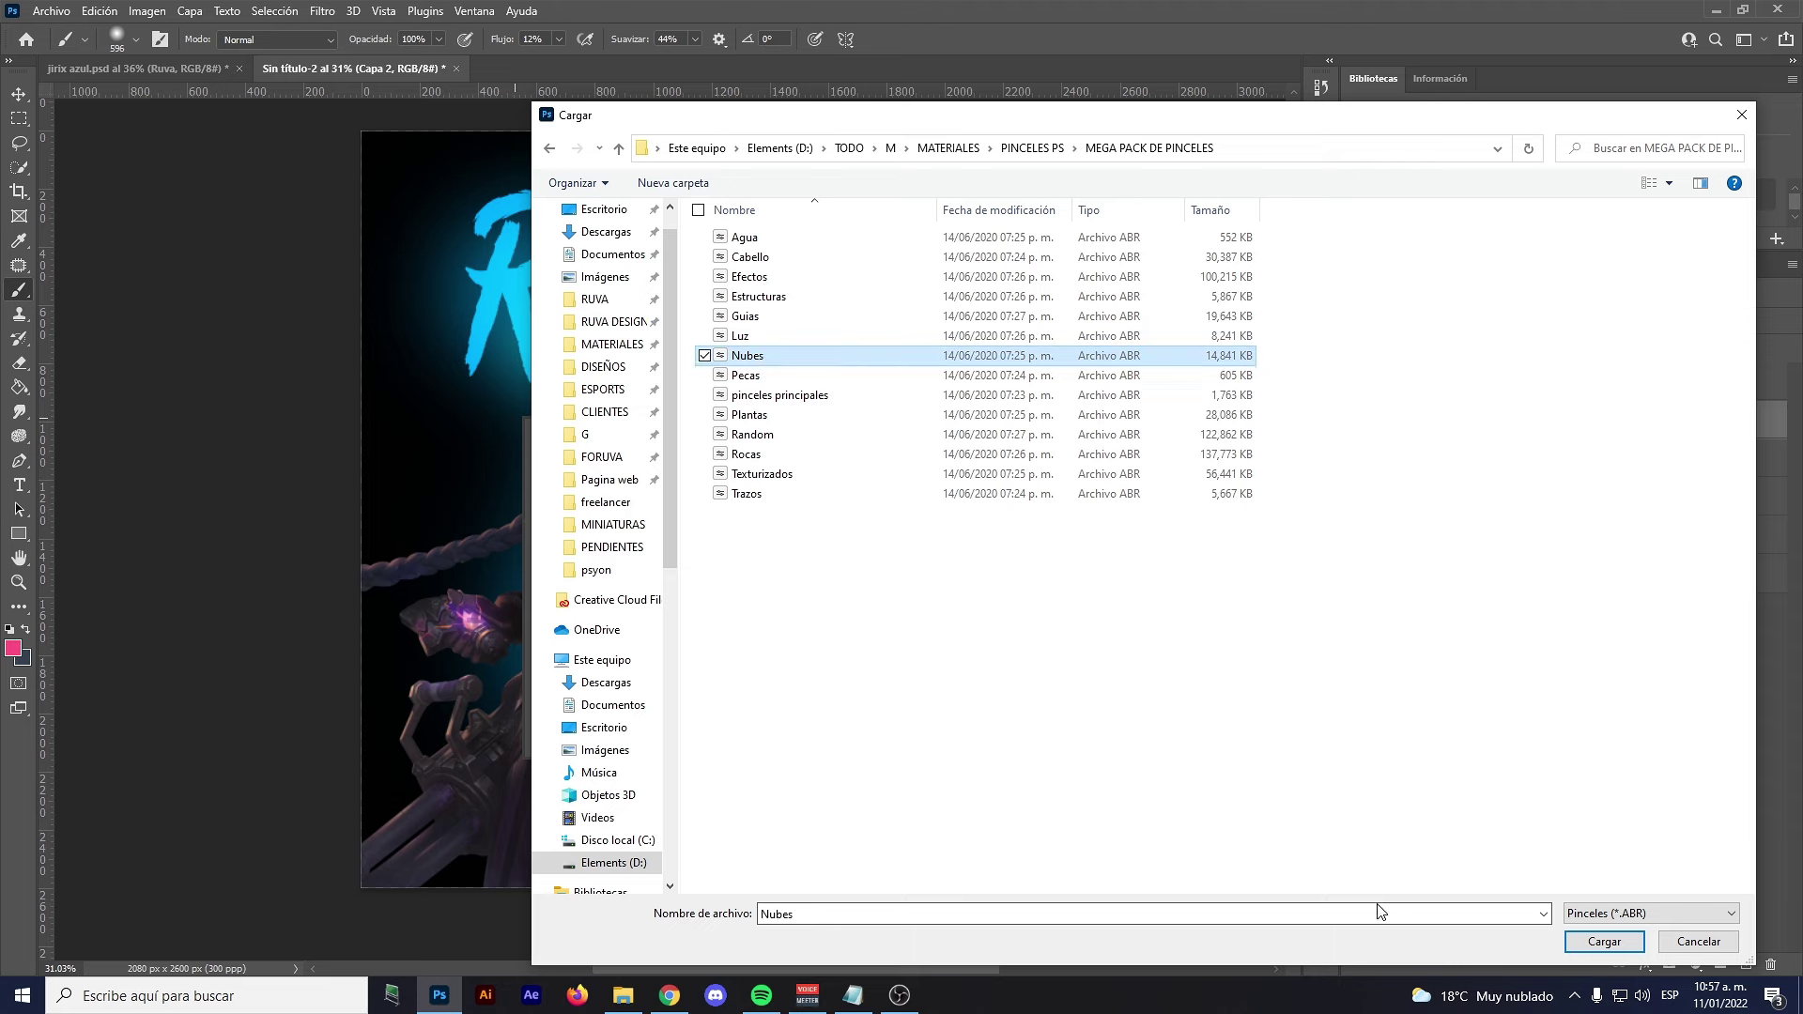
{"action": "left_click", "coordinate": [1604, 941]}
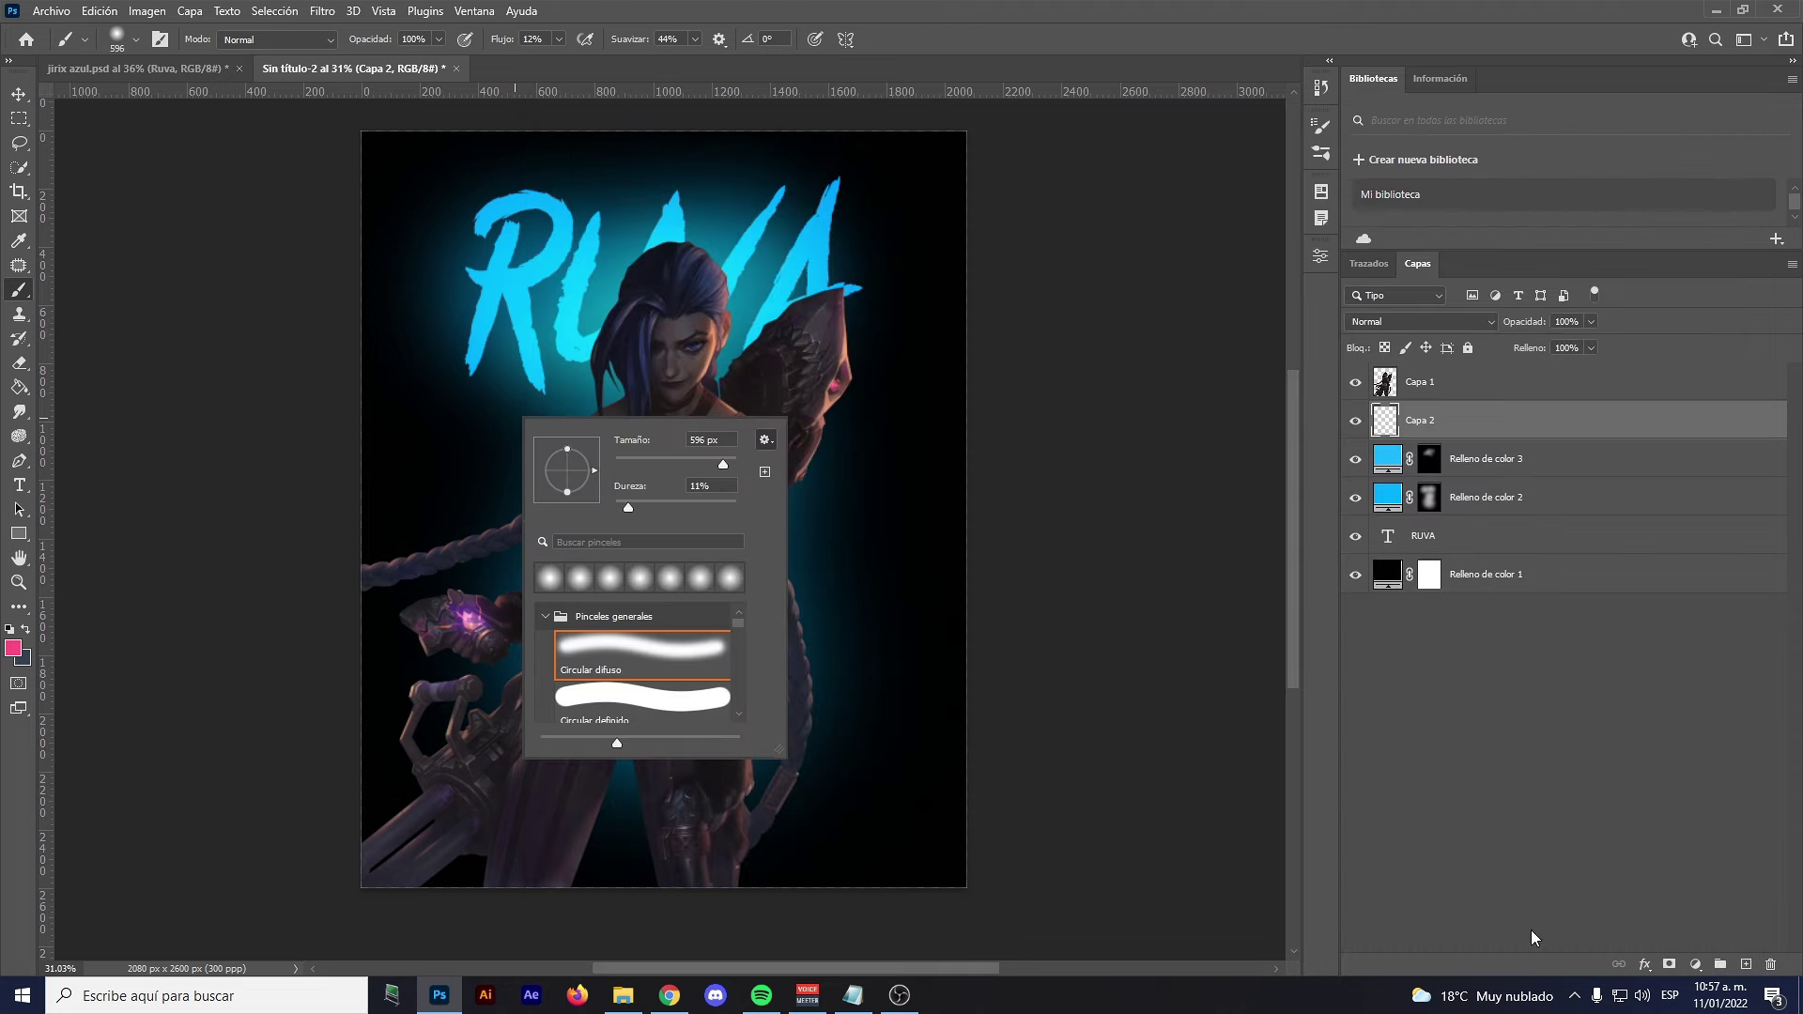
Select the yyish-cloud_02 brush from the Nubes 2 group and enlarge it
{"action": "left_click", "coordinate": [546, 617]}
{"action": "left_click_drag", "start_coordinate": [738, 627], "coordinate": [734, 728]}
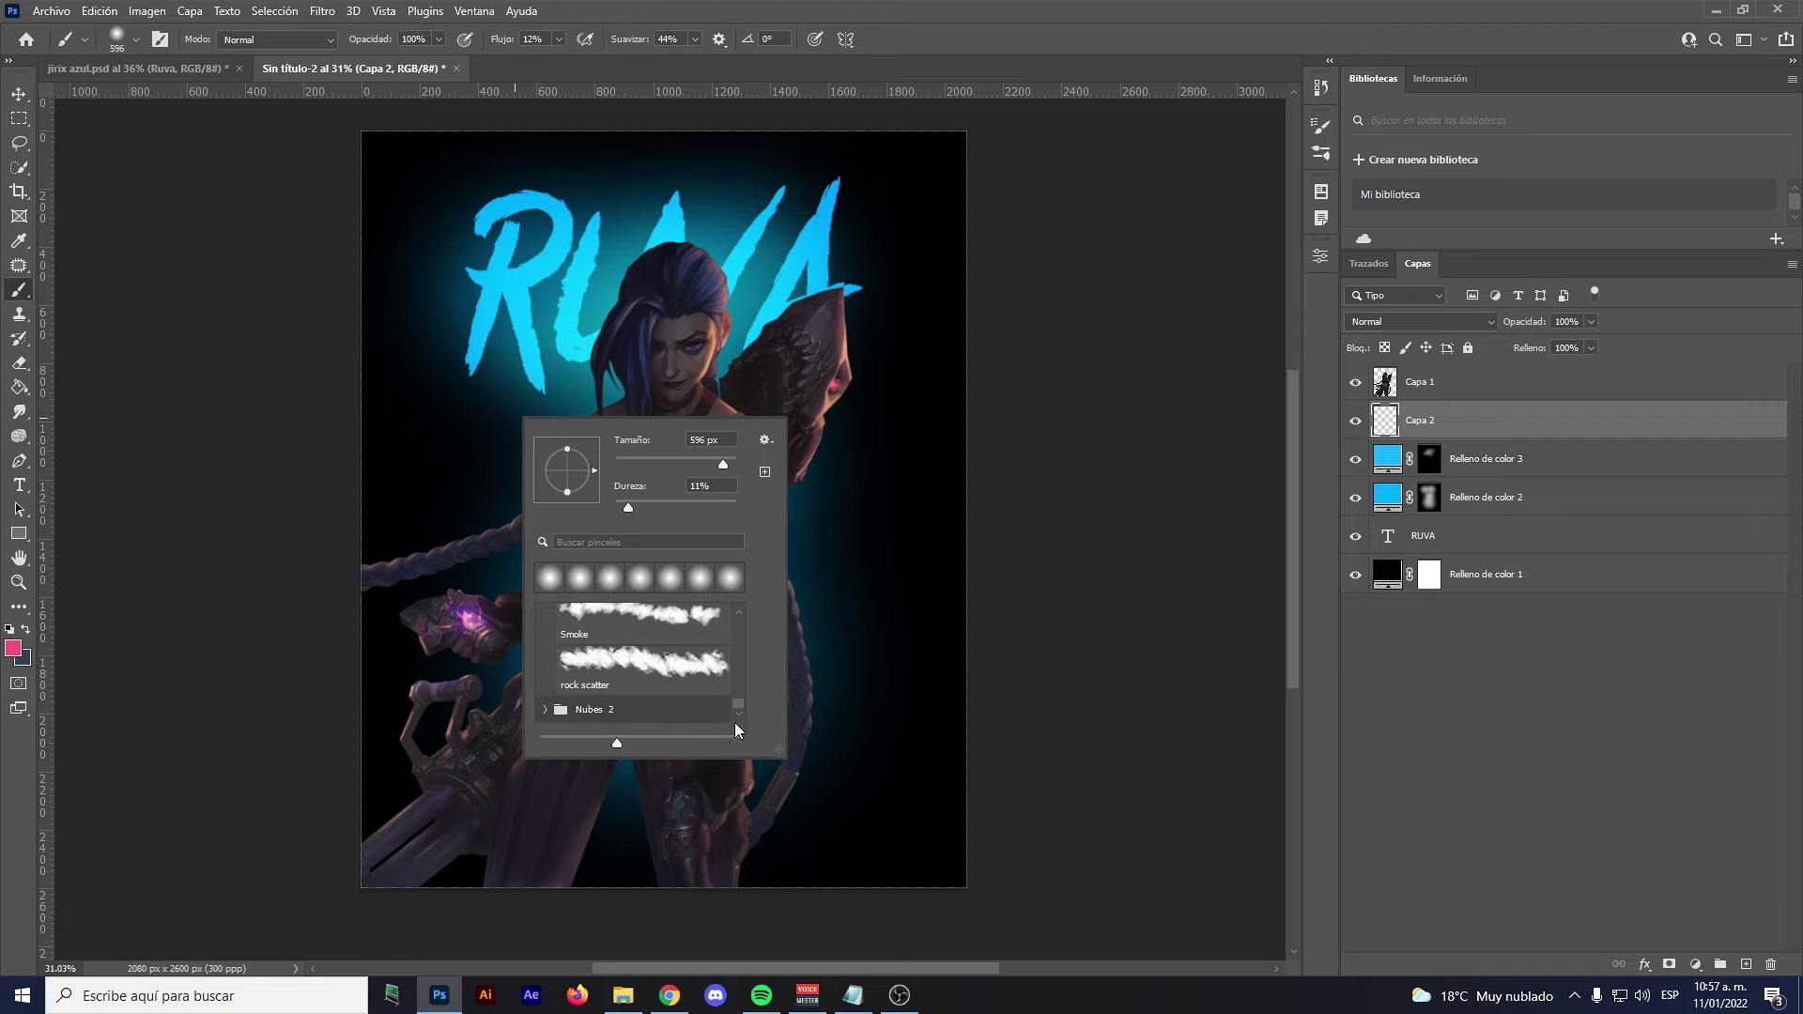
{"action": "left_click", "coordinate": [545, 709]}
{"action": "scroll", "coordinate": [657, 676], "scroll_direction": "down", "scroll_amount": 2}
{"action": "left_click", "coordinate": [665, 679]}
{"action": "scroll", "coordinate": [666, 679], "scroll_direction": "down", "scroll_amount": 2}
{"action": "scroll", "coordinate": [666, 679], "scroll_direction": "down", "scroll_amount": 2}
{"action": "left_click", "coordinate": [616, 643]}
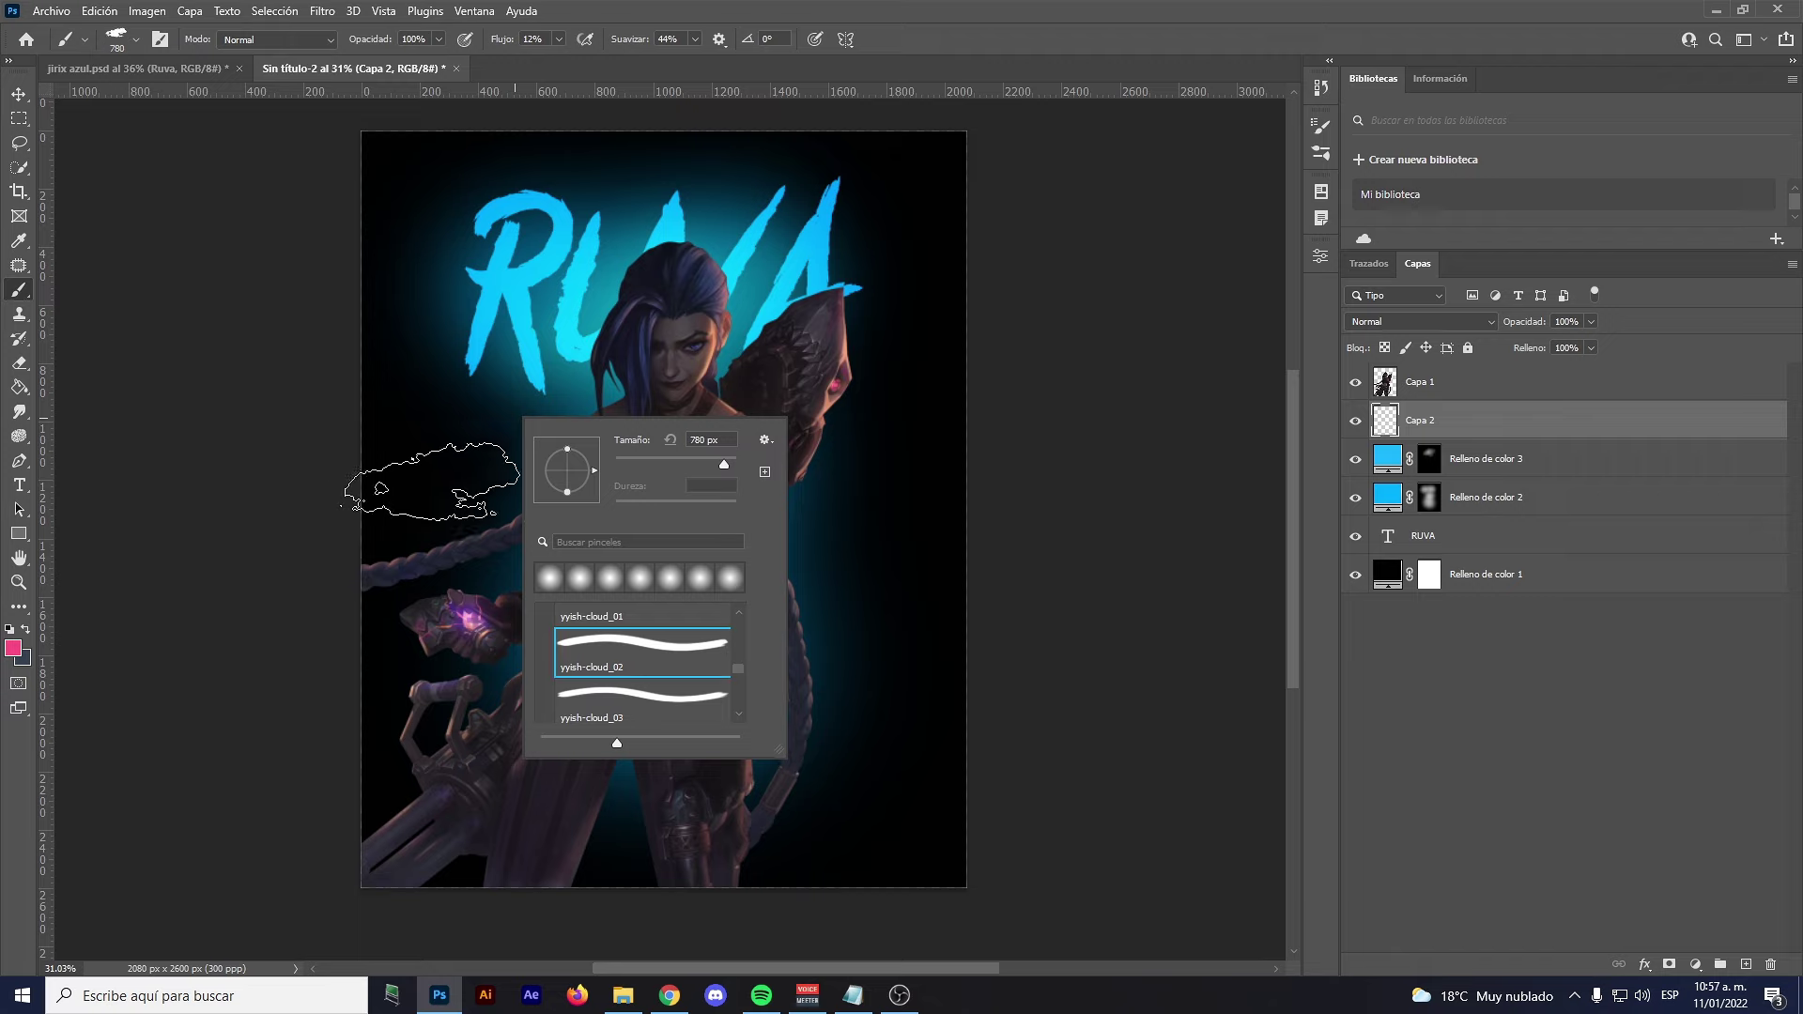
{"action": "key", "text": "Return"}
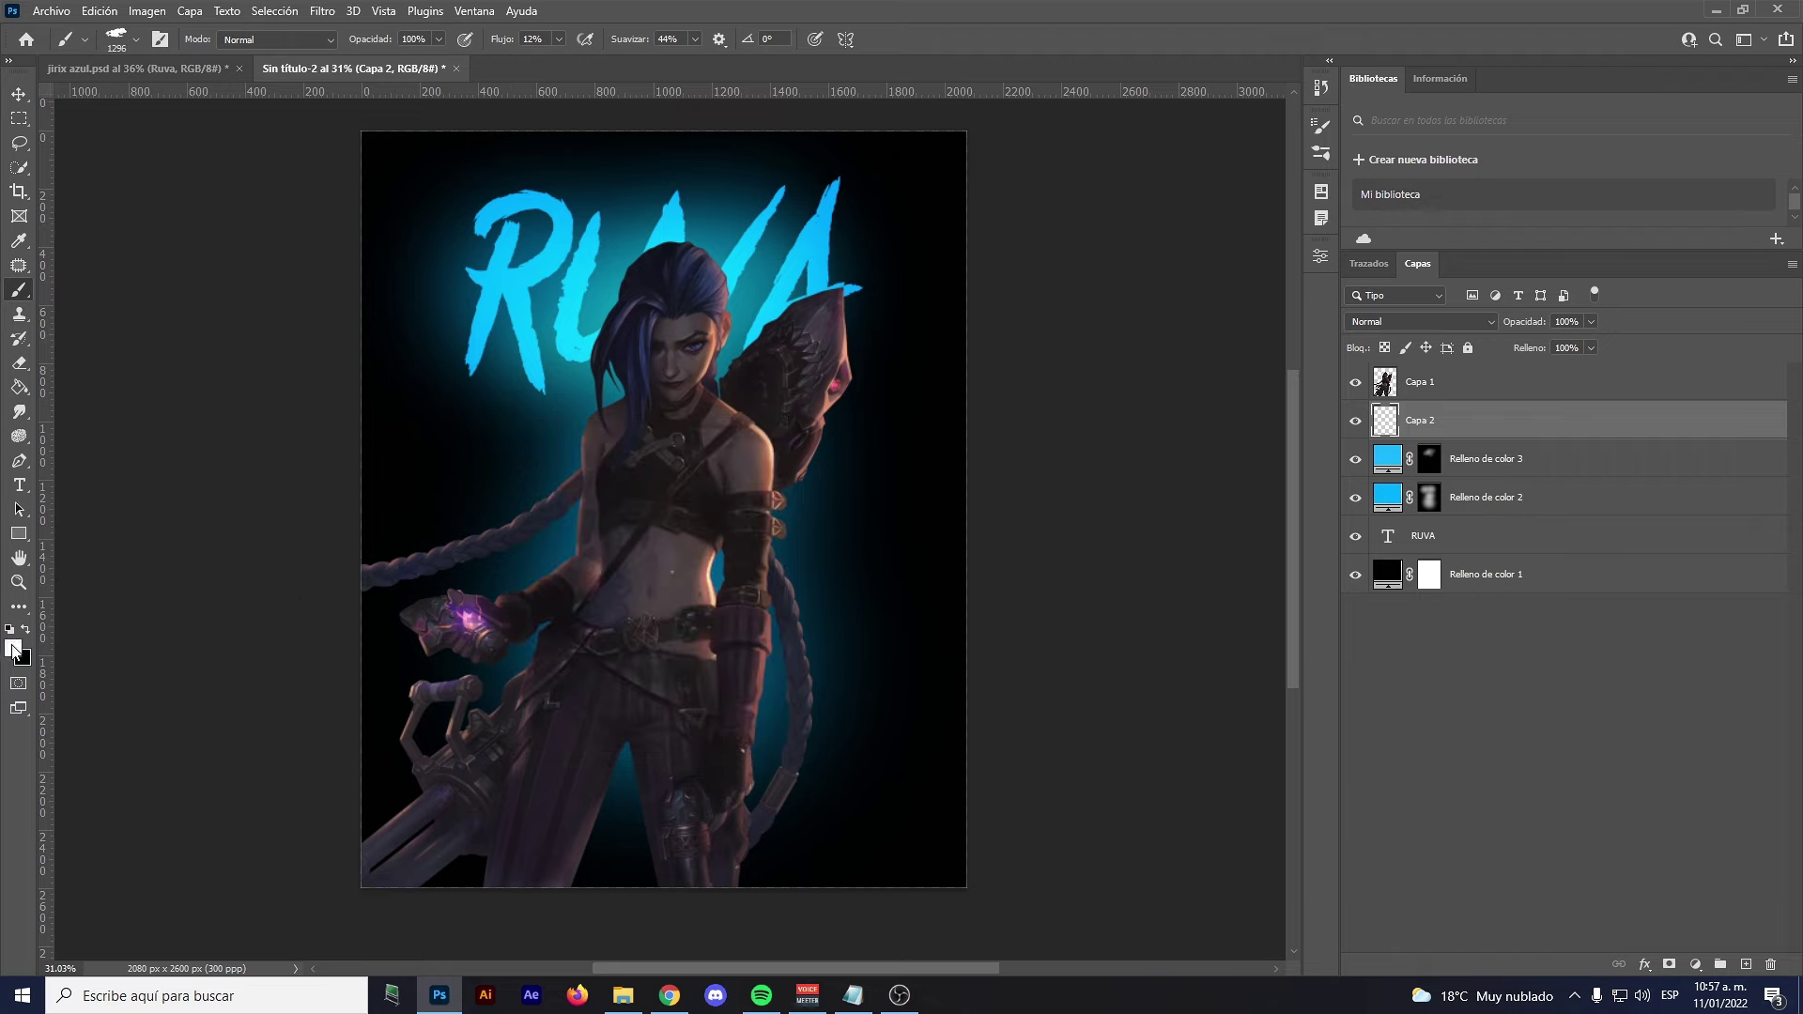
{"action": "left_click_drag", "start_coordinate": [756, 554], "coordinate": [808, 554]}
Stamp soft clouds across the lower left of Capa 2, undoing the right-side stamp
{"action": "left_click_drag", "start_coordinate": [413, 676], "coordinate": [489, 677]}
{"action": "left_click", "coordinate": [329, 779]}
{"action": "left_click", "coordinate": [986, 615]}
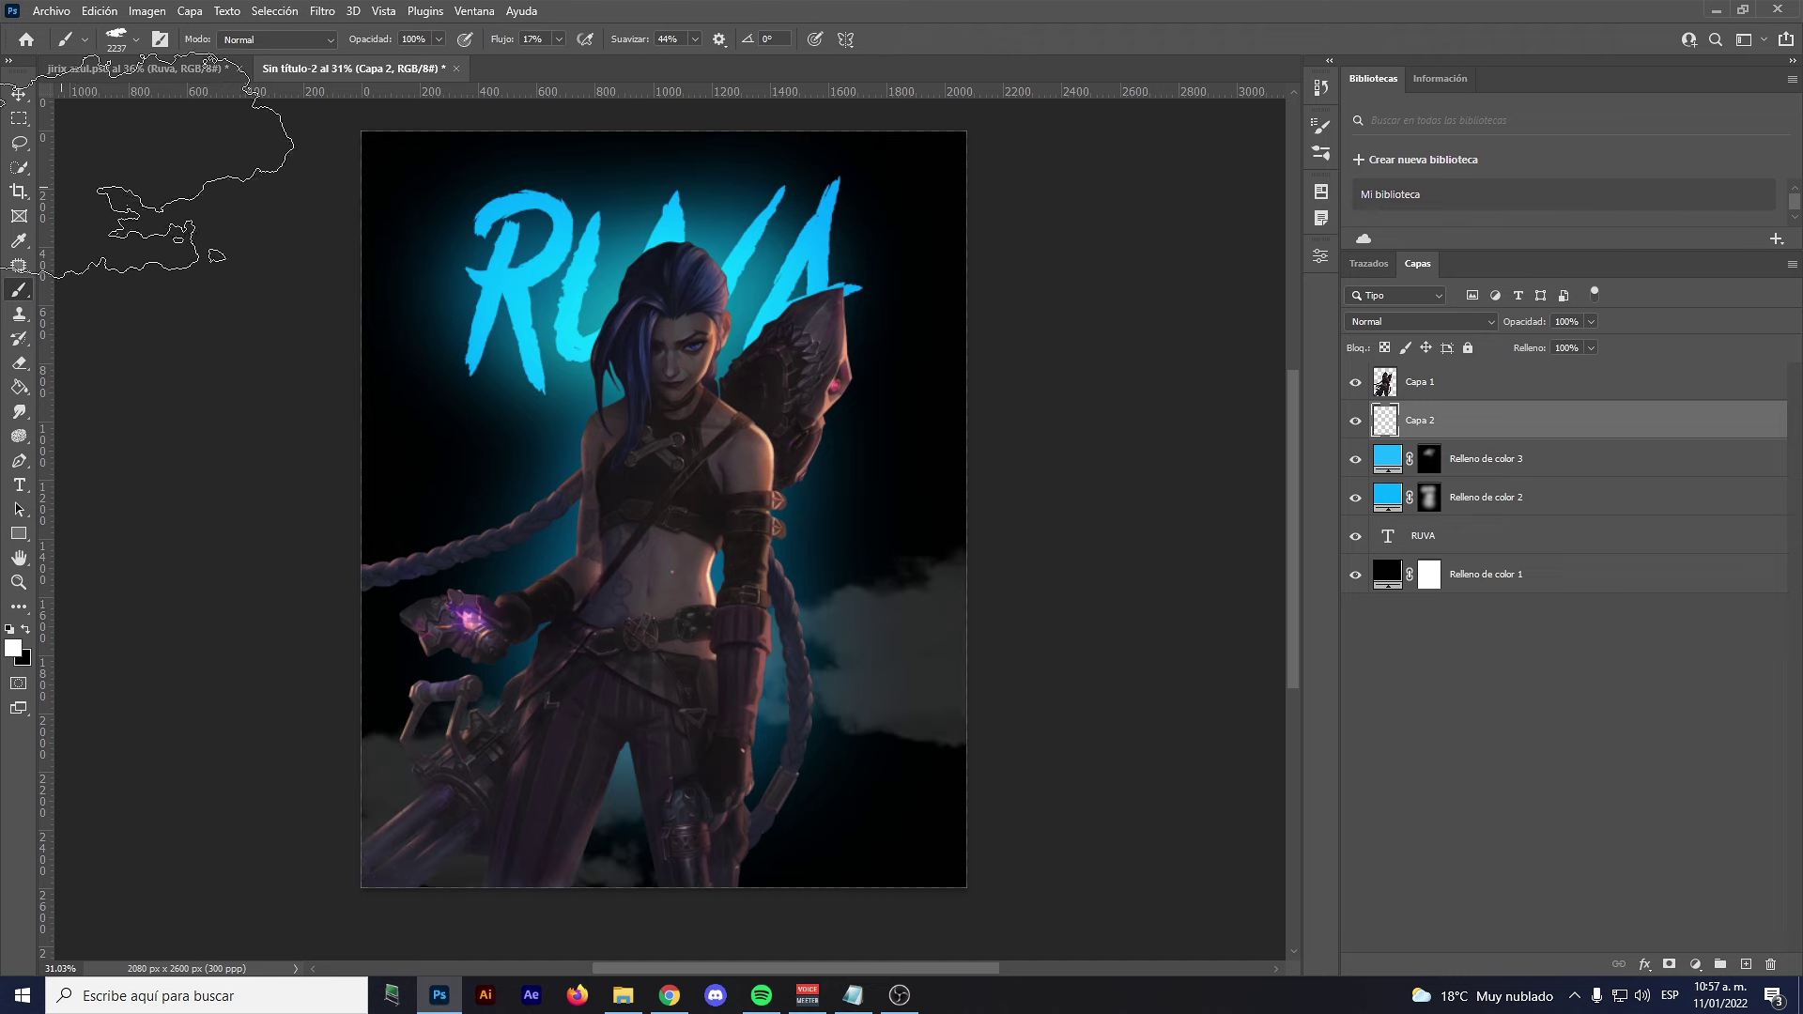
{"action": "key", "text": "ctrl+z"}
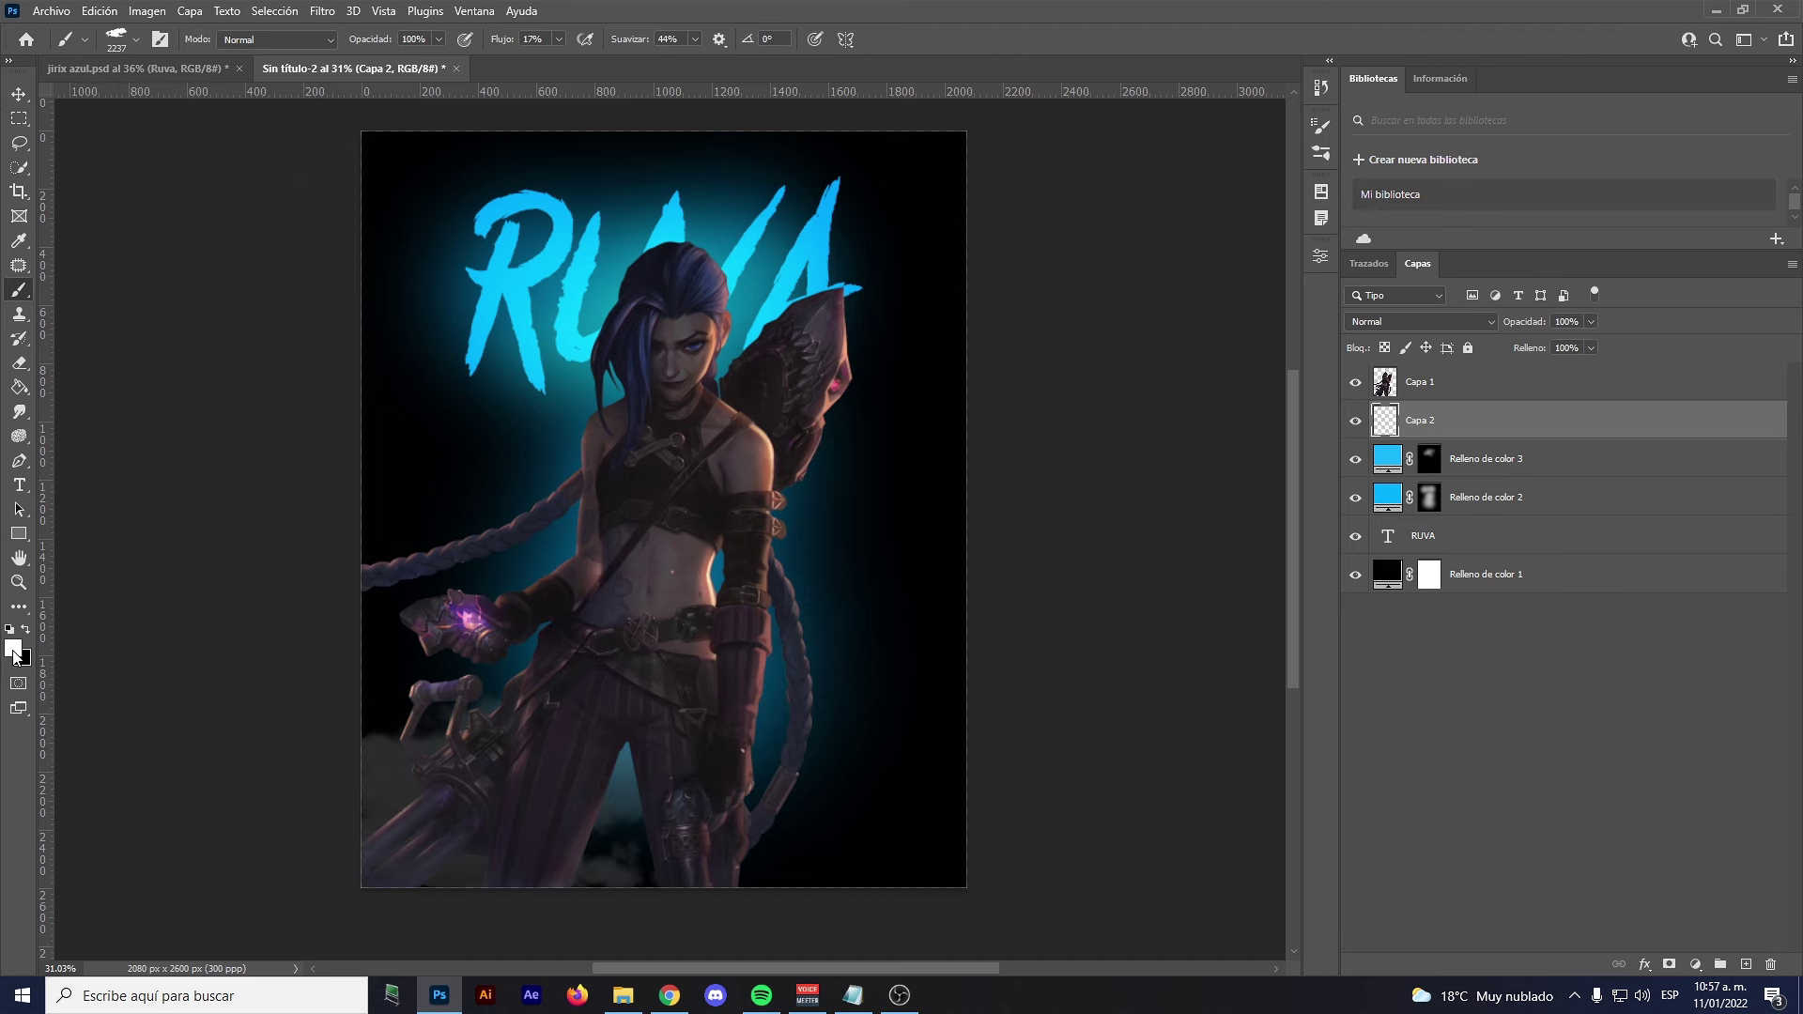
Set the foreground colour to white, then stamp and undo another right-side cloud
{"action": "left_click", "coordinate": [14, 652]}
{"action": "right_click", "coordinate": [883, 519]}
{"action": "left_click", "coordinate": [1634, 317]}
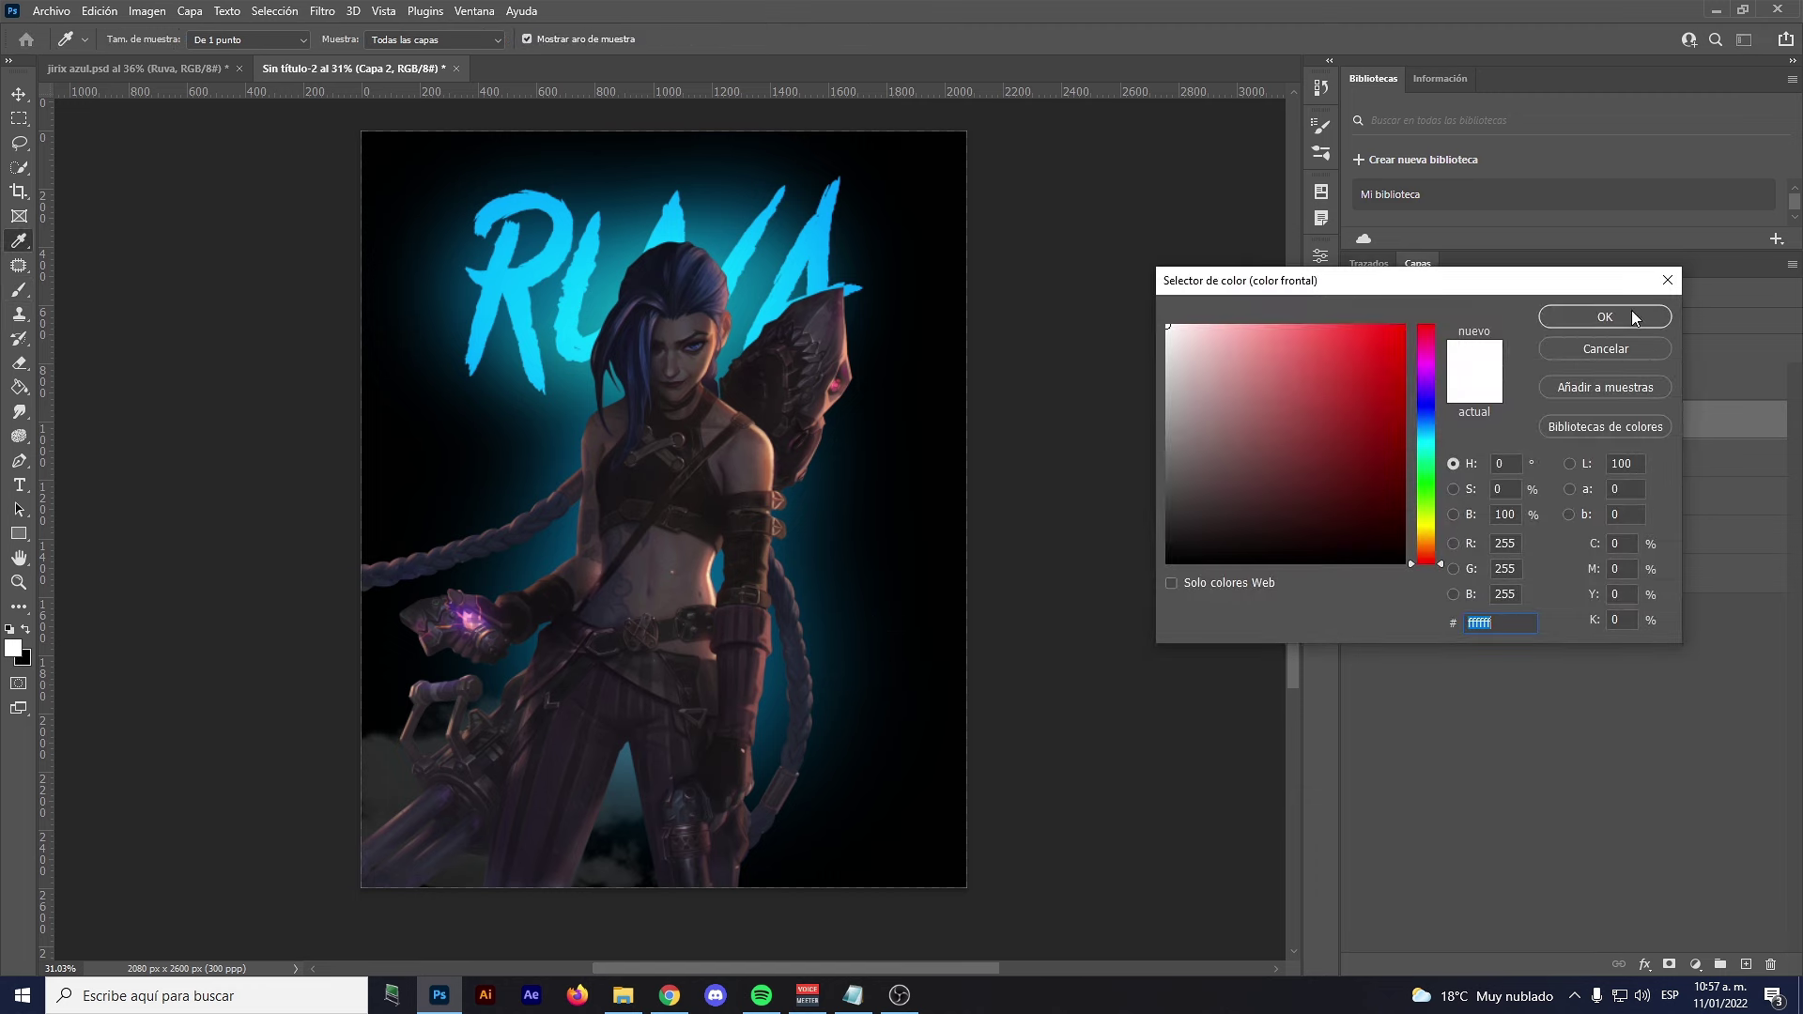
{"action": "left_click", "coordinate": [1567, 320]}
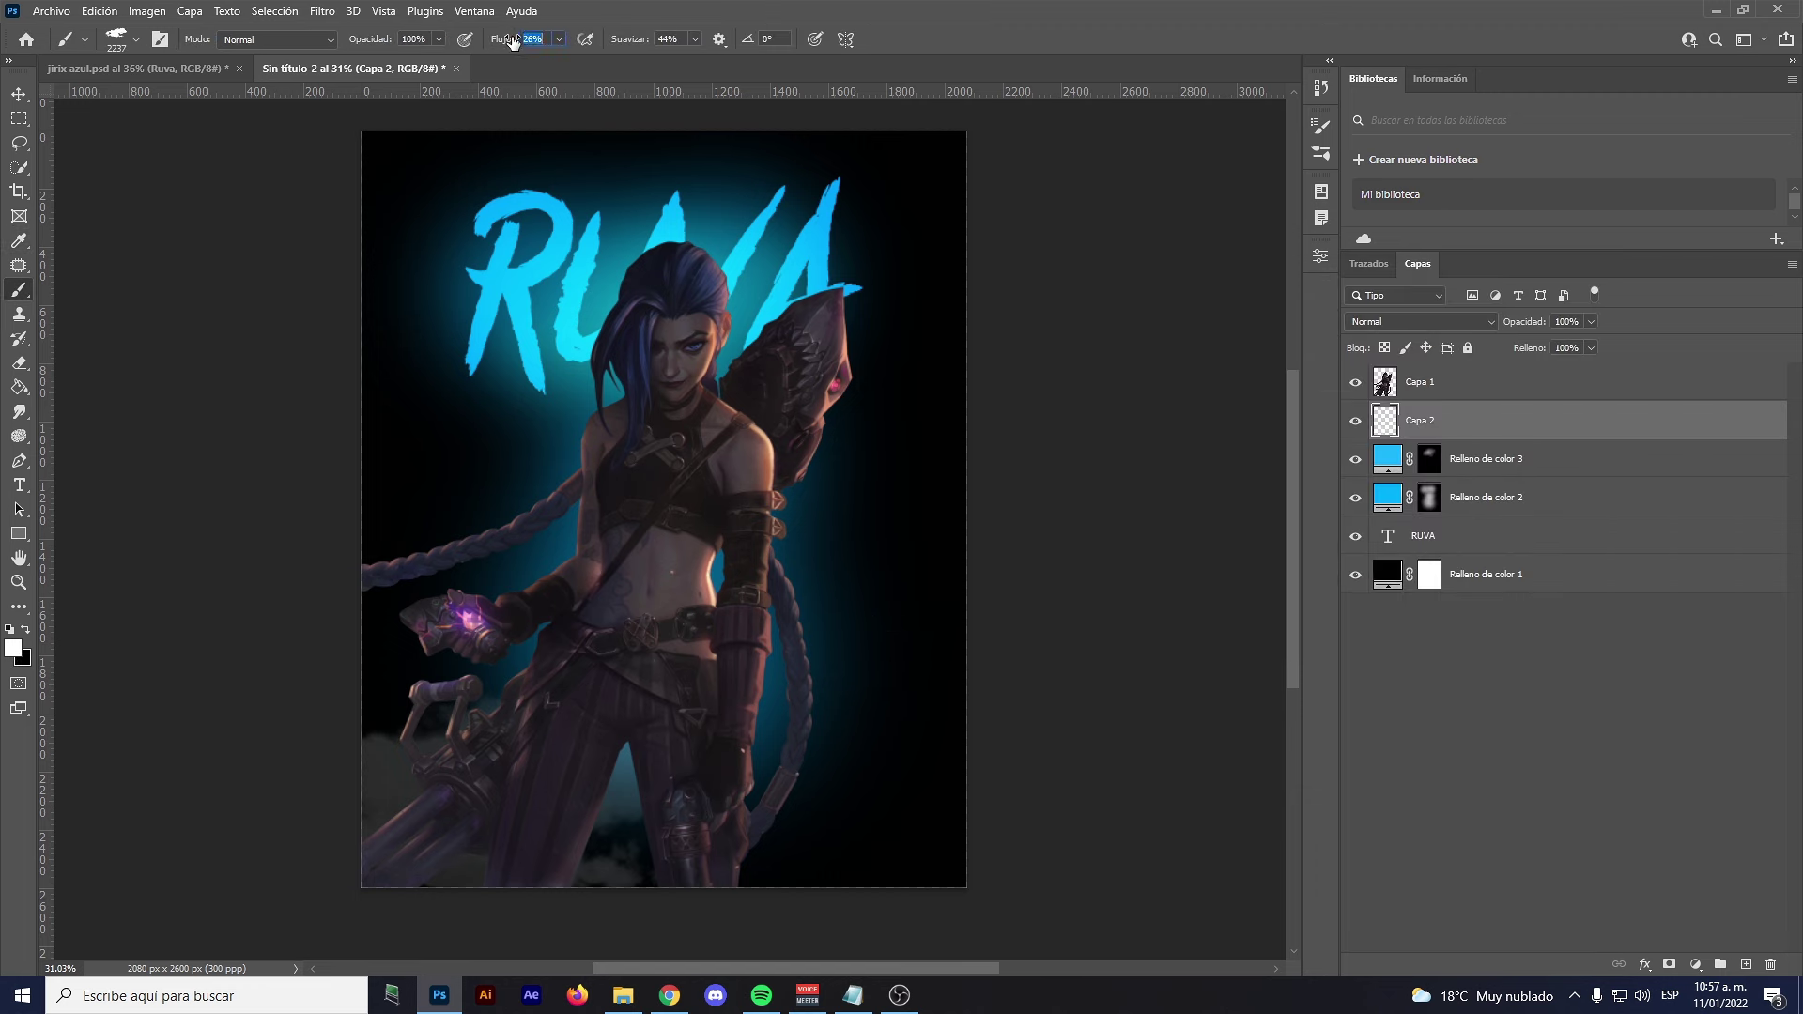
{"action": "left_click", "coordinate": [968, 674]}
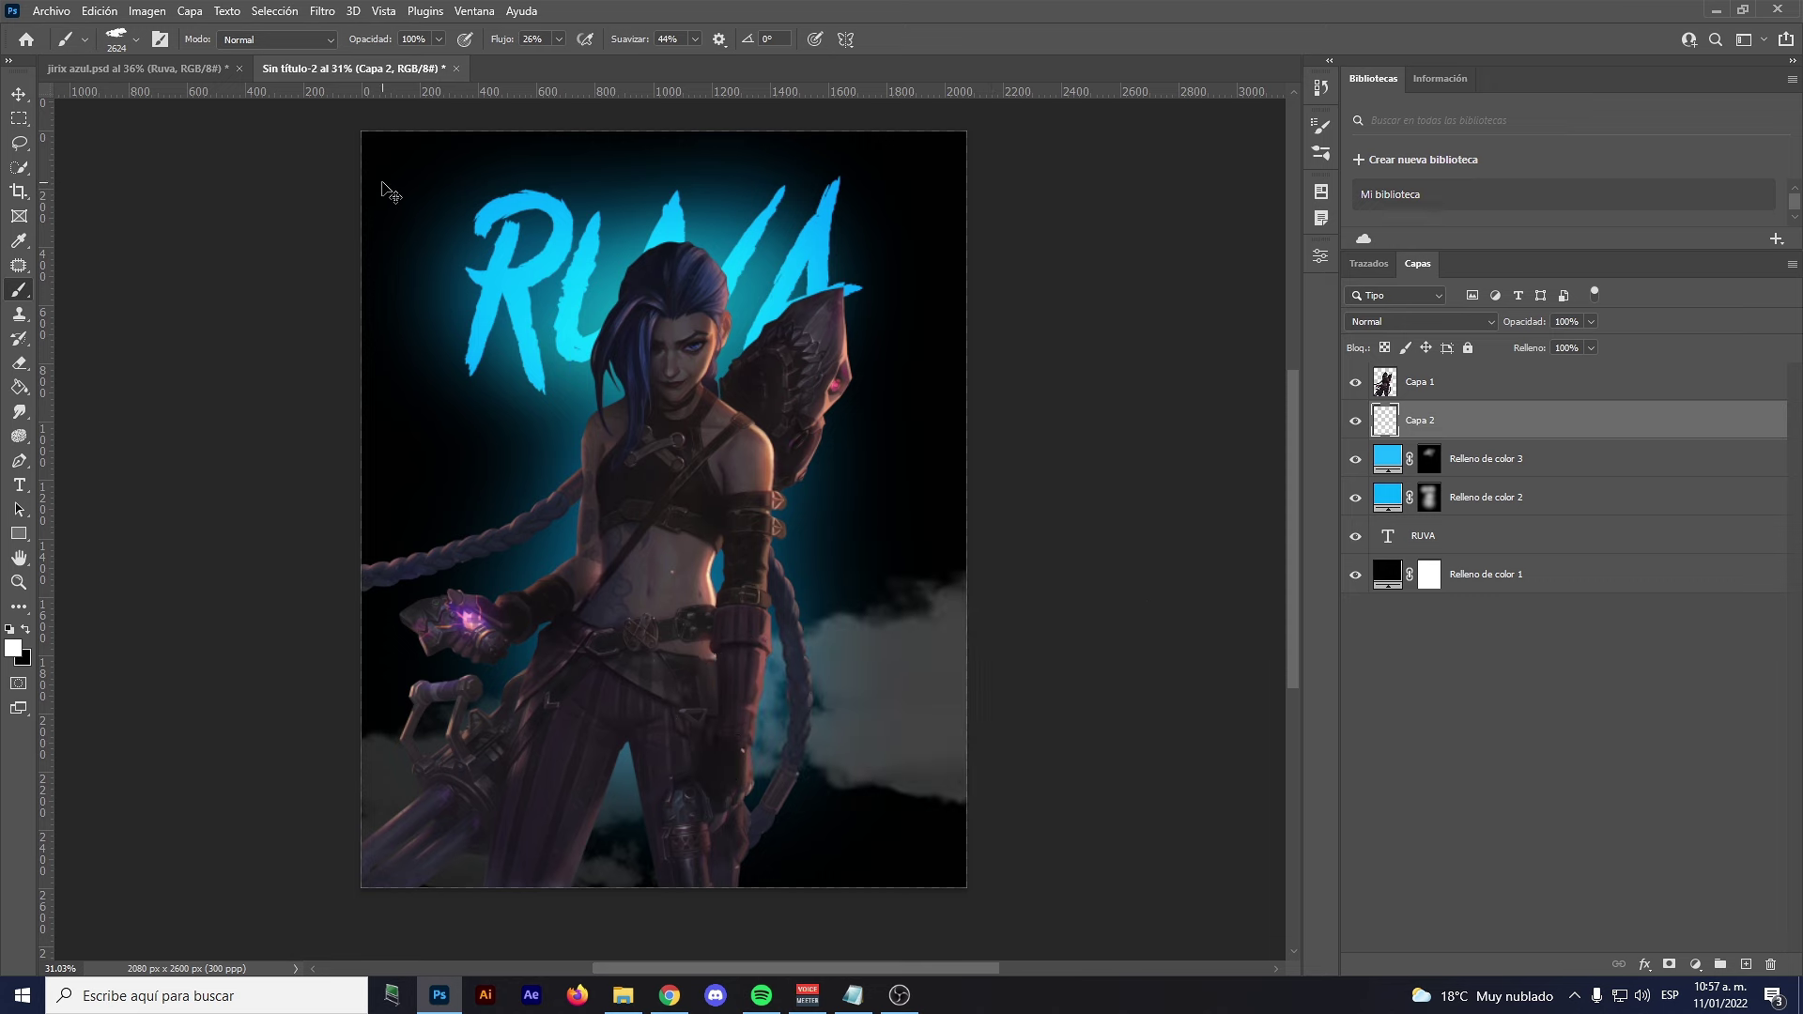
{"action": "key", "text": "ctrl+z"}
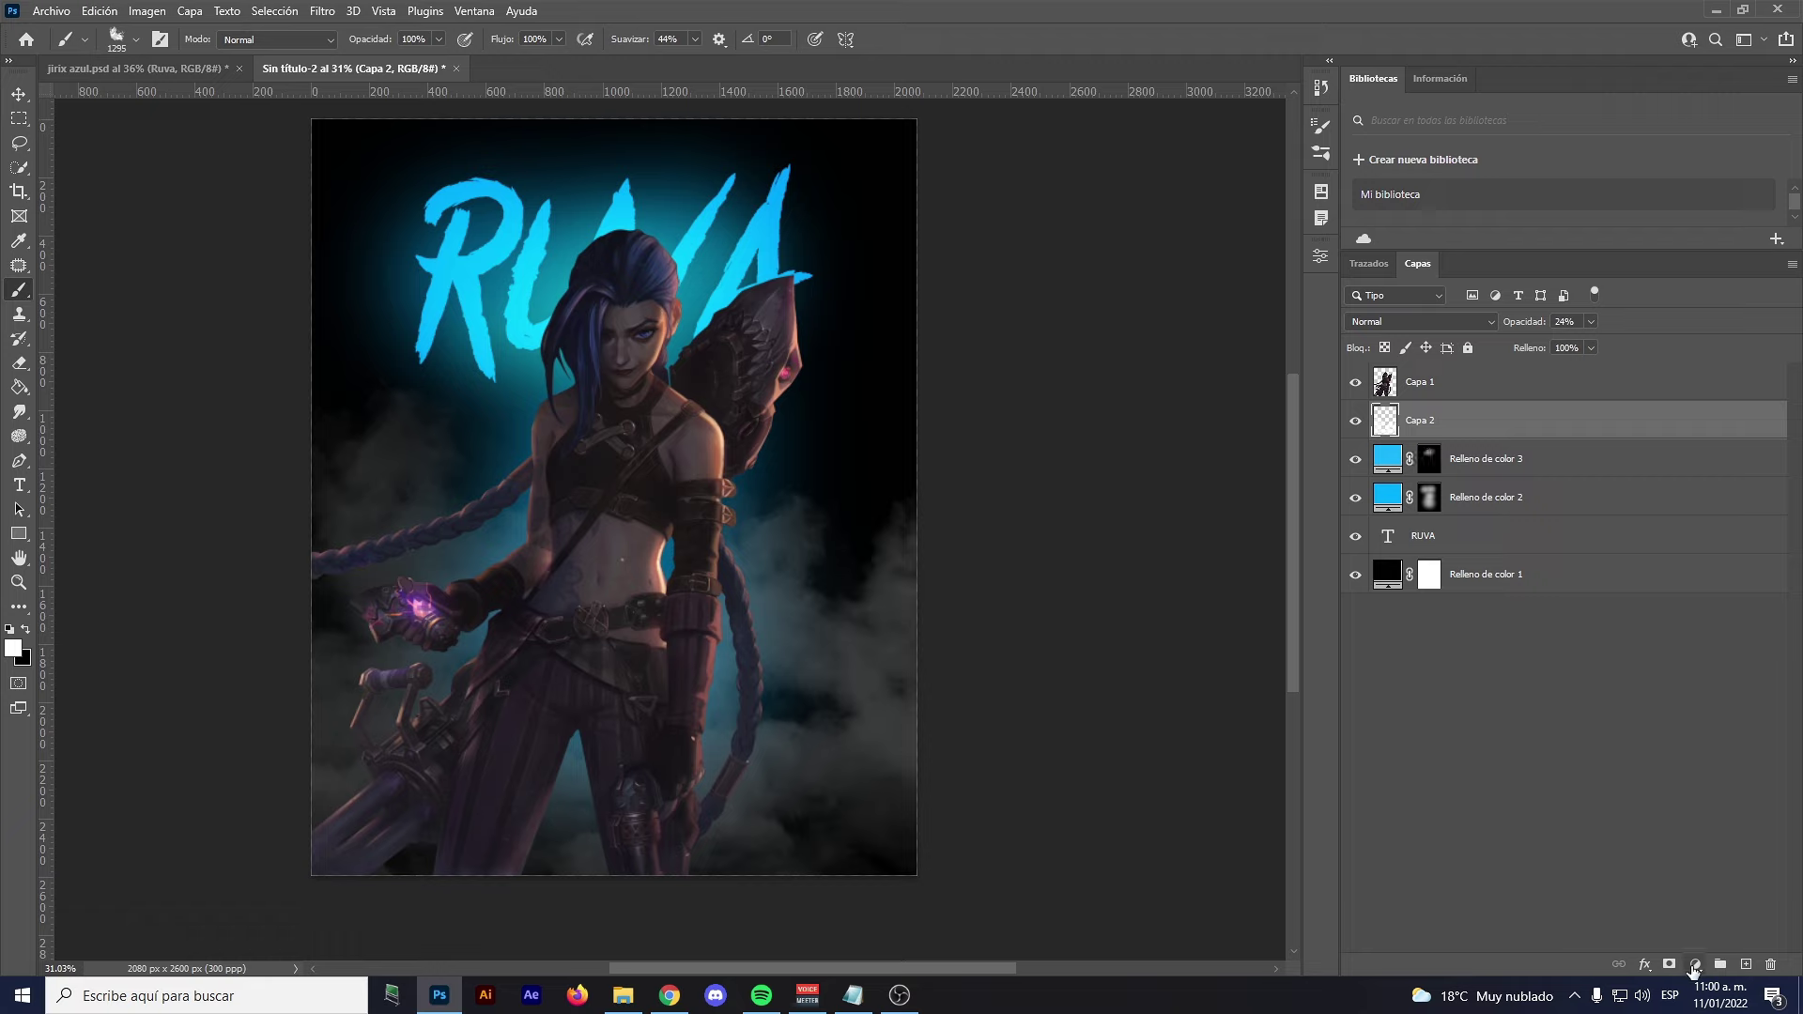
Colorize Capa 2's smoke with Hue/Saturation: hue 193, saturation 71, lightness -22
{"action": "left_click", "coordinate": [132, 9]}
{"action": "mouse_move", "coordinate": [160, 59]}
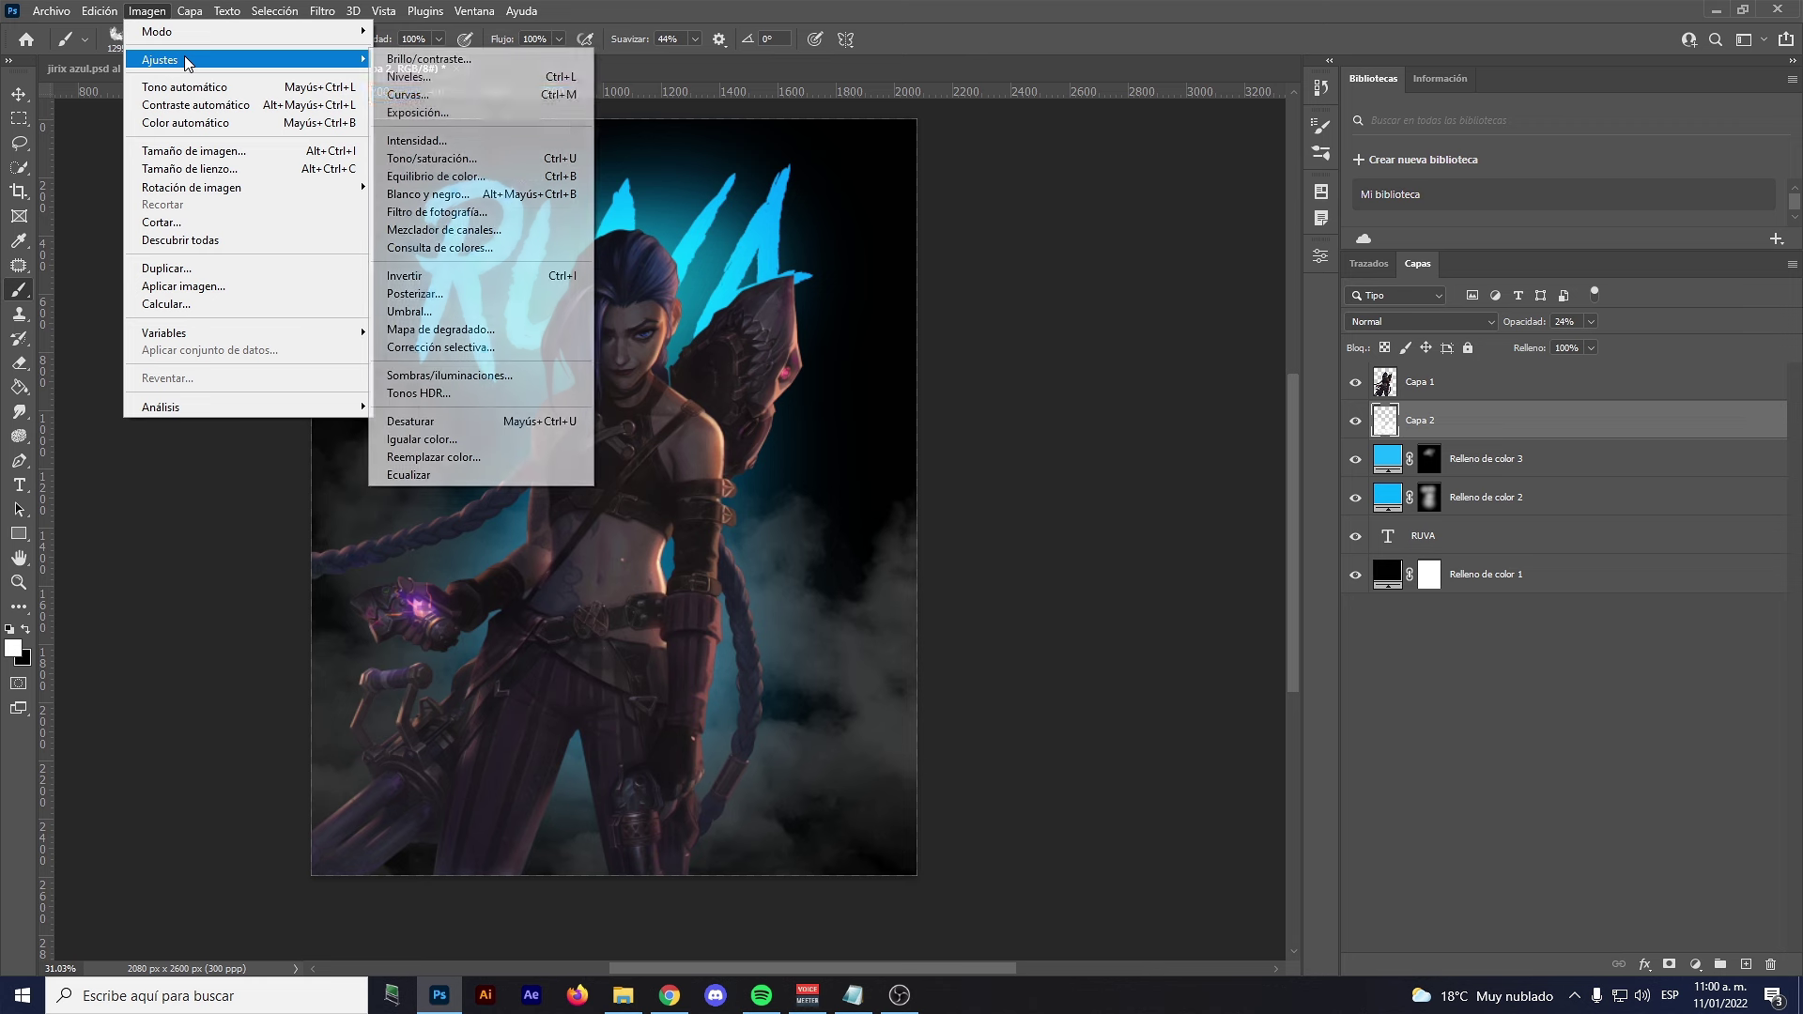
{"action": "left_click", "coordinate": [449, 159]}
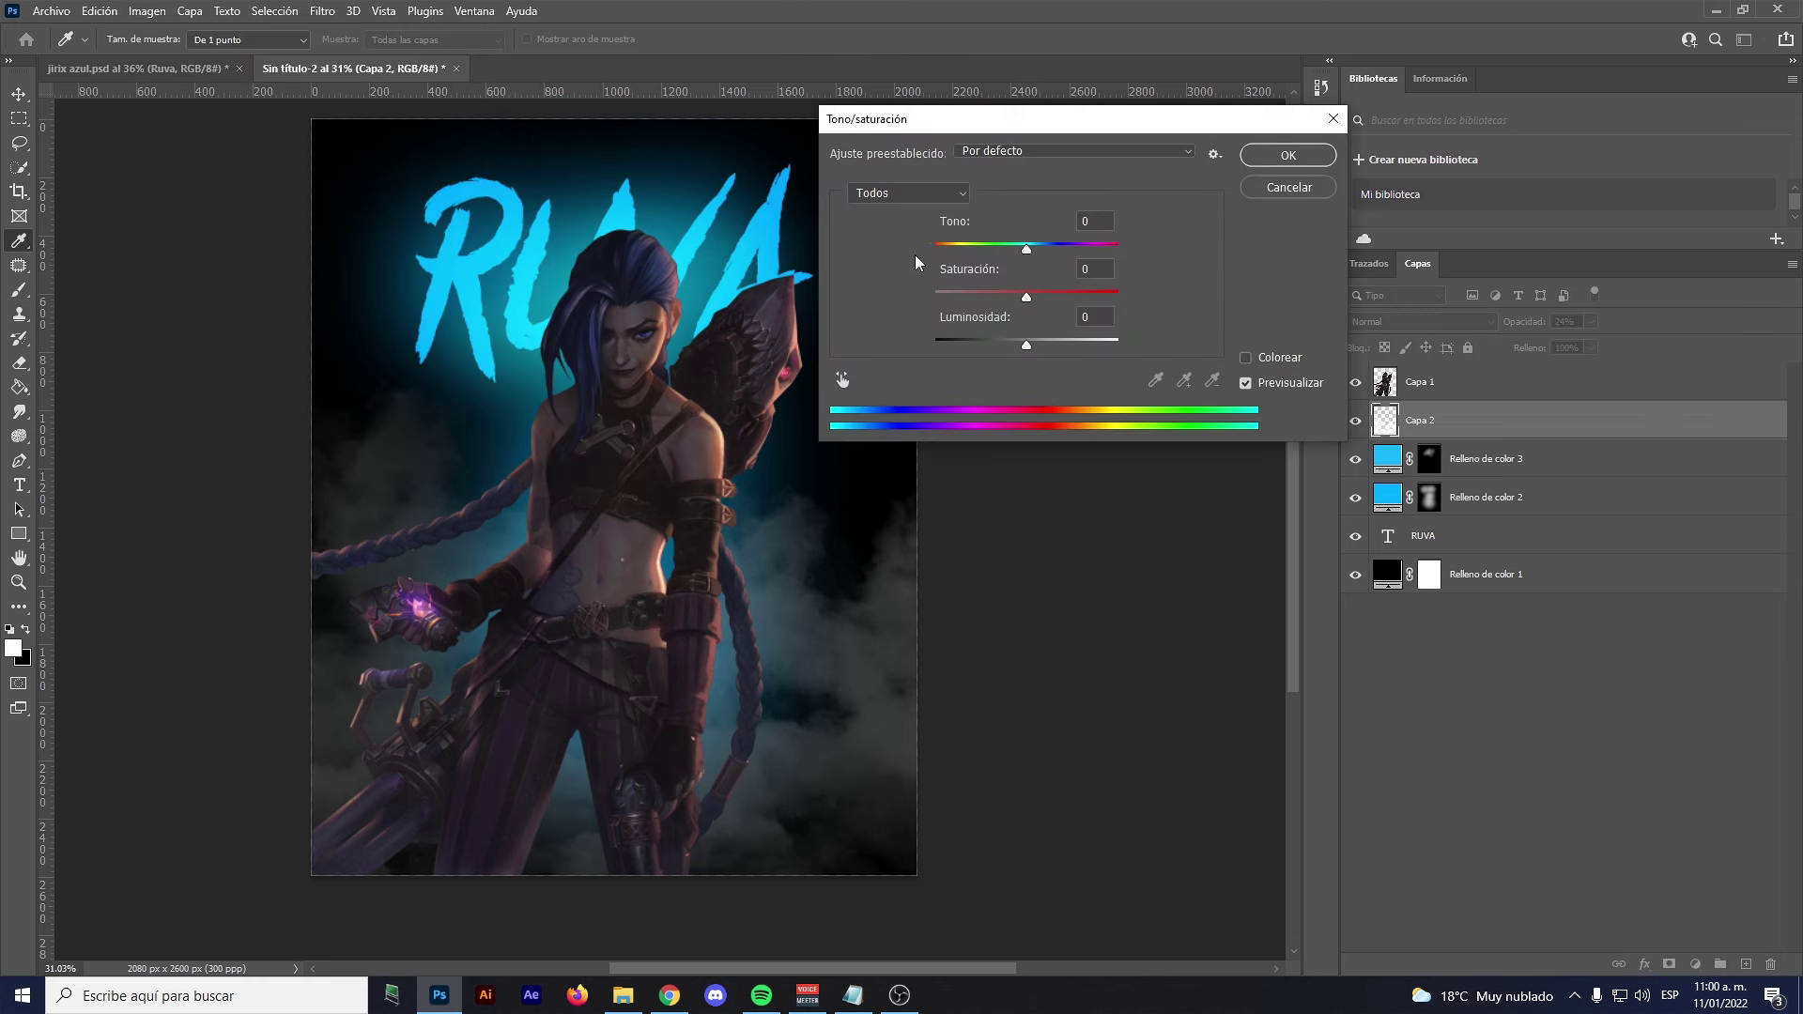
{"action": "left_click", "coordinate": [1247, 359]}
{"action": "left_click_drag", "start_coordinate": [979, 299], "coordinate": [1058, 299]}
{"action": "left_click", "coordinate": [964, 271]}
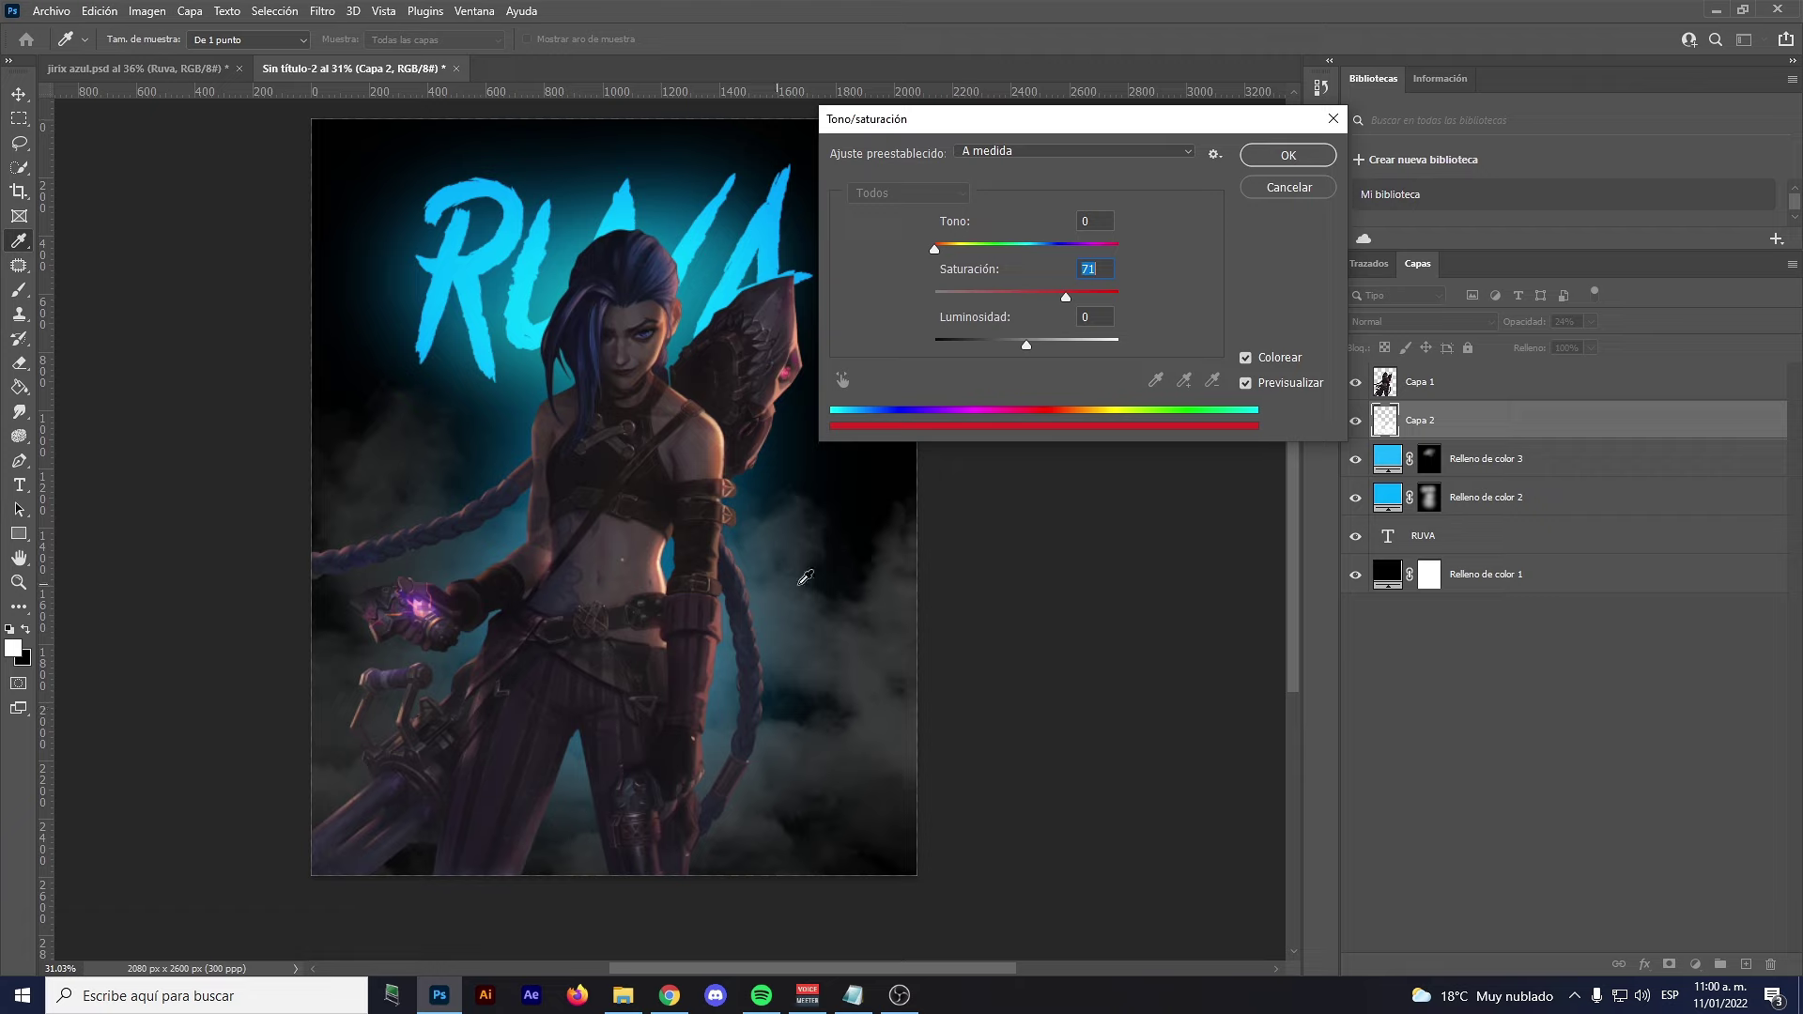
{"action": "left_click_drag", "start_coordinate": [935, 252], "coordinate": [1017, 251]}
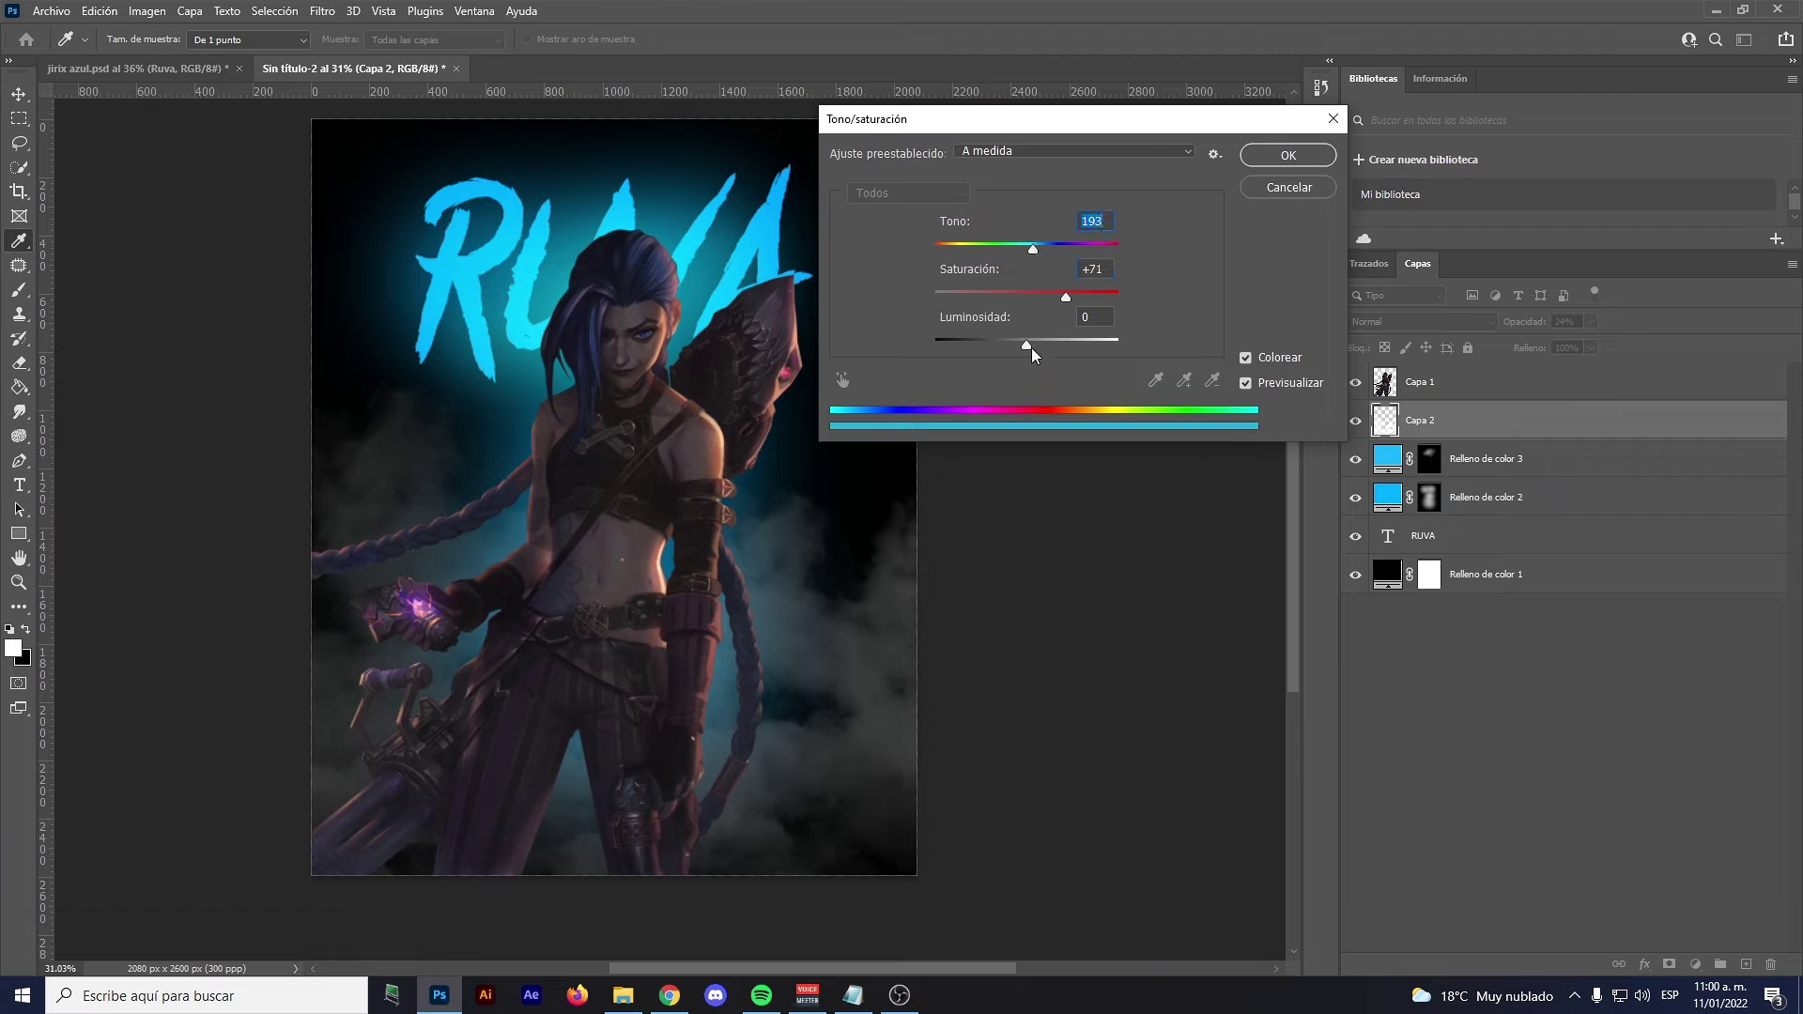
{"action": "mouse_move", "coordinate": [1031, 350]}
{"action": "left_mouse_down"}
{"action": "mouse_move", "coordinate": [933, 353]}
{"action": "mouse_move", "coordinate": [1045, 362]}
{"action": "mouse_move", "coordinate": [1015, 370]}
{"action": "left_mouse_up"}
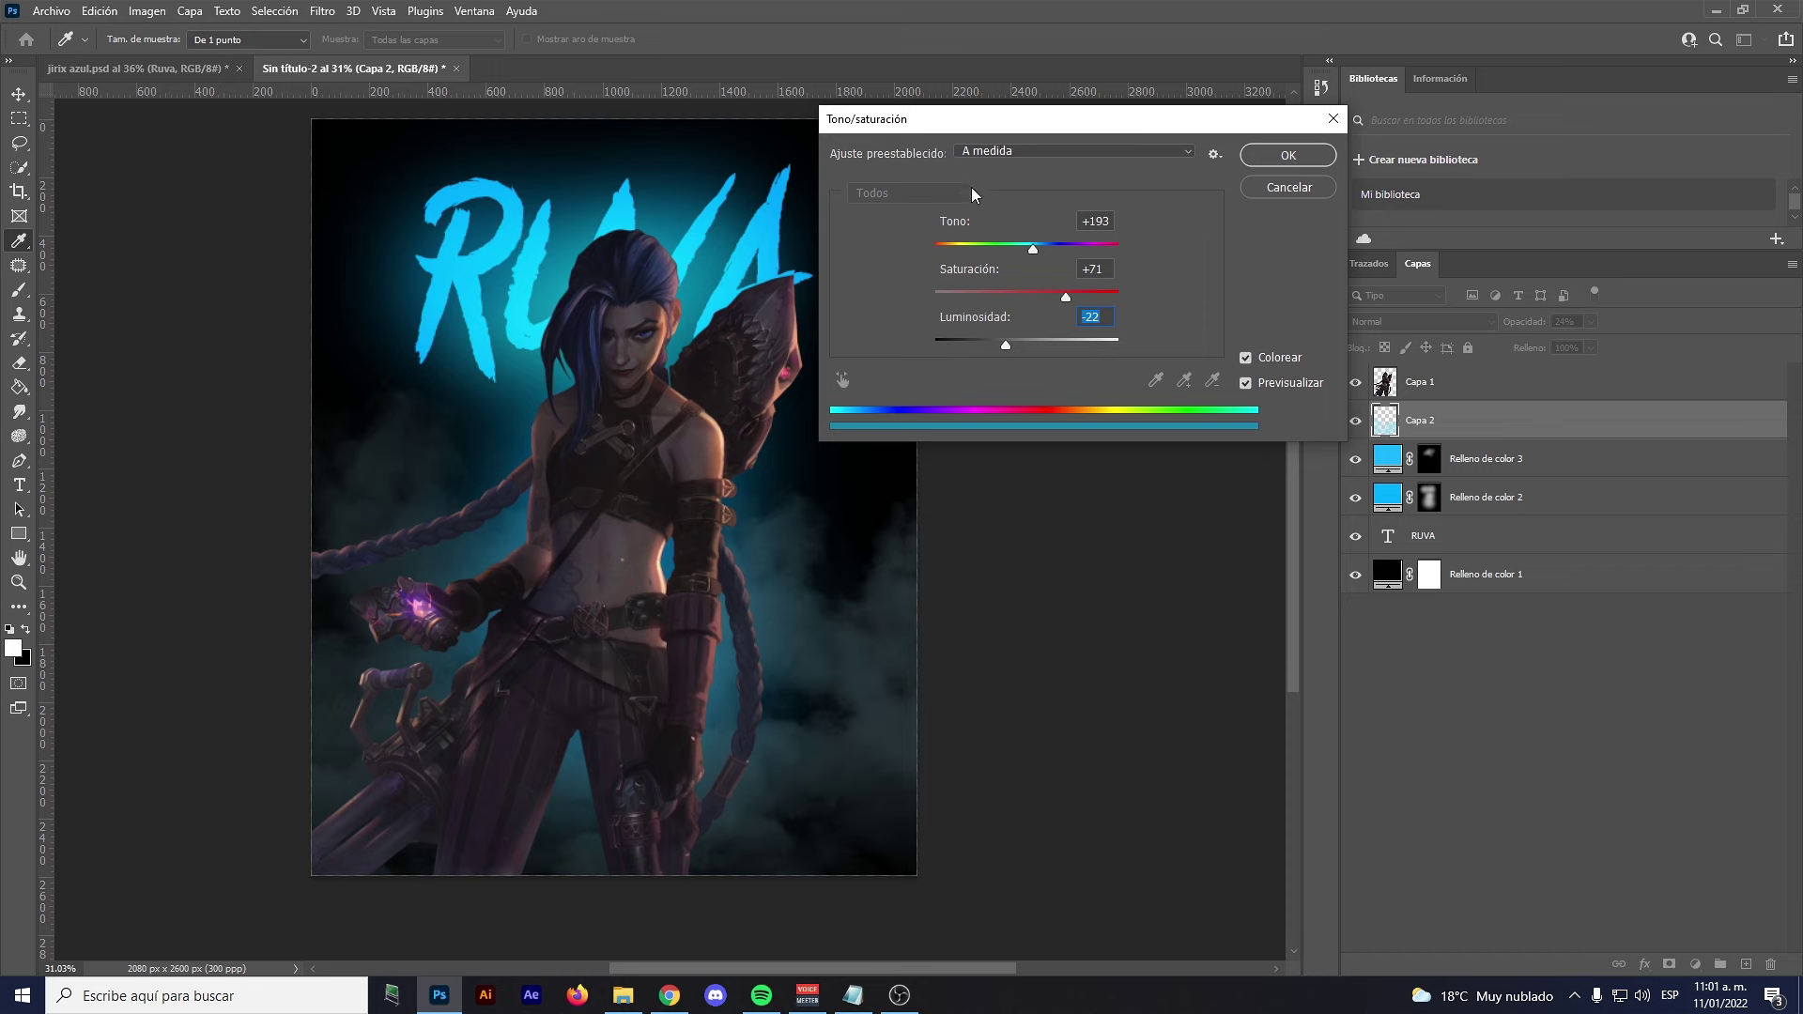
{"action": "left_click", "coordinate": [1288, 155]}
Add a new layer, Capa 3, directly above the character layer Capa 1
{"action": "key", "text": "b"}
{"action": "scroll", "coordinate": [667, 638], "scroll_direction": "up", "scroll_amount": 2, "text": "alt"}
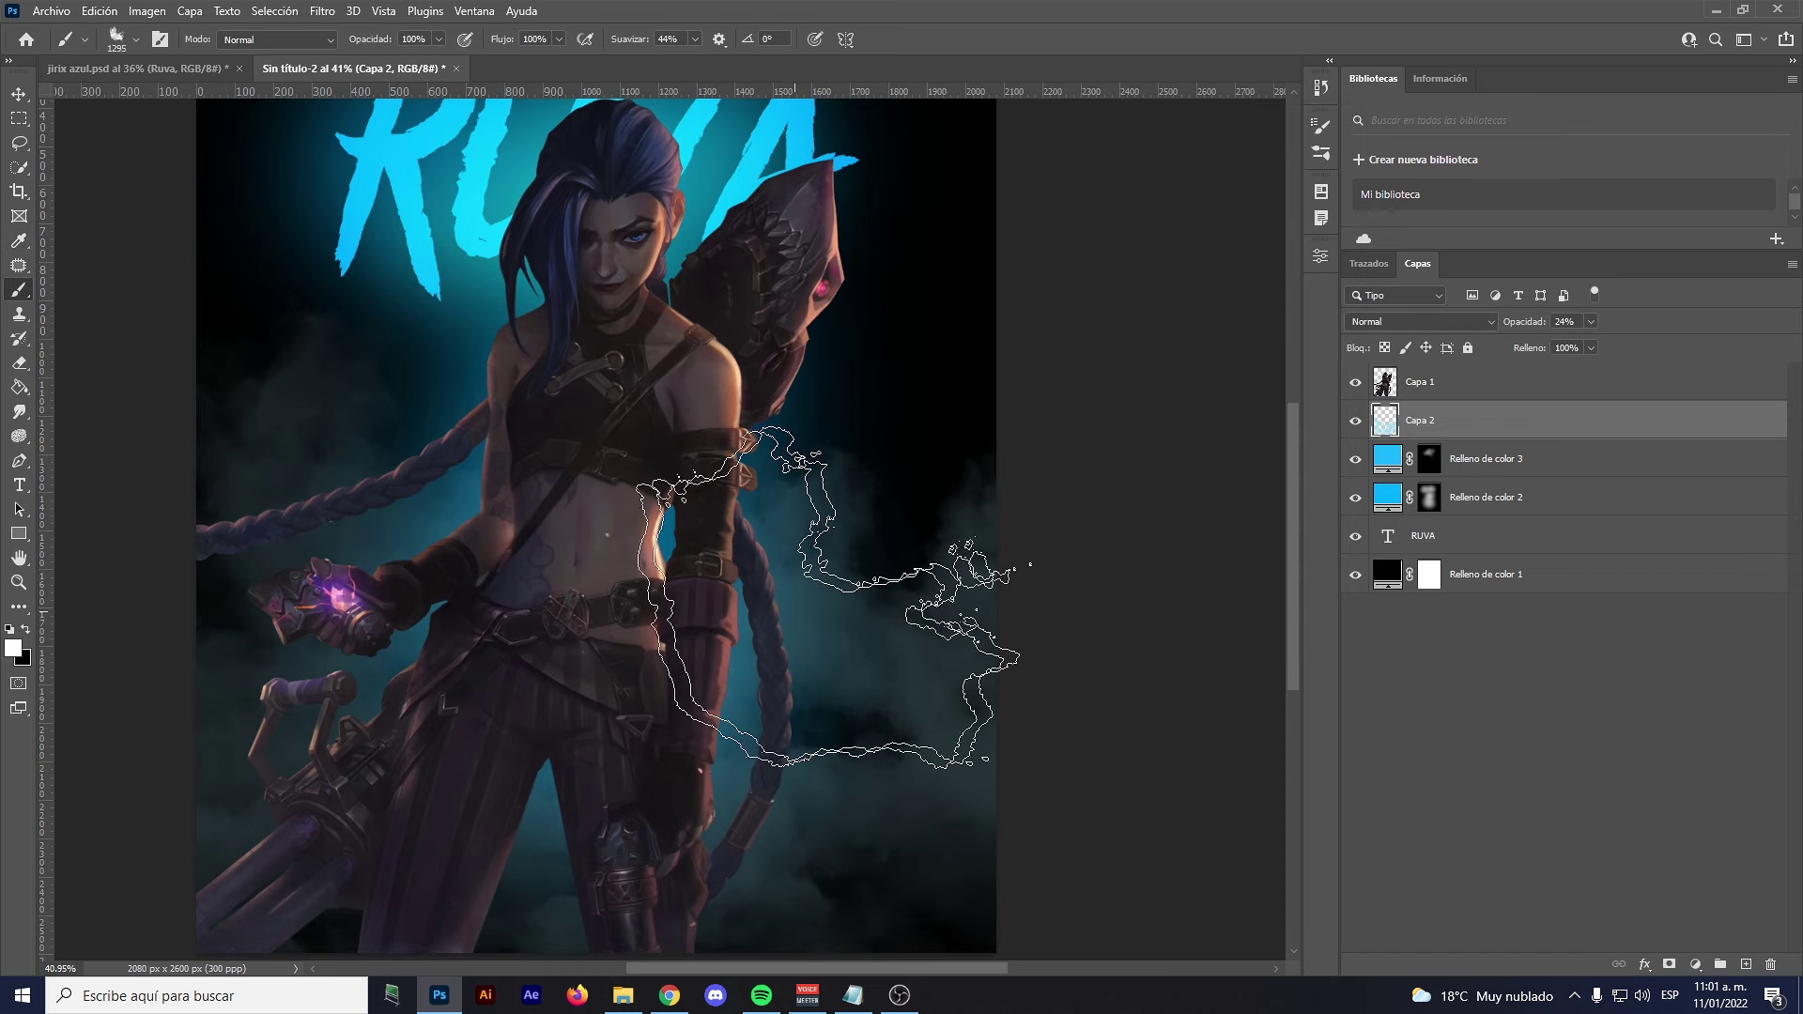
{"action": "key", "text": "alt+bracketright"}
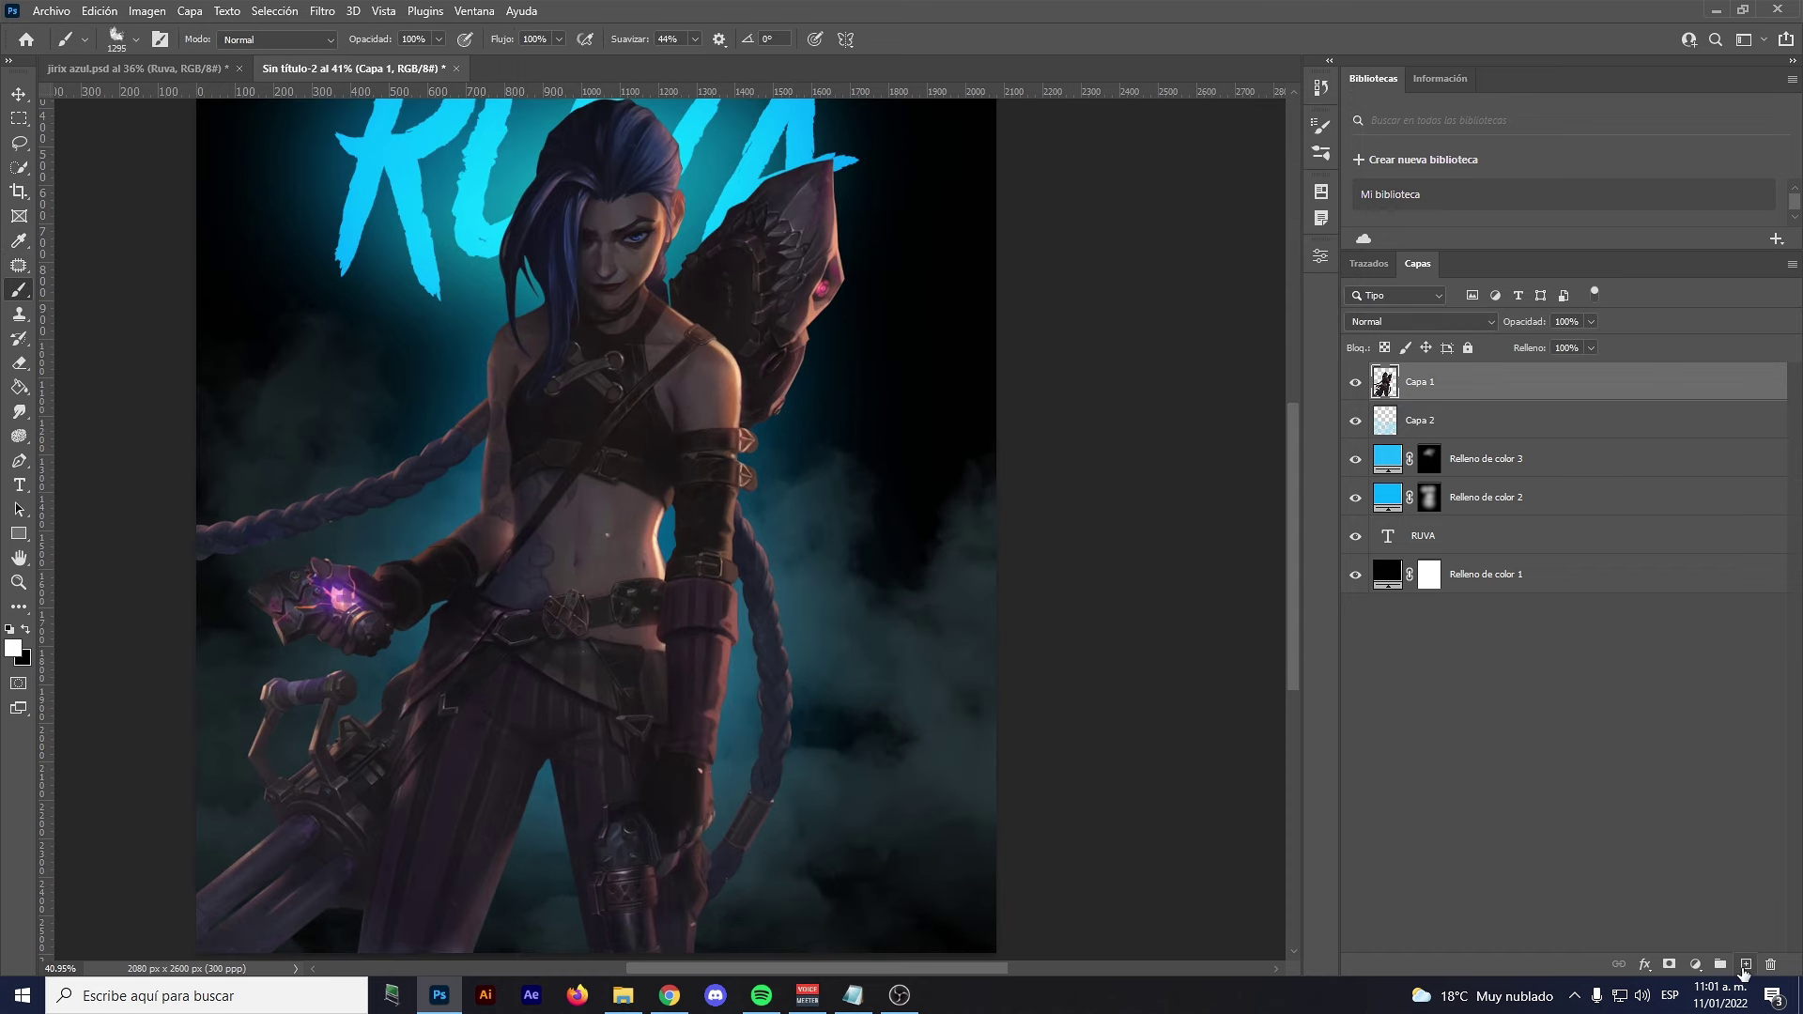
{"action": "left_click", "coordinate": [1744, 972]}
{"action": "scroll", "coordinate": [503, 472], "scroll_direction": "down", "scroll_amount": 1, "text": "alt"}
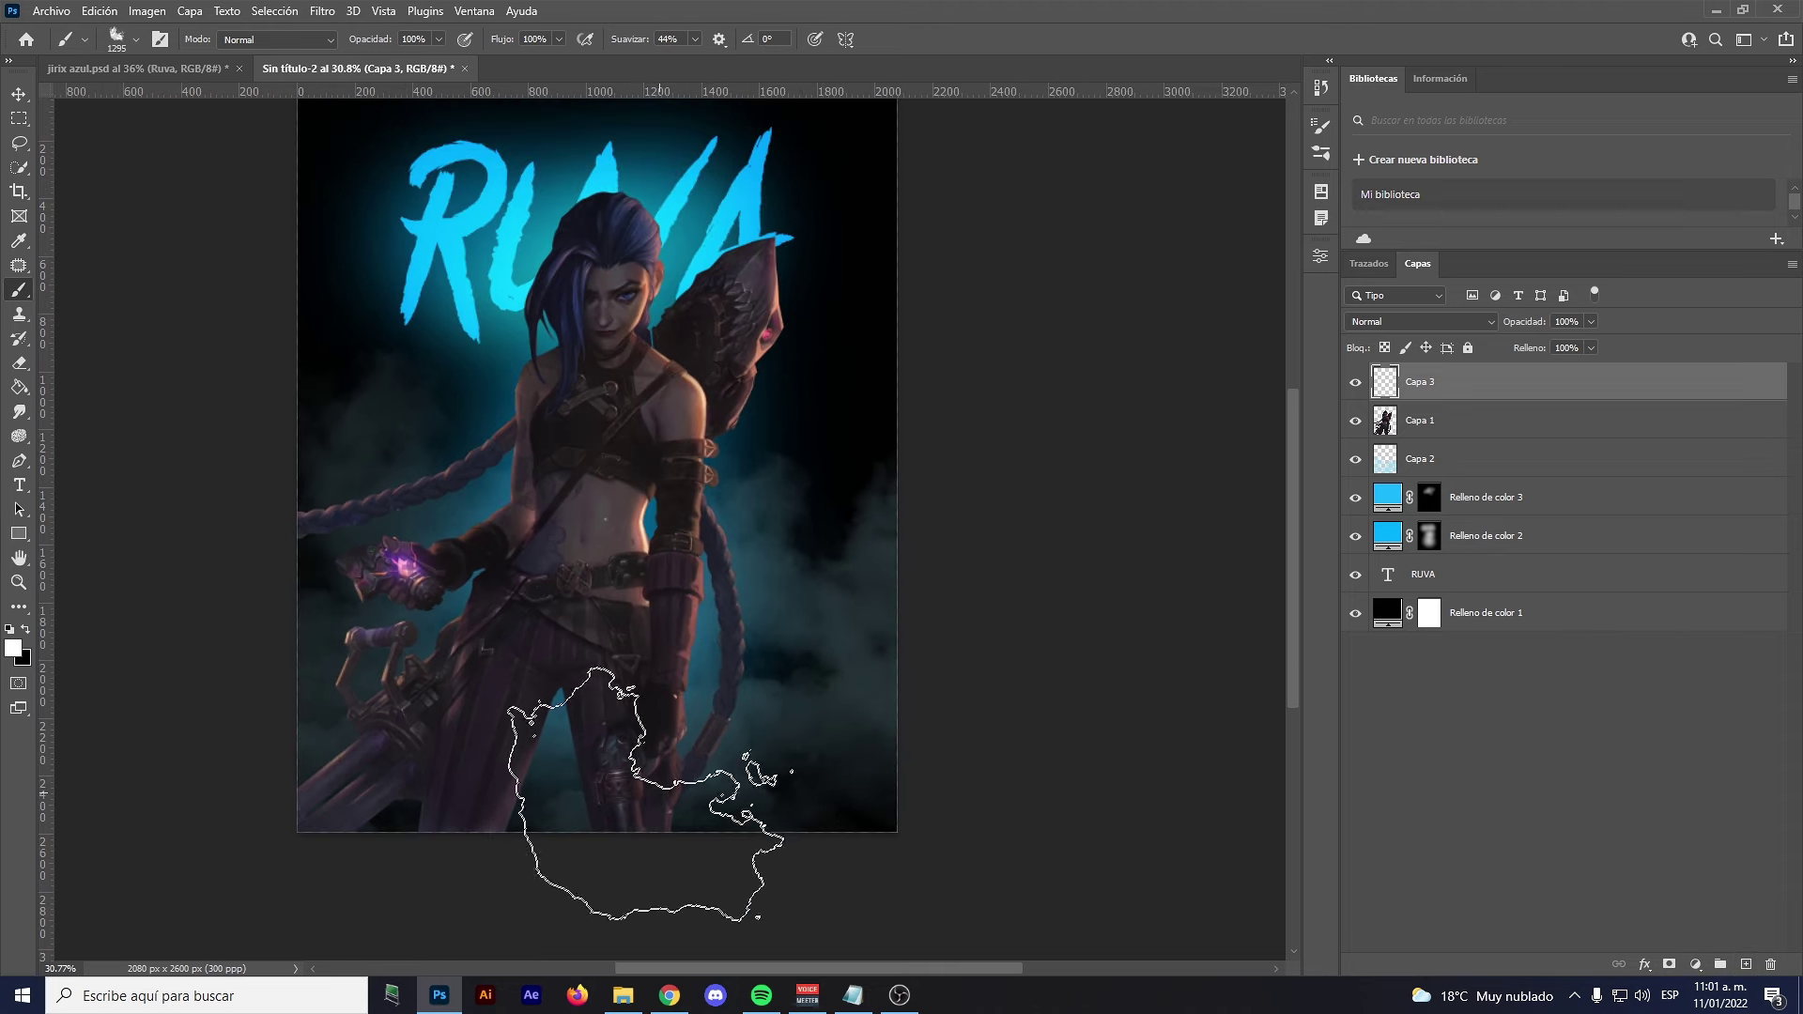
Paint white cloud smoke along the bottom of Capa 3 and fade it to 63% opacity
{"action": "left_click", "coordinate": [485, 810]}
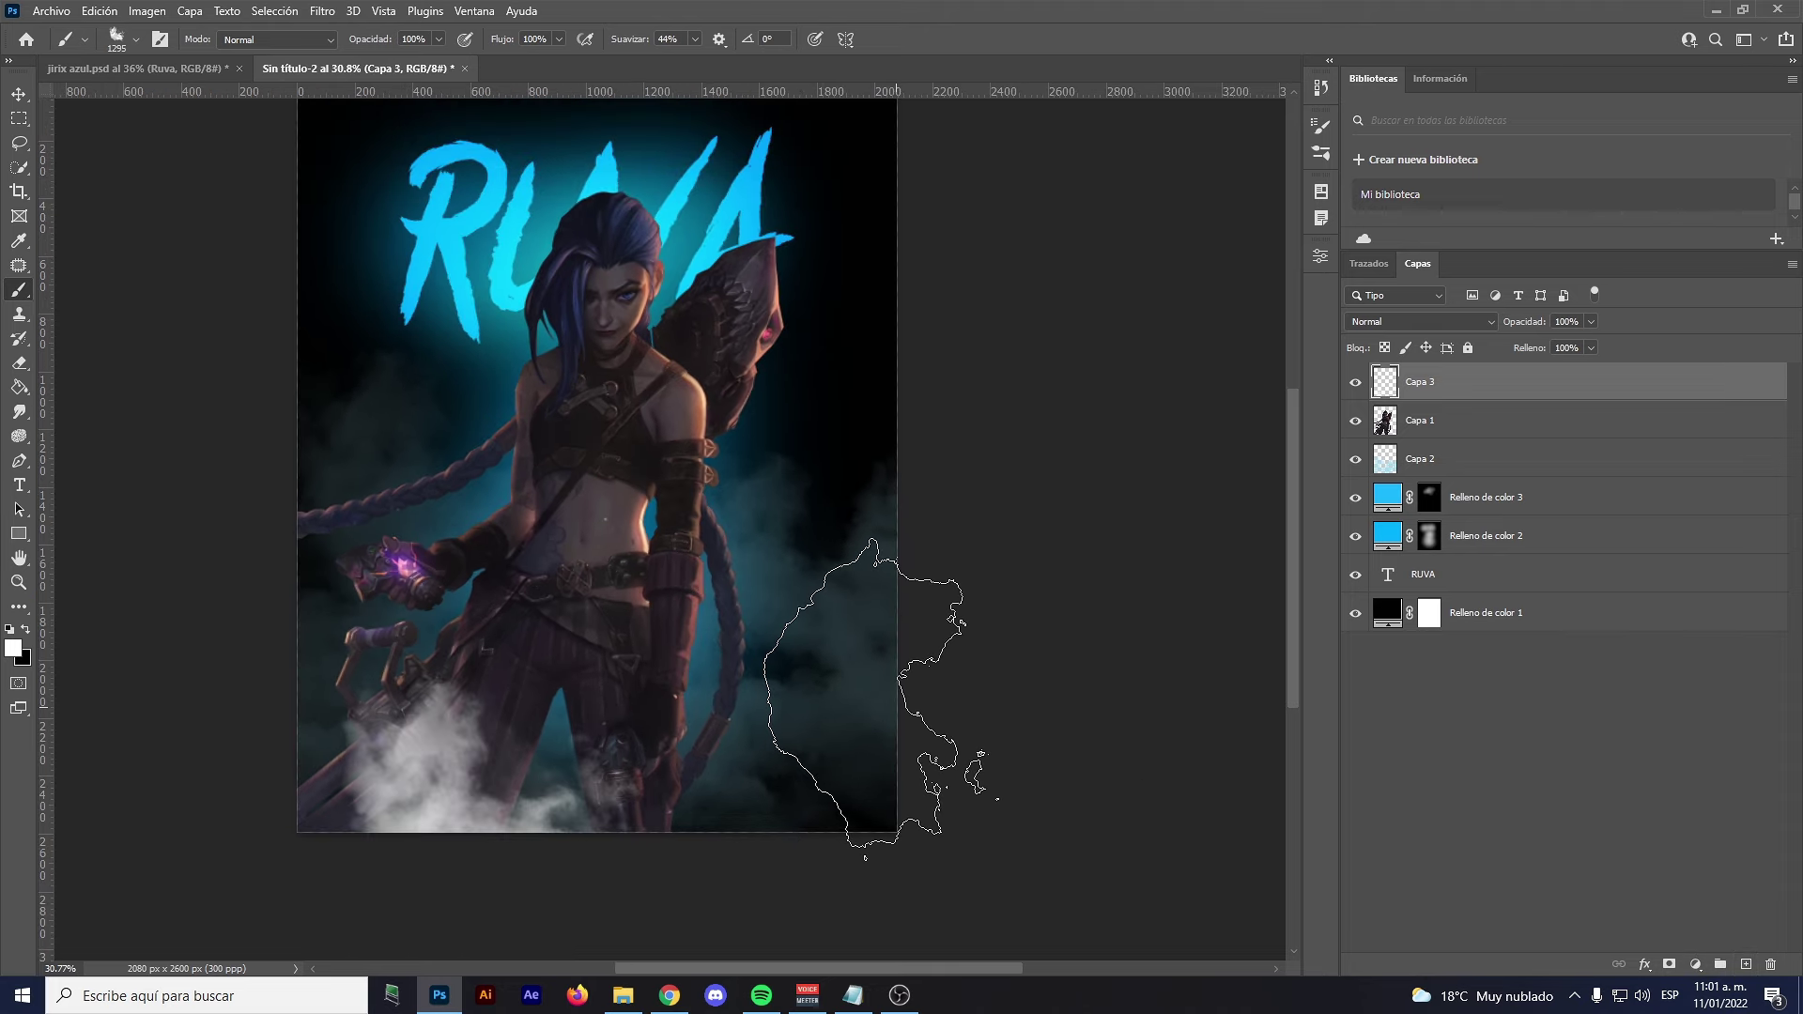
{"action": "left_click", "coordinate": [674, 714]}
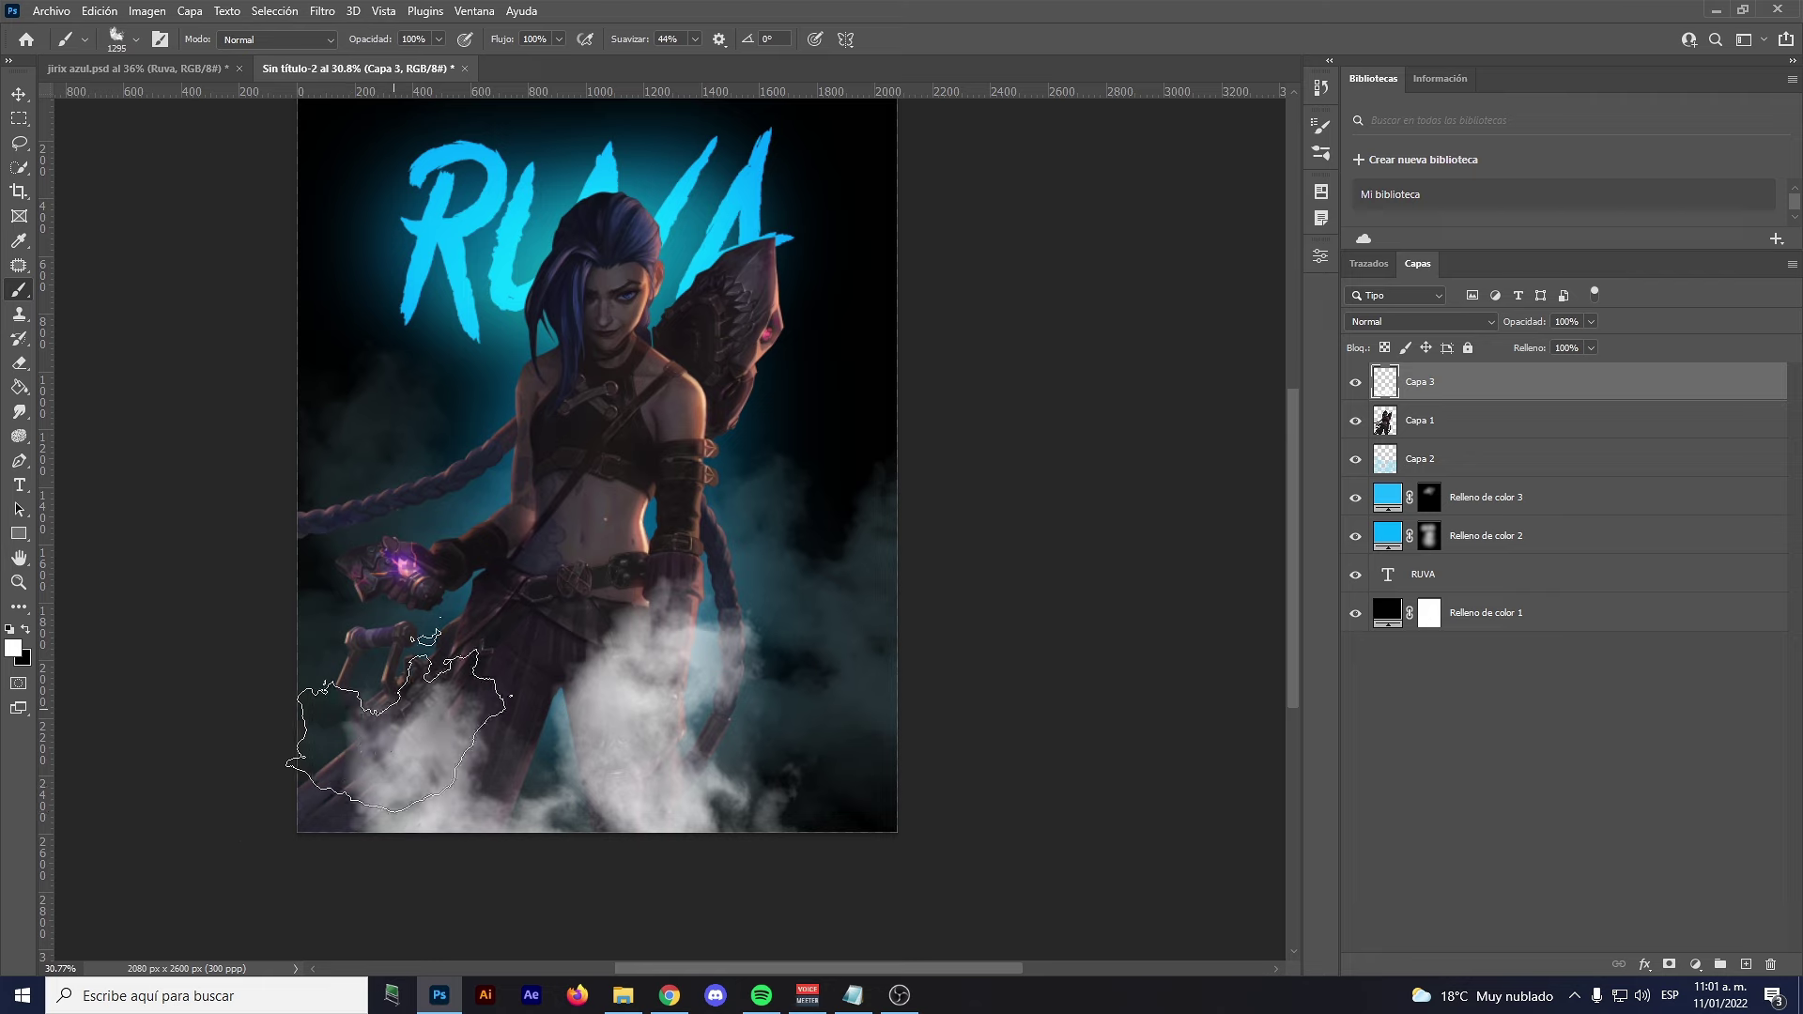
{"action": "left_click", "coordinate": [518, 709]}
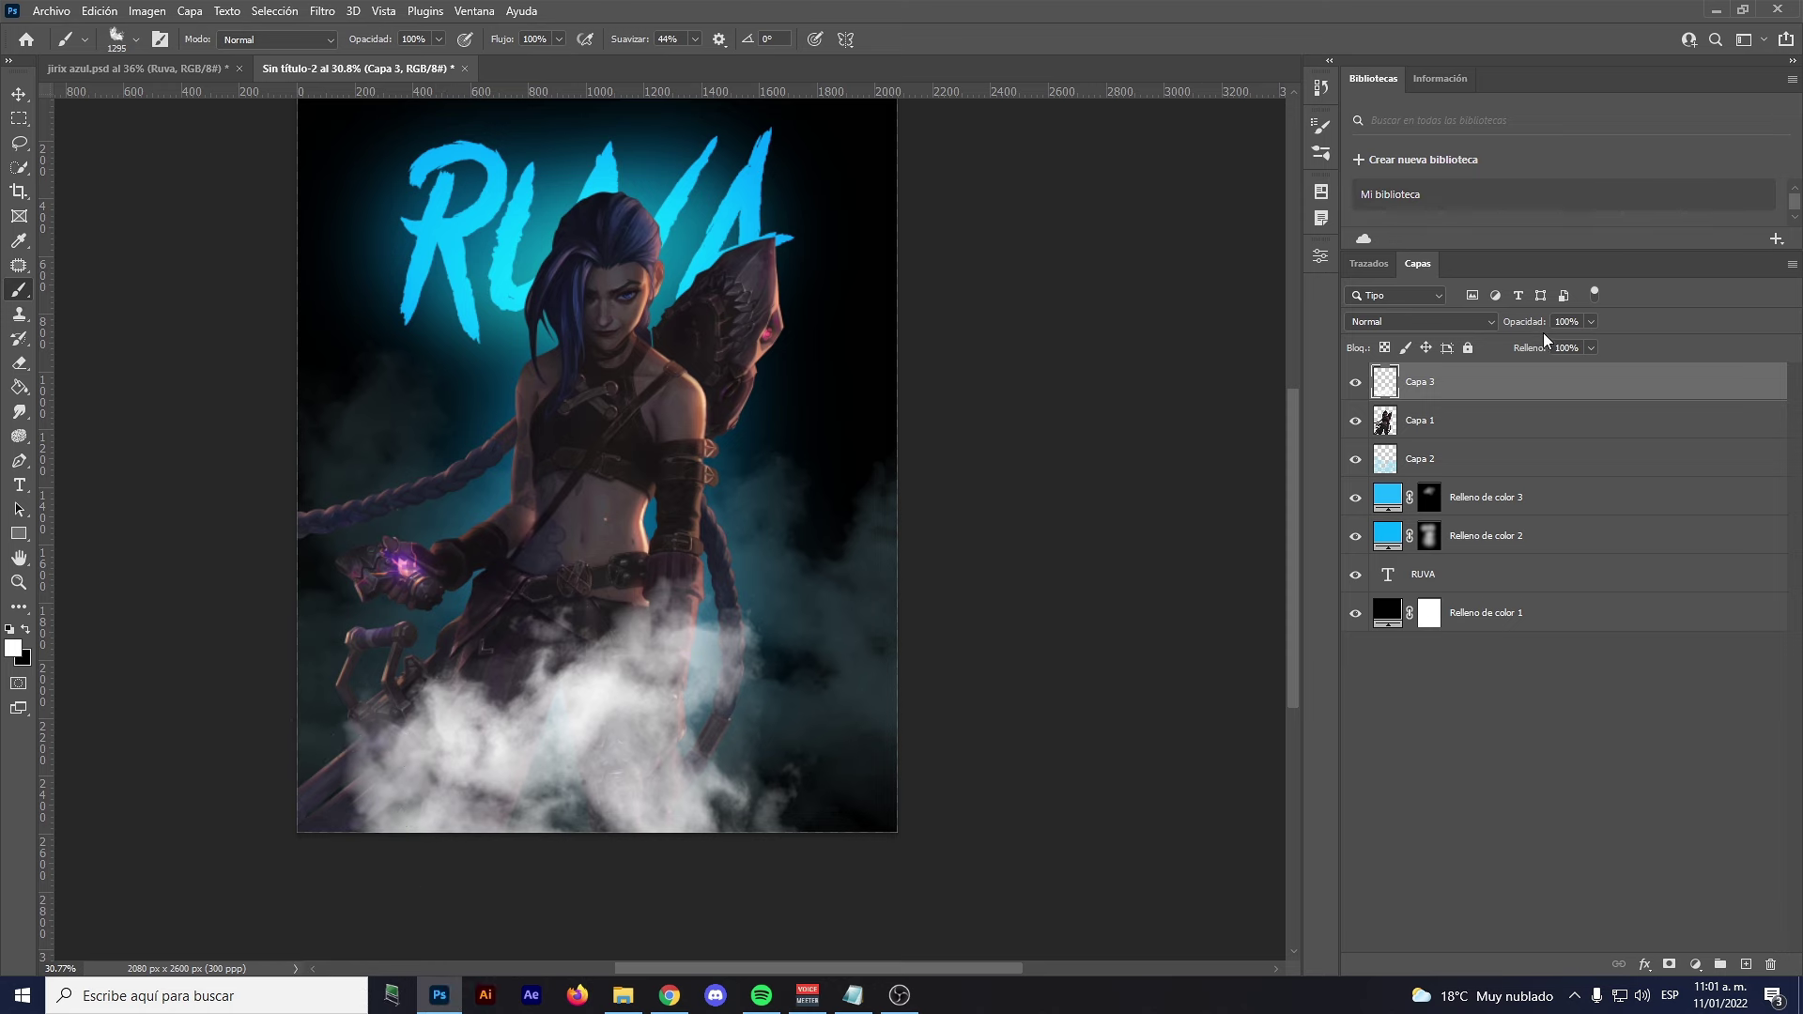
{"action": "left_click_drag", "start_coordinate": [1531, 327], "coordinate": [1515, 327]}
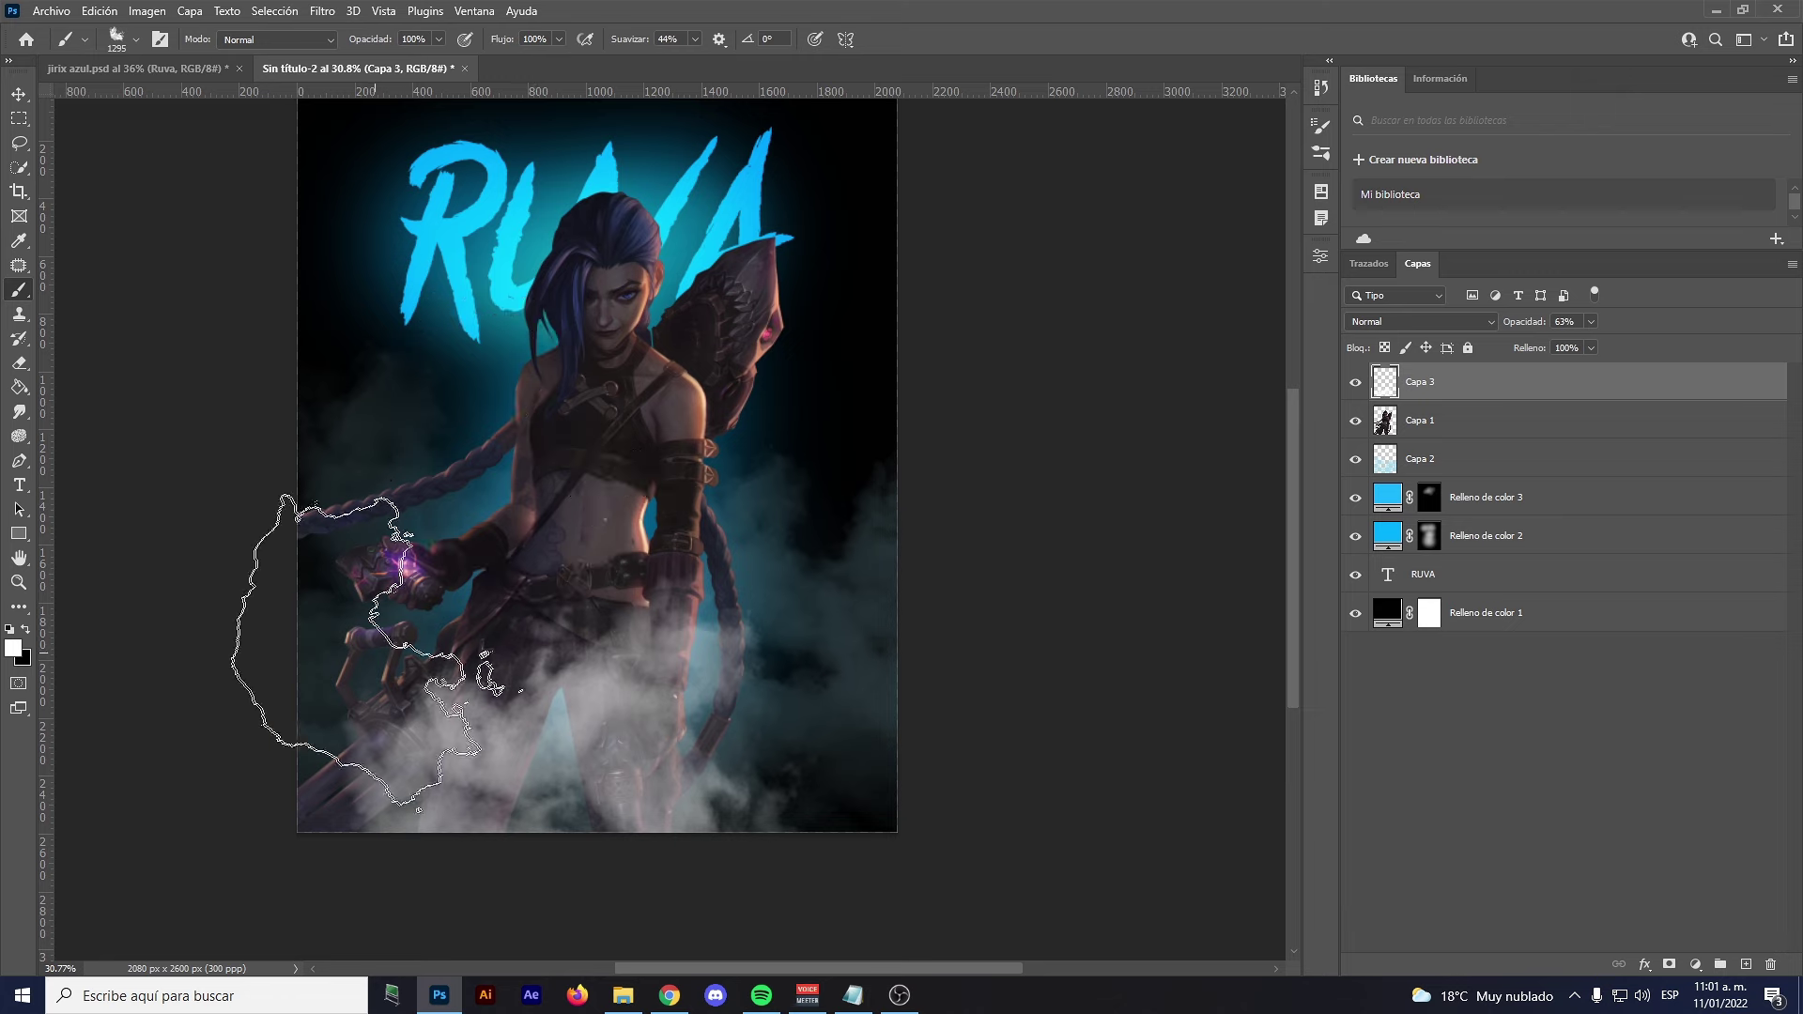
{"action": "scroll", "coordinate": [410, 636], "scroll_direction": "up", "scroll_amount": 2}
{"action": "scroll", "coordinate": [762, 637], "scroll_direction": "down", "scroll_amount": 2}
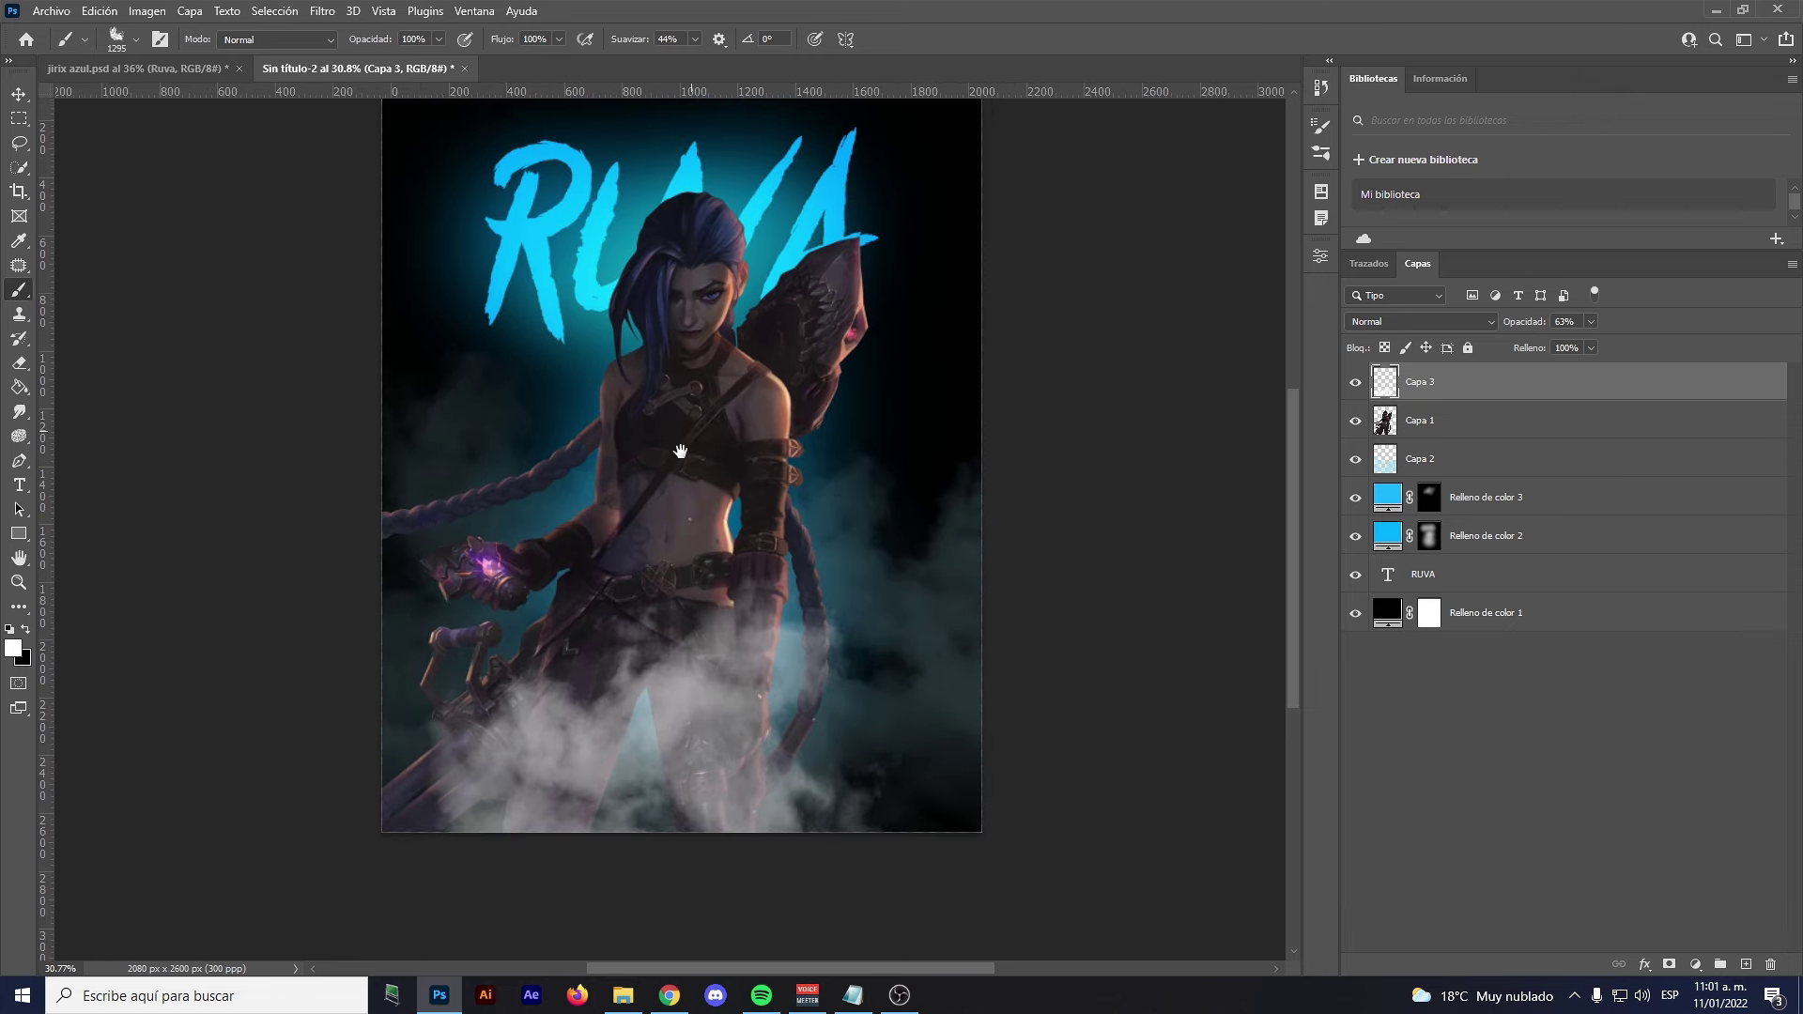
{"action": "left_click", "coordinate": [146, 11]}
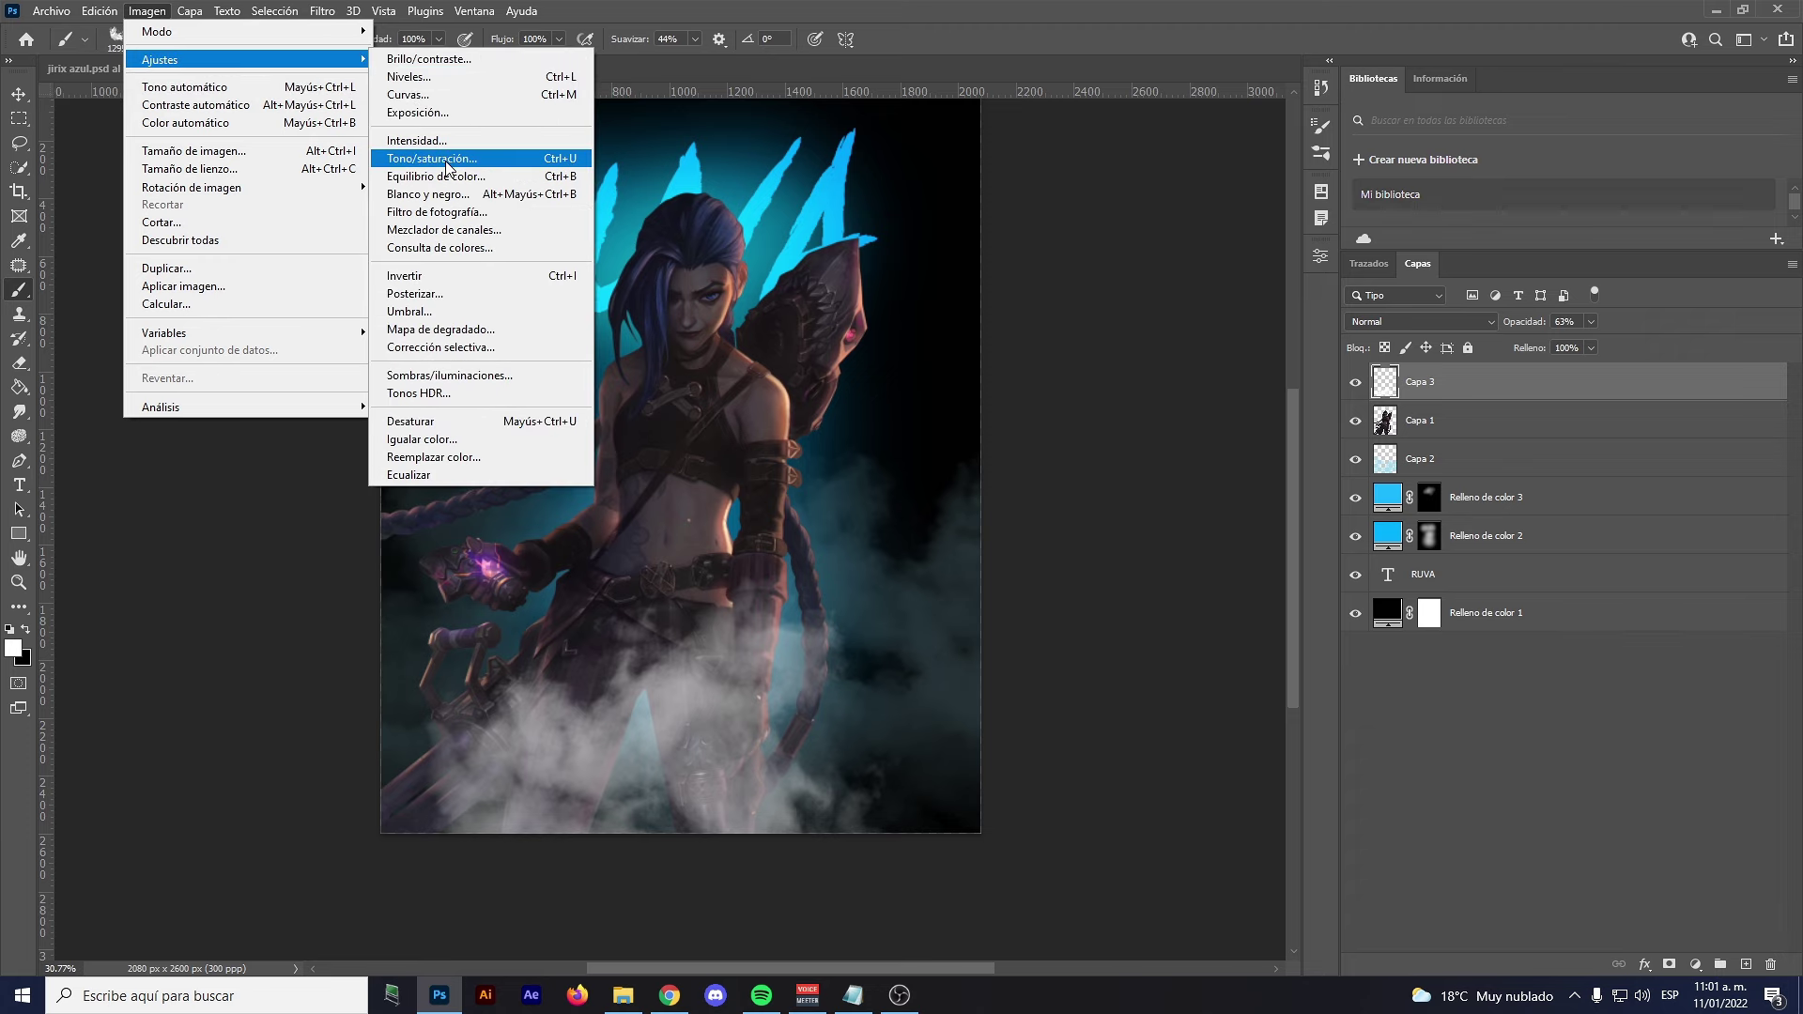
Colorize Capa 3's smoke cyan-blue with Hue/Saturation
{"action": "left_click", "coordinate": [446, 166]}
{"action": "left_click", "coordinate": [1246, 358]}
{"action": "mouse_move", "coordinate": [935, 249]}
{"action": "left_mouse_down"}
{"action": "mouse_move", "coordinate": [1033, 249]}
{"action": "mouse_move", "coordinate": [1089, 297]}
{"action": "mouse_move", "coordinate": [1000, 349]}
{"action": "left_mouse_up"}
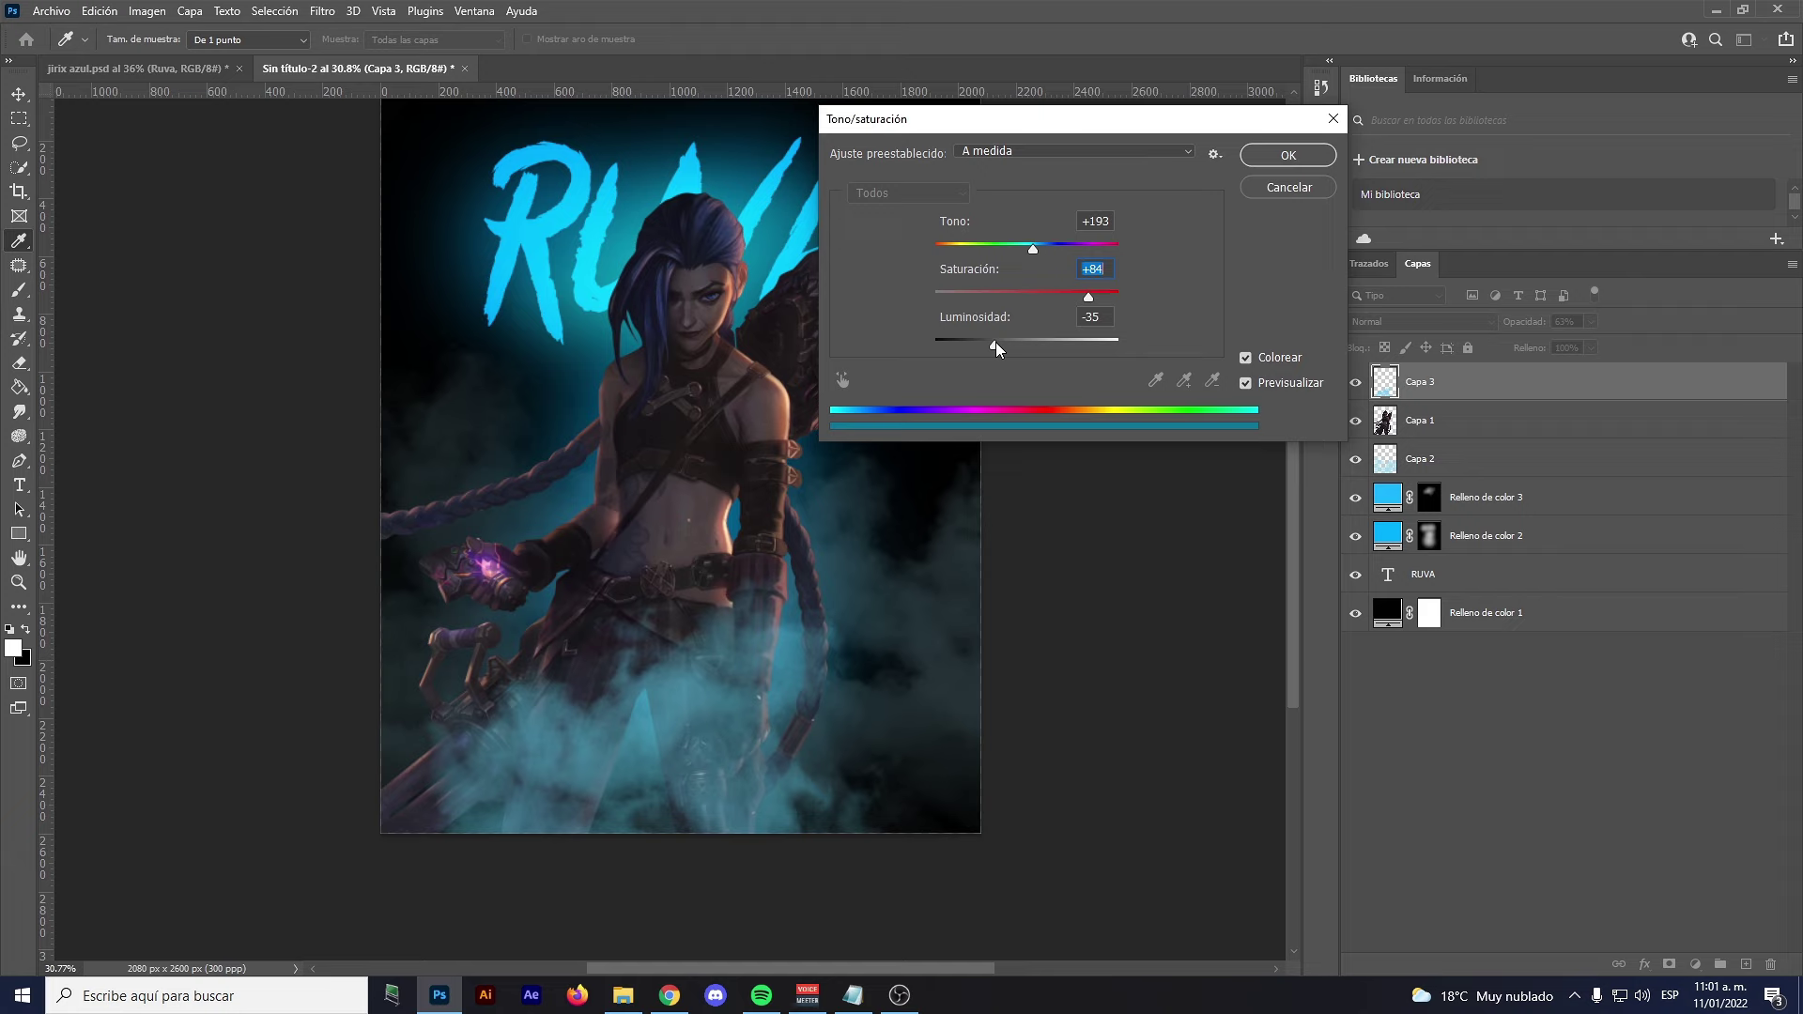
{"action": "left_click", "coordinate": [1287, 156]}
Lower Capa 3's opacity to 40% and zoom out to view the whole poster
{"action": "key", "text": "b"}
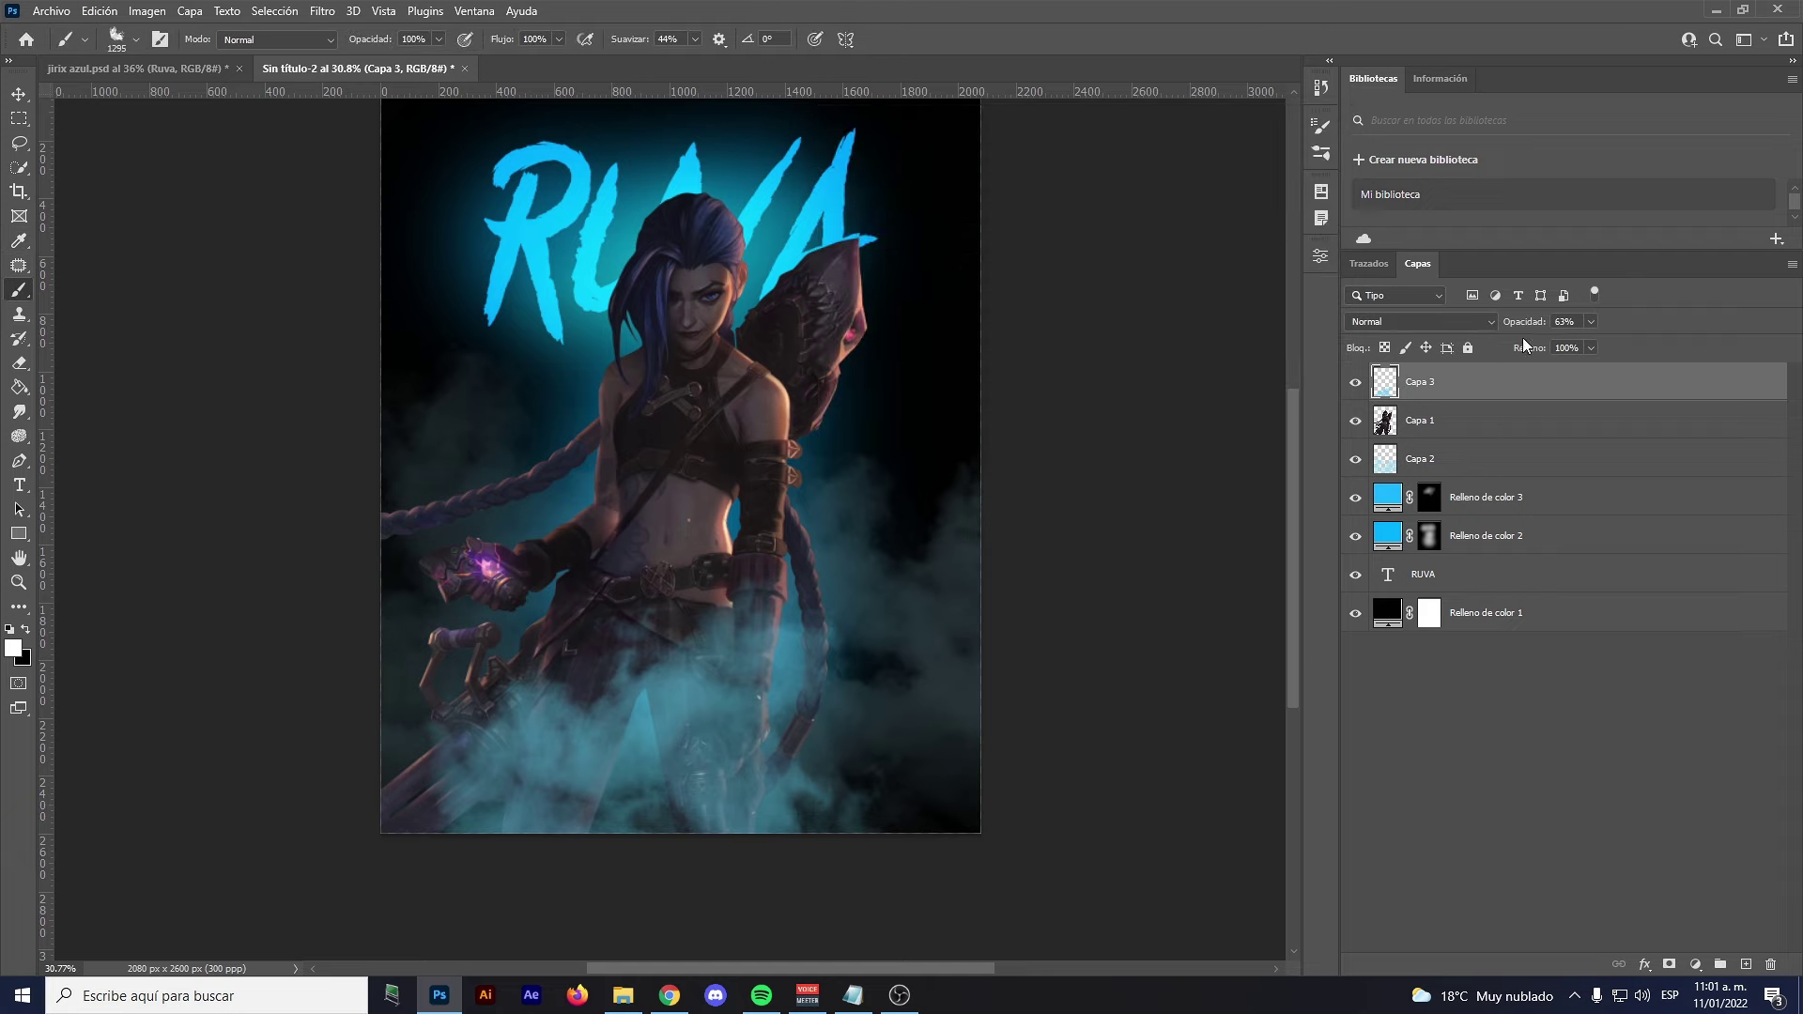
{"action": "left_click_drag", "start_coordinate": [1524, 324], "coordinate": [1528, 327]}
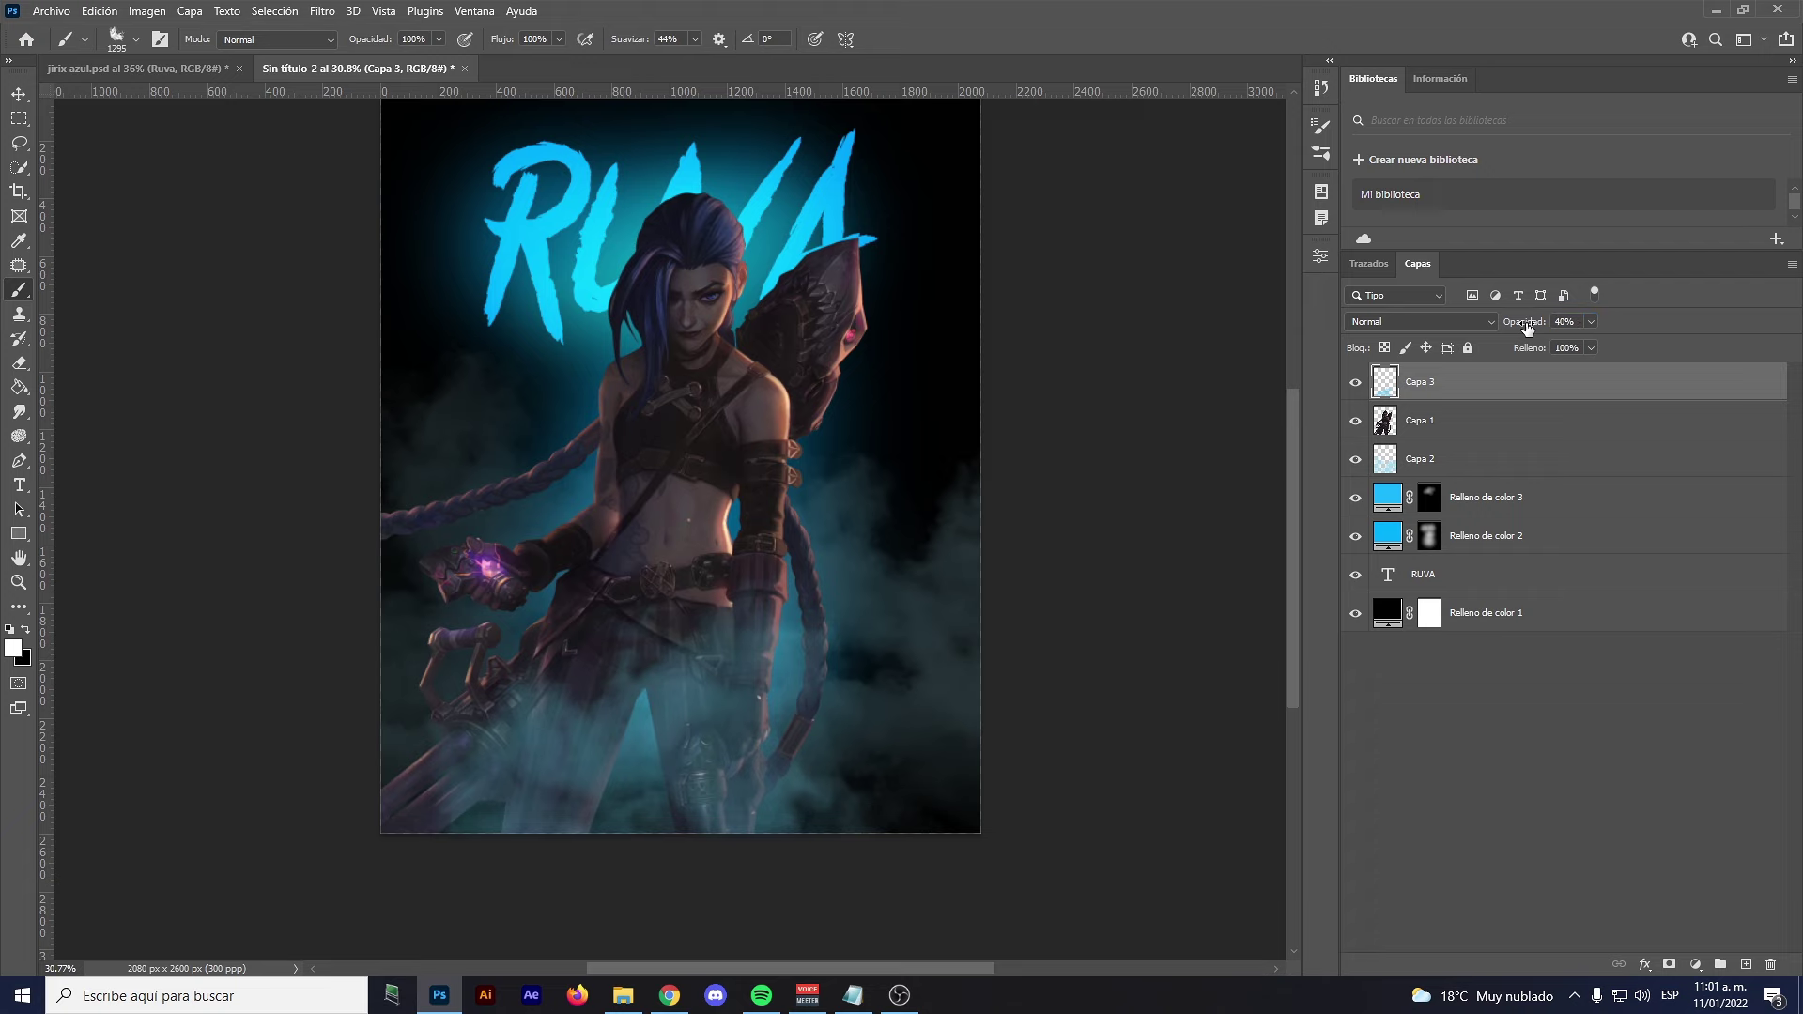
{"action": "scroll", "coordinate": [606, 641], "scroll_direction": "down", "scroll_amount": 2}
{"action": "mouse_move", "coordinate": [620, 601]}
{"action": "left_mouse_down"}
{"action": "mouse_move", "coordinate": [606, 641]}
{"action": "mouse_move", "coordinate": [652, 549]}
{"action": "left_mouse_up"}
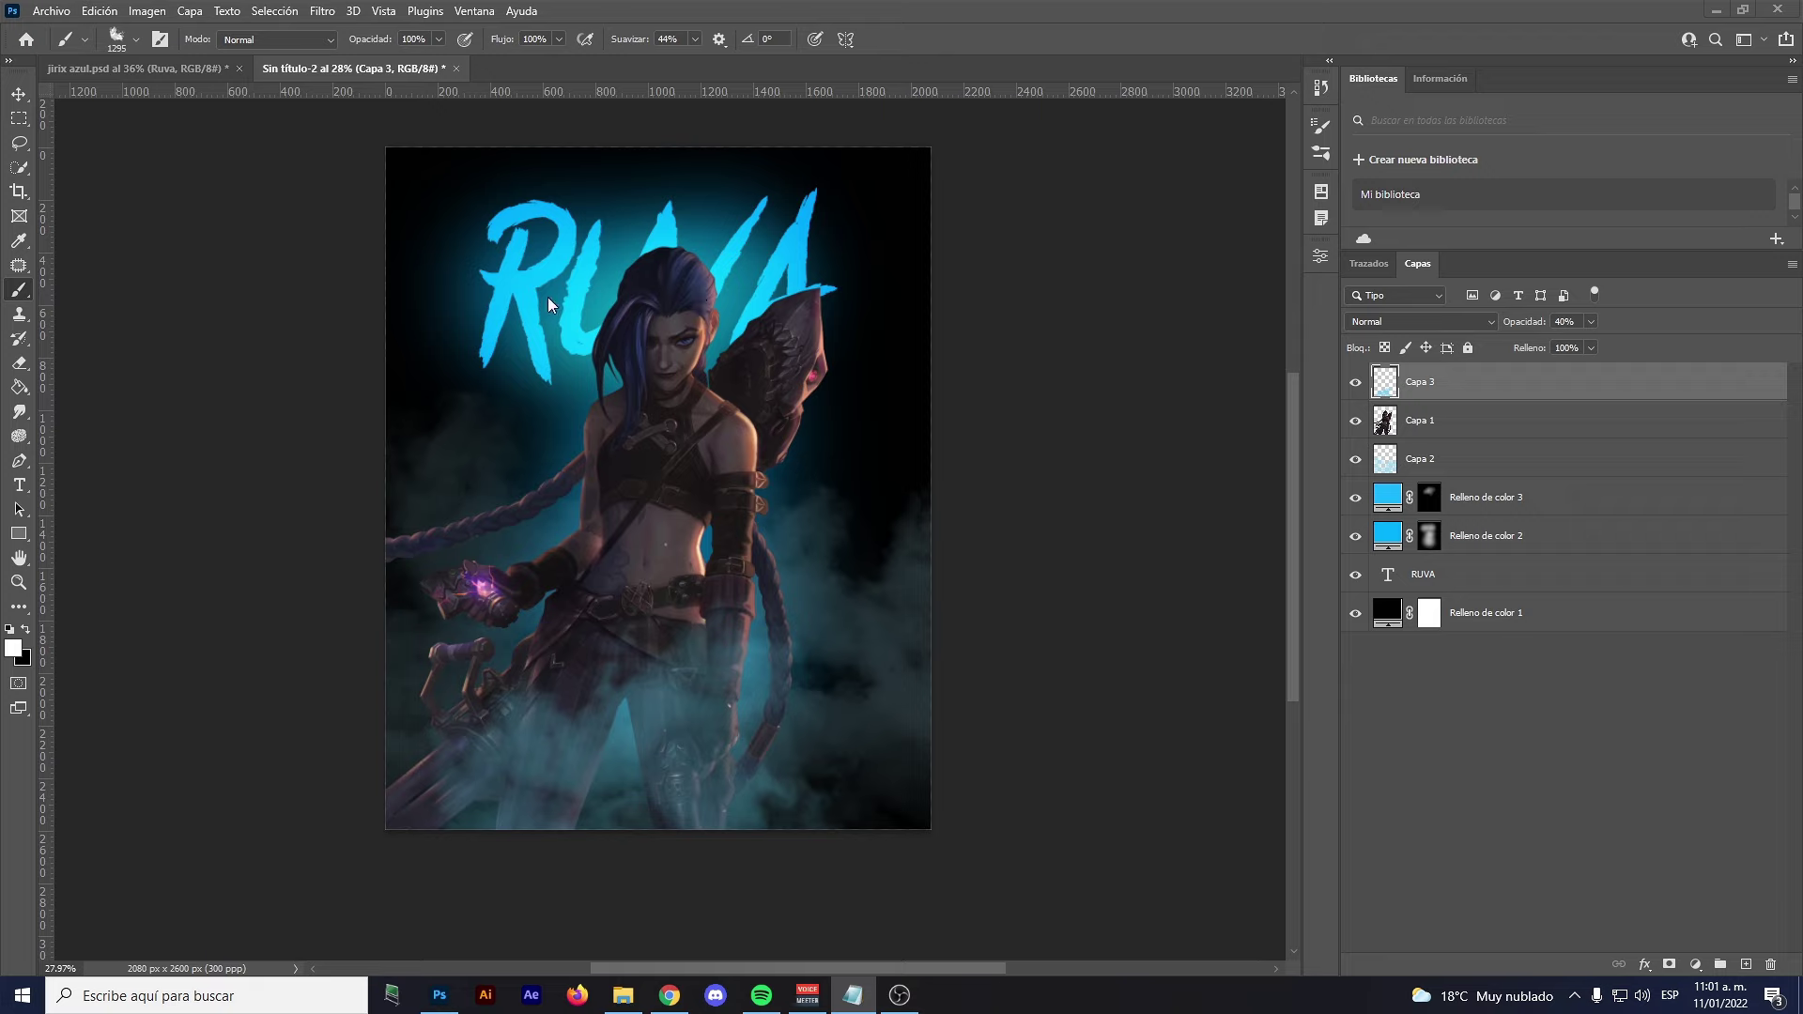
{"action": "left_click", "coordinate": [19, 95]}
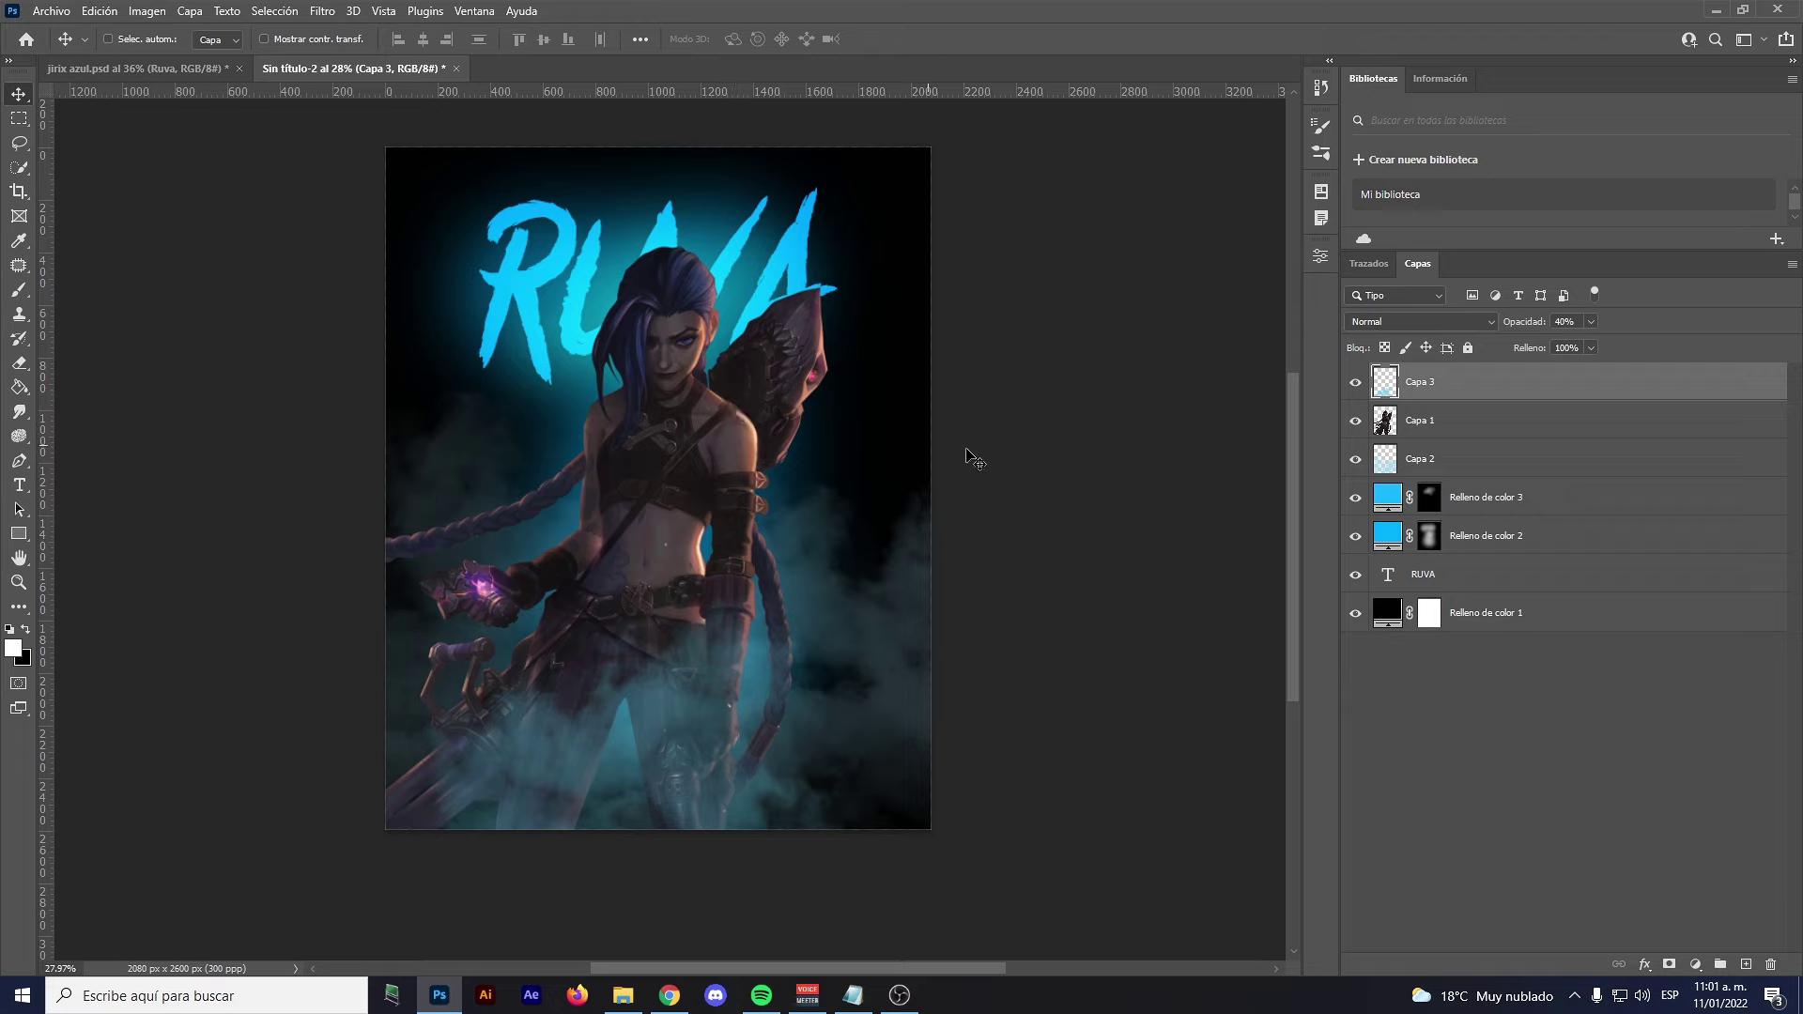
Add a Photo Filter adjustment above Capa 1 using a custom cyan colour
{"action": "left_click", "coordinate": [1445, 422]}
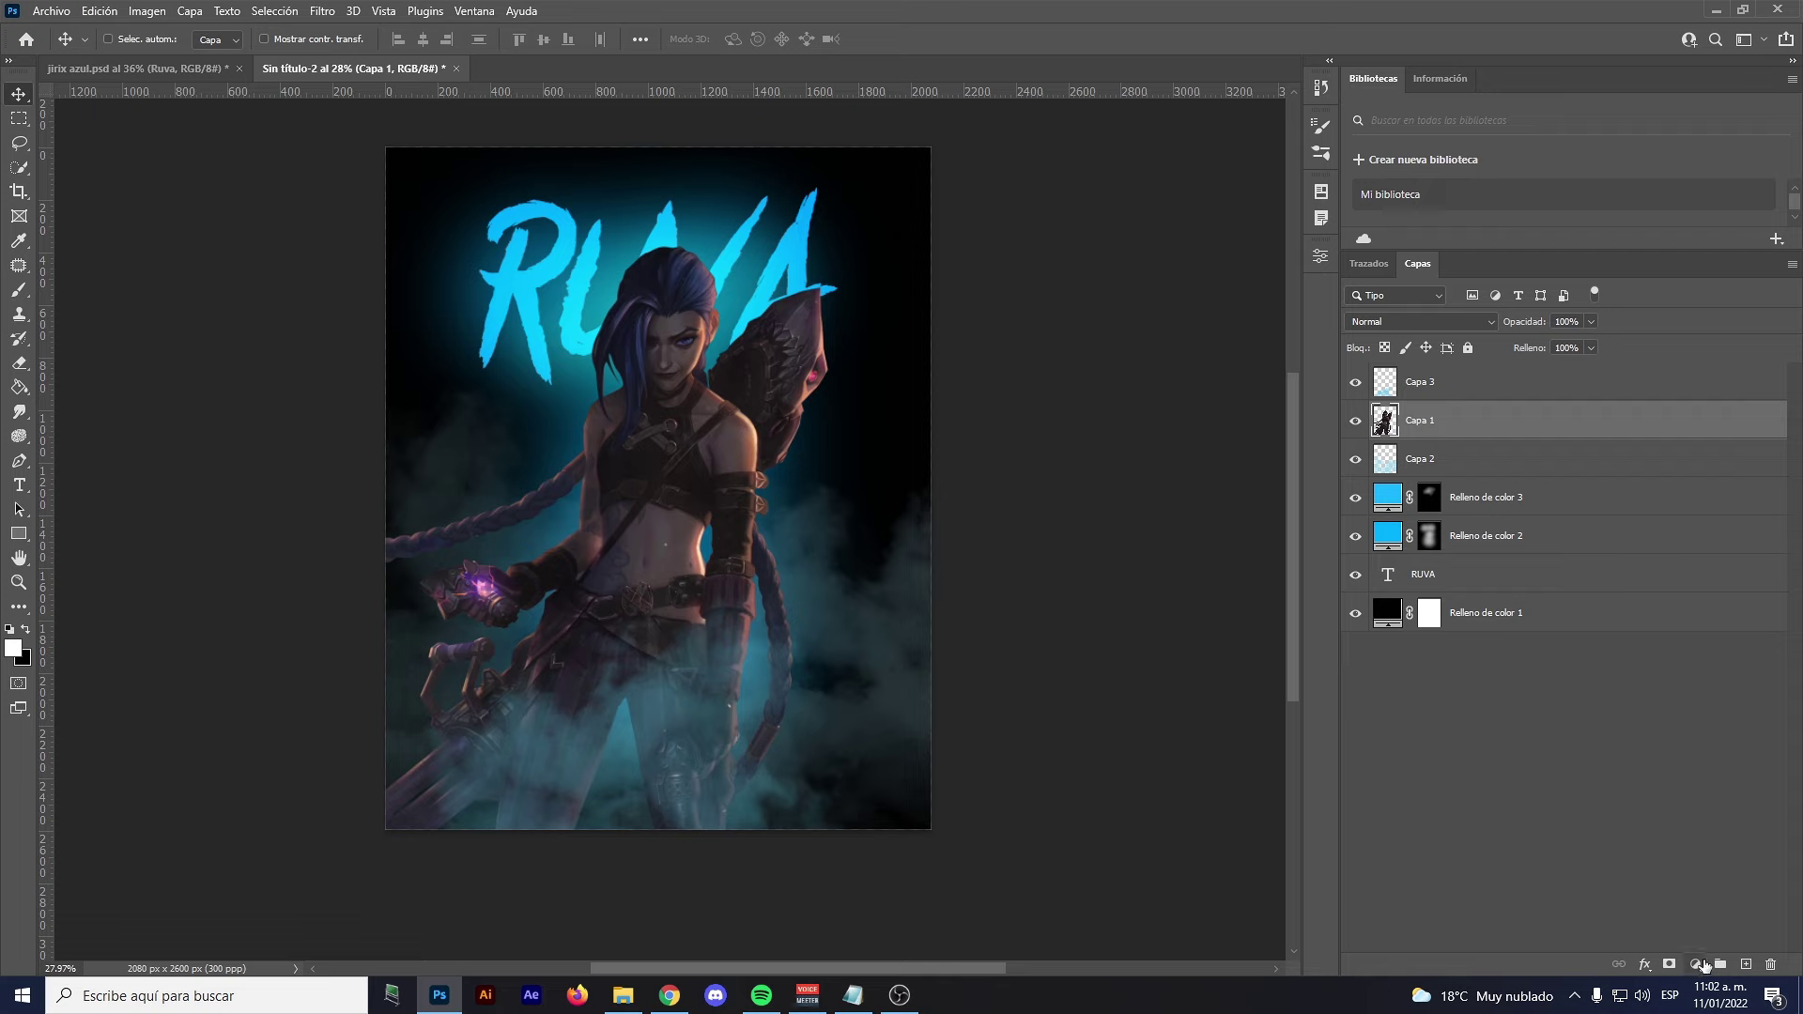
{"action": "left_click", "coordinate": [1698, 965]}
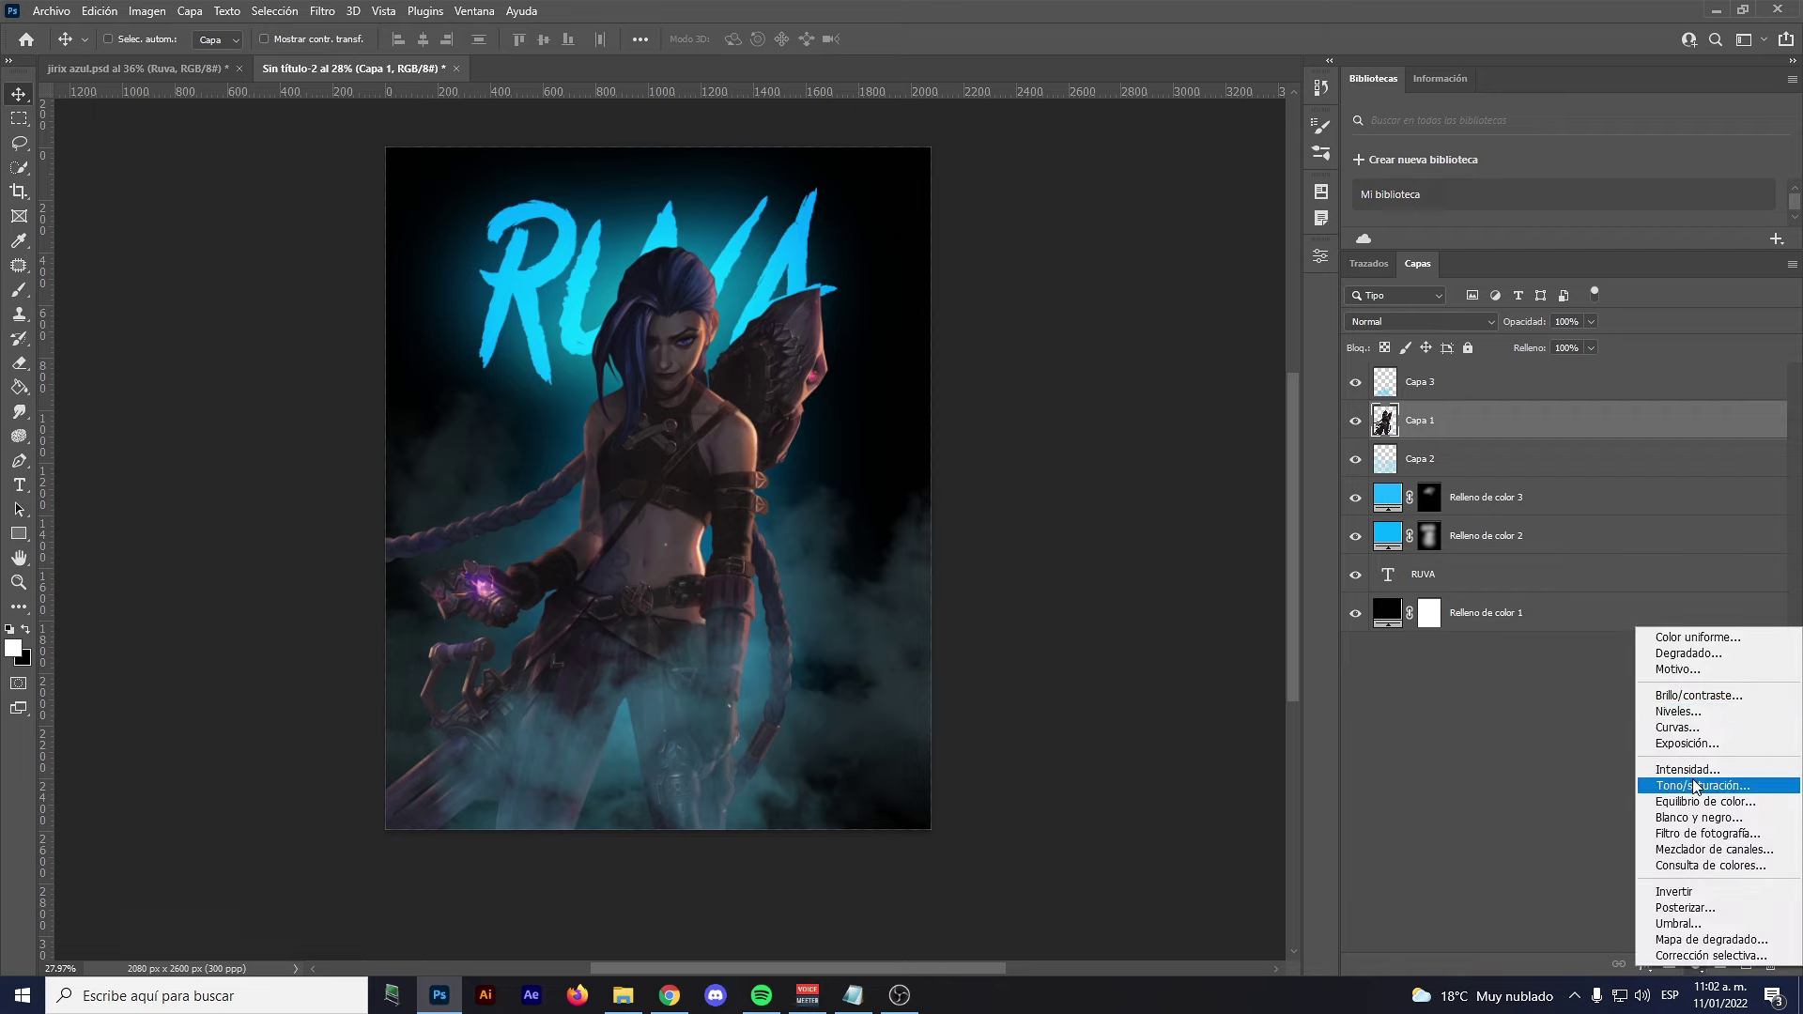
{"action": "left_click", "coordinate": [1696, 833]}
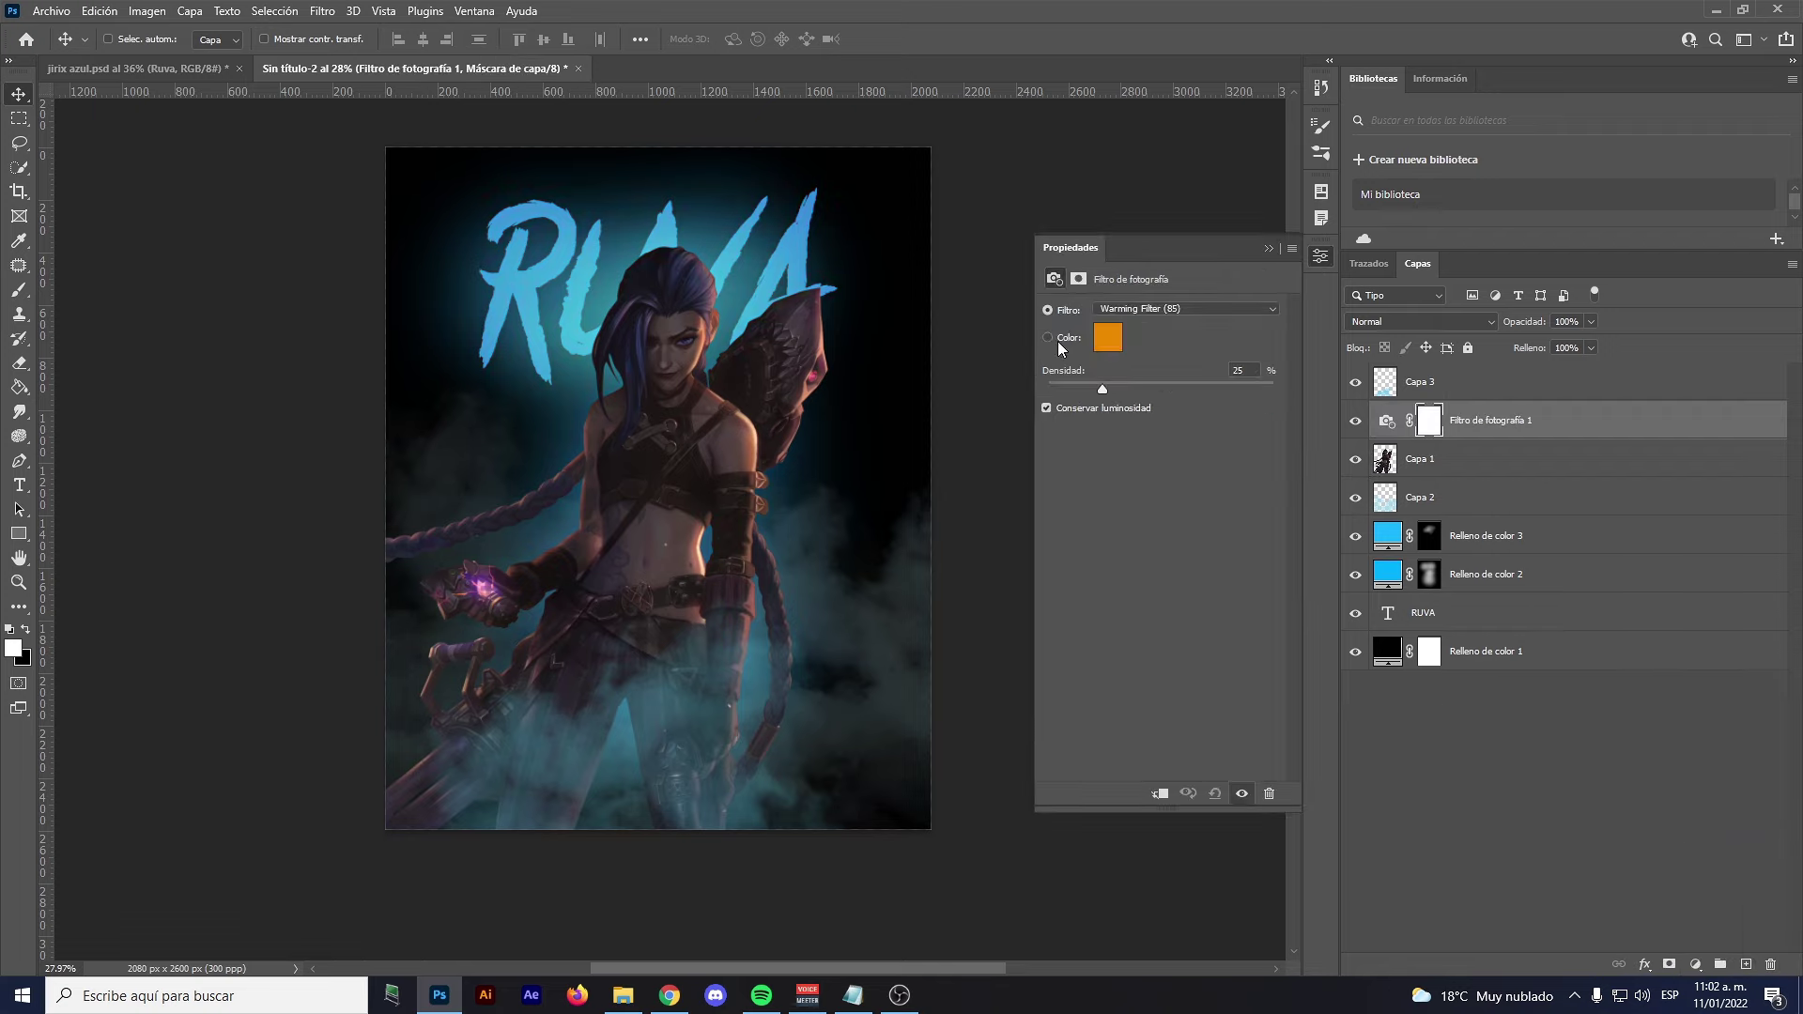
{"action": "left_click", "coordinate": [1047, 336]}
{"action": "left_click", "coordinate": [1114, 344]}
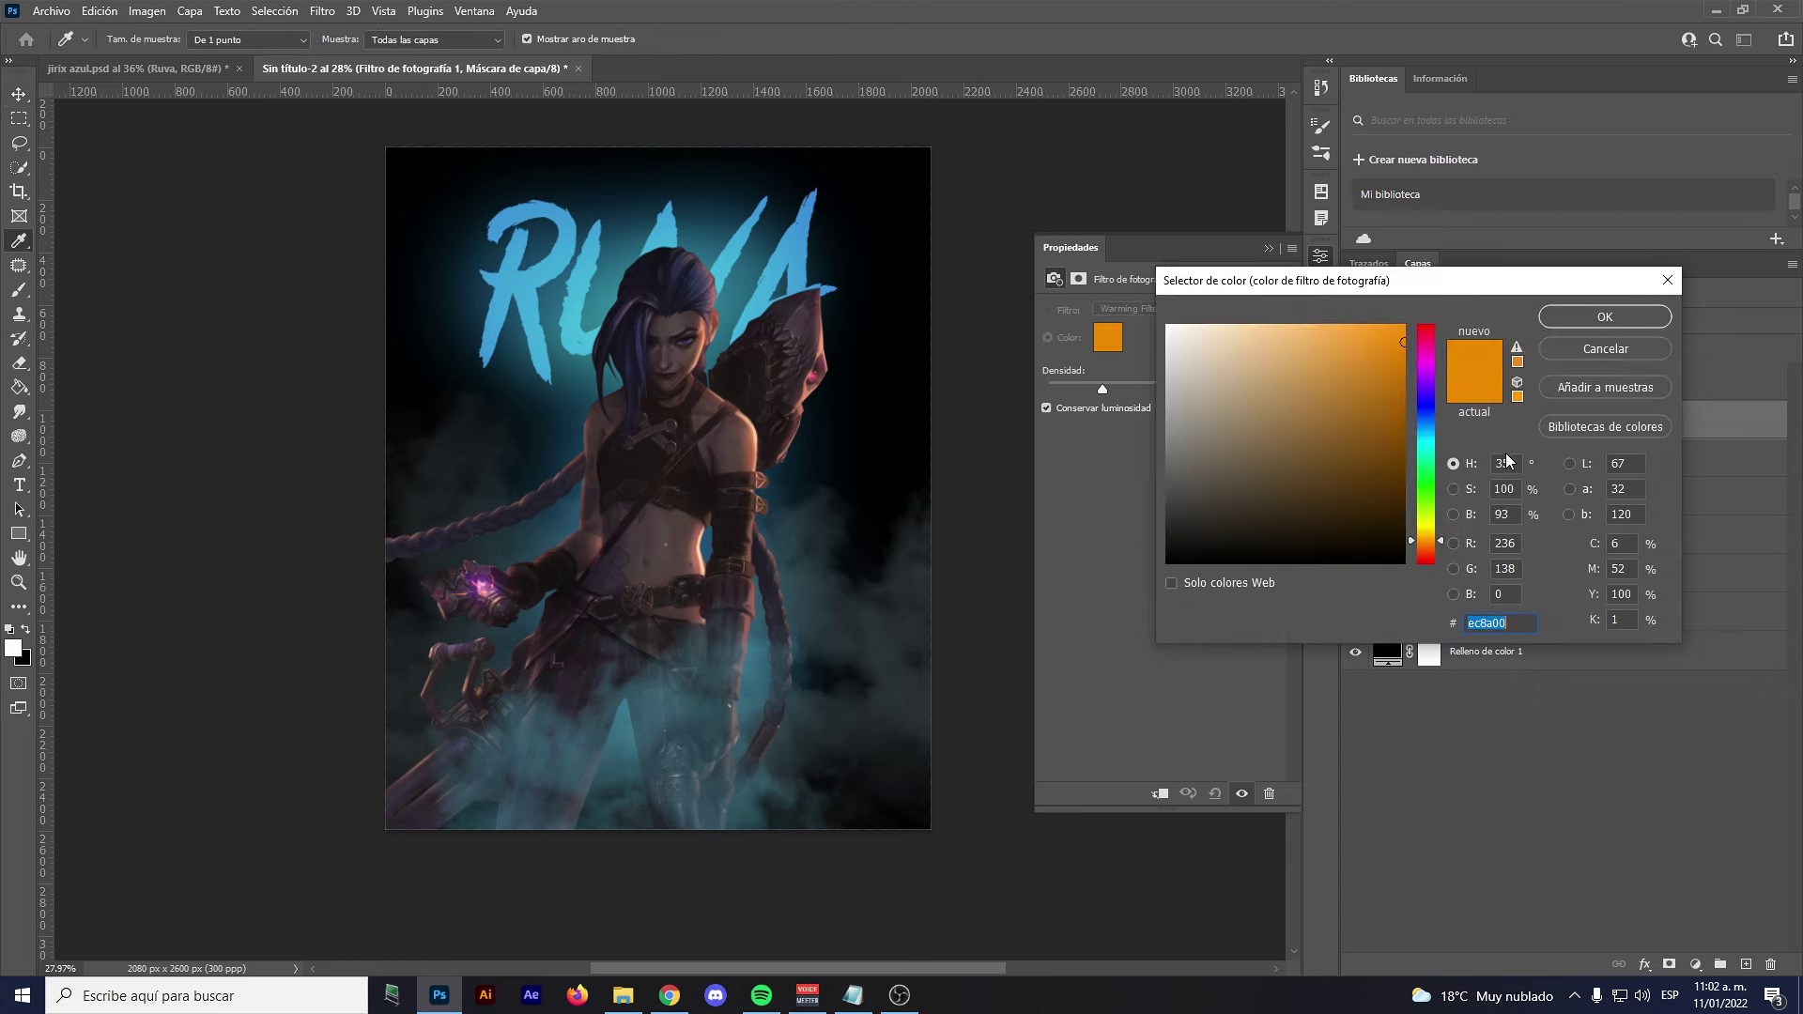
{"action": "type", "text": "00d9ec"}
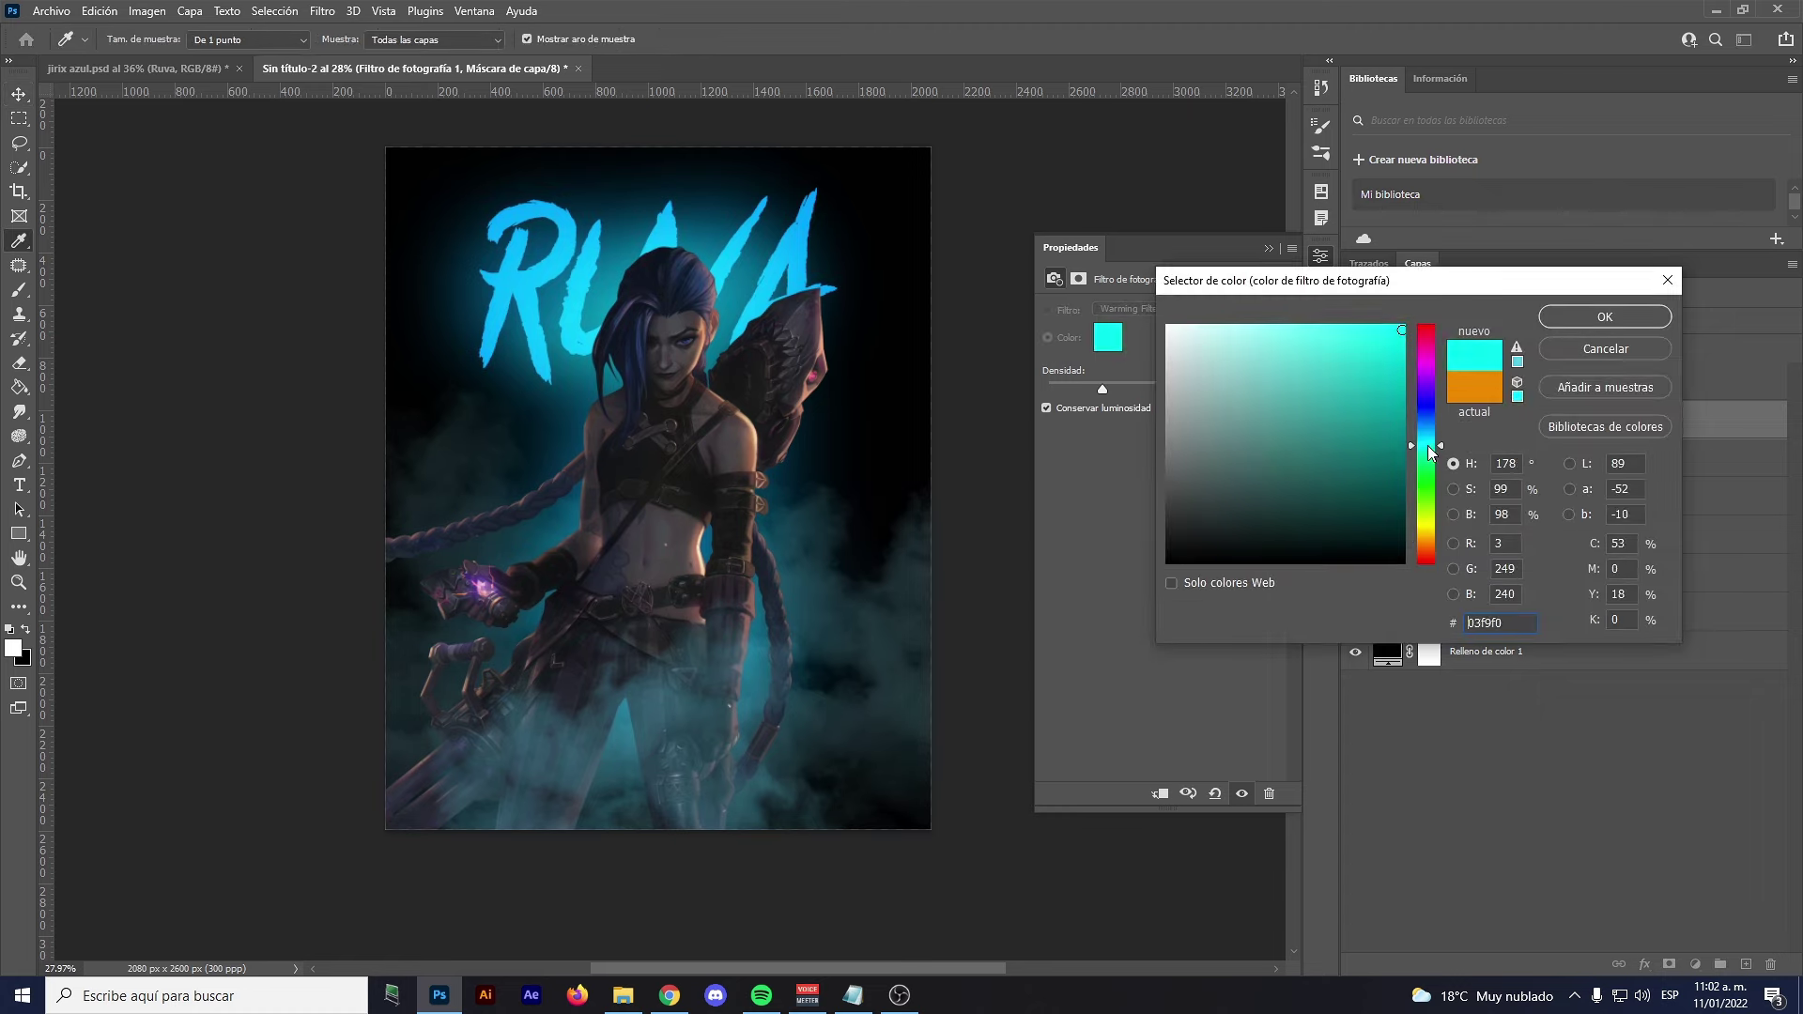
{"action": "left_click", "coordinate": [1574, 314]}
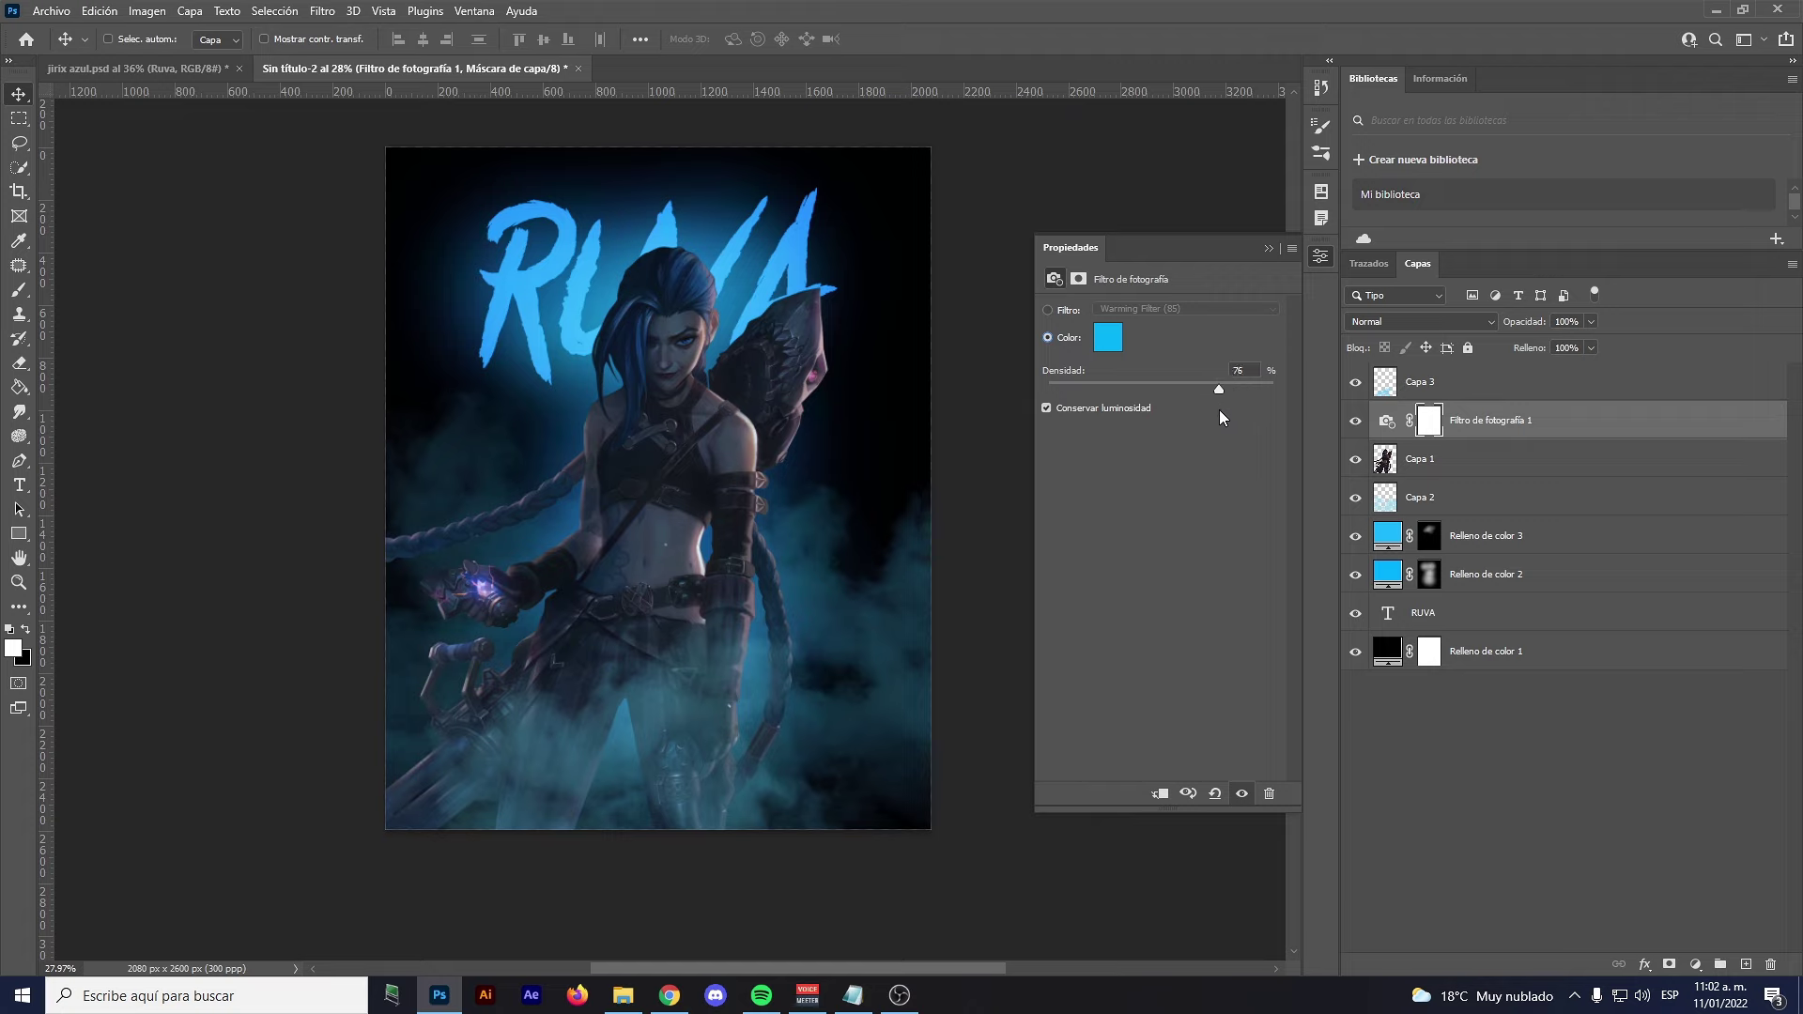
{"action": "left_click", "coordinate": [1268, 250]}
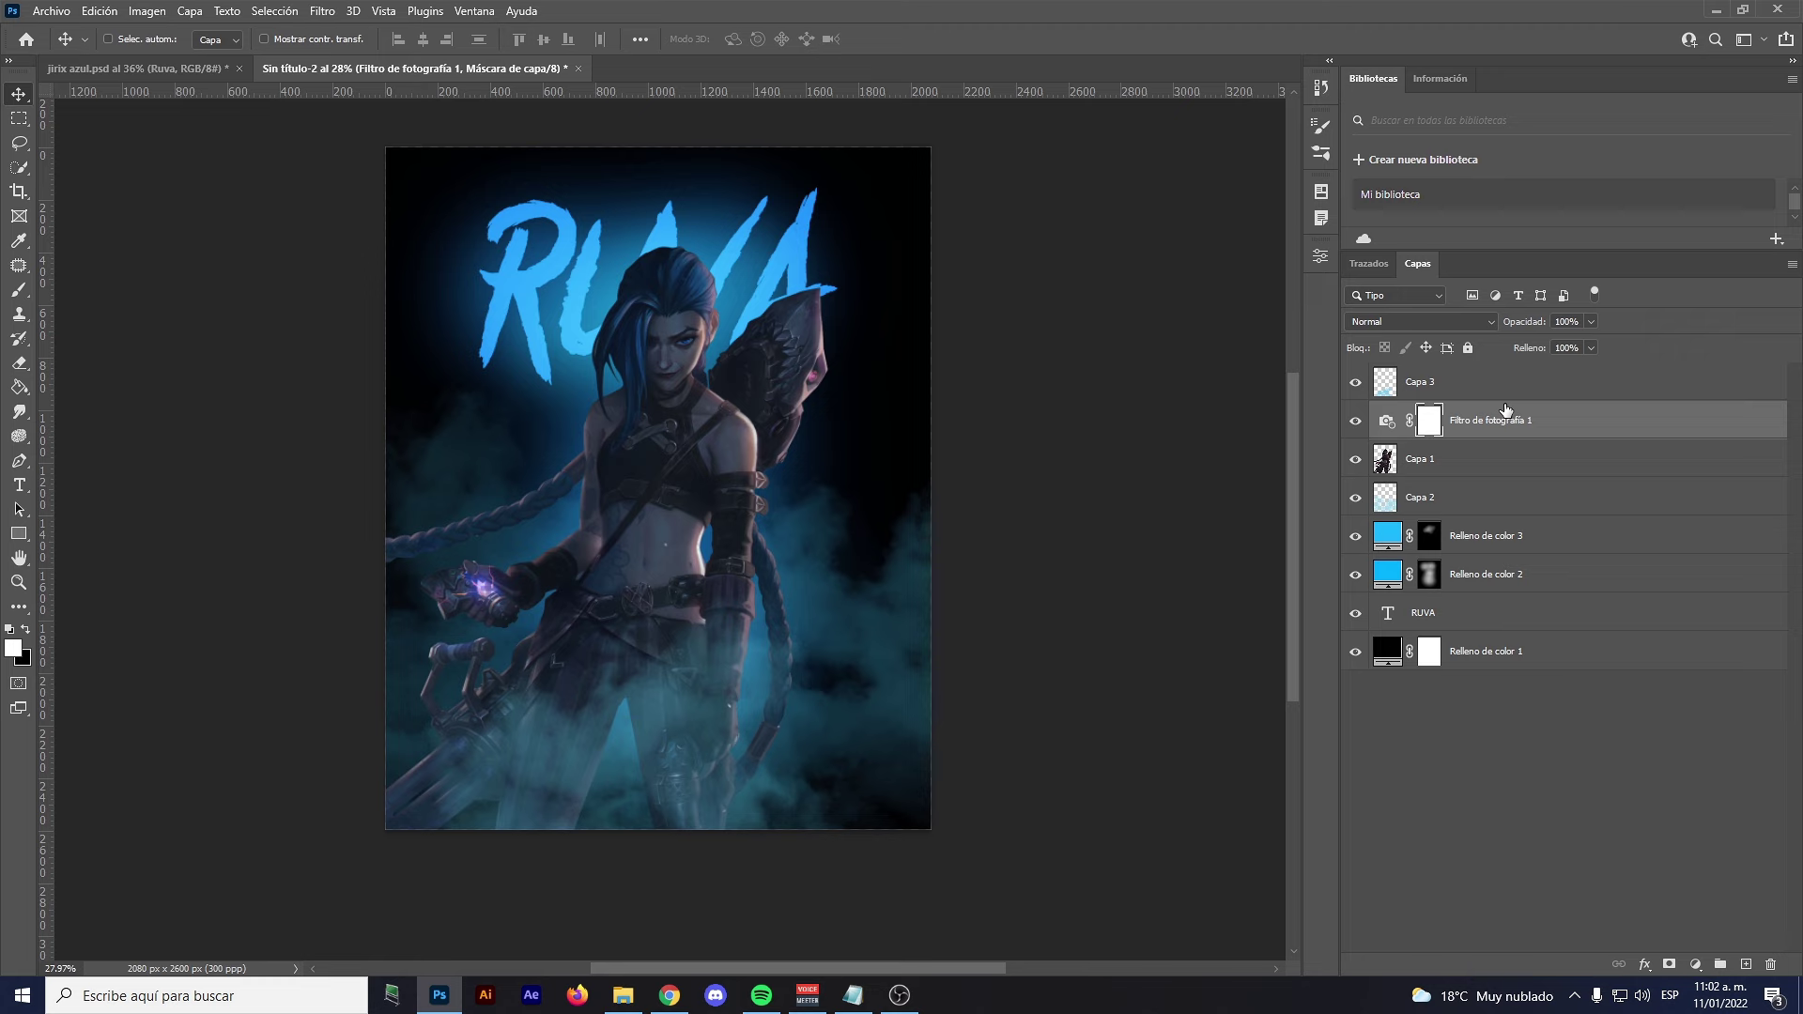
Clip the Photo Filter to Capa 1 and set its density to about 67%
{"action": "right_click", "coordinate": [1502, 422]}
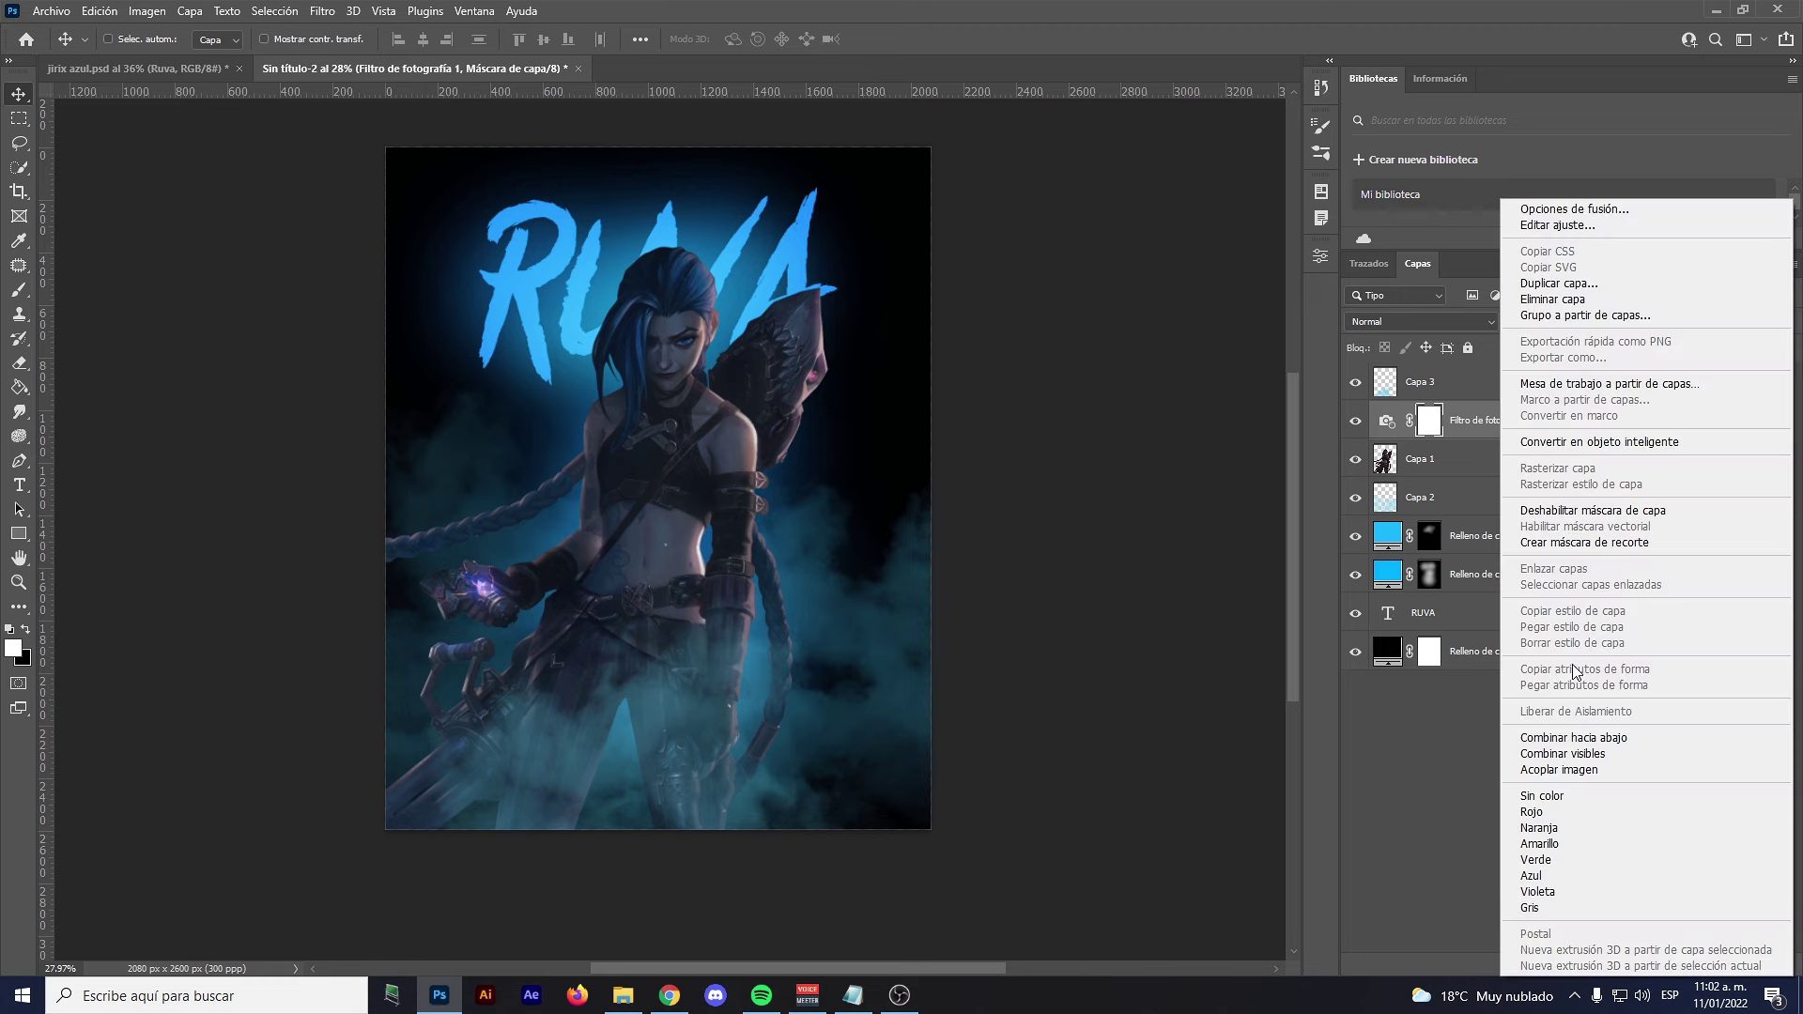
{"action": "left_click", "coordinate": [1584, 542]}
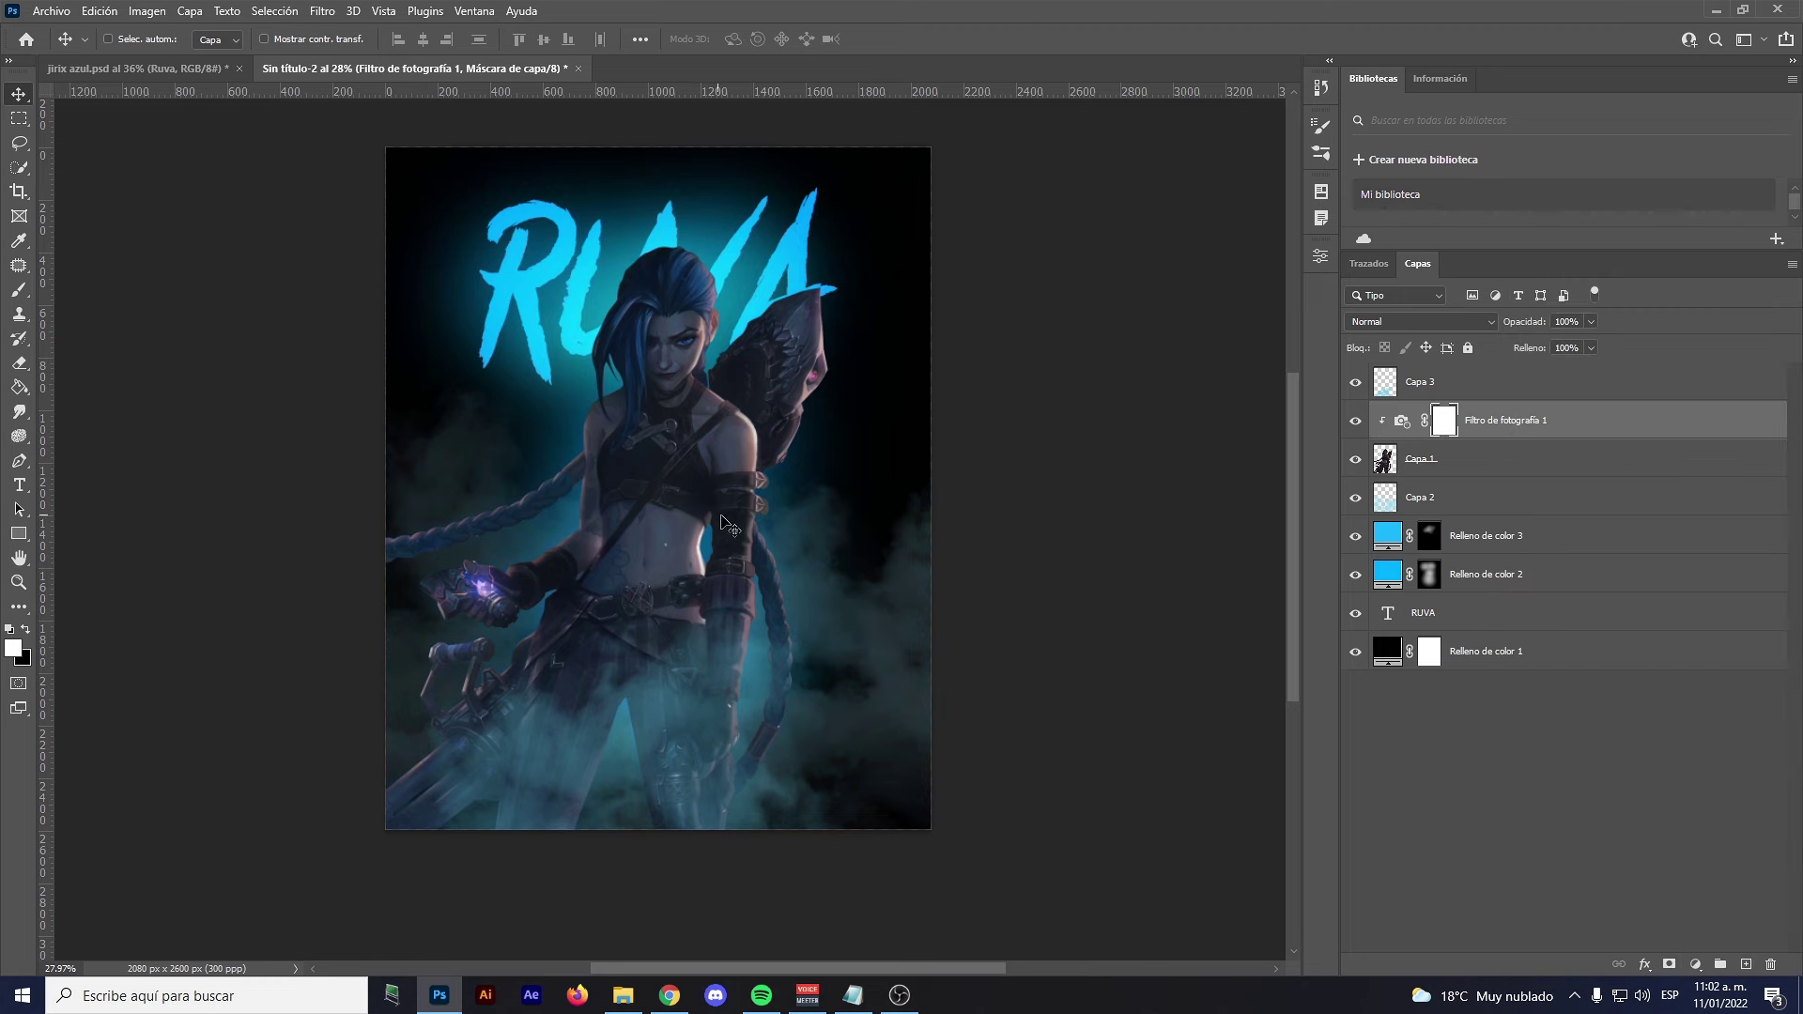
{"action": "left_click", "coordinate": [1397, 421]}
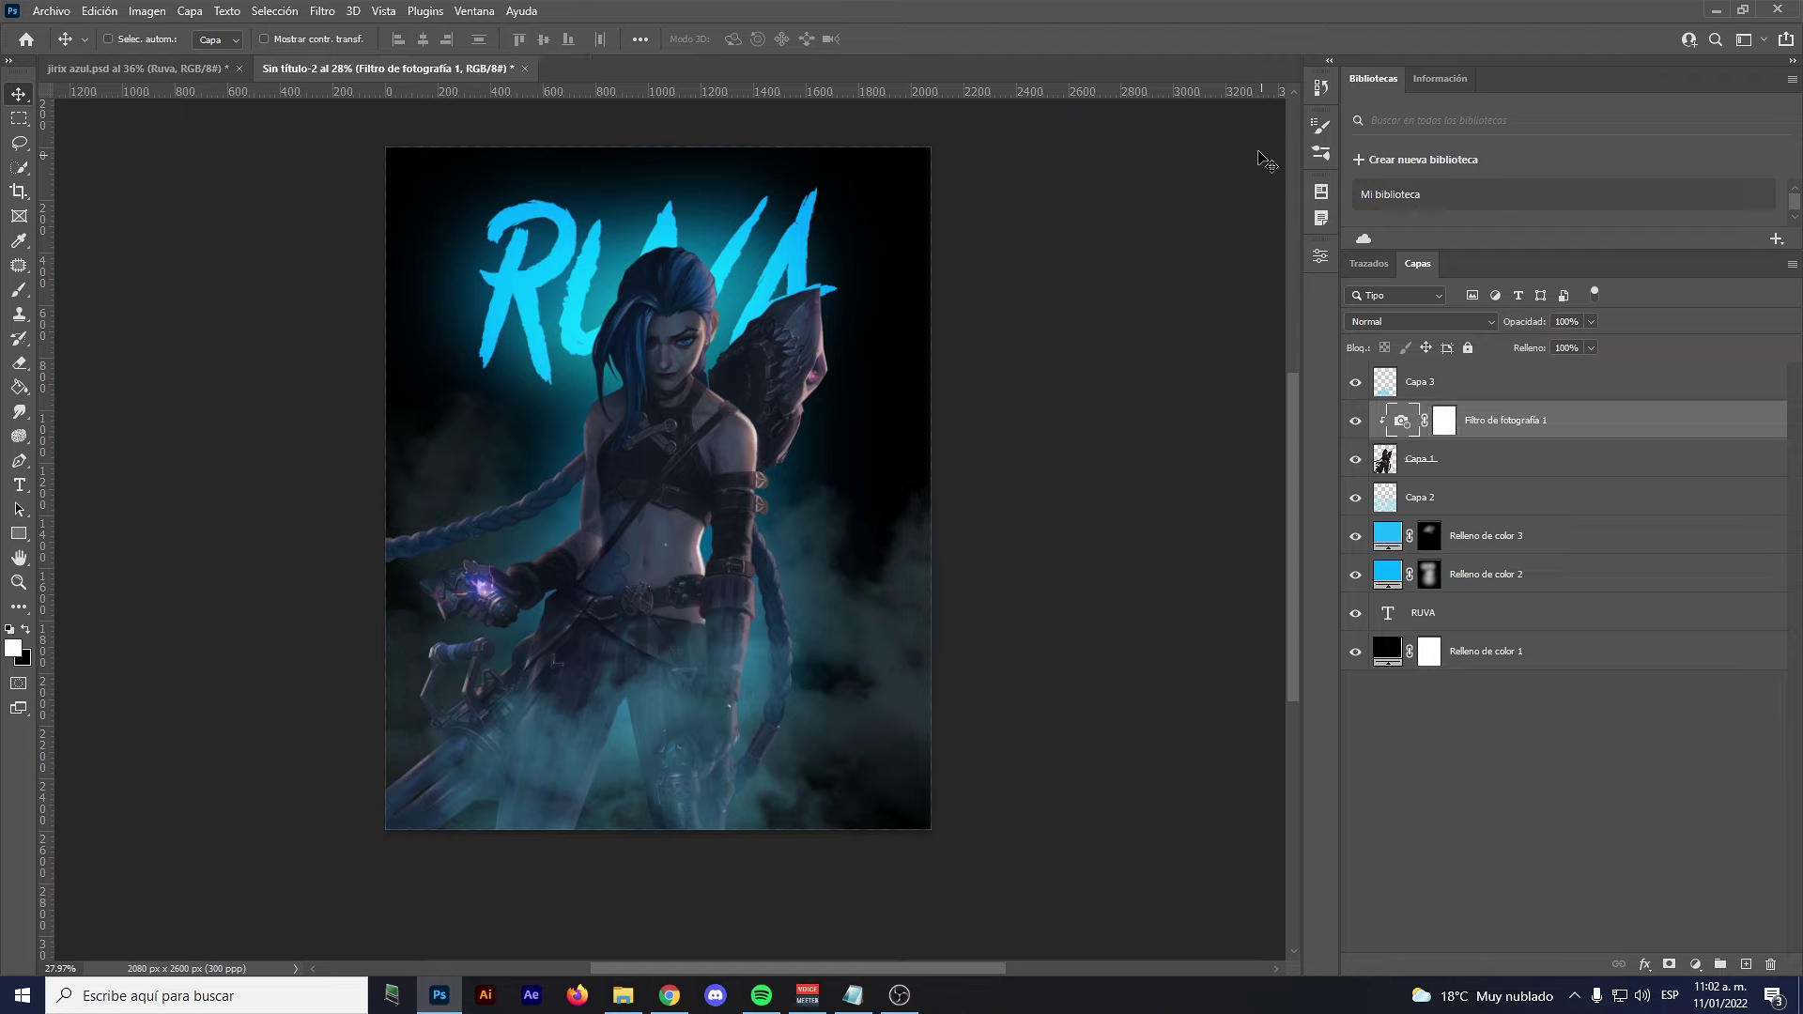
{"action": "left_click", "coordinate": [1319, 256]}
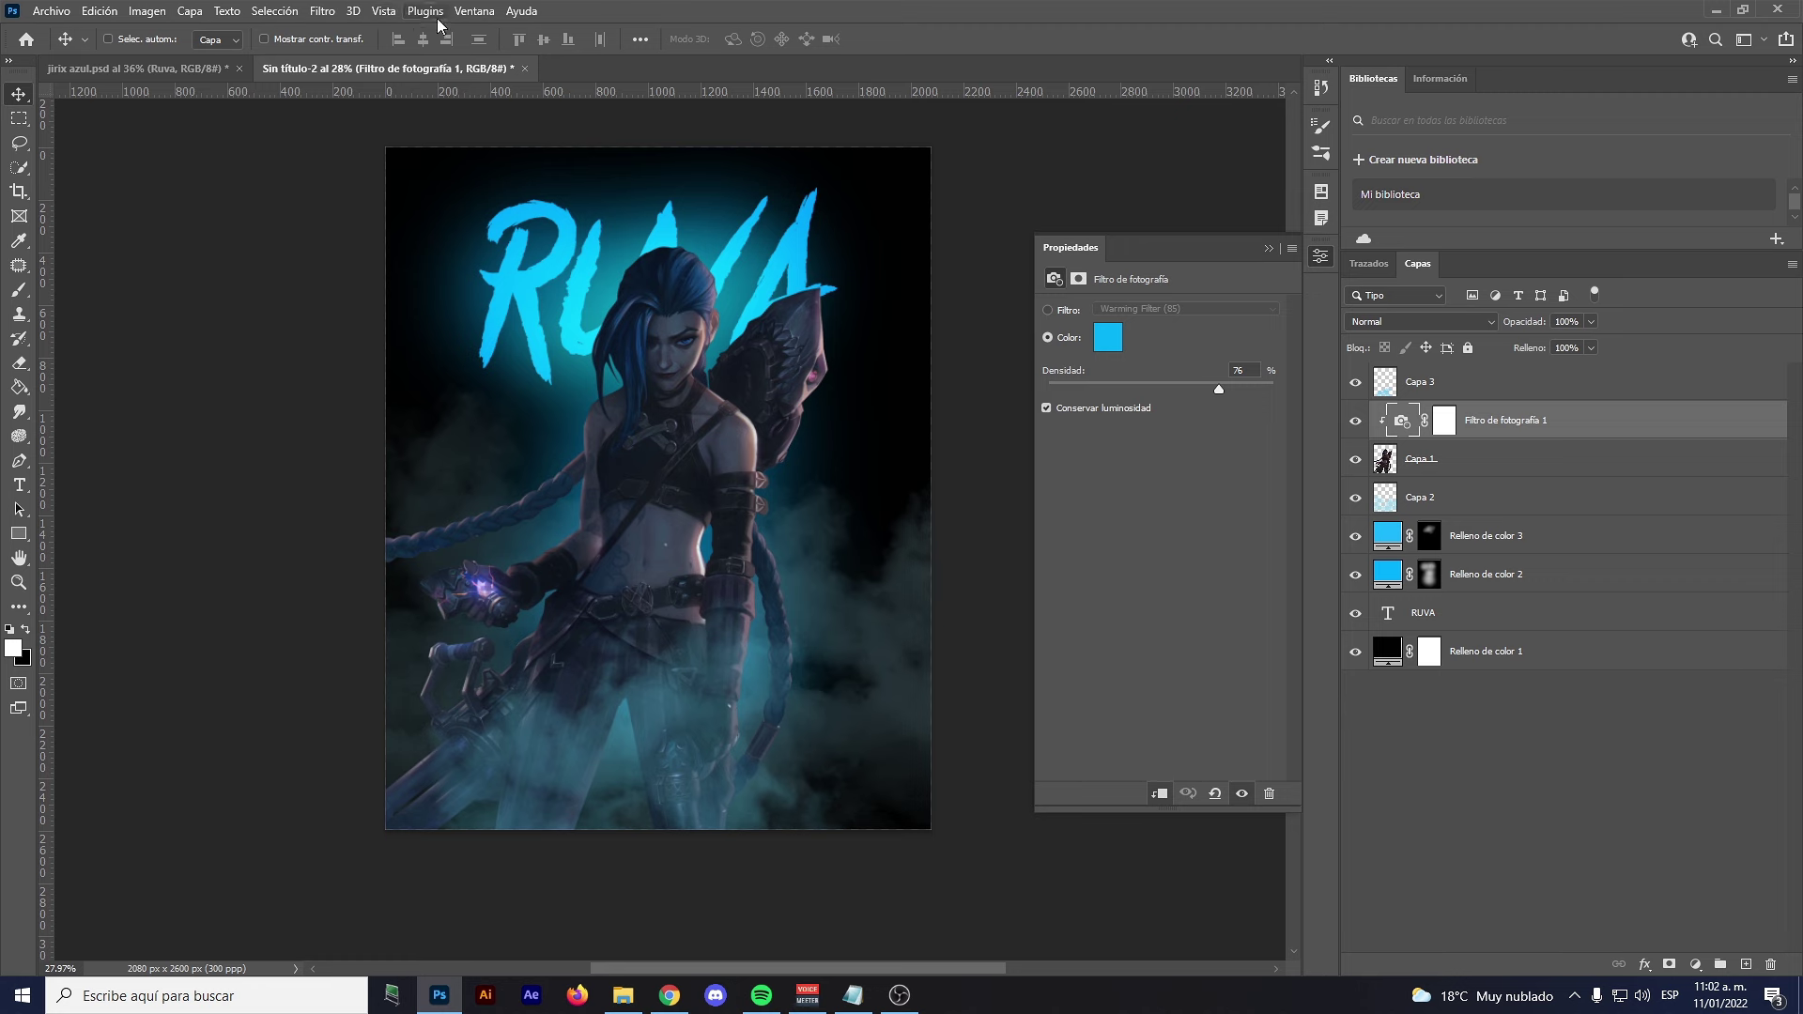
{"action": "left_click", "coordinate": [473, 10]}
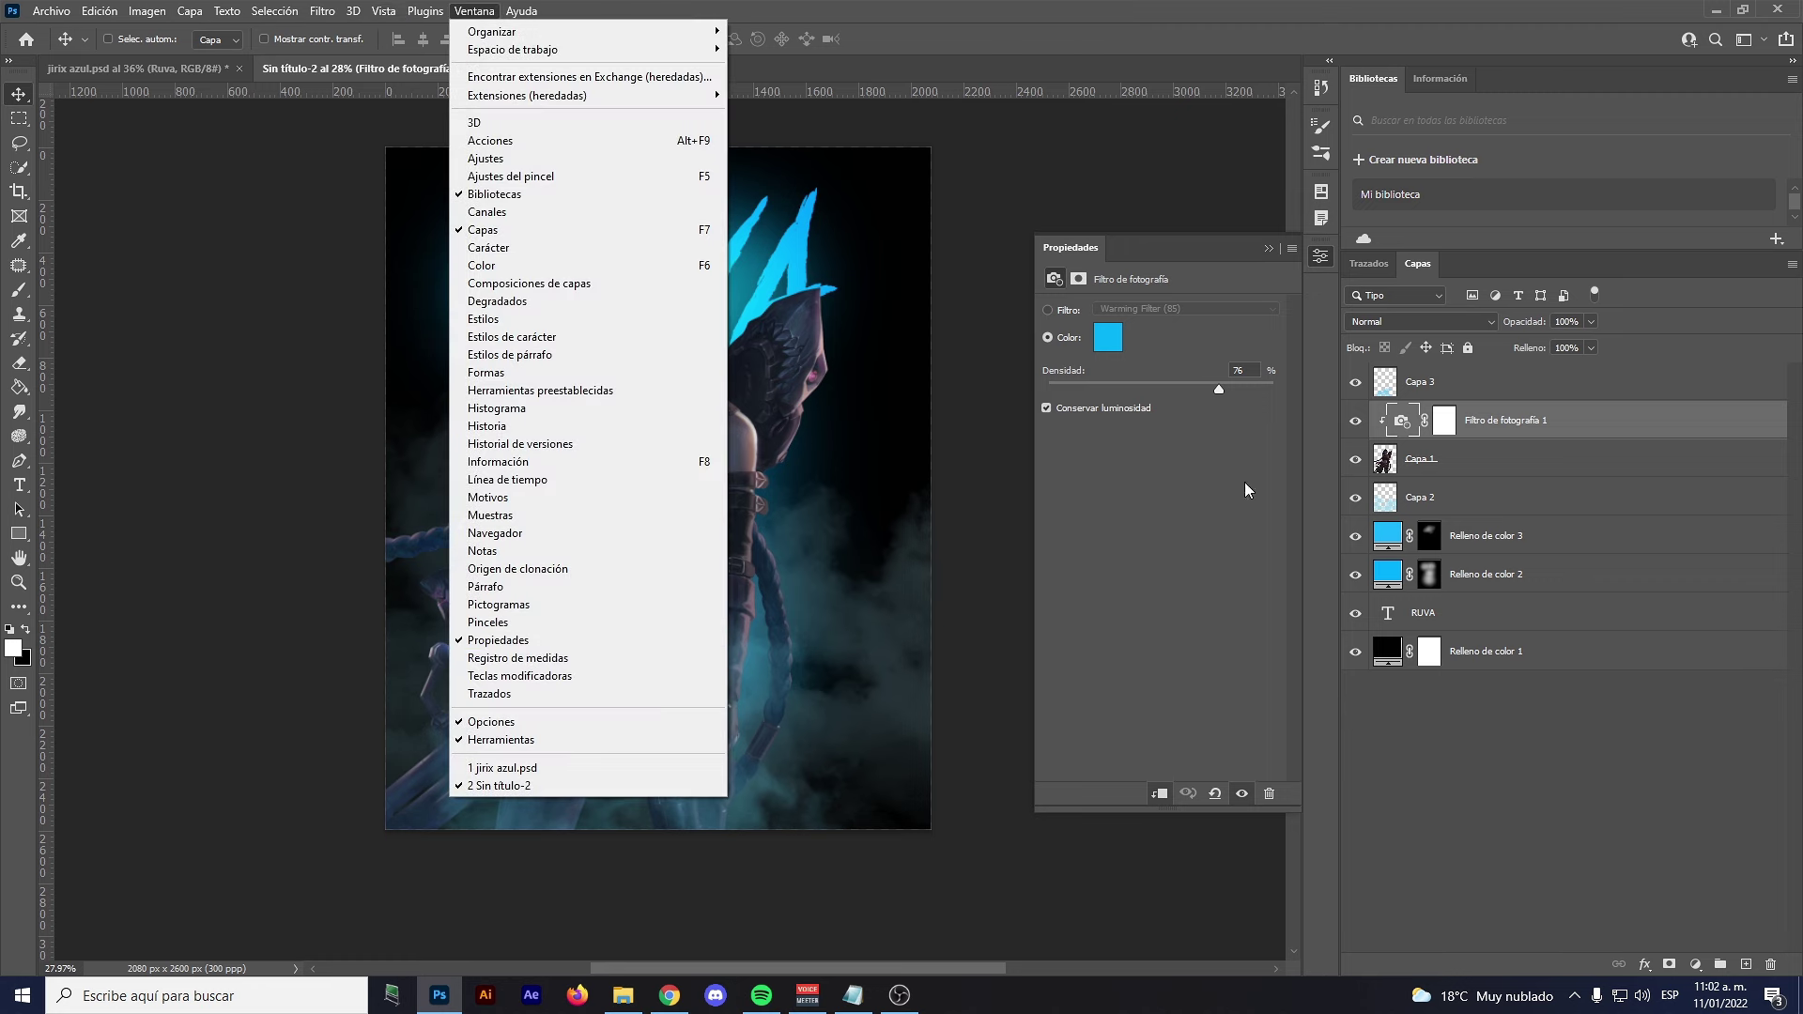
{"action": "left_click", "coordinate": [1241, 469]}
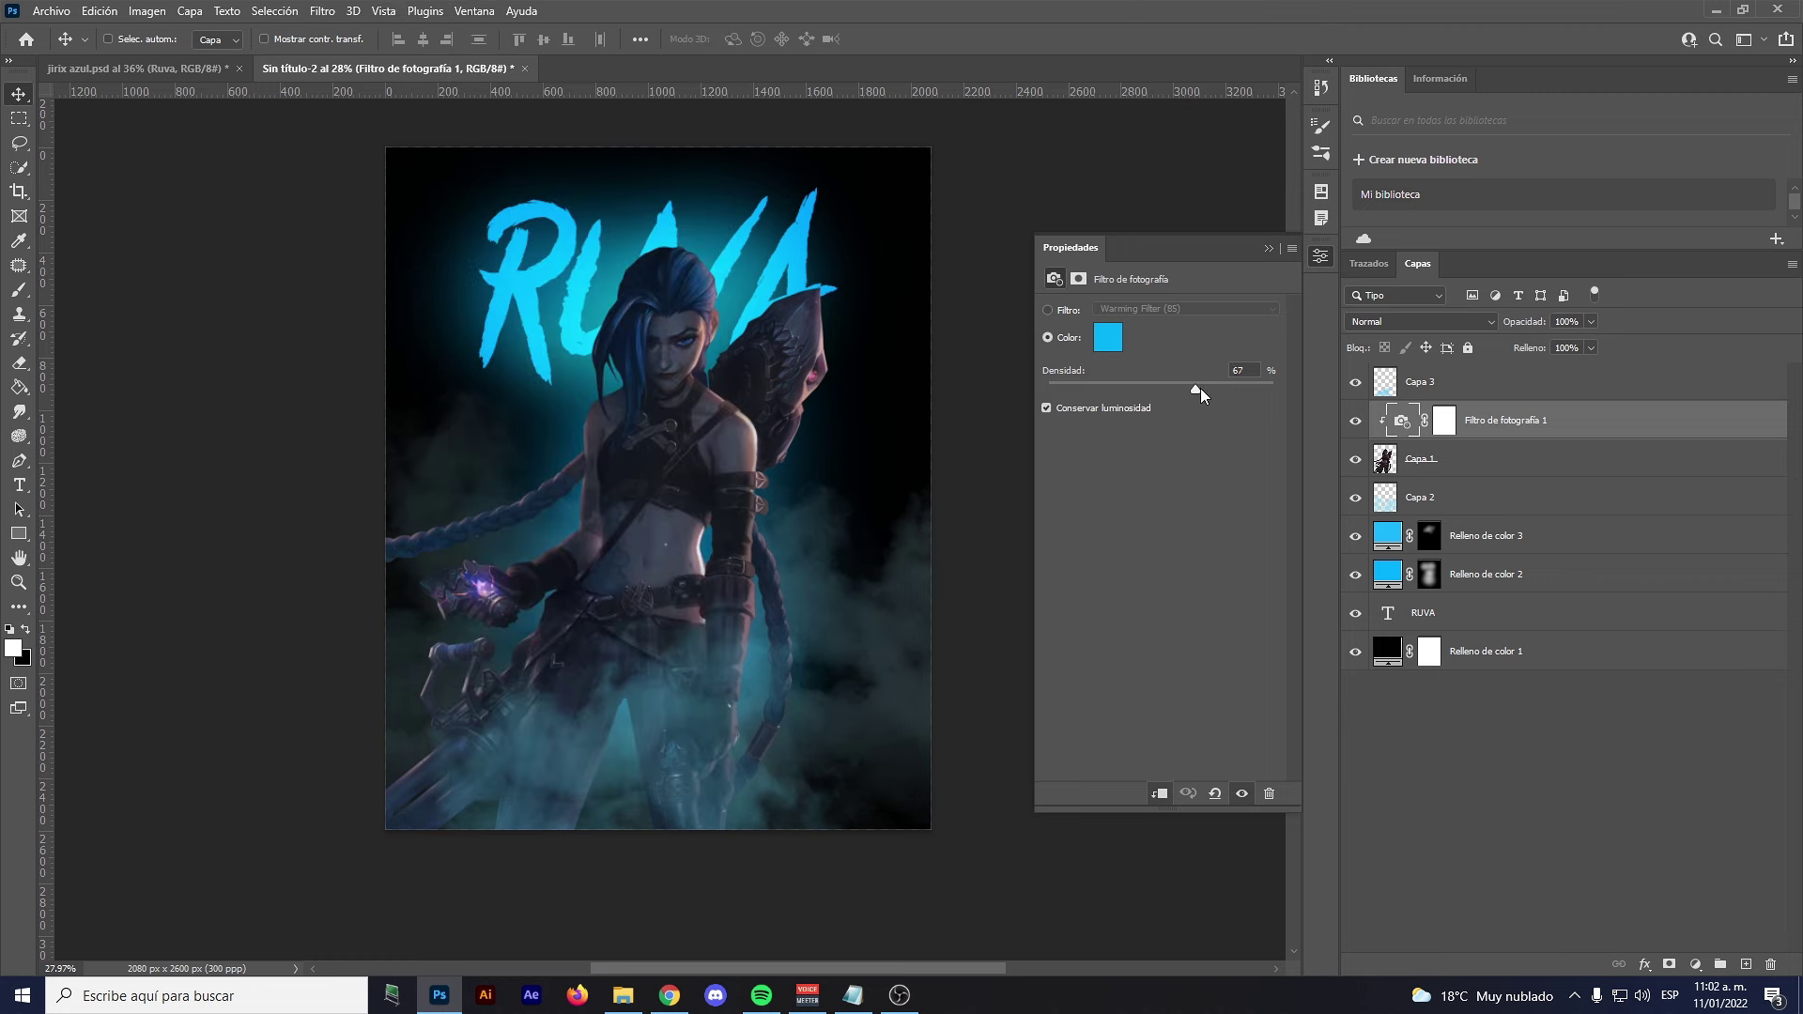
{"action": "left_click_drag", "start_coordinate": [1165, 390], "coordinate": [1182, 393]}
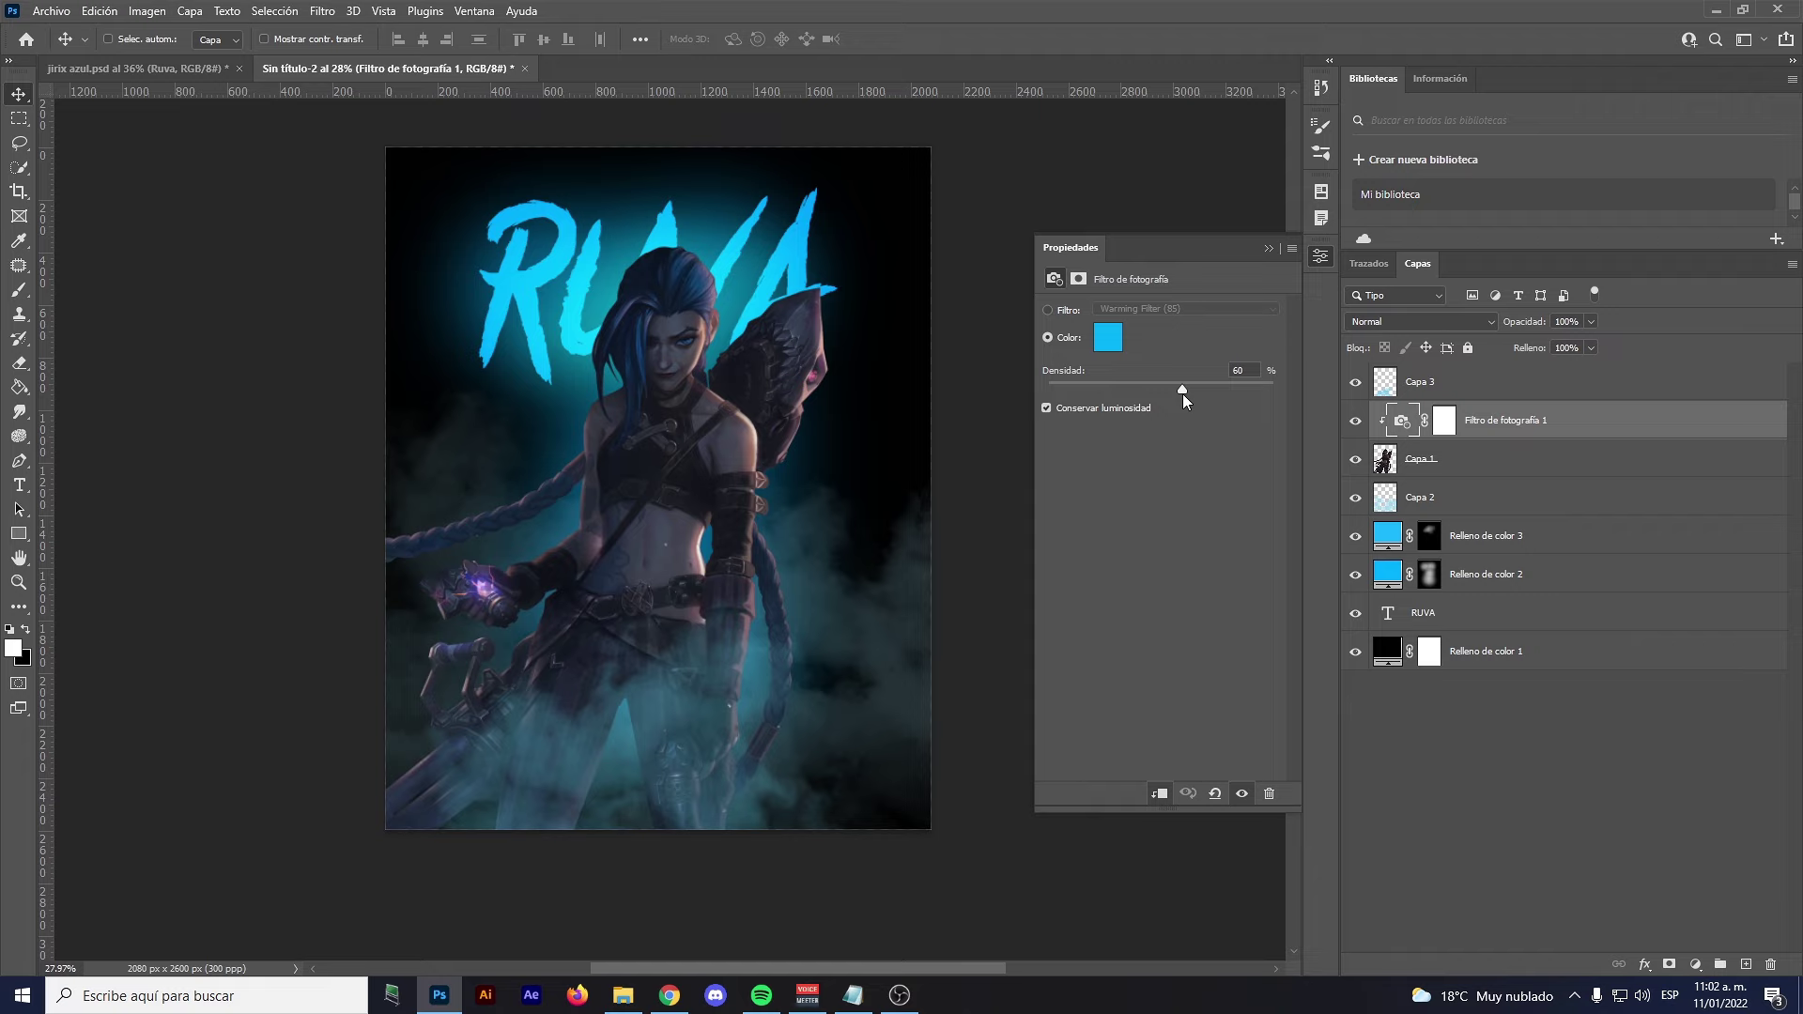
{"action": "left_click", "coordinate": [1266, 249]}
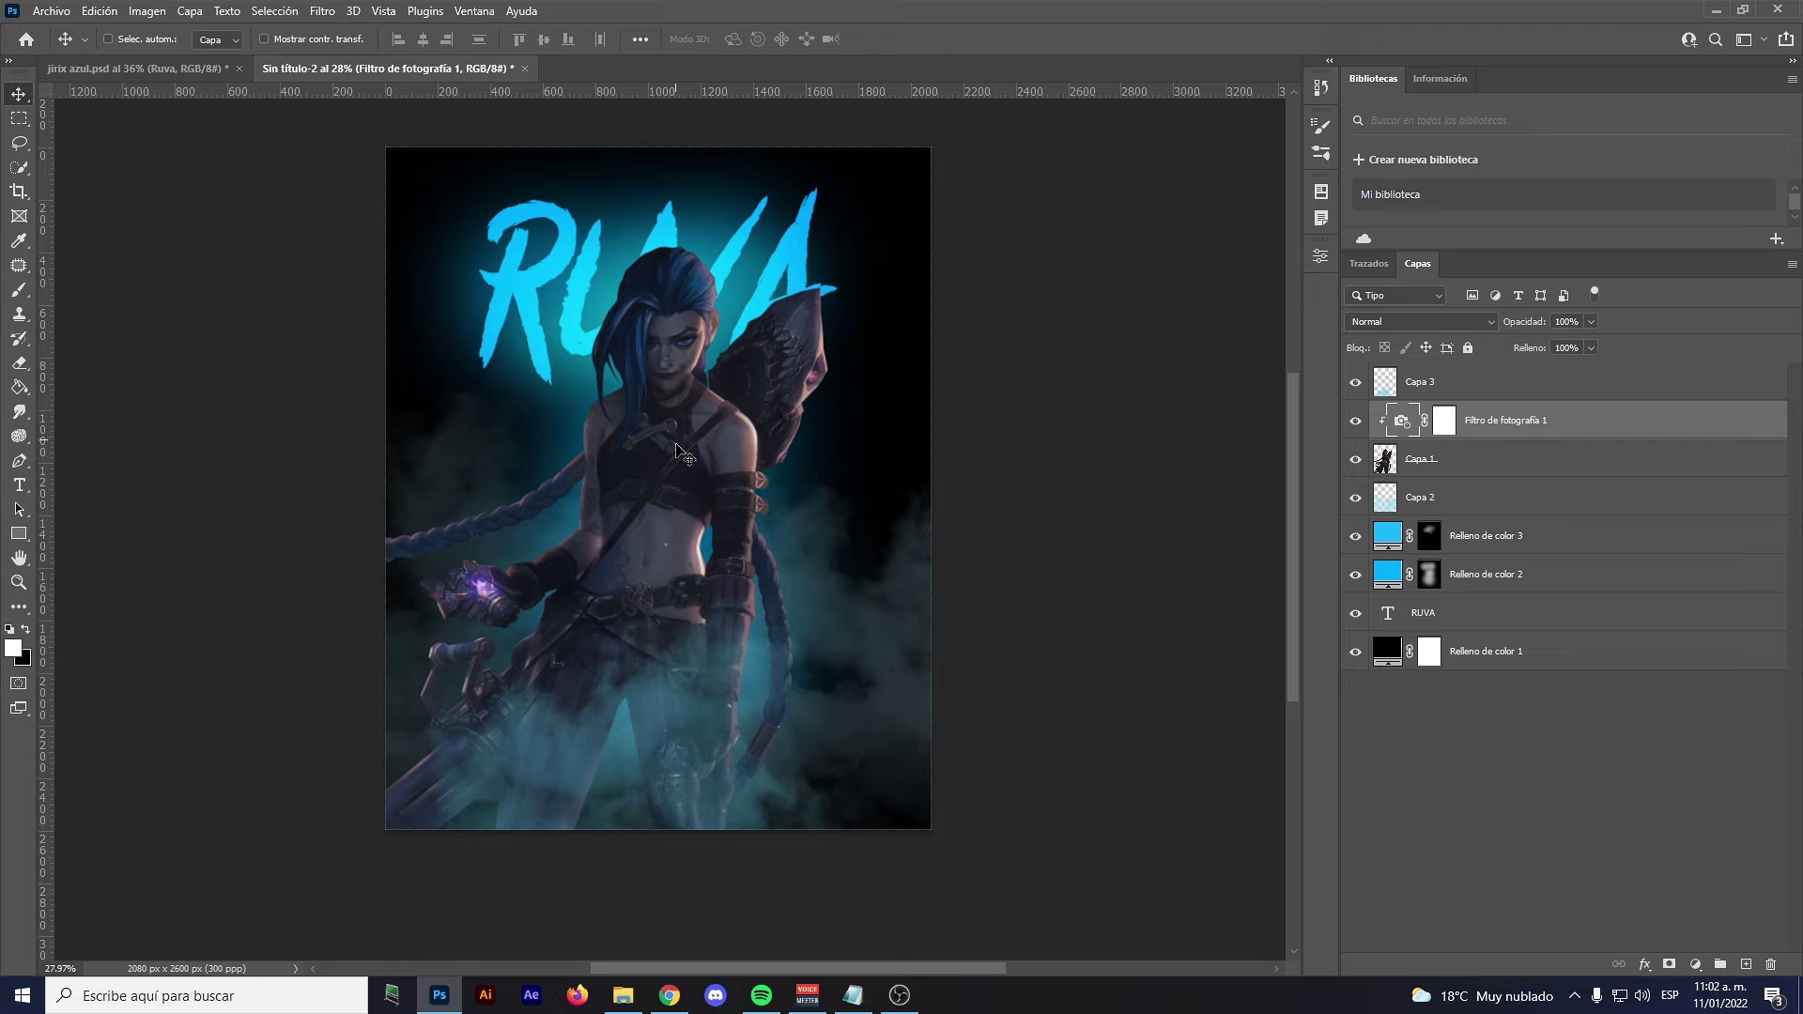
Add a Levels layer Niveles 1 above Capa 1 with white output lowered to 190
{"action": "left_click", "coordinate": [1477, 462]}
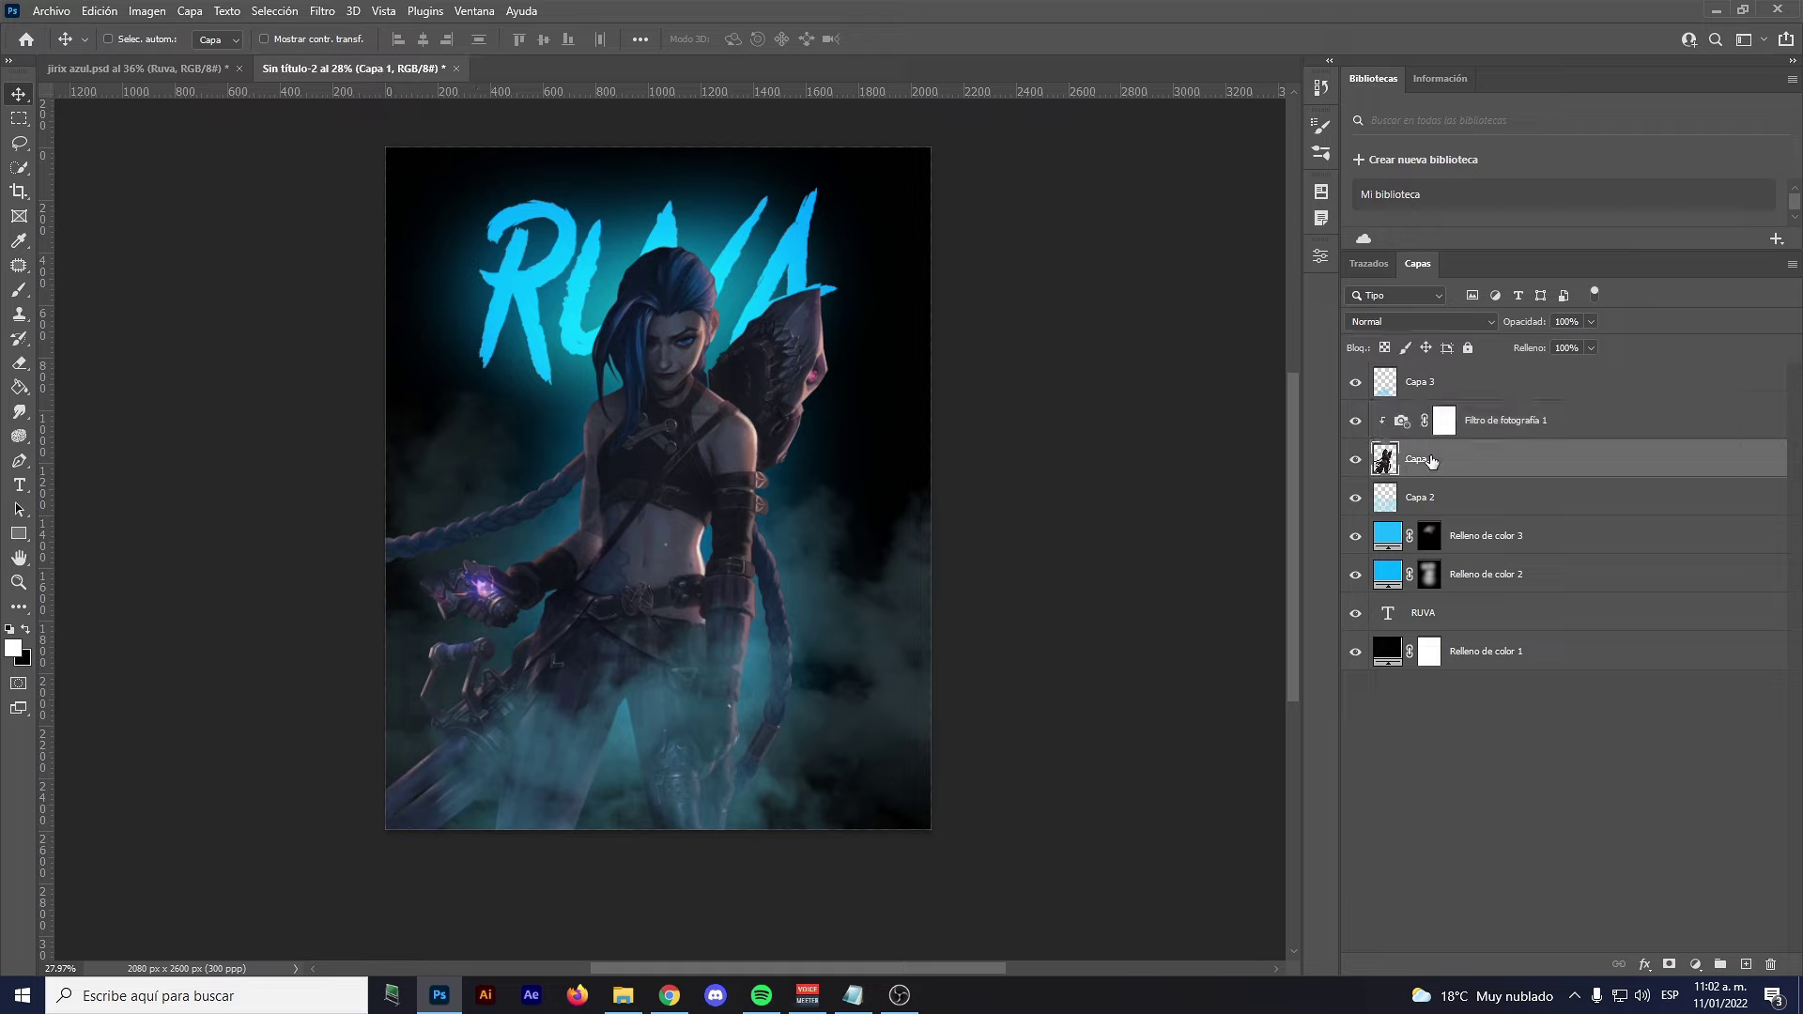
{"action": "left_click", "coordinate": [1696, 967]}
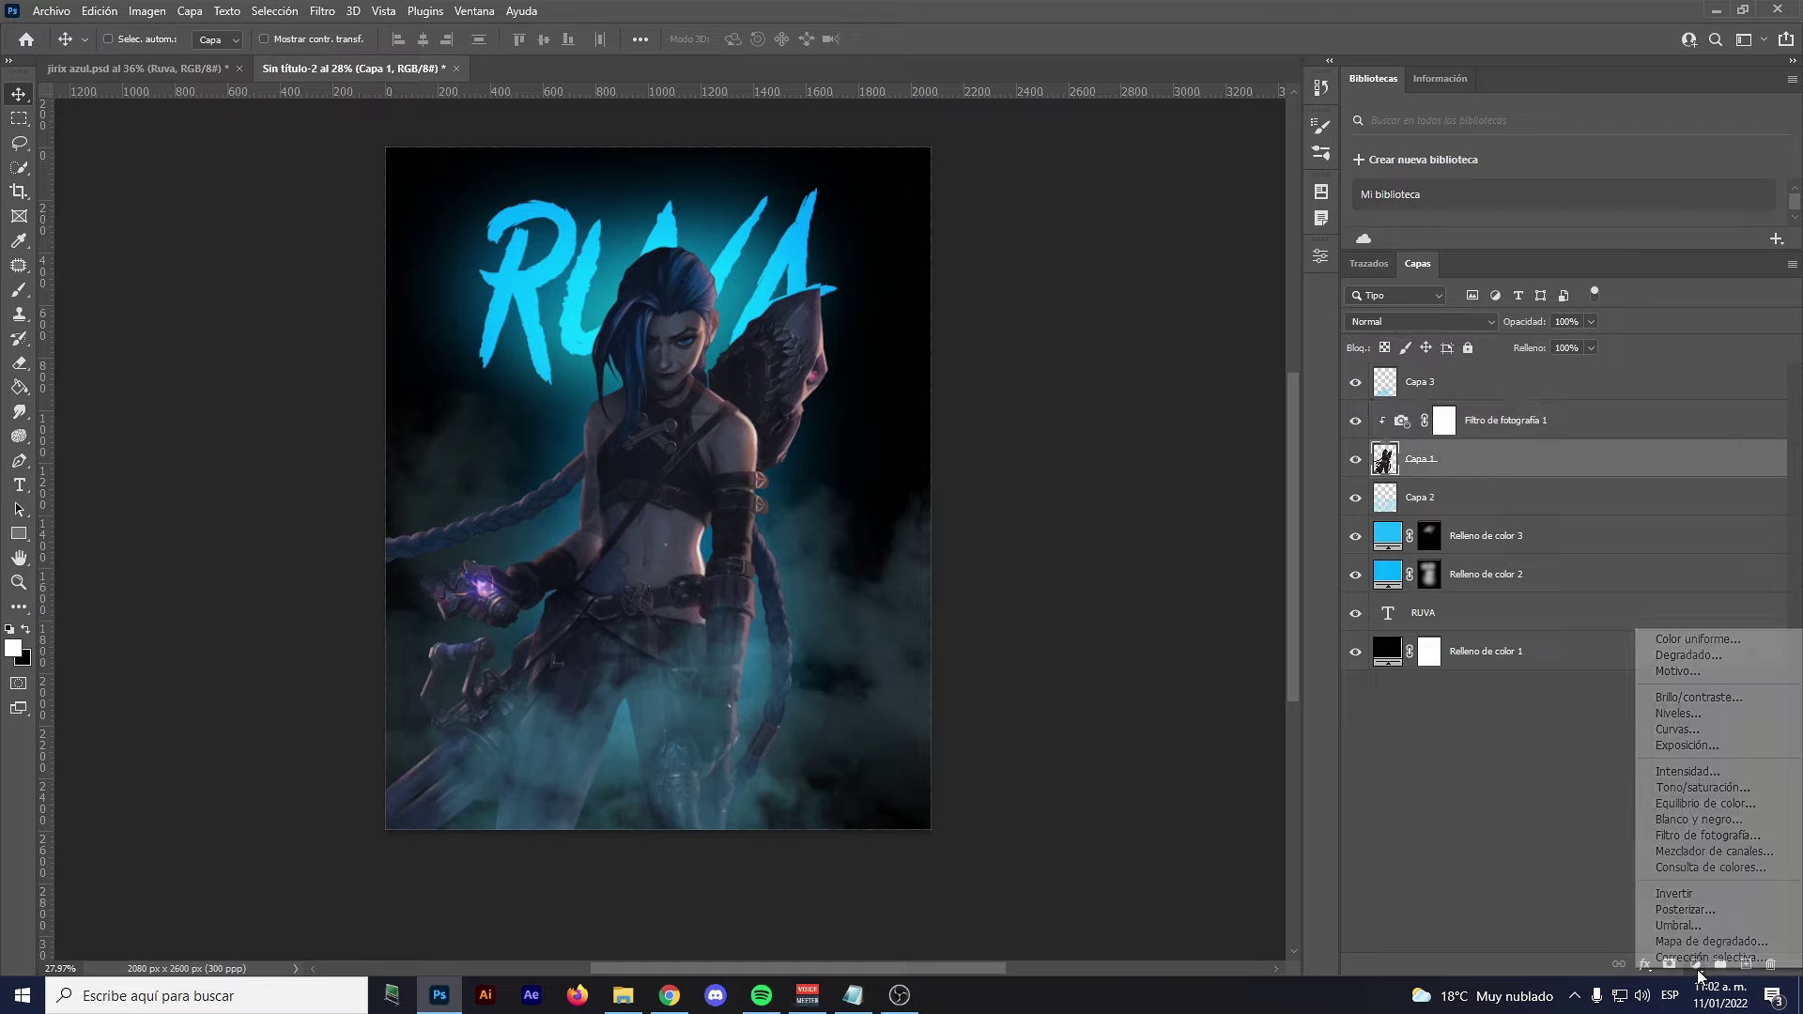
{"action": "left_click", "coordinate": [1694, 720]}
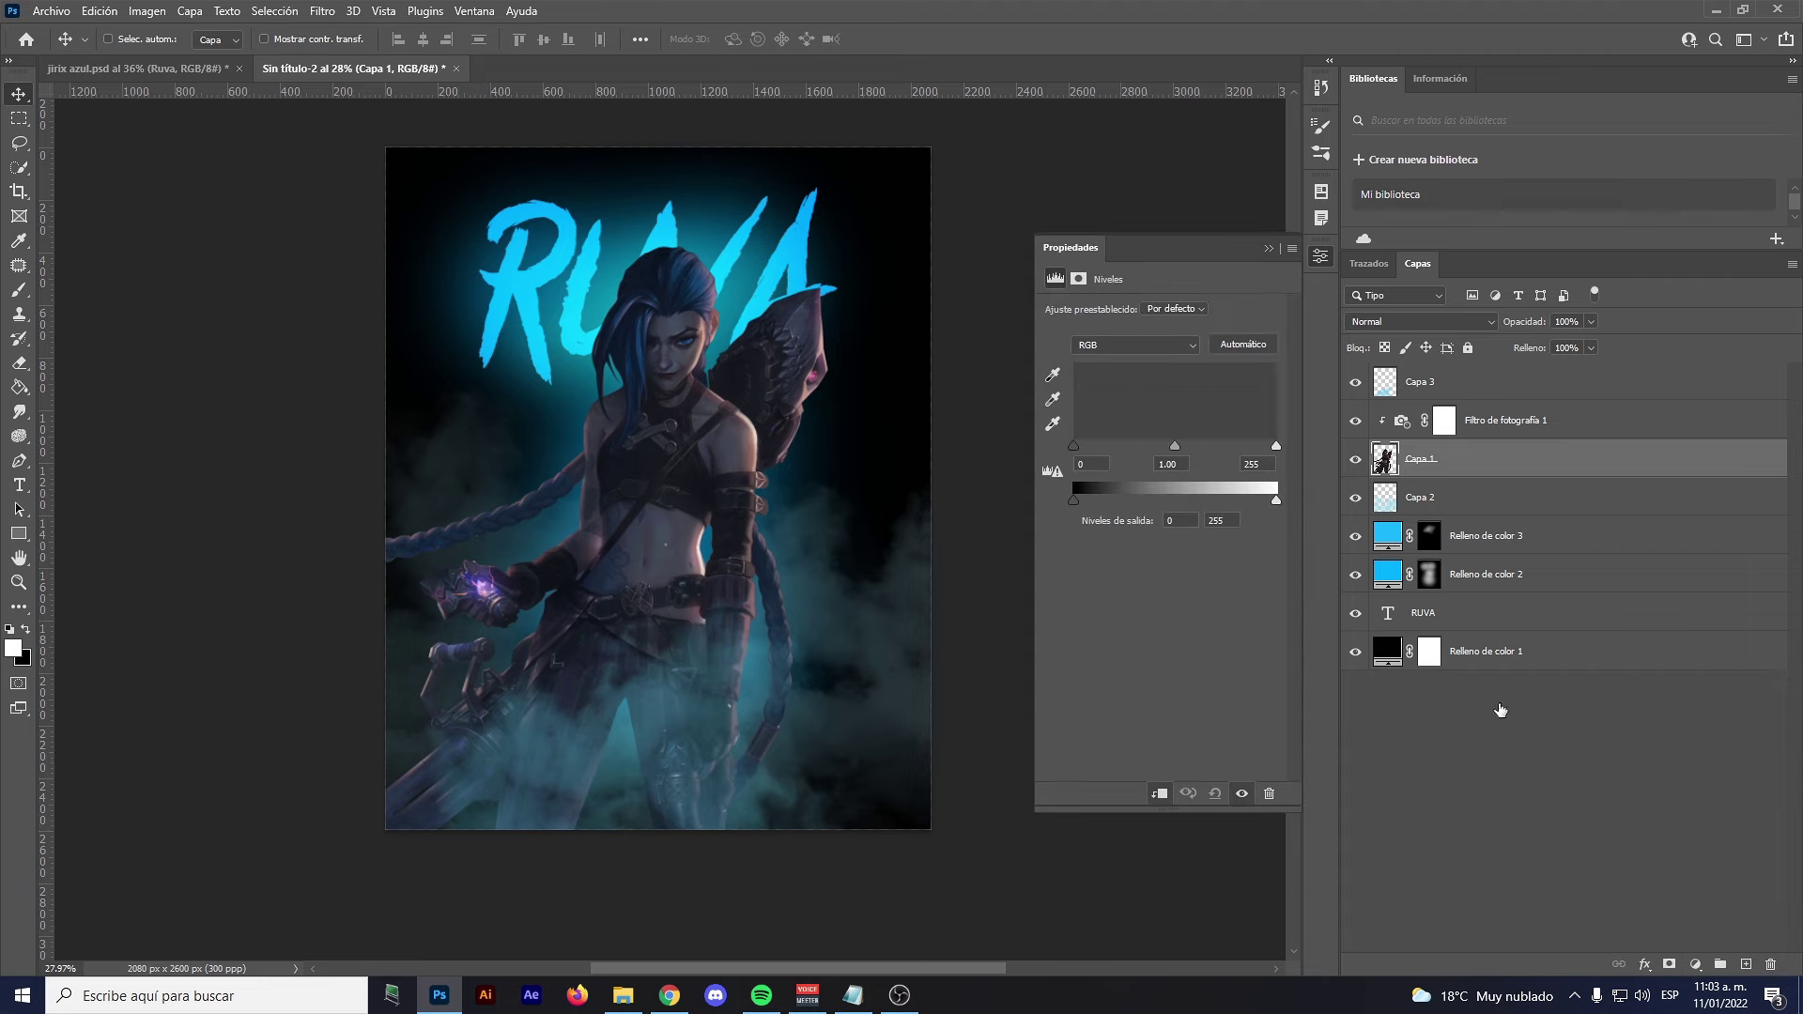
{"action": "mouse_move", "coordinate": [1276, 501]}
{"action": "left_mouse_down"}
{"action": "mouse_move", "coordinate": [1210, 501]}
{"action": "mouse_move", "coordinate": [1240, 505]}
{"action": "left_mouse_up"}
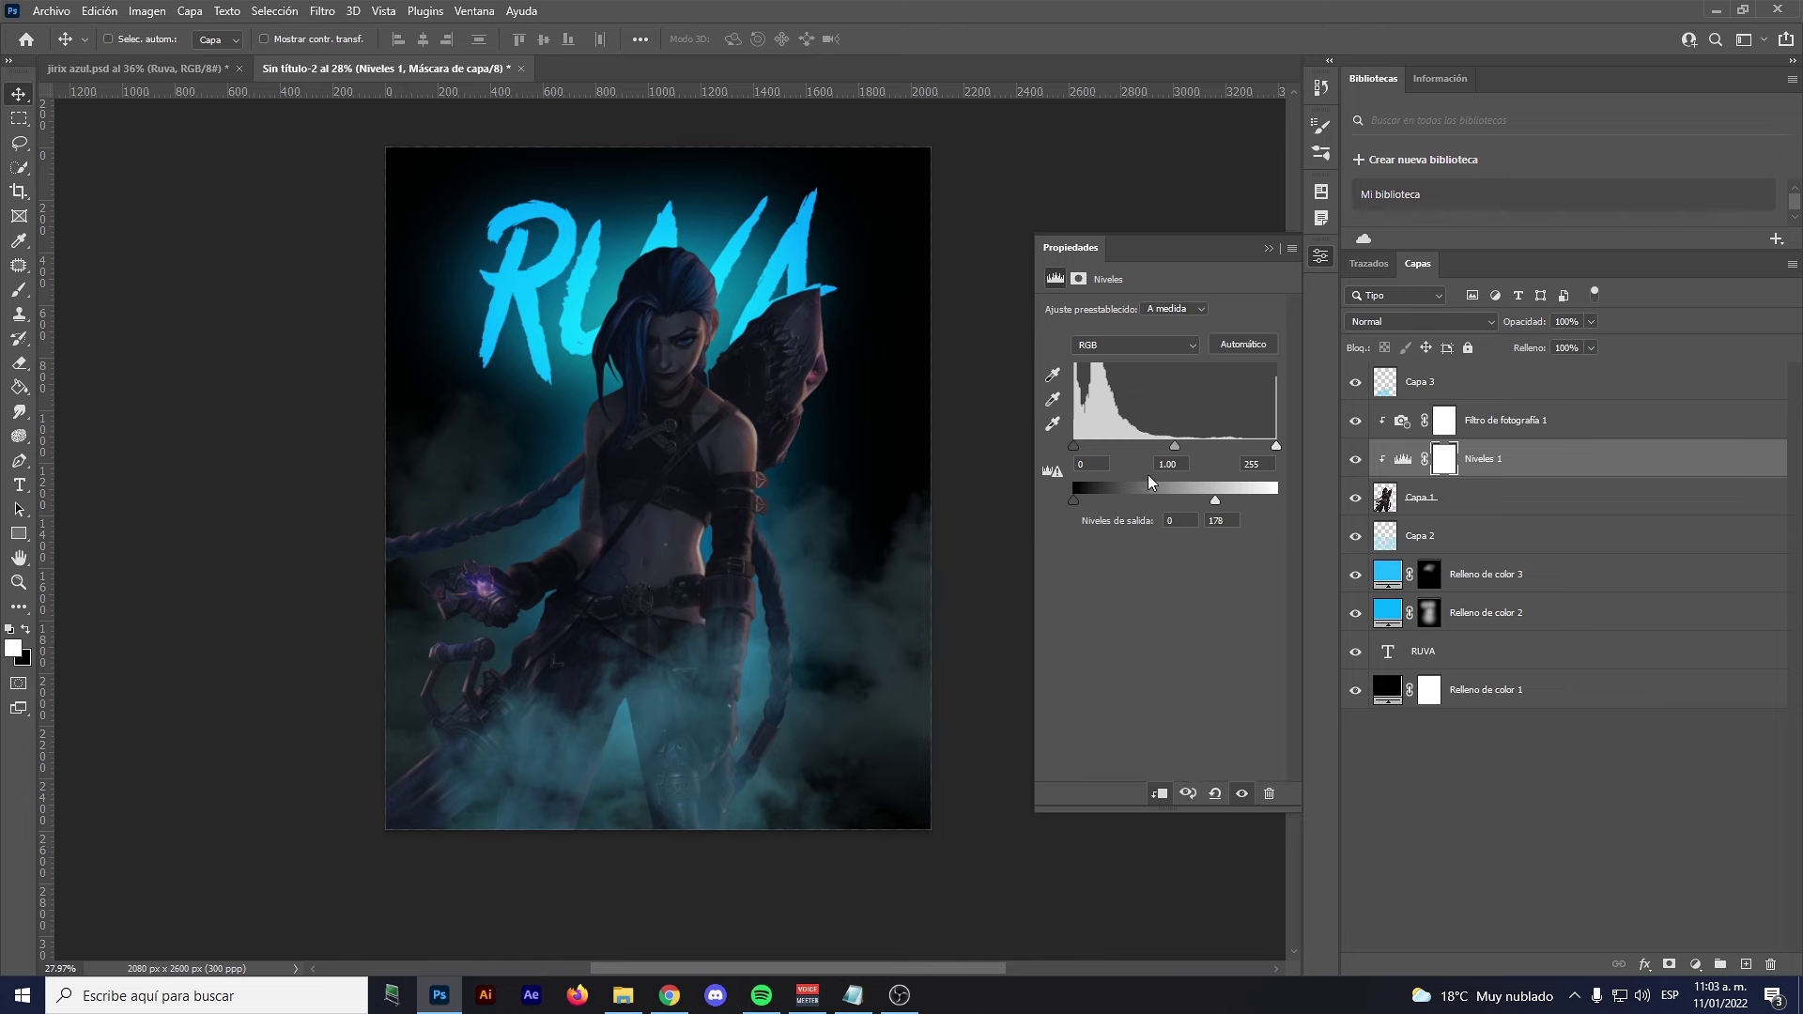
{"action": "scroll", "coordinate": [727, 432], "scroll_direction": "up", "scroll_amount": 2}
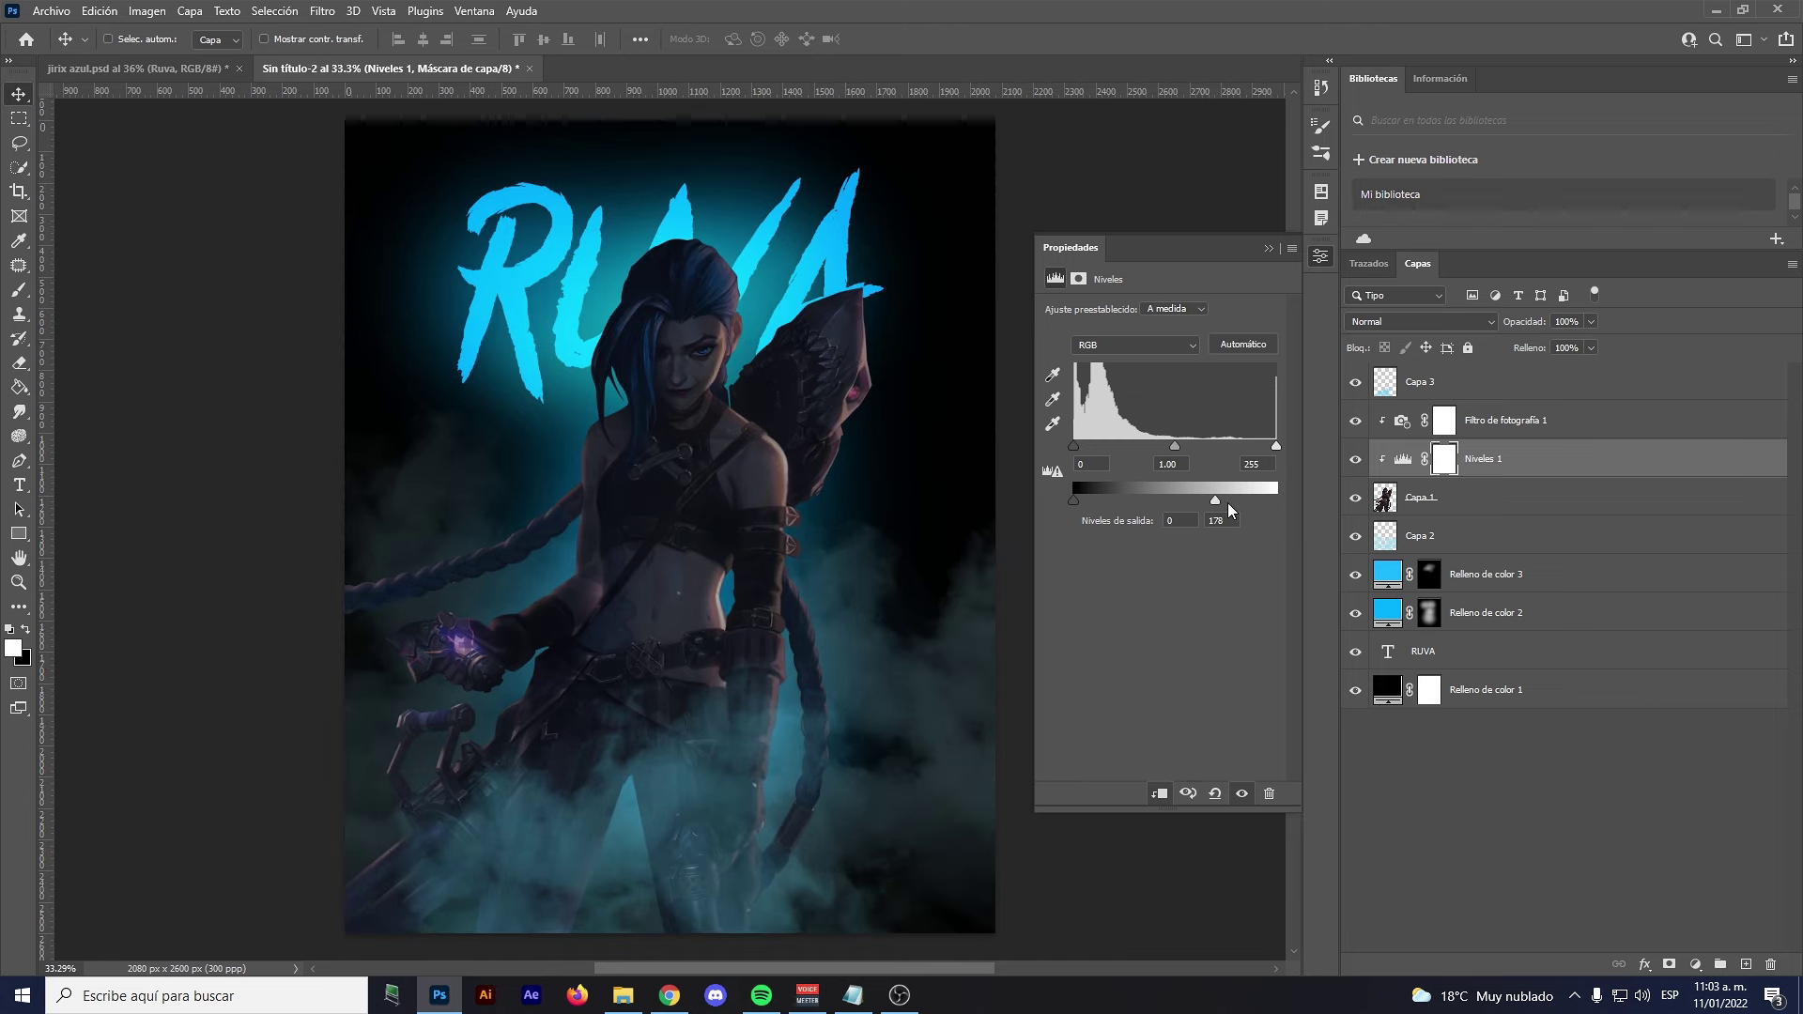
{"action": "left_click_drag", "start_coordinate": [1215, 503], "coordinate": [1224, 500]}
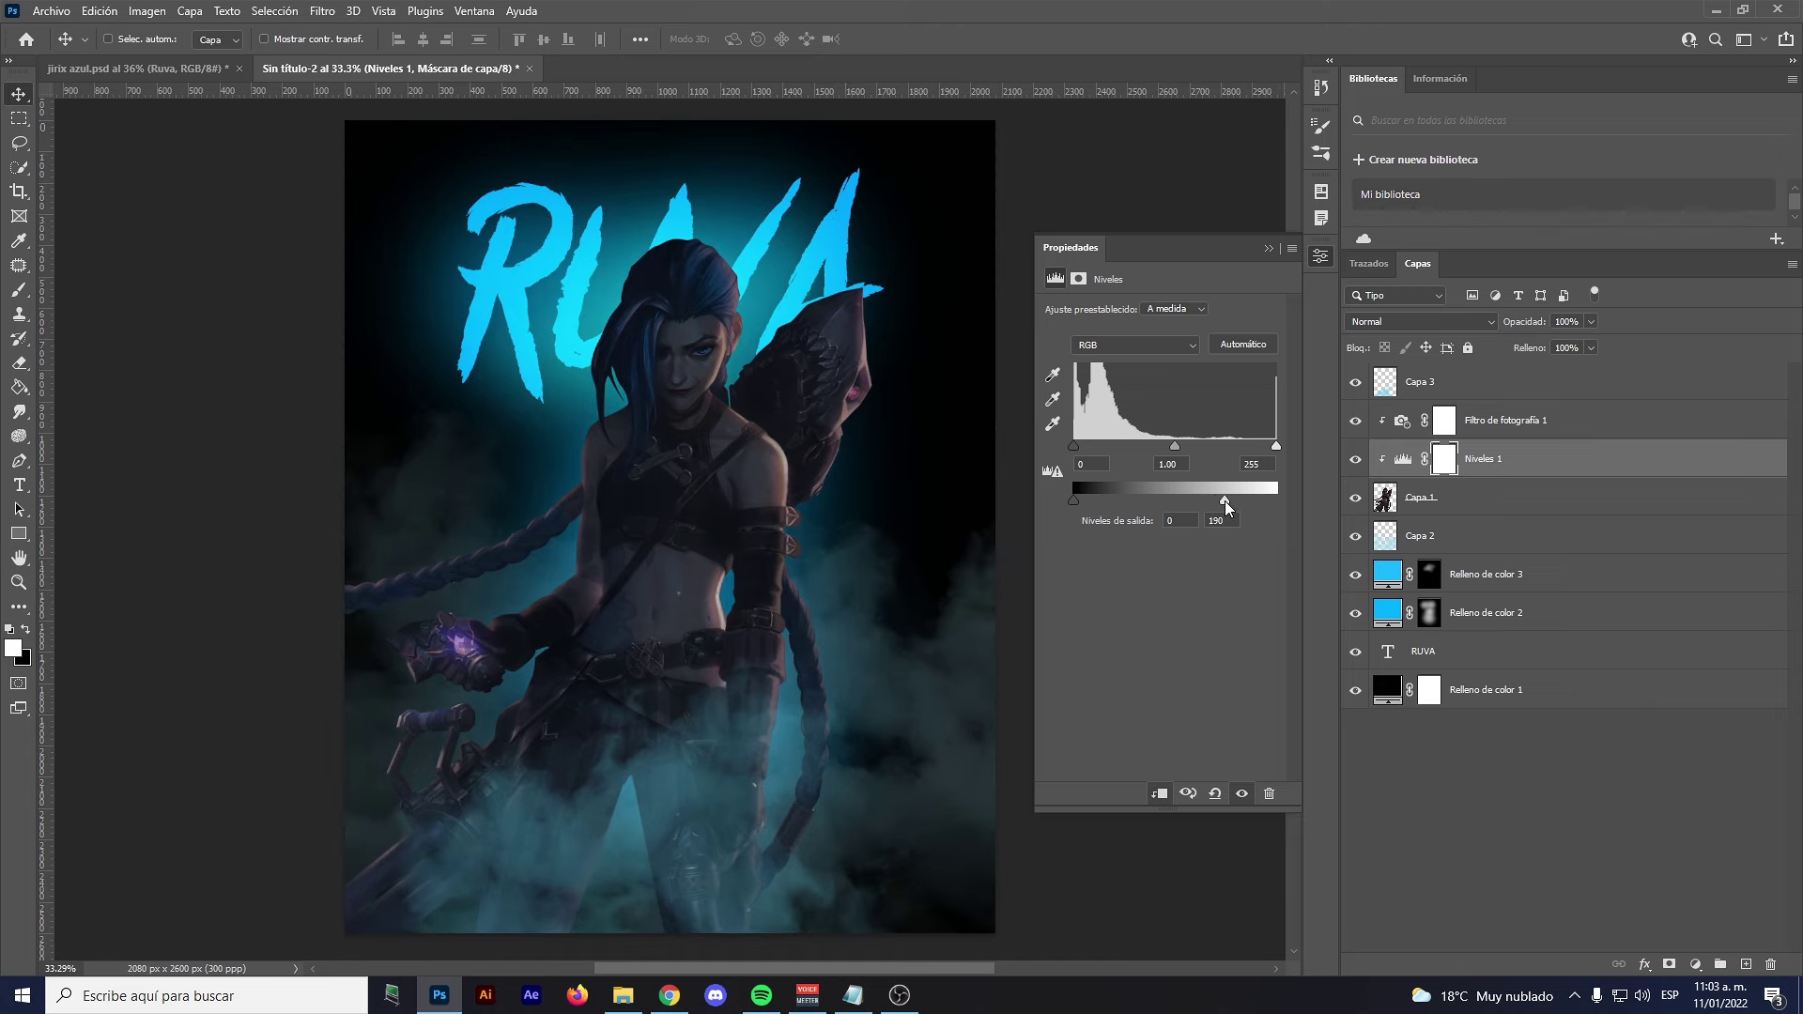
{"action": "left_click", "coordinate": [1268, 250]}
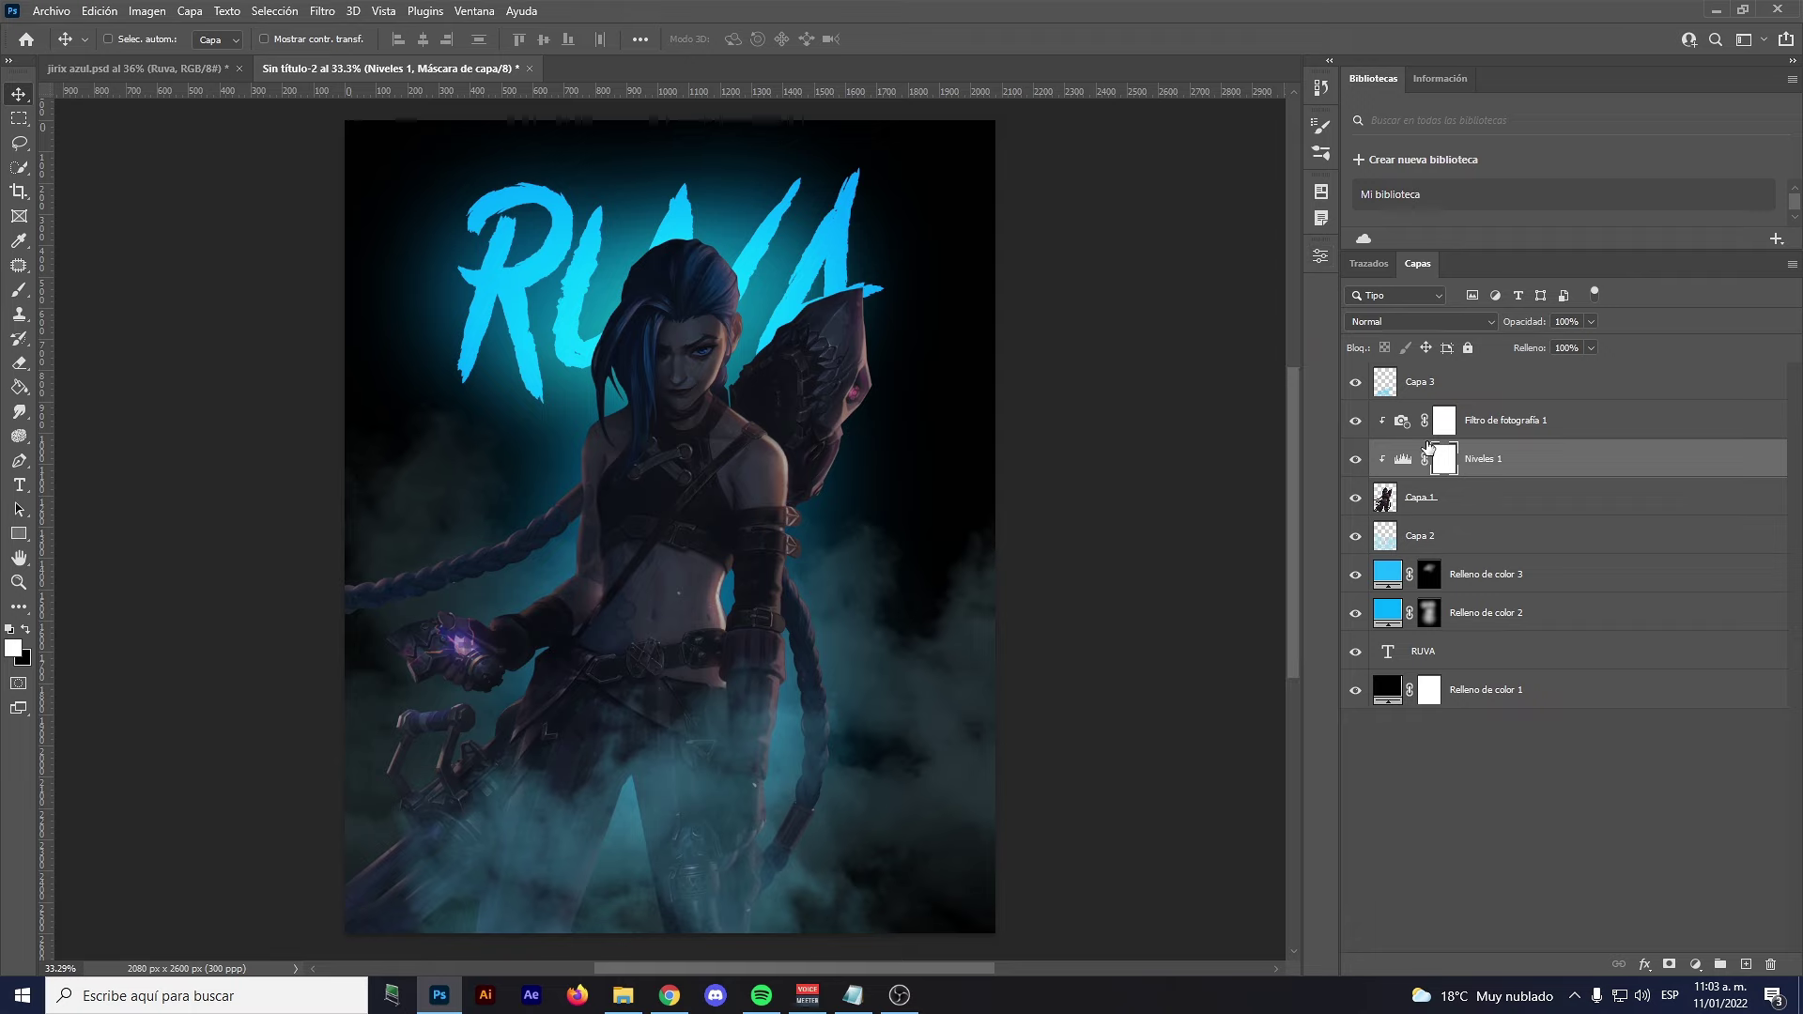
Toggle Niveles 1 visibility to compare, then select the Filtro de fotografía 1 layer
{"action": "left_click", "coordinate": [1355, 459]}
{"action": "left_click", "coordinate": [1355, 460]}
{"action": "scroll", "coordinate": [702, 320], "scroll_direction": "down", "scroll_amount": 1}
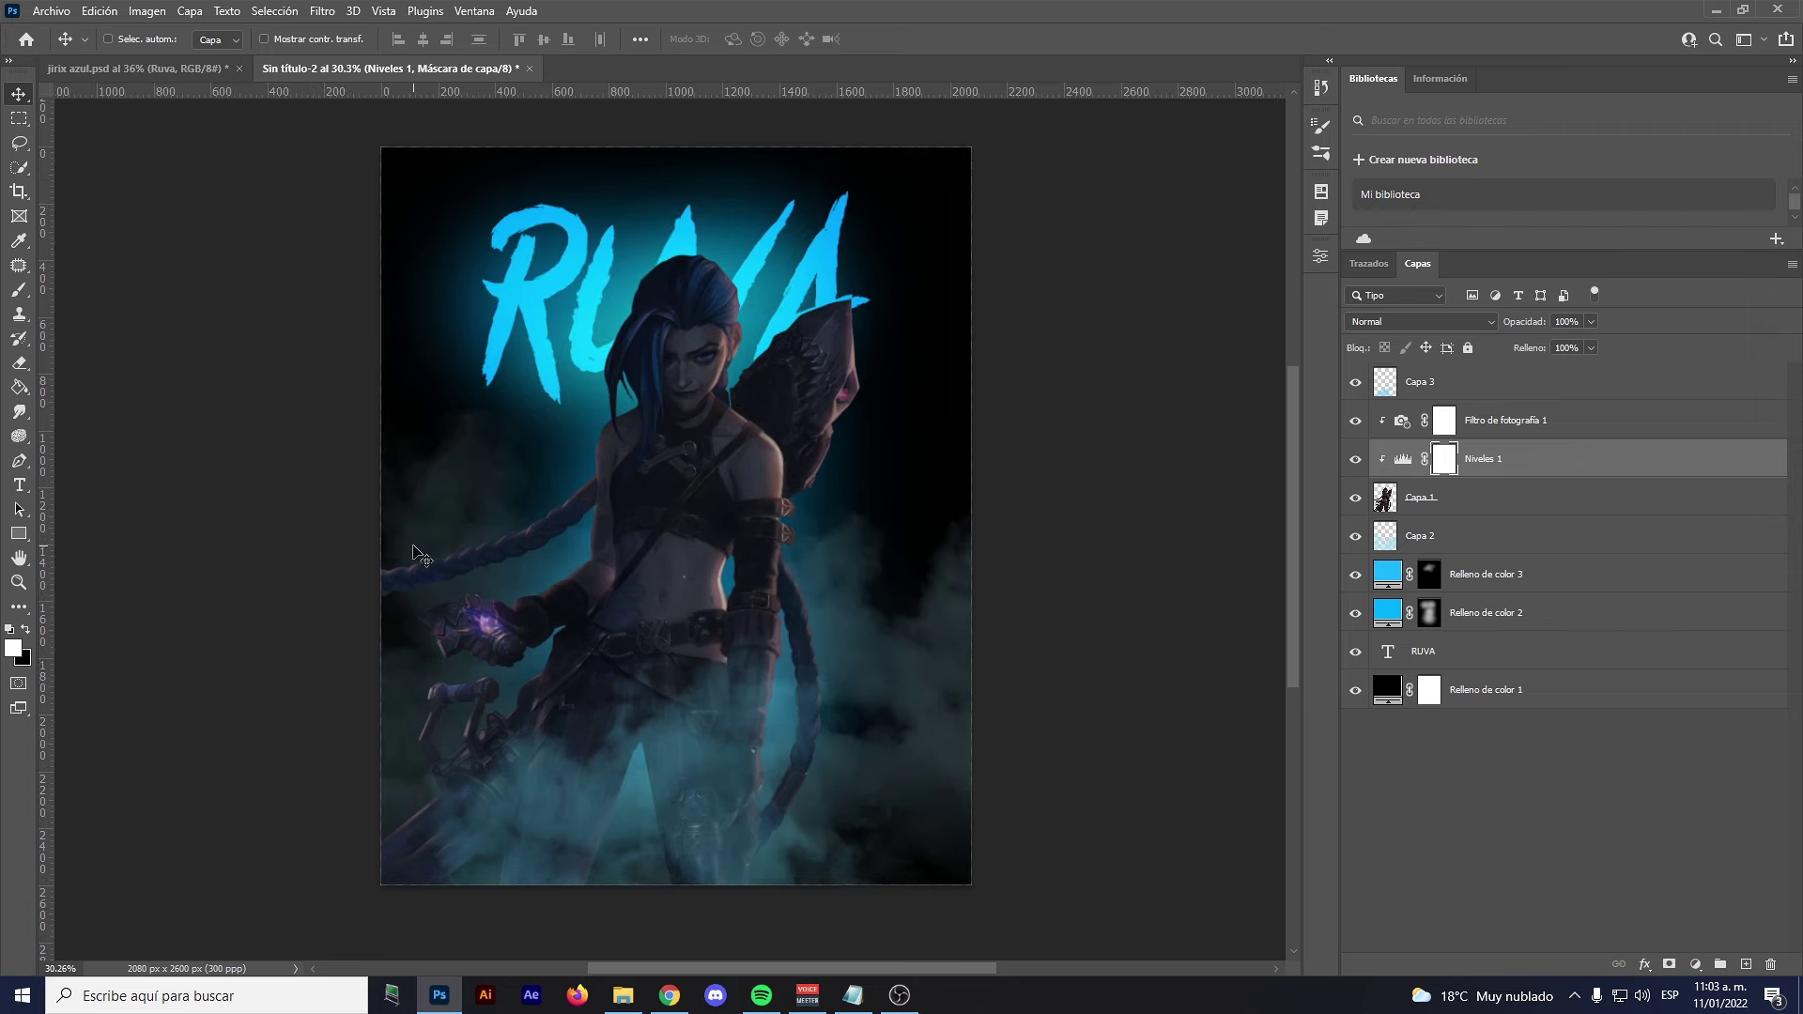
{"action": "left_click", "coordinate": [900, 996]}
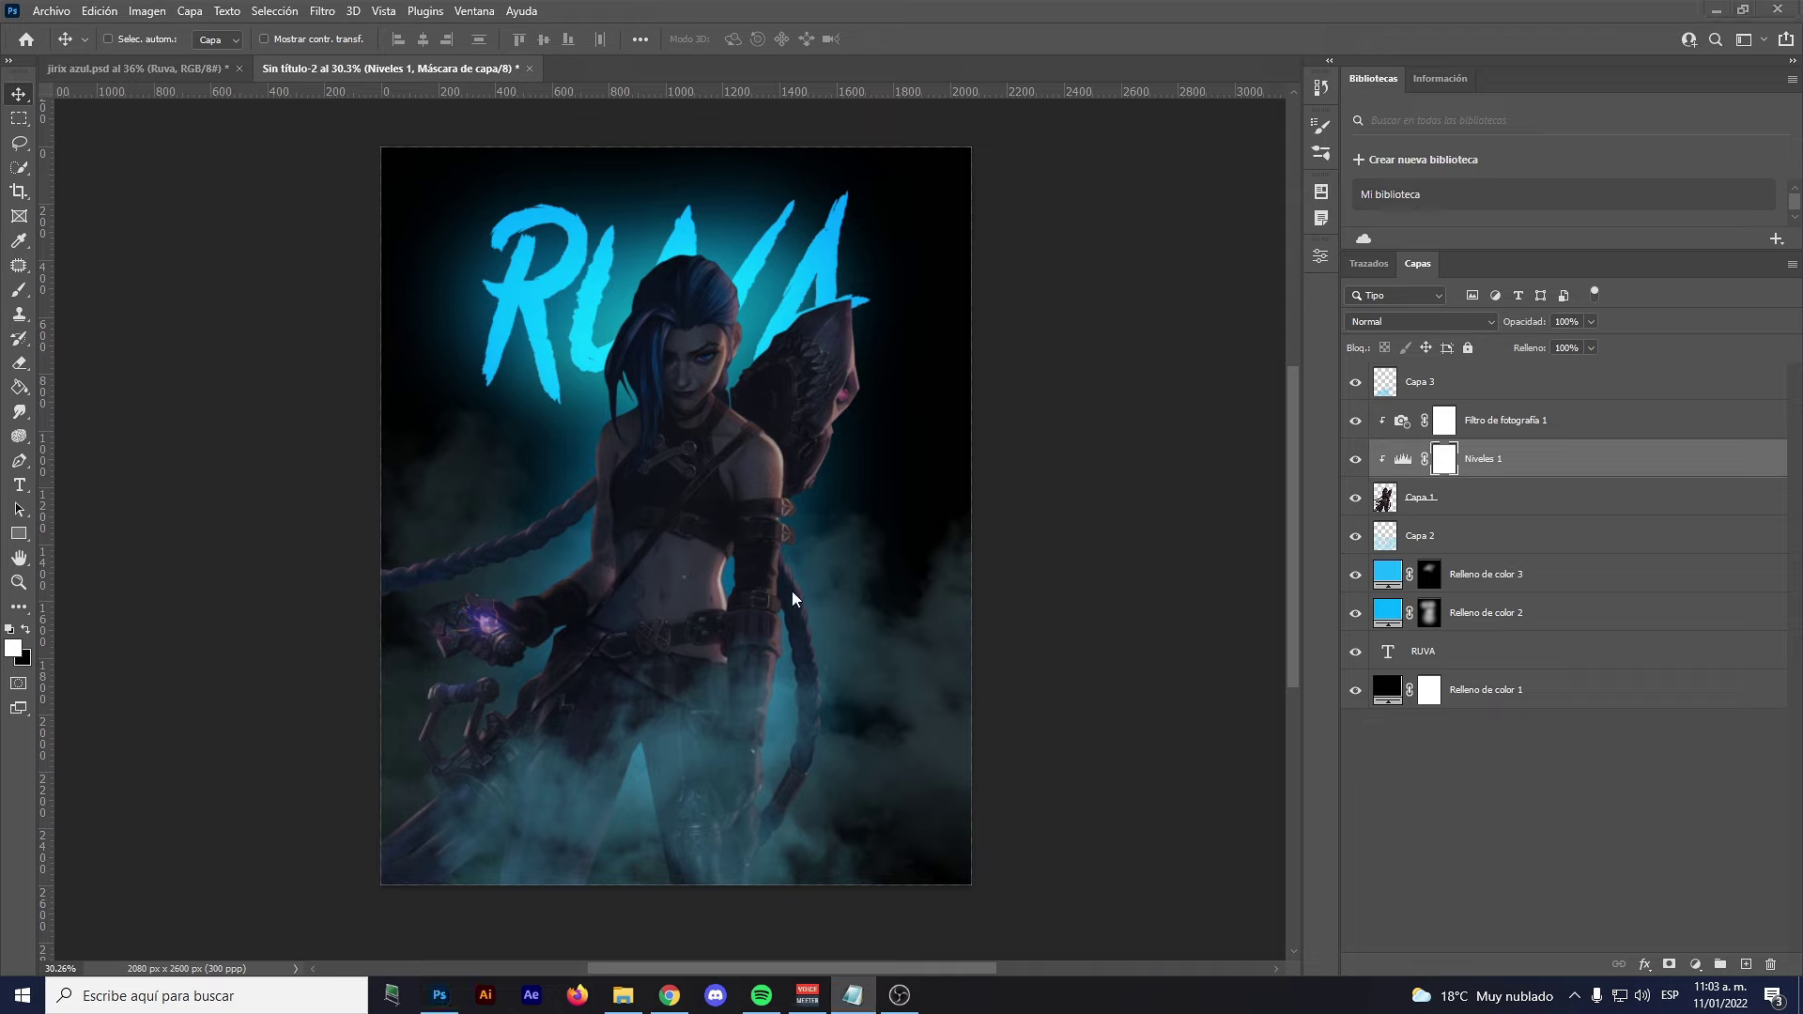
{"action": "left_click", "coordinate": [1554, 424]}
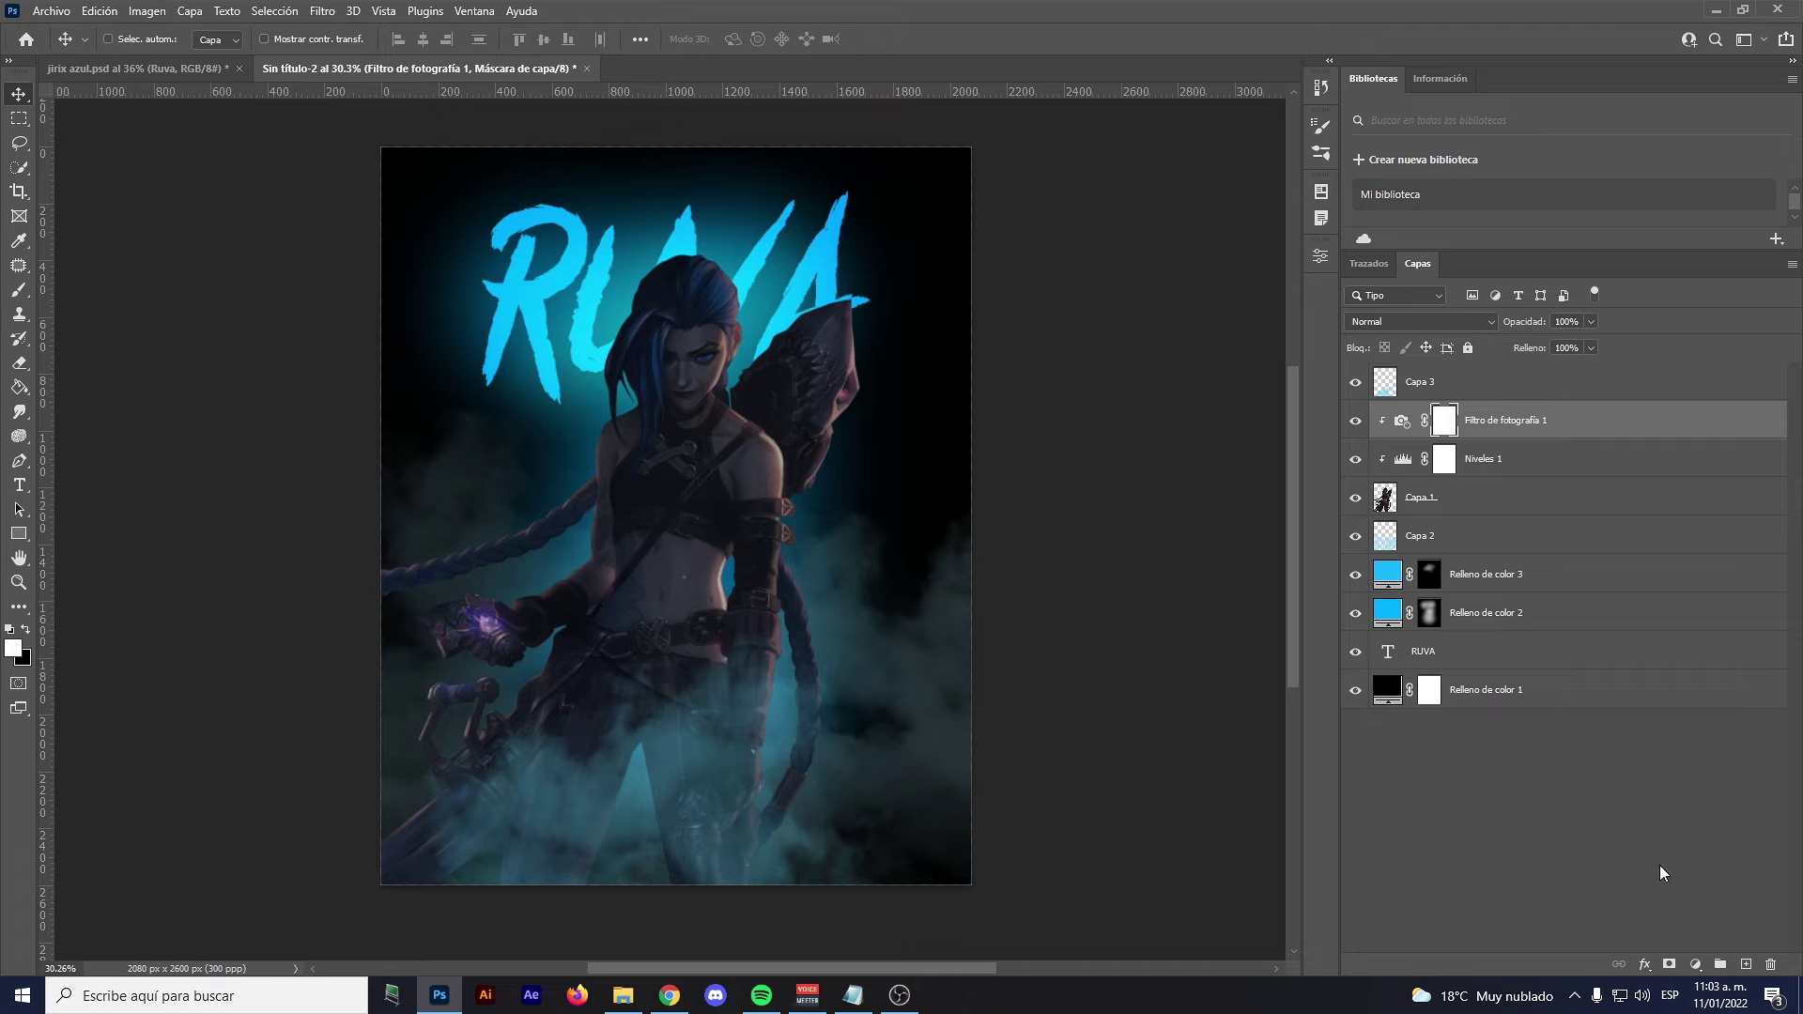
Add a solid colour fill layer in cyan 0ab7f7, nudged slightly brighter
{"action": "left_click", "coordinate": [1695, 965]}
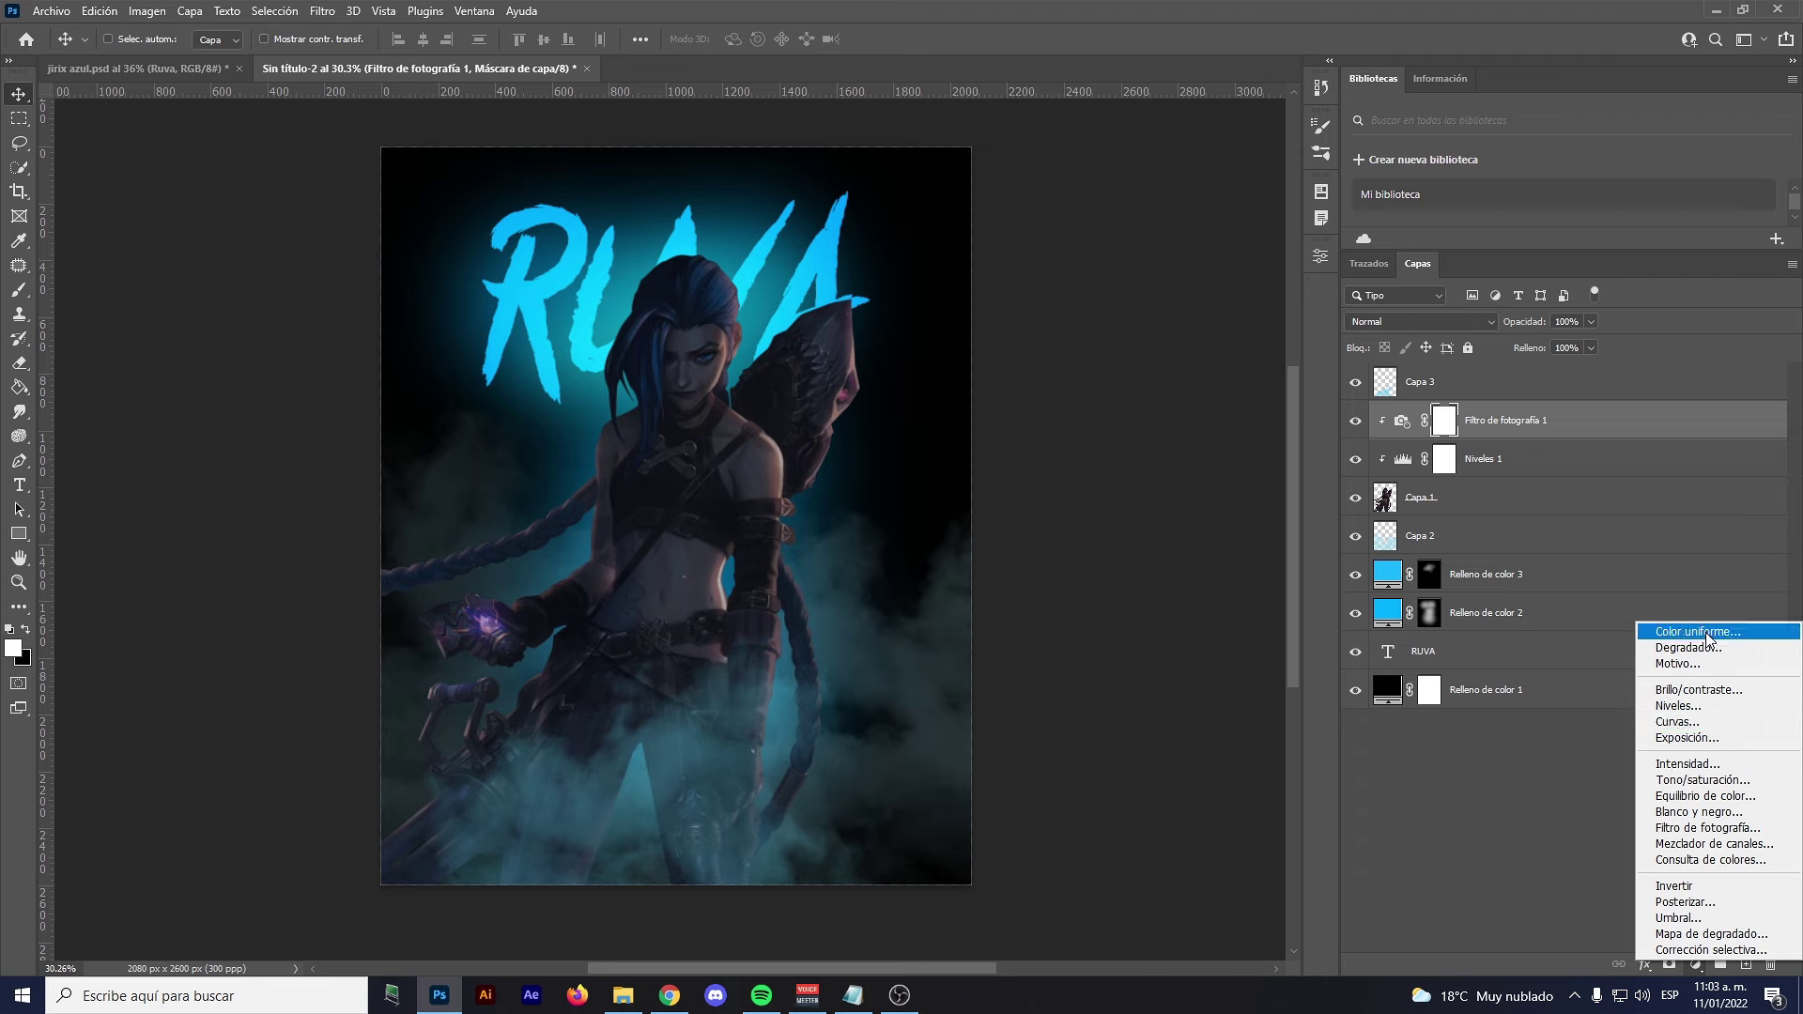
{"action": "left_click", "coordinate": [1686, 628]}
{"action": "left_click", "coordinate": [1424, 441]}
{"action": "type", "text": "0ab7f7"}
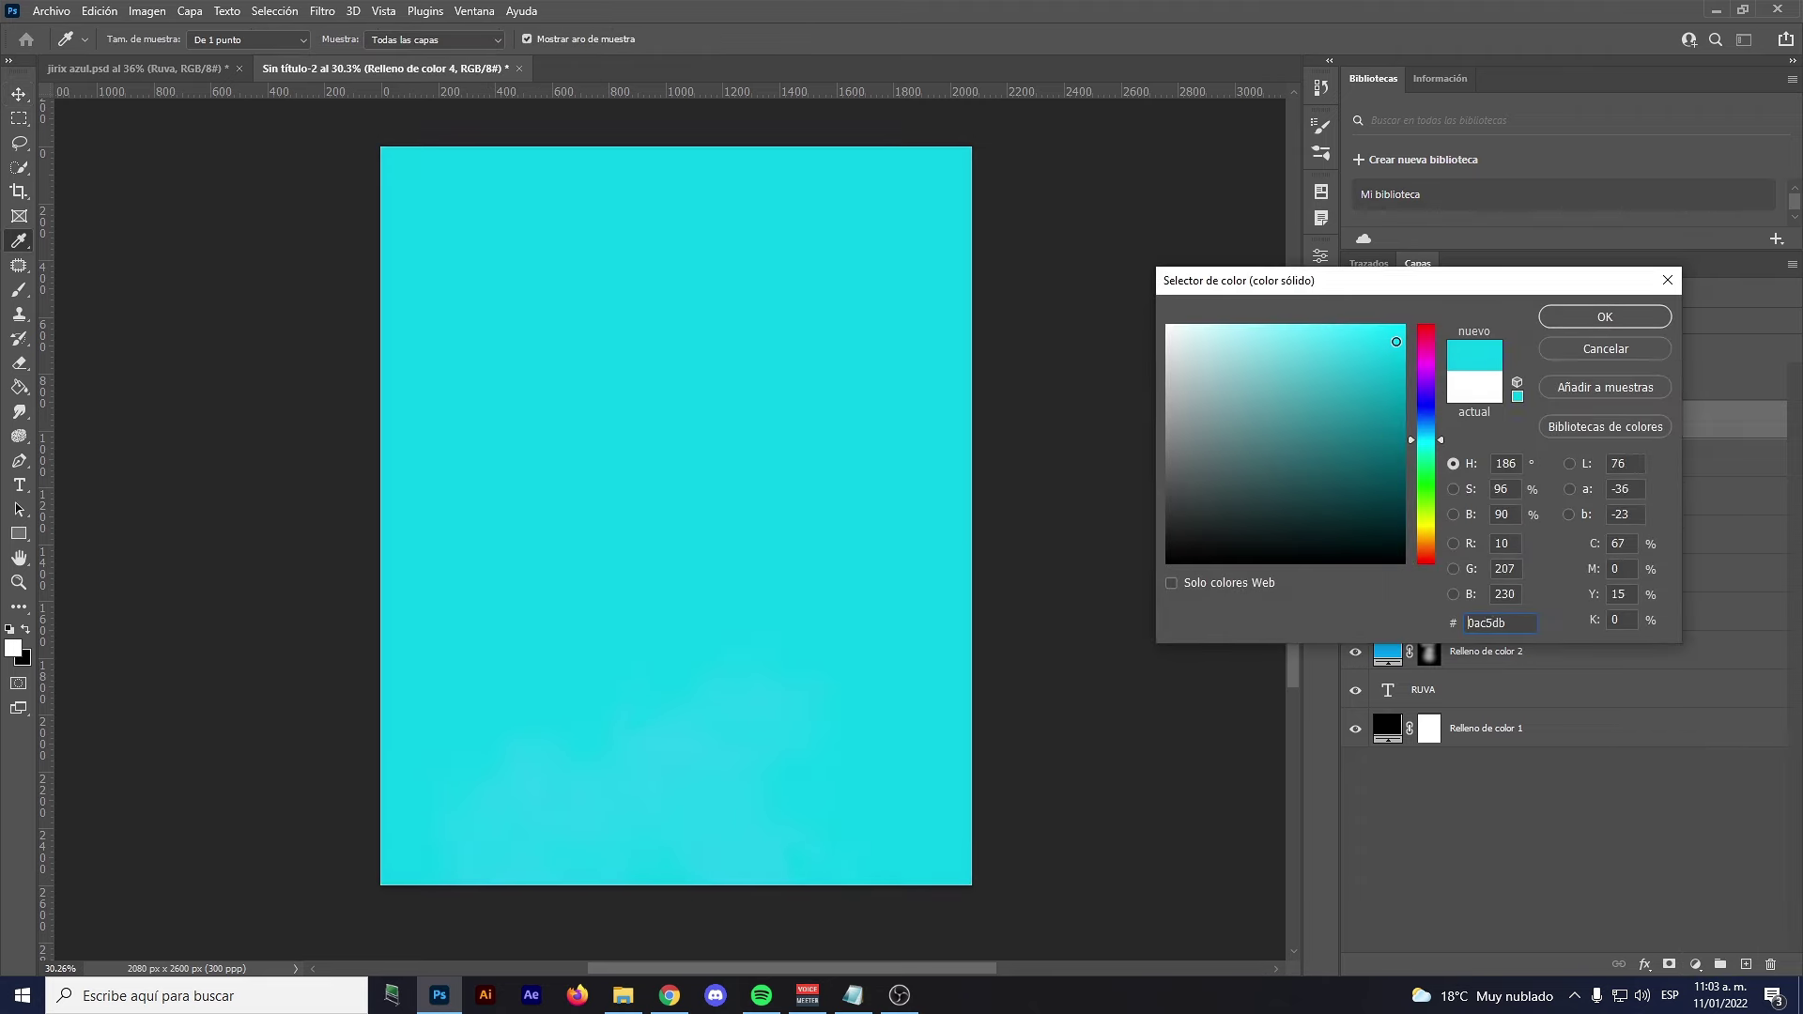
{"action": "left_click_drag", "start_coordinate": [1393, 339], "coordinate": [1390, 324]}
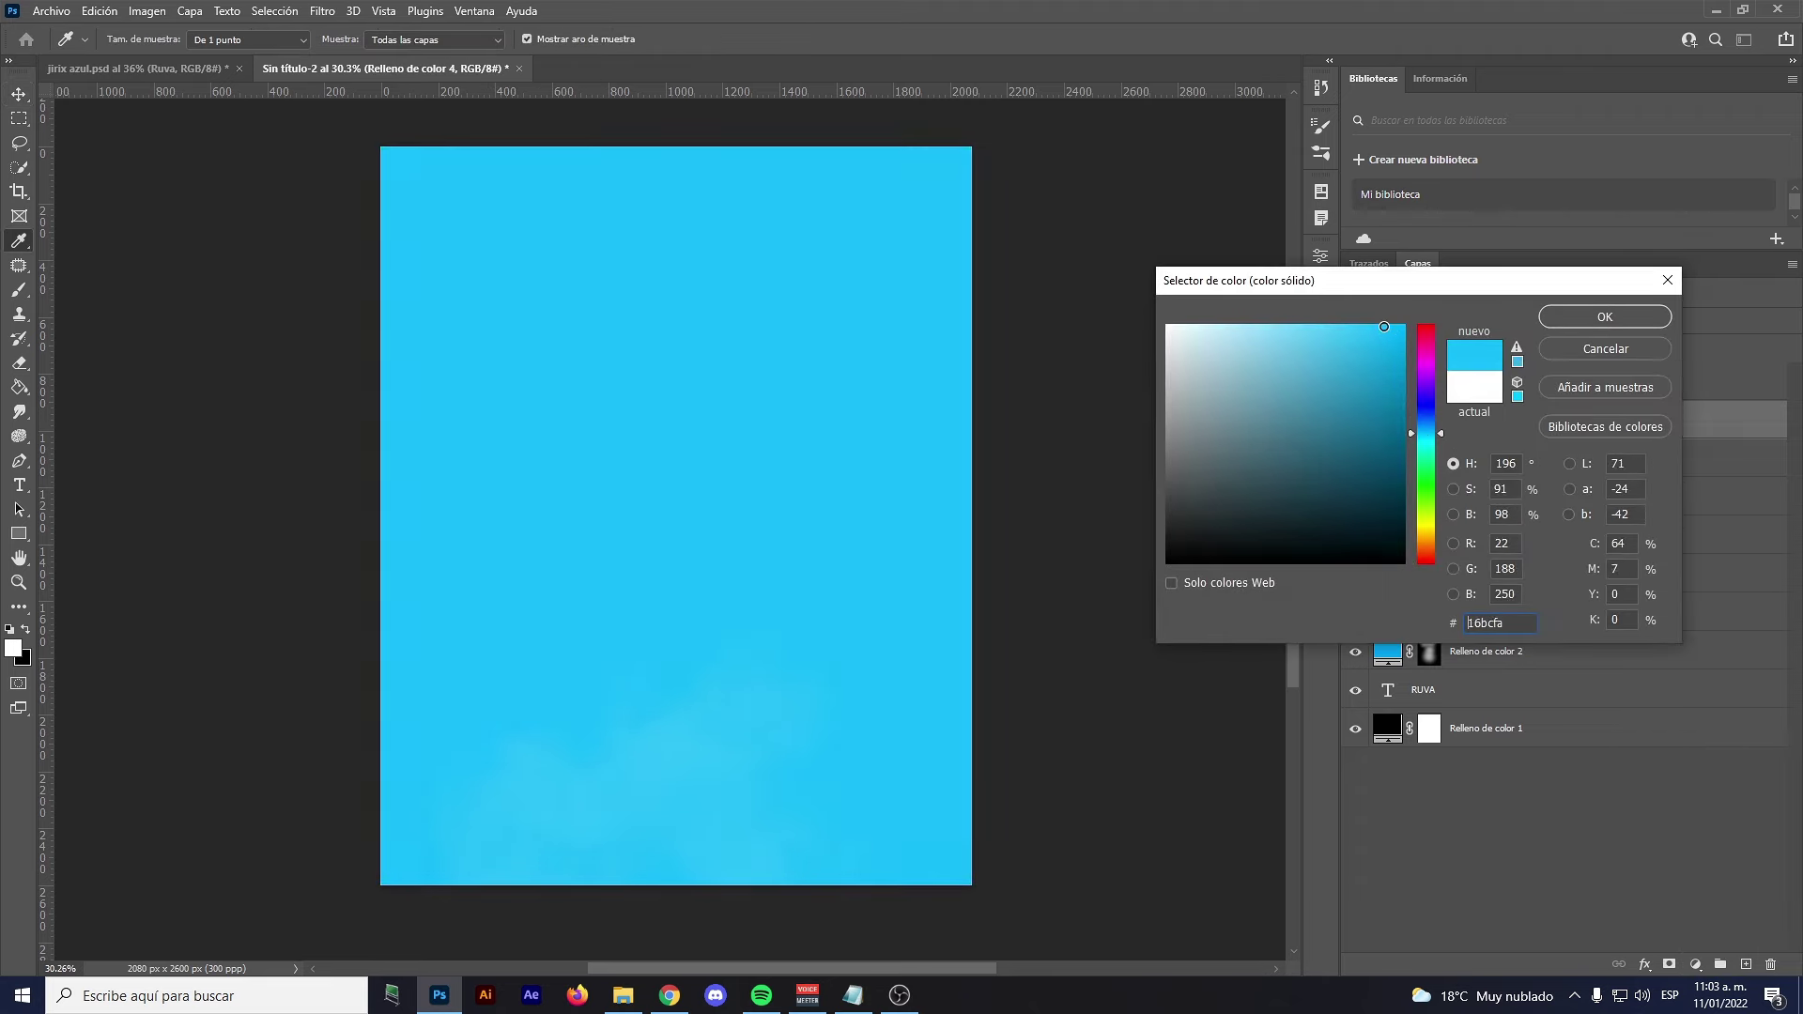
{"action": "left_click", "coordinate": [1576, 316]}
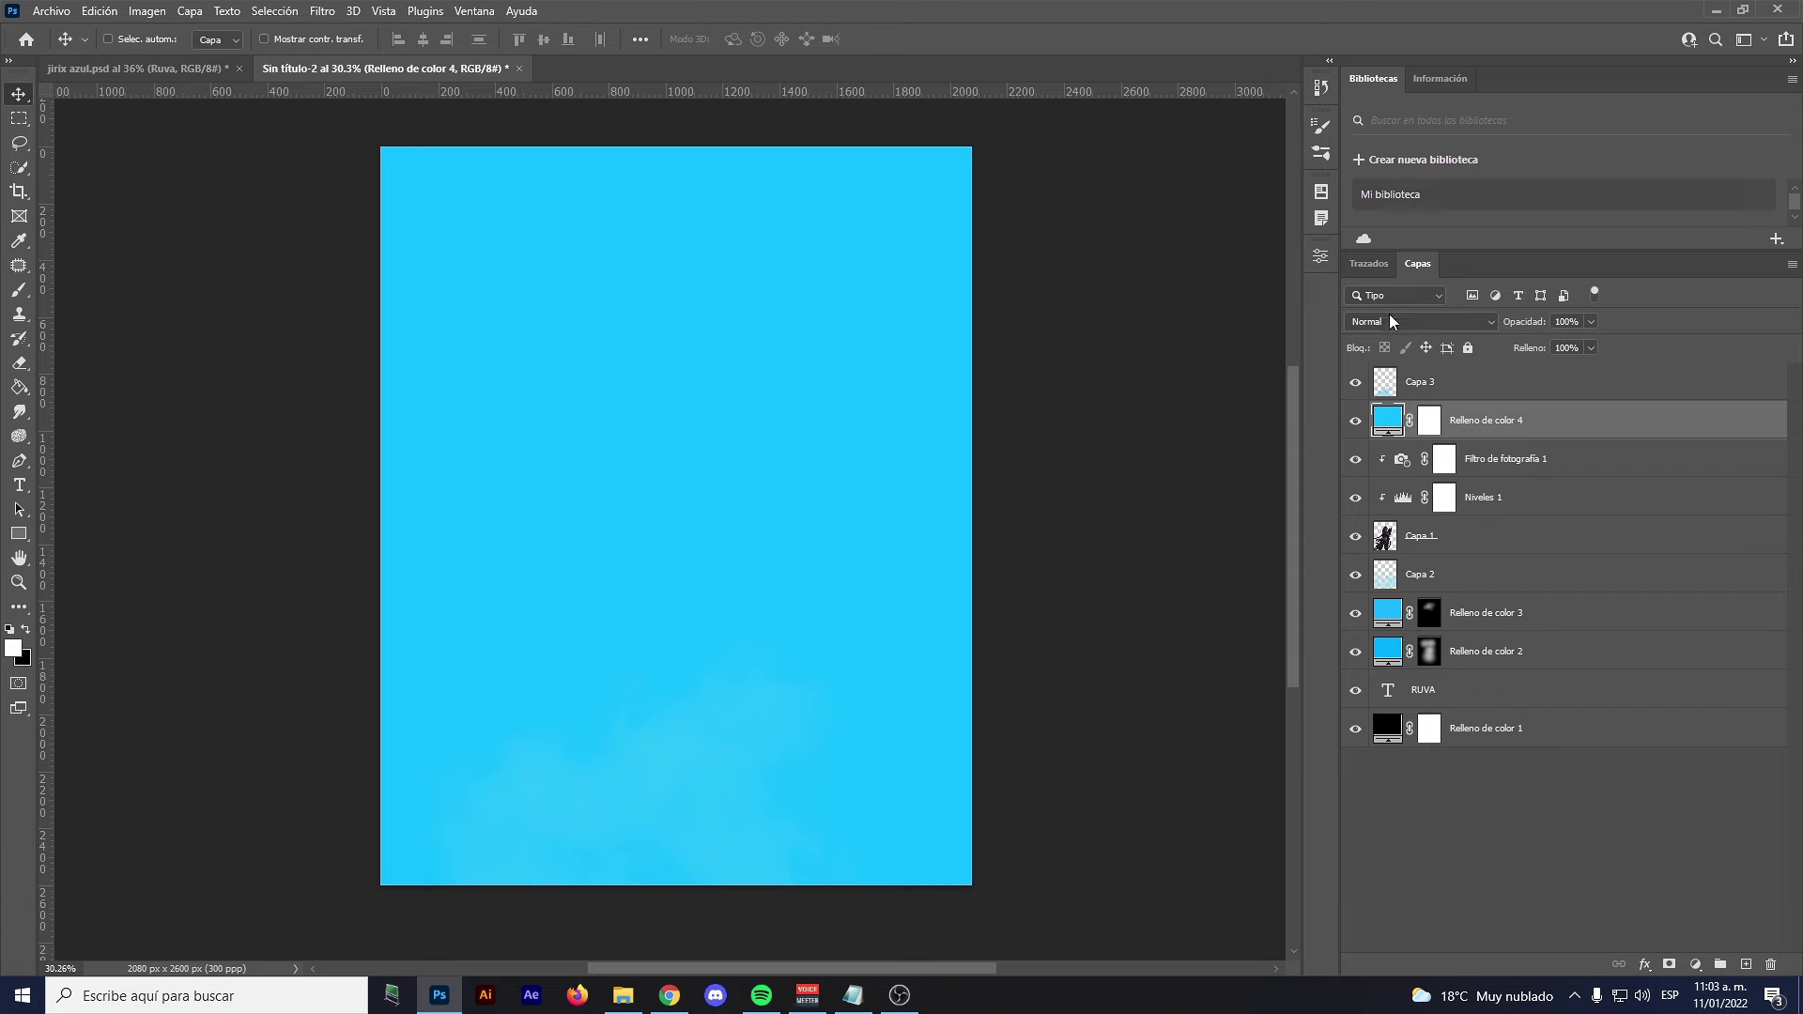
Set the cyan fill to Sobreexpos. lineal (Añadir) and clip it to the character
{"action": "left_click", "coordinate": [1382, 323]}
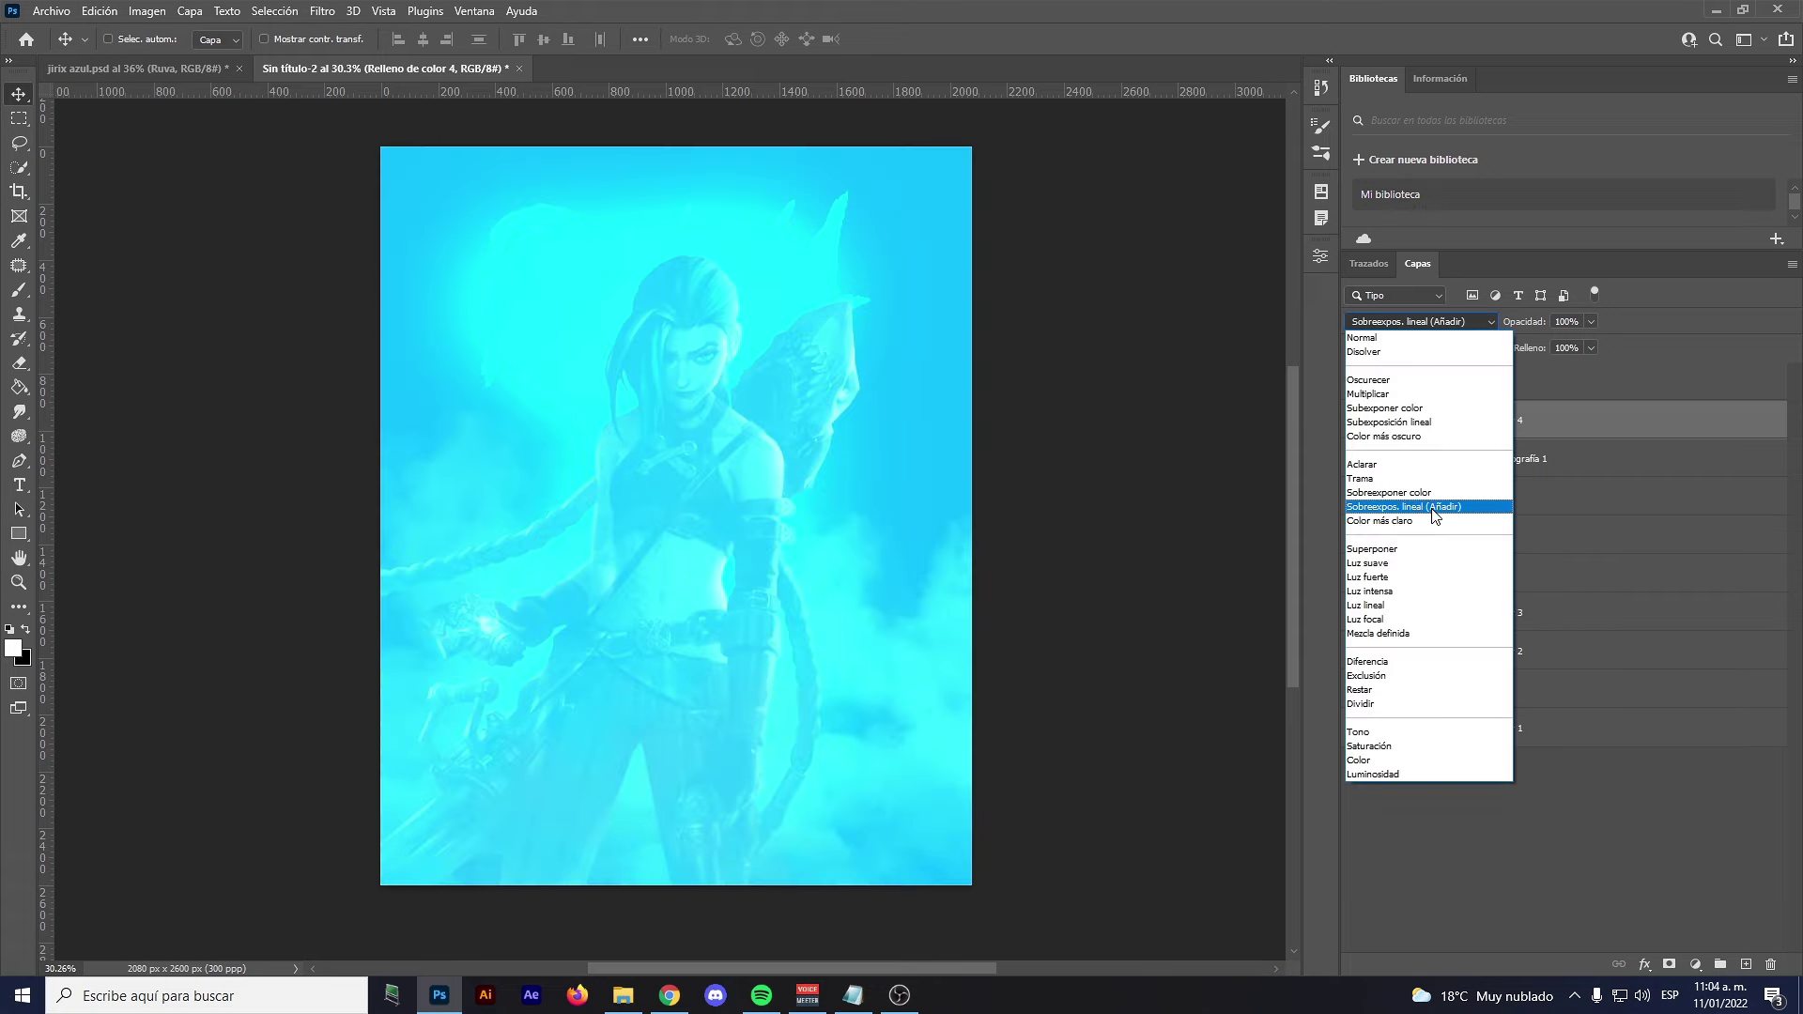
{"action": "left_click", "coordinate": [1434, 508]}
{"action": "left_click", "coordinate": [1428, 425]}
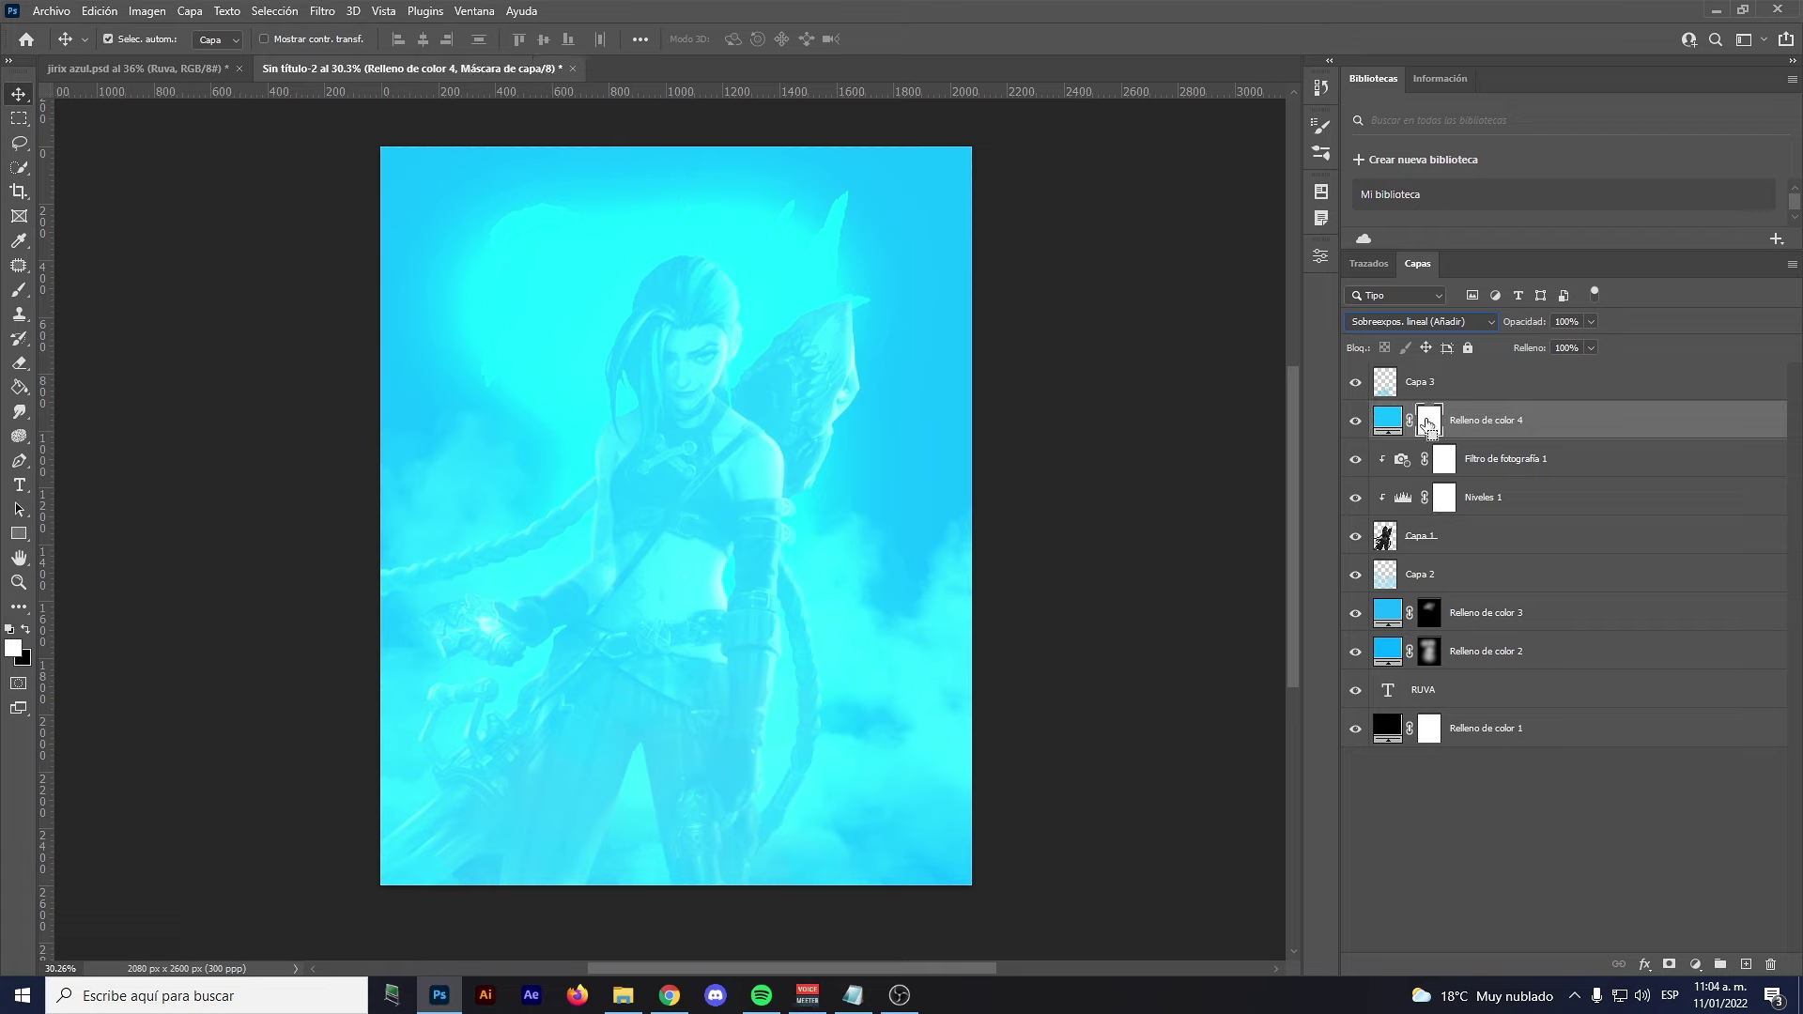
{"action": "key", "text": "ctrl+i"}
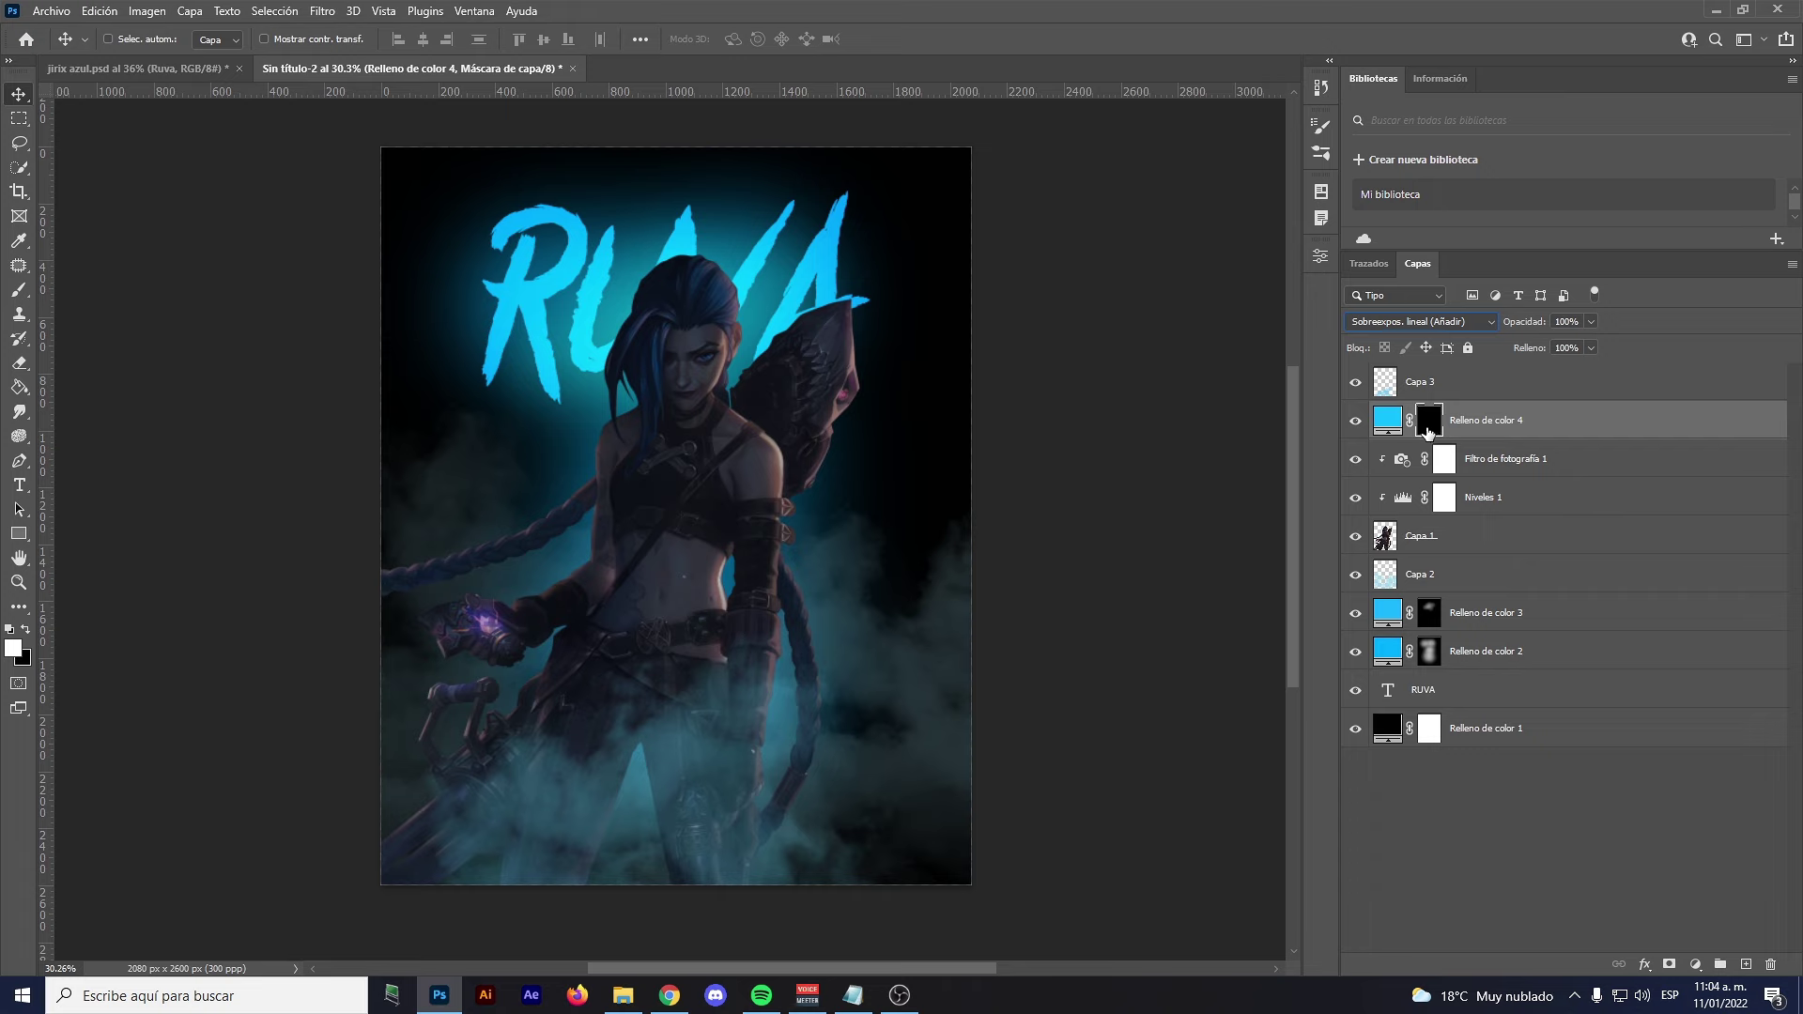
{"action": "right_click", "coordinate": [1484, 424]}
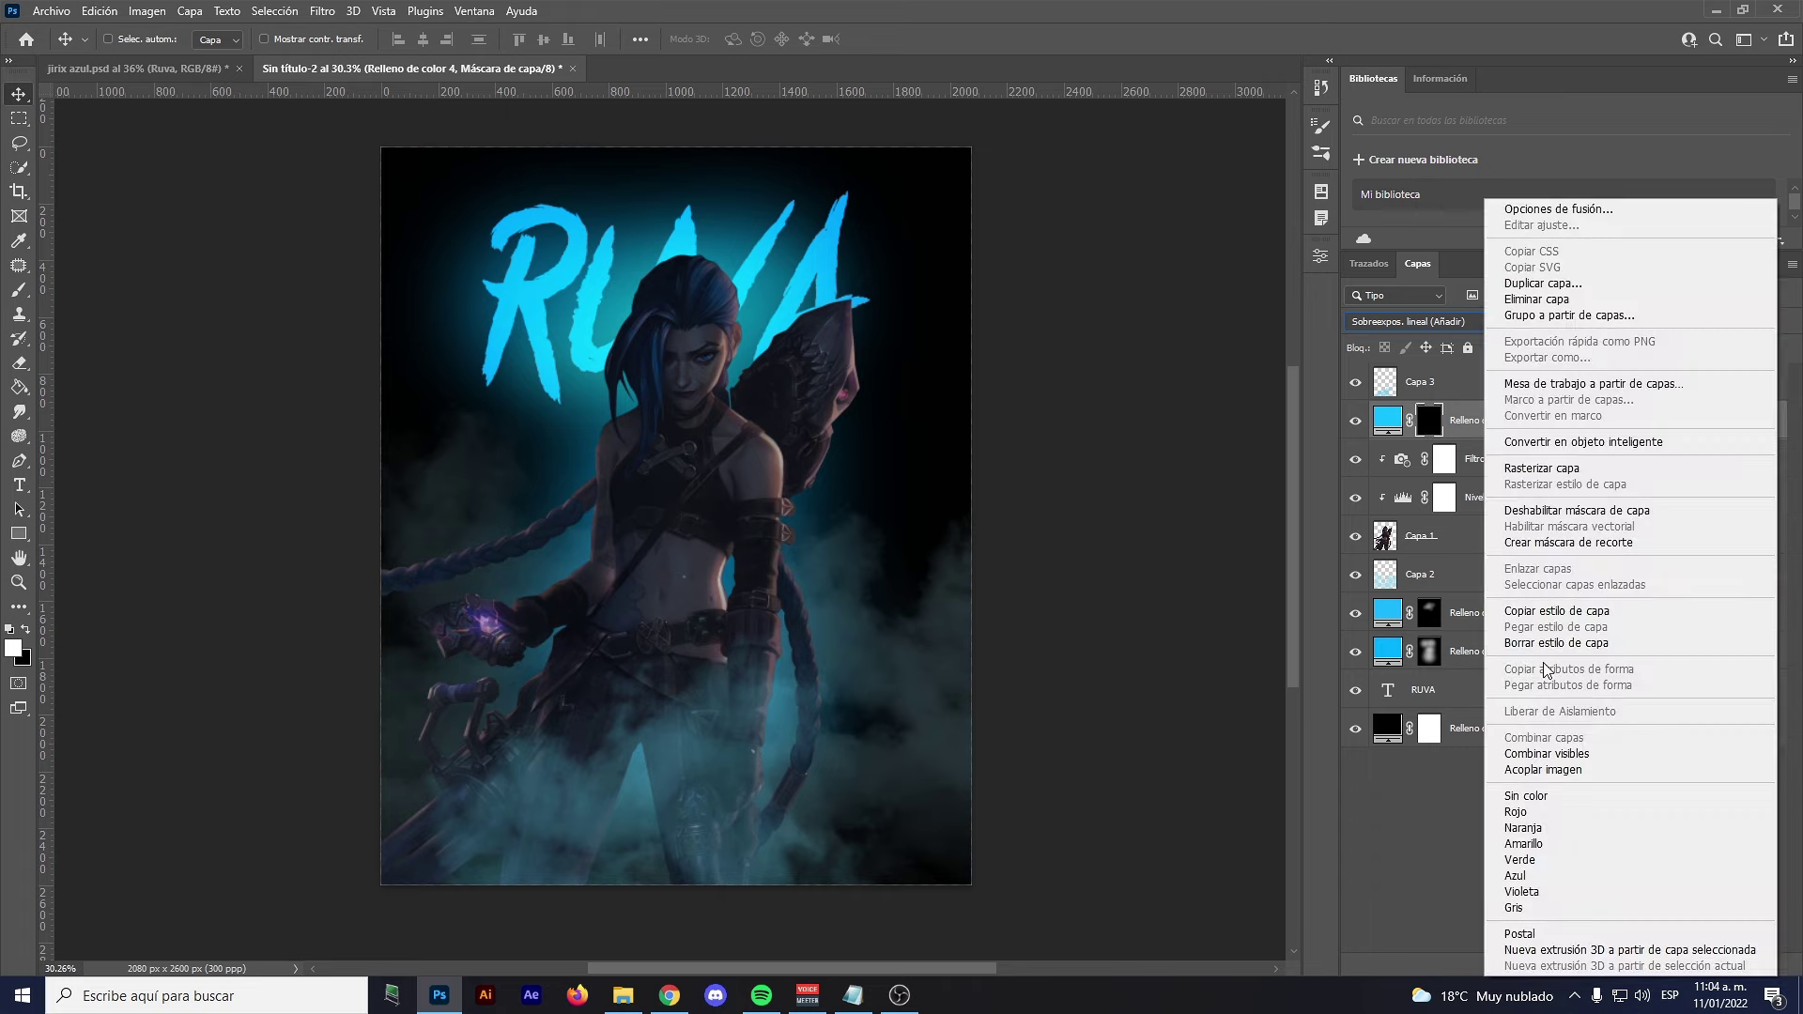
{"action": "left_click", "coordinate": [1538, 545]}
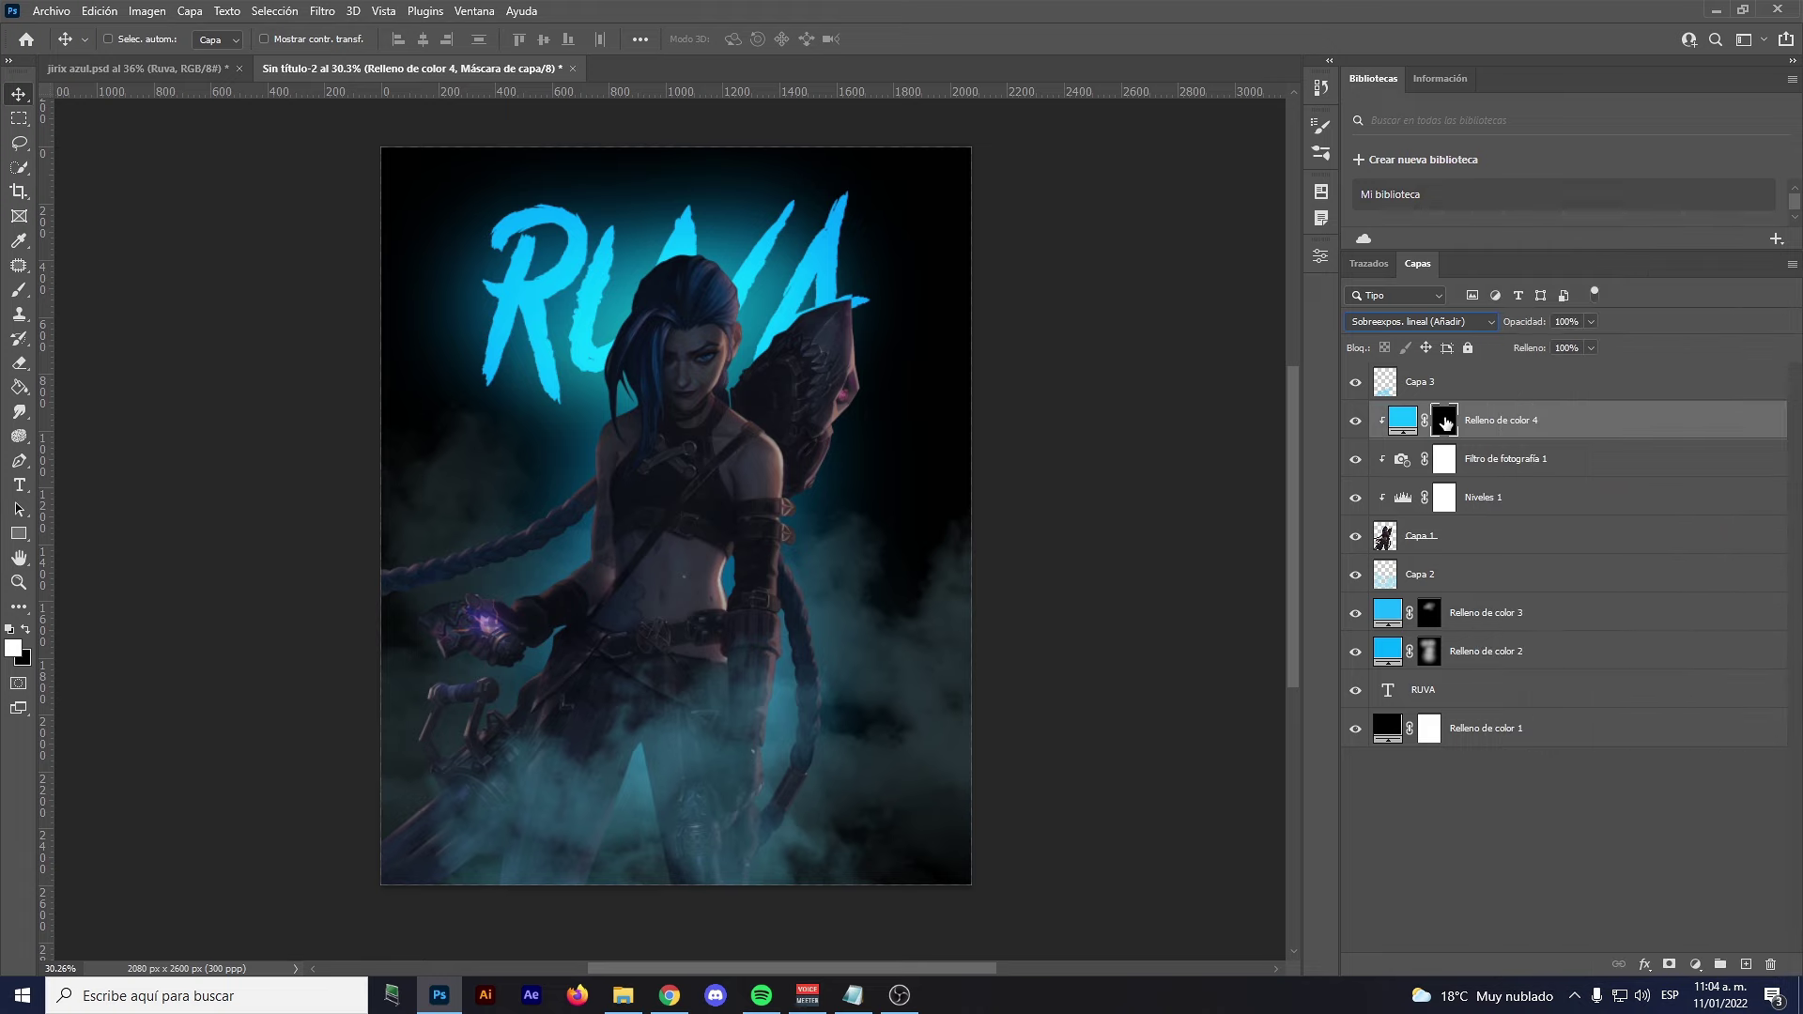
{"action": "key", "text": "ctrl+i"}
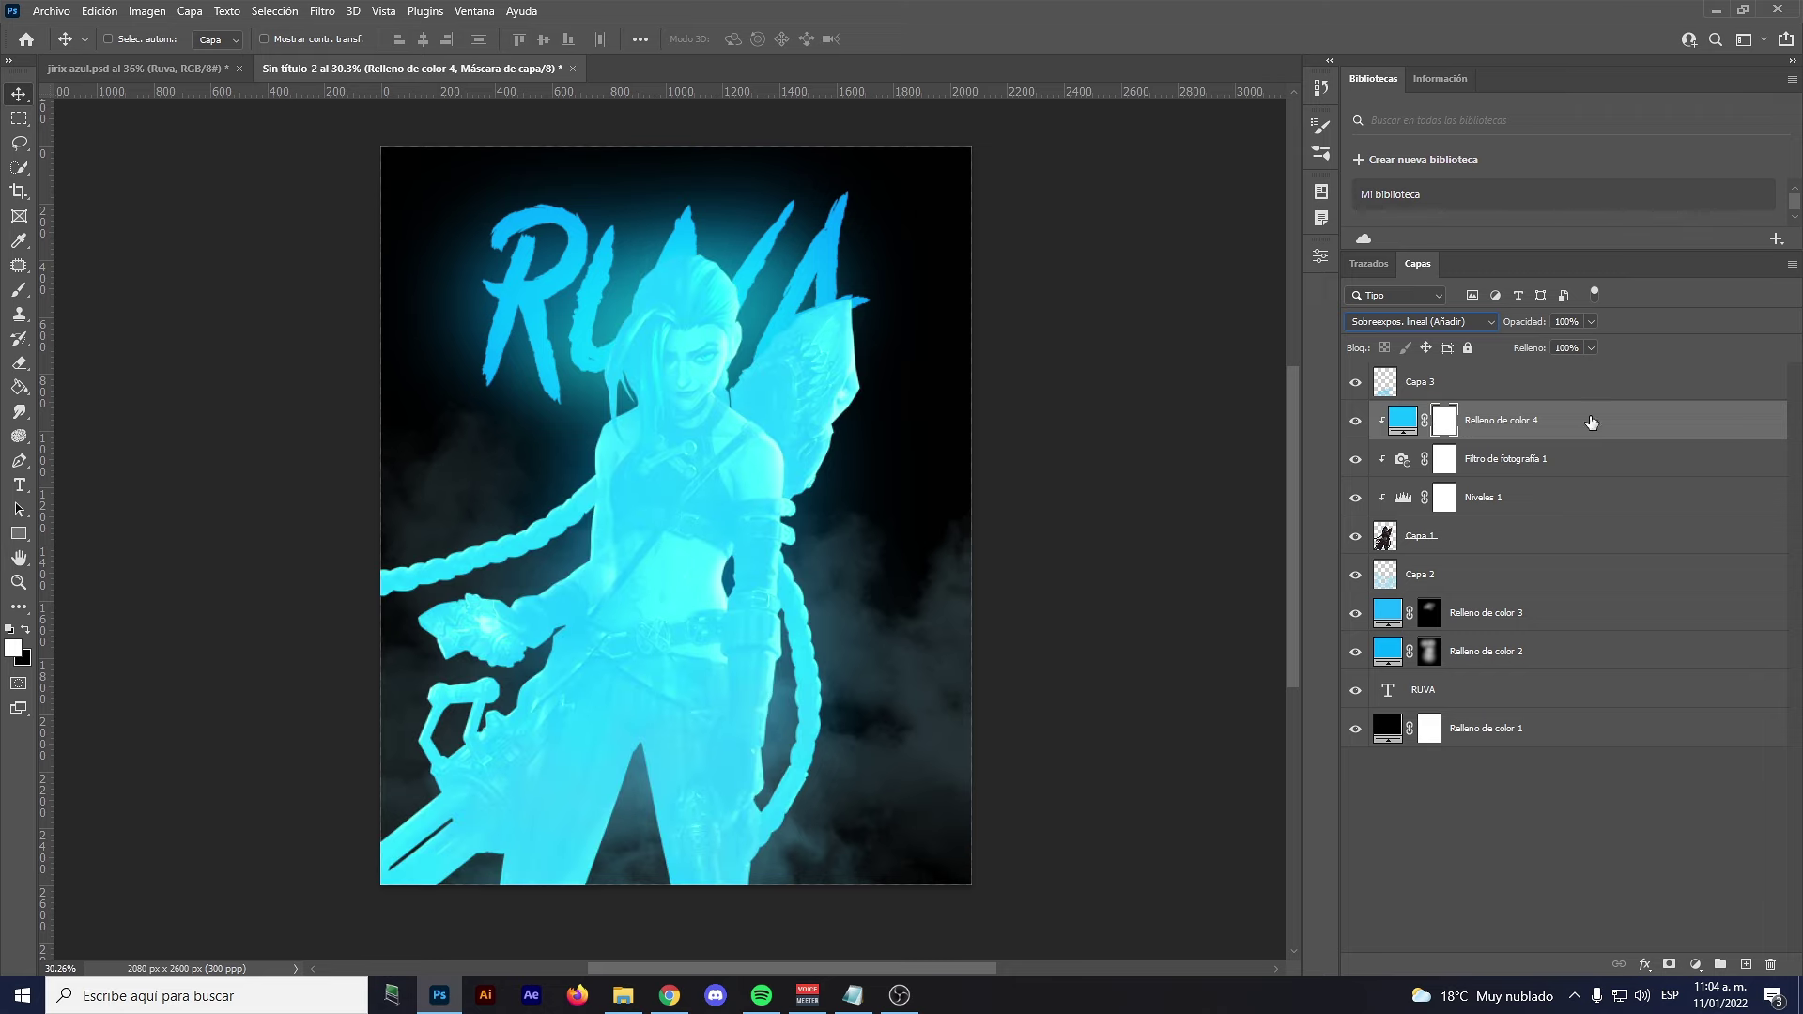
{"action": "key", "text": "ctrl+2"}
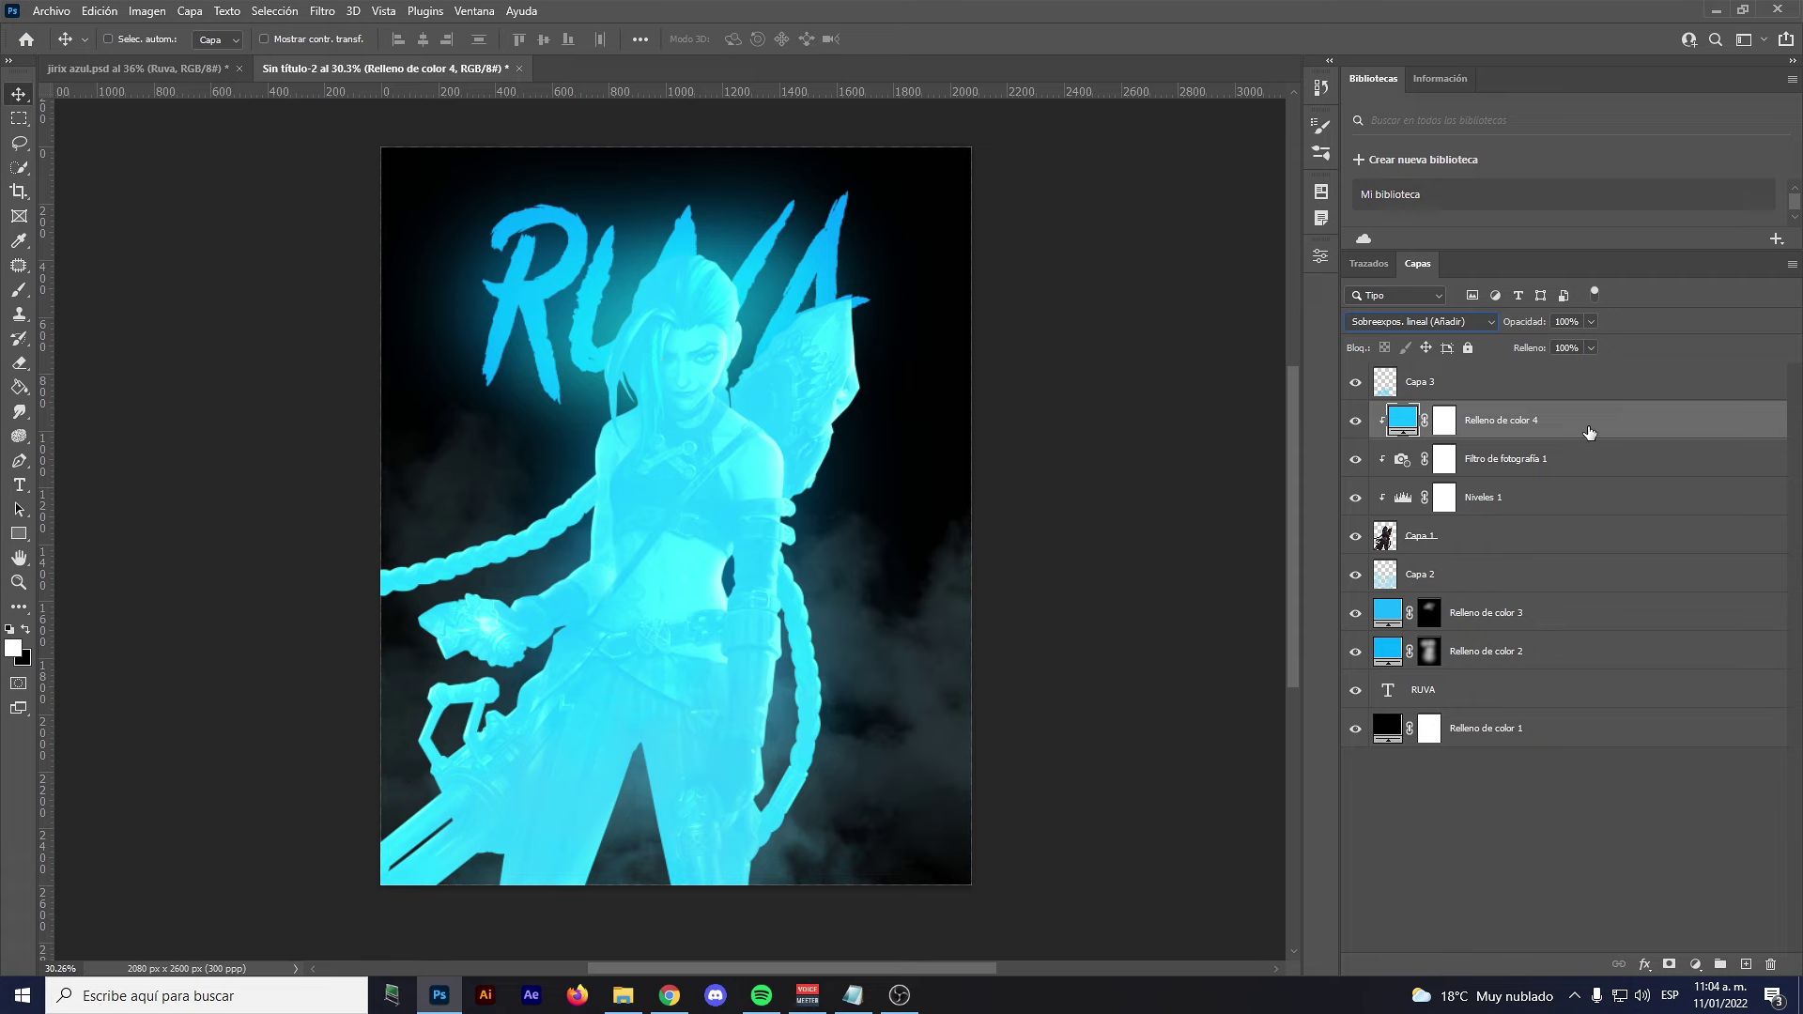
Split the underlying-layer Blend If black slider to about 0/65 so shadows stay untinted
{"action": "double_click", "coordinate": [1498, 420]}
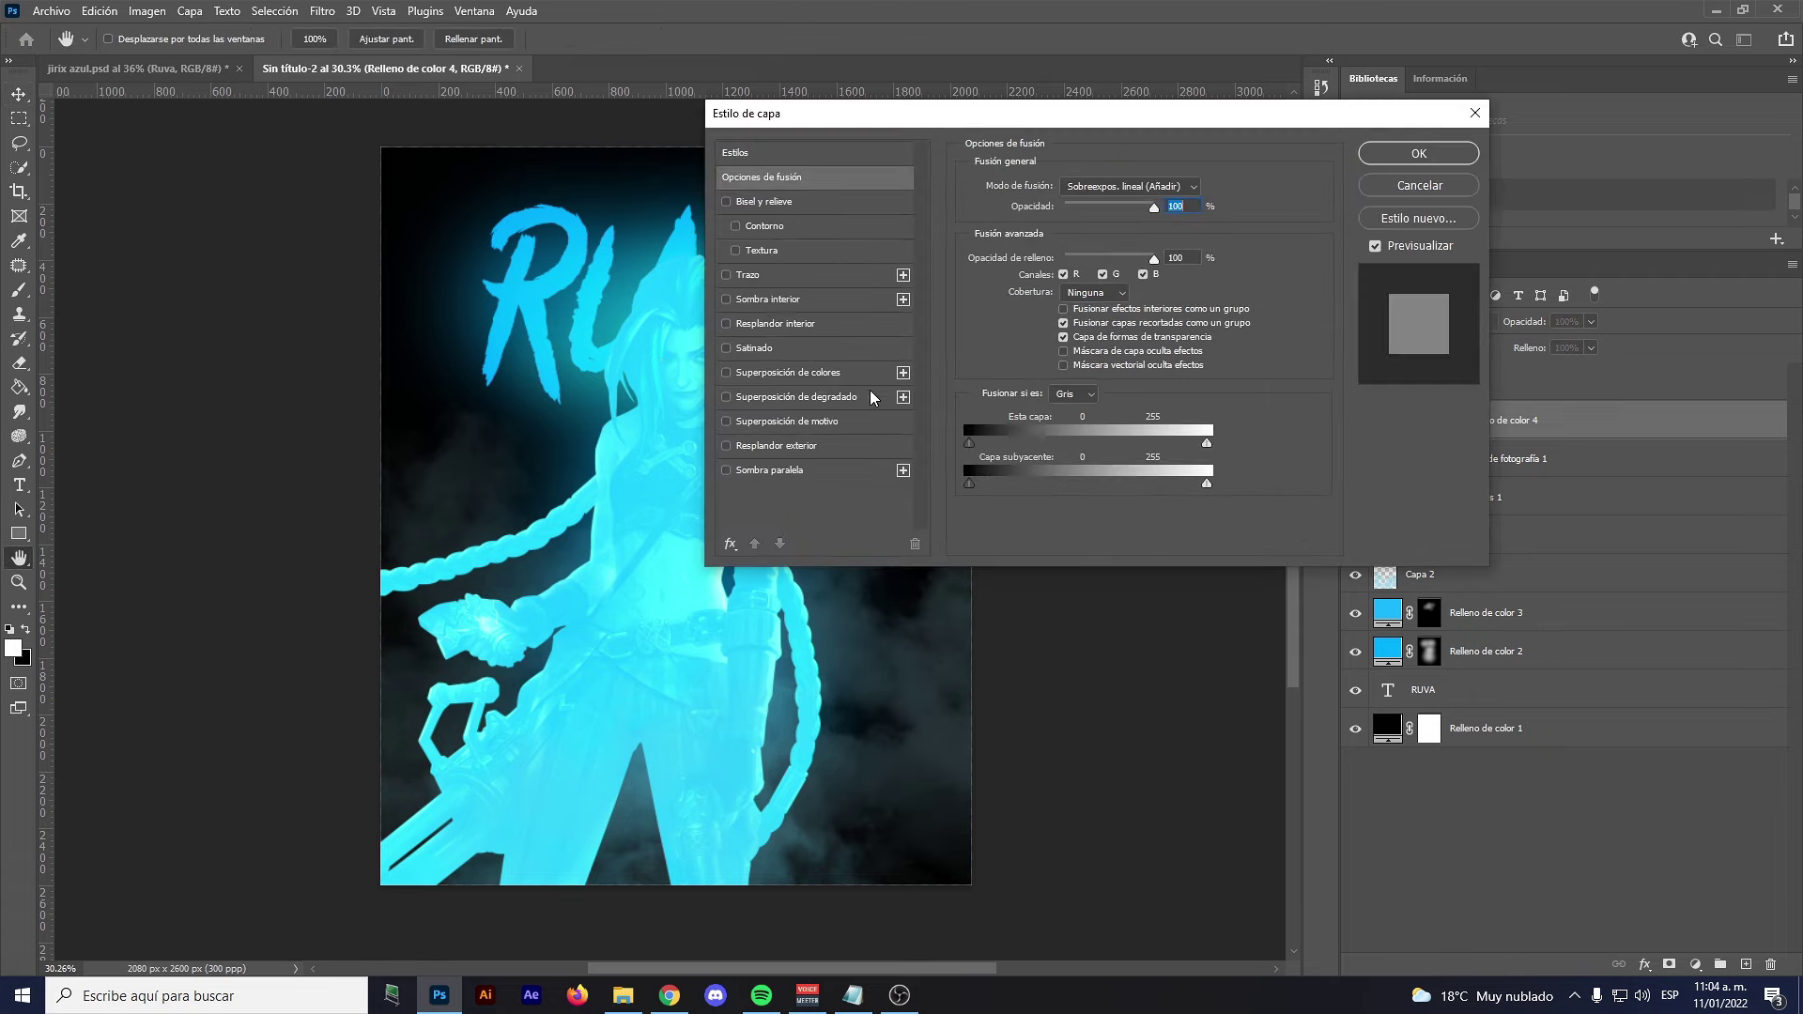
{"action": "left_click_drag", "start_coordinate": [796, 124], "coordinate": [960, 173]}
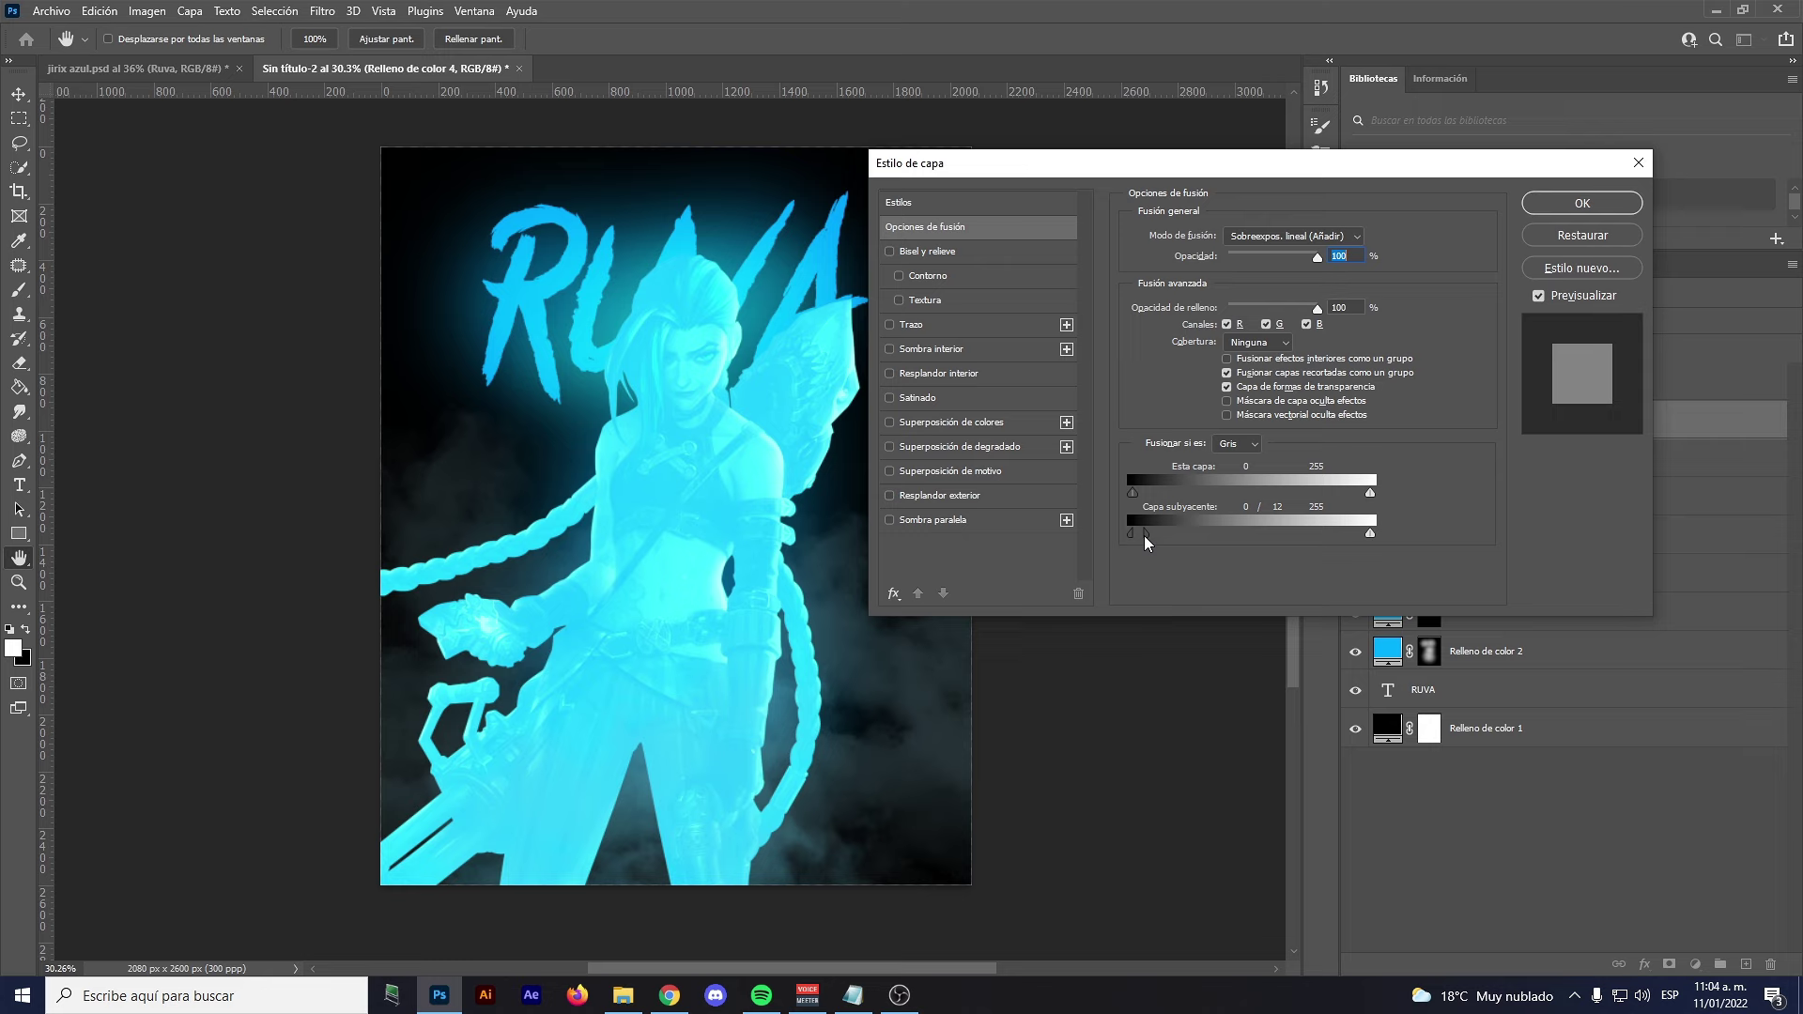
{"action": "mouse_move", "coordinate": [1145, 537]}
{"action": "left_mouse_down"}
{"action": "mouse_move", "coordinate": [1202, 540]}
{"action": "mouse_move", "coordinate": [1134, 549]}
{"action": "mouse_move", "coordinate": [1162, 540]}
{"action": "mouse_move", "coordinate": [1135, 532]}
{"action": "left_mouse_up"}
{"action": "left_click_drag", "start_coordinate": [1142, 533], "coordinate": [1206, 532]}
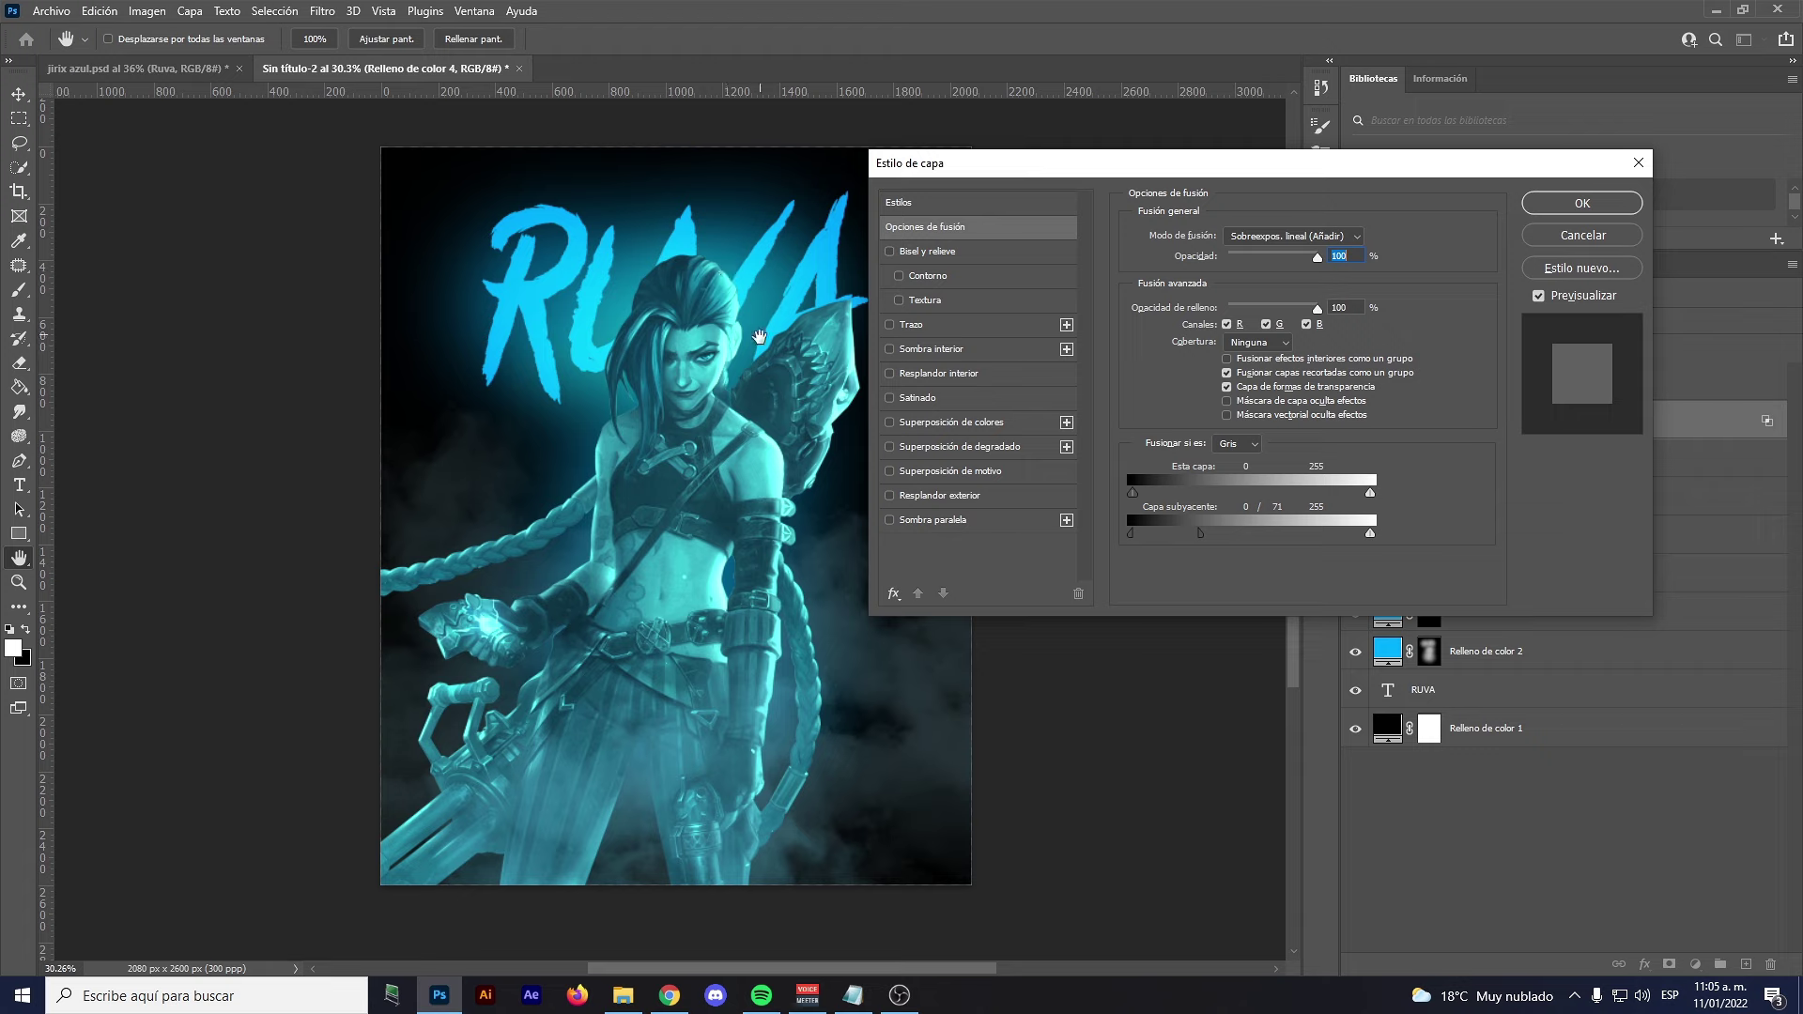
{"action": "mouse_move", "coordinate": [1202, 534]}
{"action": "left_mouse_down"}
{"action": "mouse_move", "coordinate": [1219, 533]}
{"action": "mouse_move", "coordinate": [1193, 538]}
{"action": "left_mouse_up"}
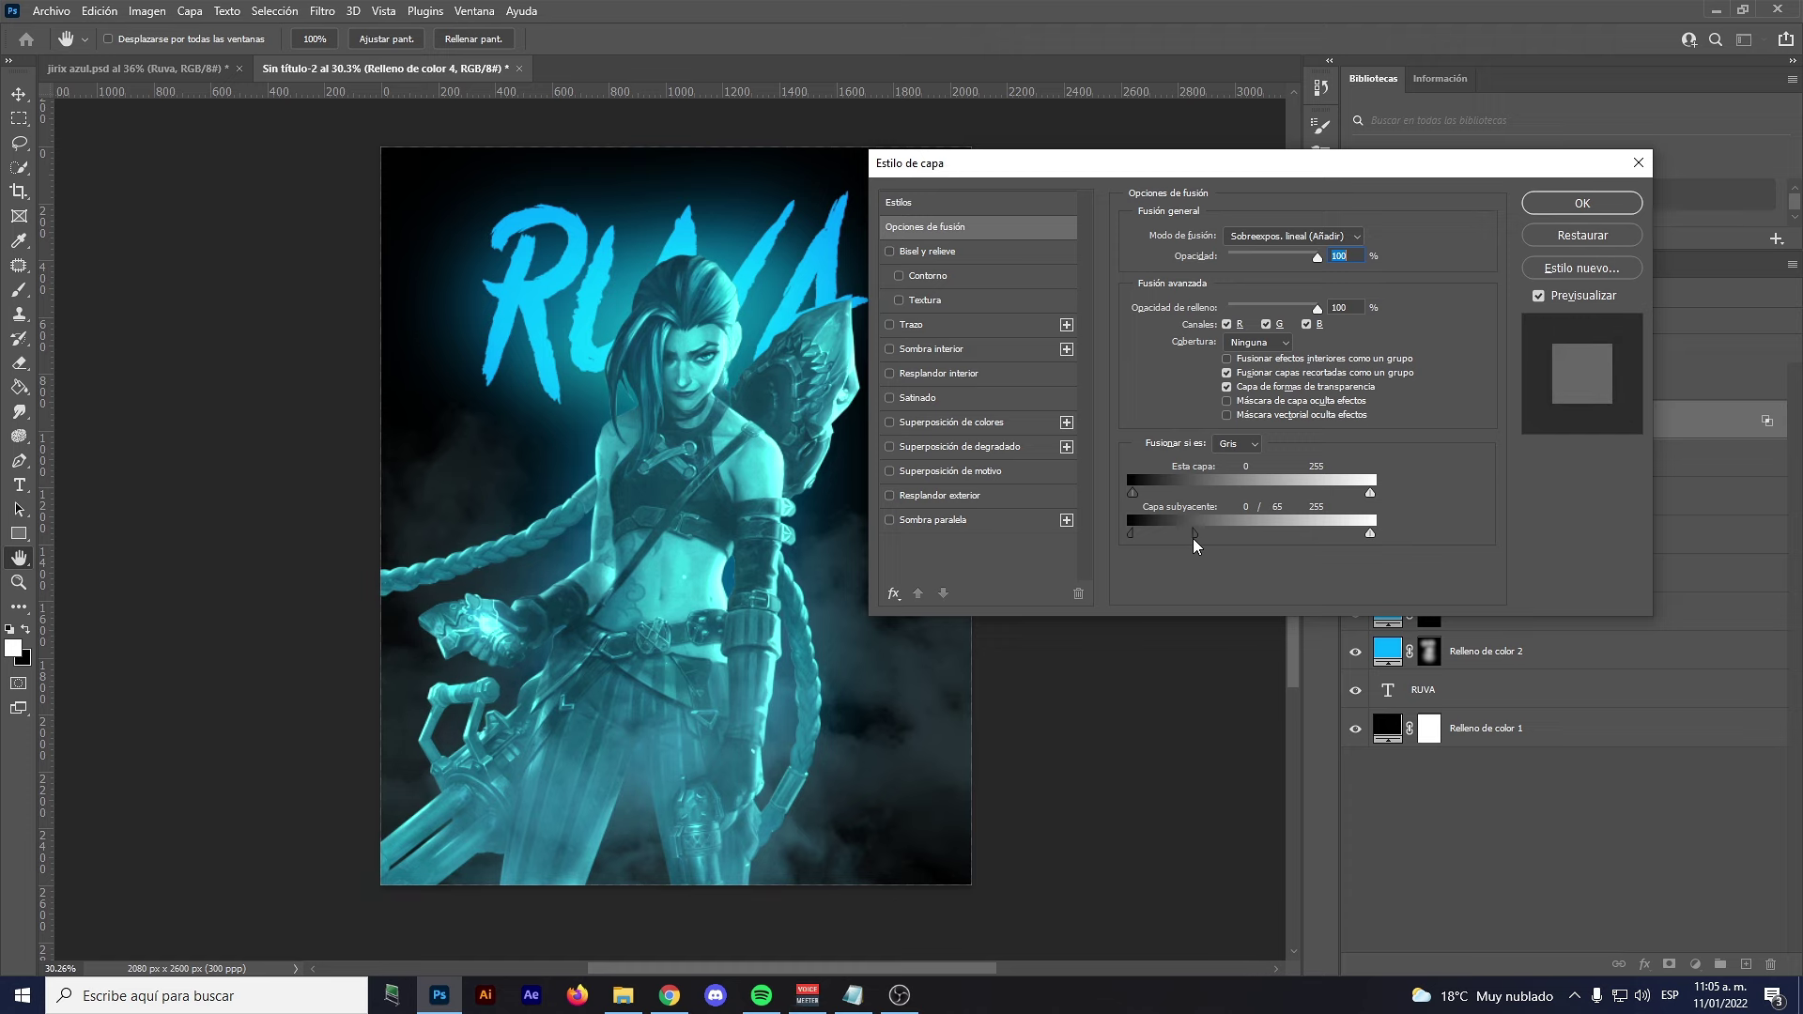
{"action": "left_click", "coordinate": [1566, 202]}
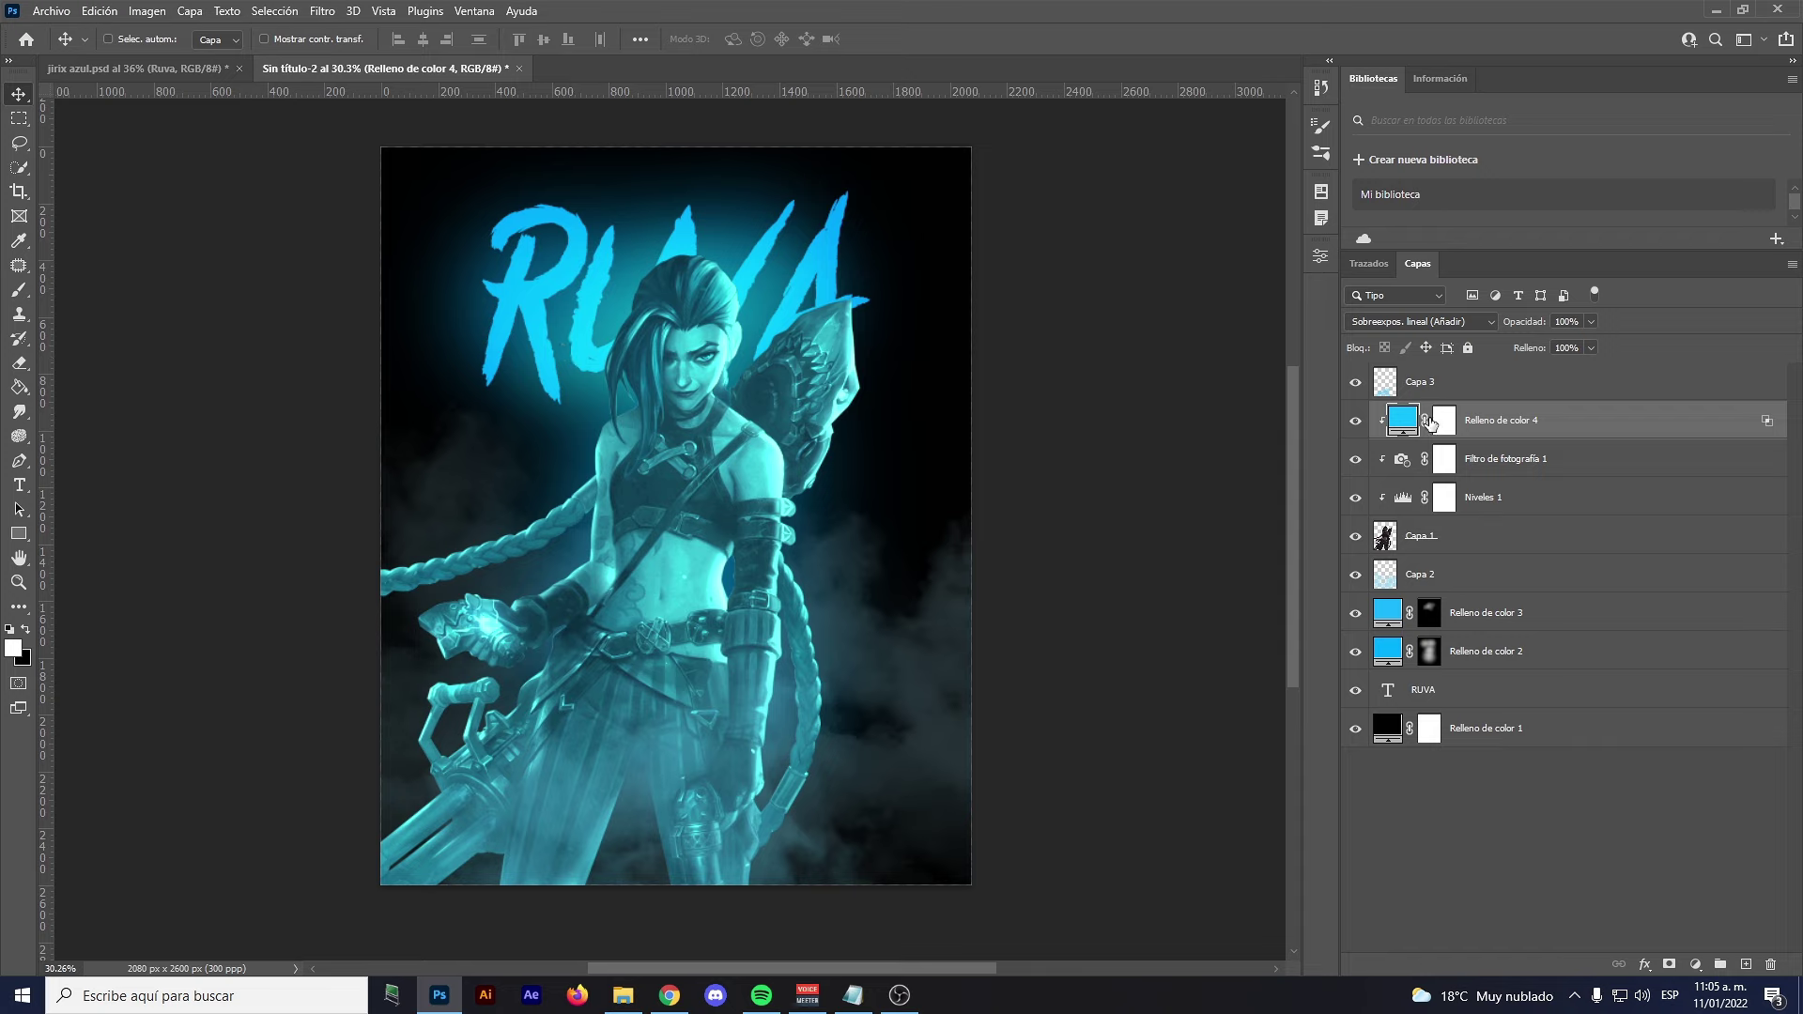
Nudge the cyan fill's hue, then invert its mask to hide the fill entirely
{"action": "double_click", "coordinate": [1399, 427]}
{"action": "left_click_drag", "start_coordinate": [1427, 436], "coordinate": [1418, 431]}
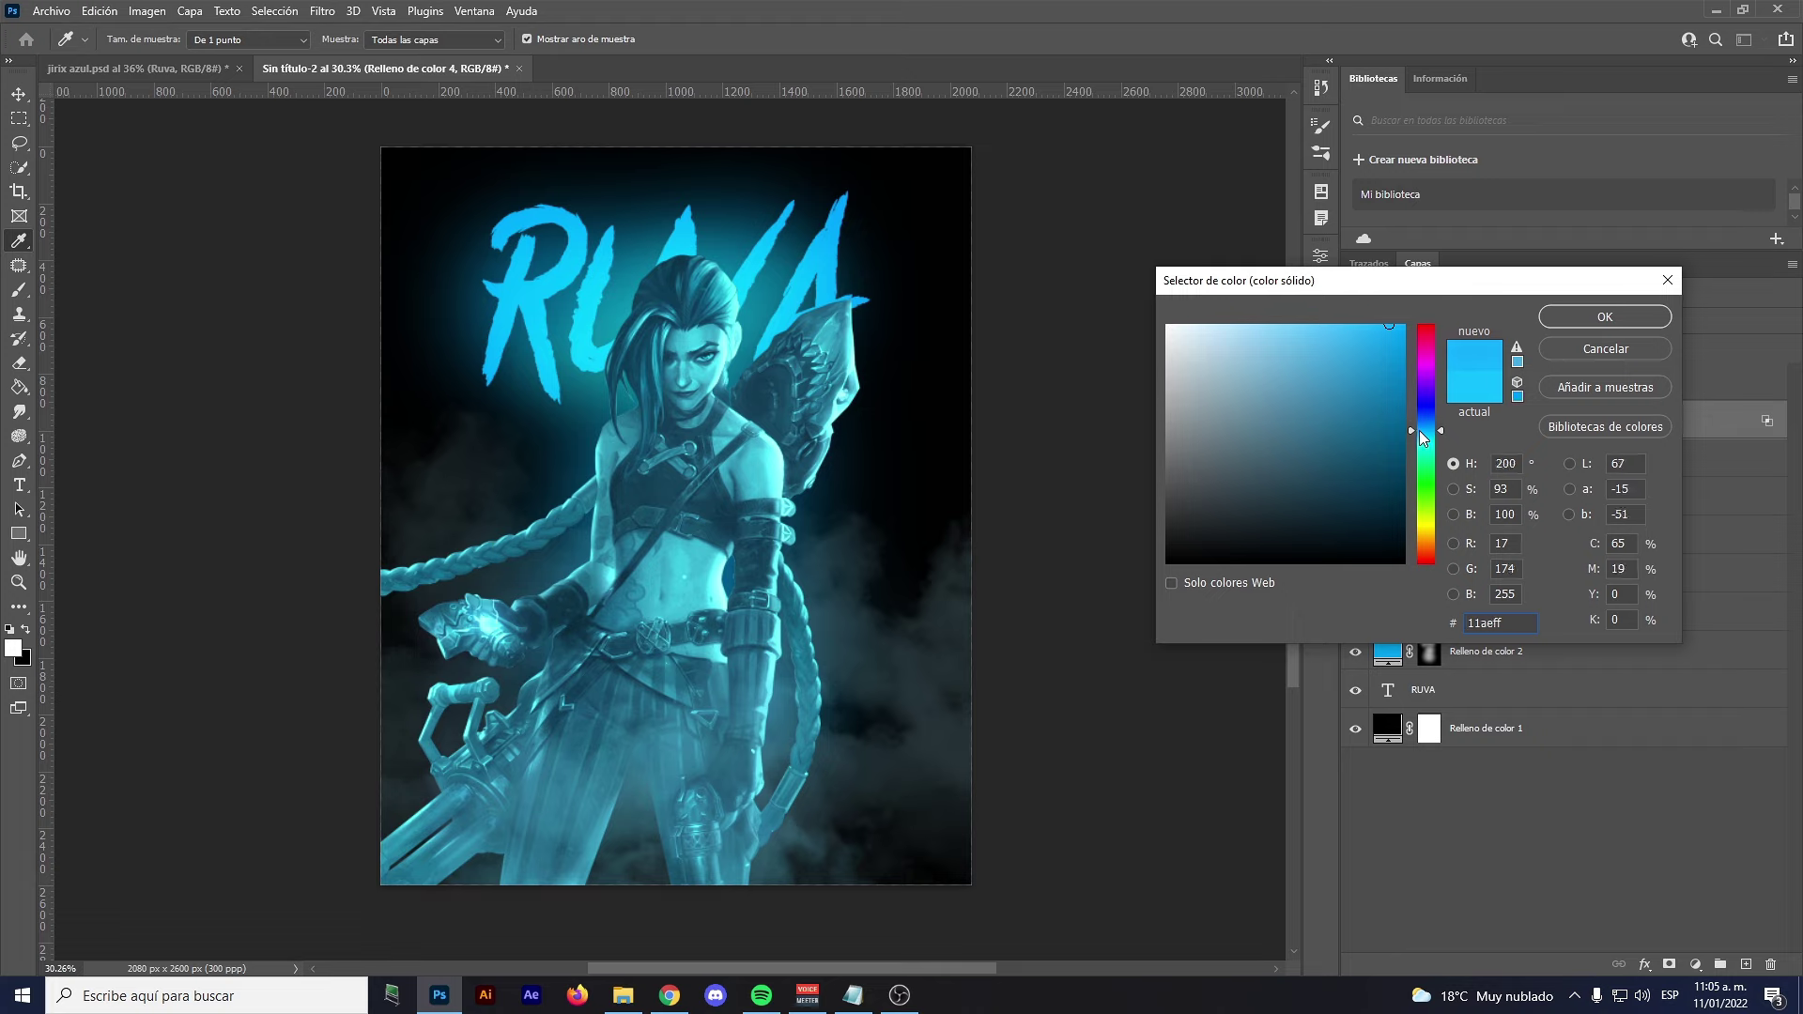
{"action": "left_click", "coordinate": [1589, 317]}
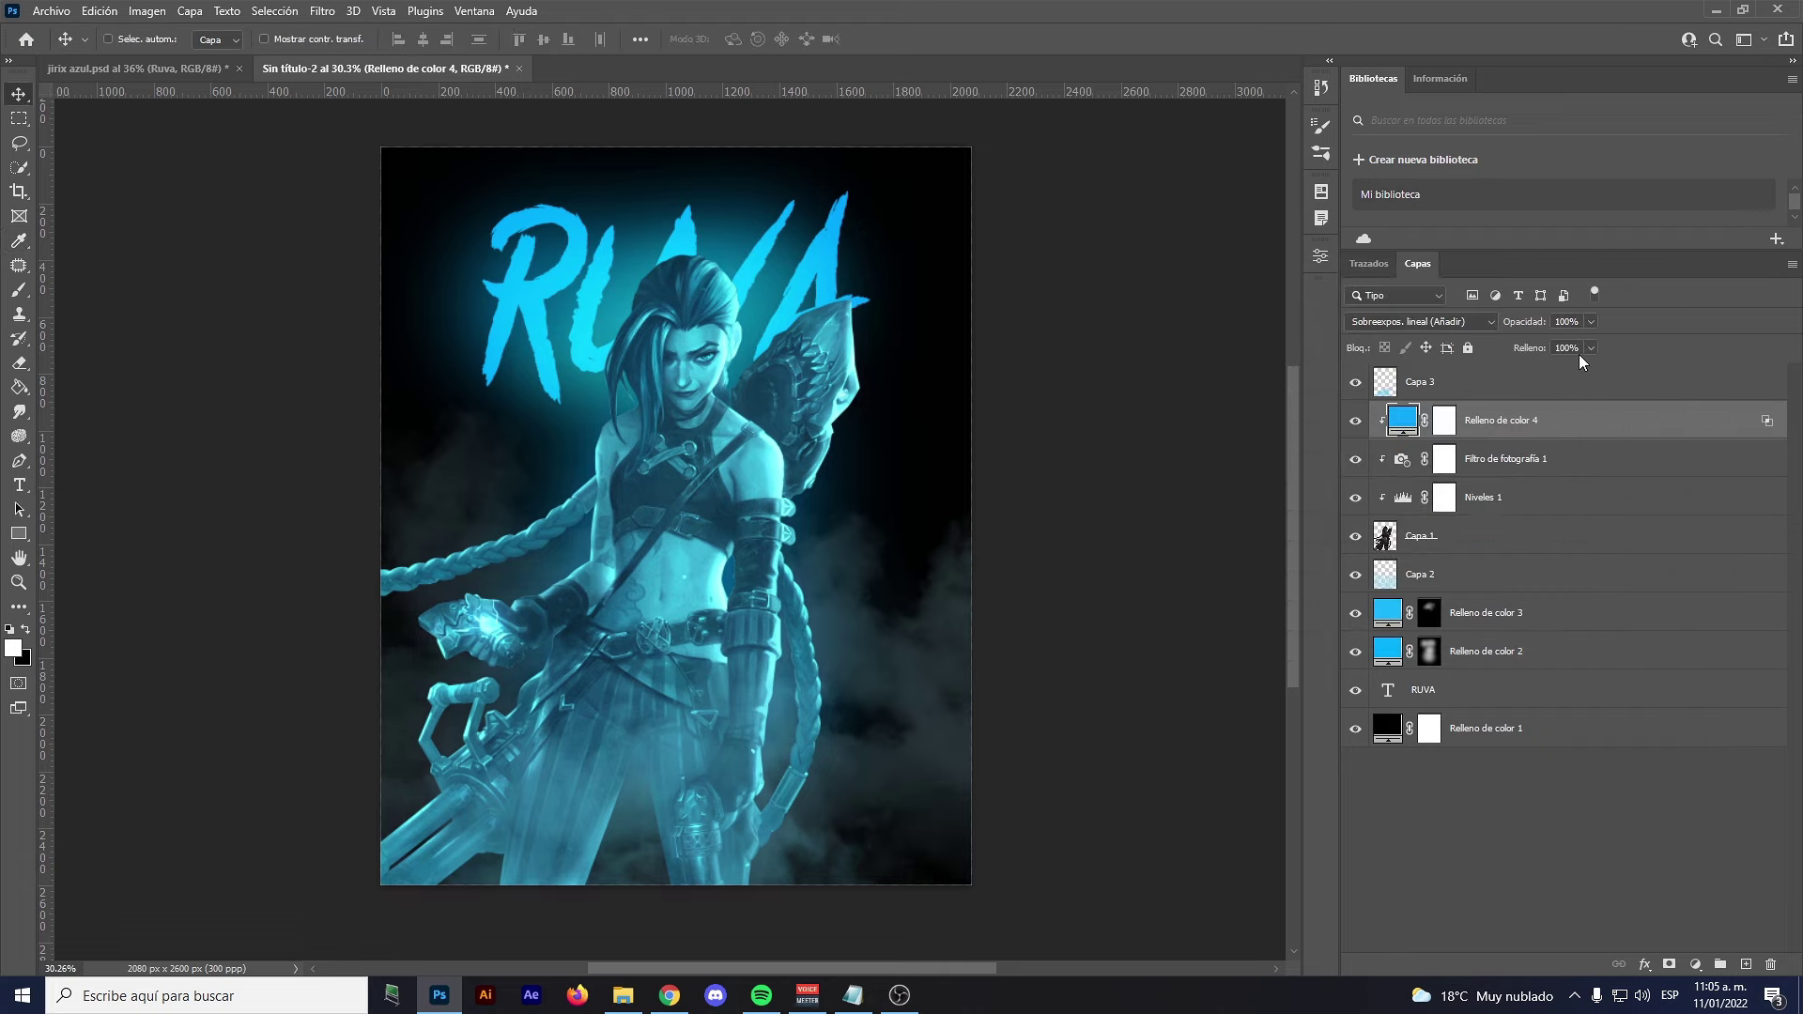
{"action": "left_click", "coordinate": [1442, 425]}
{"action": "key", "text": "ctrl+i"}
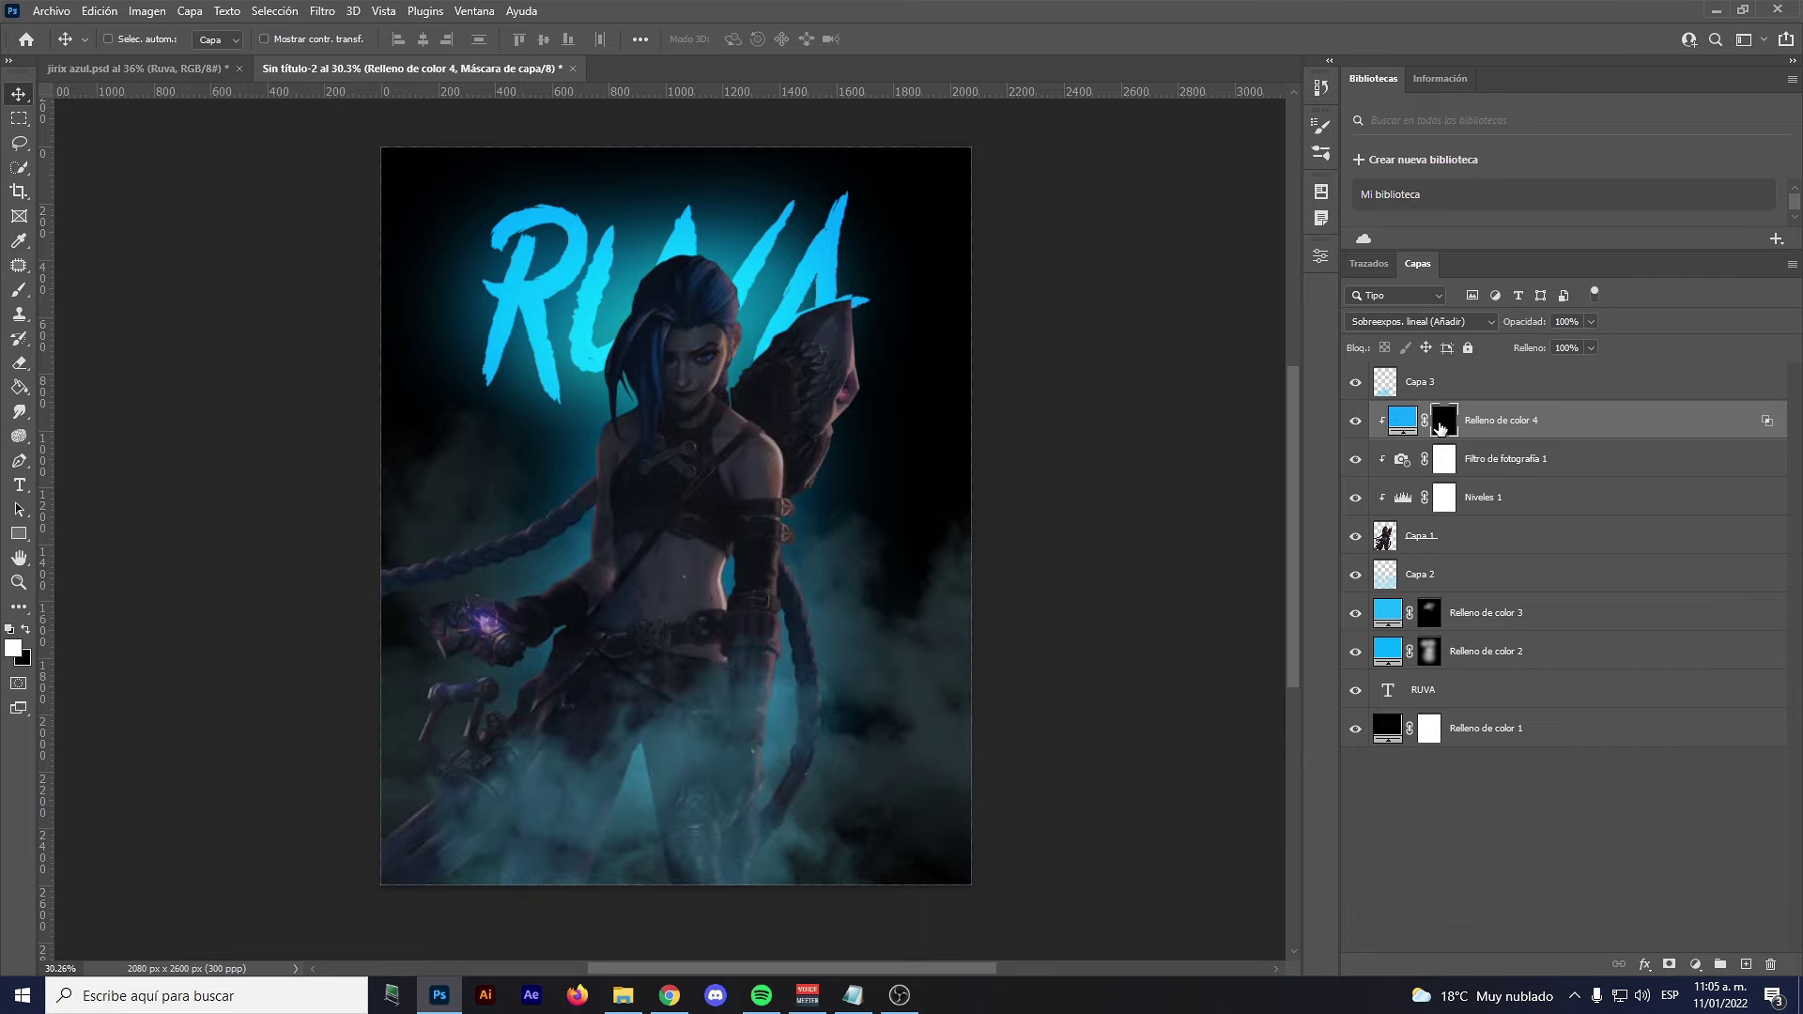
{"action": "scroll", "coordinate": [714, 252], "scroll_direction": "up", "scroll_amount": 2}
{"action": "scroll", "coordinate": [716, 282], "scroll_direction": "up", "scroll_amount": 2}
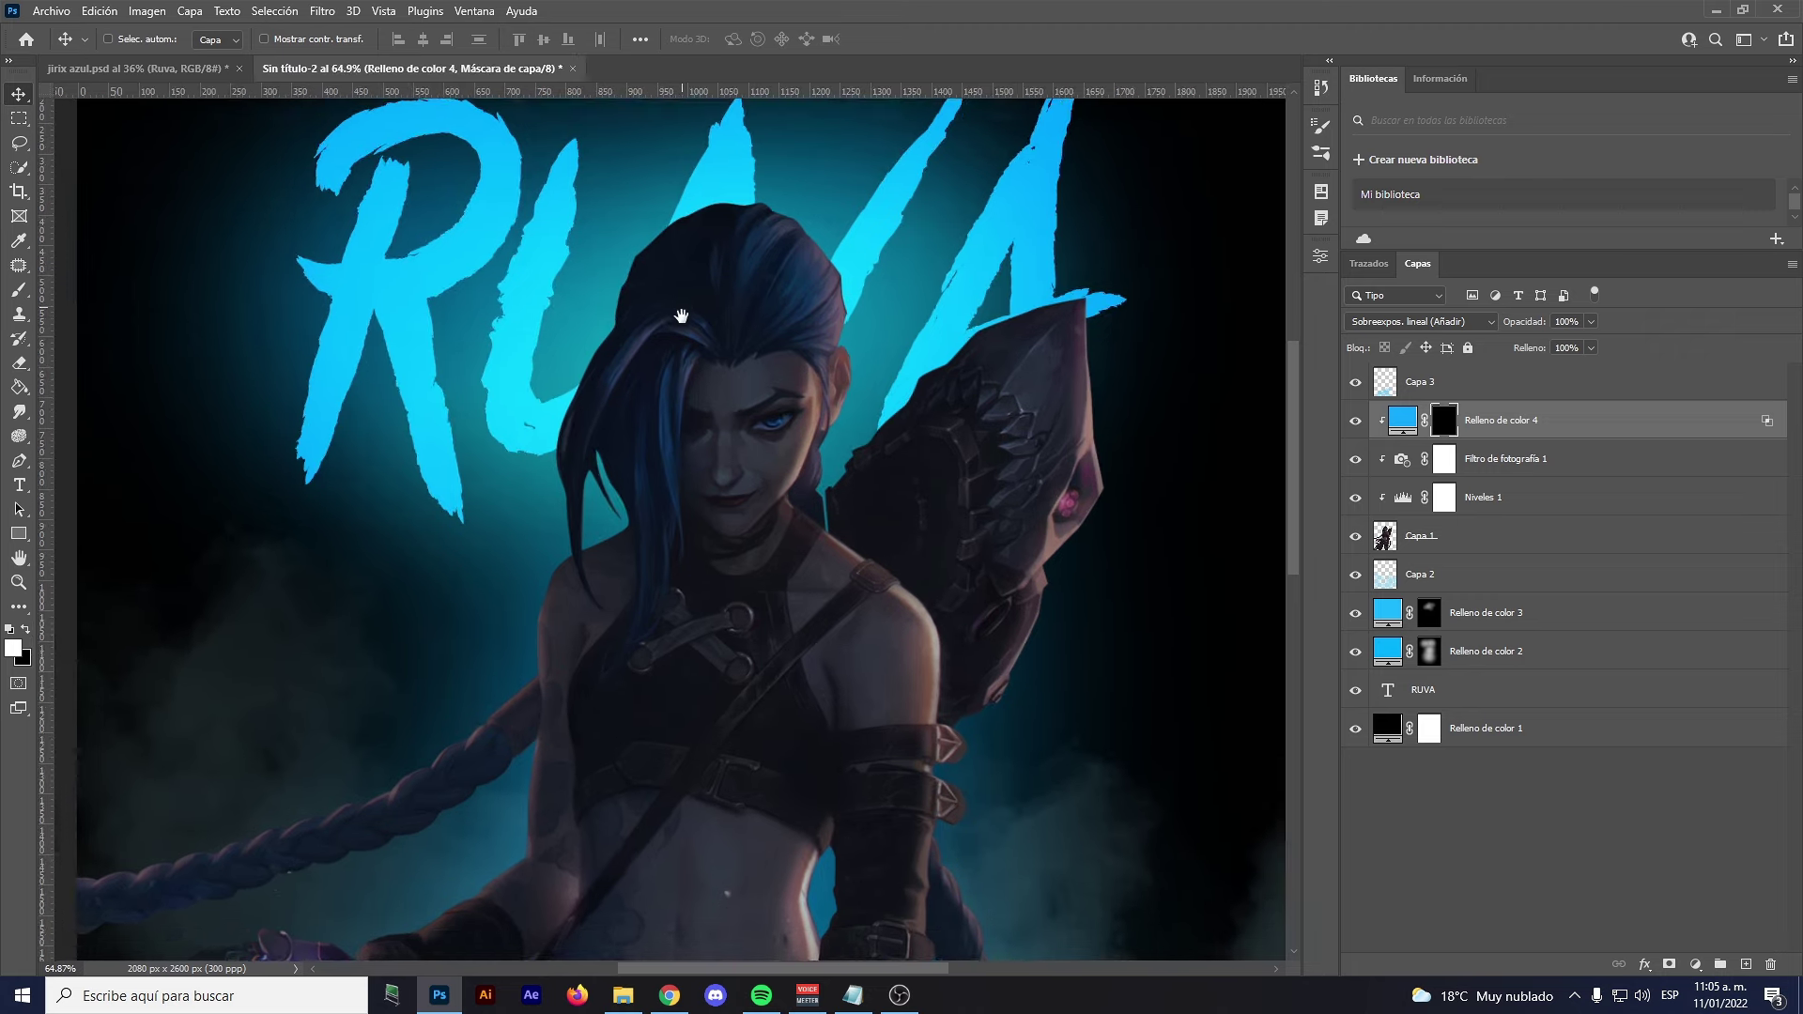
{"action": "scroll", "coordinate": [720, 324], "scroll_direction": "up", "scroll_amount": 1}
{"action": "scroll", "coordinate": [742, 256], "scroll_direction": "down", "scroll_amount": 1}
{"action": "scroll", "coordinate": [765, 275], "scroll_direction": "down", "scroll_amount": 1}
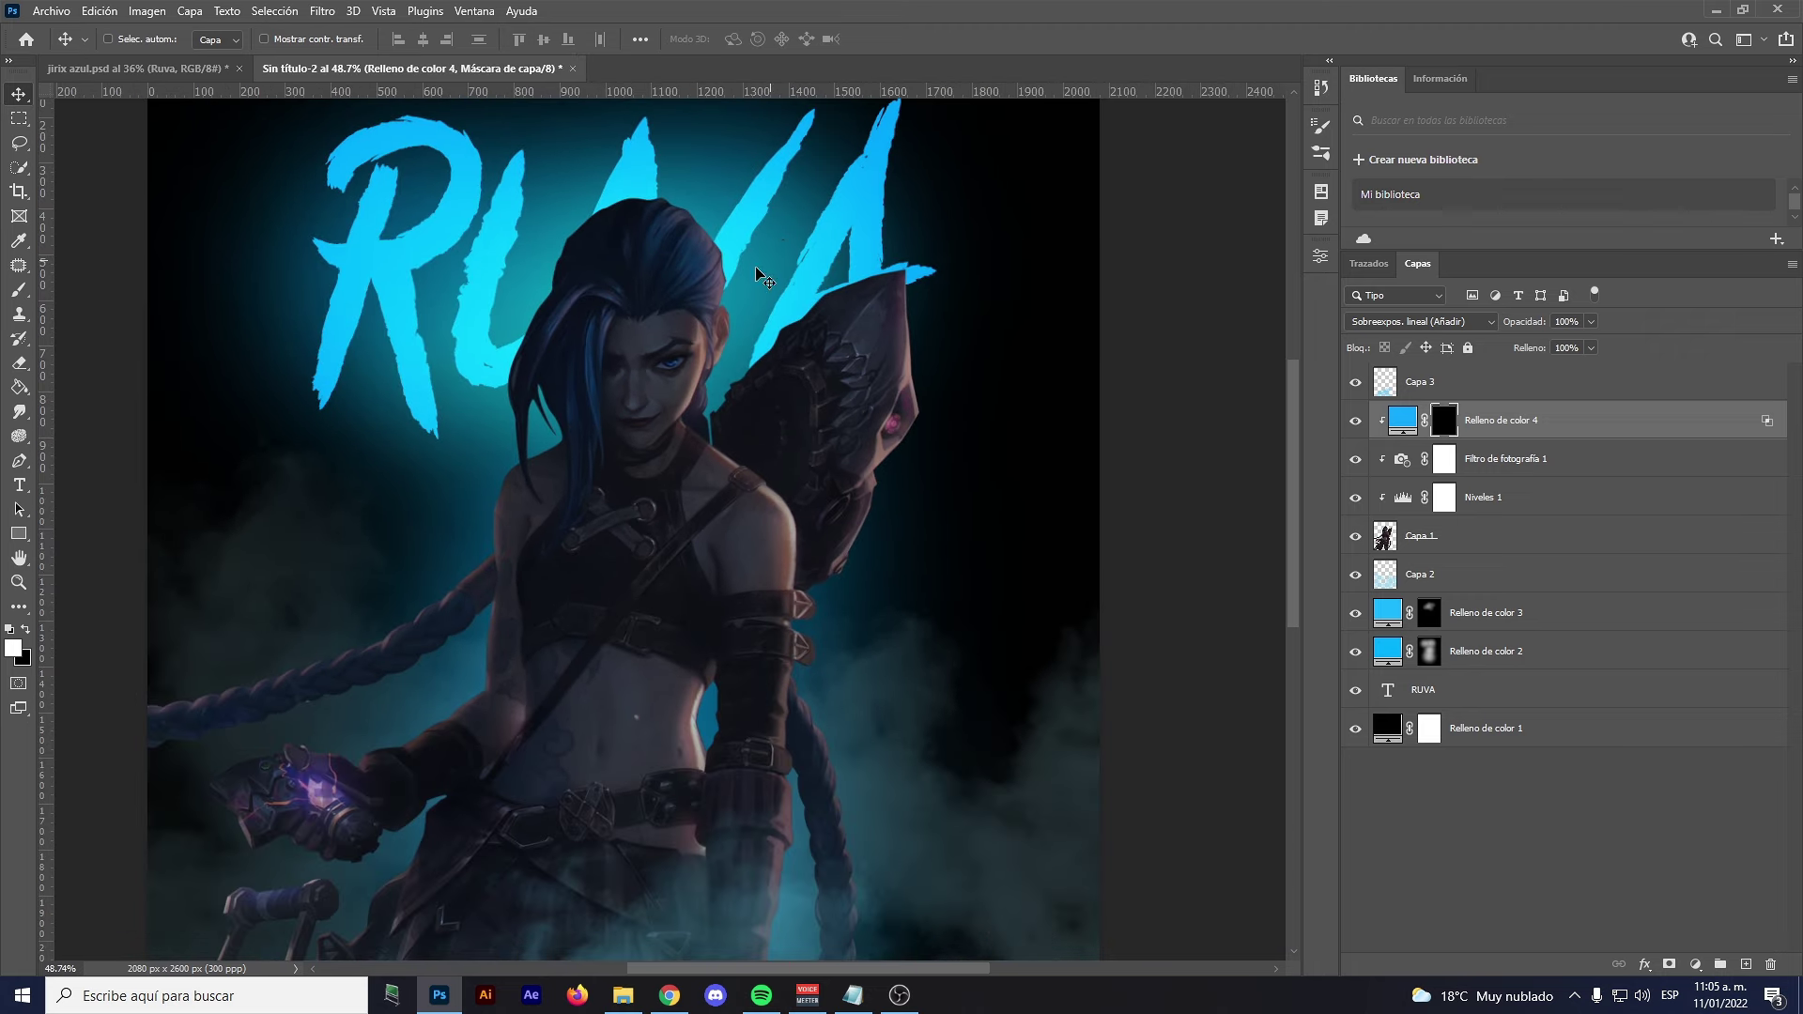
{"action": "scroll", "coordinate": [752, 275], "scroll_direction": "down", "scroll_amount": 1}
{"action": "scroll", "coordinate": [698, 278], "scroll_direction": "down", "scroll_amount": 1}
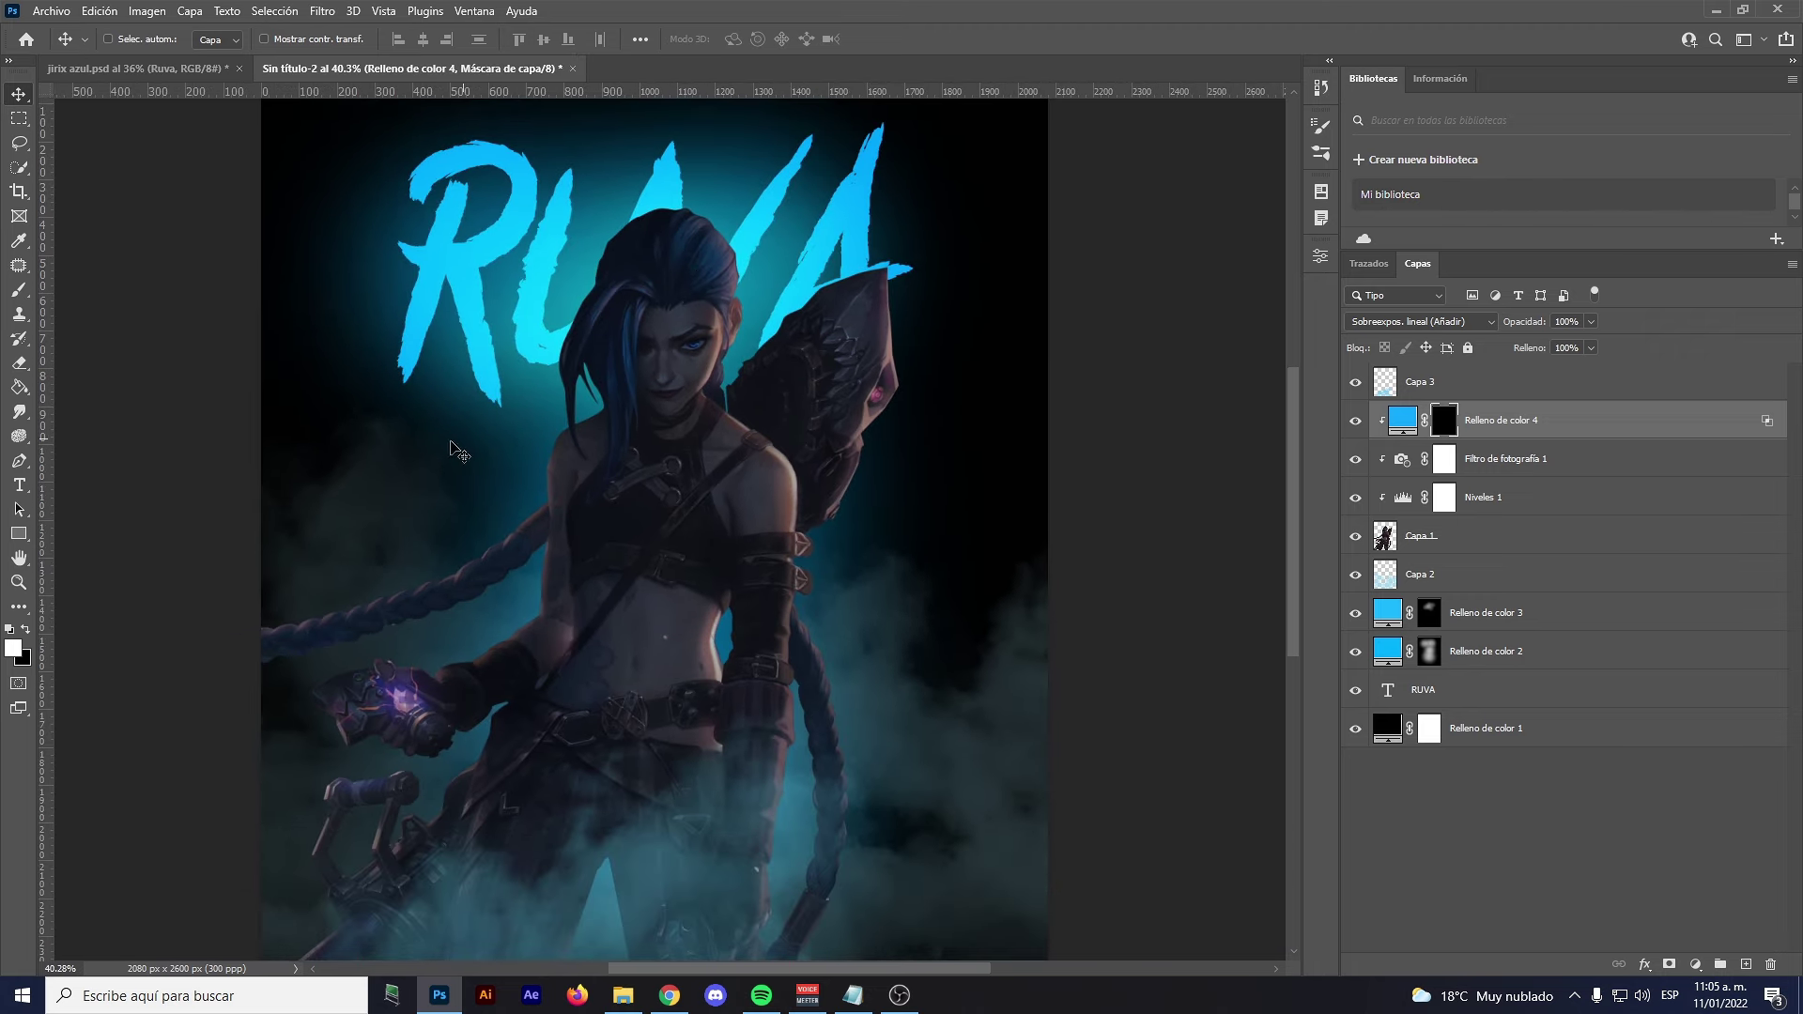
Choose the soft round brush and shrink it to about 207 px
{"action": "left_click", "coordinate": [19, 289]}
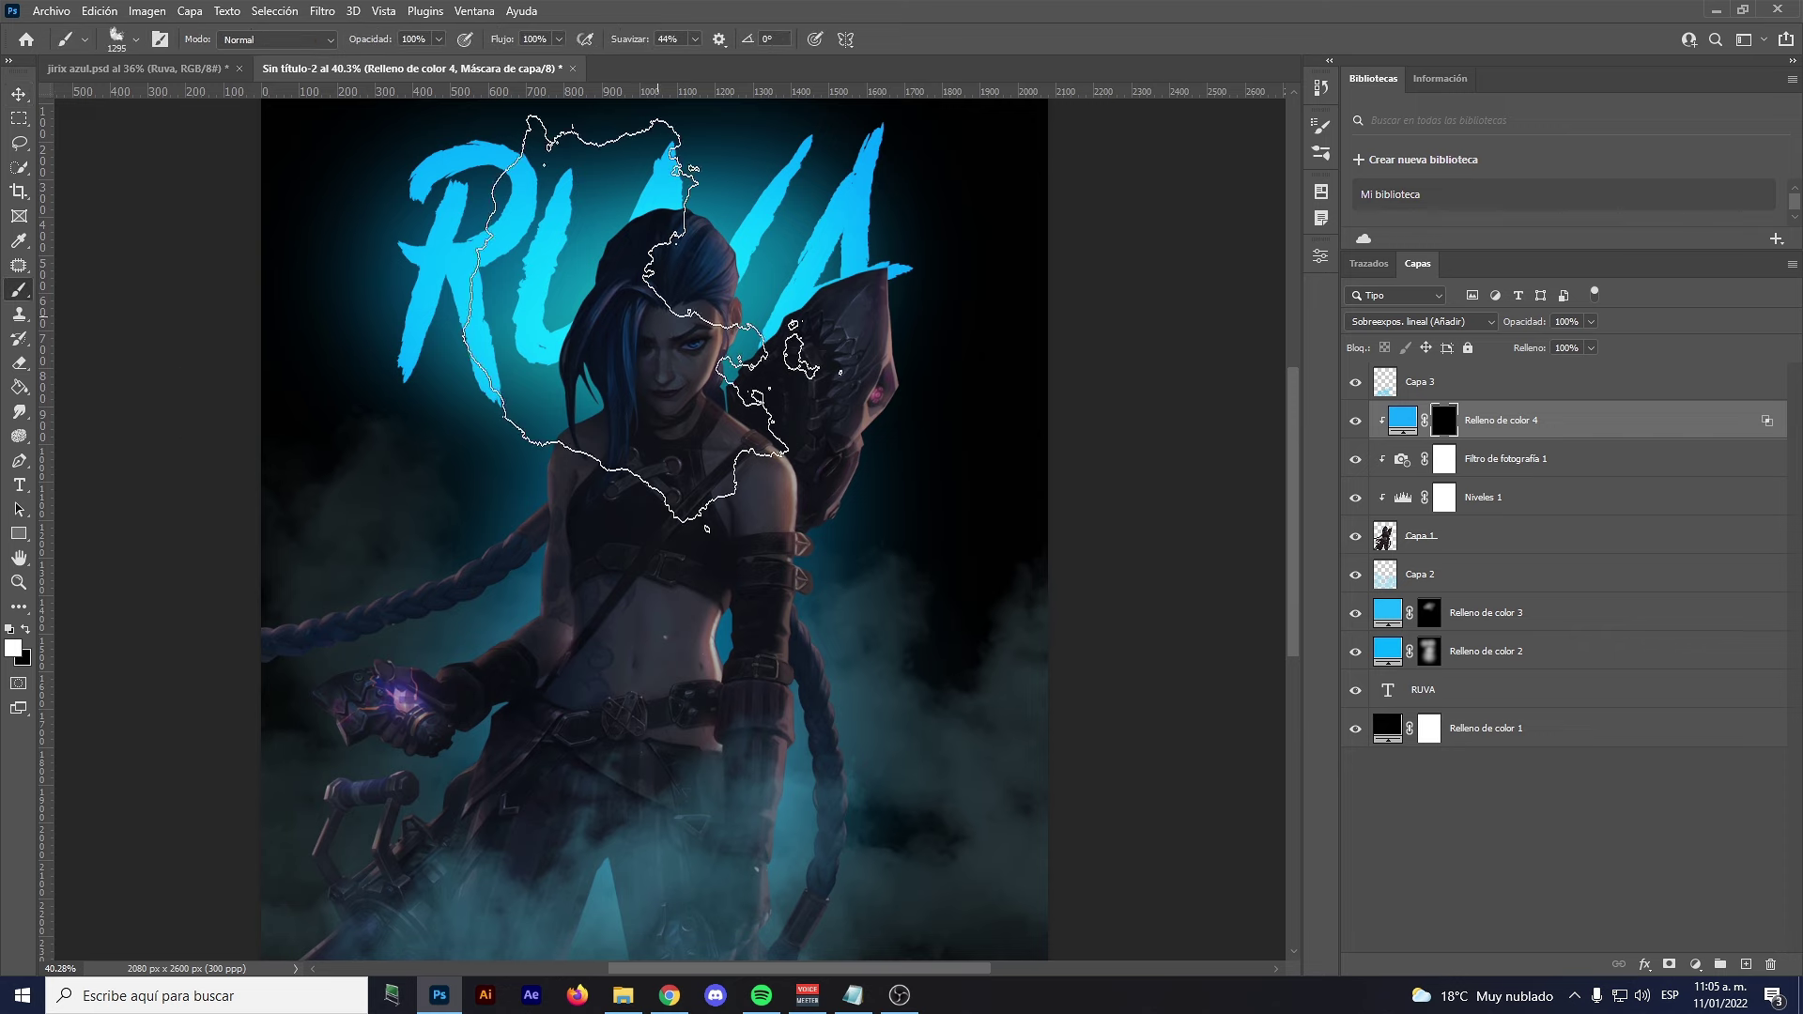
{"action": "right_click", "coordinate": [630, 380]}
{"action": "scroll", "coordinate": [804, 592], "scroll_direction": "up", "scroll_amount": 10}
{"action": "scroll", "coordinate": [844, 573], "scroll_direction": "up", "scroll_amount": 5}
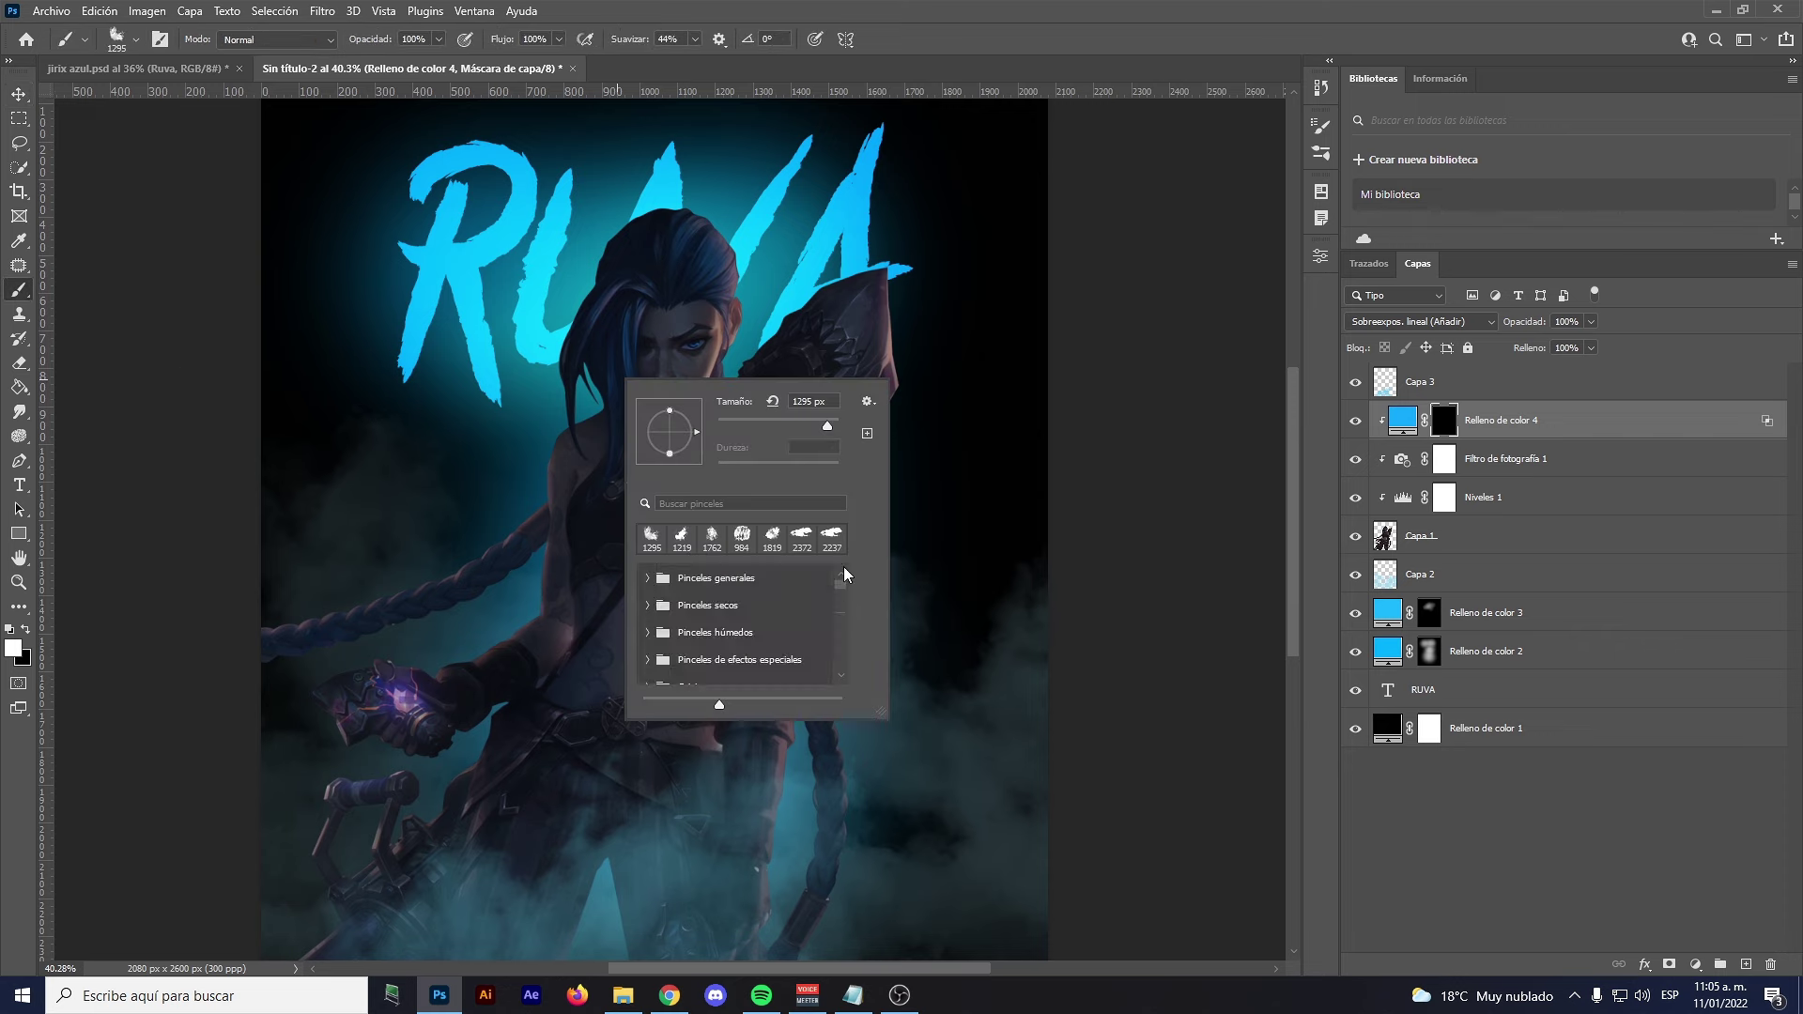
{"action": "left_click", "coordinate": [648, 578]}
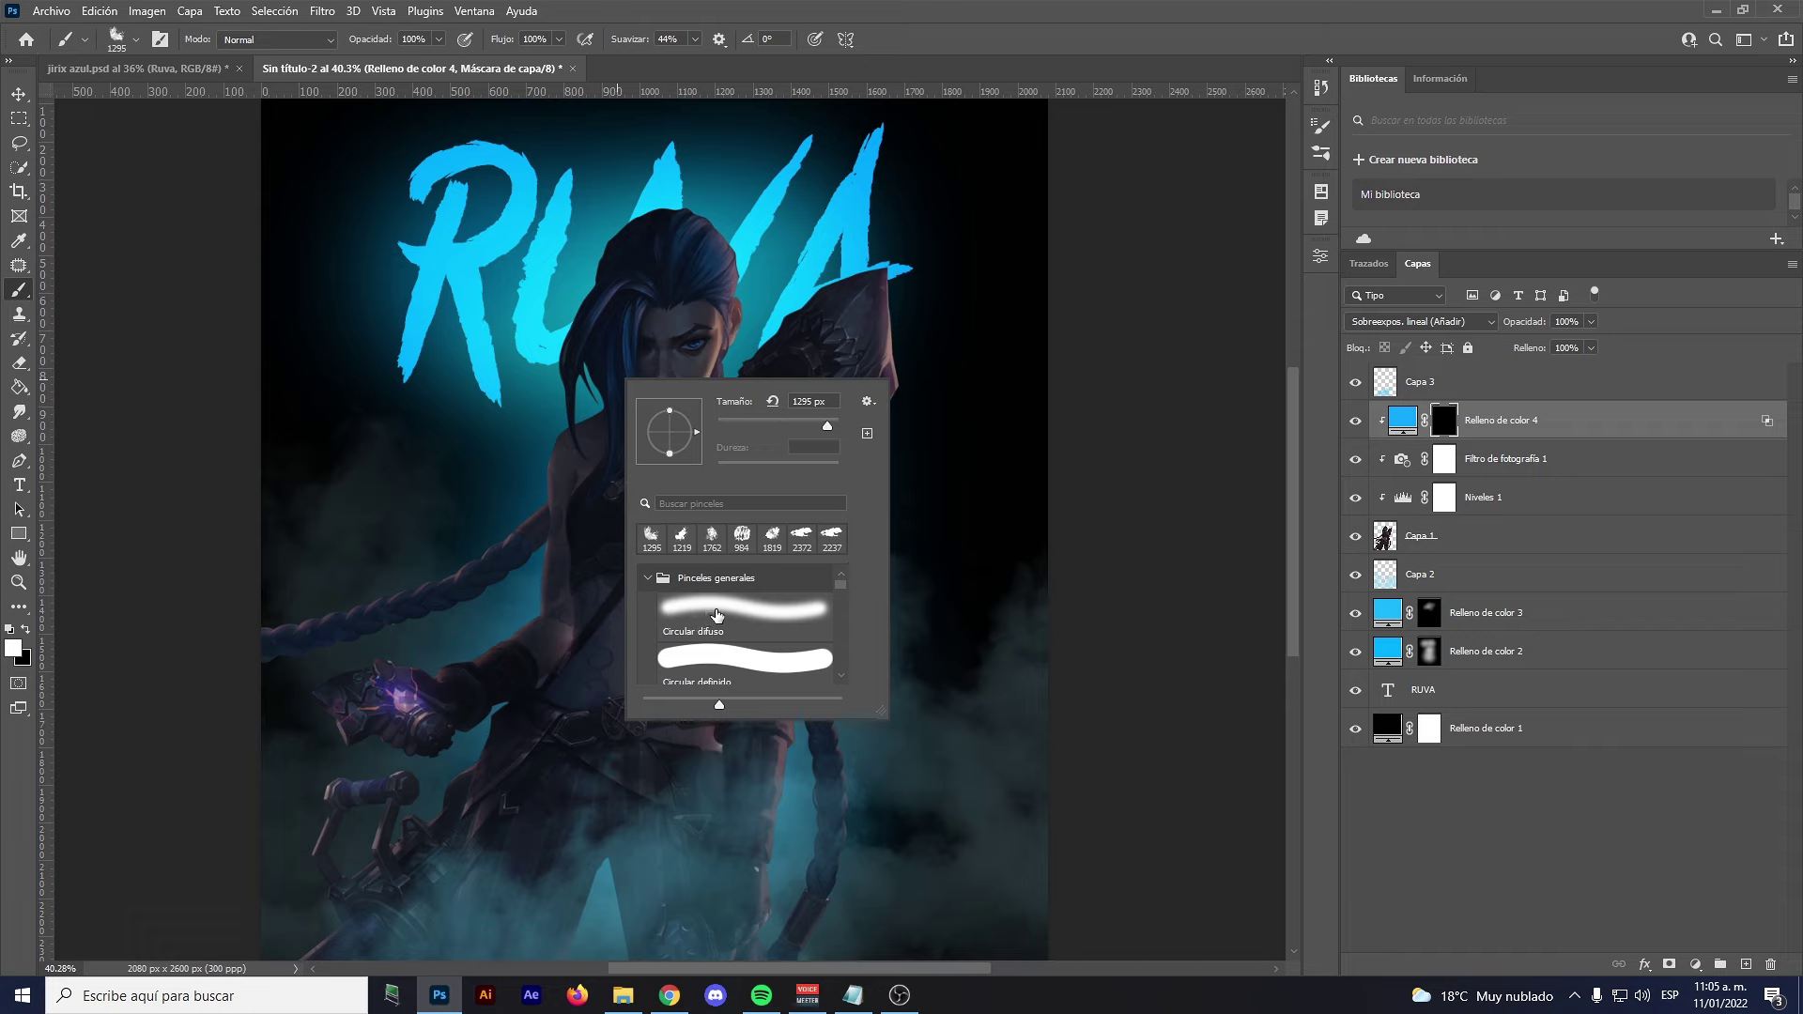
{"action": "left_click", "coordinate": [729, 609]}
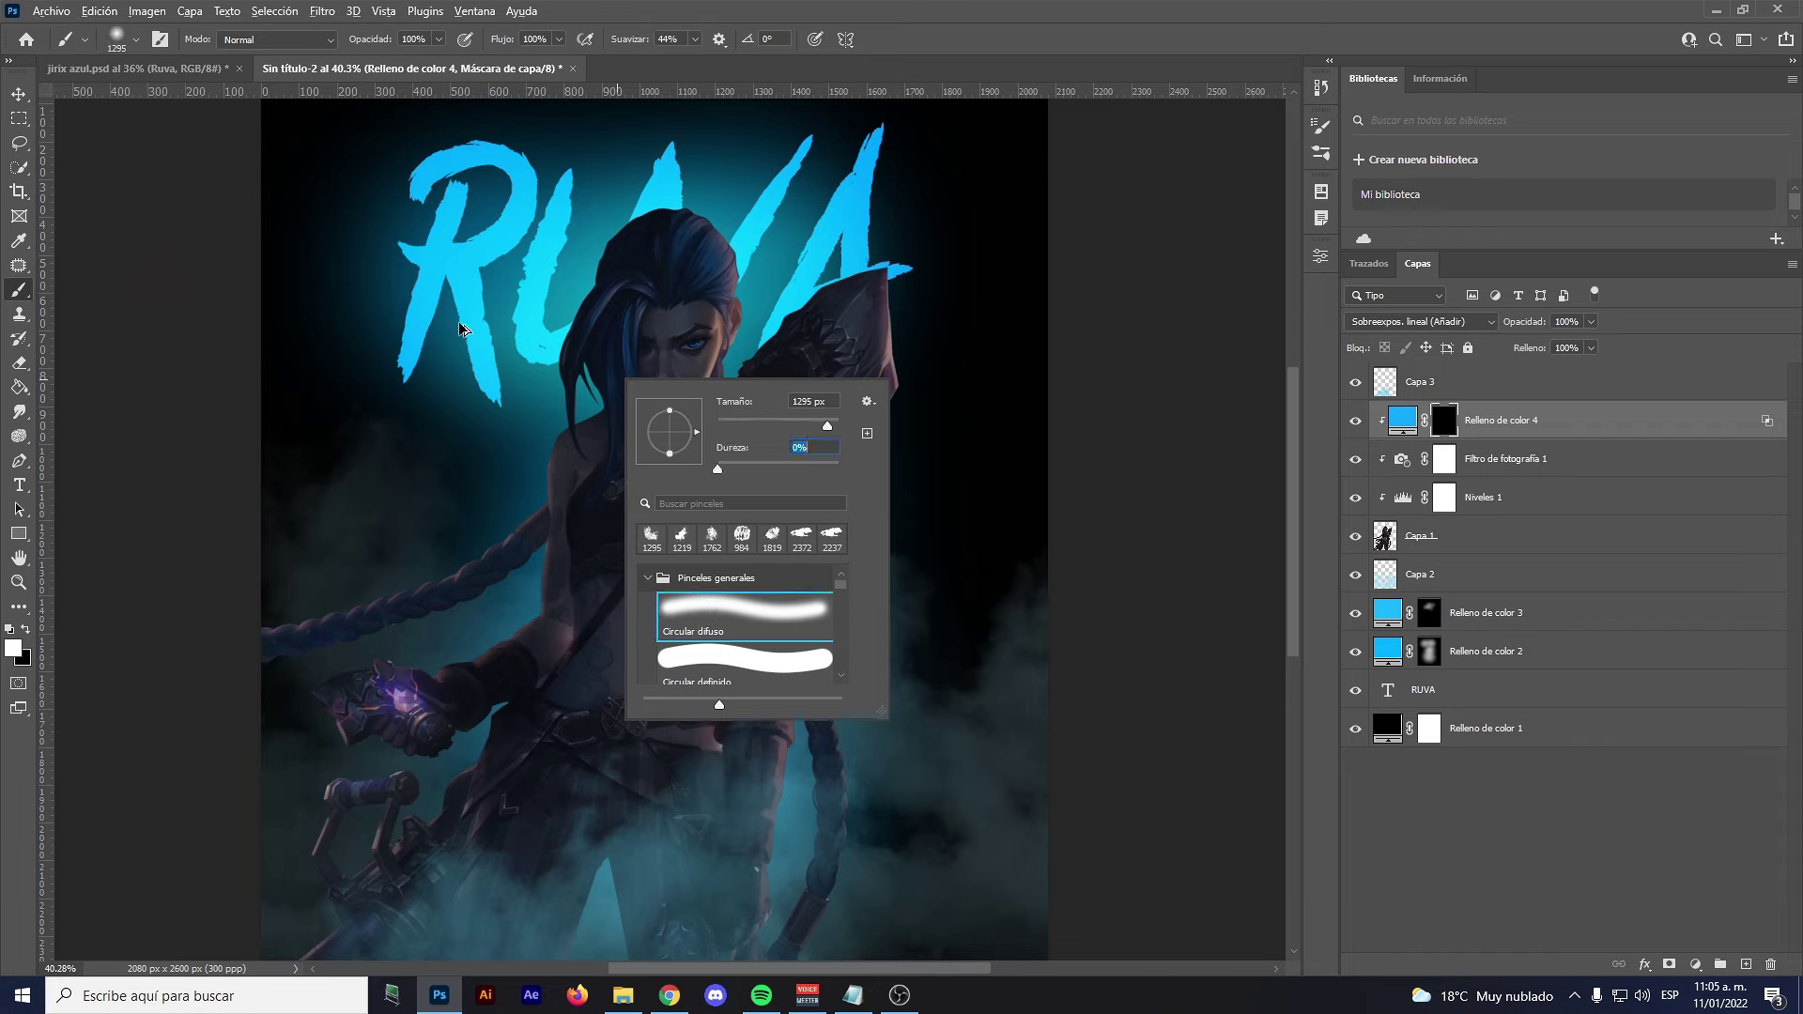
{"action": "key", "text": "Escape"}
{"action": "left_click_drag", "start_coordinate": [297, 314], "coordinate": [234, 313]}
{"action": "mouse_move", "coordinate": [644, 222]}
{"action": "left_mouse_down"}
{"action": "mouse_move", "coordinate": [601, 222]}
{"action": "mouse_move", "coordinate": [594, 275]}
{"action": "left_mouse_up"}
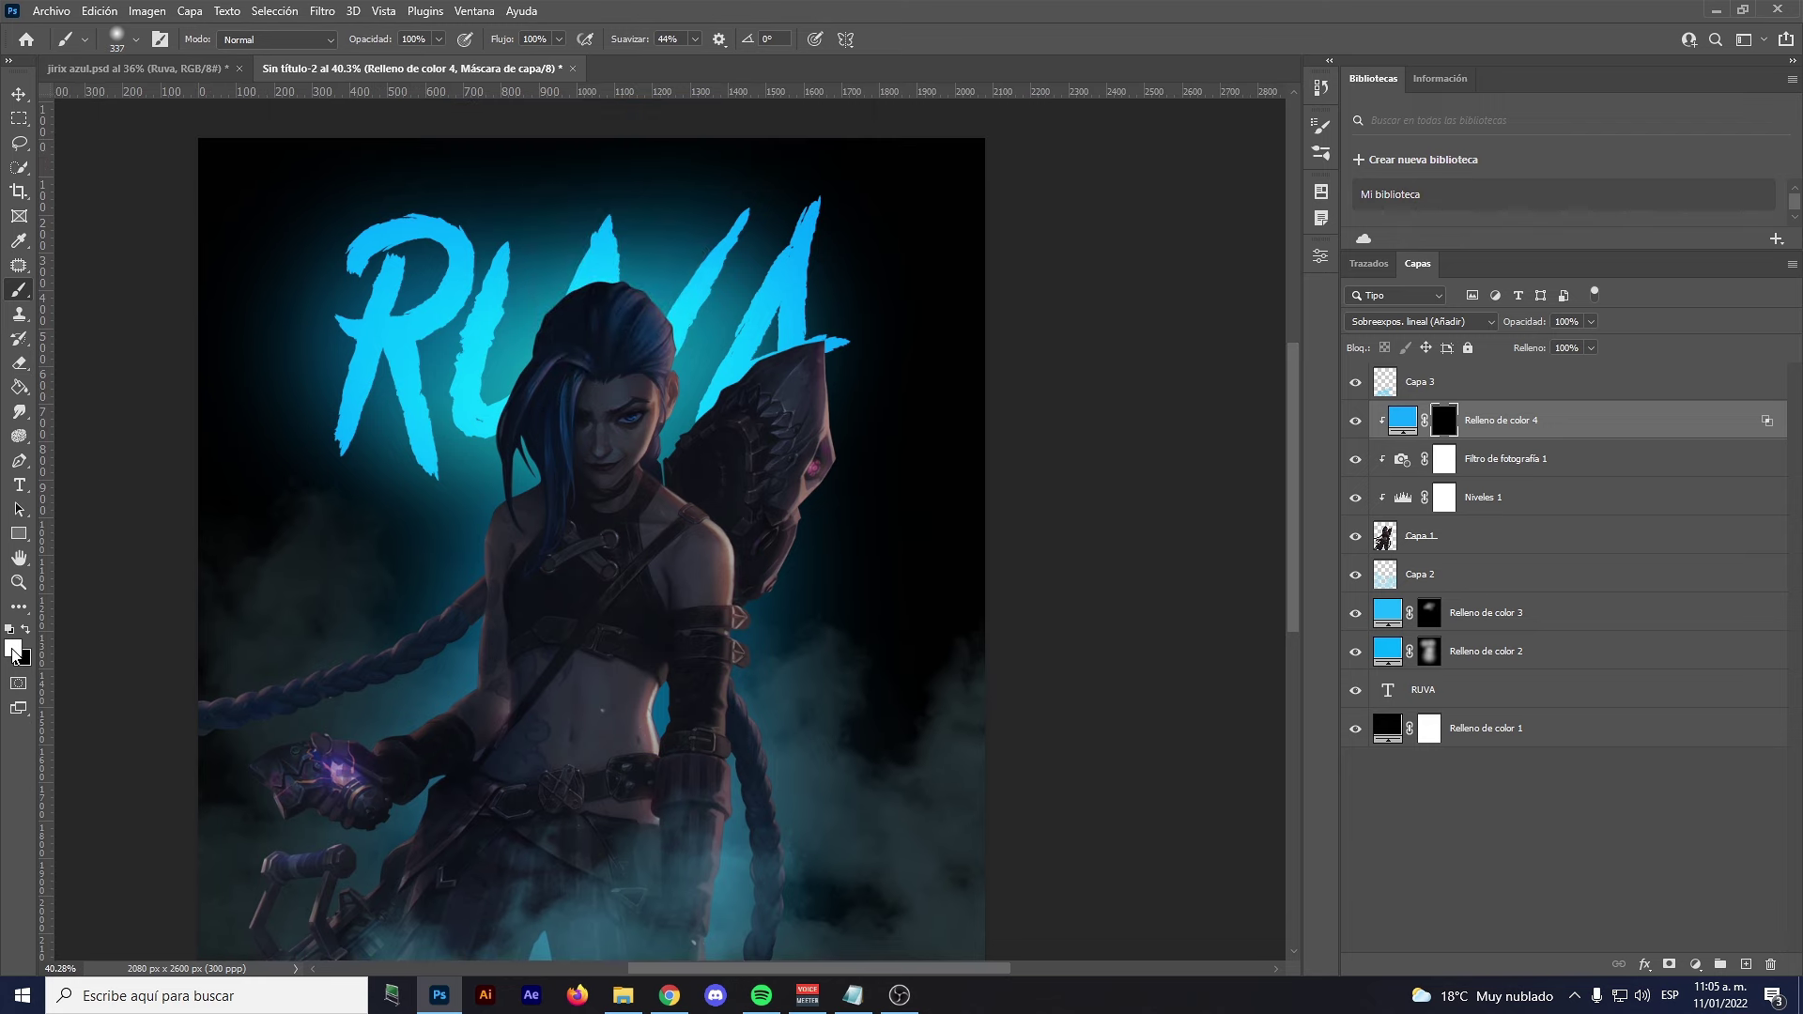
{"action": "scroll", "coordinate": [676, 263], "scroll_direction": "up", "scroll_amount": 2}
{"action": "scroll", "coordinate": [676, 263], "scroll_direction": "up", "scroll_amount": 1}
{"action": "mouse_move", "coordinate": [711, 312]}
{"action": "left_mouse_down"}
{"action": "mouse_move", "coordinate": [681, 331]}
{"action": "mouse_move", "coordinate": [338, 291]}
{"action": "left_mouse_up"}
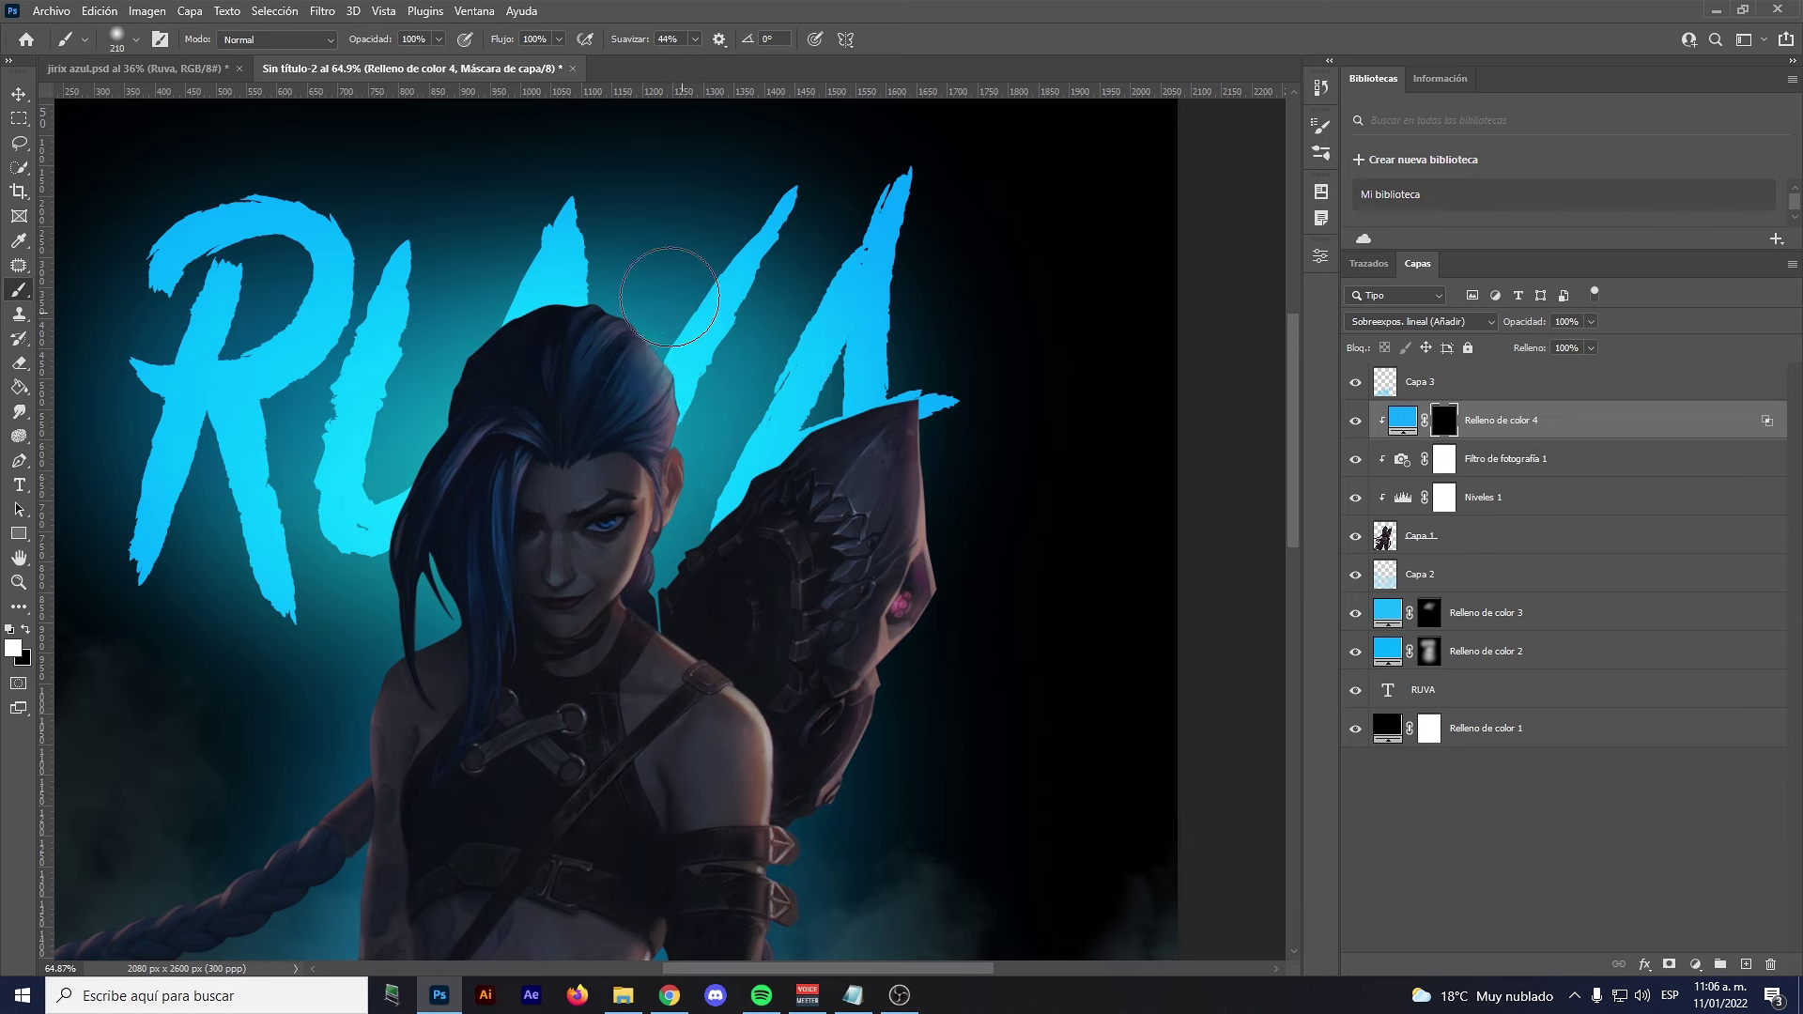
{"action": "scroll", "coordinate": [338, 291], "scroll_direction": "down", "scroll_amount": 2}
{"action": "left_click_drag", "start_coordinate": [737, 258], "coordinate": [749, 278]}
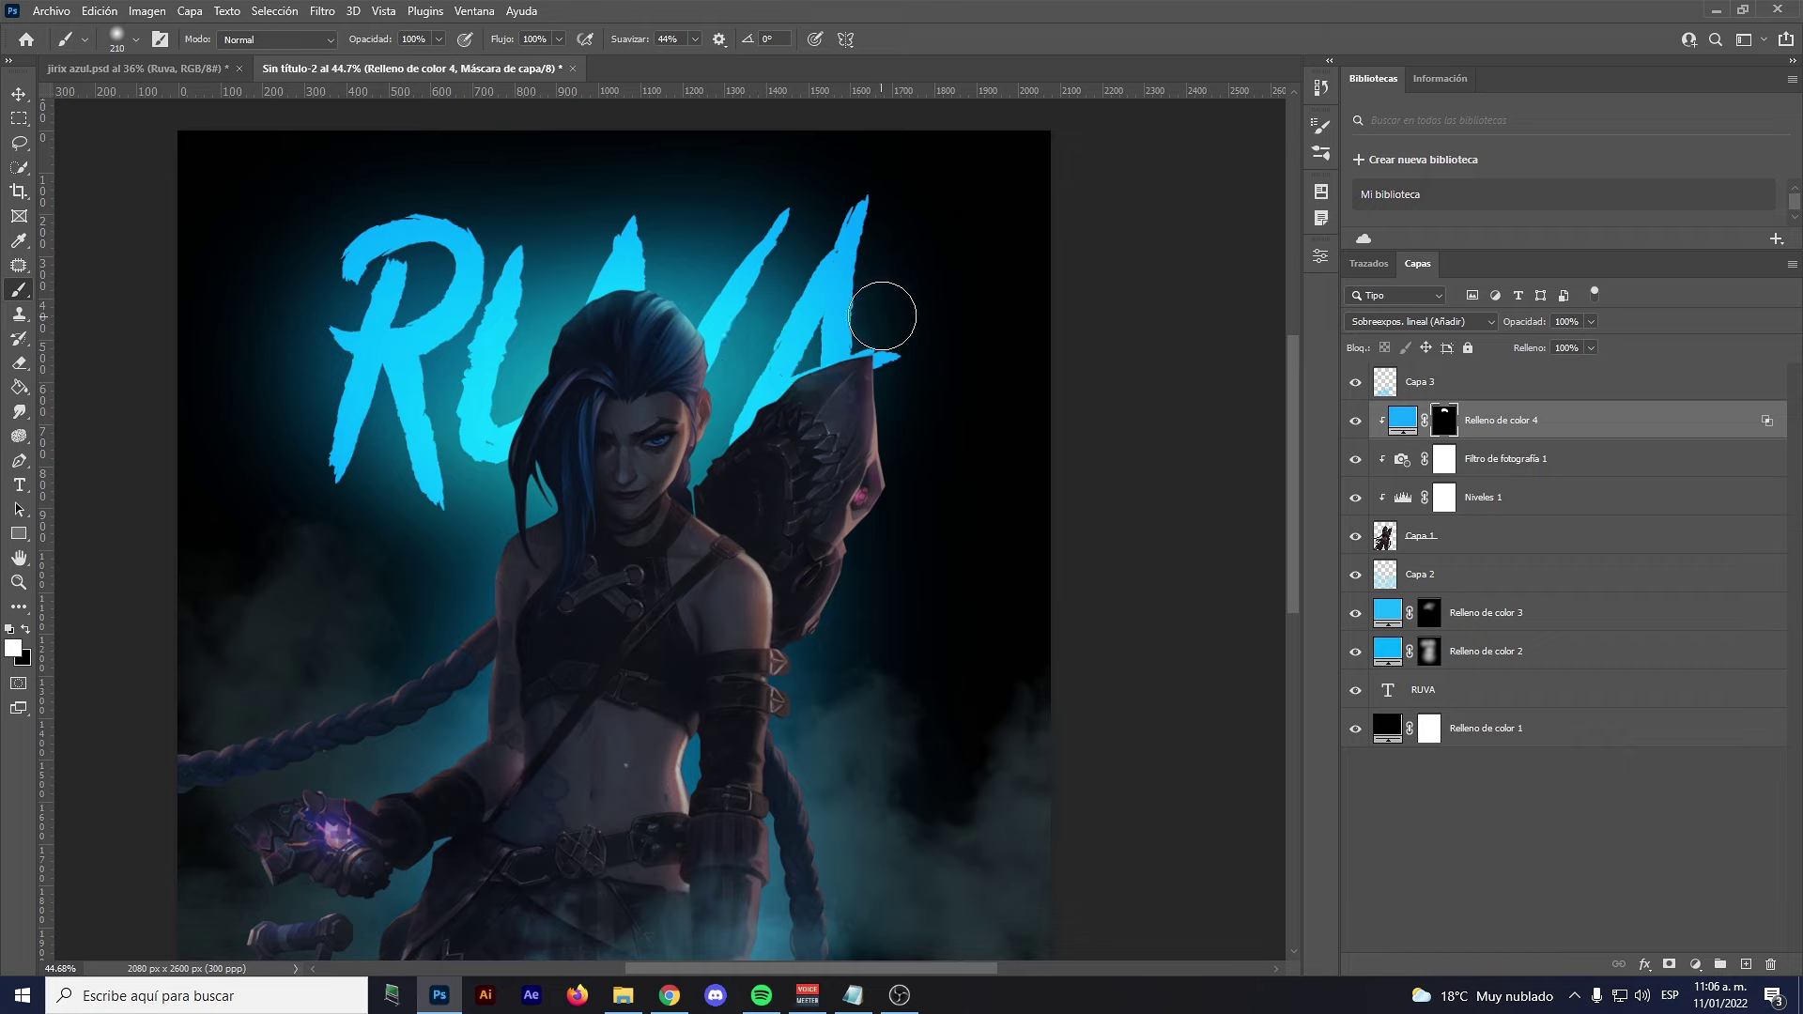
Paint white on the mask to reveal blue glow along the hair, face, neck and lettering
{"action": "left_click_drag", "start_coordinate": [751, 395], "coordinate": [688, 480]}
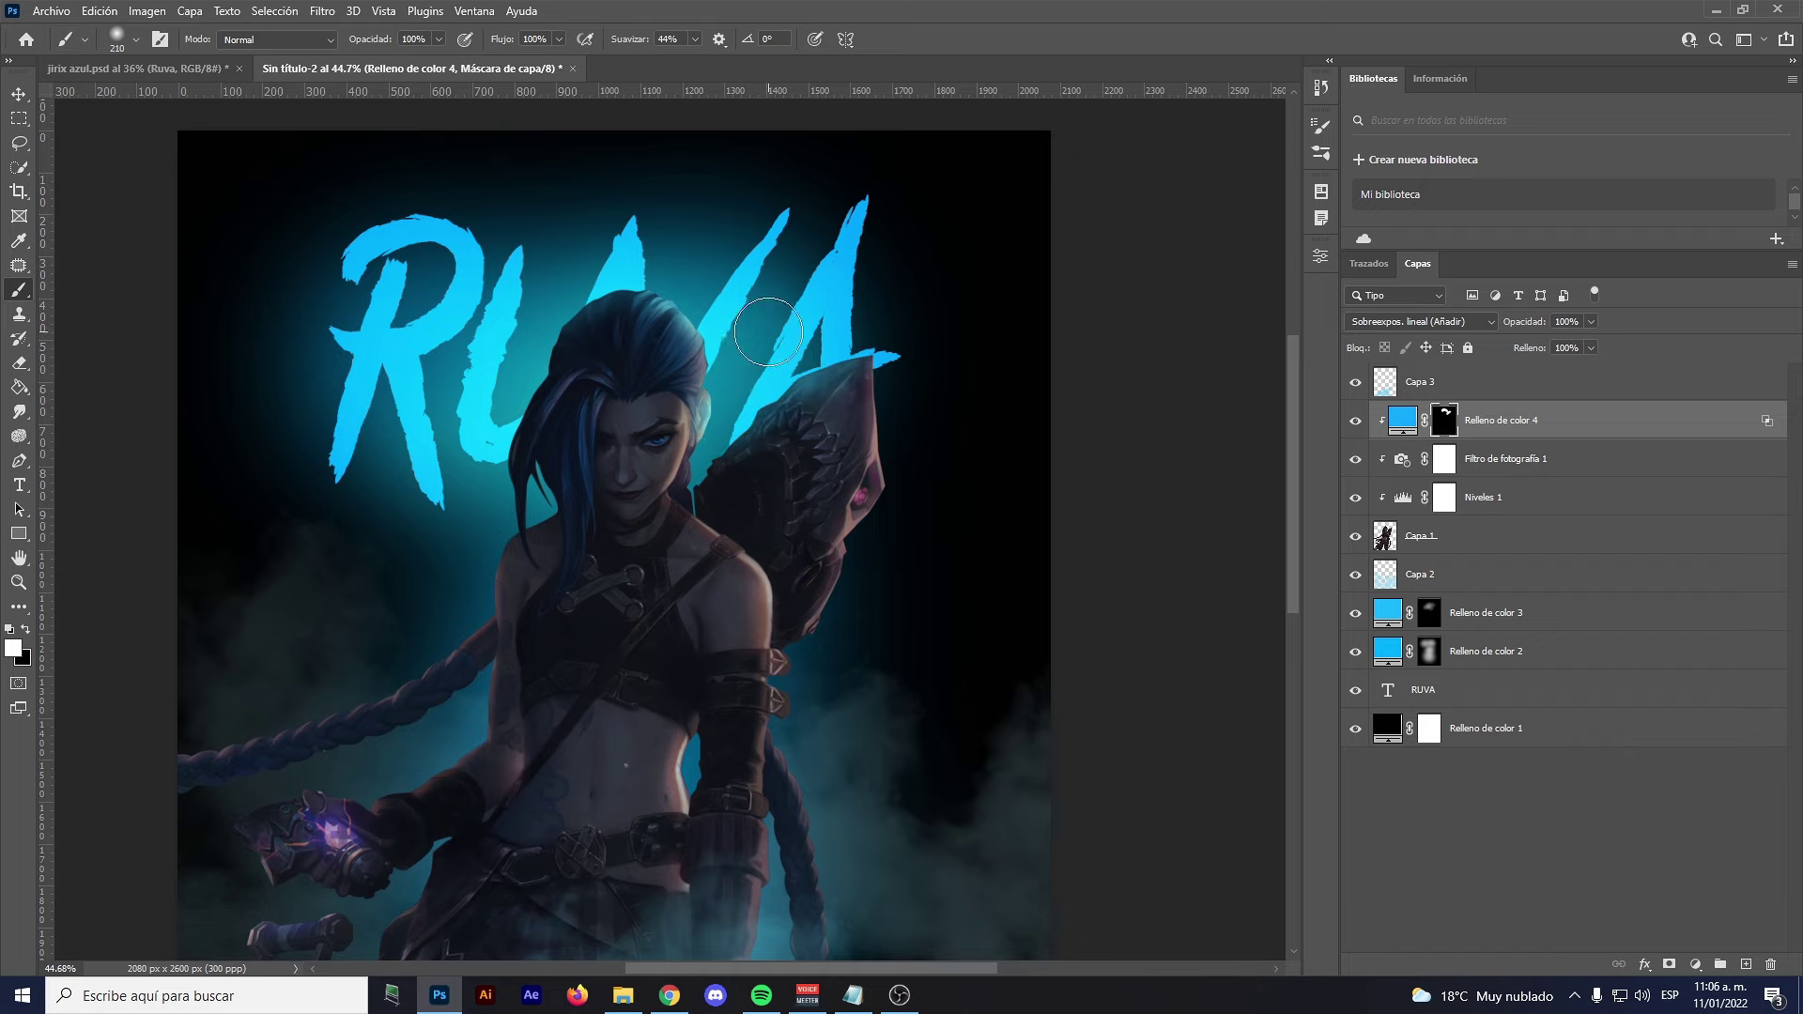
{"action": "left_click_drag", "start_coordinate": [751, 377], "coordinate": [638, 573]}
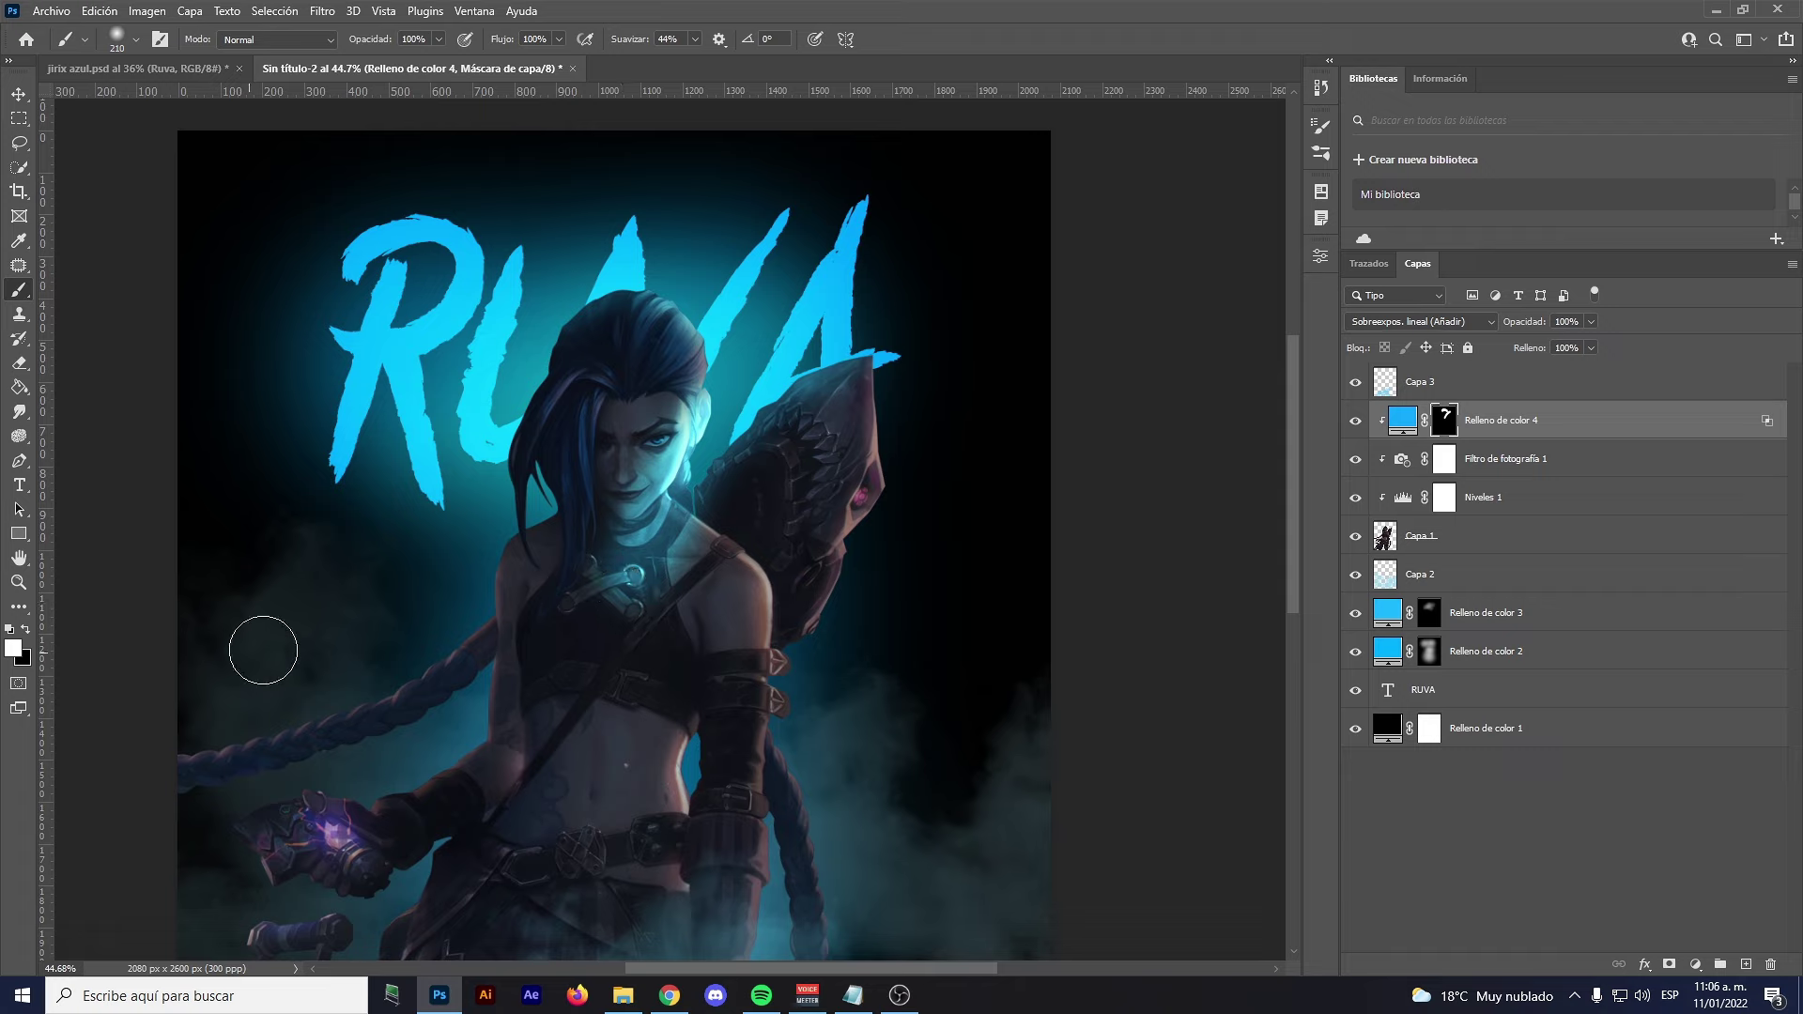
{"action": "key", "text": "x"}
{"action": "mouse_move", "coordinate": [533, 613]}
{"action": "left_mouse_down"}
{"action": "mouse_move", "coordinate": [576, 630]}
{"action": "mouse_move", "coordinate": [608, 470]}
{"action": "left_mouse_up"}
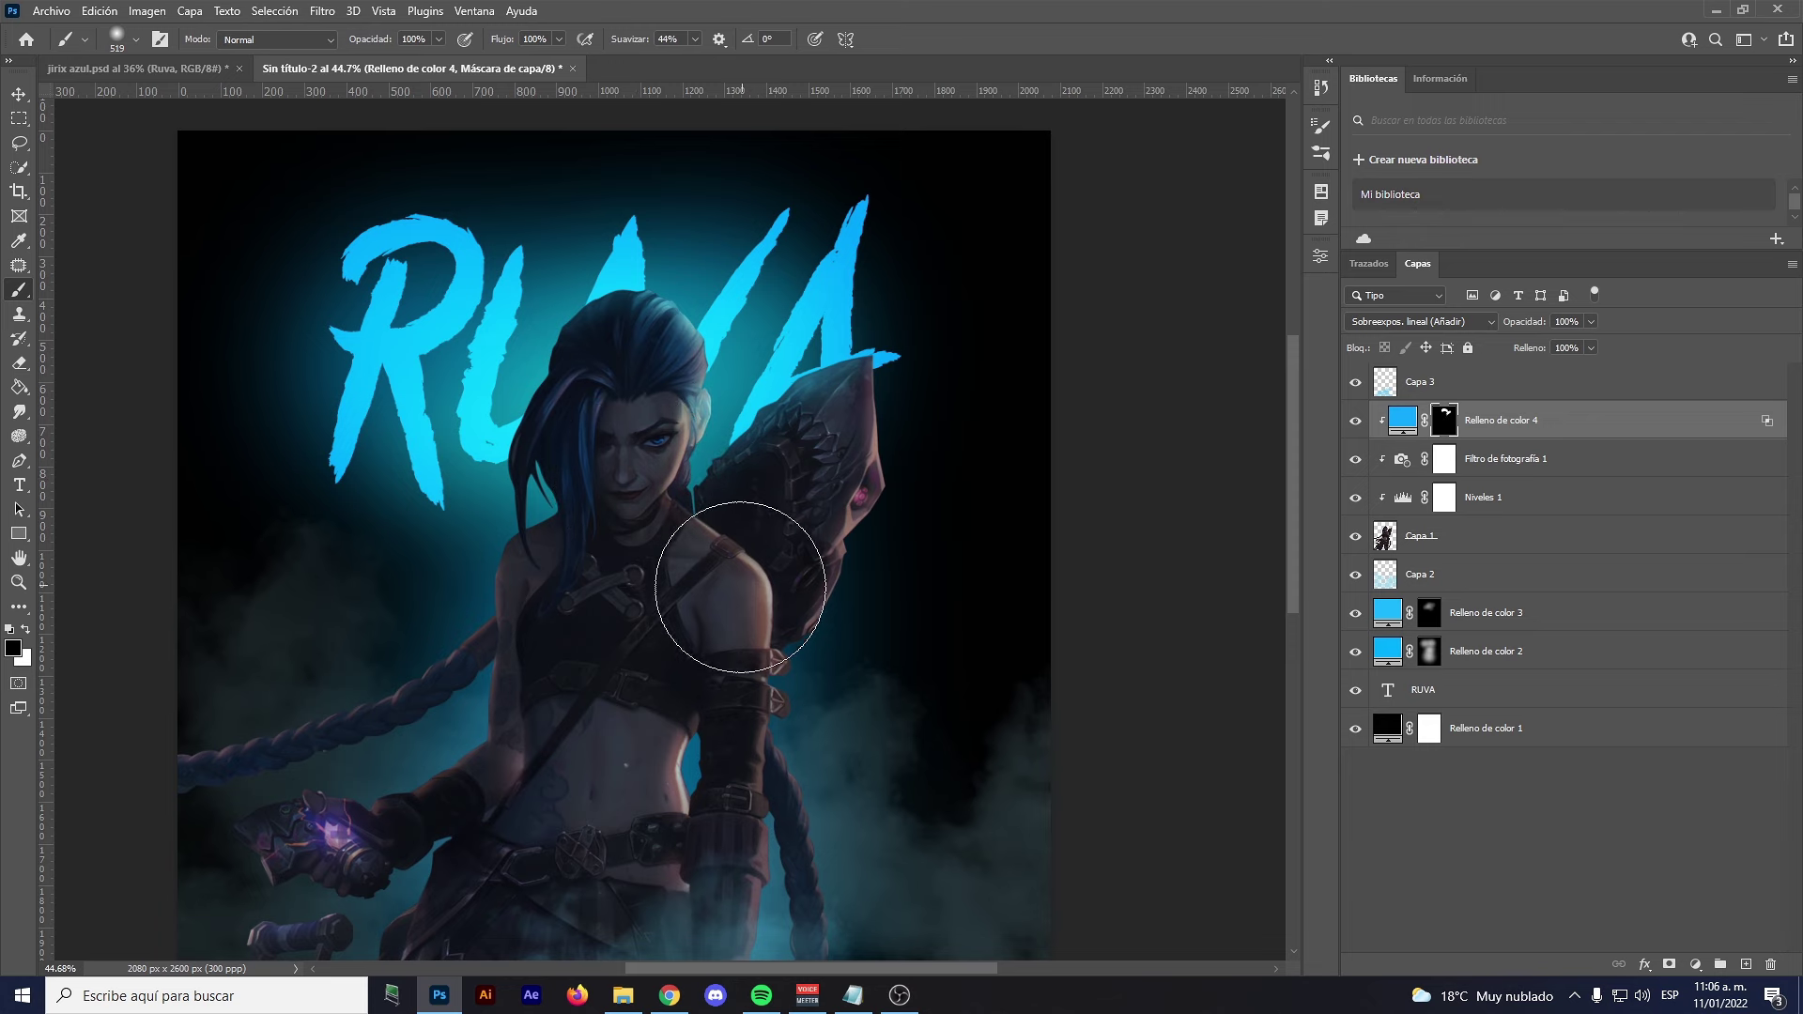
{"action": "left_click_drag", "start_coordinate": [628, 575], "coordinate": [657, 498]}
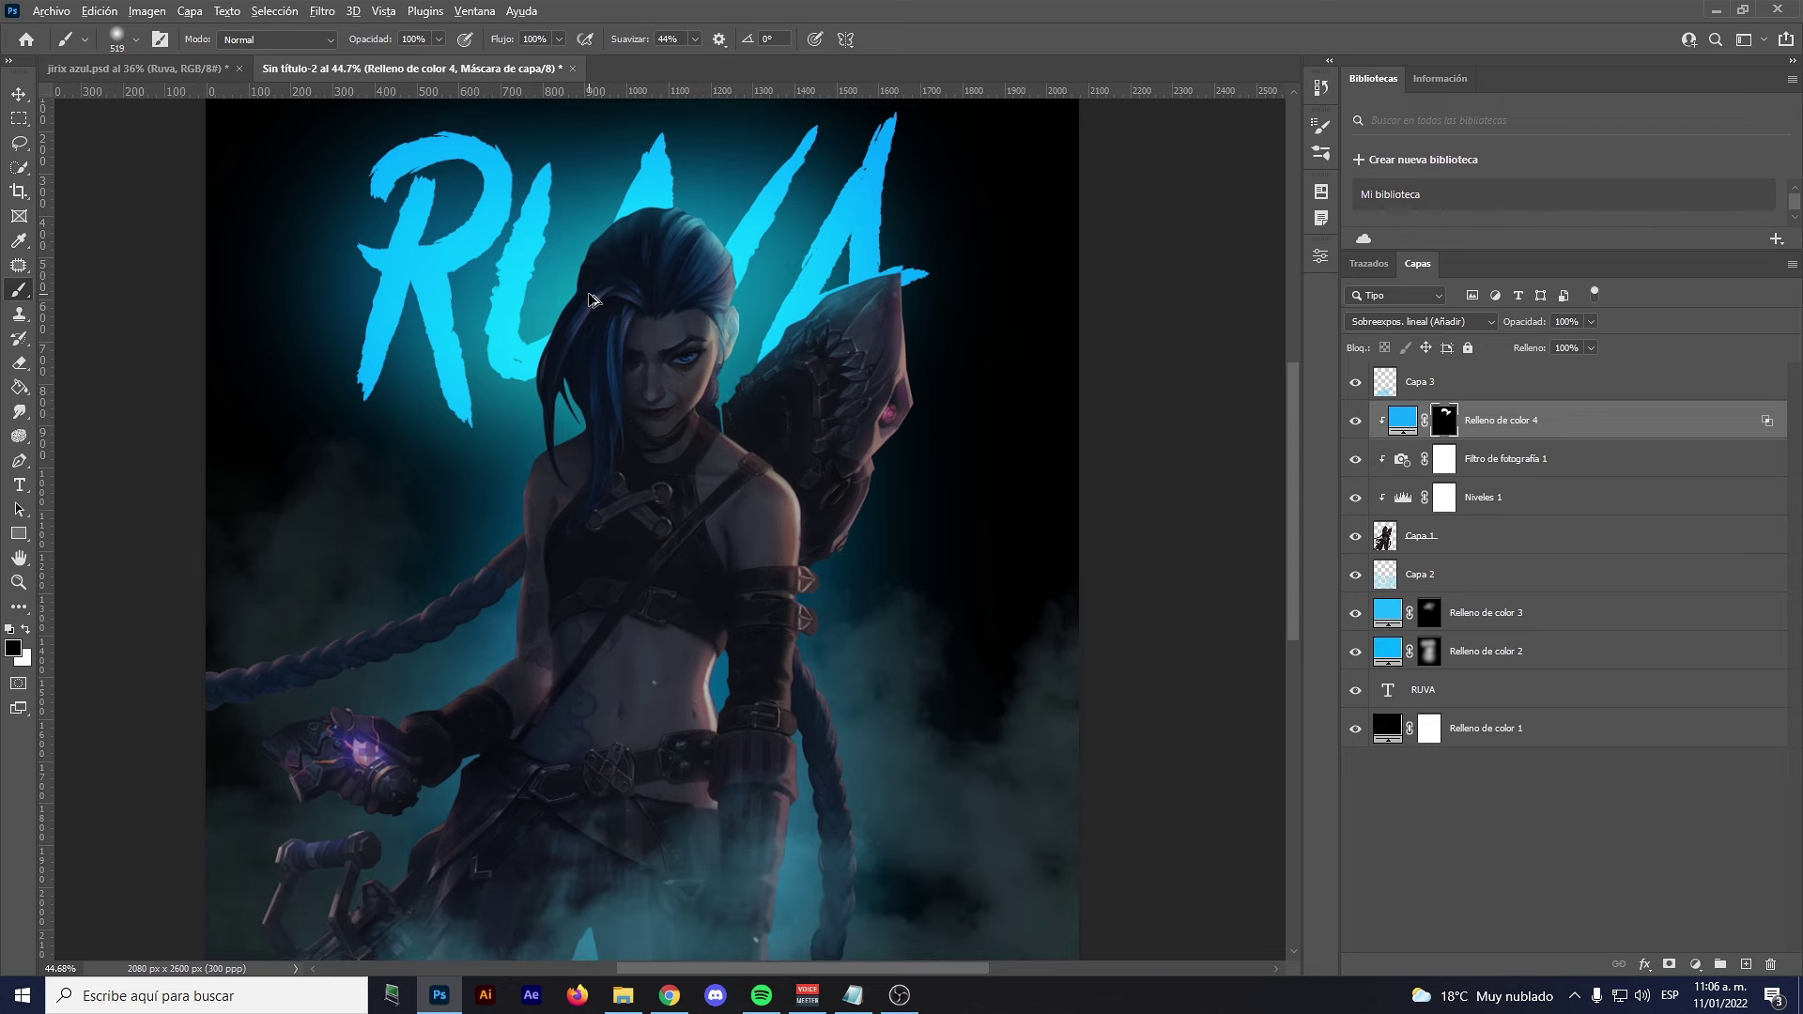
{"action": "scroll", "coordinate": [609, 216], "scroll_direction": "up", "scroll_amount": 3}
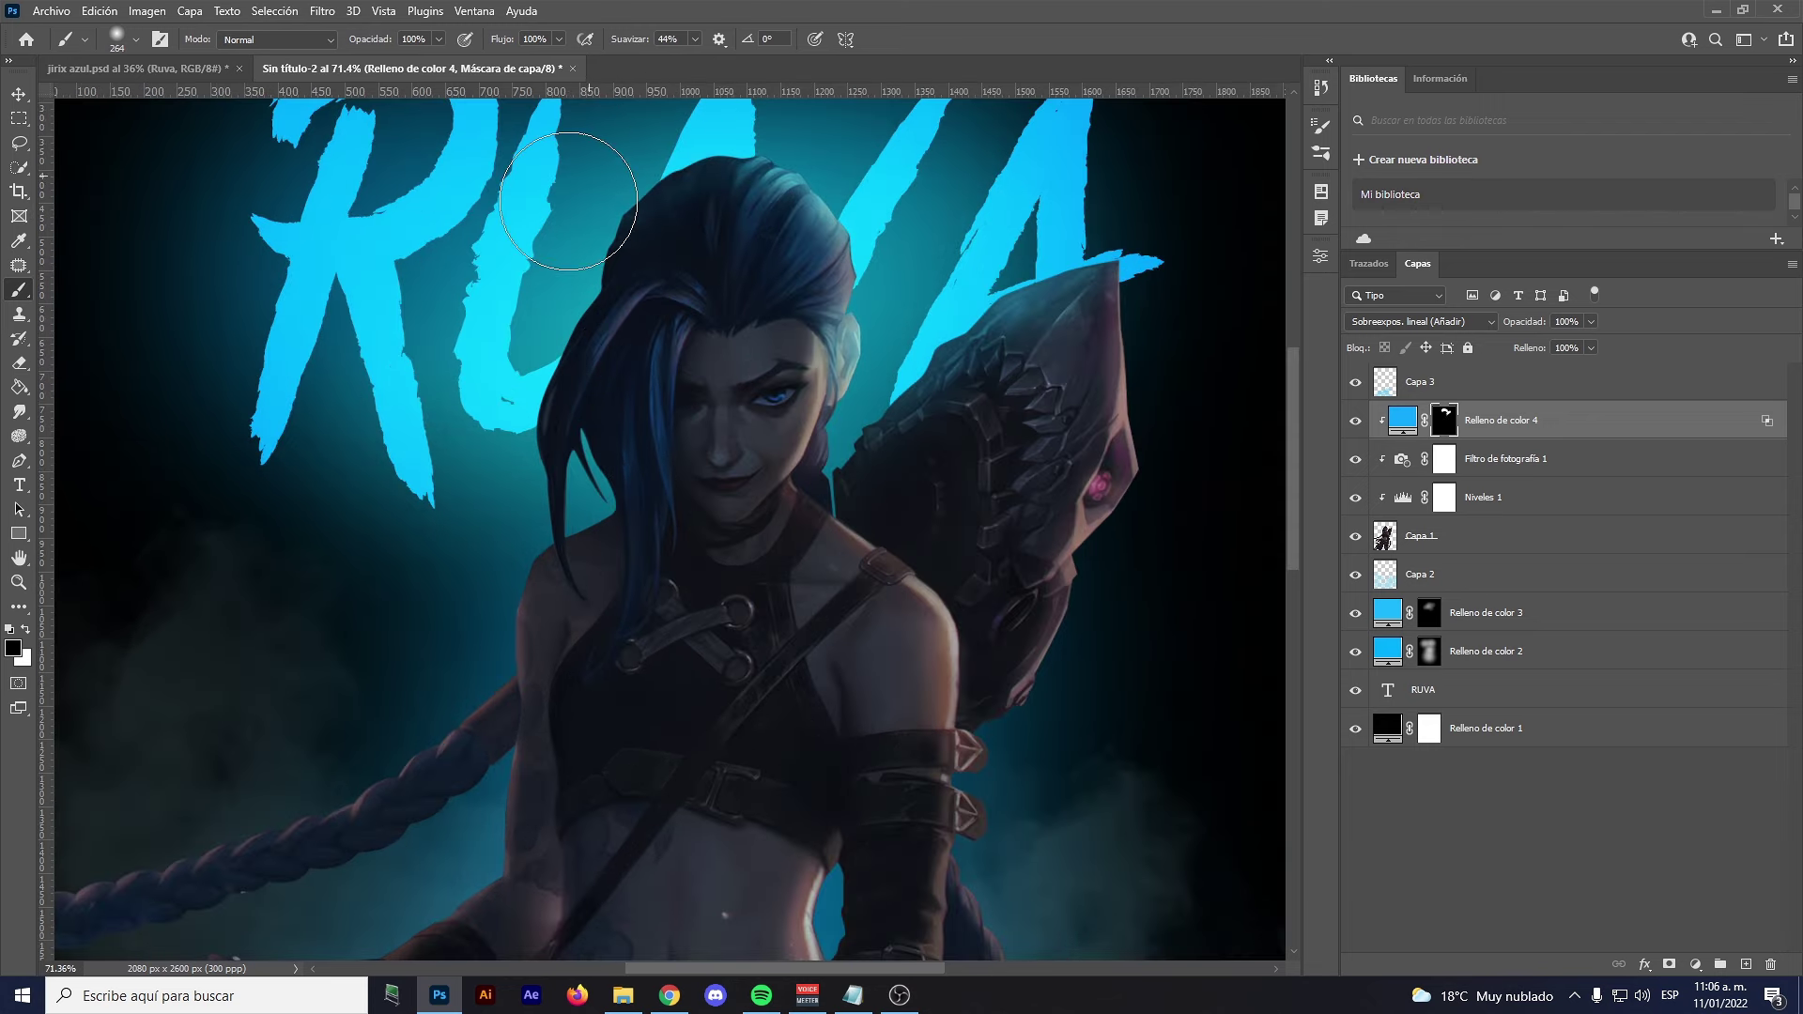
{"action": "key", "text": "x"}
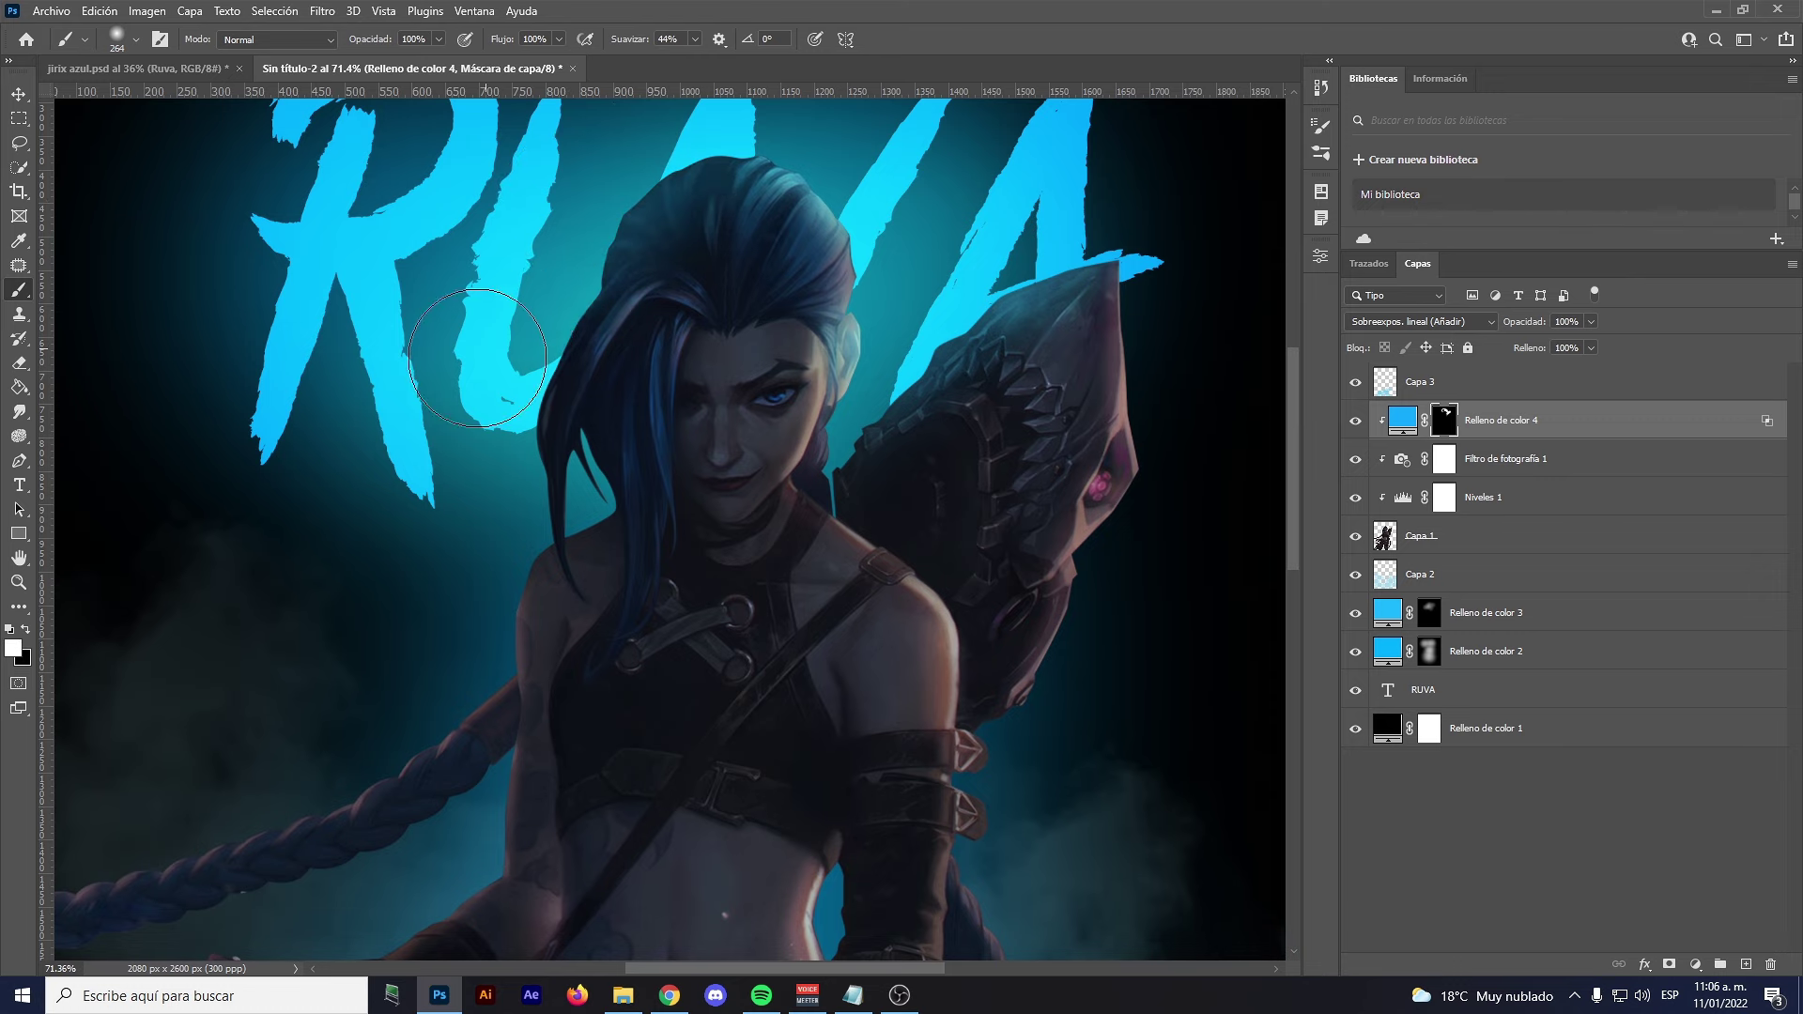
{"action": "scroll", "coordinate": [438, 372], "scroll_direction": "down", "scroll_amount": 2}
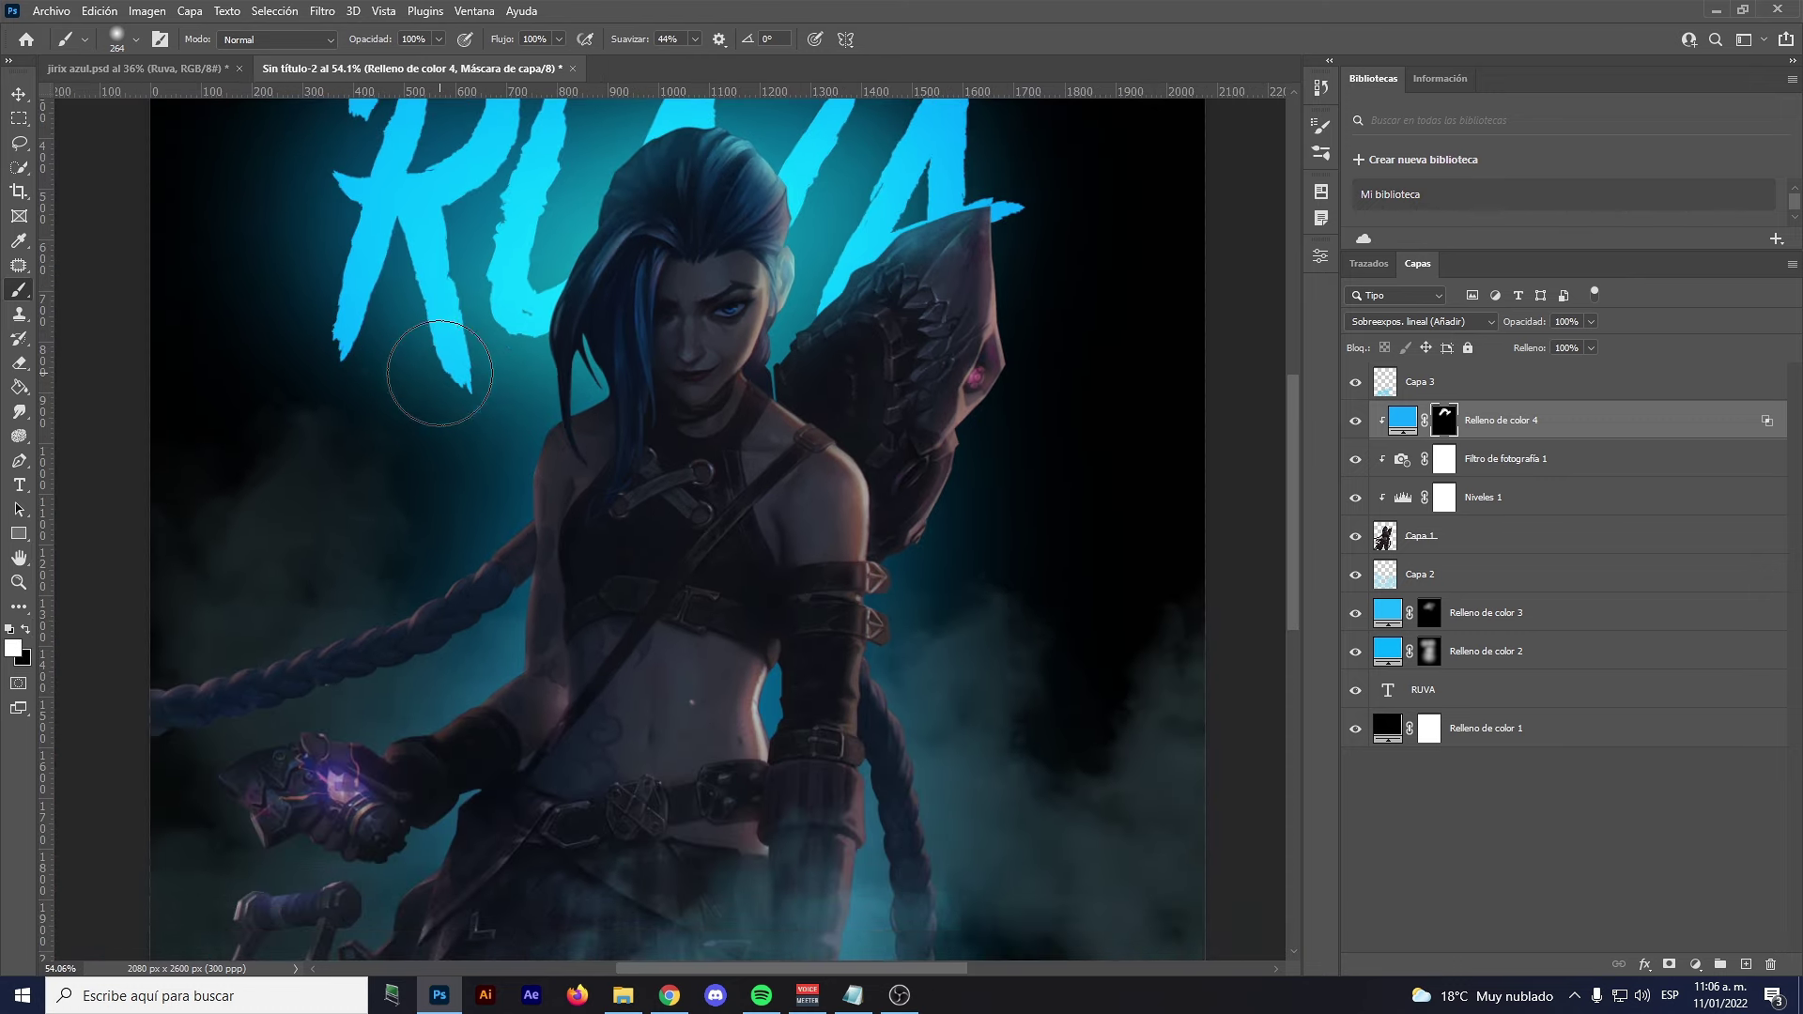
{"action": "scroll", "coordinate": [428, 361], "scroll_direction": "up", "scroll_amount": 2}
{"action": "left_click_drag", "start_coordinate": [761, 276], "coordinate": [657, 301]}
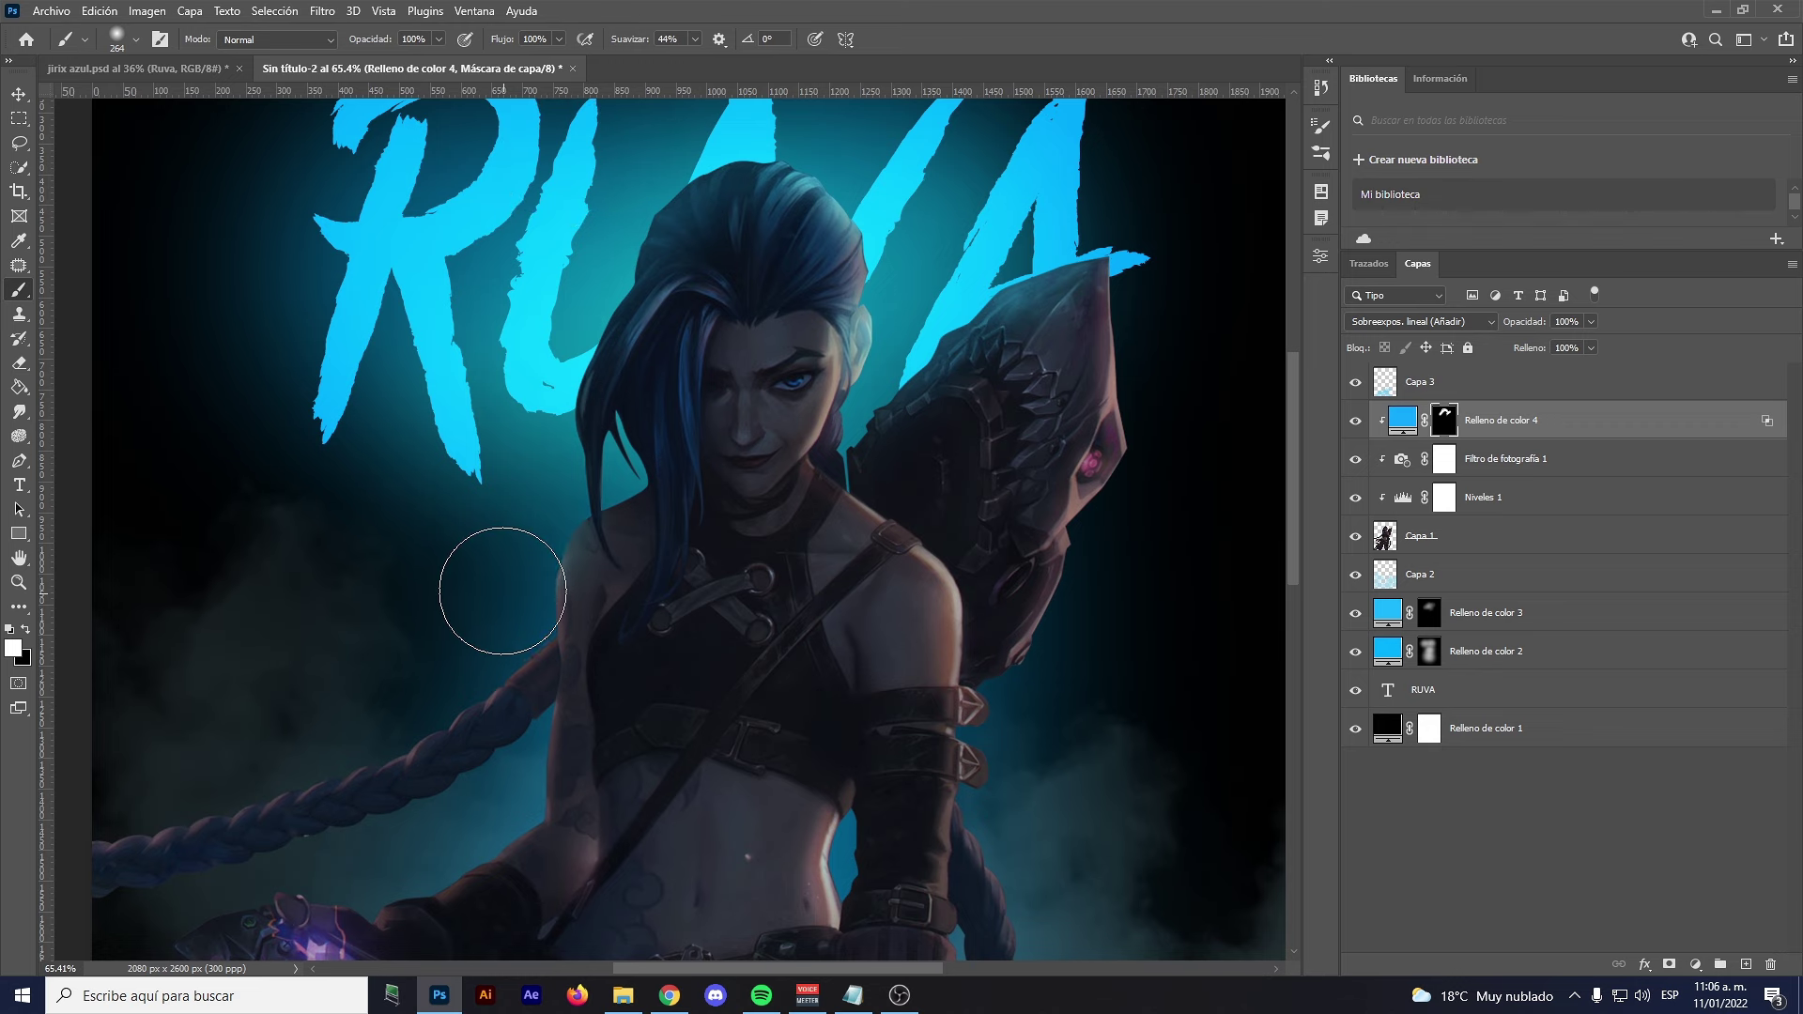
With a smaller brush, paint blue rim light along the braid
{"action": "right_click", "coordinate": [535, 563], "text": "alt"}
{"action": "scroll", "coordinate": [531, 564], "scroll_direction": "up", "scroll_amount": 3}
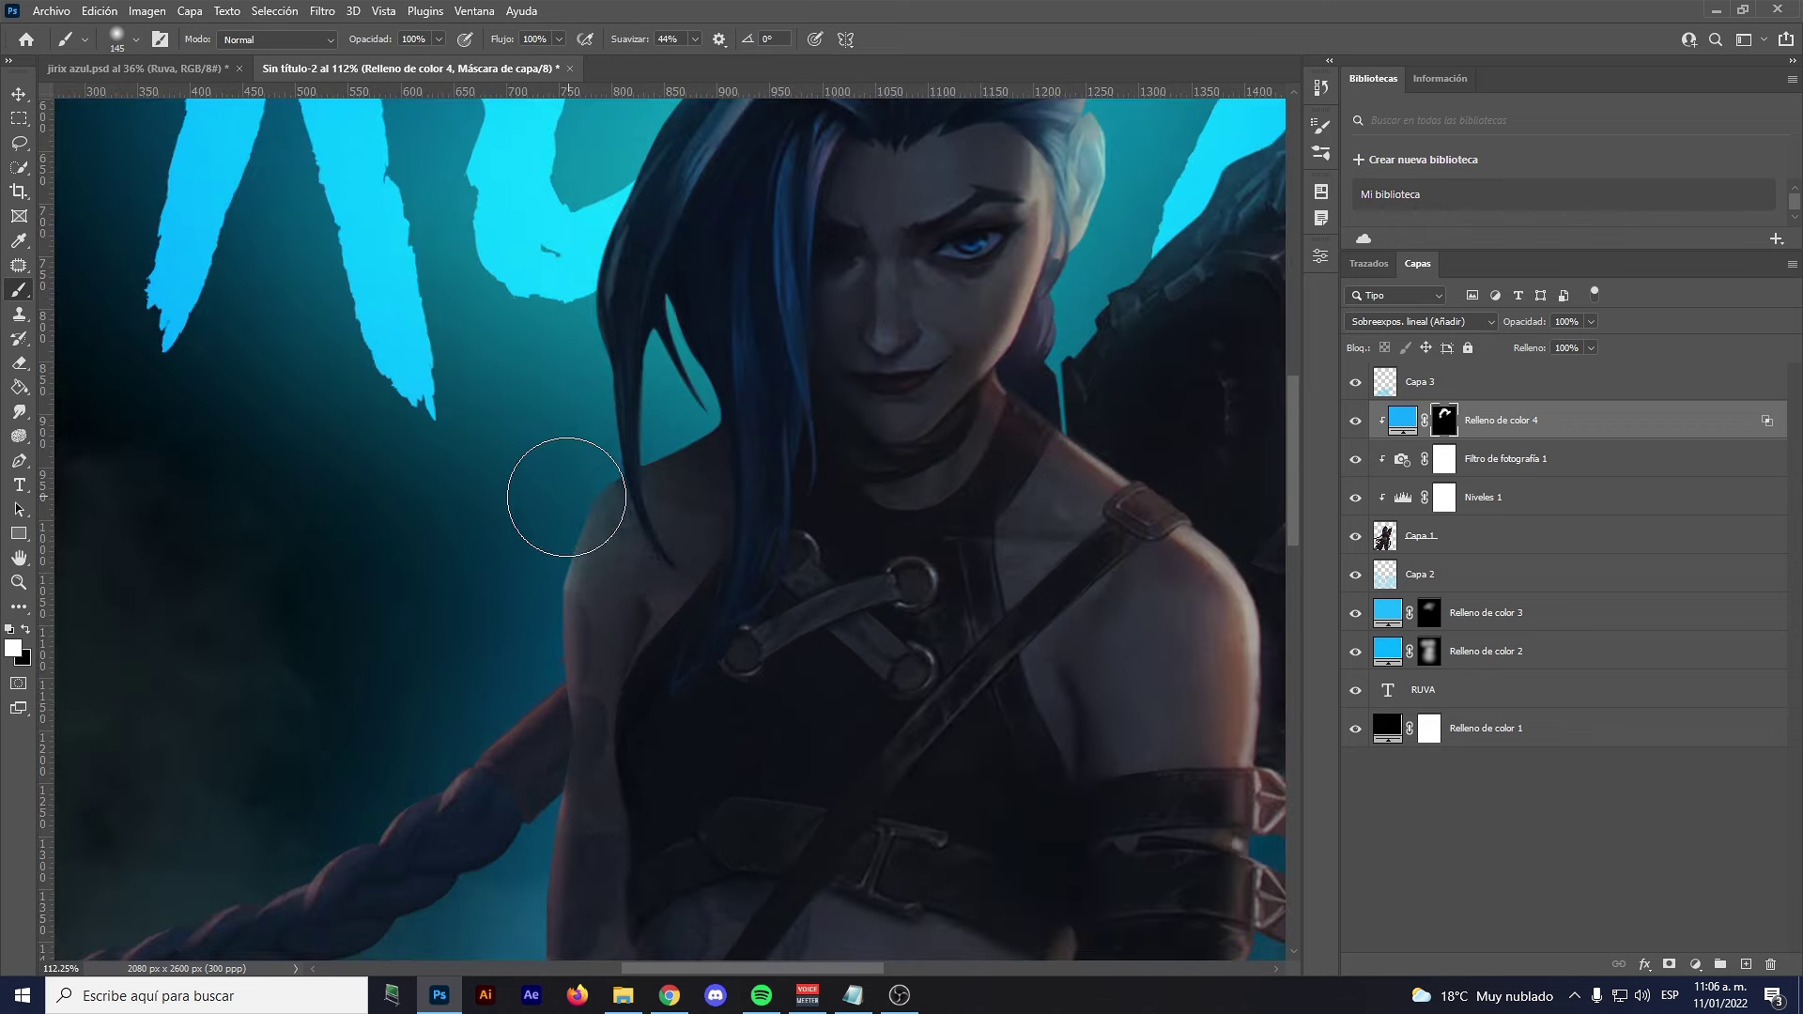
{"action": "mouse_move", "coordinate": [484, 678]}
{"action": "left_mouse_down"}
{"action": "mouse_move", "coordinate": [695, 371]}
{"action": "mouse_move", "coordinate": [380, 596]}
{"action": "mouse_move", "coordinate": [273, 596]}
{"action": "left_mouse_up"}
{"action": "right_click", "coordinate": [644, 382], "text": "alt"}
{"action": "left_click_drag", "start_coordinate": [324, 502], "coordinate": [483, 364]}
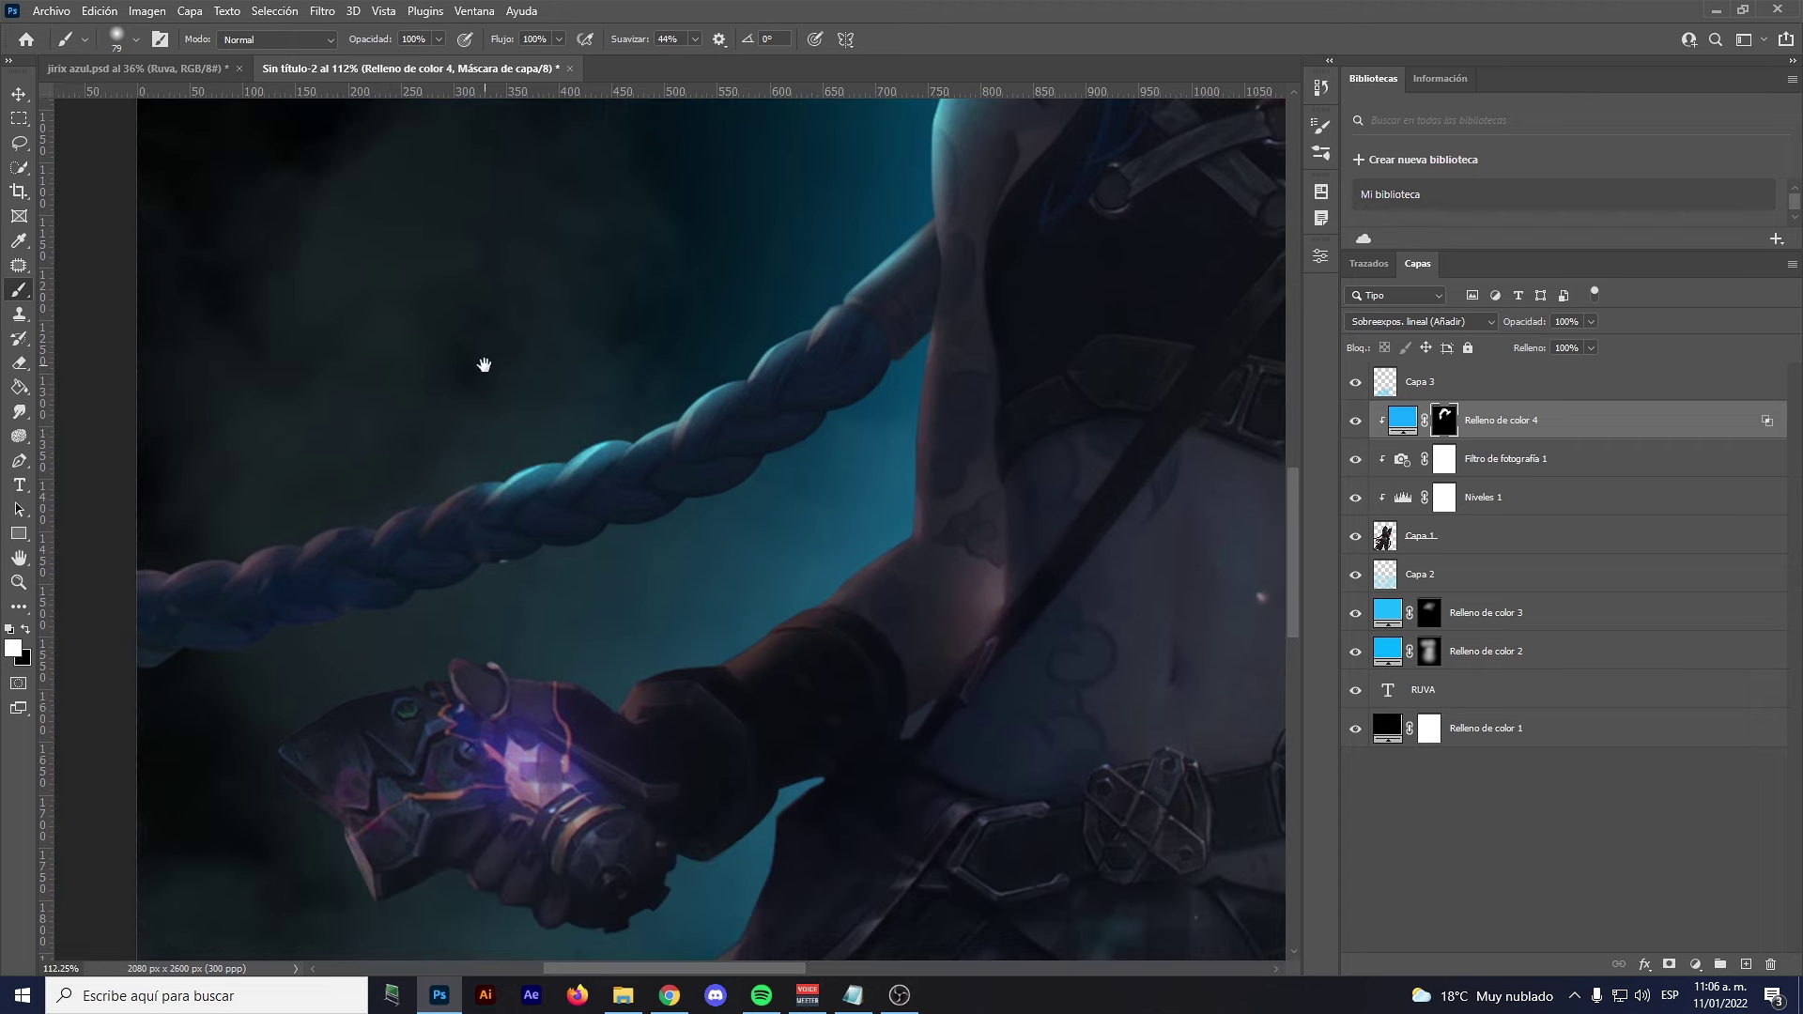
{"action": "mouse_move", "coordinate": [495, 457]}
{"action": "left_mouse_down"}
{"action": "mouse_move", "coordinate": [211, 554]}
{"action": "mouse_move", "coordinate": [145, 552]}
{"action": "mouse_move", "coordinate": [358, 493]}
{"action": "left_mouse_up"}
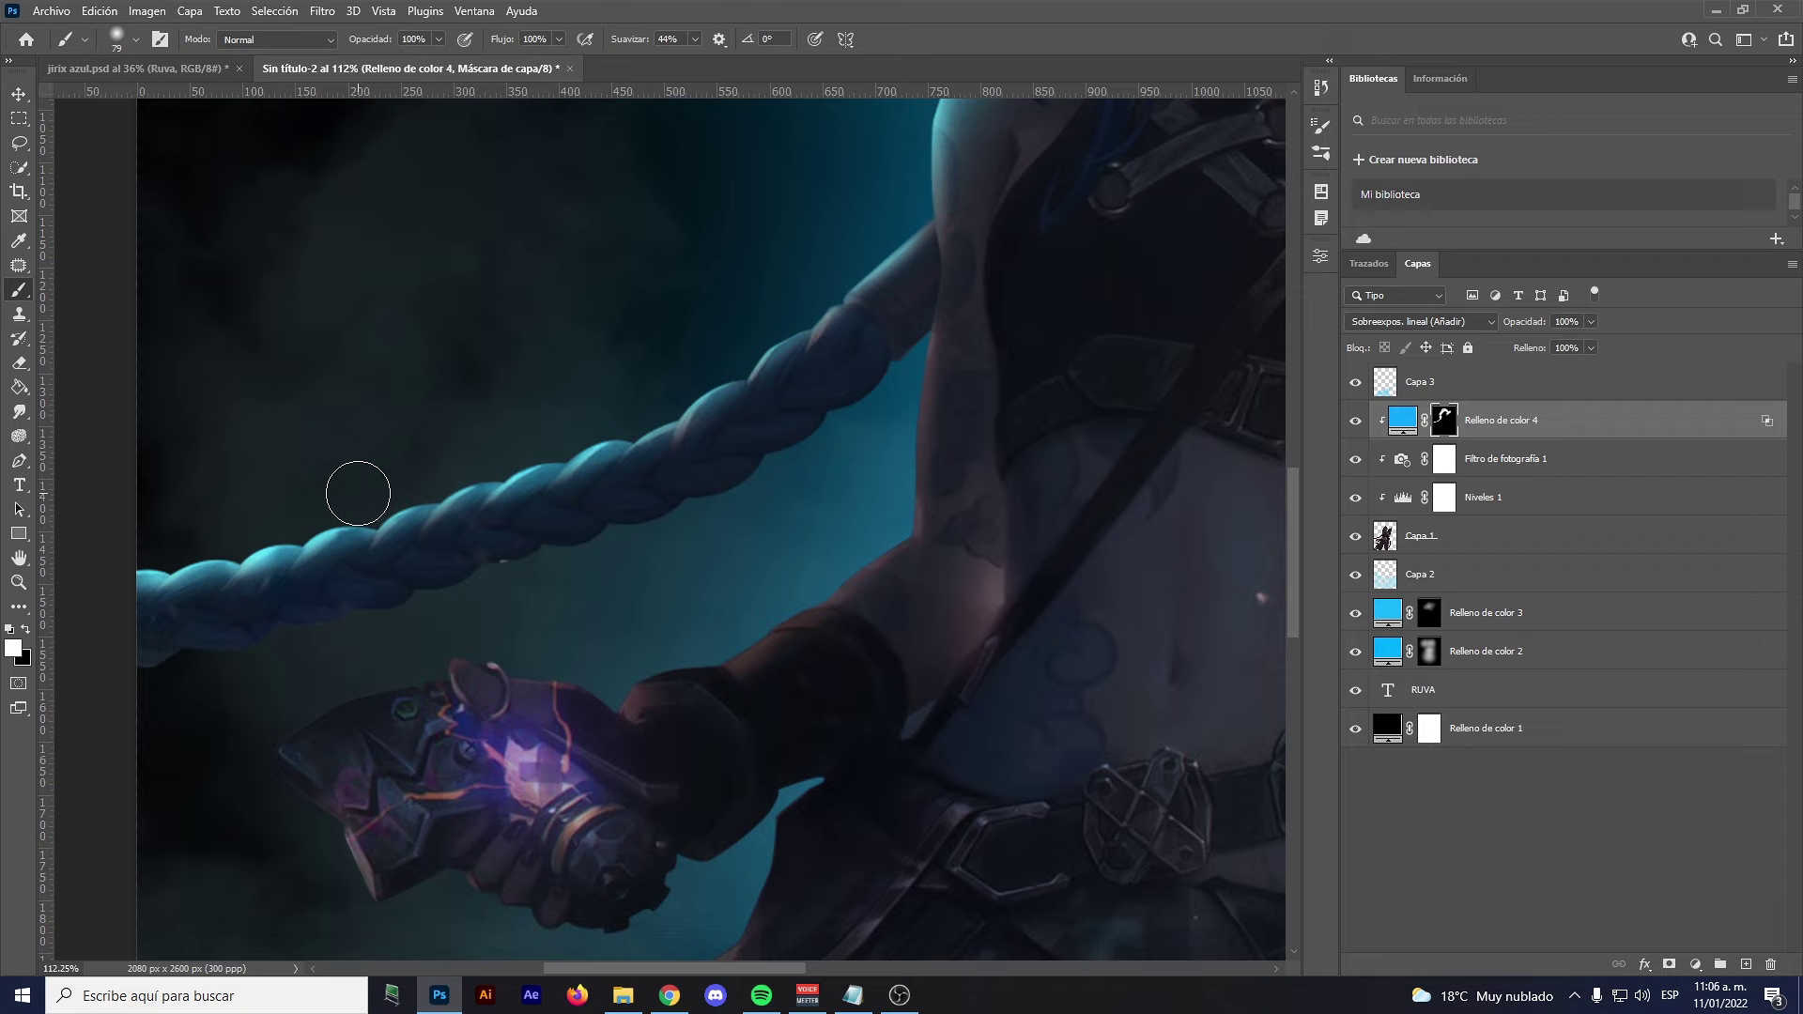
Paint black with a larger brush to keep the braid's left end dark, then return to white
{"action": "key", "text": "x"}
{"action": "key", "text": "bracketright"}
{"action": "key", "text": "bracketright"}
{"action": "key", "text": "bracketright"}
{"action": "mouse_move", "coordinate": [88, 611]}
{"action": "left_mouse_down"}
{"action": "mouse_move", "coordinate": [164, 620]}
{"action": "mouse_move", "coordinate": [545, 561]}
{"action": "mouse_move", "coordinate": [253, 615]}
{"action": "left_mouse_up"}
{"action": "left_click_drag", "start_coordinate": [523, 523], "coordinate": [505, 587]}
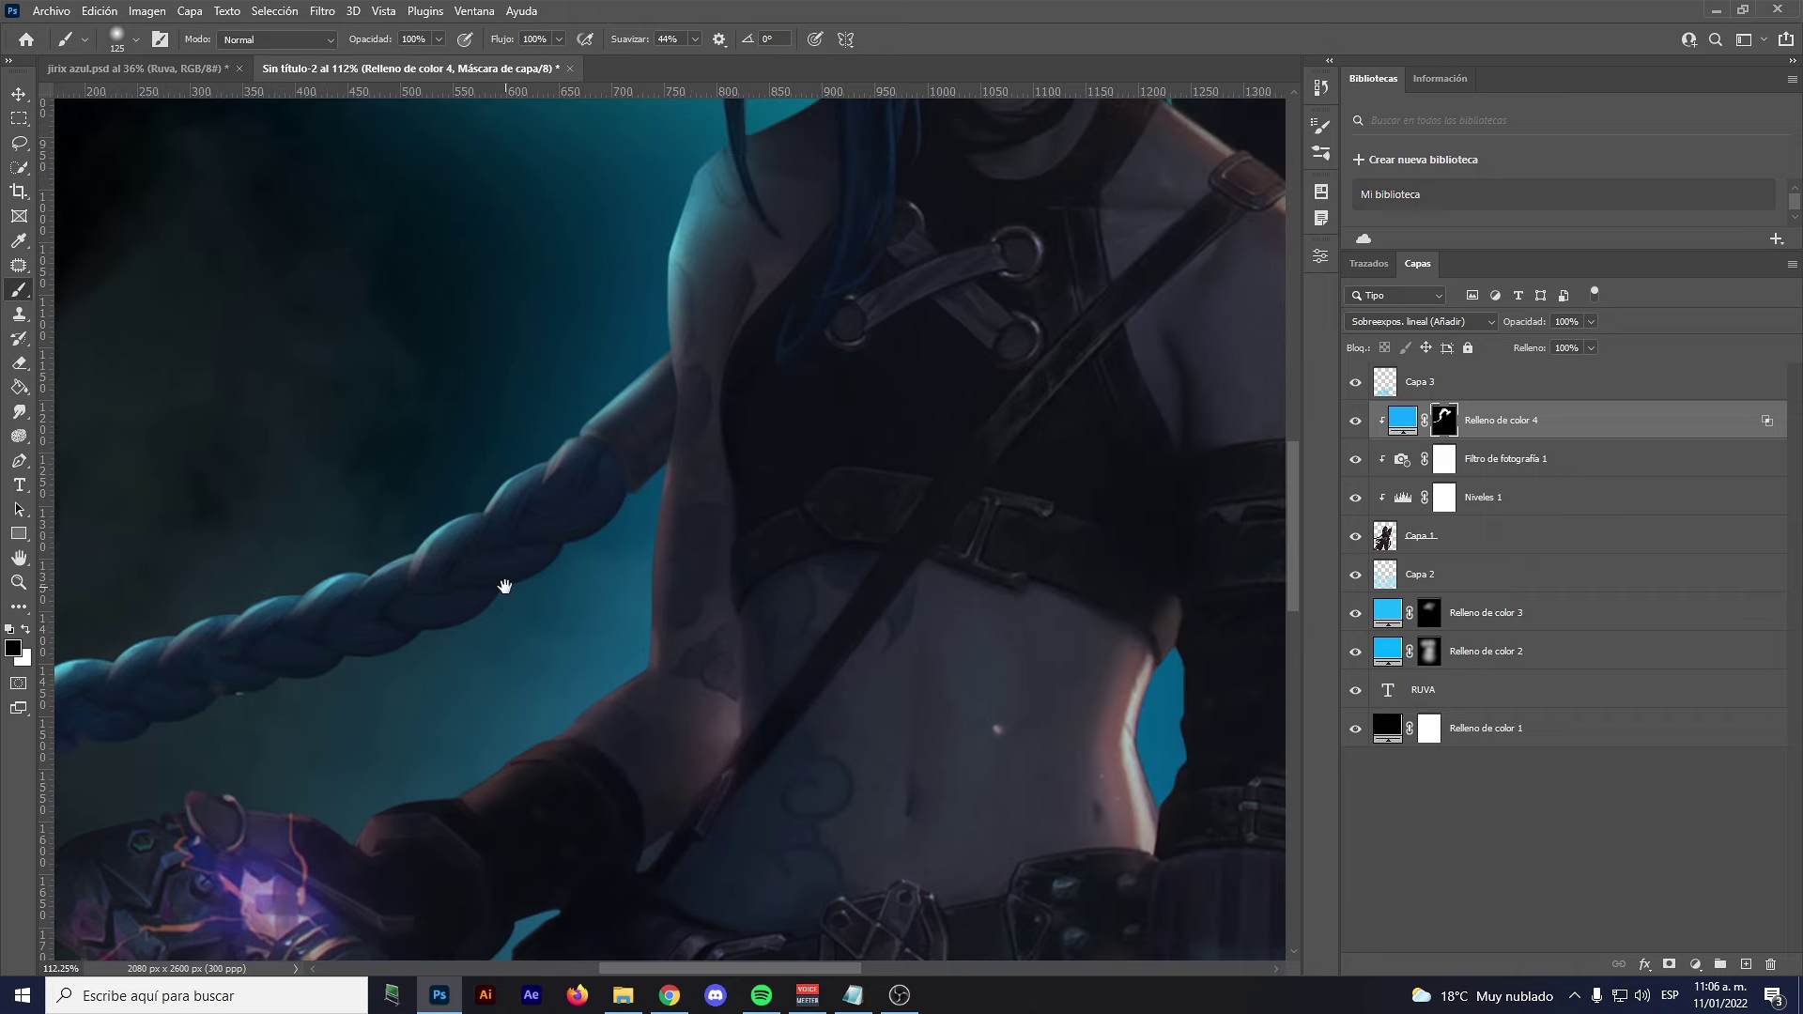
{"action": "scroll", "coordinate": [751, 374], "scroll_direction": "down", "scroll_amount": 1}
{"action": "left_click_drag", "start_coordinate": [779, 380], "coordinate": [734, 474]}
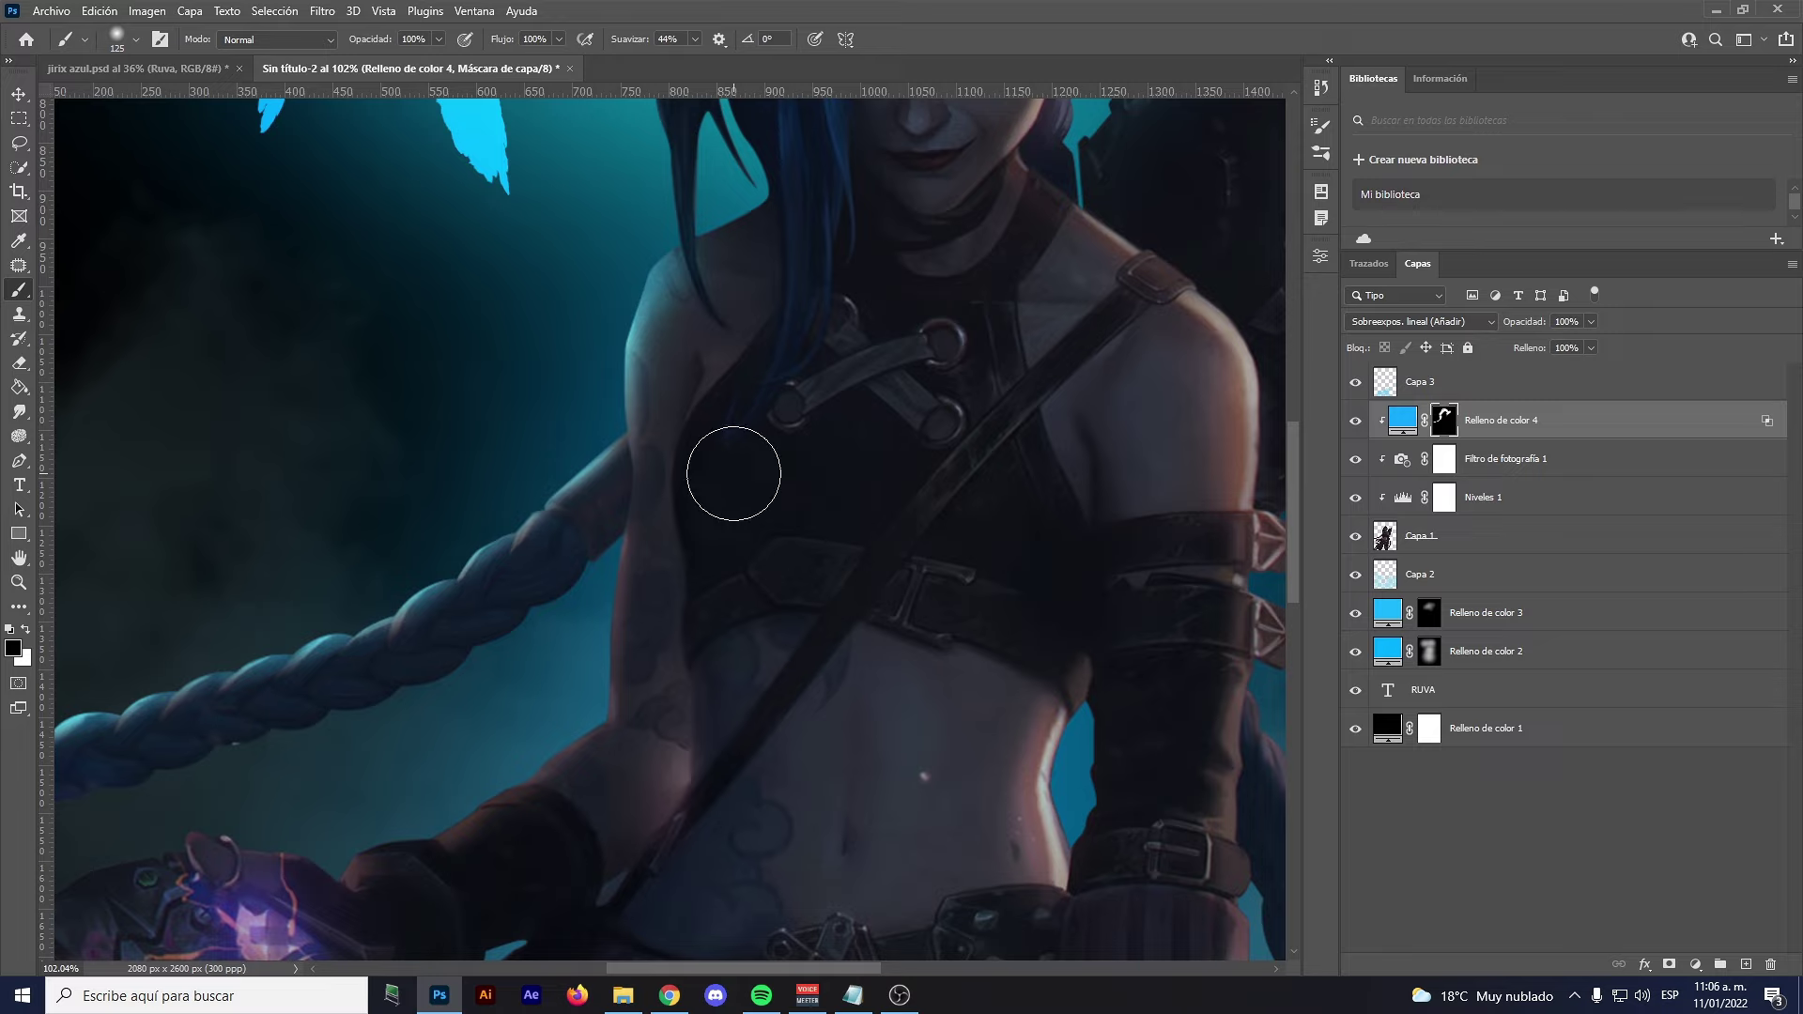
{"action": "scroll", "coordinate": [734, 473], "scroll_direction": "down", "scroll_amount": 2}
{"action": "scroll", "coordinate": [664, 411], "scroll_direction": "down", "scroll_amount": 1}
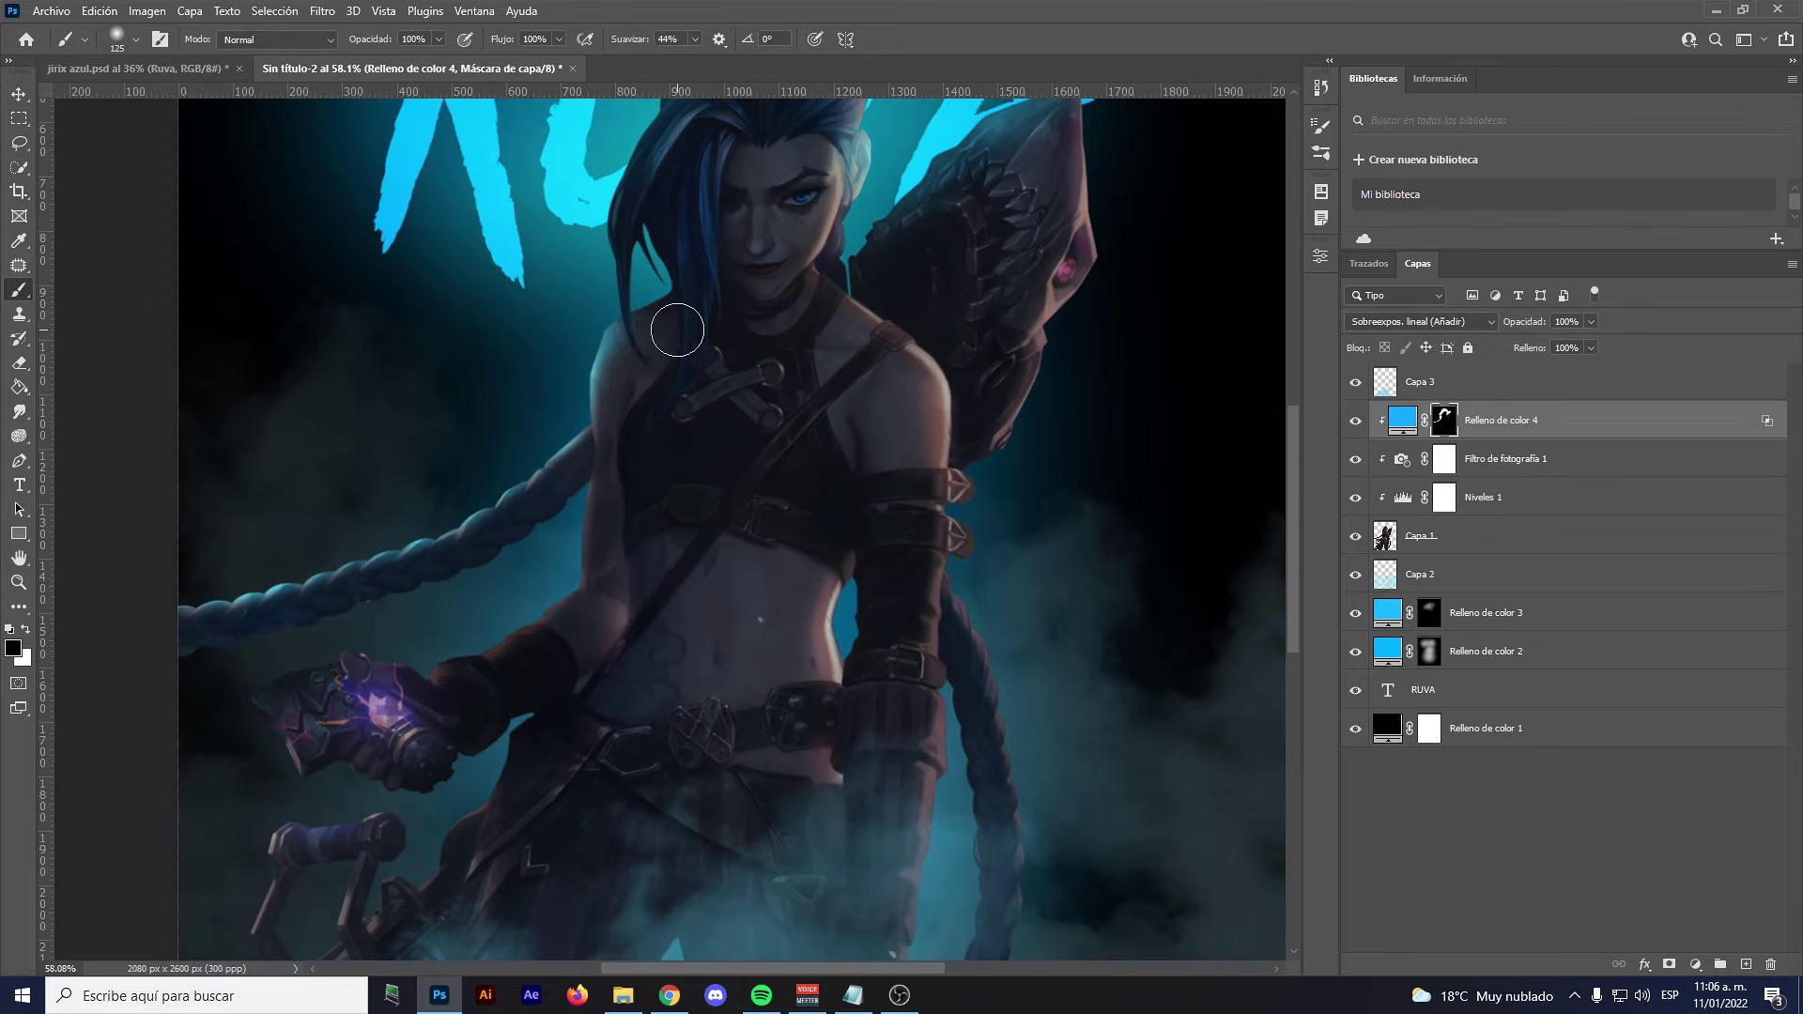
{"action": "left_click_drag", "start_coordinate": [637, 459], "coordinate": [516, 596]}
{"action": "key", "text": "x"}
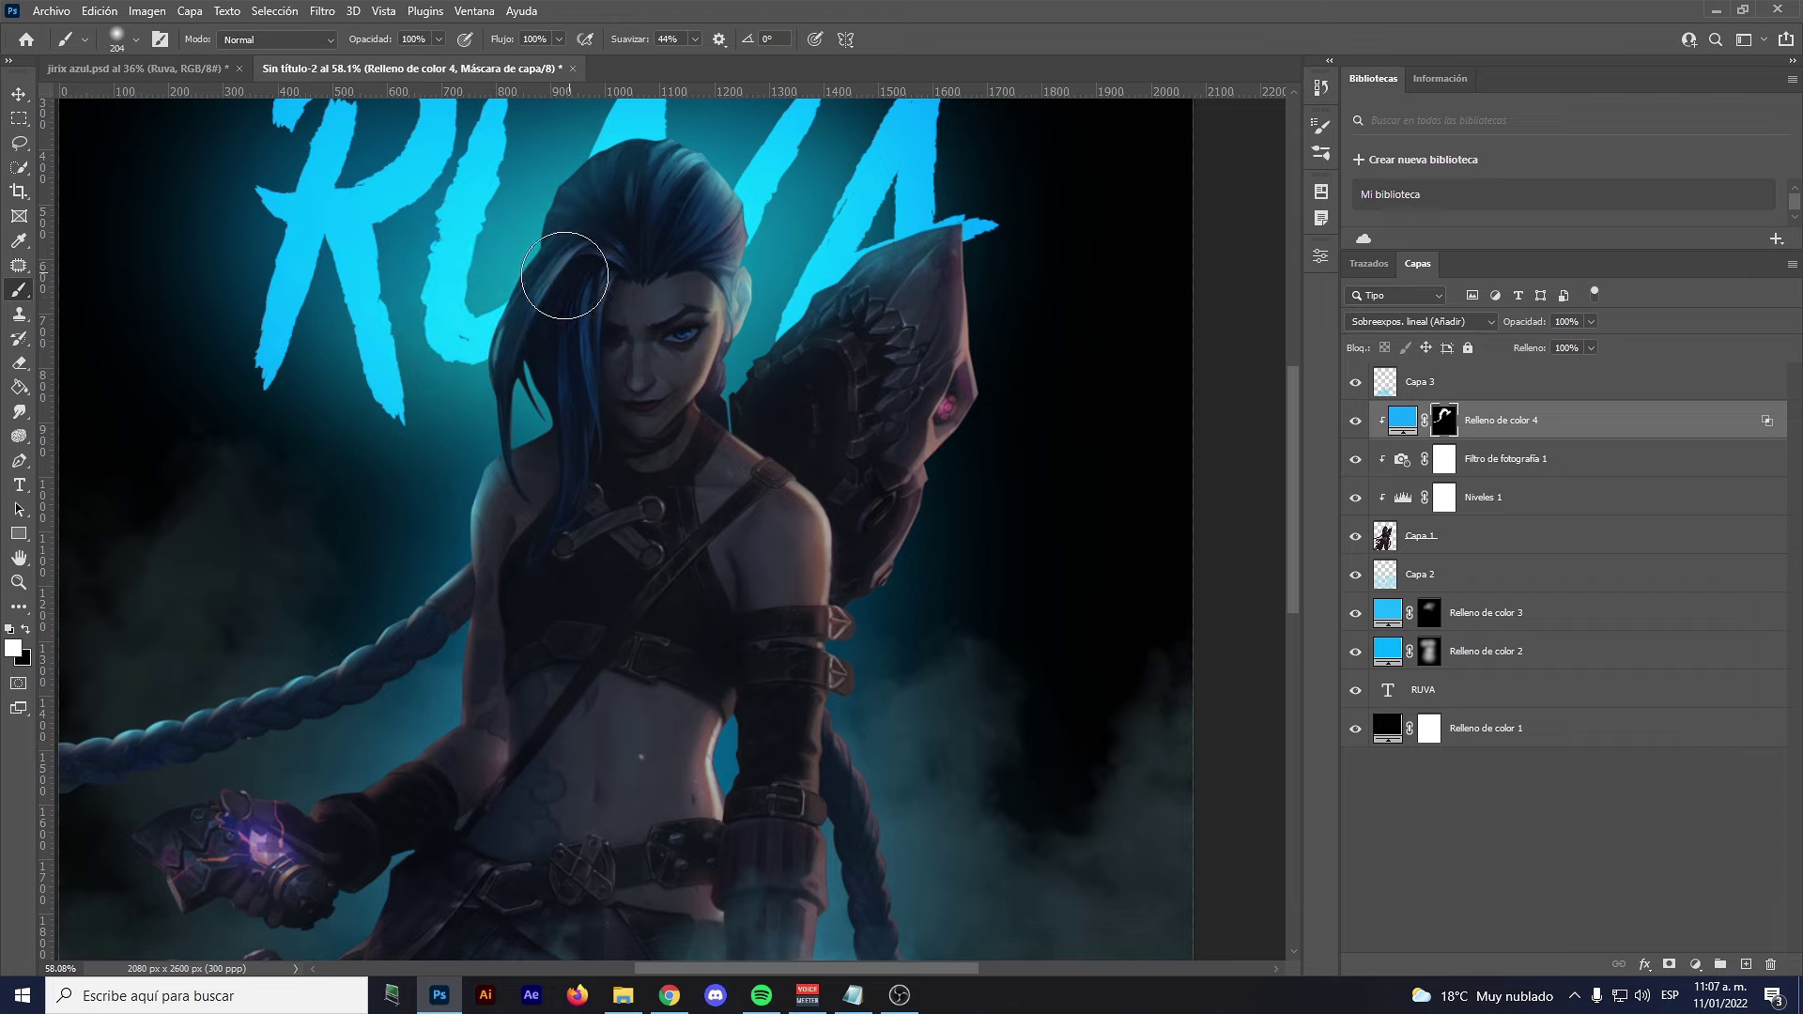
{"action": "scroll", "coordinate": [693, 323], "scroll_direction": "down", "scroll_amount": 2}
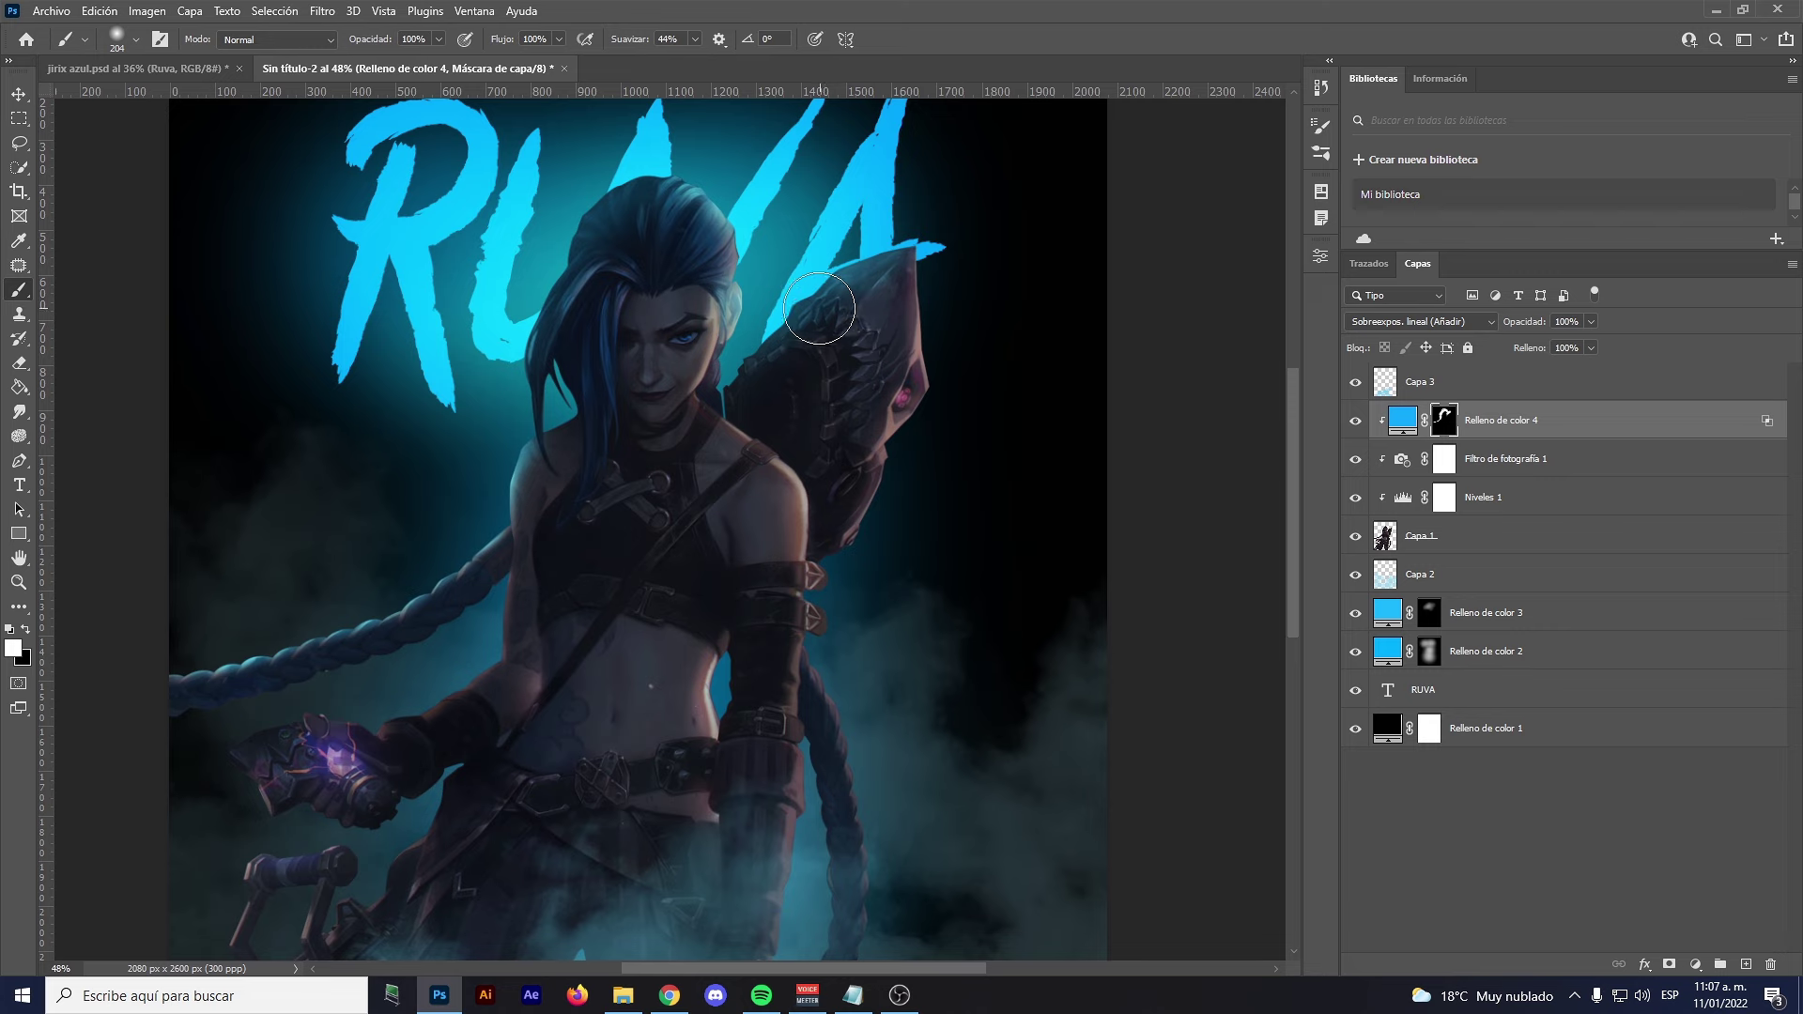
{"action": "scroll", "coordinate": [967, 415], "scroll_direction": "down", "scroll_amount": 2}
{"action": "scroll", "coordinate": [948, 507], "scroll_direction": "down", "scroll_amount": 2}
{"action": "scroll", "coordinate": [935, 596], "scroll_direction": "down", "scroll_amount": 2}
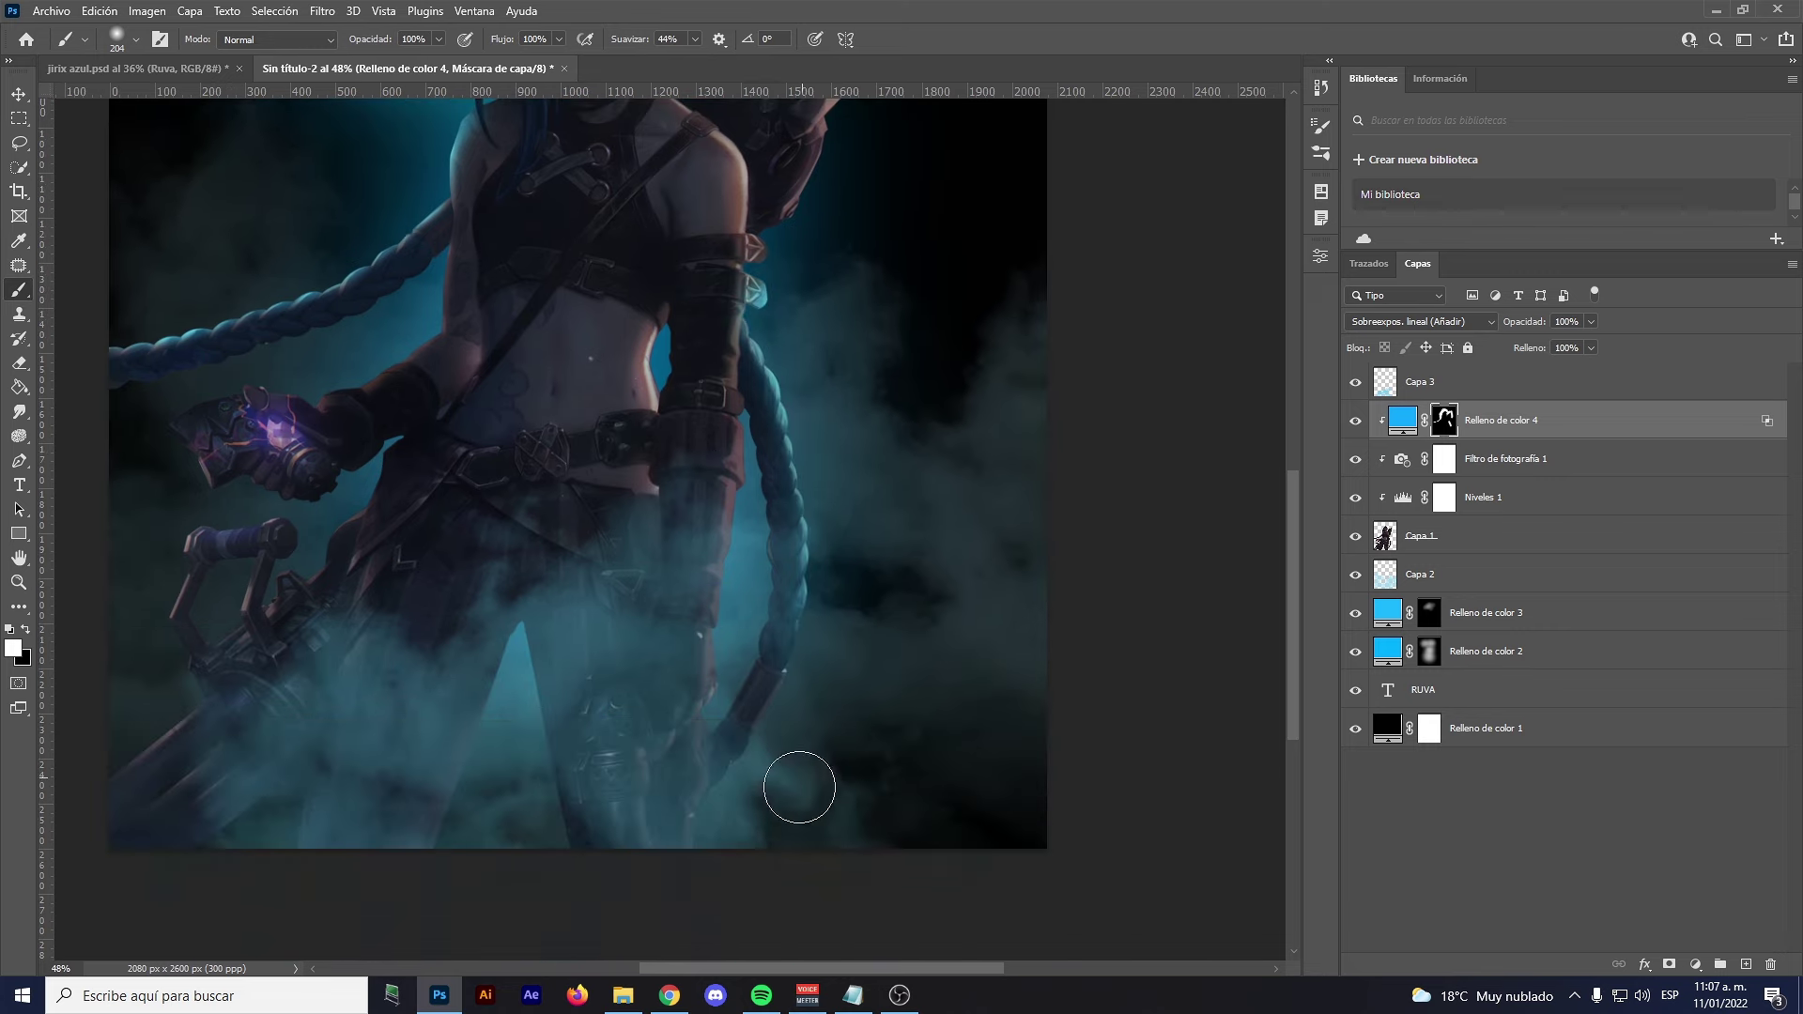
{"action": "scroll", "coordinate": [799, 787], "scroll_direction": "up", "scroll_amount": 2}
{"action": "scroll", "coordinate": [485, 366], "scroll_direction": "up", "scroll_amount": 5}
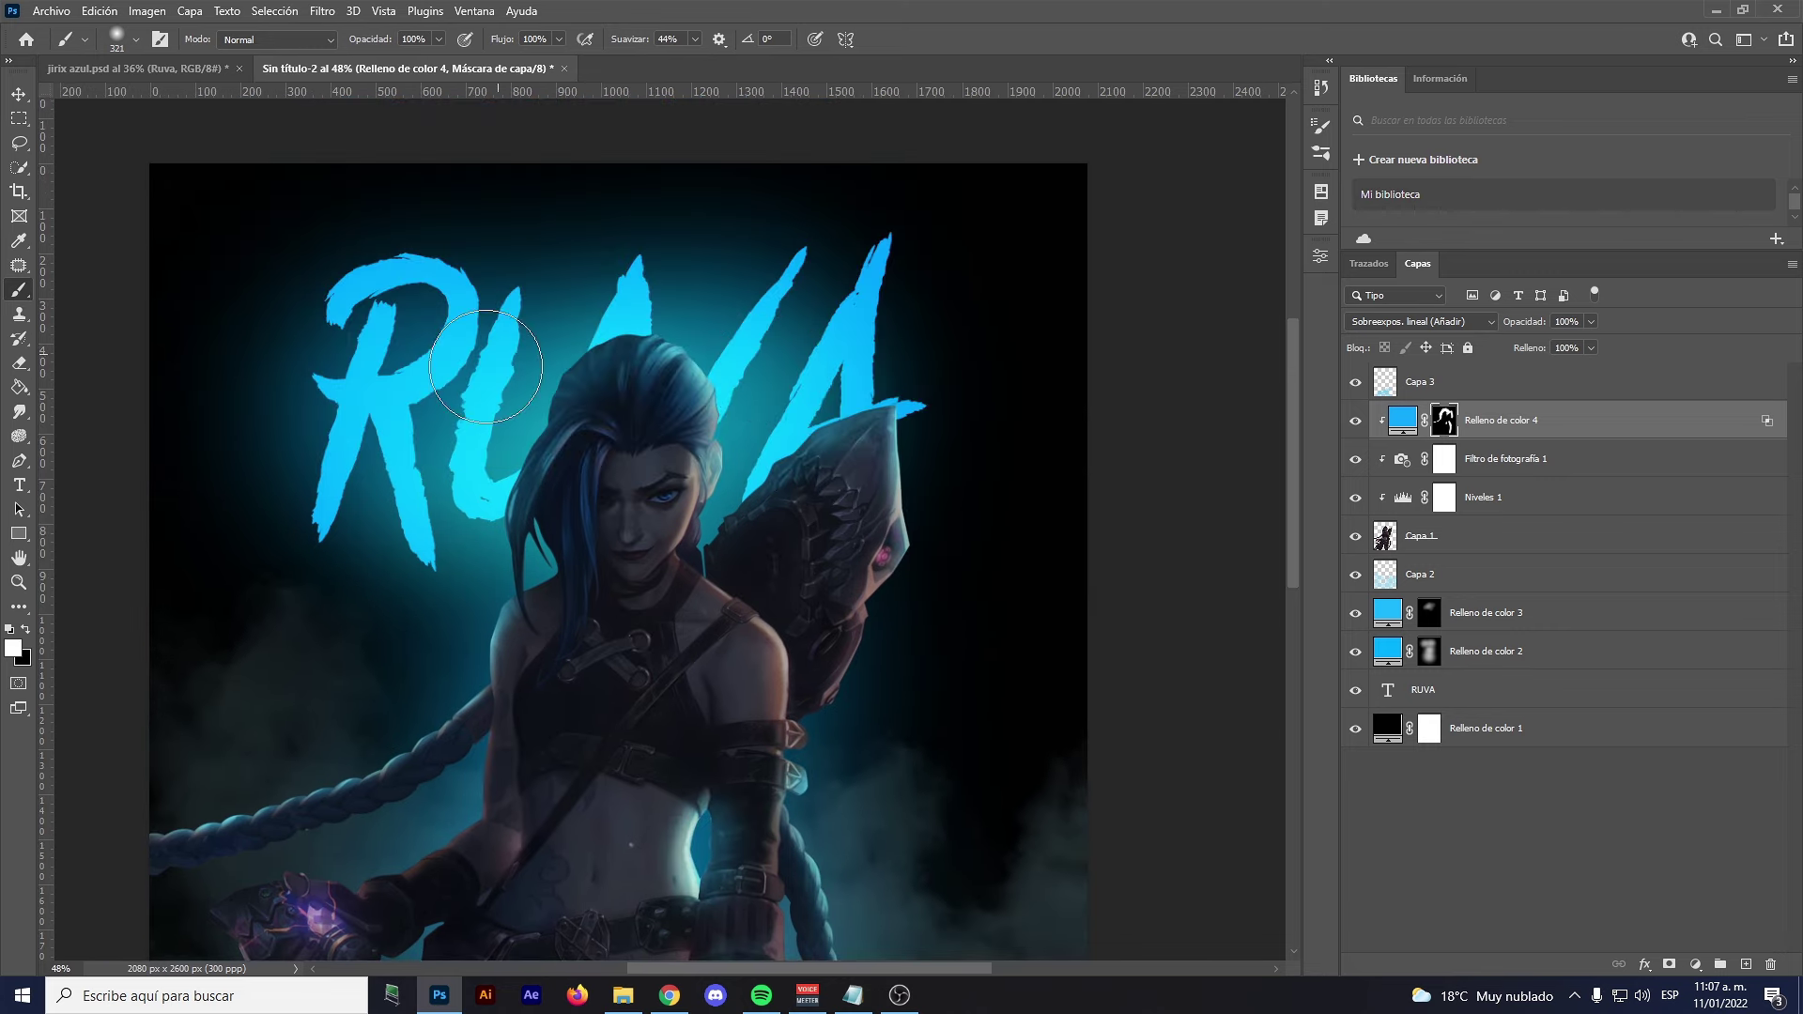
{"action": "scroll", "coordinate": [620, 563], "scroll_direction": "up", "scroll_amount": 3}
{"action": "scroll", "coordinate": [551, 632], "scroll_direction": "up", "scroll_amount": 2}
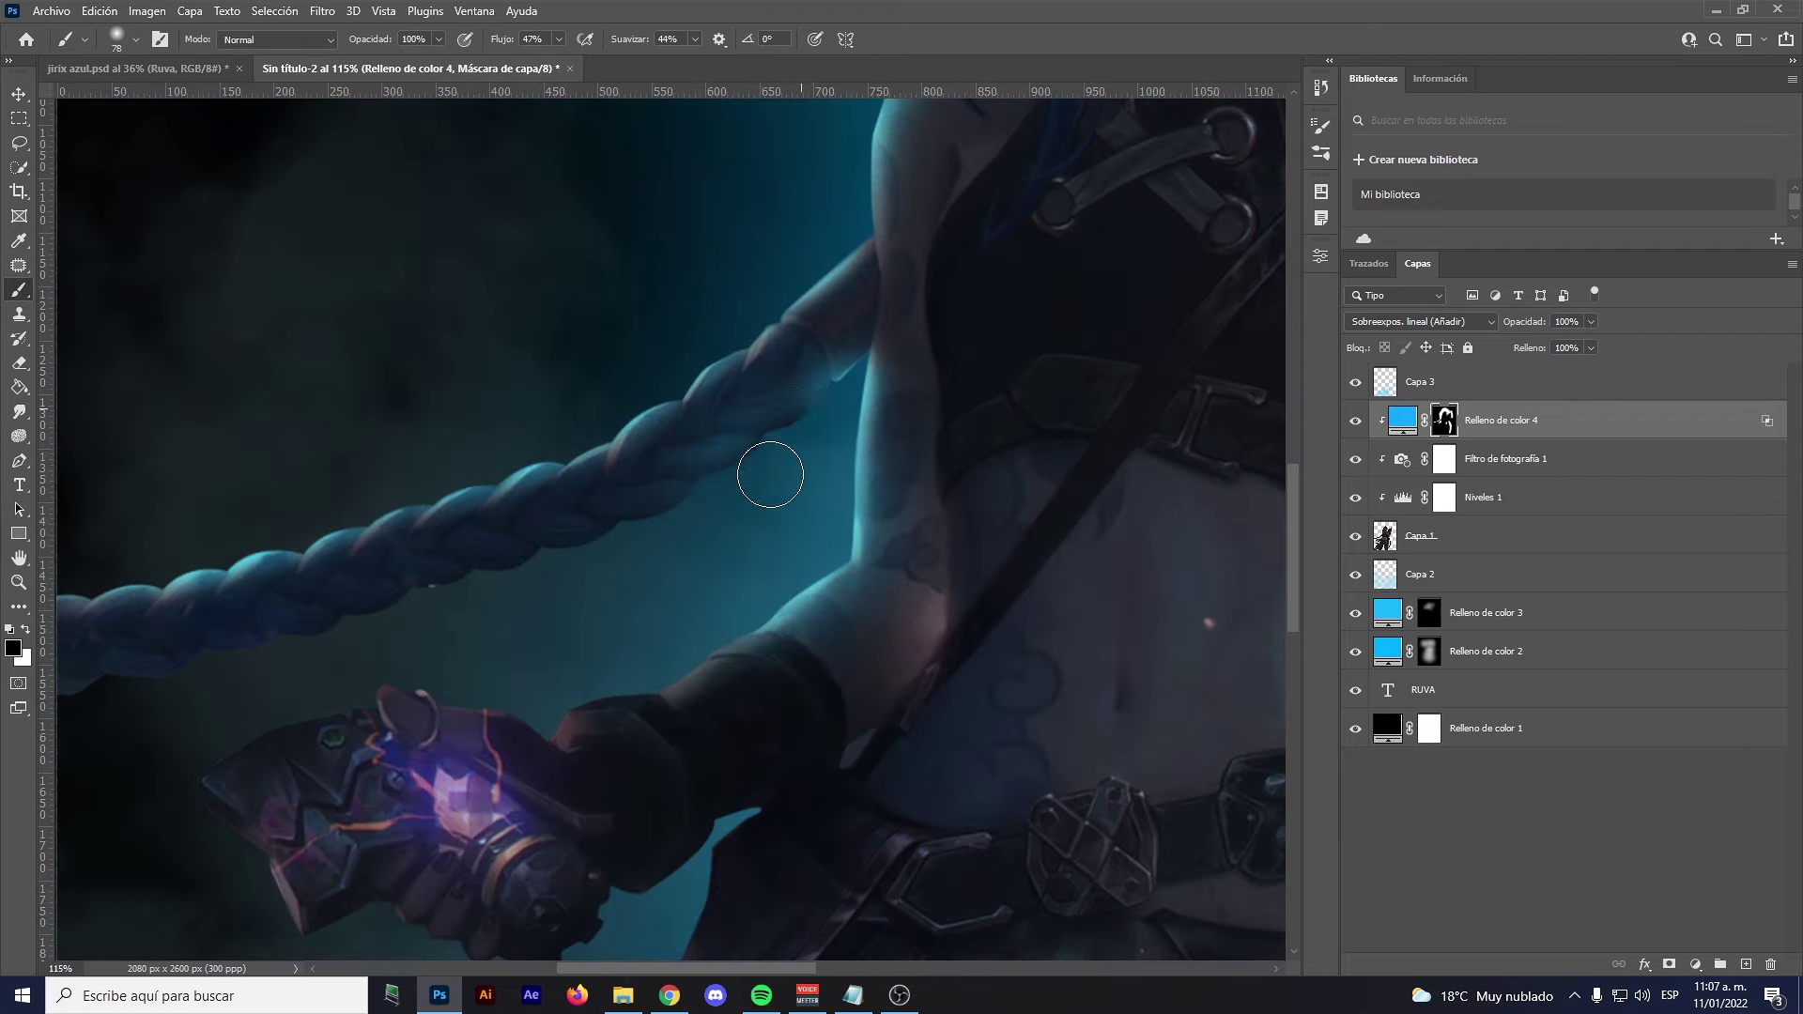
{"action": "scroll", "coordinate": [773, 475], "scroll_direction": "up", "scroll_amount": 2}
Frame the whole figure and enlarge the brush to about 323 px
{"action": "key", "text": "x"}
{"action": "scroll", "coordinate": [624, 503], "scroll_direction": "down", "scroll_amount": 2}
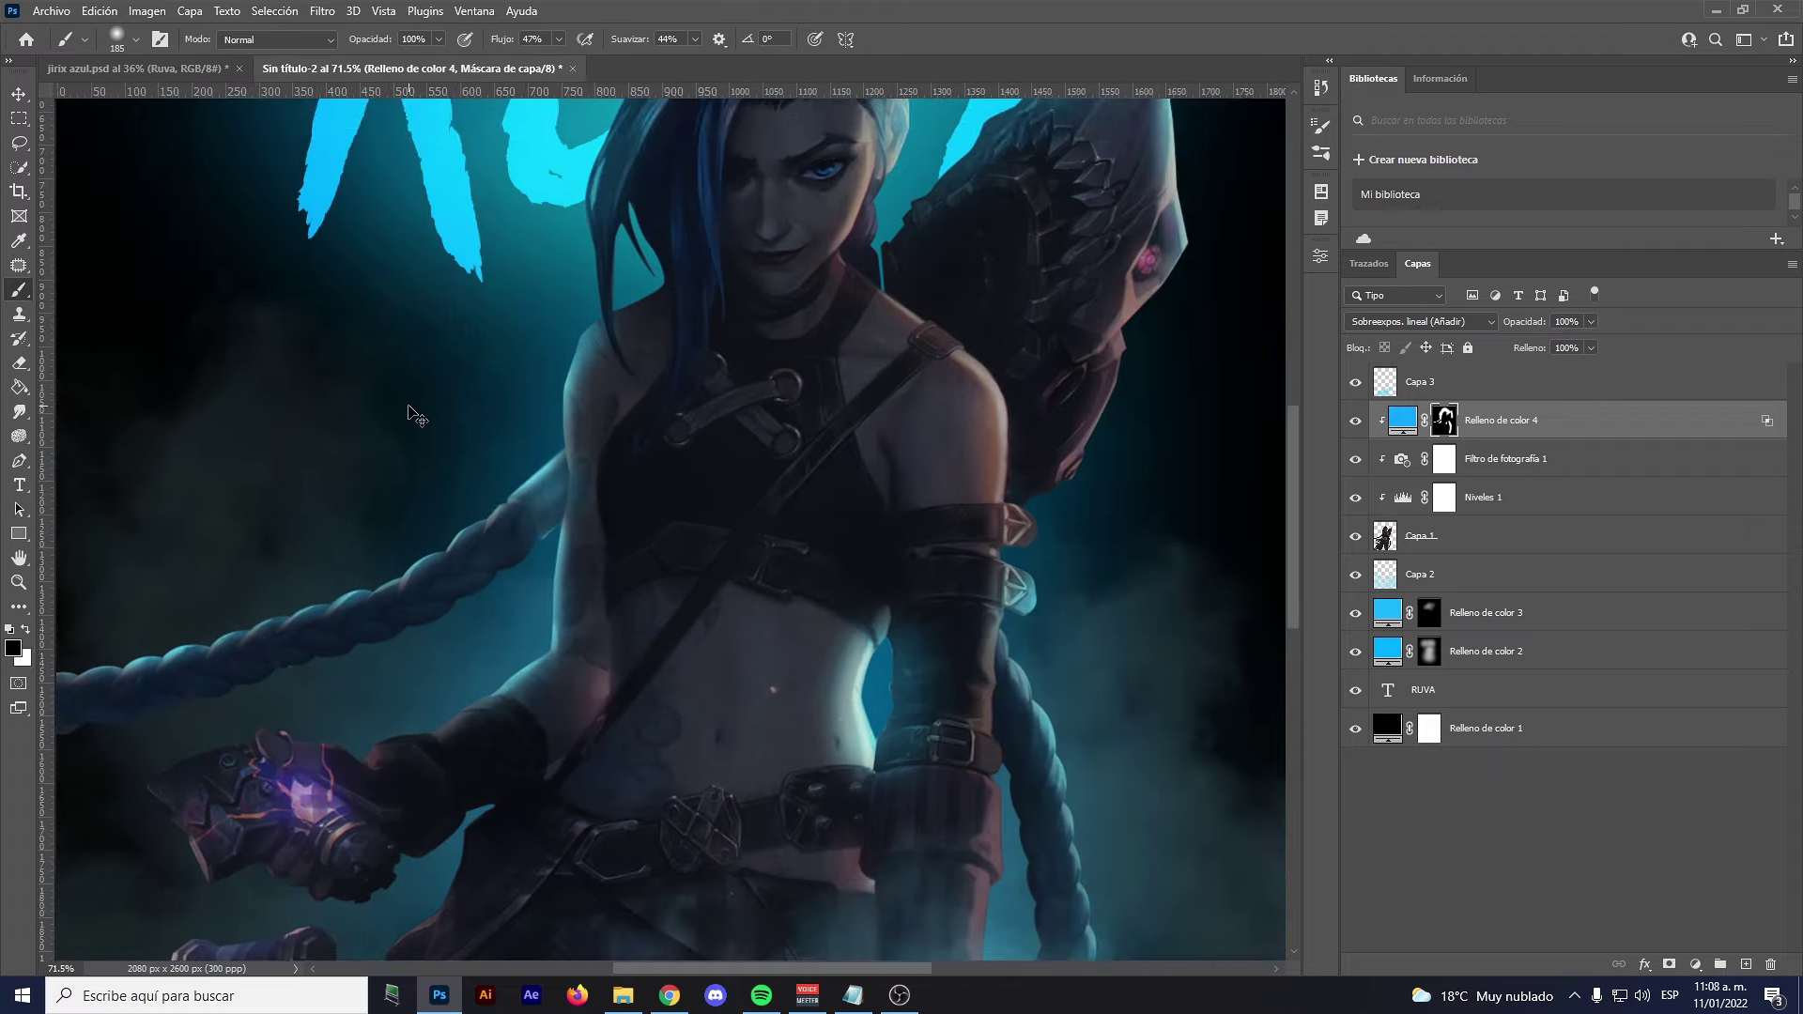
{"action": "scroll", "coordinate": [731, 451], "scroll_direction": "up", "scroll_amount": 5}
{"action": "scroll", "coordinate": [731, 451], "scroll_direction": "down", "scroll_amount": 2}
{"action": "key", "text": "x"}
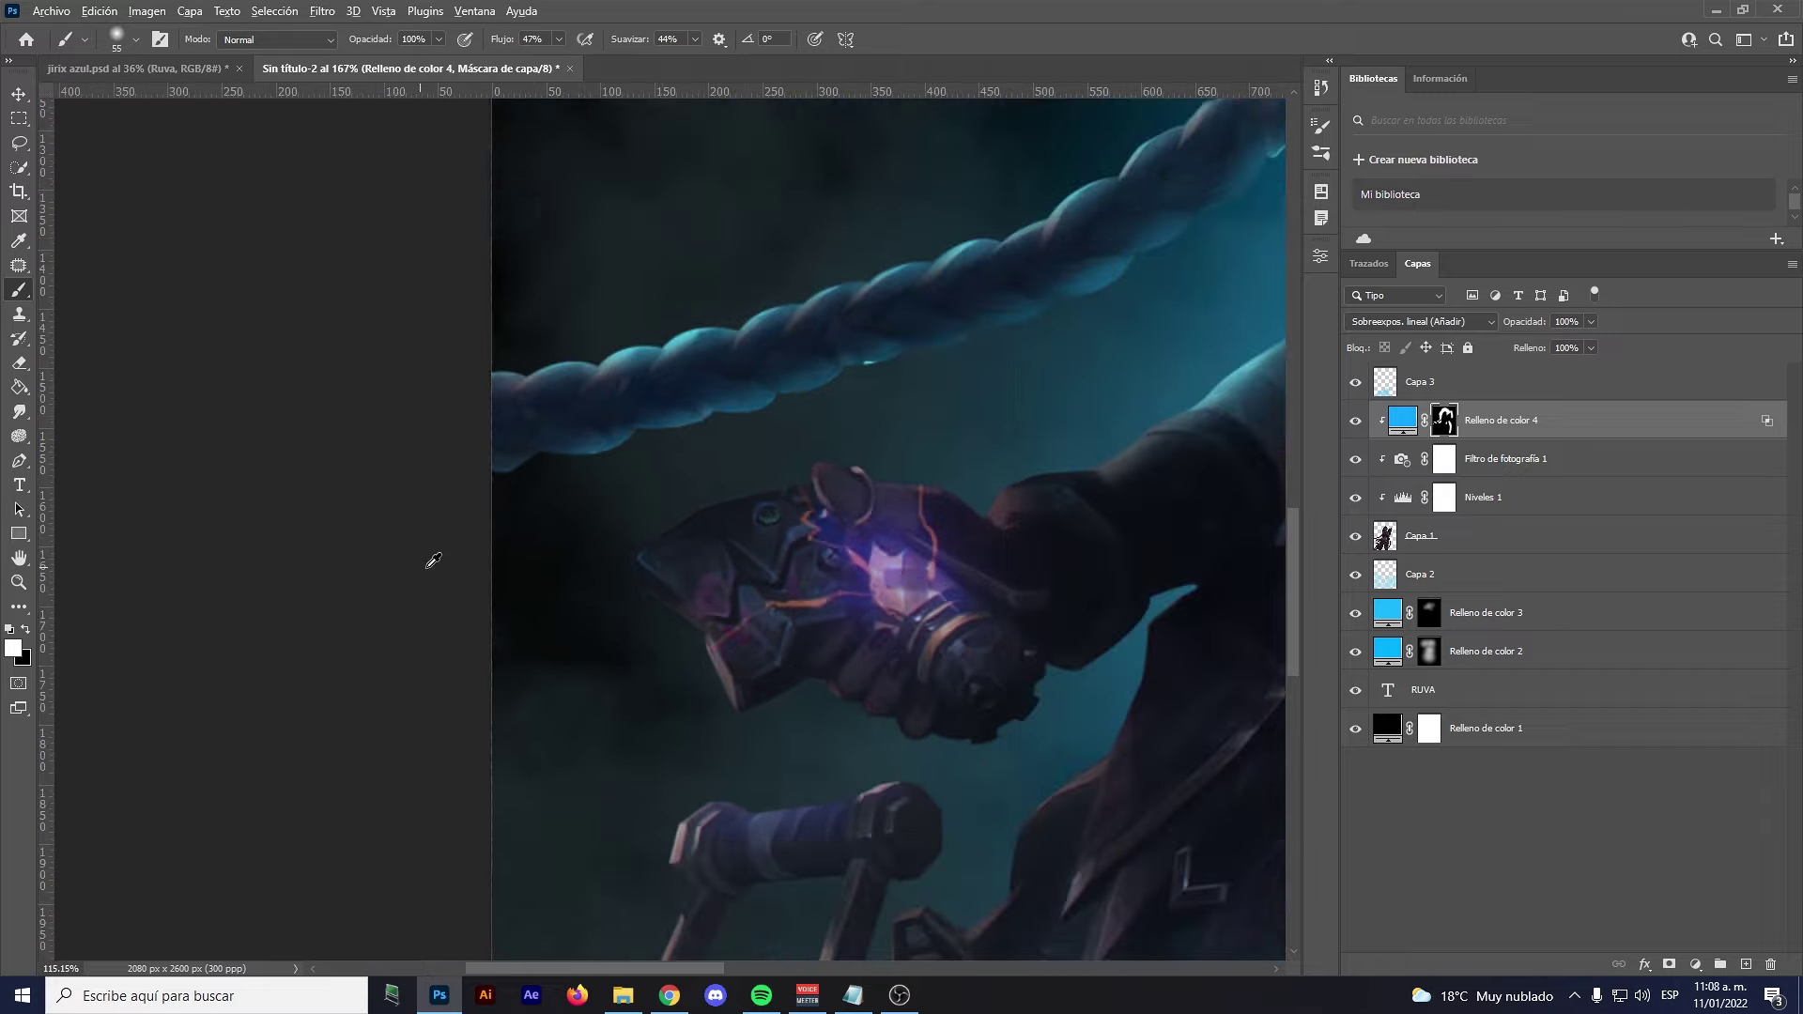
{"action": "left_click_drag", "start_coordinate": [430, 559], "coordinate": [347, 534]}
{"action": "scroll", "coordinate": [617, 475], "scroll_direction": "up", "scroll_amount": 5}
{"action": "scroll", "coordinate": [415, 503], "scroll_direction": "up", "scroll_amount": 5}
{"action": "scroll", "coordinate": [533, 504], "scroll_direction": "up", "scroll_amount": 1}
{"action": "scroll", "coordinate": [532, 503], "scroll_direction": "down", "scroll_amount": 4}
{"action": "left_click_drag", "start_coordinate": [497, 39], "coordinate": [504, 42]}
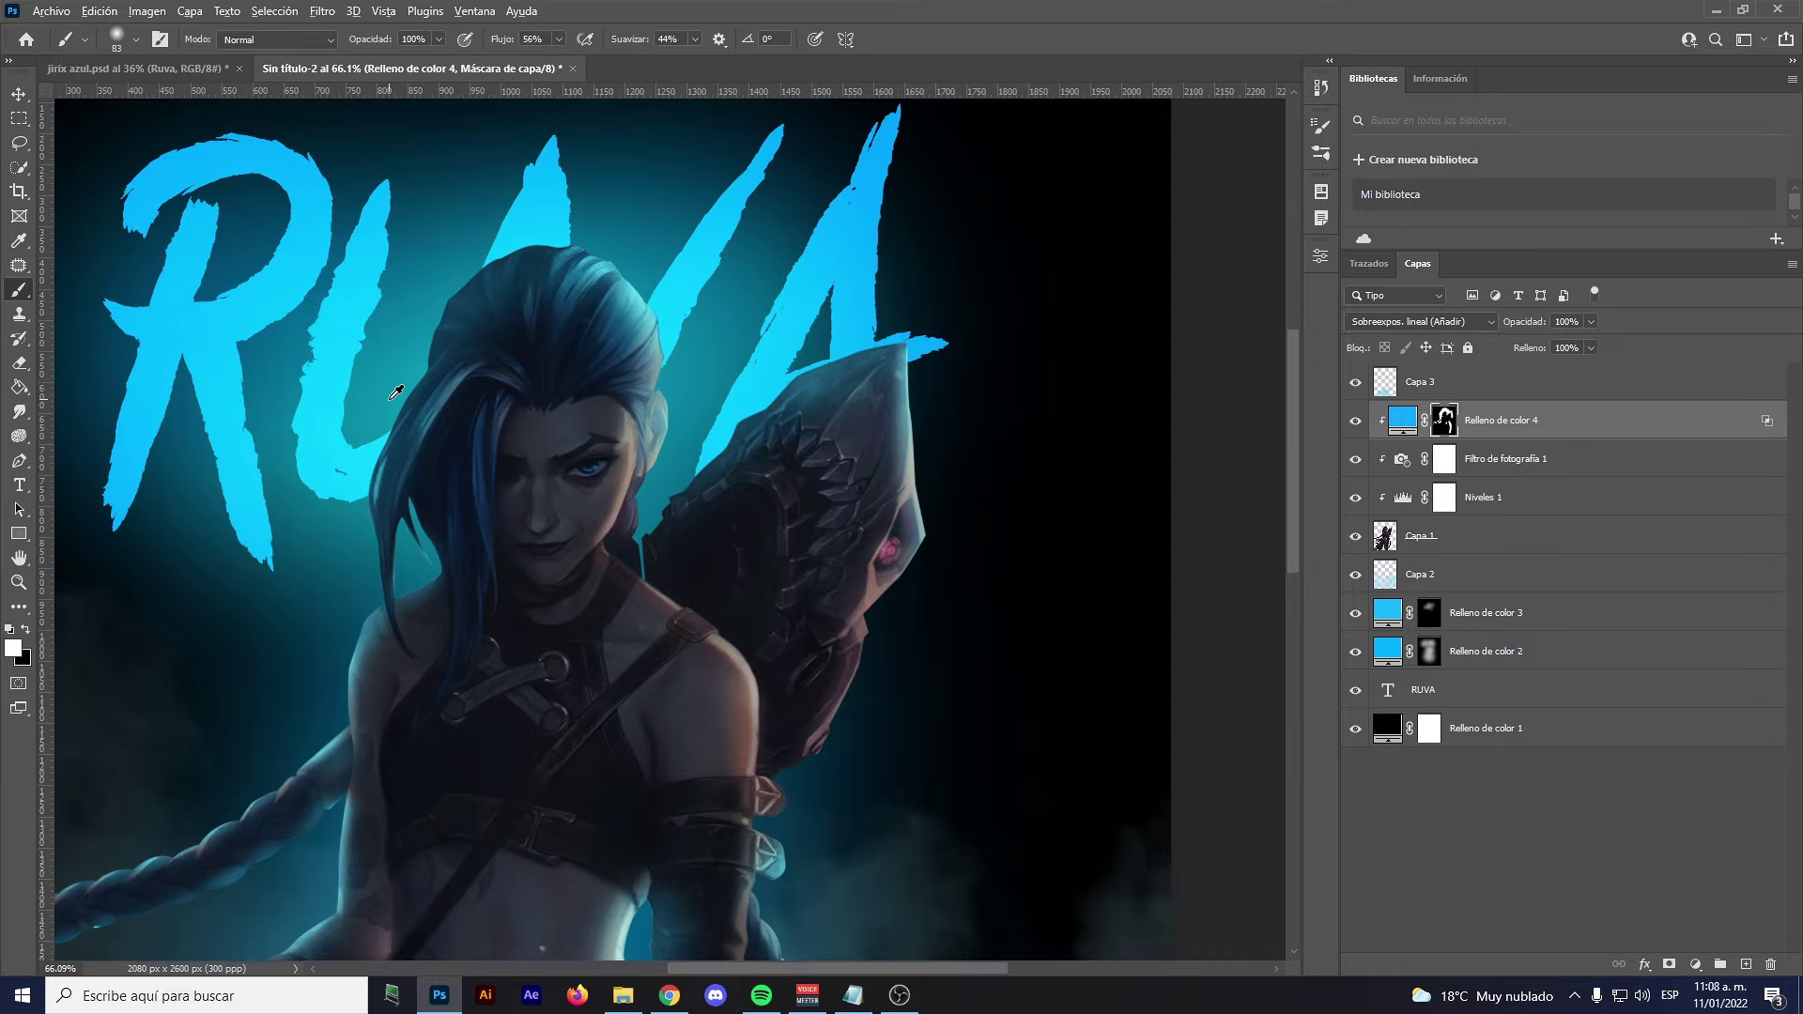
{"action": "left_click_drag", "start_coordinate": [396, 392], "coordinate": [526, 451]}
{"action": "left_click_drag", "start_coordinate": [692, 523], "coordinate": [714, 526]}
Set brush flow to 34% and paint rim light along the gauntlet and weapon handle
{"action": "key", "text": "shift+3"}
{"action": "key", "text": "shift+4"}
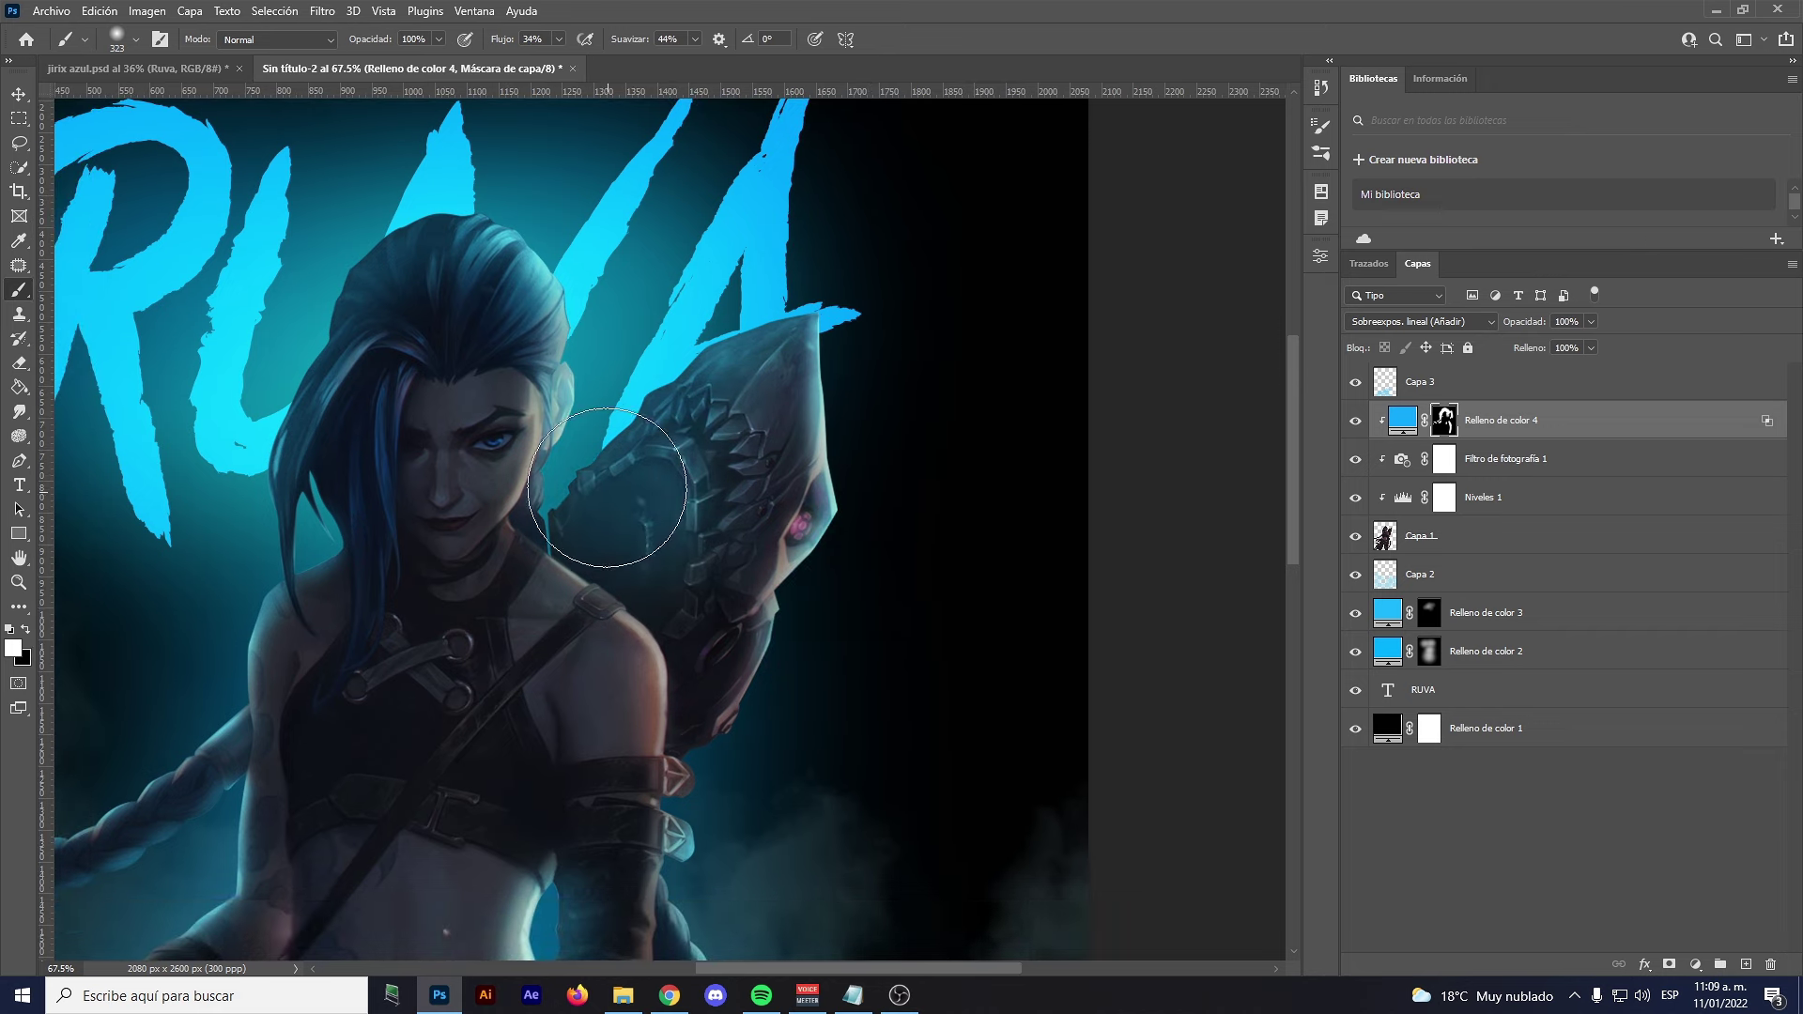
{"action": "scroll", "coordinate": [607, 487], "scroll_direction": "up", "scroll_amount": 3}
{"action": "scroll", "coordinate": [606, 488], "scroll_direction": "down", "scroll_amount": 4}
{"action": "scroll", "coordinate": [795, 423], "scroll_direction": "down", "scroll_amount": 5}
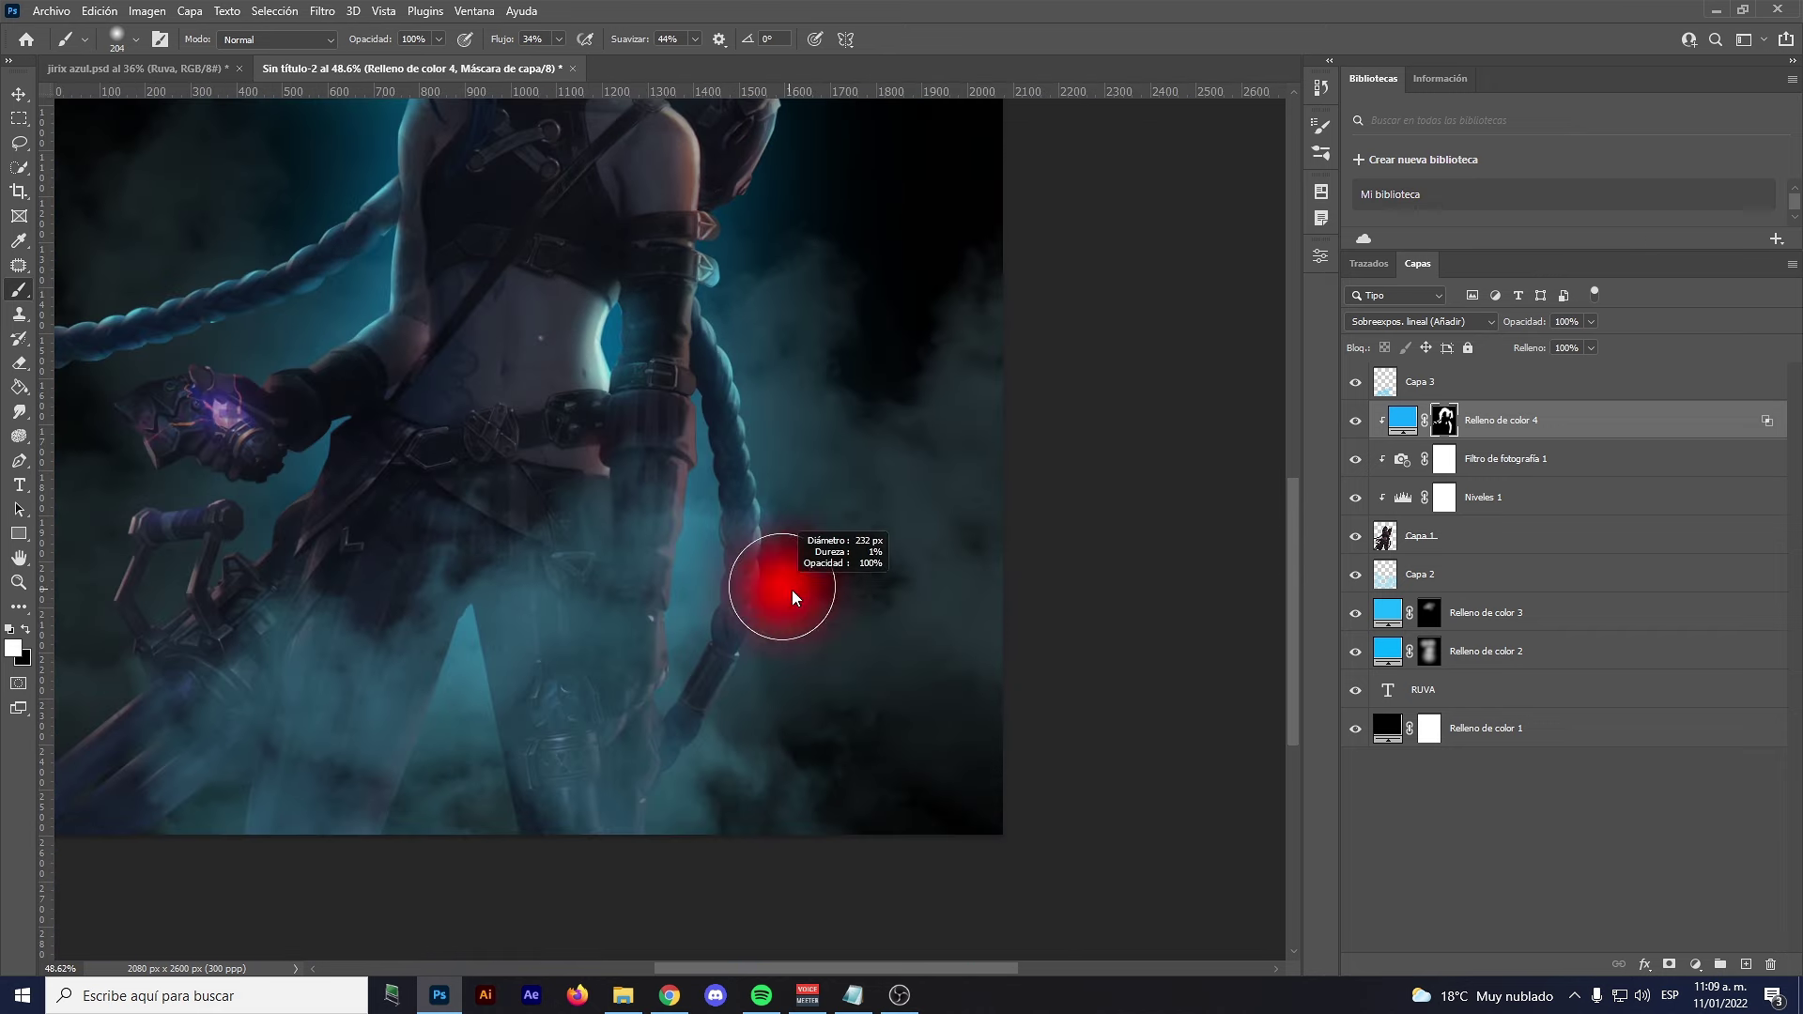
{"action": "scroll", "coordinate": [483, 584], "scroll_direction": "up", "scroll_amount": 2}
{"action": "scroll", "coordinate": [534, 445], "scroll_direction": "down", "scroll_amount": 3}
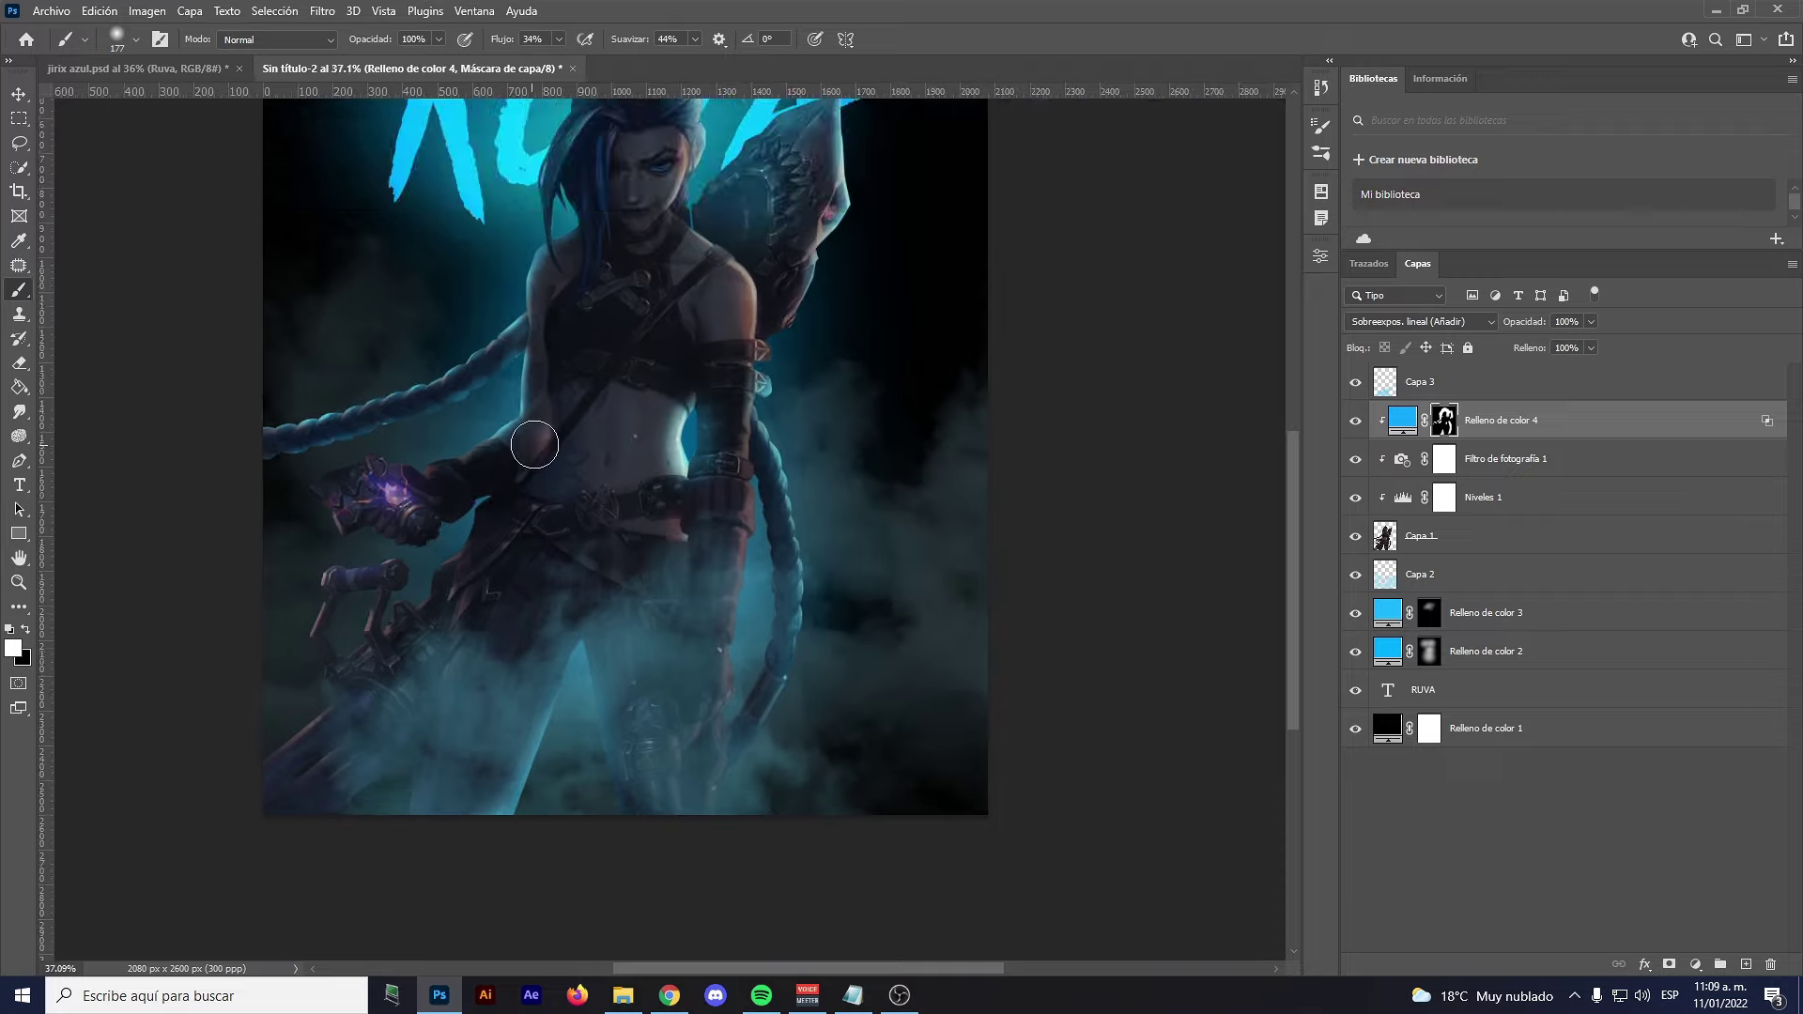
{"action": "scroll", "coordinate": [535, 445], "scroll_direction": "up", "scroll_amount": 4}
{"action": "scroll", "coordinate": [263, 635], "scroll_direction": "up", "scroll_amount": 1}
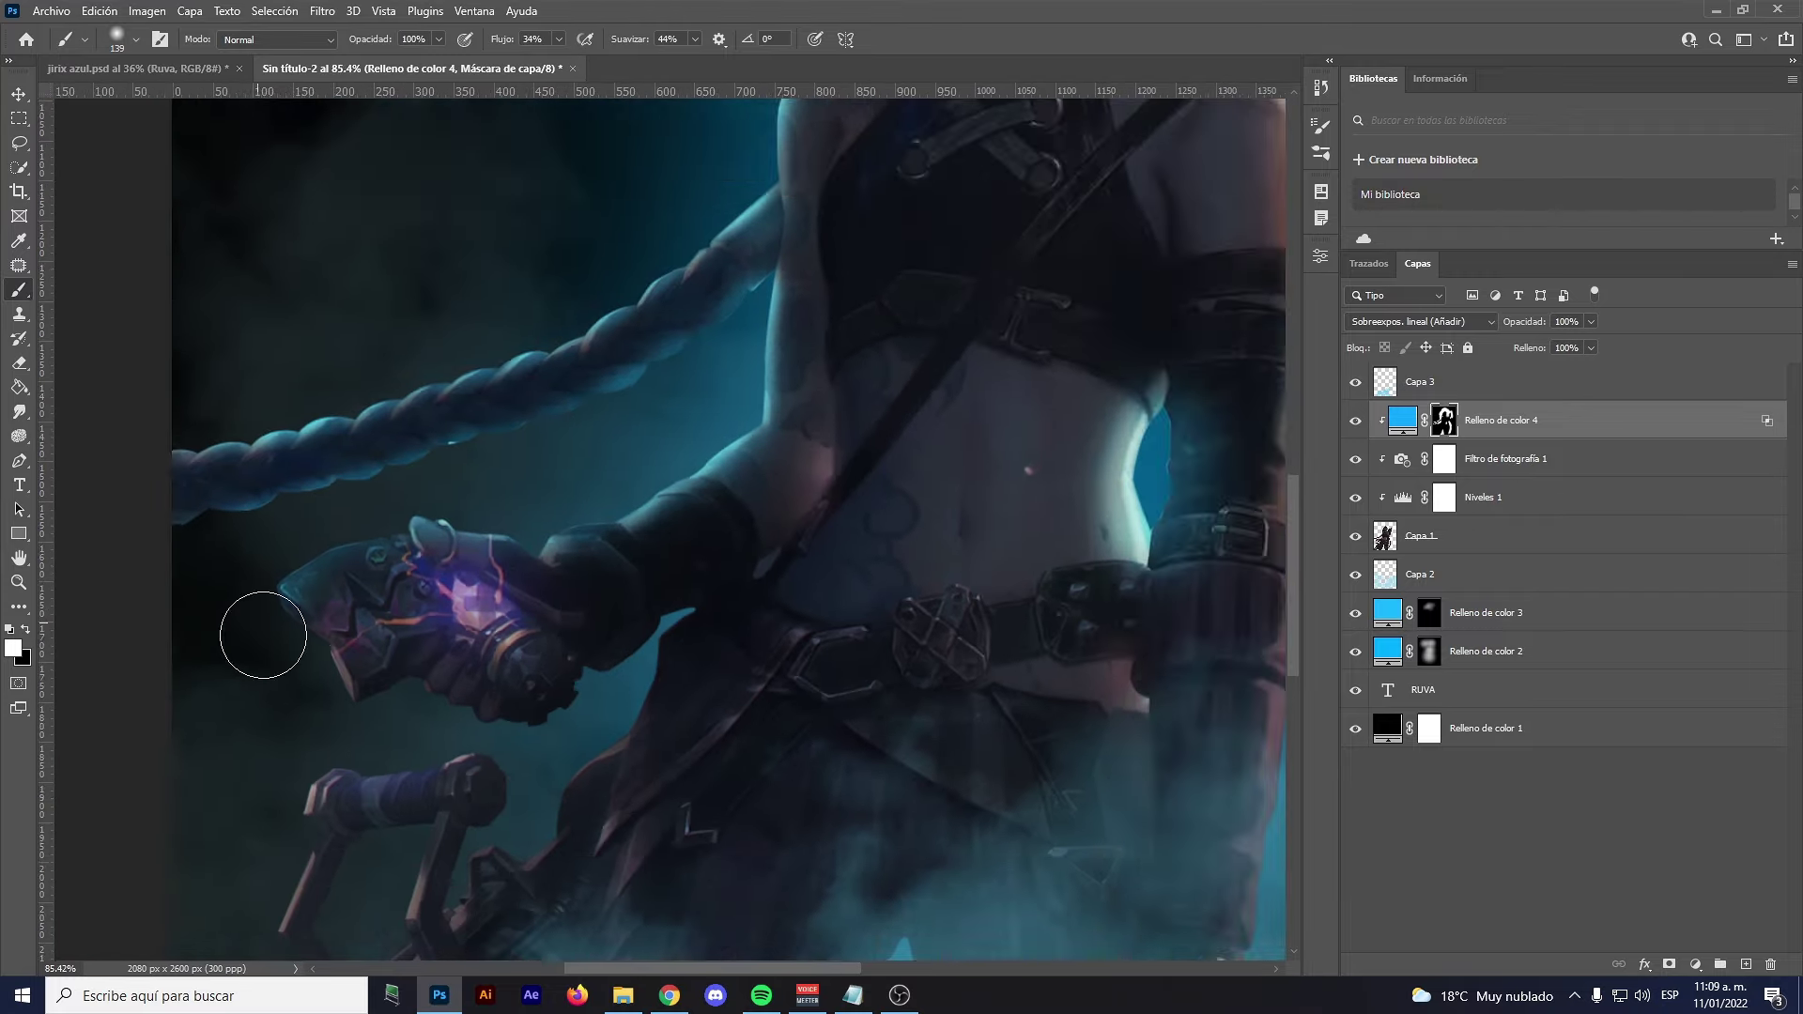
{"action": "scroll", "coordinate": [463, 624], "scroll_direction": "up", "scroll_amount": 2}
{"action": "scroll", "coordinate": [718, 641], "scroll_direction": "down", "scroll_amount": 2}
{"action": "scroll", "coordinate": [595, 604], "scroll_direction": "up", "scroll_amount": 1}
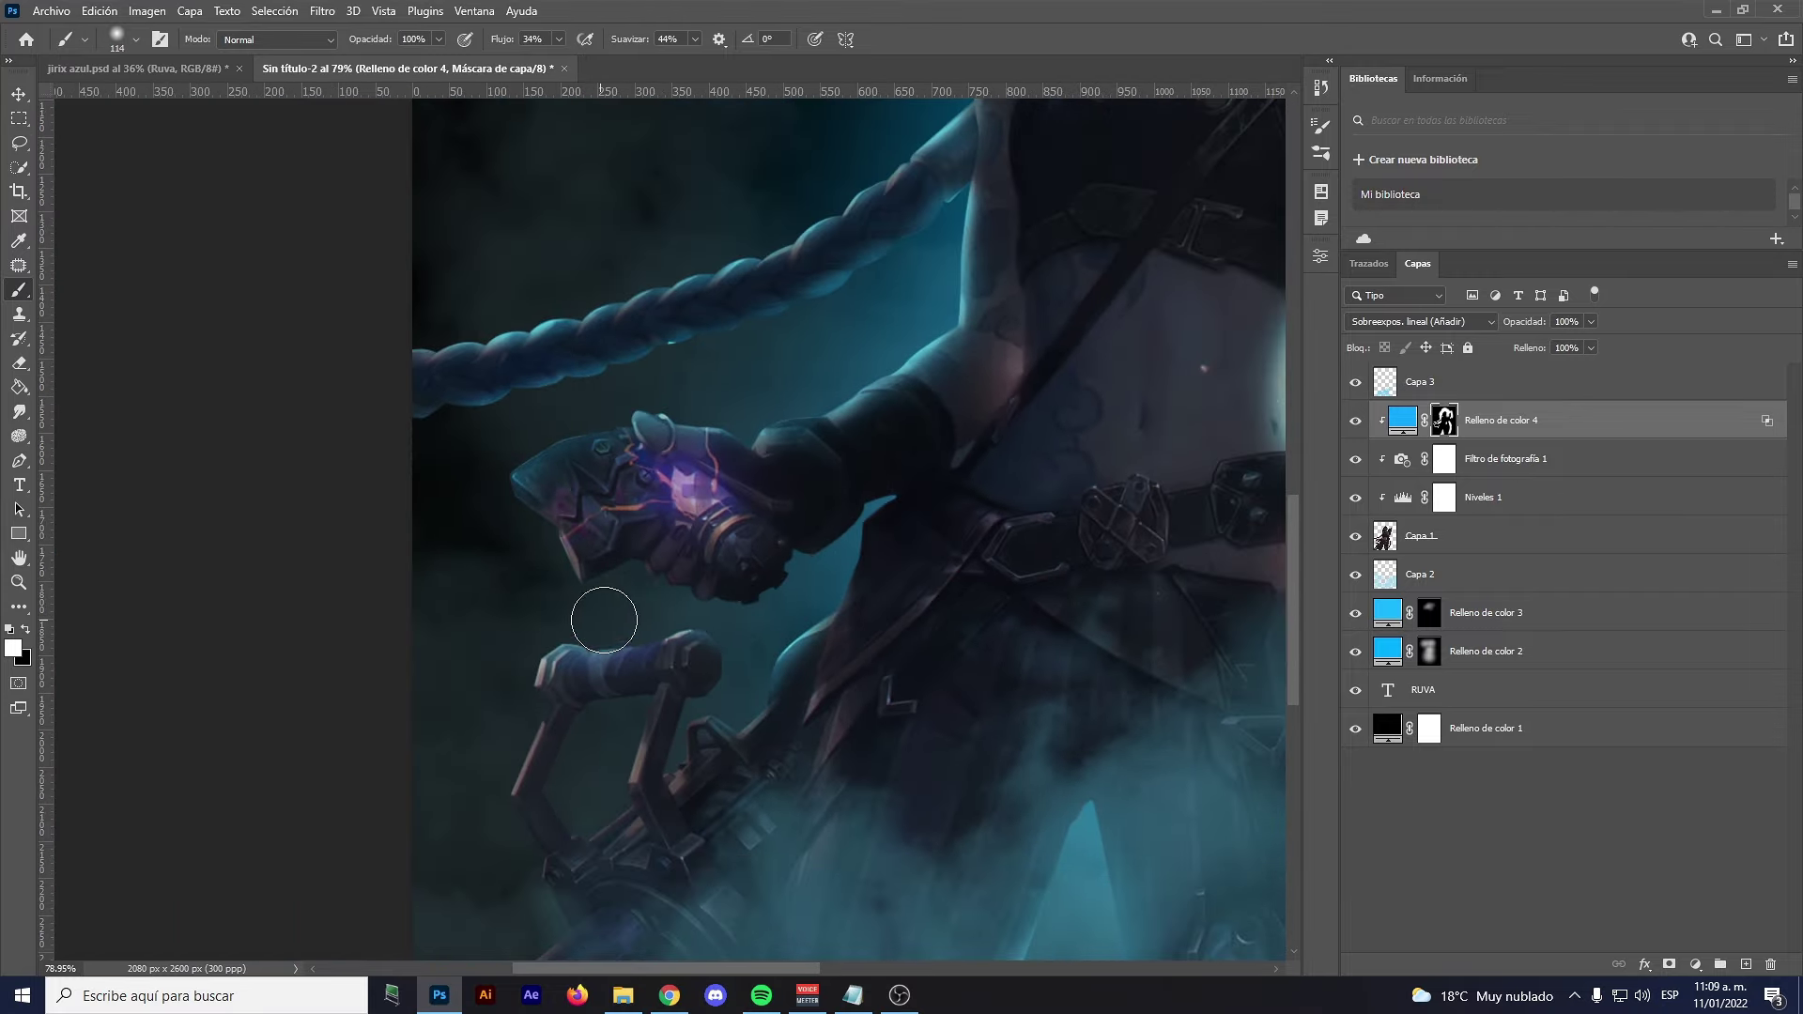
{"action": "scroll", "coordinate": [471, 596], "scroll_direction": "down", "scroll_amount": 2}
{"action": "scroll", "coordinate": [505, 472], "scroll_direction": "up", "scroll_amount": 2}
{"action": "scroll", "coordinate": [756, 437], "scroll_direction": "up", "scroll_amount": 1}
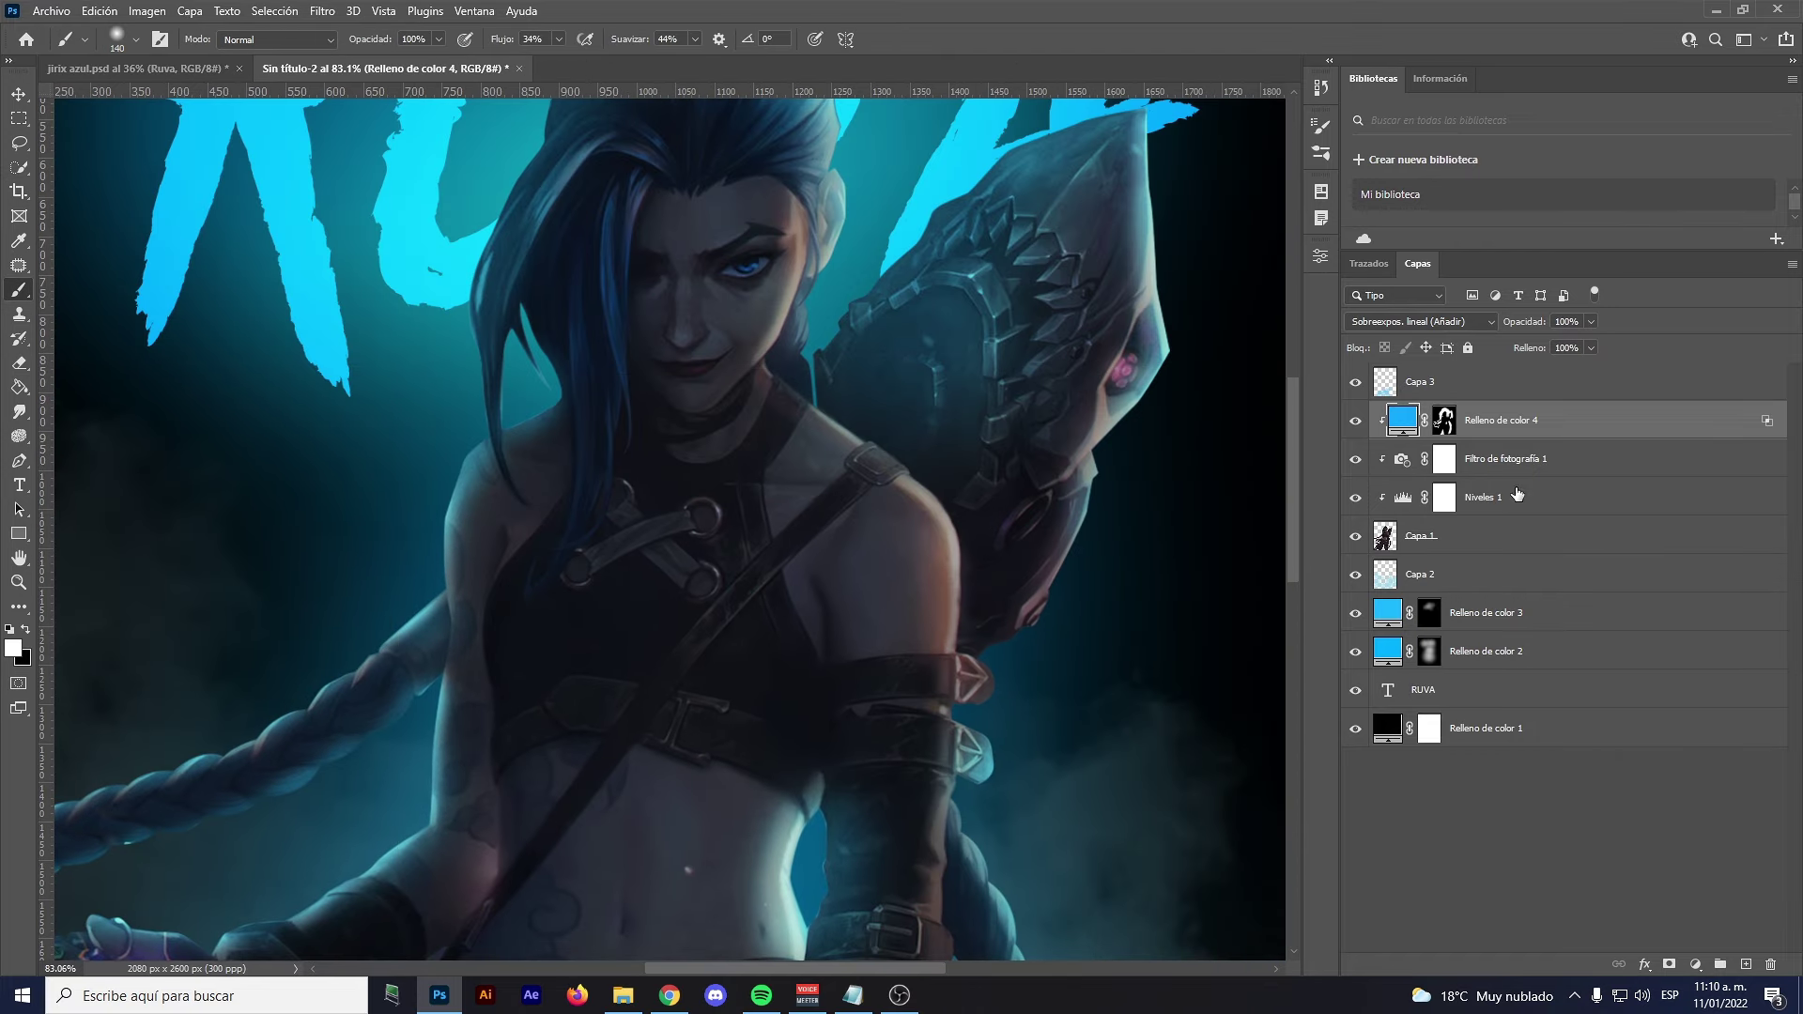
{"action": "scroll", "coordinate": [382, 370], "scroll_direction": "down", "scroll_amount": 3}
{"action": "scroll", "coordinate": [672, 590], "scroll_direction": "up", "scroll_amount": 3}
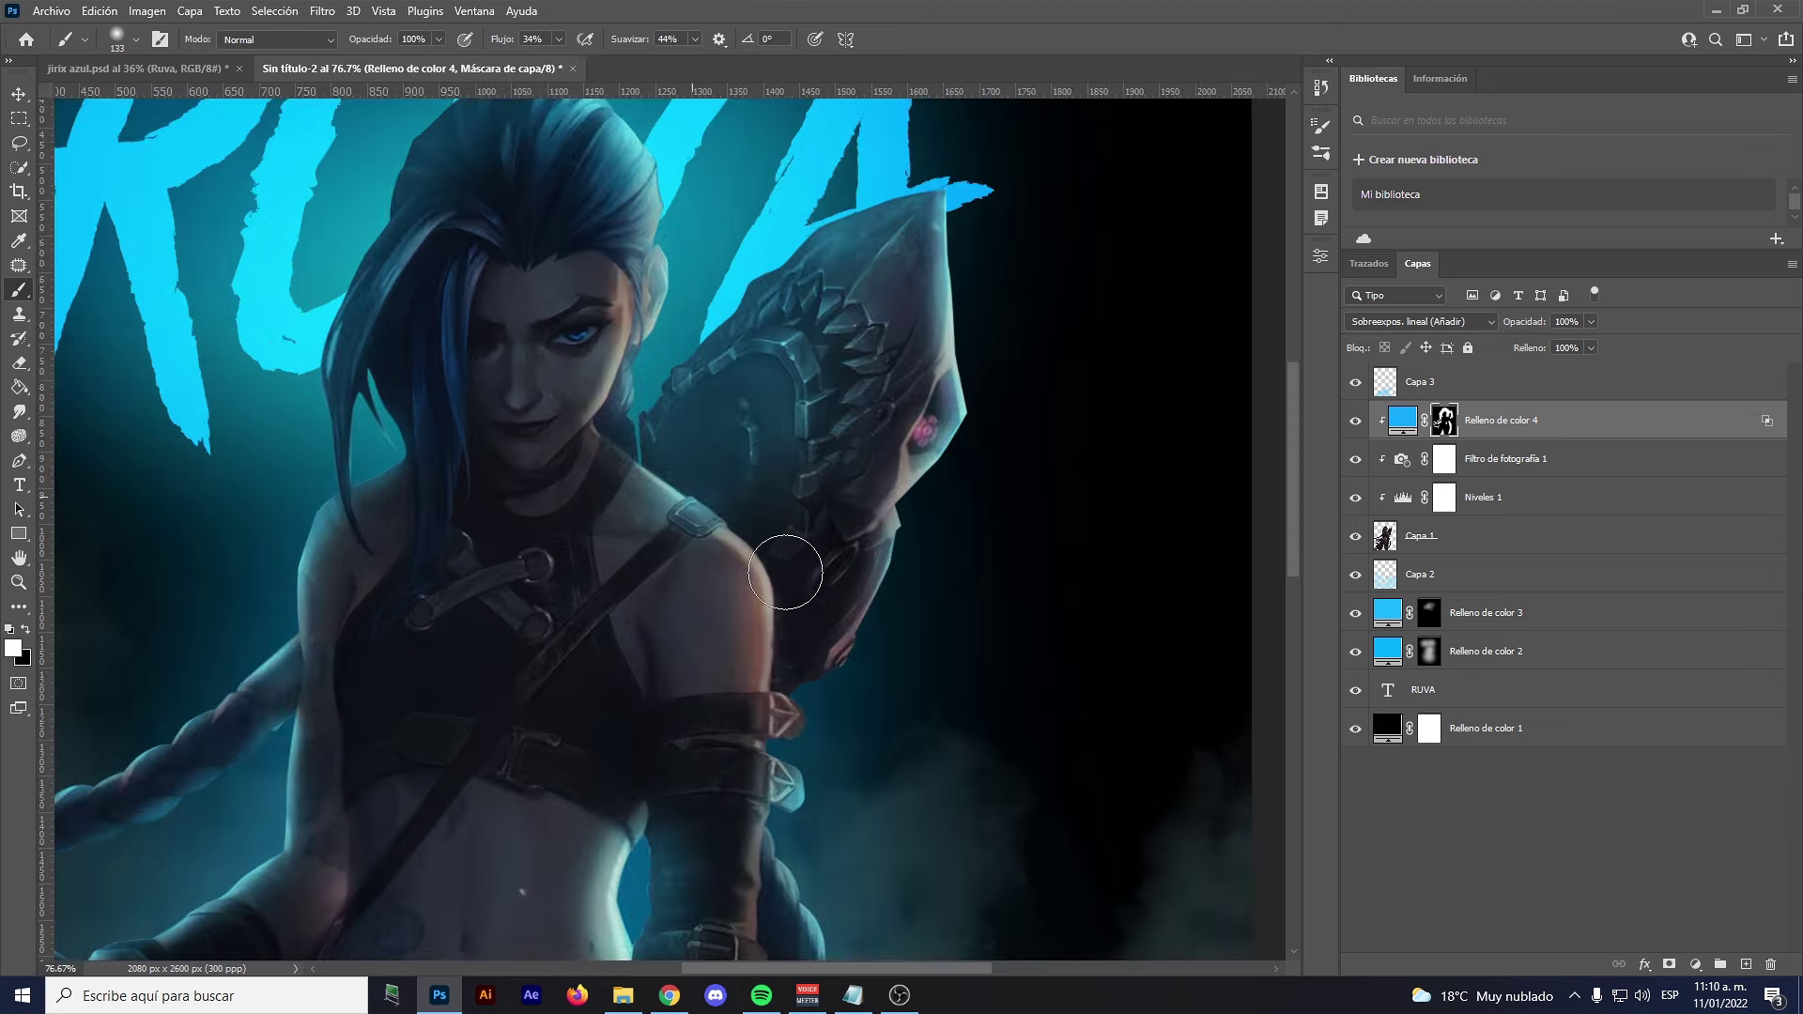
Add rim light along the arm and waist edges, toggling black for corrections
{"action": "key", "text": "x"}
{"action": "scroll", "coordinate": [673, 589], "scroll_direction": "down", "scroll_amount": 3}
{"action": "scroll", "coordinate": [809, 632], "scroll_direction": "up", "scroll_amount": 3}
{"action": "key", "text": "x"}
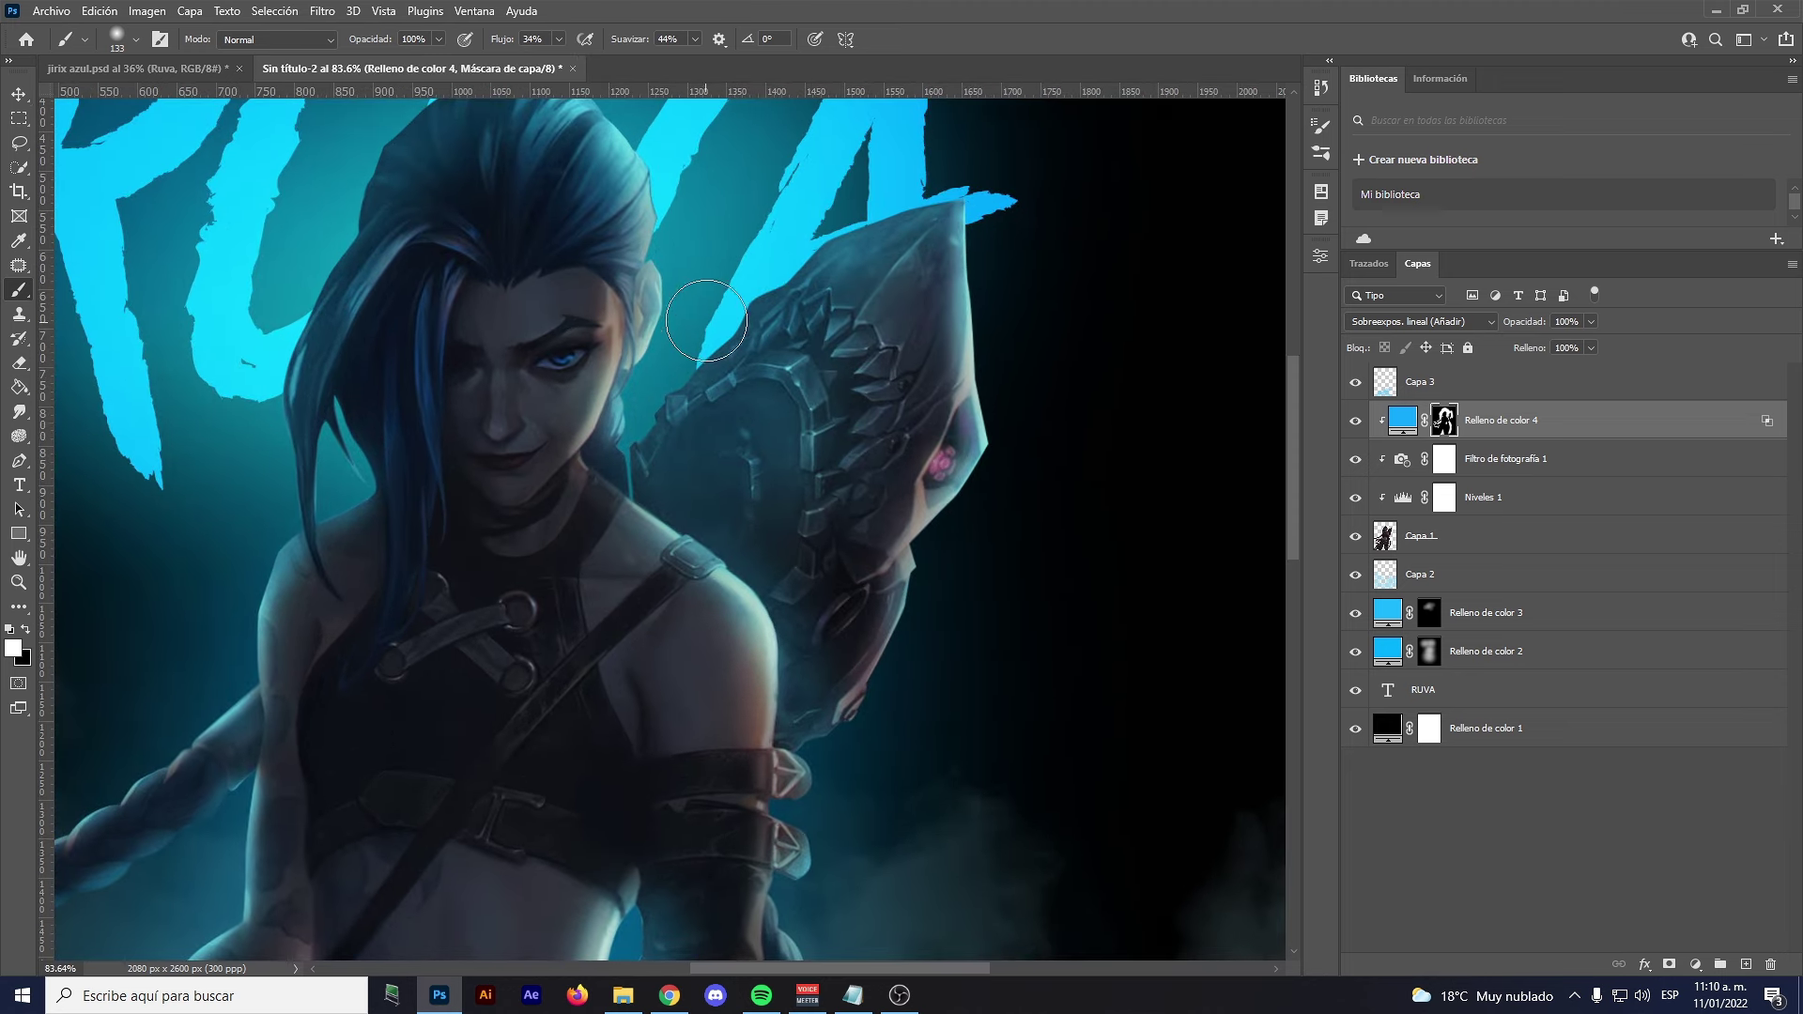
{"action": "scroll", "coordinate": [842, 620], "scroll_direction": "up", "scroll_amount": 1}
{"action": "scroll", "coordinate": [842, 620], "scroll_direction": "down", "scroll_amount": 3}
{"action": "scroll", "coordinate": [657, 375], "scroll_direction": "up", "scroll_amount": 2}
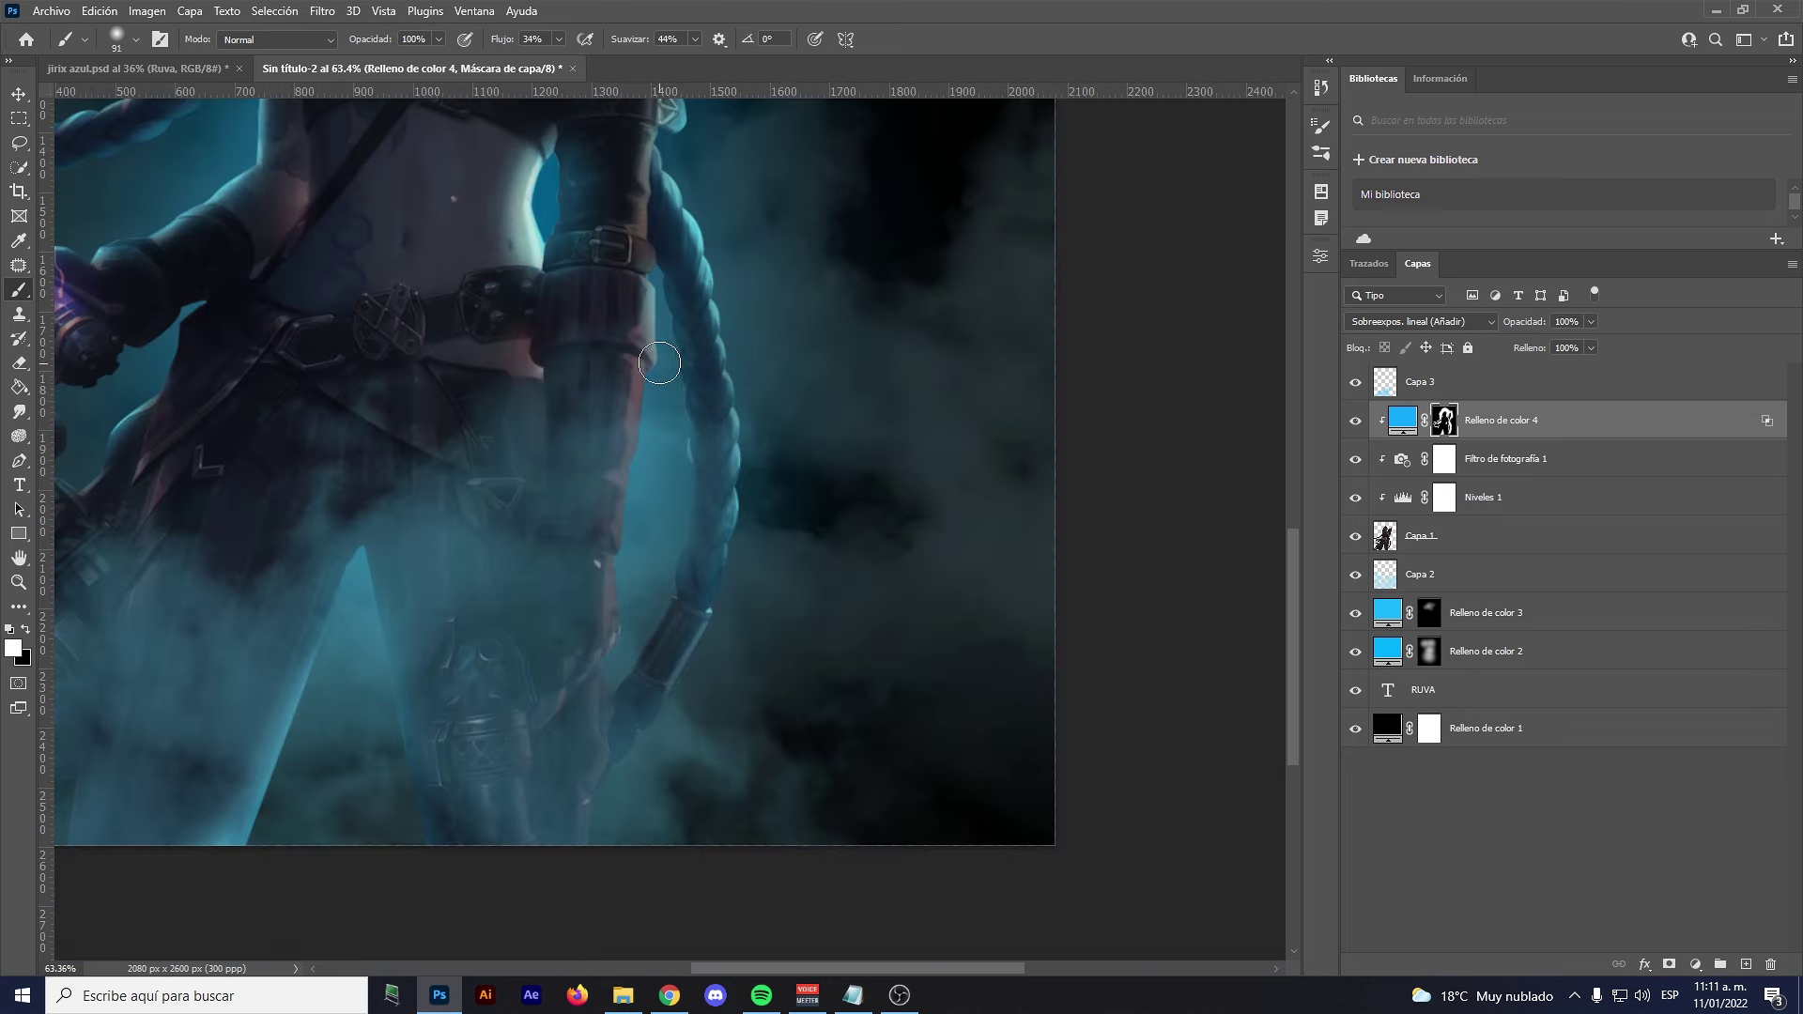
{"action": "scroll", "coordinate": [665, 393], "scroll_direction": "down", "scroll_amount": 1}
{"action": "scroll", "coordinate": [564, 338], "scroll_direction": "down", "scroll_amount": 1}
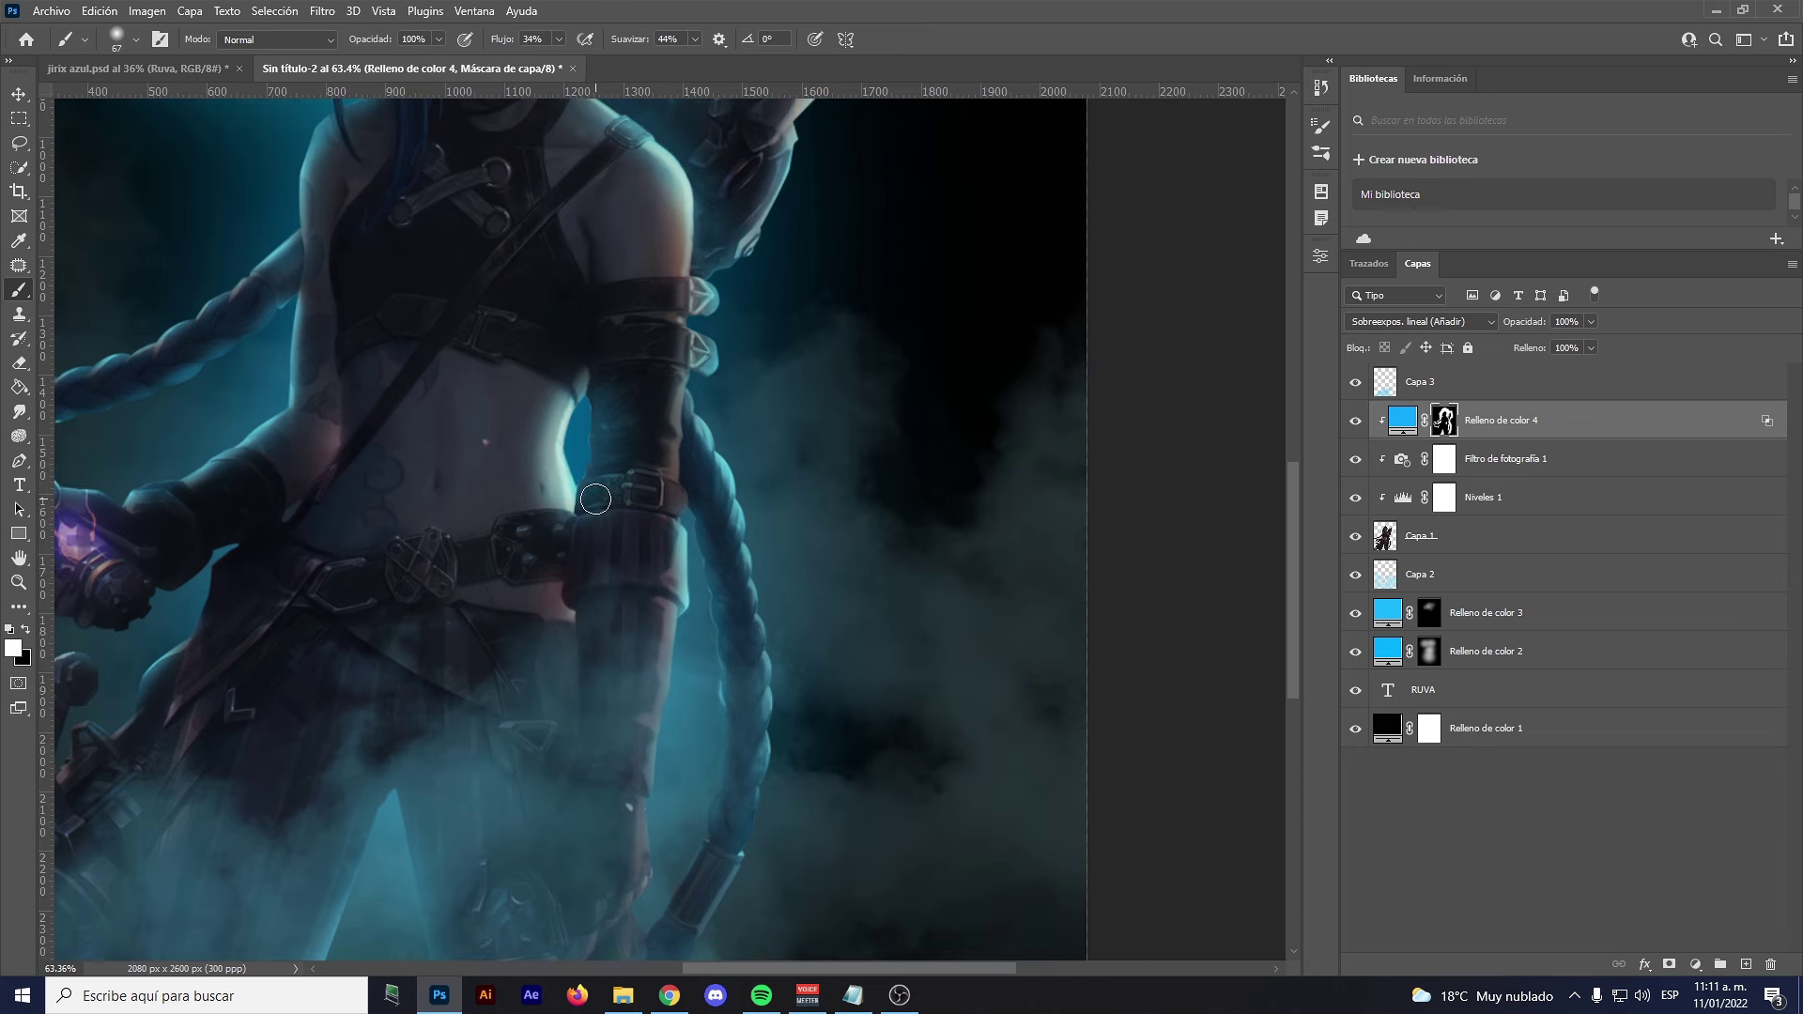
{"action": "scroll", "coordinate": [454, 282], "scroll_direction": "down", "scroll_amount": 1}
{"action": "scroll", "coordinate": [394, 394], "scroll_direction": "up", "scroll_amount": 1}
{"action": "scroll", "coordinate": [310, 563], "scroll_direction": "down", "scroll_amount": 1}
{"action": "scroll", "coordinate": [222, 729], "scroll_direction": "down", "scroll_amount": 2}
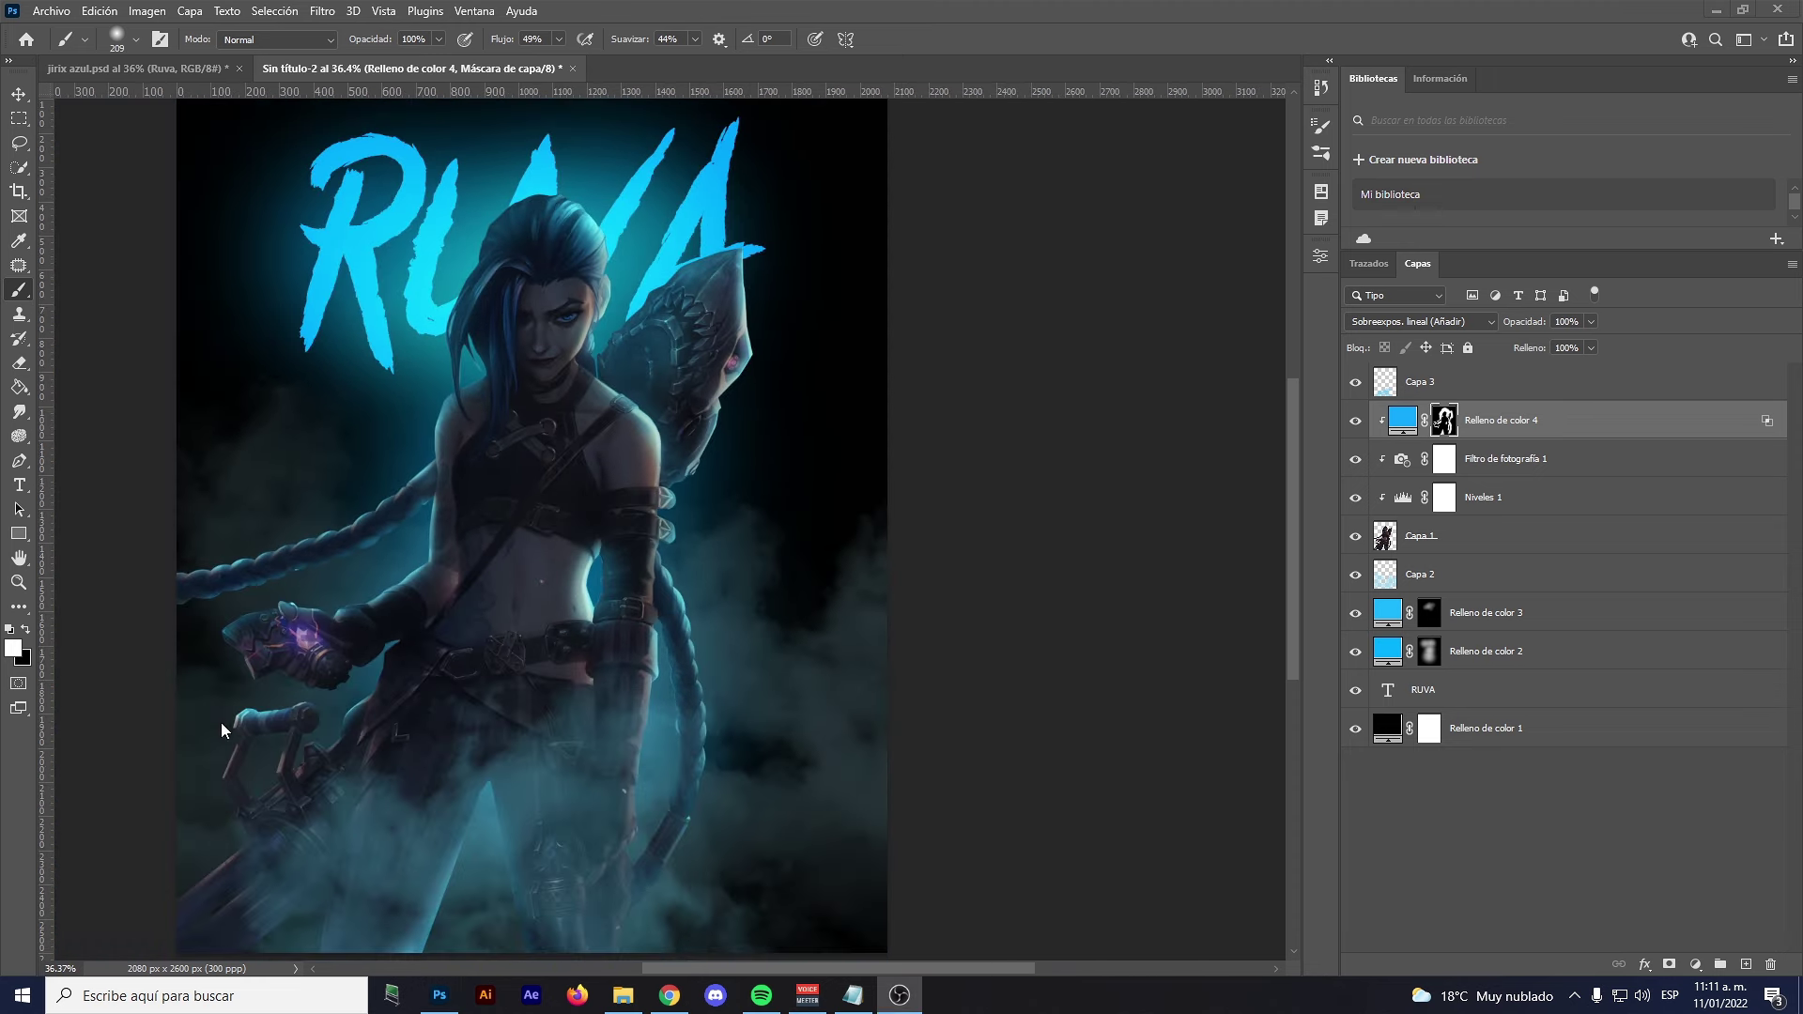
{"action": "scroll", "coordinate": [495, 491], "scroll_direction": "up", "scroll_amount": 3}
{"action": "mouse_move", "coordinate": [495, 491]}
{"action": "left_mouse_down"}
{"action": "mouse_move", "coordinate": [470, 362]}
{"action": "mouse_move", "coordinate": [502, 297]}
{"action": "mouse_move", "coordinate": [519, 454]}
{"action": "left_mouse_up"}
{"action": "scroll", "coordinate": [501, 296], "scroll_direction": "down", "scroll_amount": 2}
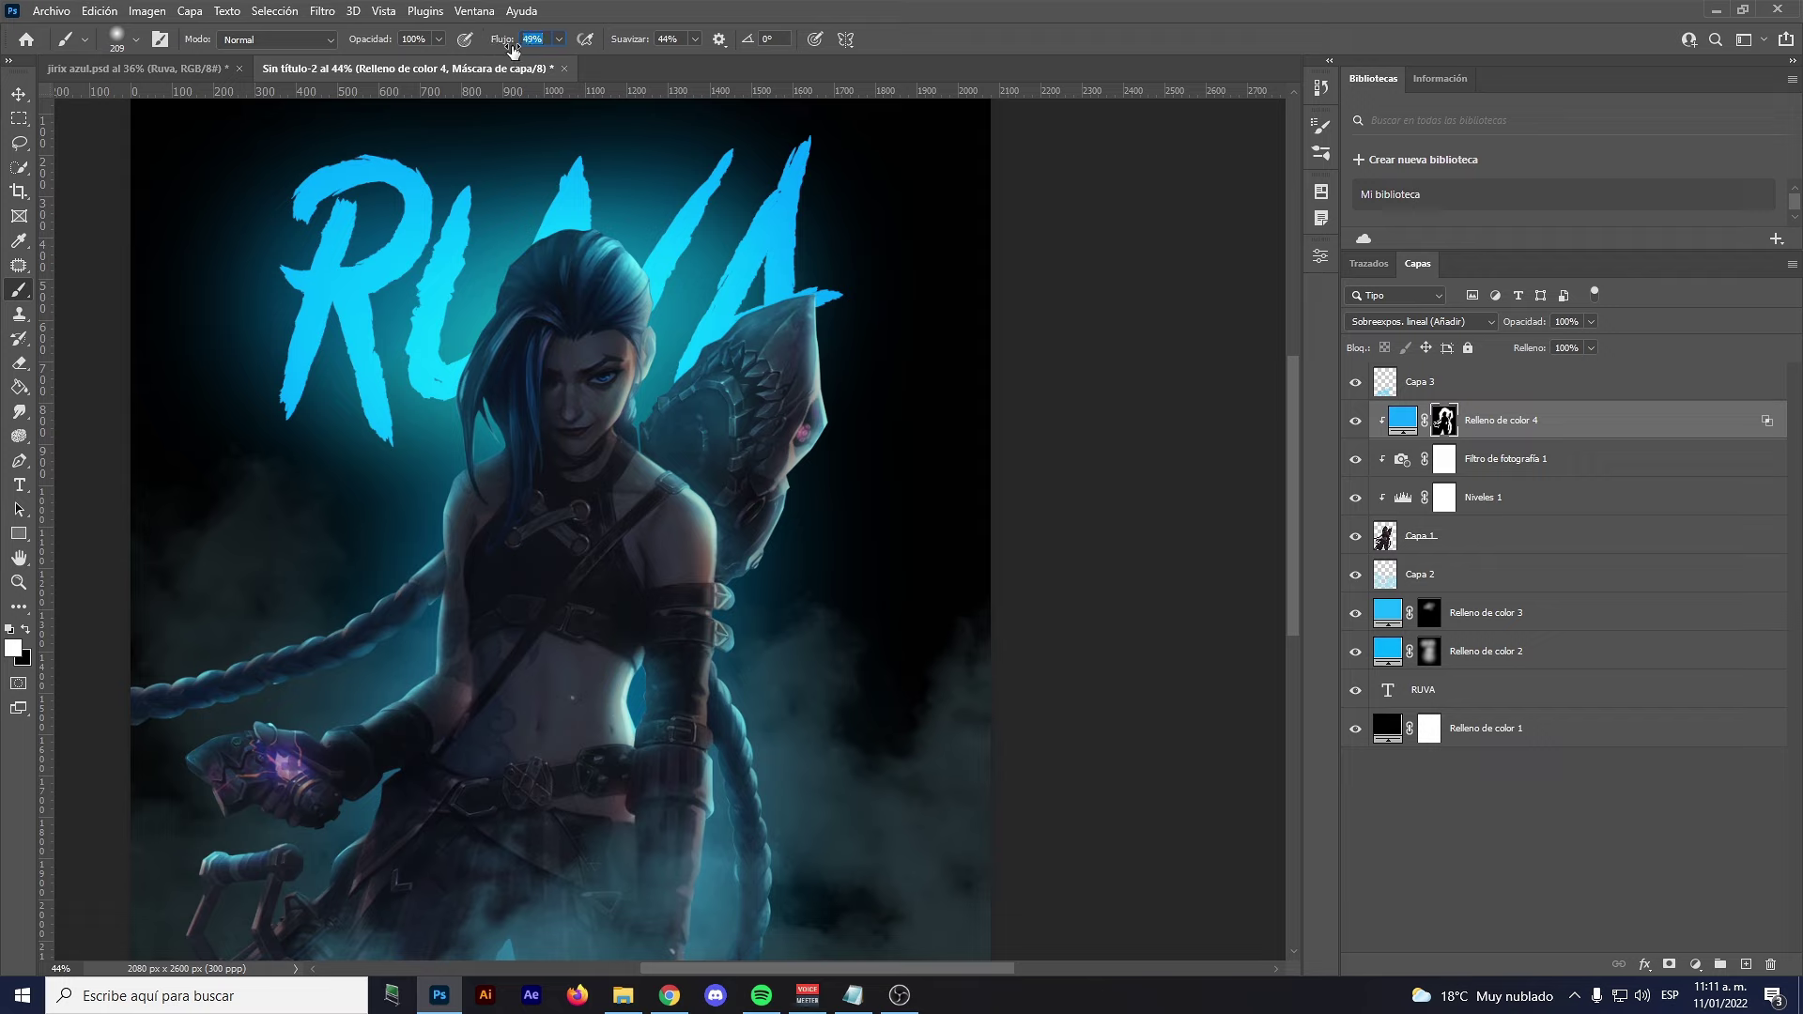
Paint blue rim light along the armor tip and where the hair meets the A
{"action": "scroll", "coordinate": [456, 354], "scroll_direction": "up", "scroll_amount": 3}
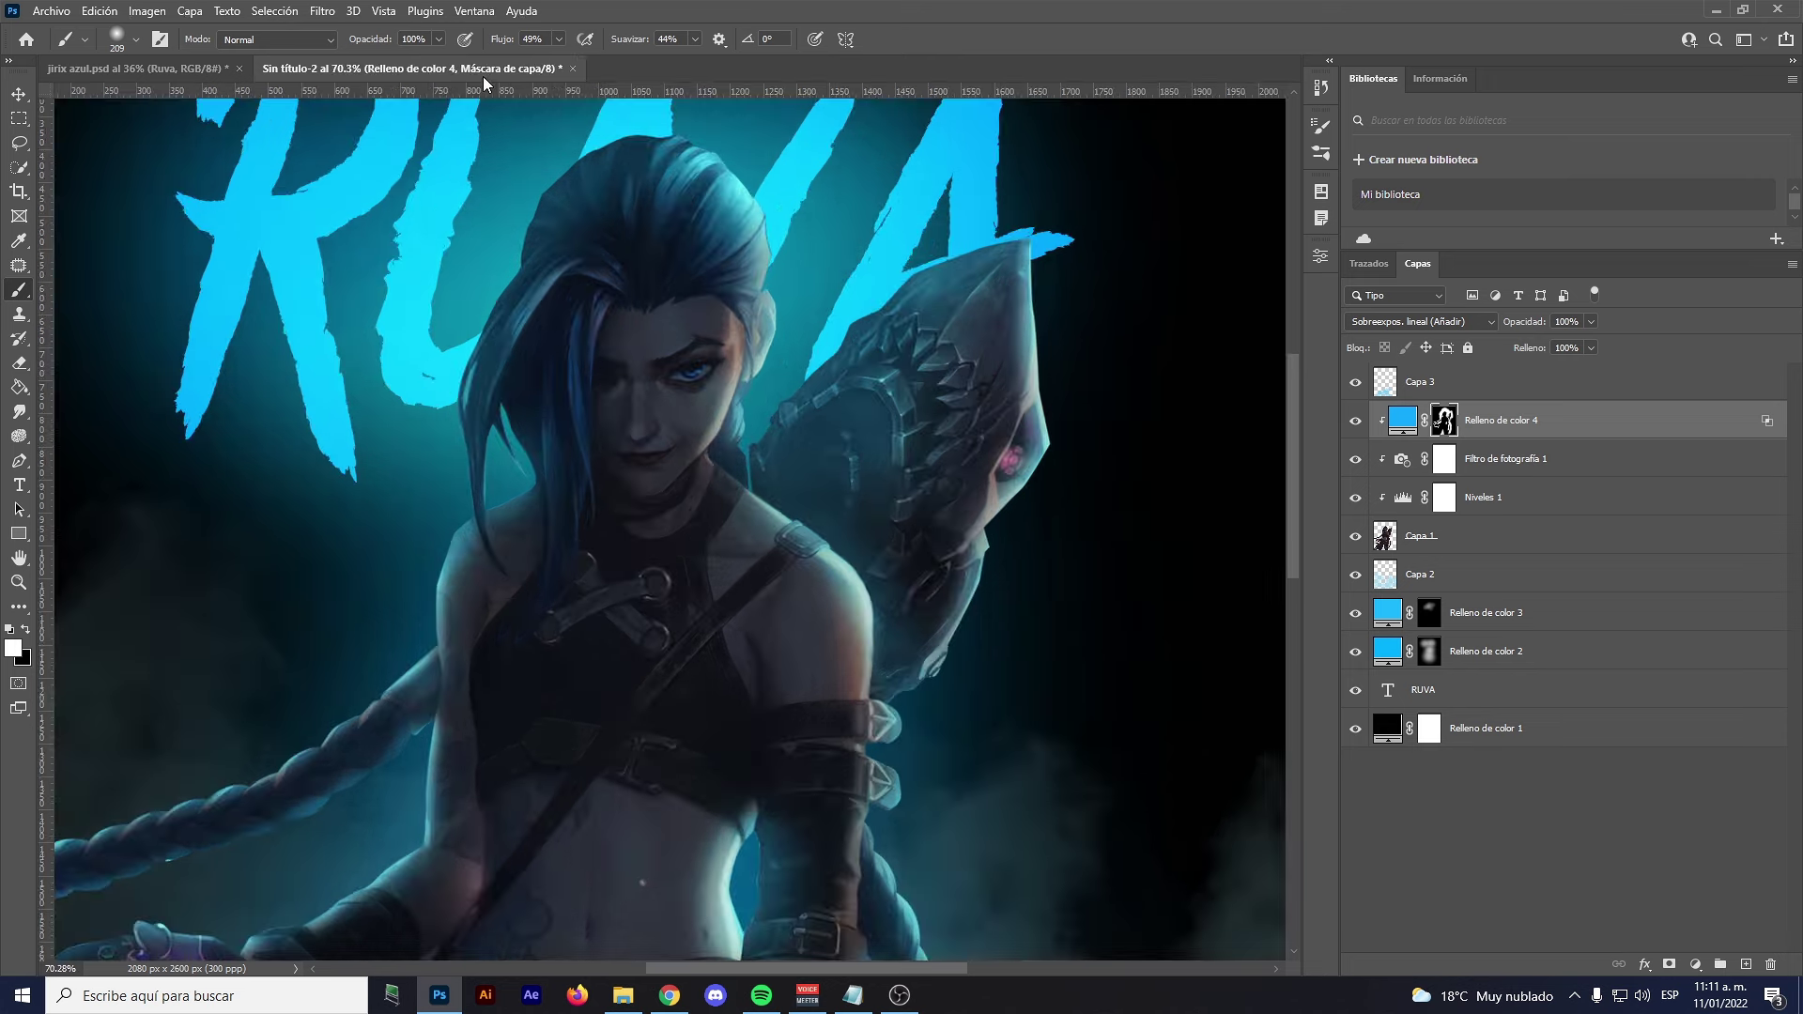
{"action": "scroll", "coordinate": [531, 157], "scroll_direction": "down", "scroll_amount": 1}
{"action": "scroll", "coordinate": [632, 290], "scroll_direction": "down", "scroll_amount": 1}
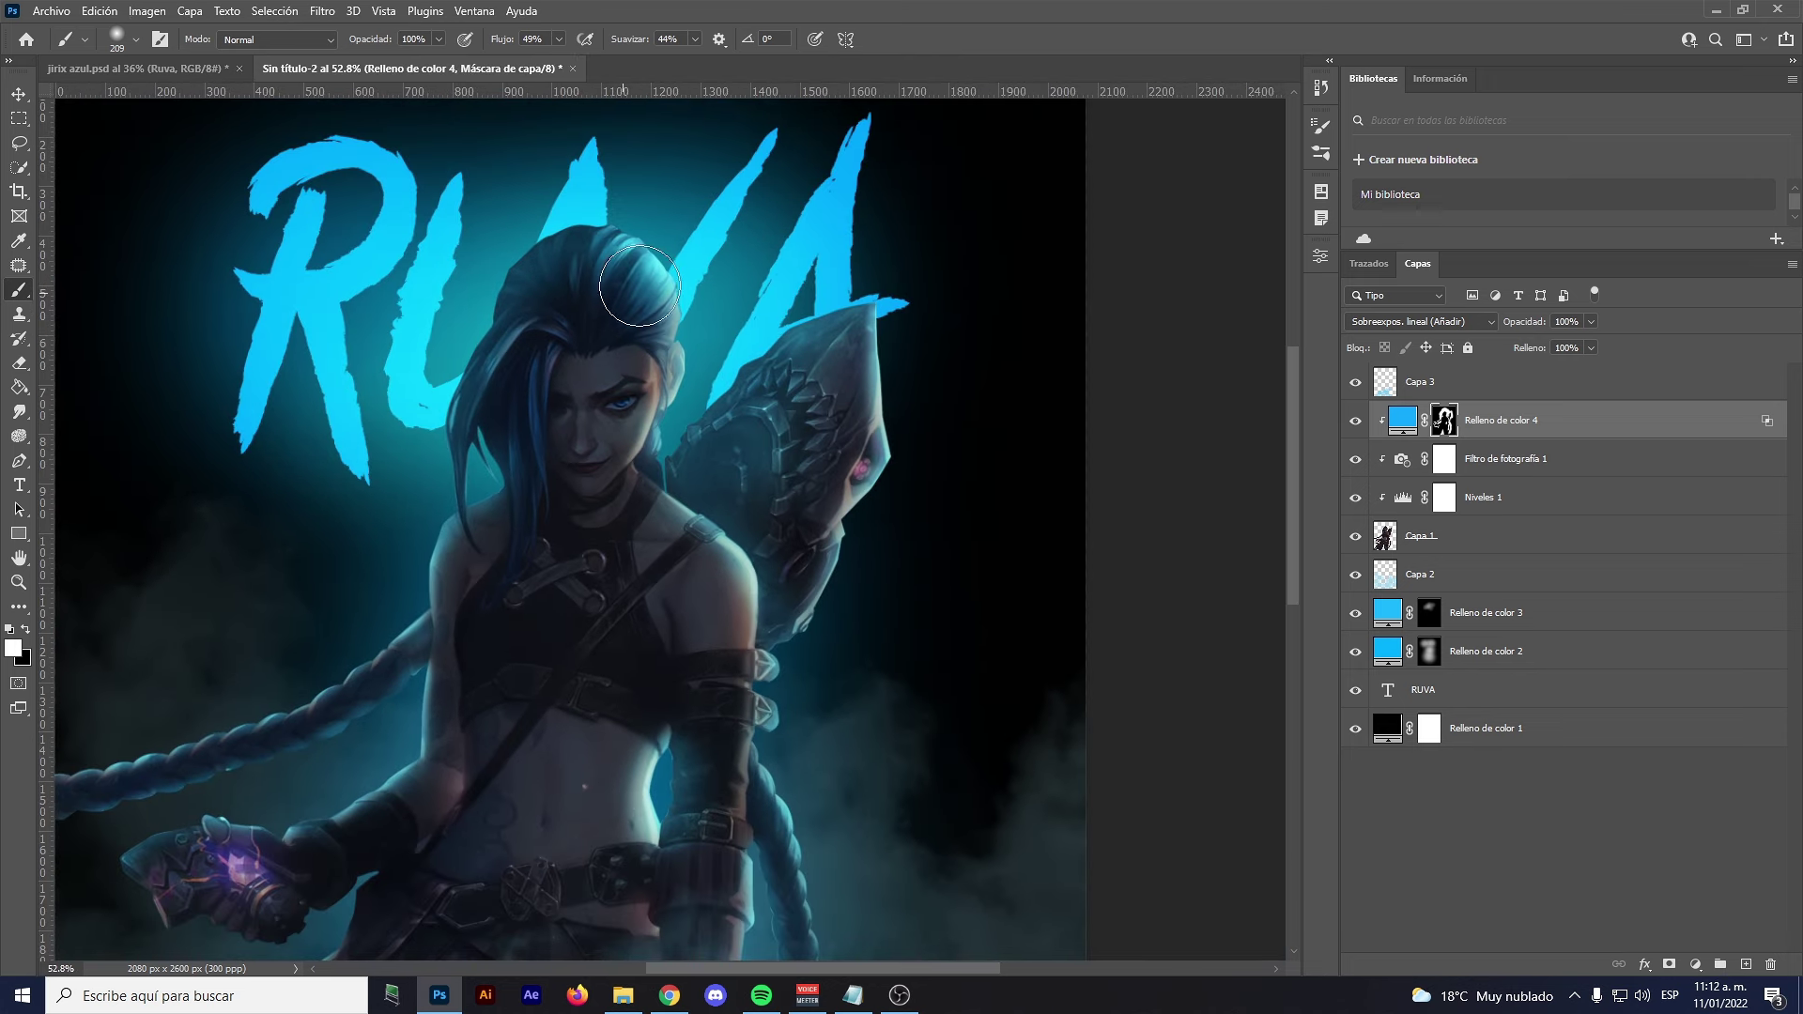
{"action": "scroll", "coordinate": [516, 177], "scroll_direction": "up", "scroll_amount": 1}
{"action": "scroll", "coordinate": [470, 263], "scroll_direction": "up", "scroll_amount": 2}
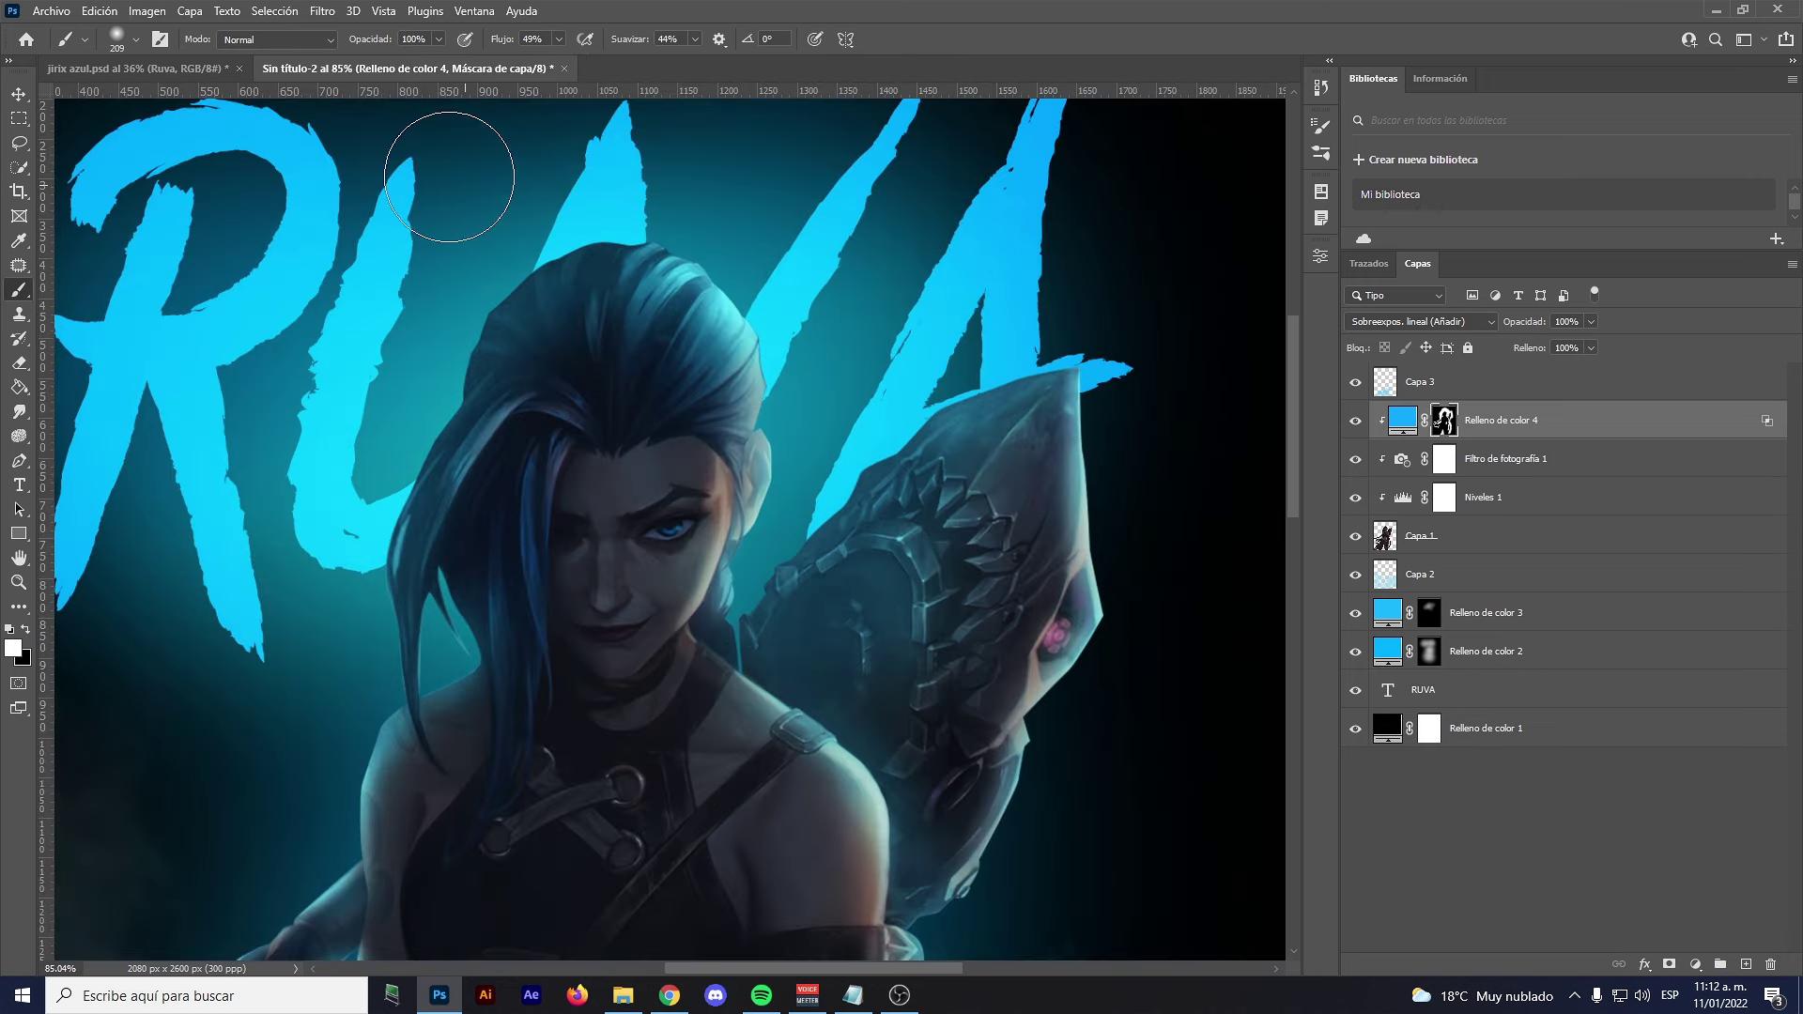
{"action": "left_click_drag", "start_coordinate": [879, 439], "coordinate": [751, 412]}
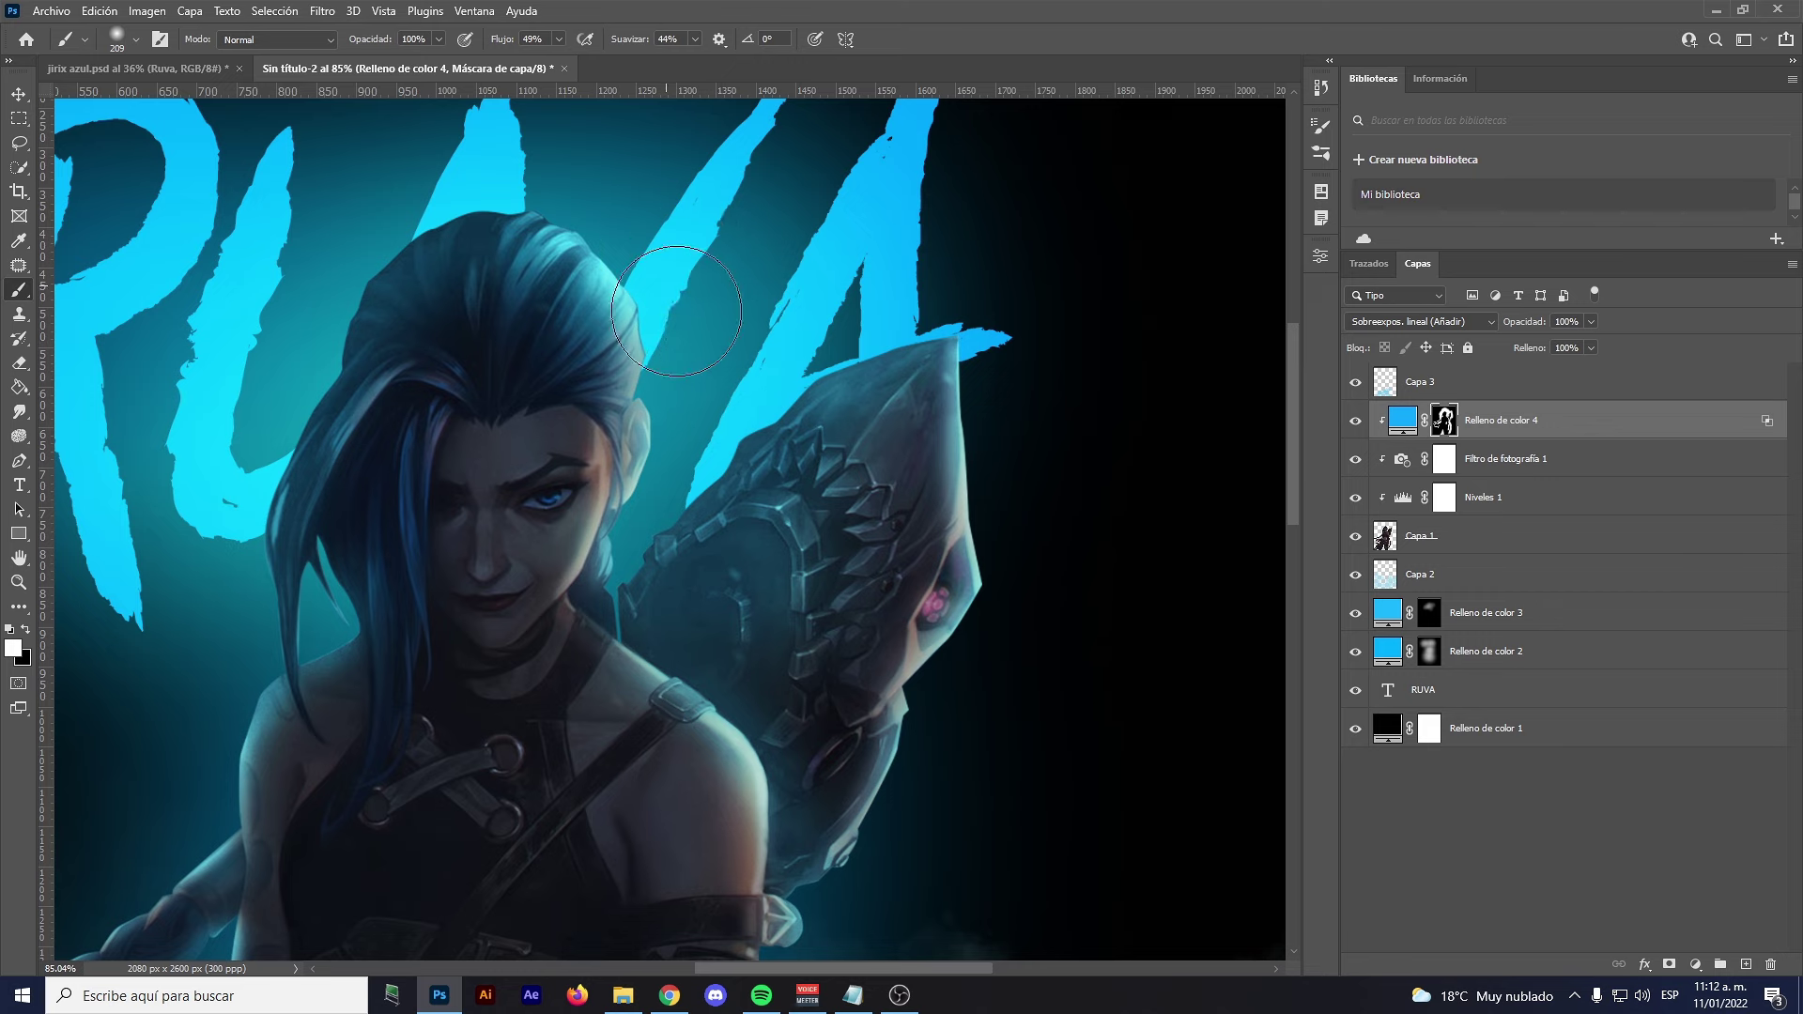
{"action": "left_click_drag", "start_coordinate": [869, 427], "coordinate": [890, 374]}
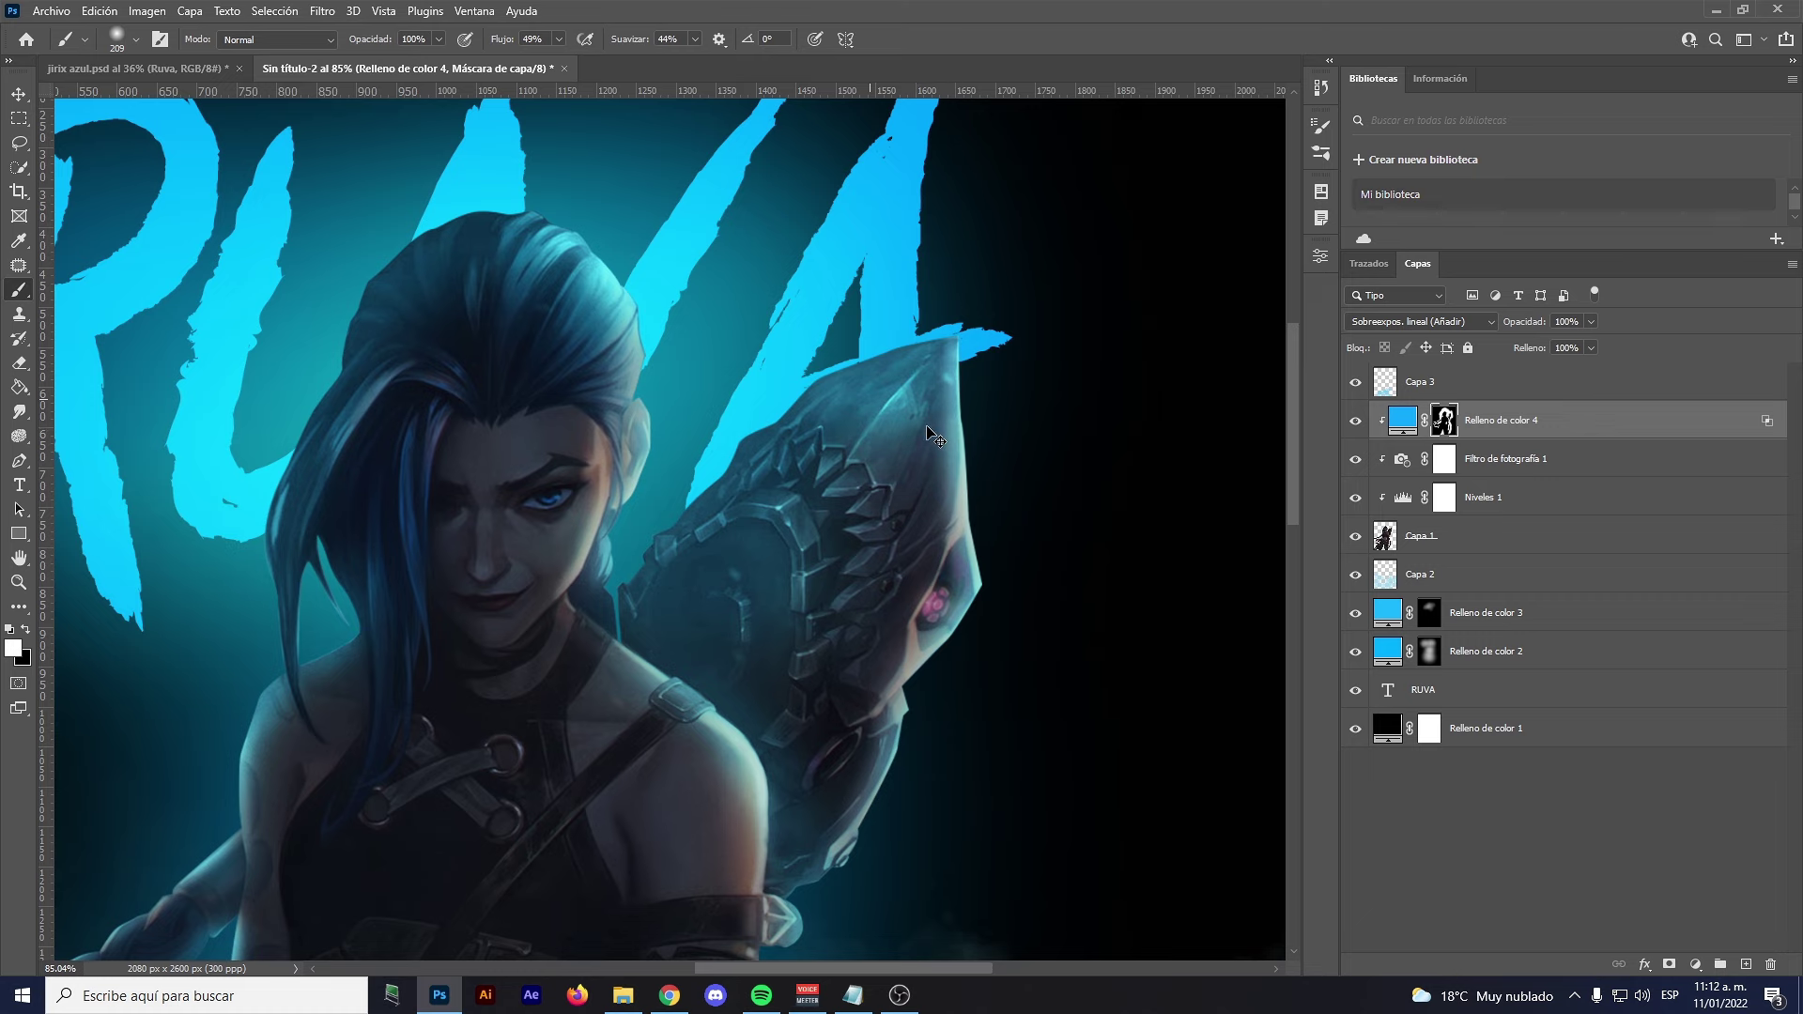
{"action": "scroll", "coordinate": [850, 432], "scroll_direction": "down", "scroll_amount": 3}
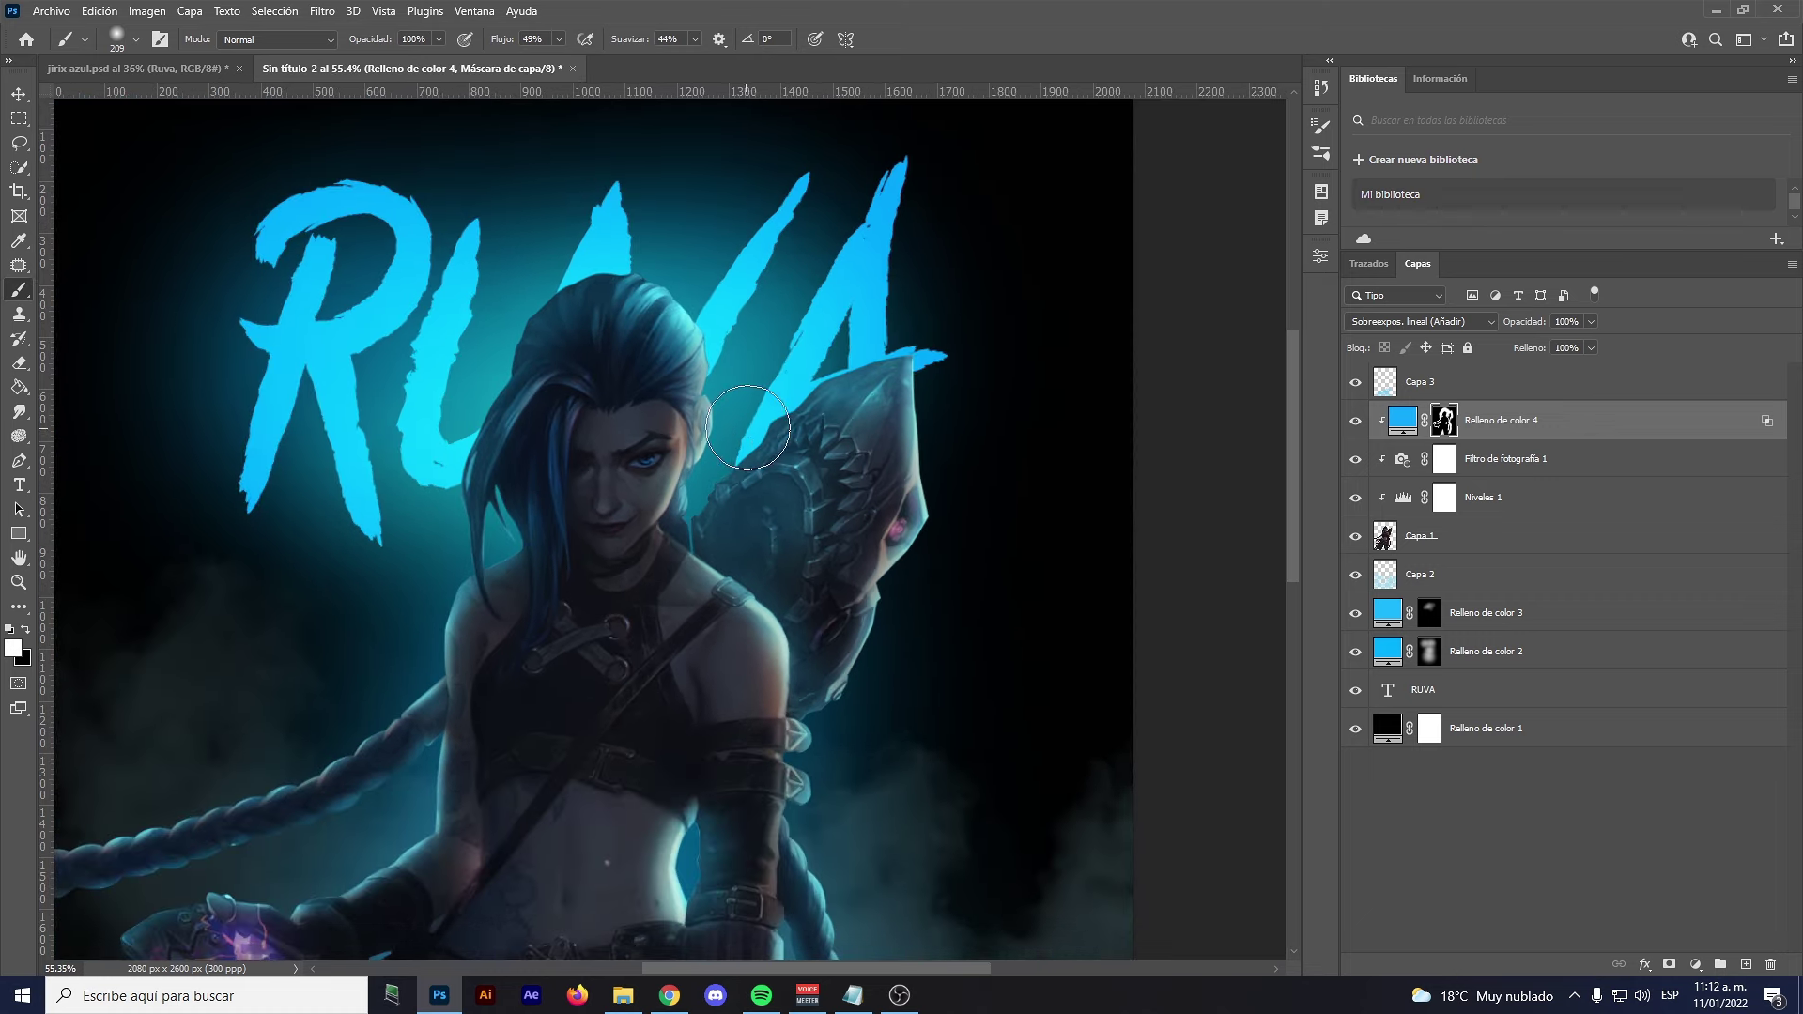
{"action": "left_click_drag", "start_coordinate": [780, 418], "coordinate": [855, 364]}
Raise the brush flow to 60% and review the rim light across the artwork
{"action": "left_click_drag", "start_coordinate": [485, 39], "coordinate": [512, 45]}
{"action": "scroll", "coordinate": [766, 272], "scroll_direction": "down", "scroll_amount": 2, "text": "alt"}
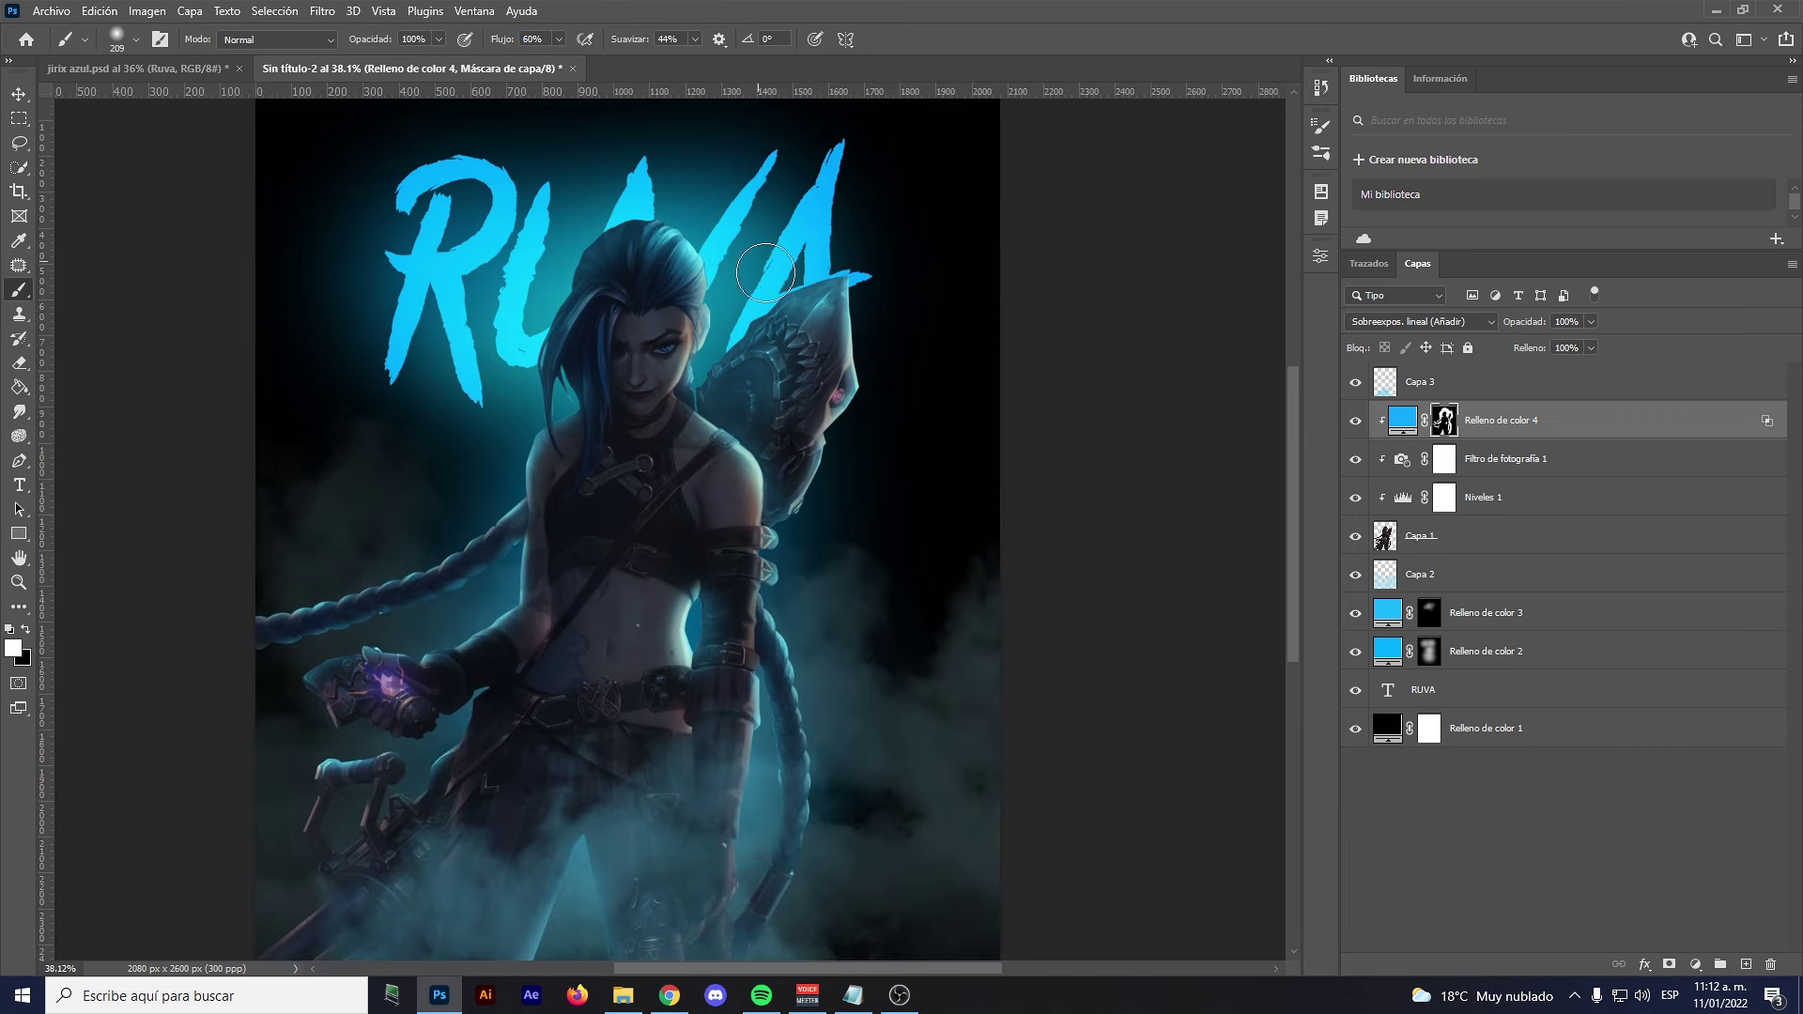
{"action": "scroll", "coordinate": [766, 273], "scroll_direction": "up", "scroll_amount": 2, "text": "alt"}
{"action": "mouse_move", "coordinate": [693, 507]}
{"action": "left_mouse_down"}
{"action": "mouse_move", "coordinate": [589, 456]}
{"action": "mouse_move", "coordinate": [576, 375]}
{"action": "left_mouse_up"}
{"action": "scroll", "coordinate": [563, 354], "scroll_direction": "down", "scroll_amount": 1, "text": "alt"}
{"action": "scroll", "coordinate": [531, 403], "scroll_direction": "down", "scroll_amount": 1, "text": "alt"}
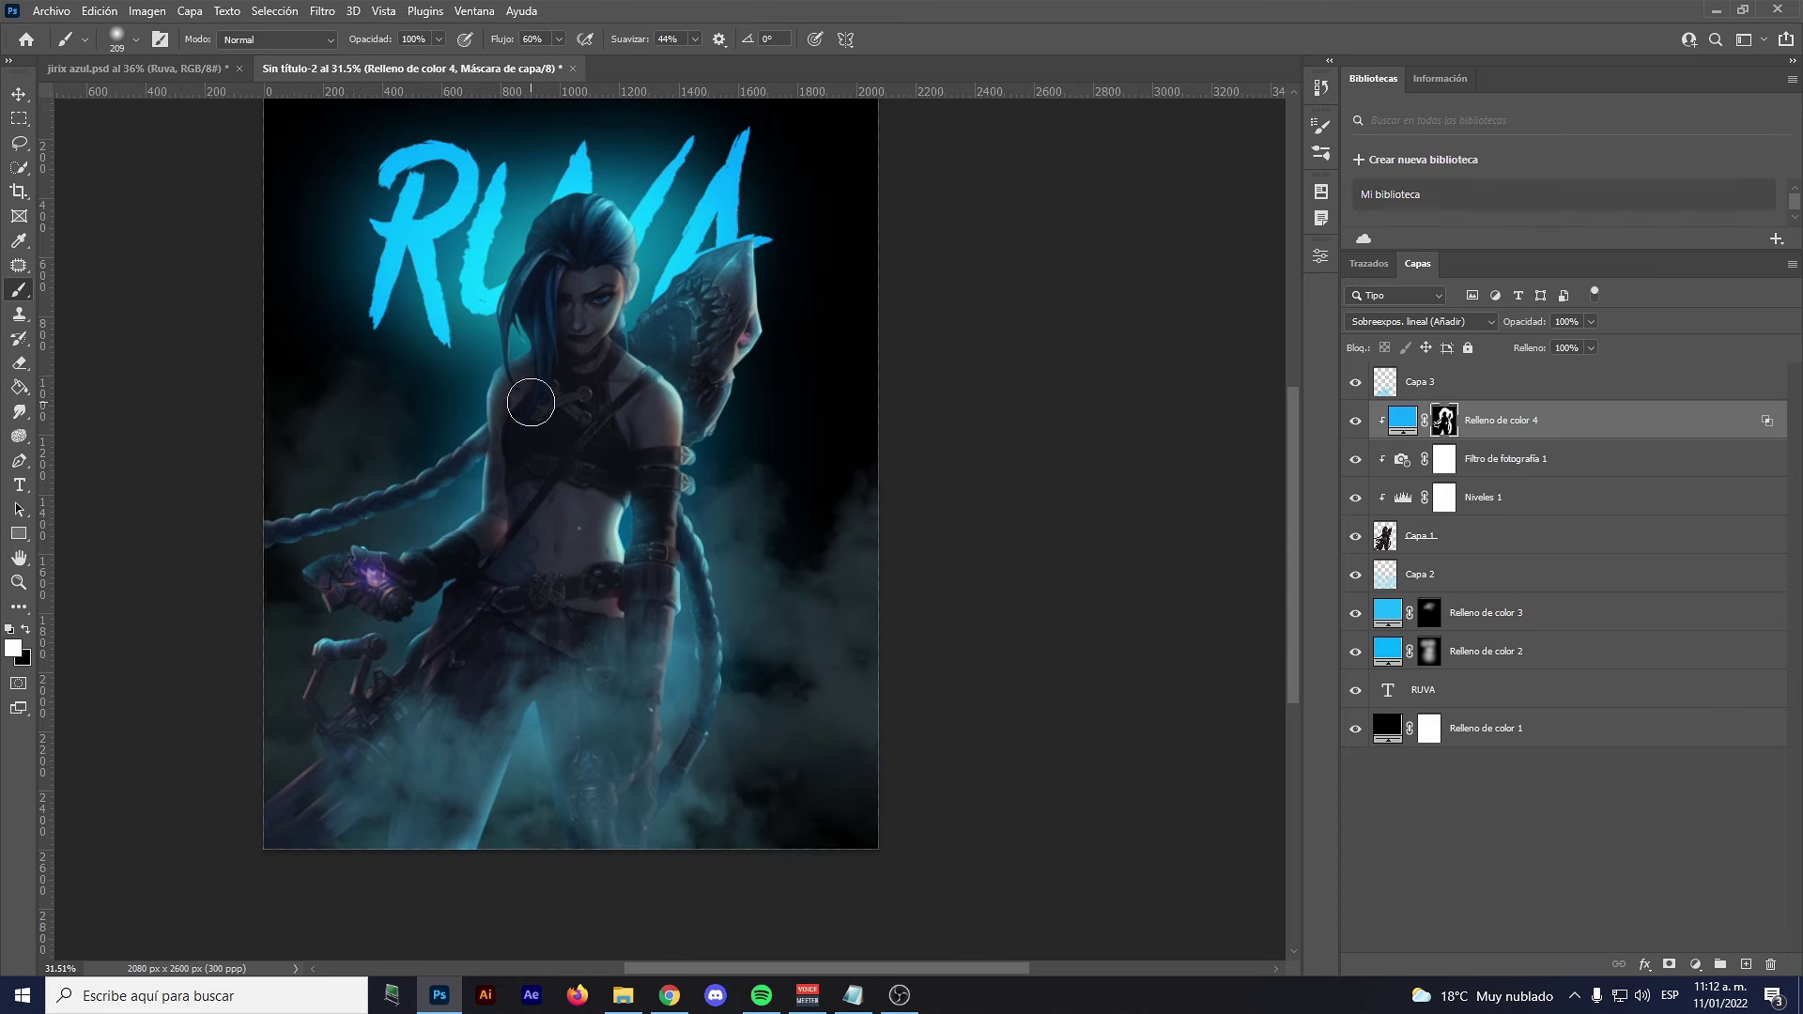
{"action": "left_click_drag", "start_coordinate": [442, 218], "coordinate": [473, 231]}
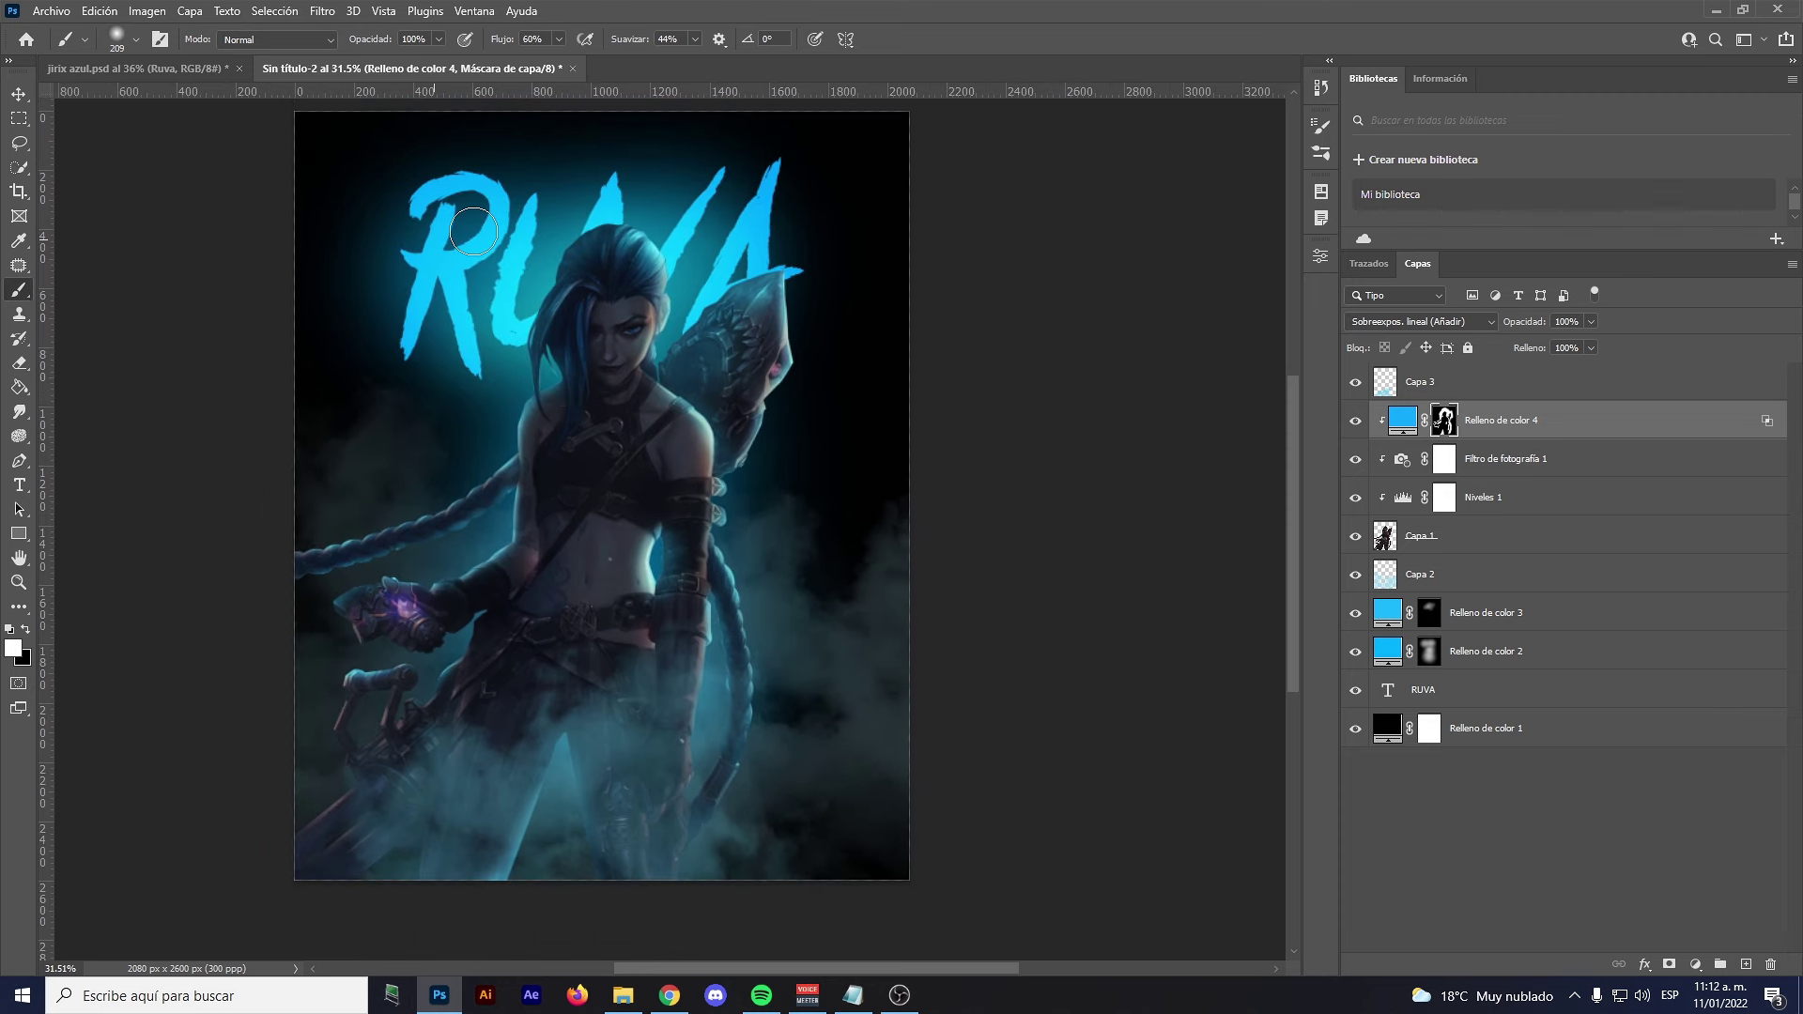
{"action": "scroll", "coordinate": [473, 231], "scroll_direction": "up", "scroll_amount": 2, "text": "alt"}
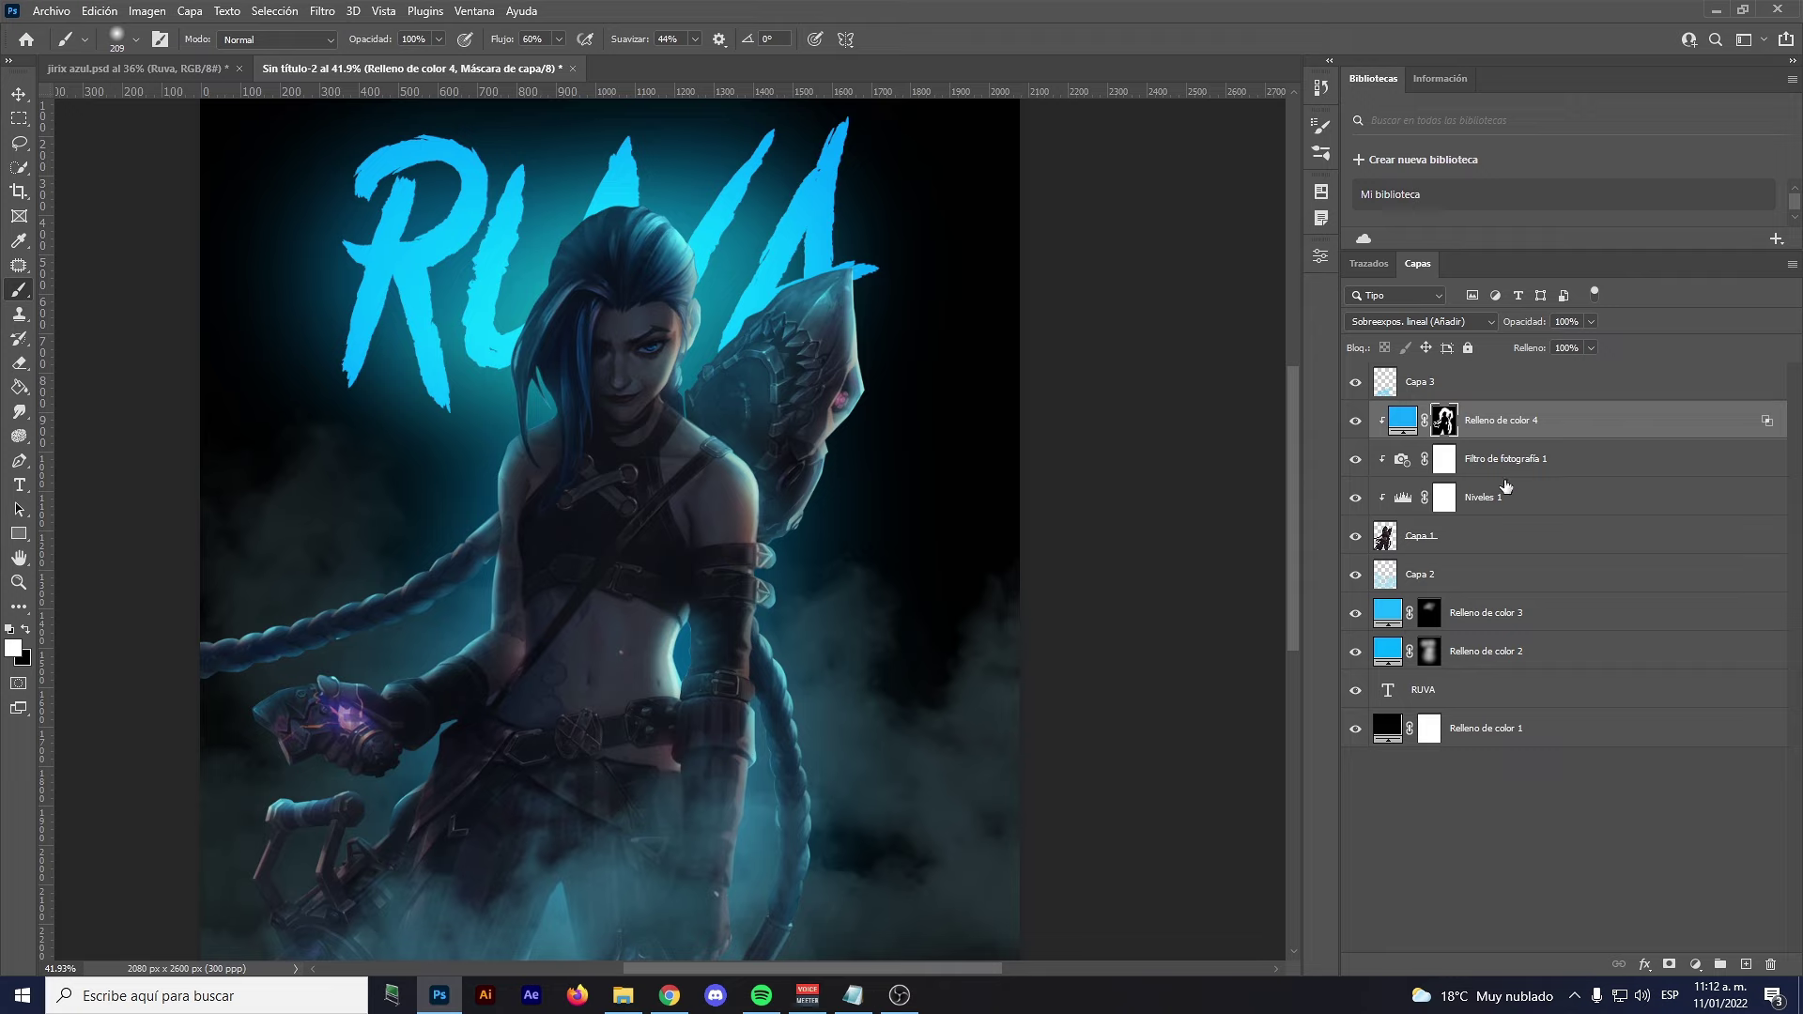
Try a clipped Curves adjustment with a steeper curve, then delete it
{"action": "left_click", "coordinate": [1696, 967]}
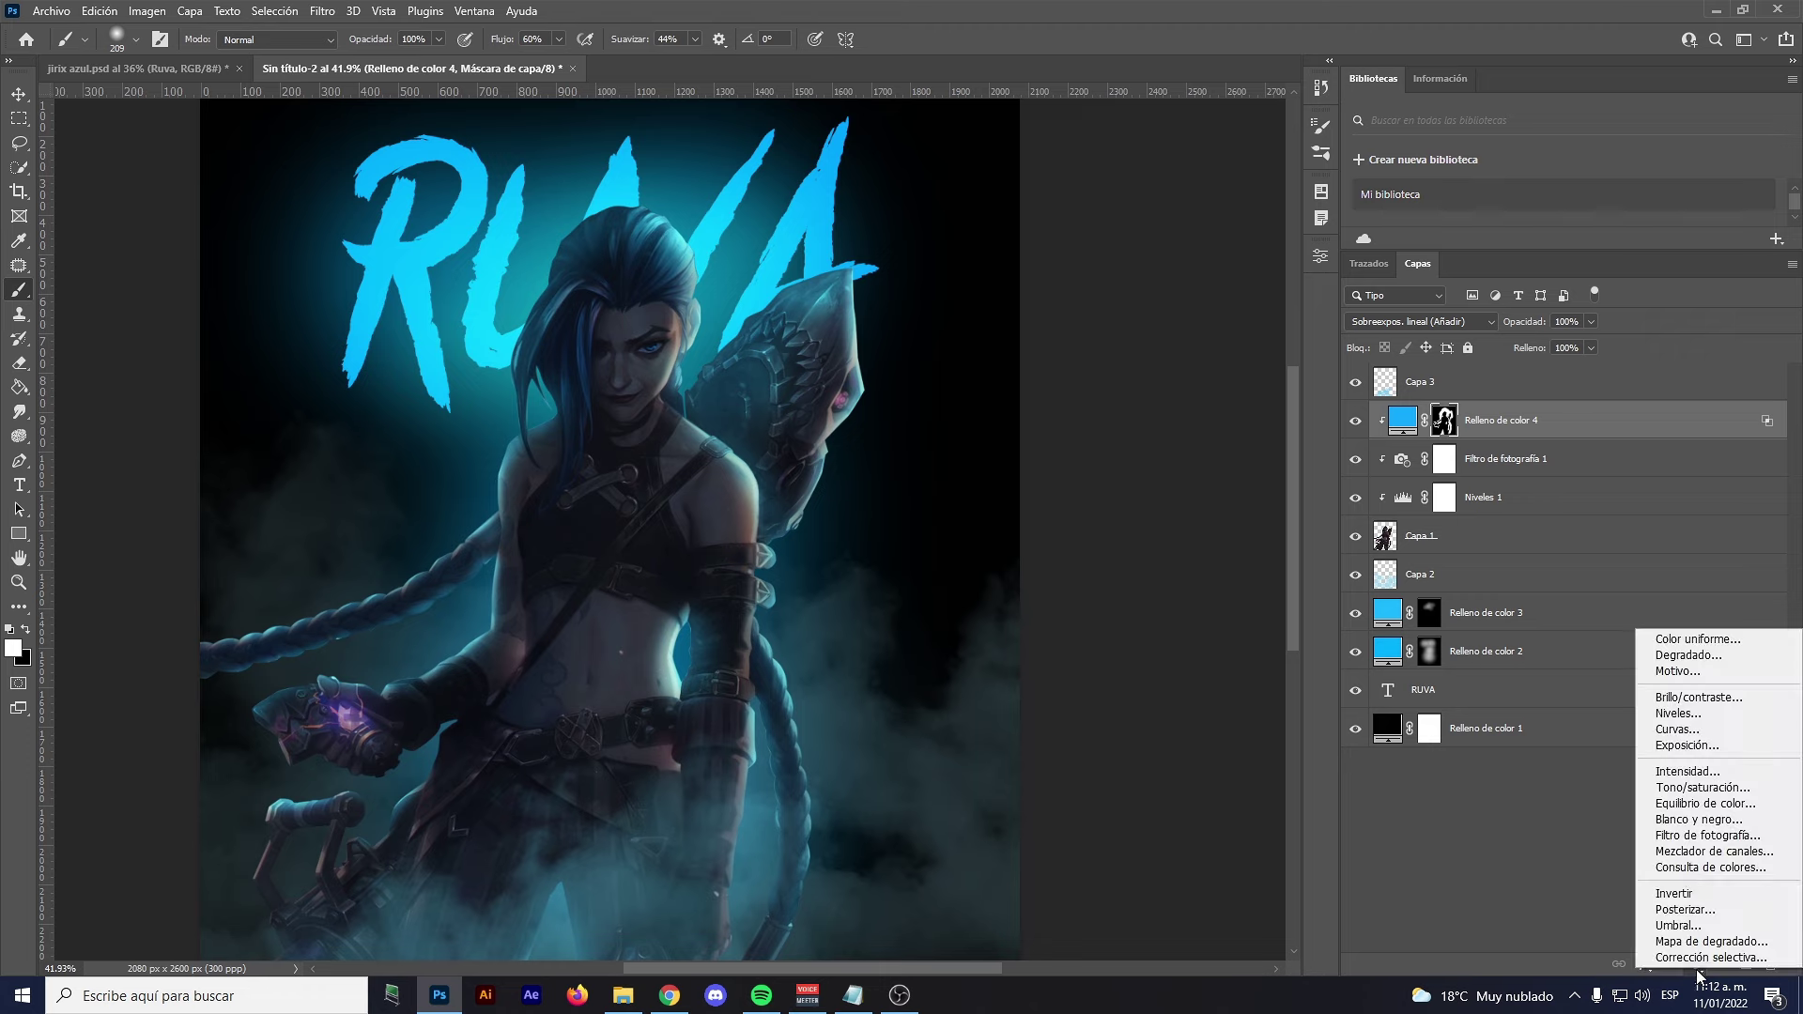
{"action": "left_click", "coordinate": [1695, 731]}
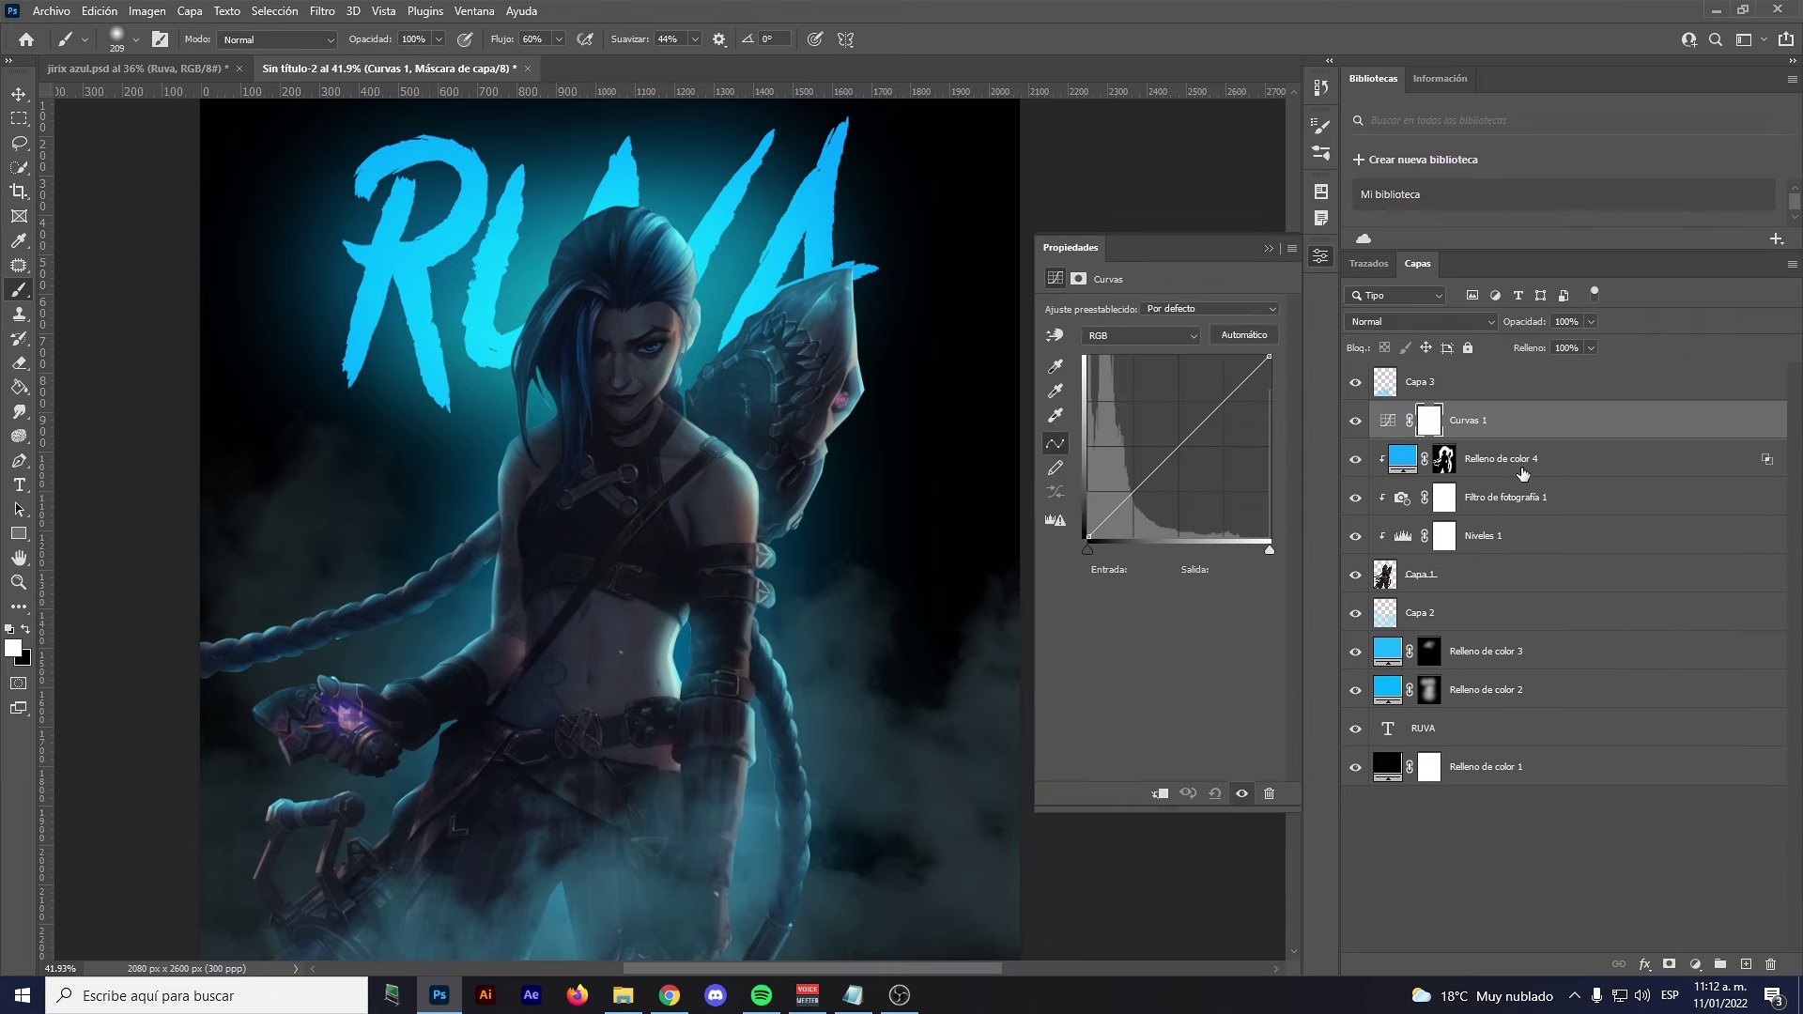
{"action": "right_click", "coordinate": [1510, 420]}
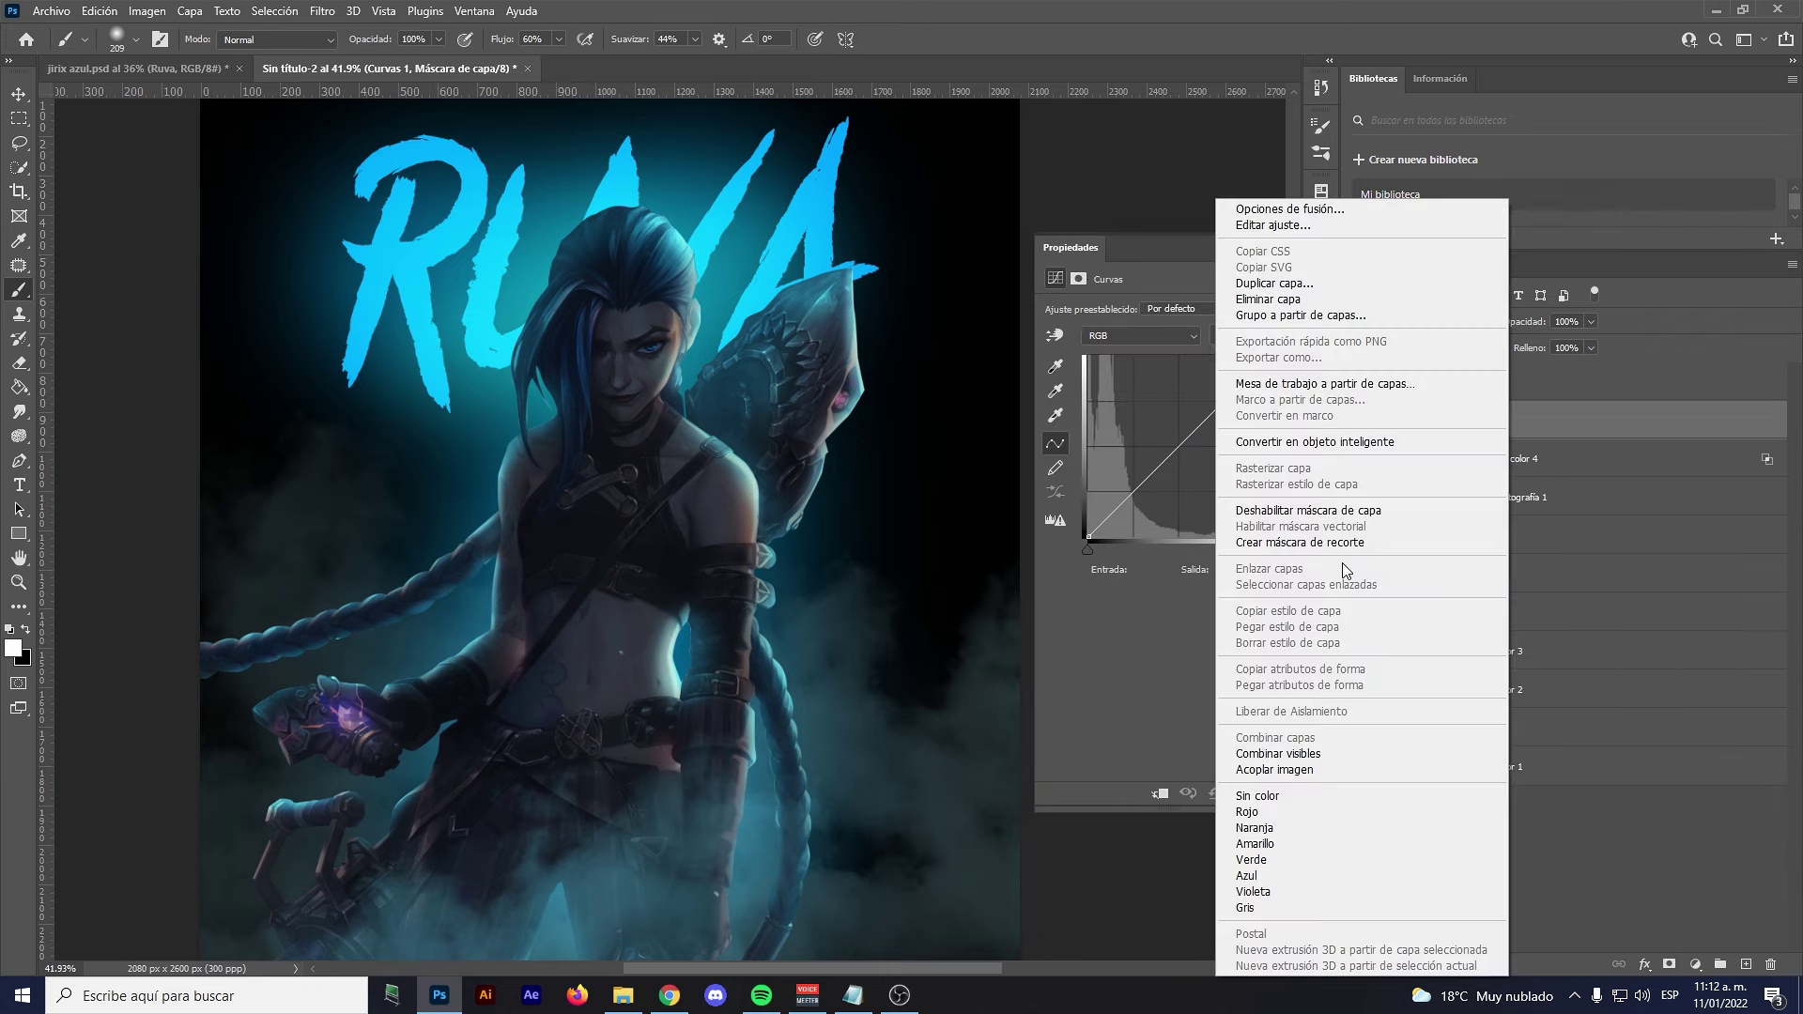
{"action": "left_click", "coordinate": [1317, 543]}
{"action": "mouse_move", "coordinate": [1175, 450]}
{"action": "left_mouse_down"}
{"action": "mouse_move", "coordinate": [1137, 408]}
{"action": "mouse_move", "coordinate": [1118, 414]}
{"action": "left_mouse_up"}
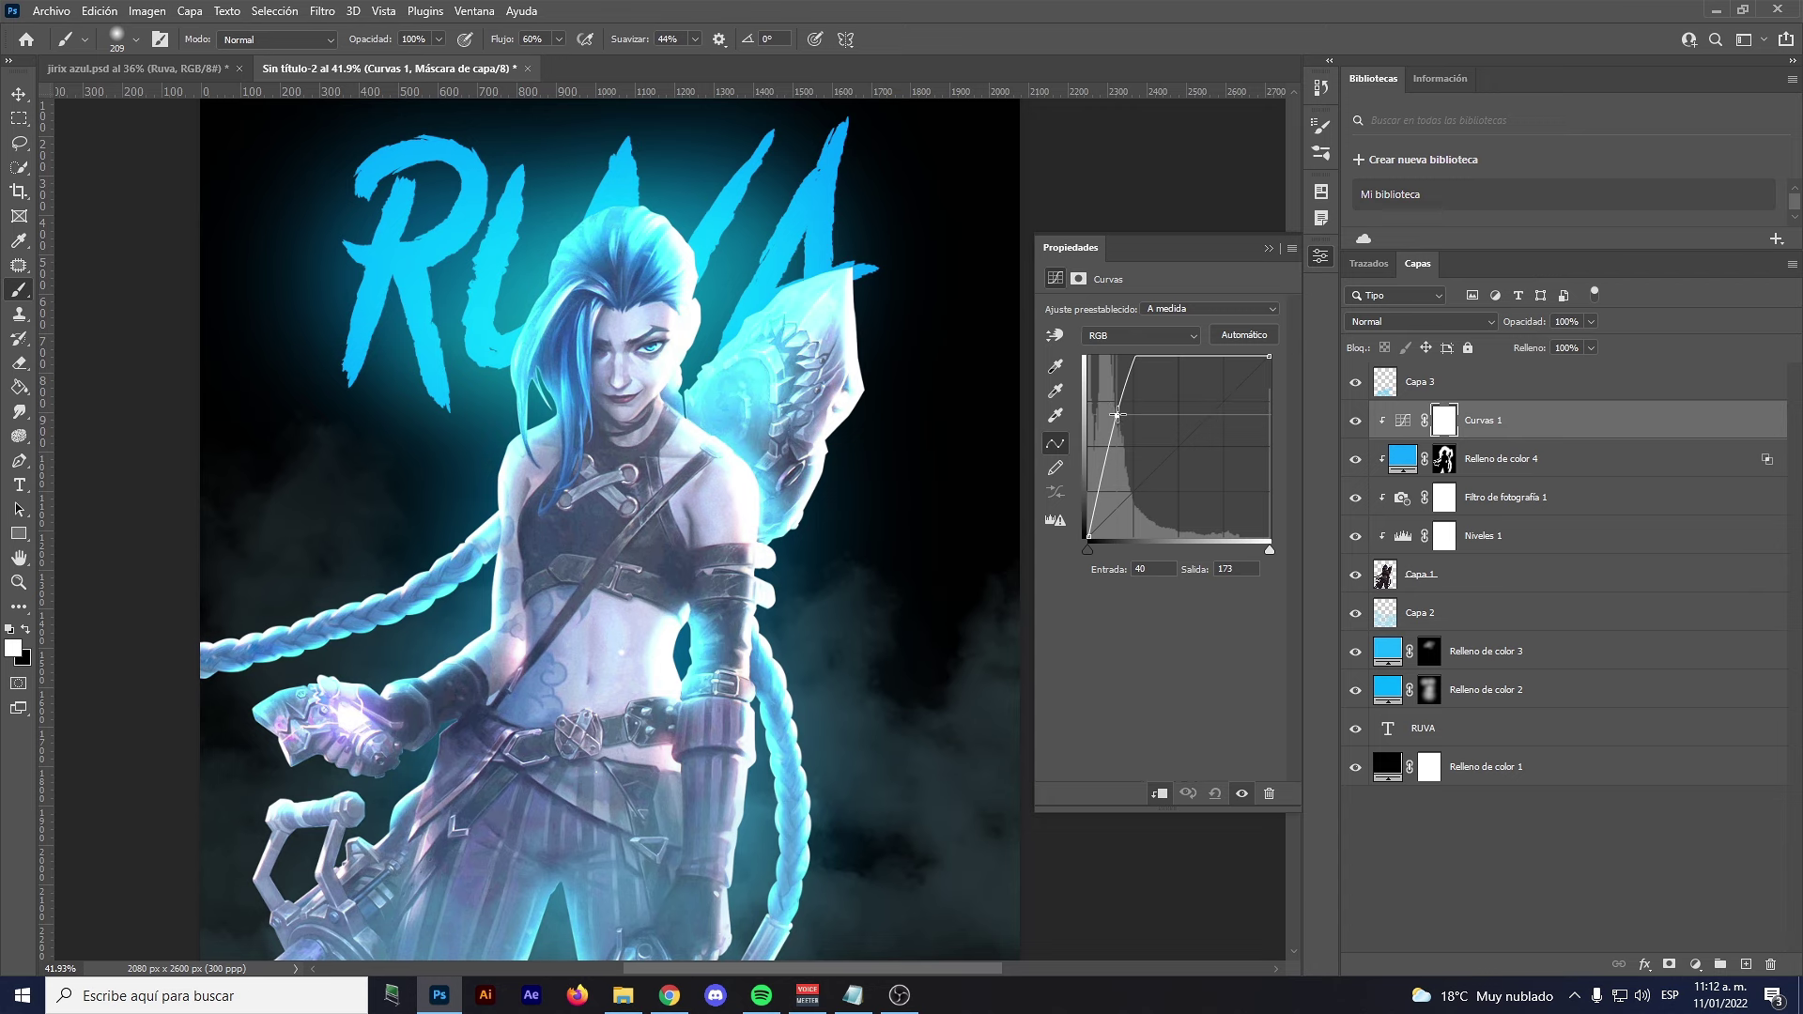
{"action": "left_click", "coordinate": [1403, 421]}
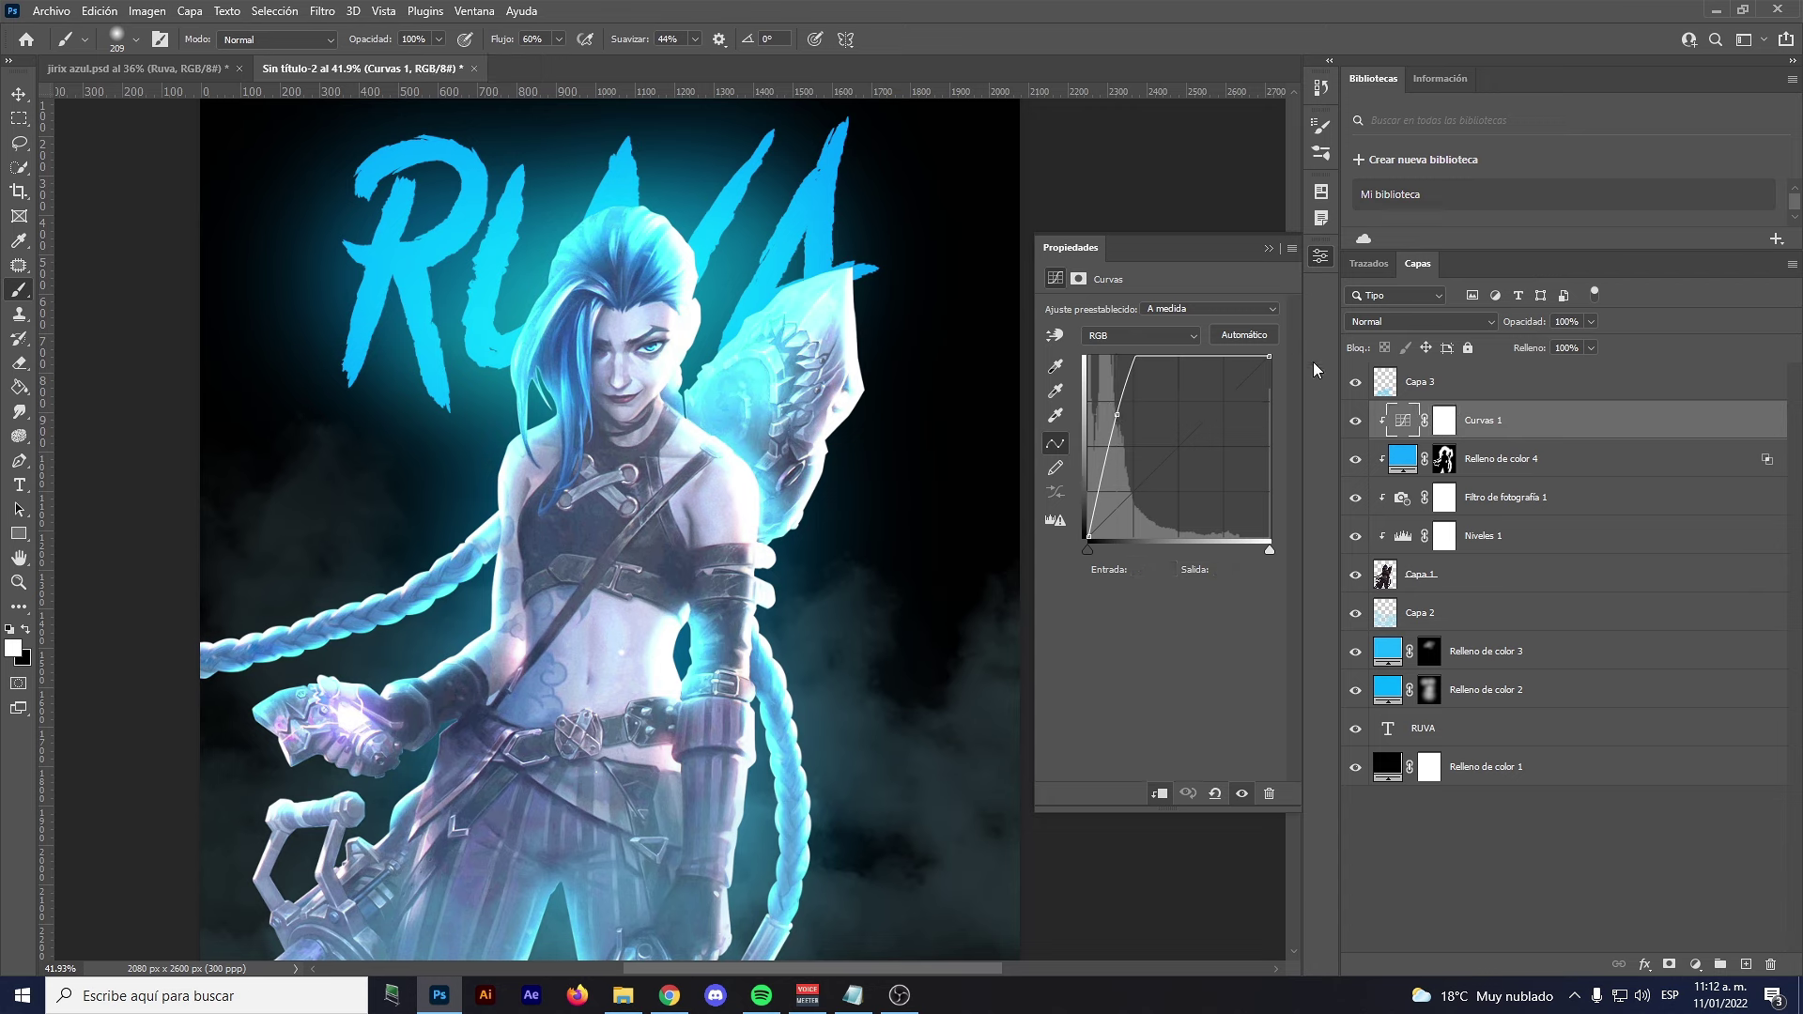
{"action": "key", "text": "Delete"}
Add an Exposure adjustment layer set to +2.22
{"action": "left_click", "coordinate": [1695, 964]}
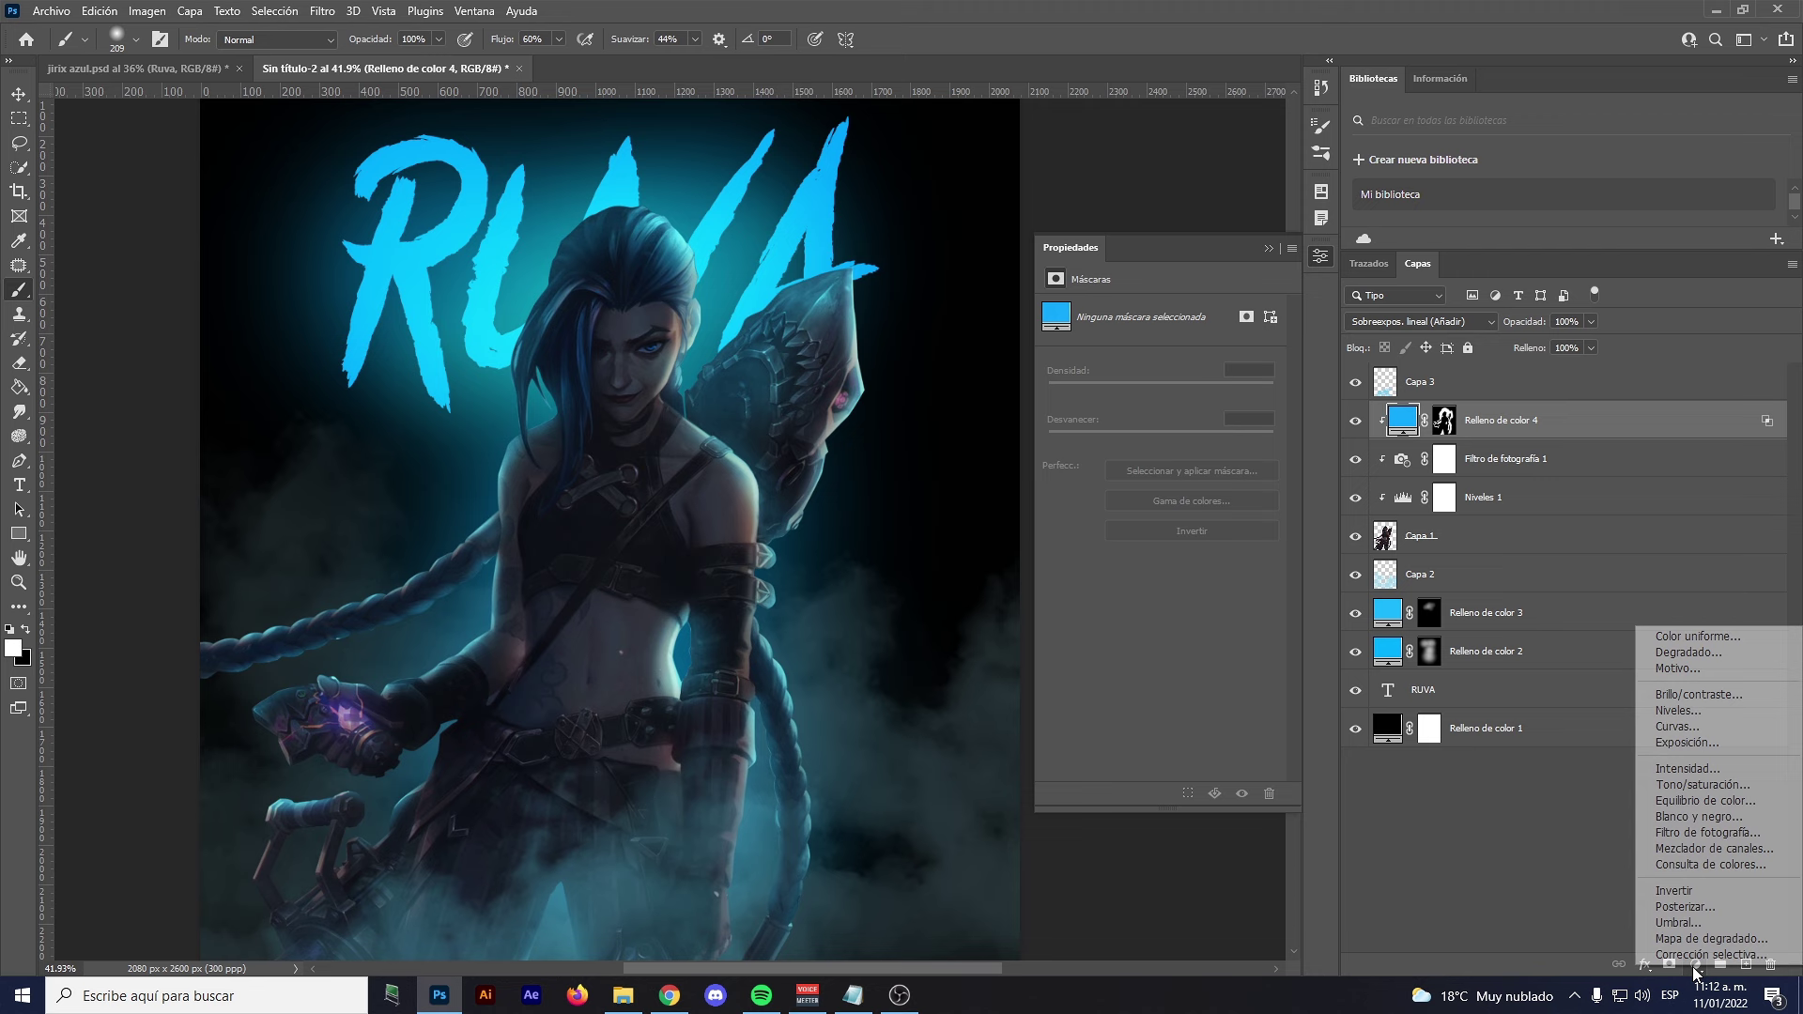
{"action": "left_click", "coordinate": [1688, 743]}
{"action": "left_click_drag", "start_coordinate": [1161, 358], "coordinate": [1206, 370]}
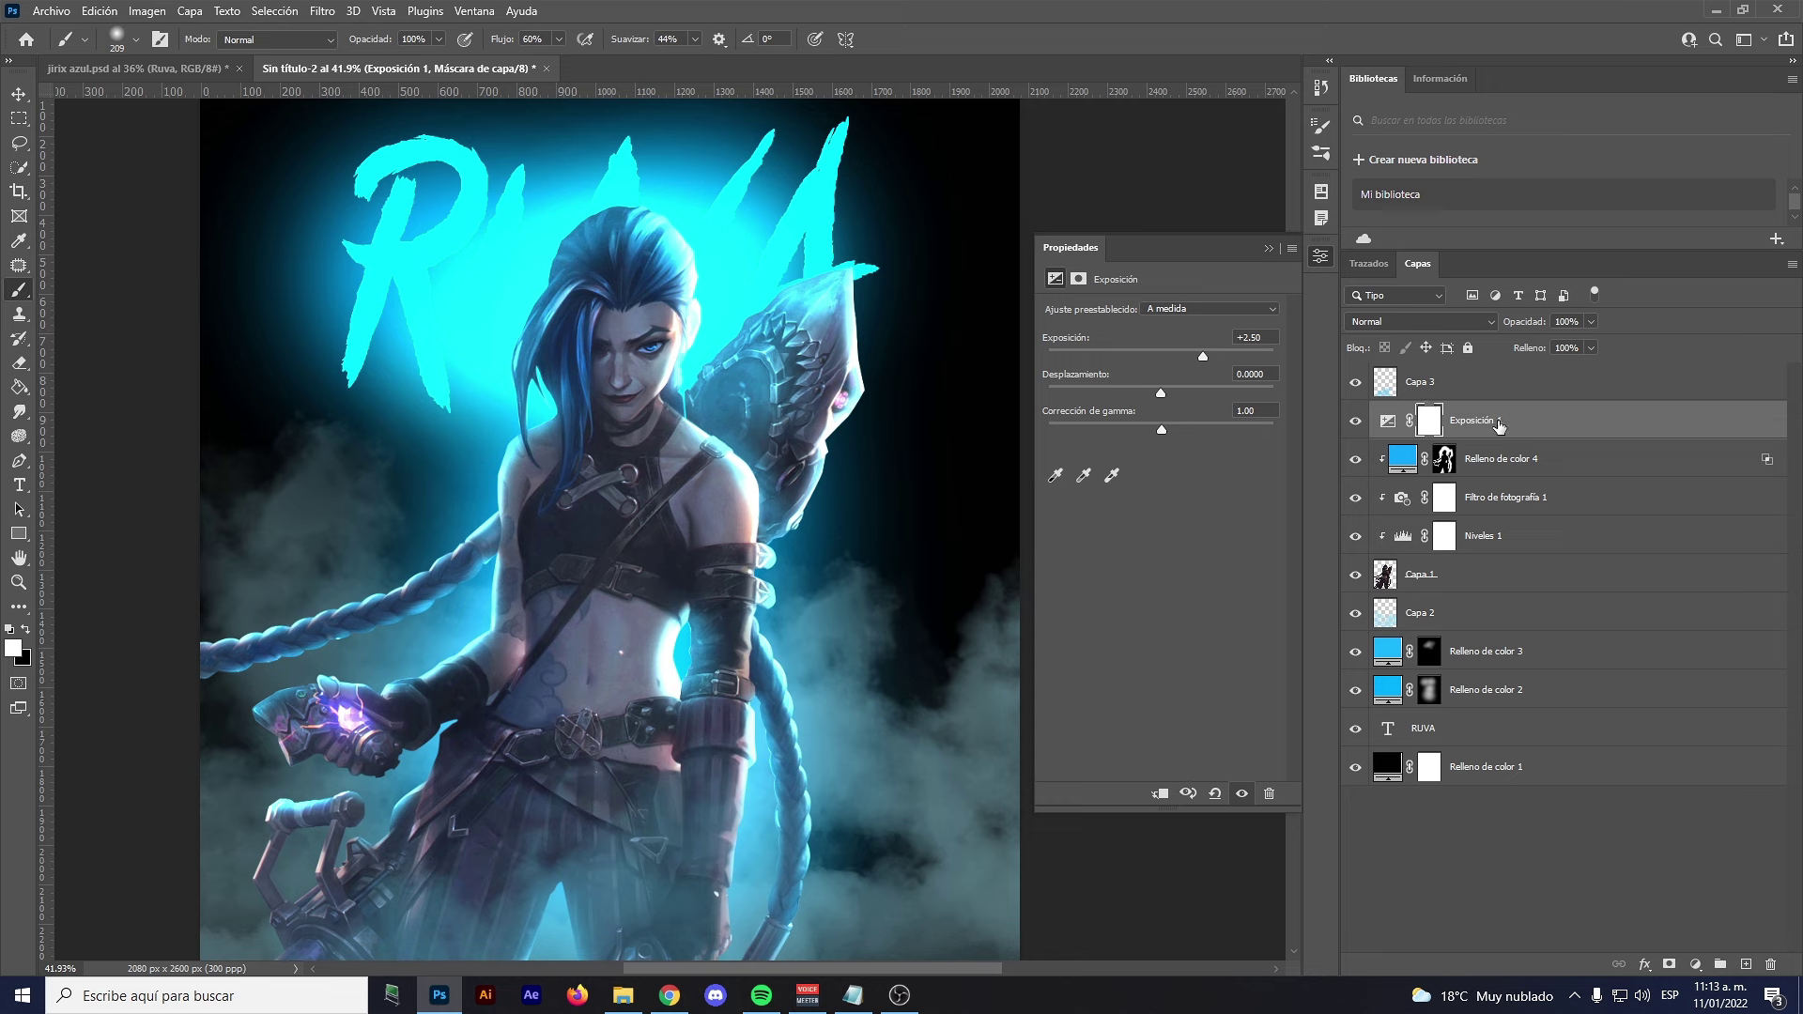
Clip Exposición 1 to the blue fill below and select its layer mask
{"action": "right_click", "coordinate": [1512, 429]}
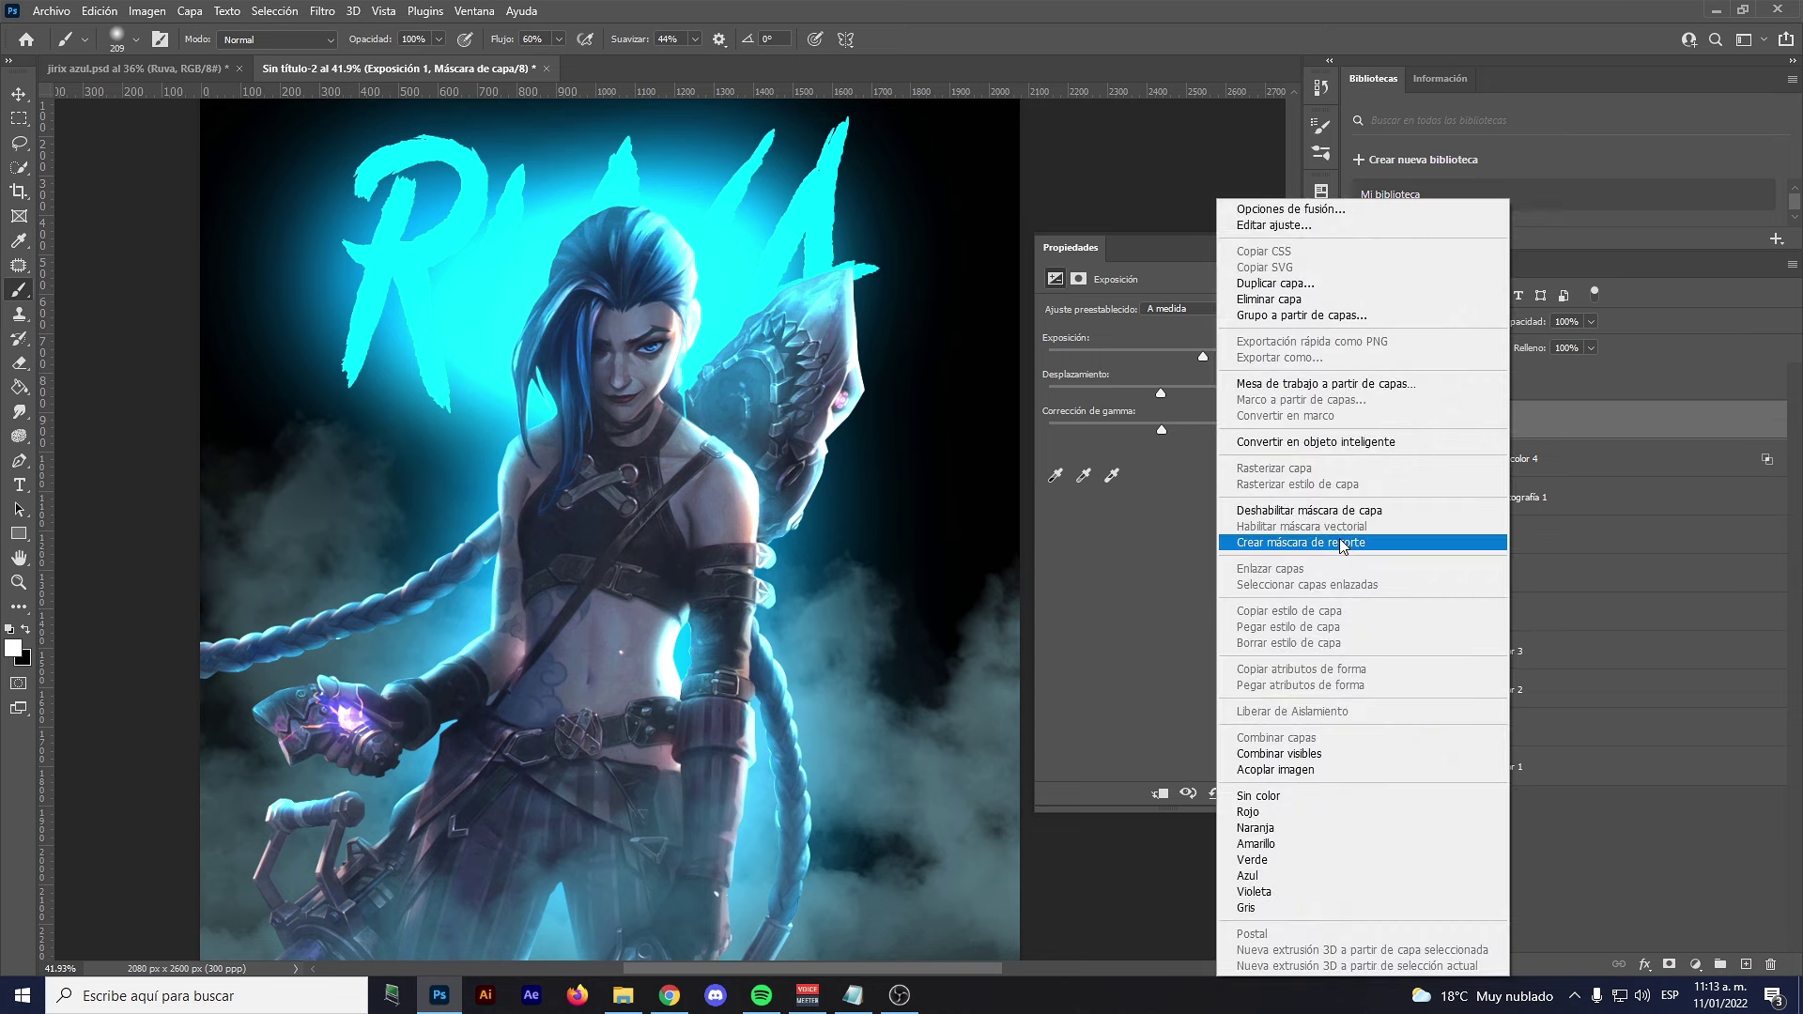
{"action": "left_click", "coordinate": [1343, 543]}
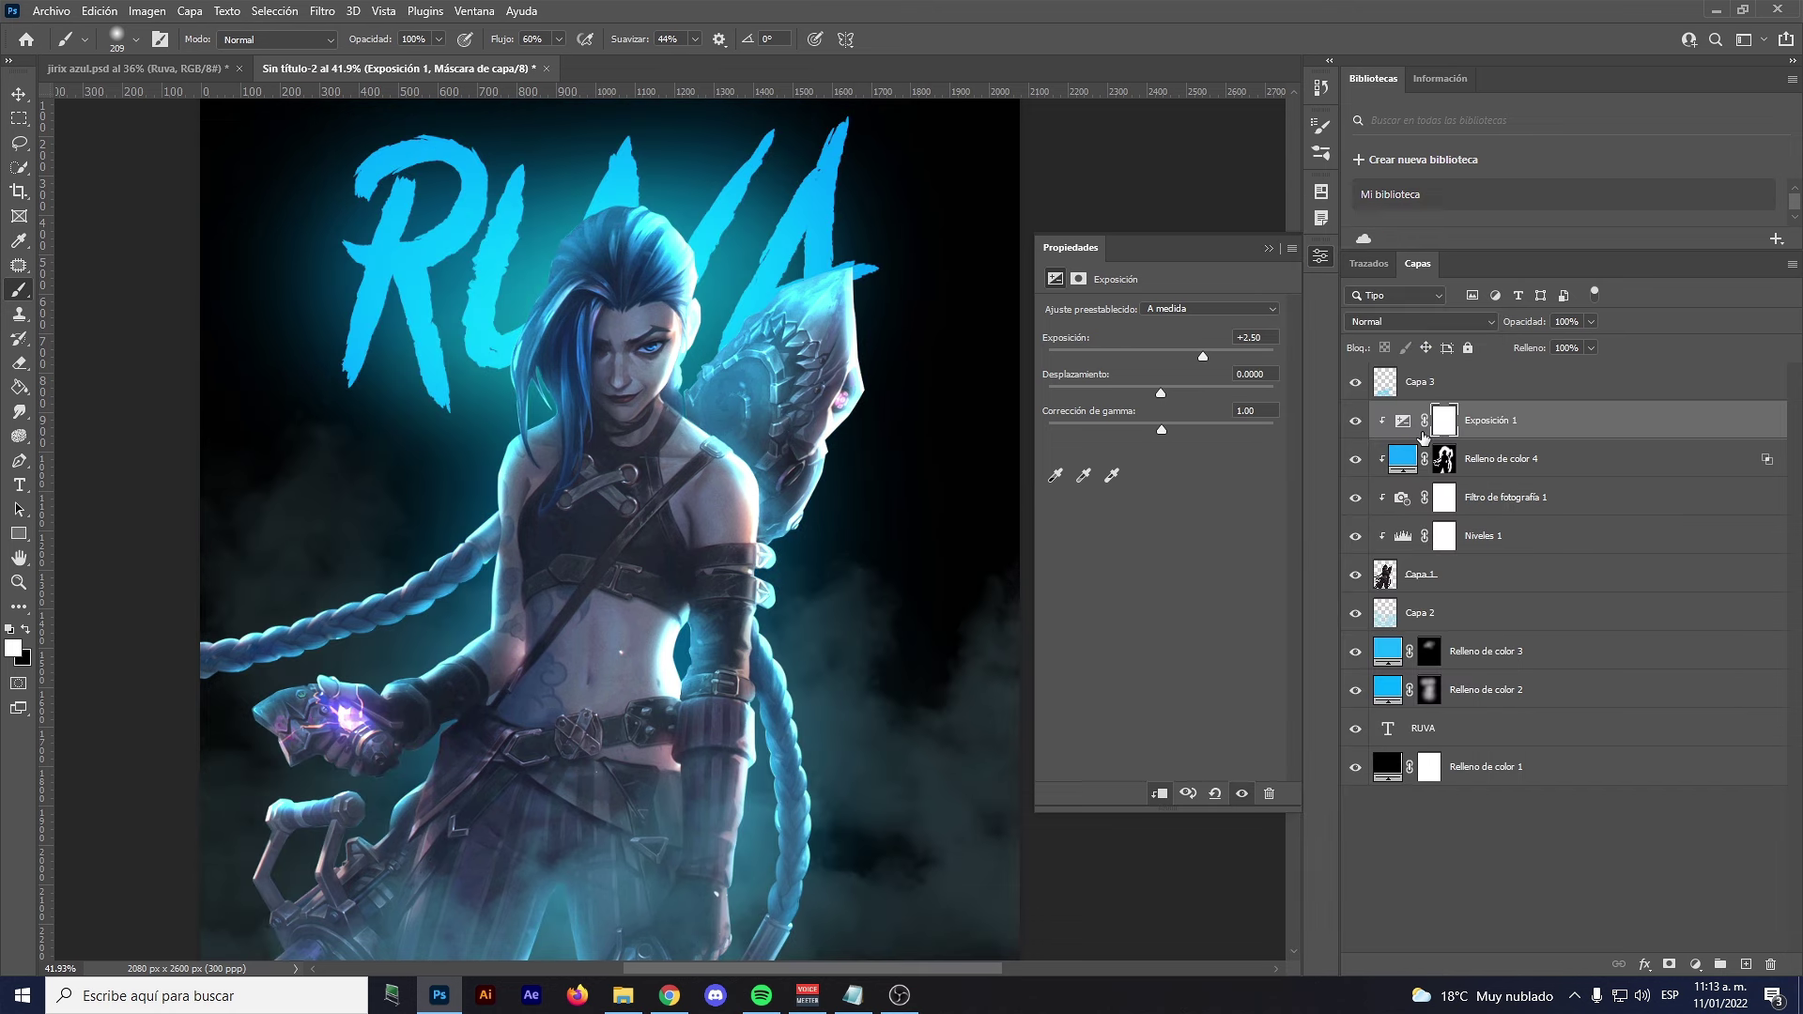
{"action": "left_click", "coordinate": [1447, 428]}
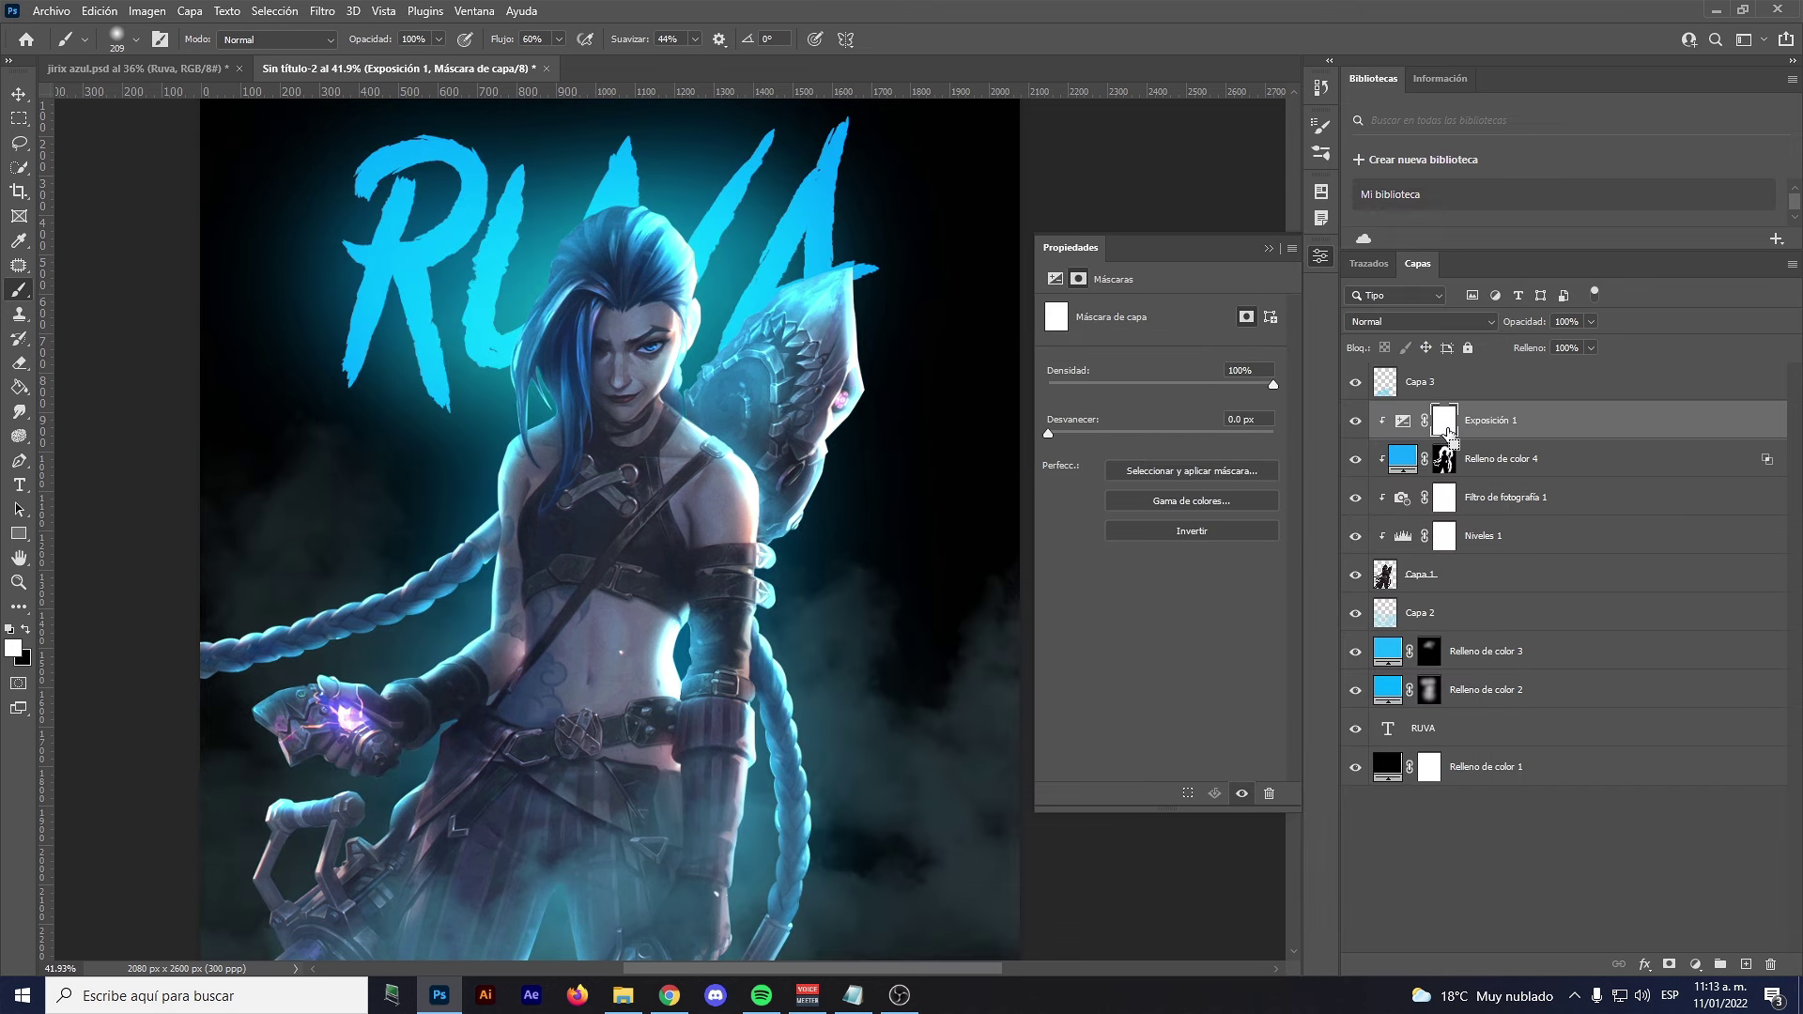
{"action": "key", "text": "ctrl+i"}
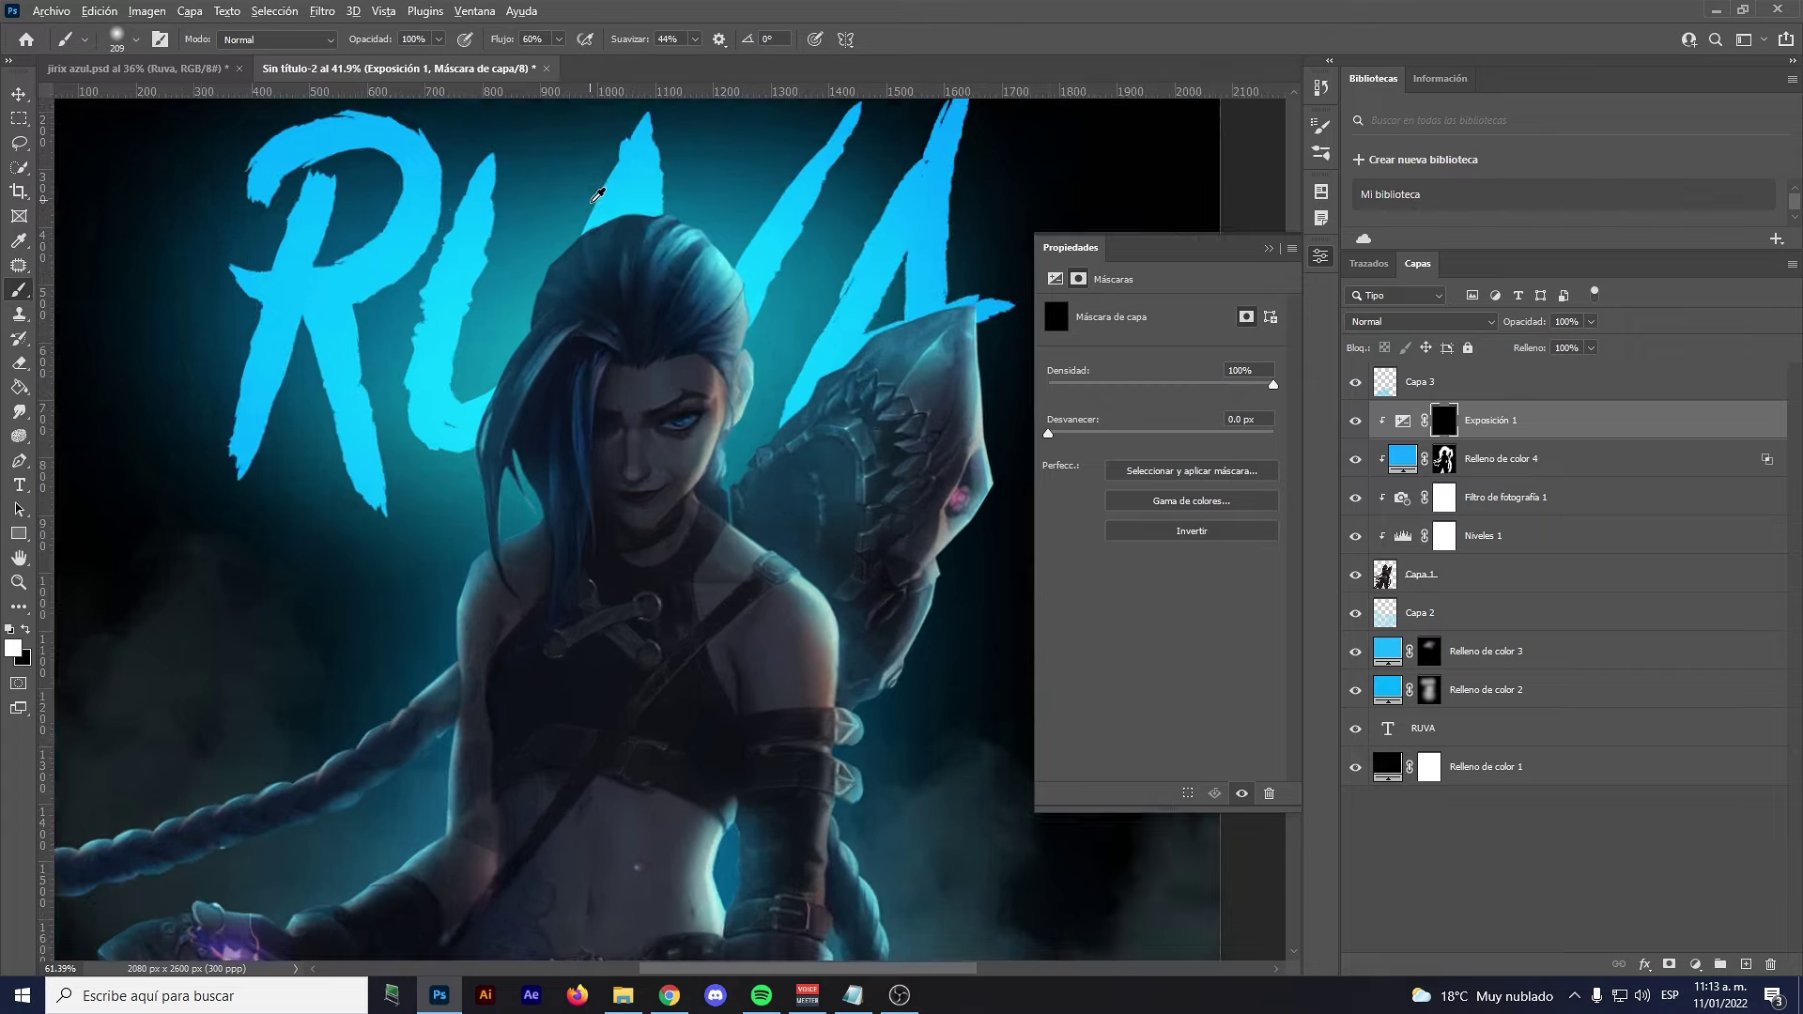
{"action": "scroll", "coordinate": [648, 209], "scroll_direction": "up", "scroll_amount": 5}
{"action": "left_click", "coordinate": [1269, 250]}
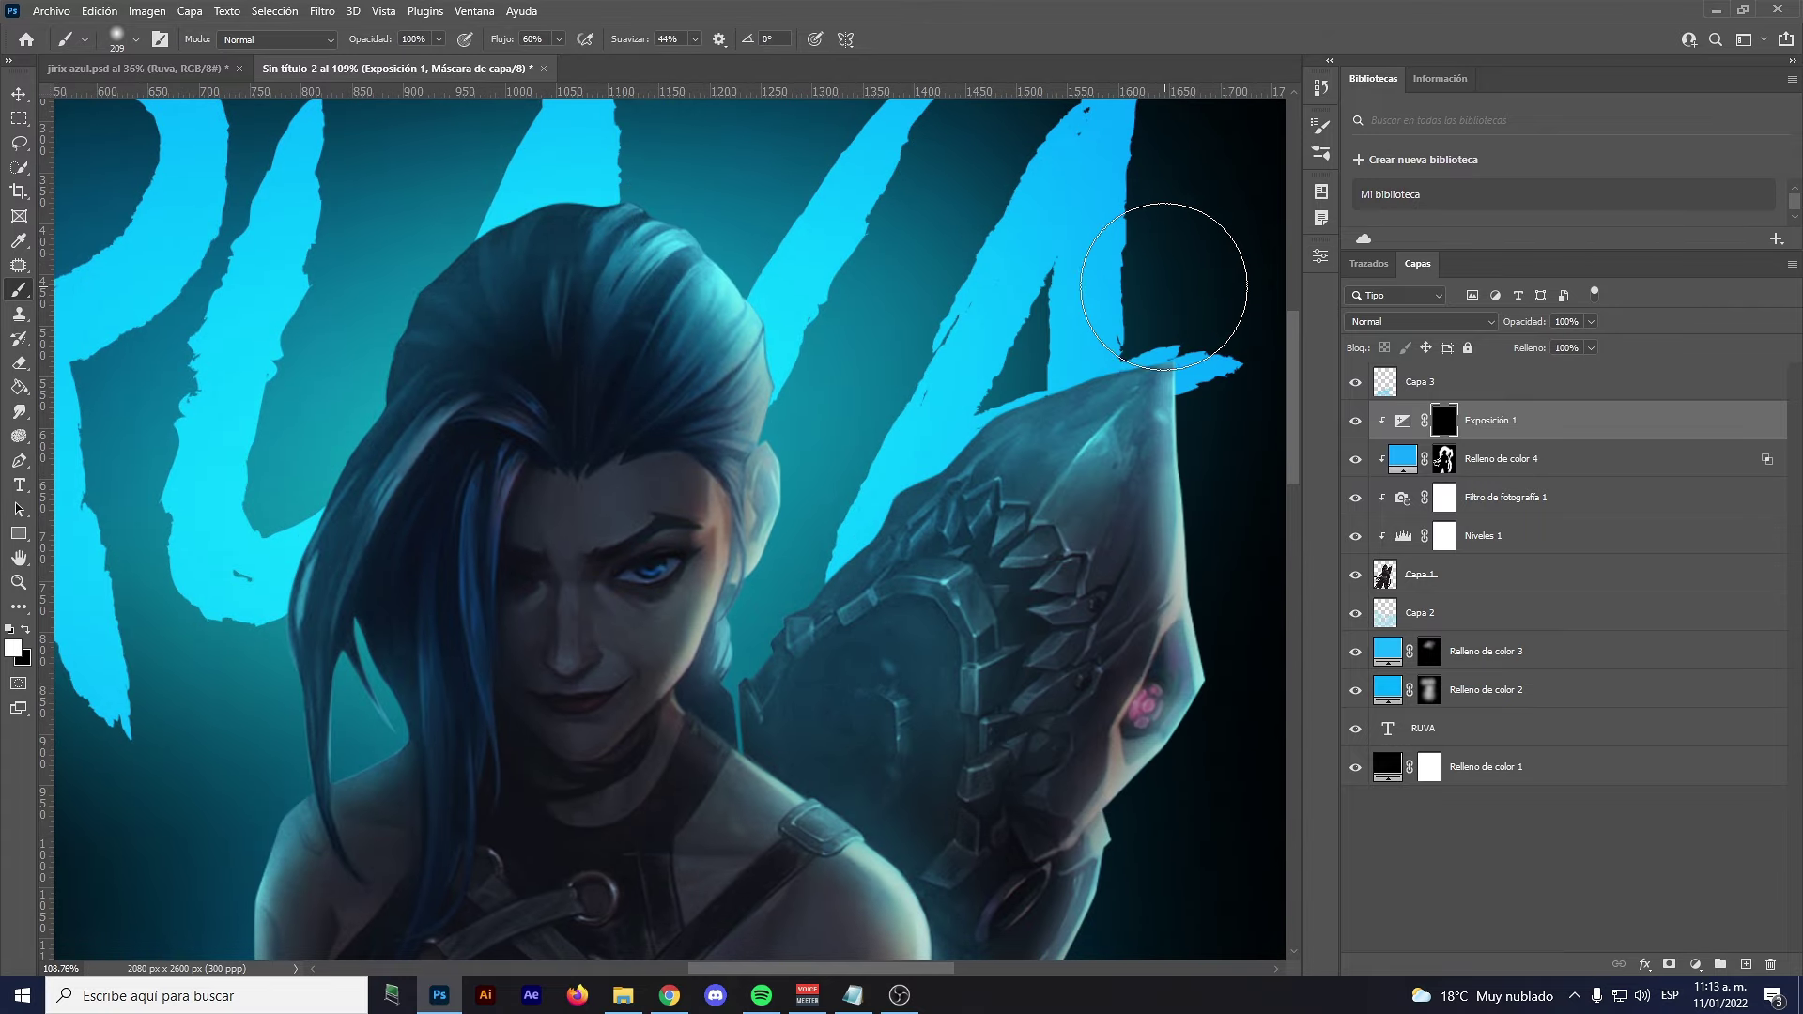
{"action": "left_click_drag", "start_coordinate": [706, 195], "coordinate": [787, 296]}
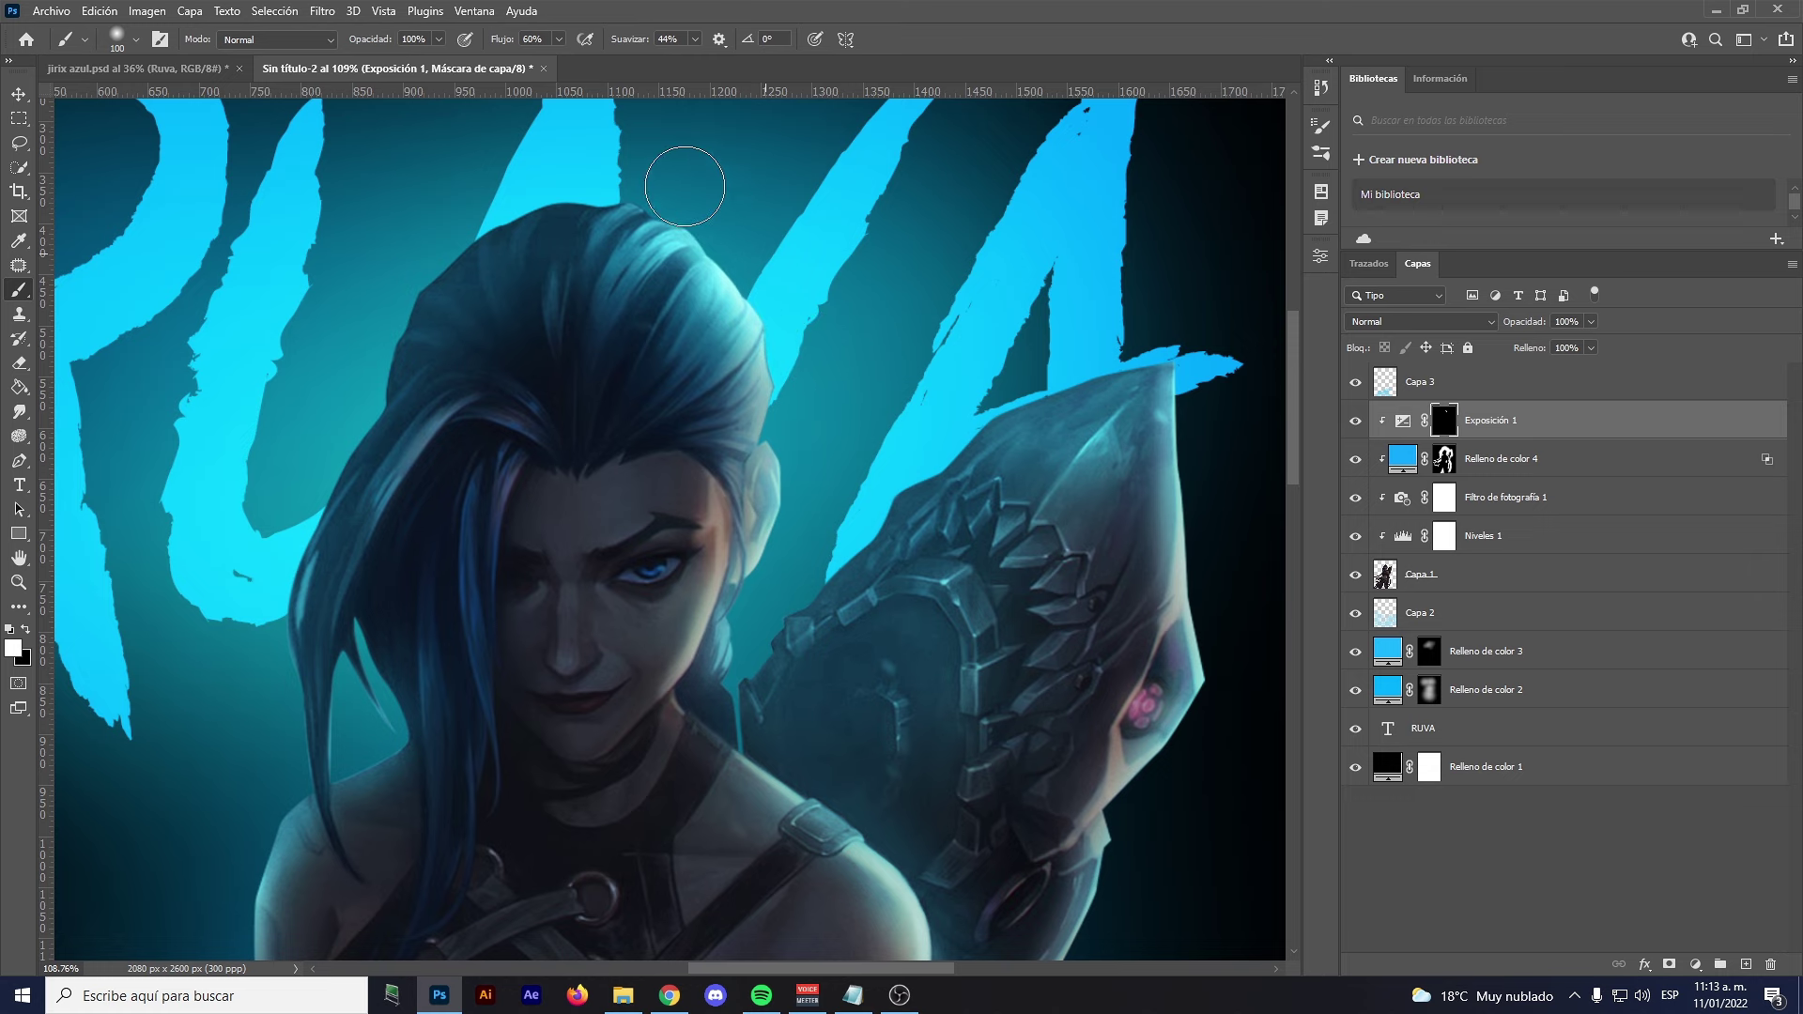
{"action": "scroll", "coordinate": [939, 282], "scroll_direction": "up", "scroll_amount": 1}
{"action": "scroll", "coordinate": [956, 355], "scroll_direction": "up", "scroll_amount": 1}
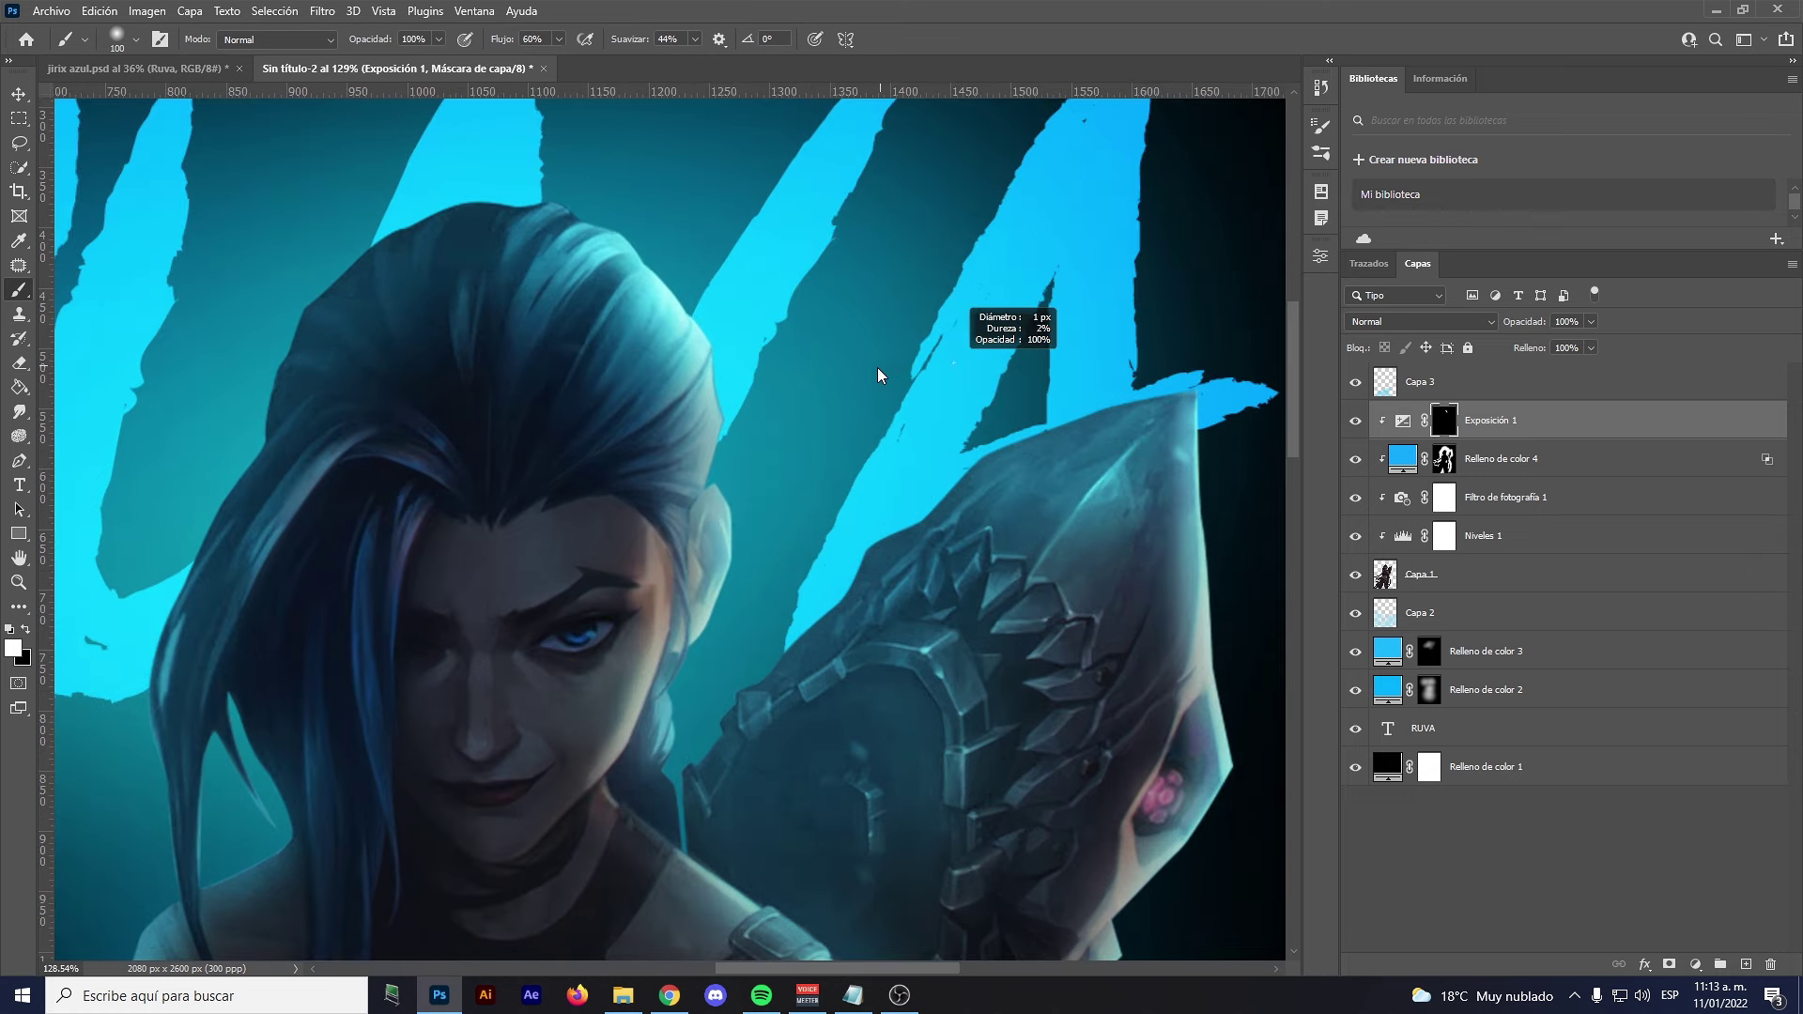
{"action": "scroll", "coordinate": [1134, 378], "scroll_direction": "up", "scroll_amount": 3}
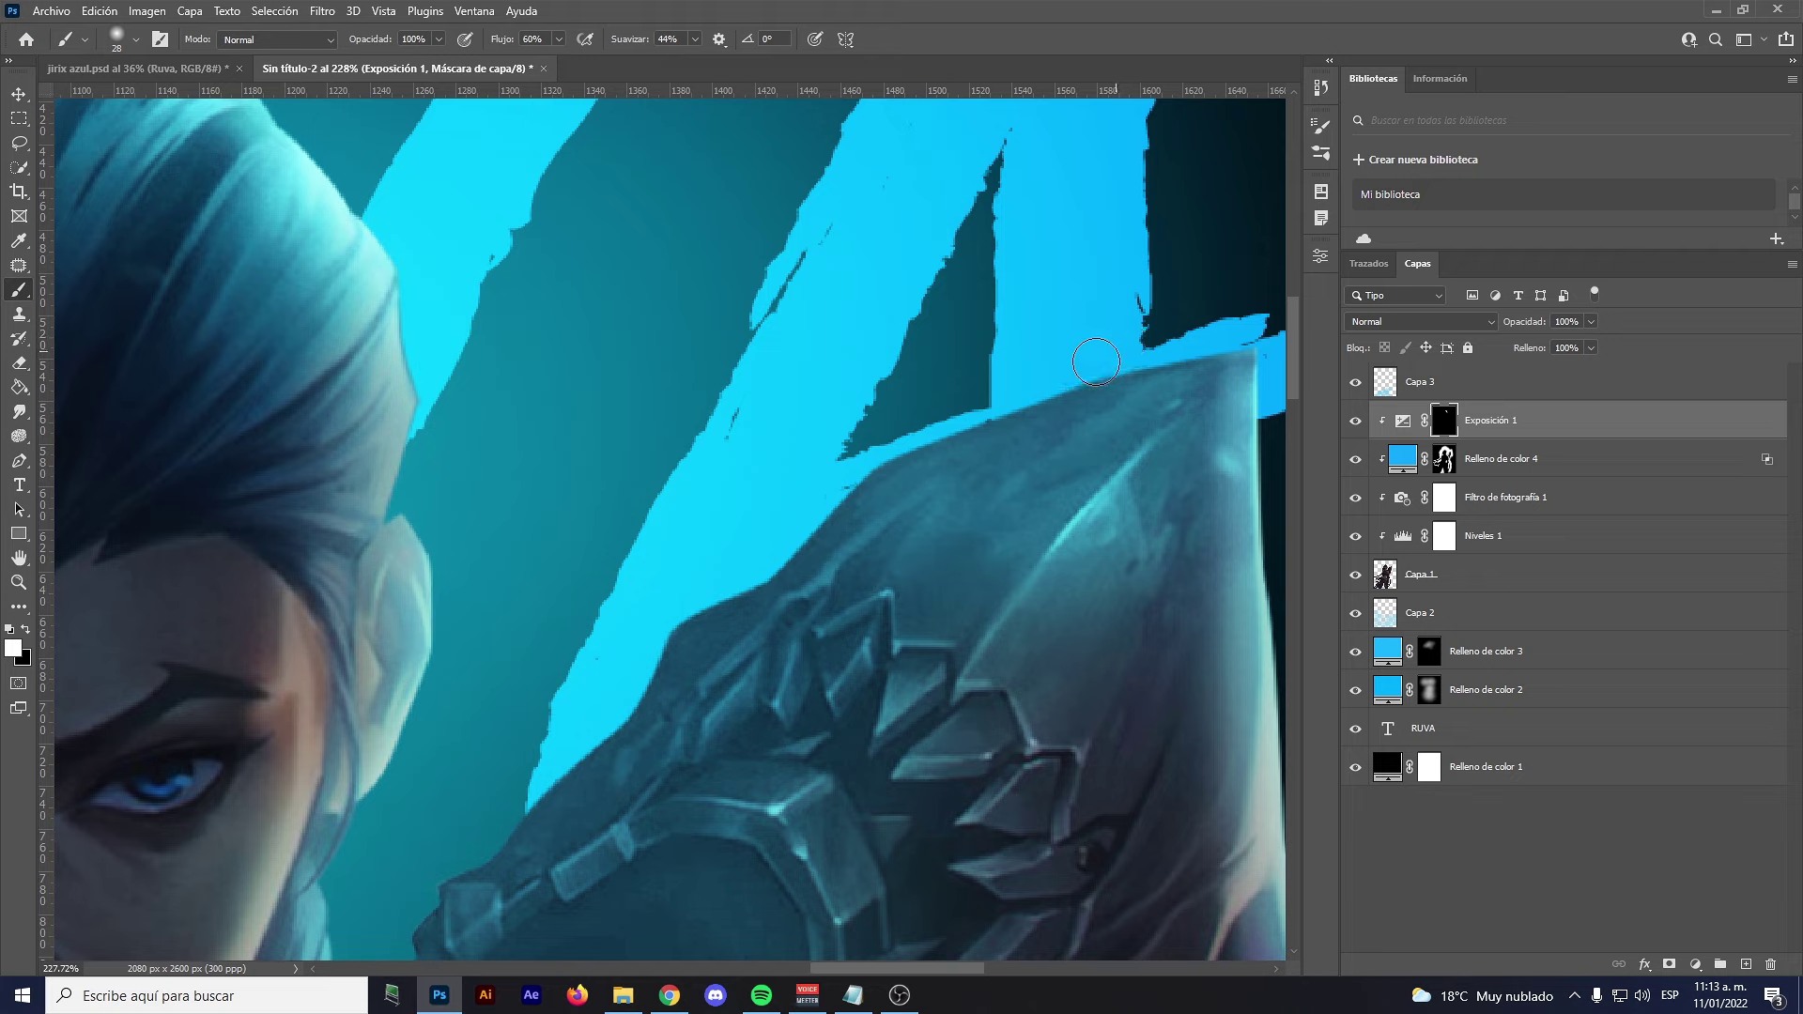
{"action": "left_click_drag", "start_coordinate": [801, 520], "coordinate": [621, 643]}
{"action": "left_click_drag", "start_coordinate": [837, 486], "coordinate": [1291, 324]}
{"action": "scroll", "coordinate": [795, 378], "scroll_direction": "down", "scroll_amount": 2}
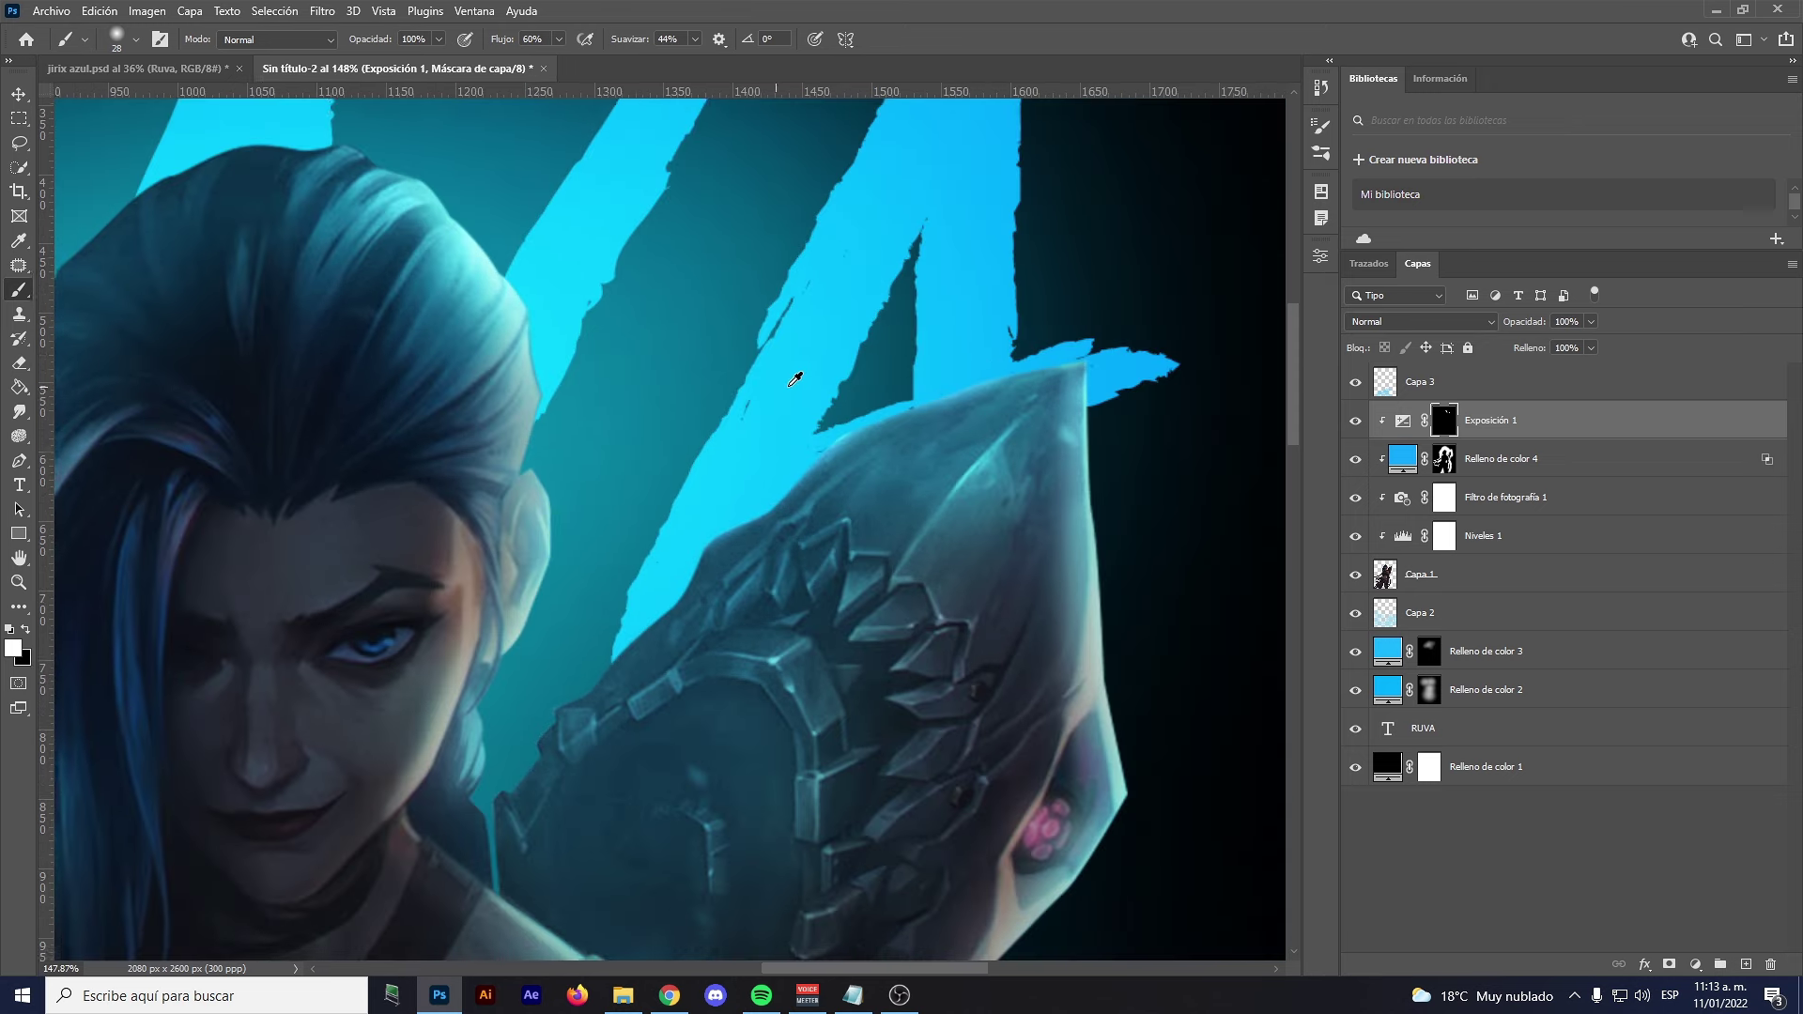
{"action": "left_click_drag", "start_coordinate": [995, 355], "coordinate": [985, 360]}
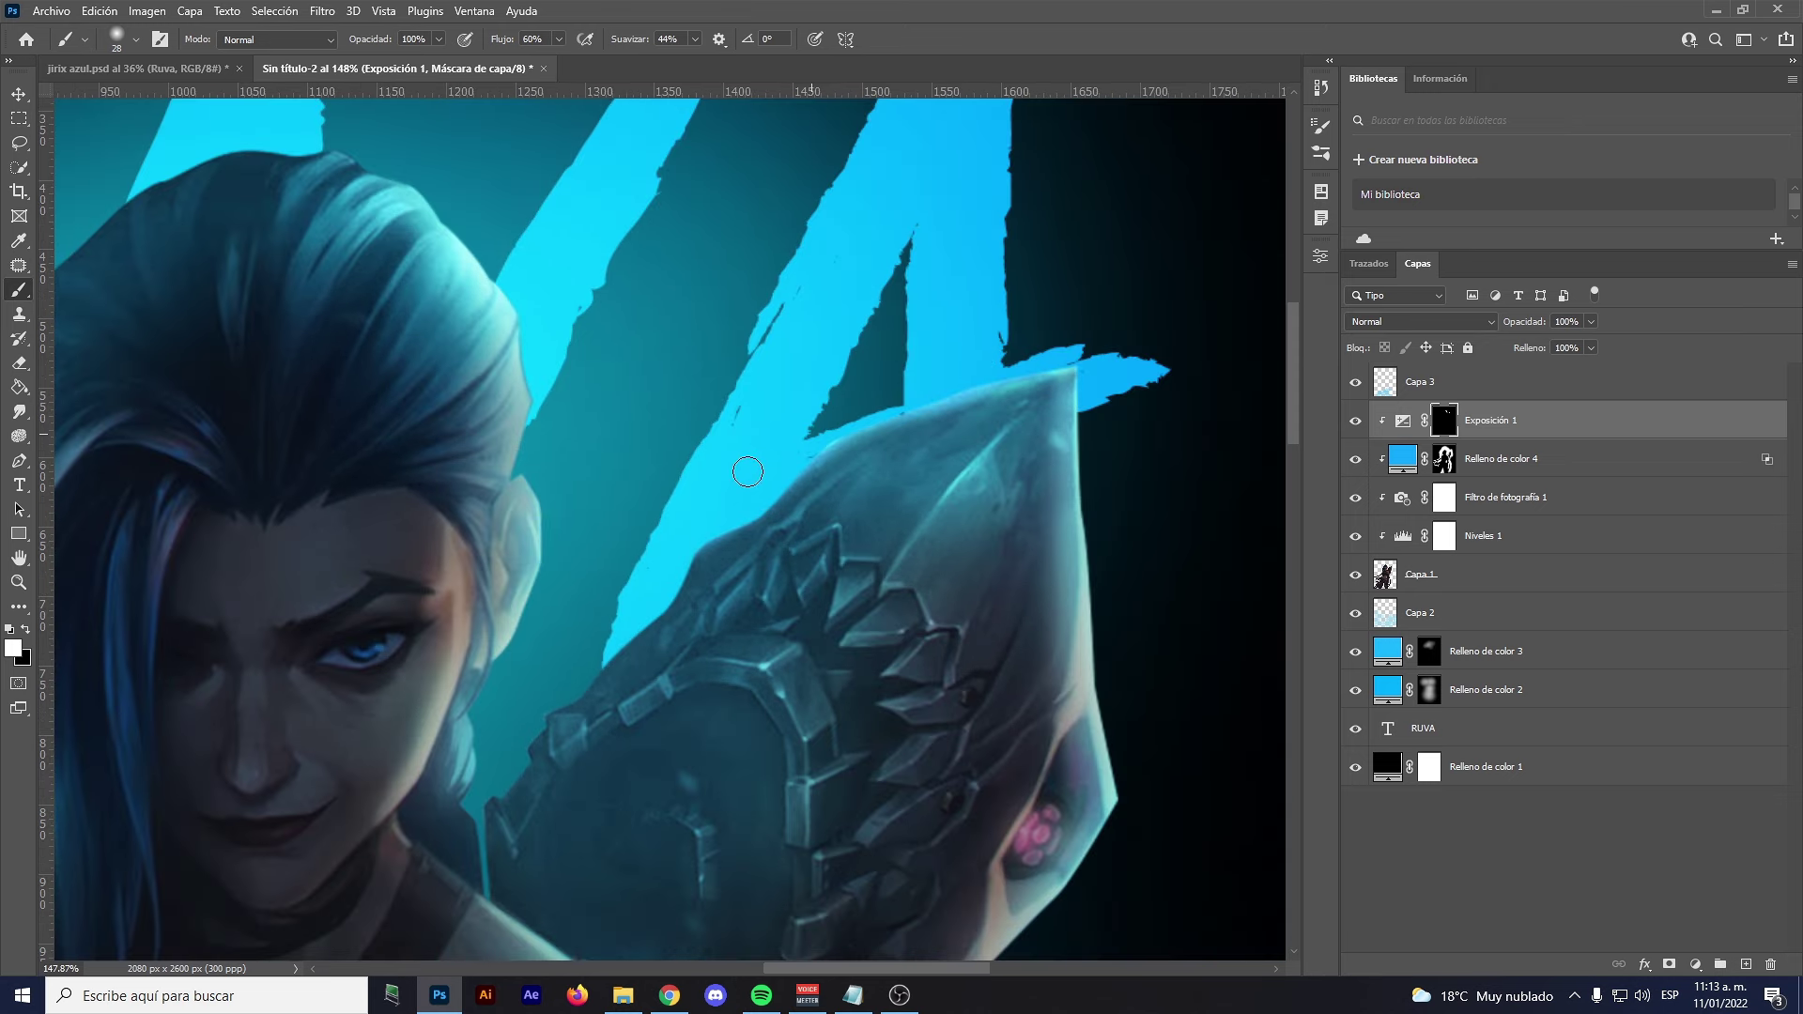
{"action": "scroll", "coordinate": [563, 435], "scroll_direction": "down", "scroll_amount": 2}
{"action": "left_click_drag", "start_coordinate": [563, 435], "coordinate": [710, 420]}
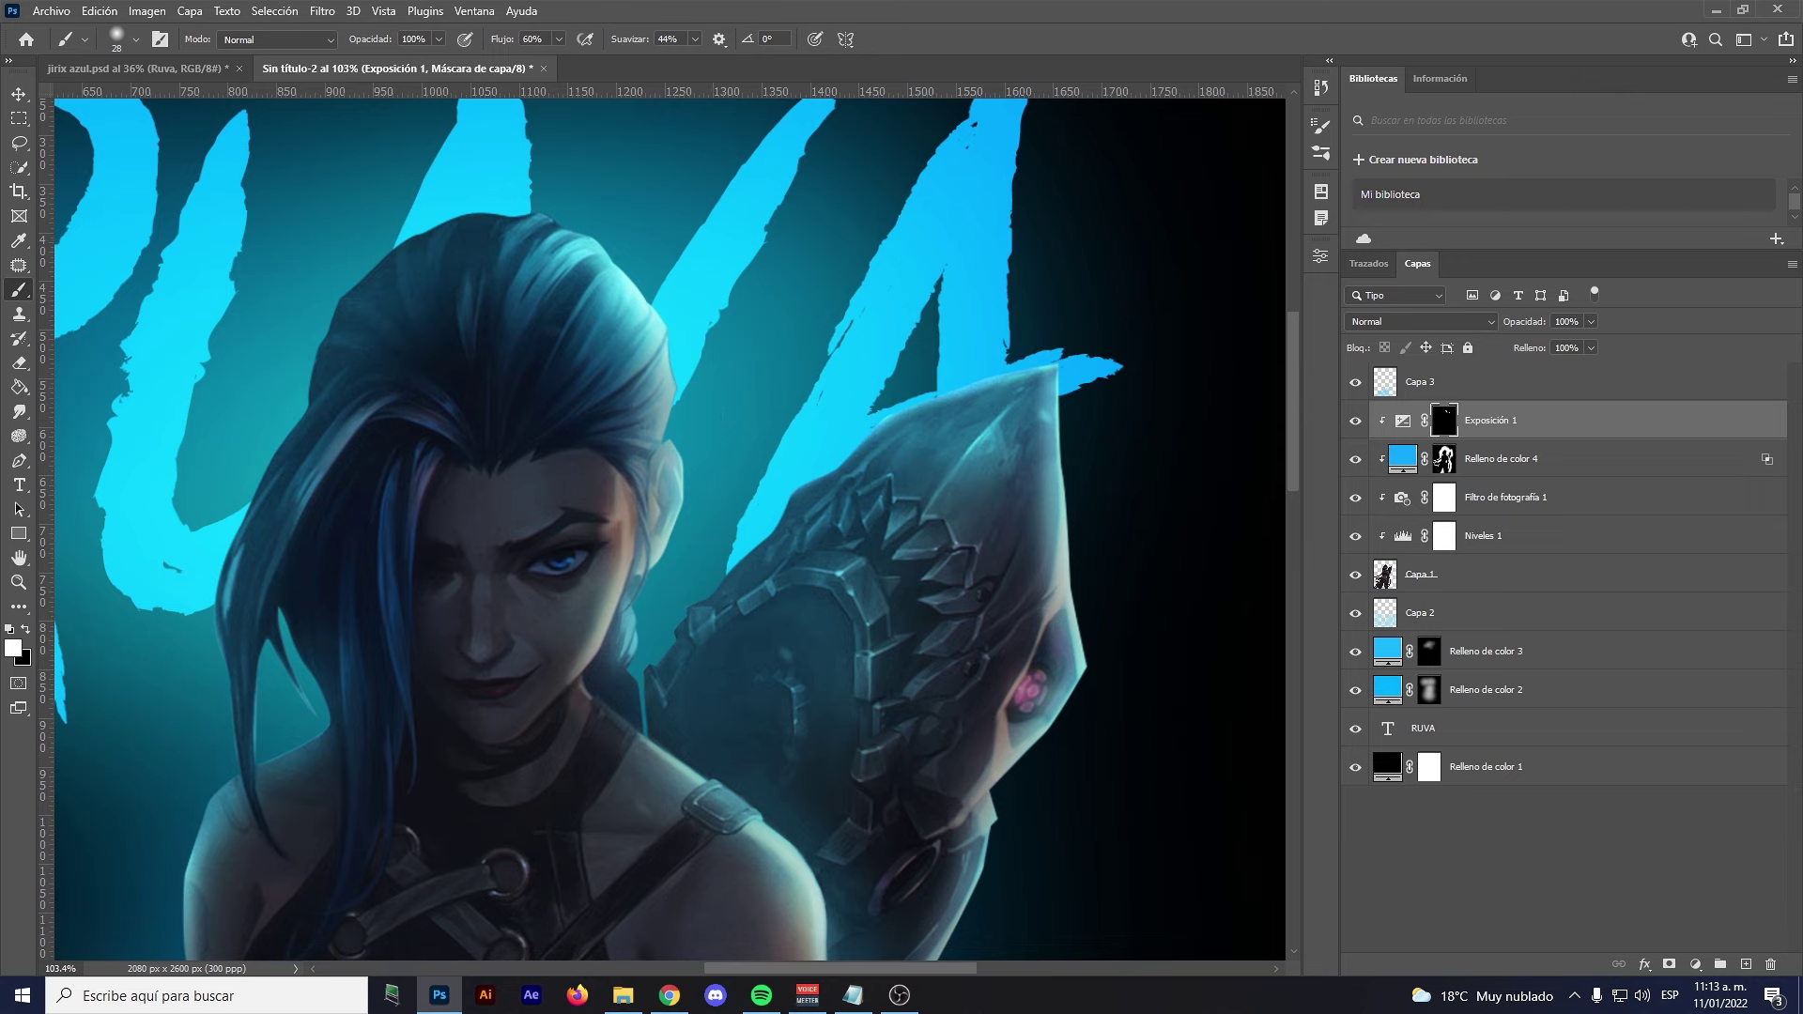
{"action": "scroll", "coordinate": [818, 285], "scroll_direction": "up", "scroll_amount": 2}
{"action": "scroll", "coordinate": [557, 571], "scroll_direction": "down", "scroll_amount": 2}
{"action": "scroll", "coordinate": [557, 571], "scroll_direction": "up", "scroll_amount": 1}
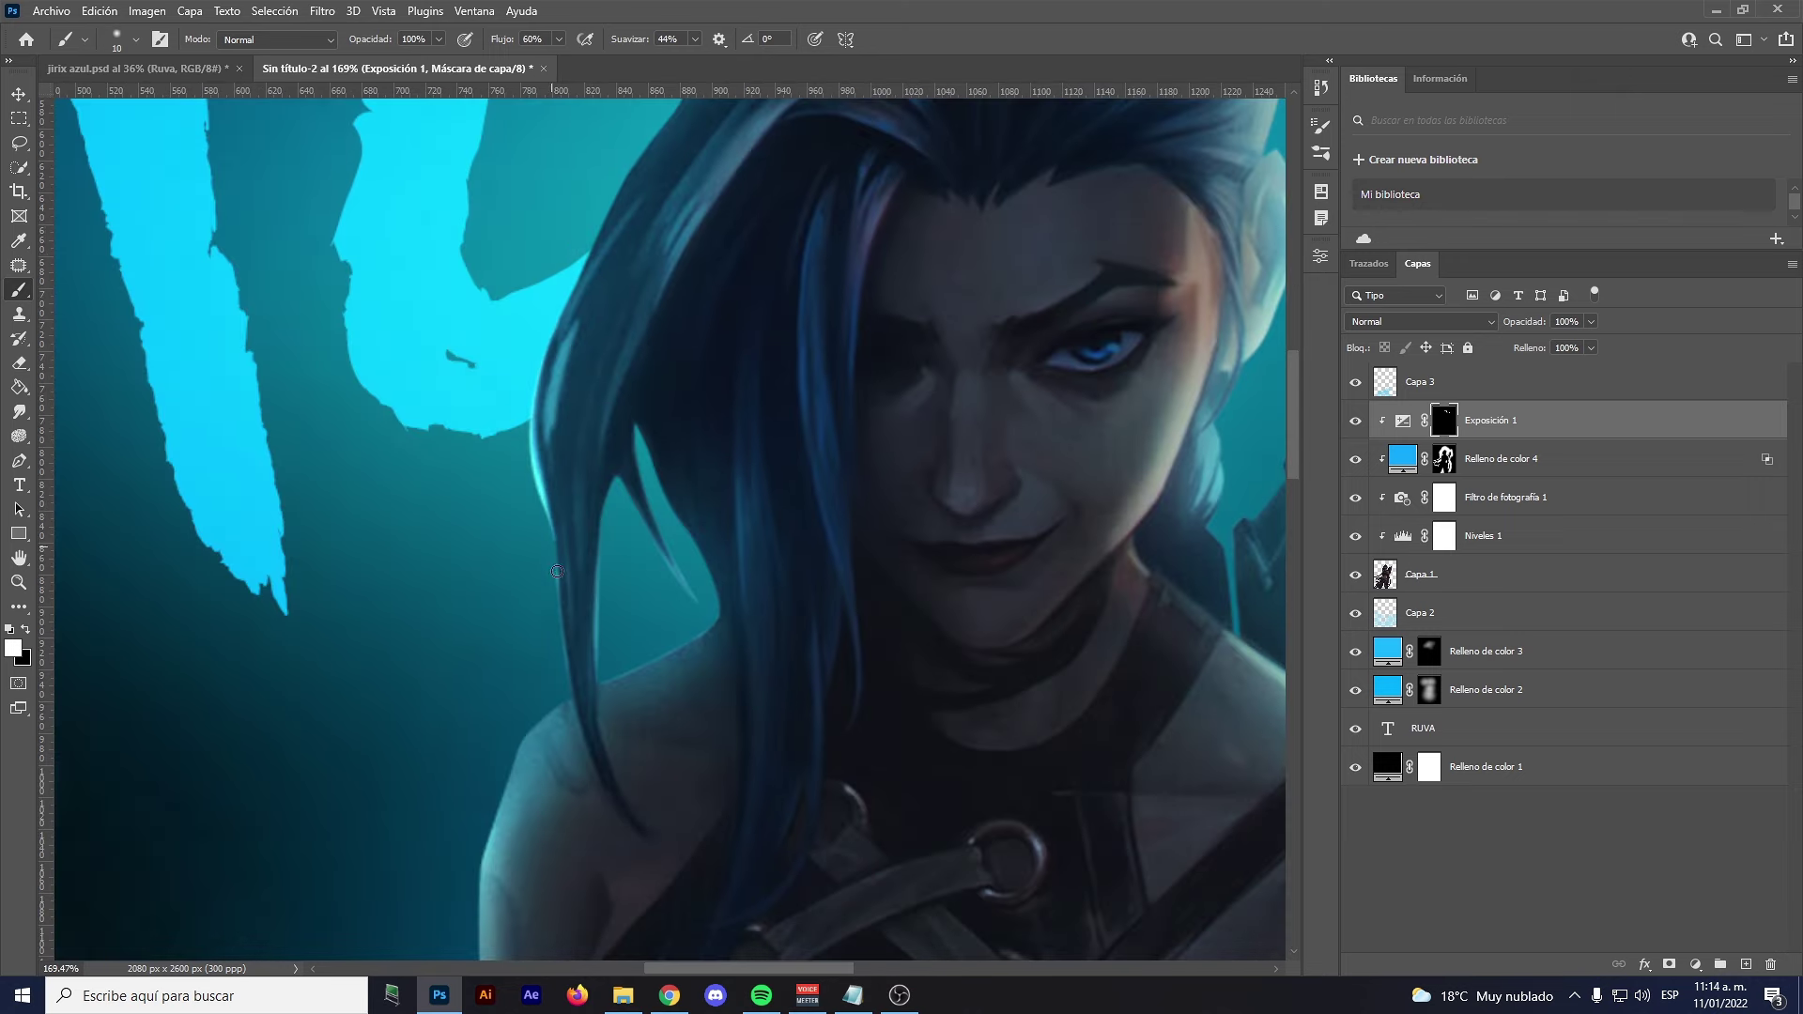
{"action": "scroll", "coordinate": [563, 573], "scroll_direction": "up", "scroll_amount": 1}
{"action": "scroll", "coordinate": [584, 576], "scroll_direction": "down", "scroll_amount": 2}
{"action": "scroll", "coordinate": [422, 610], "scroll_direction": "down", "scroll_amount": 1}
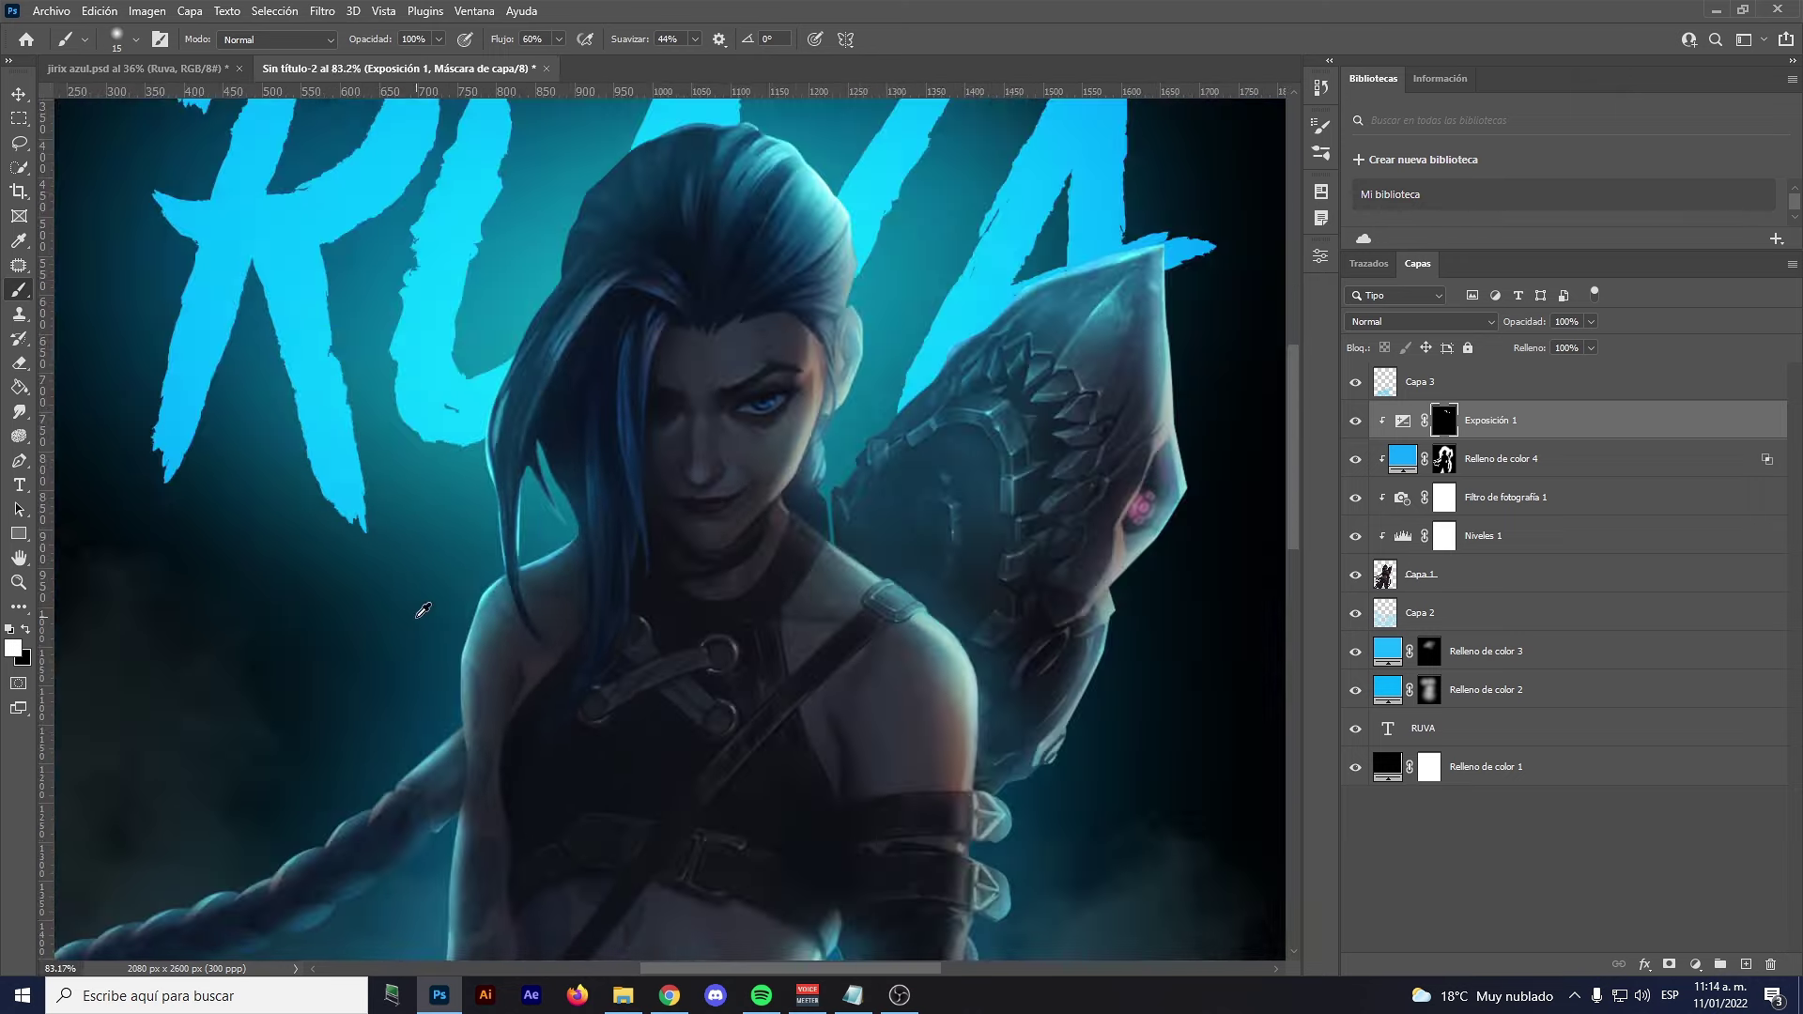
{"action": "scroll", "coordinate": [422, 611], "scroll_direction": "down", "scroll_amount": 1}
{"action": "scroll", "coordinate": [507, 563], "scroll_direction": "up", "scroll_amount": 1}
{"action": "scroll", "coordinate": [563, 526], "scroll_direction": "up", "scroll_amount": 1}
{"action": "scroll", "coordinate": [593, 507], "scroll_direction": "up", "scroll_amount": 1}
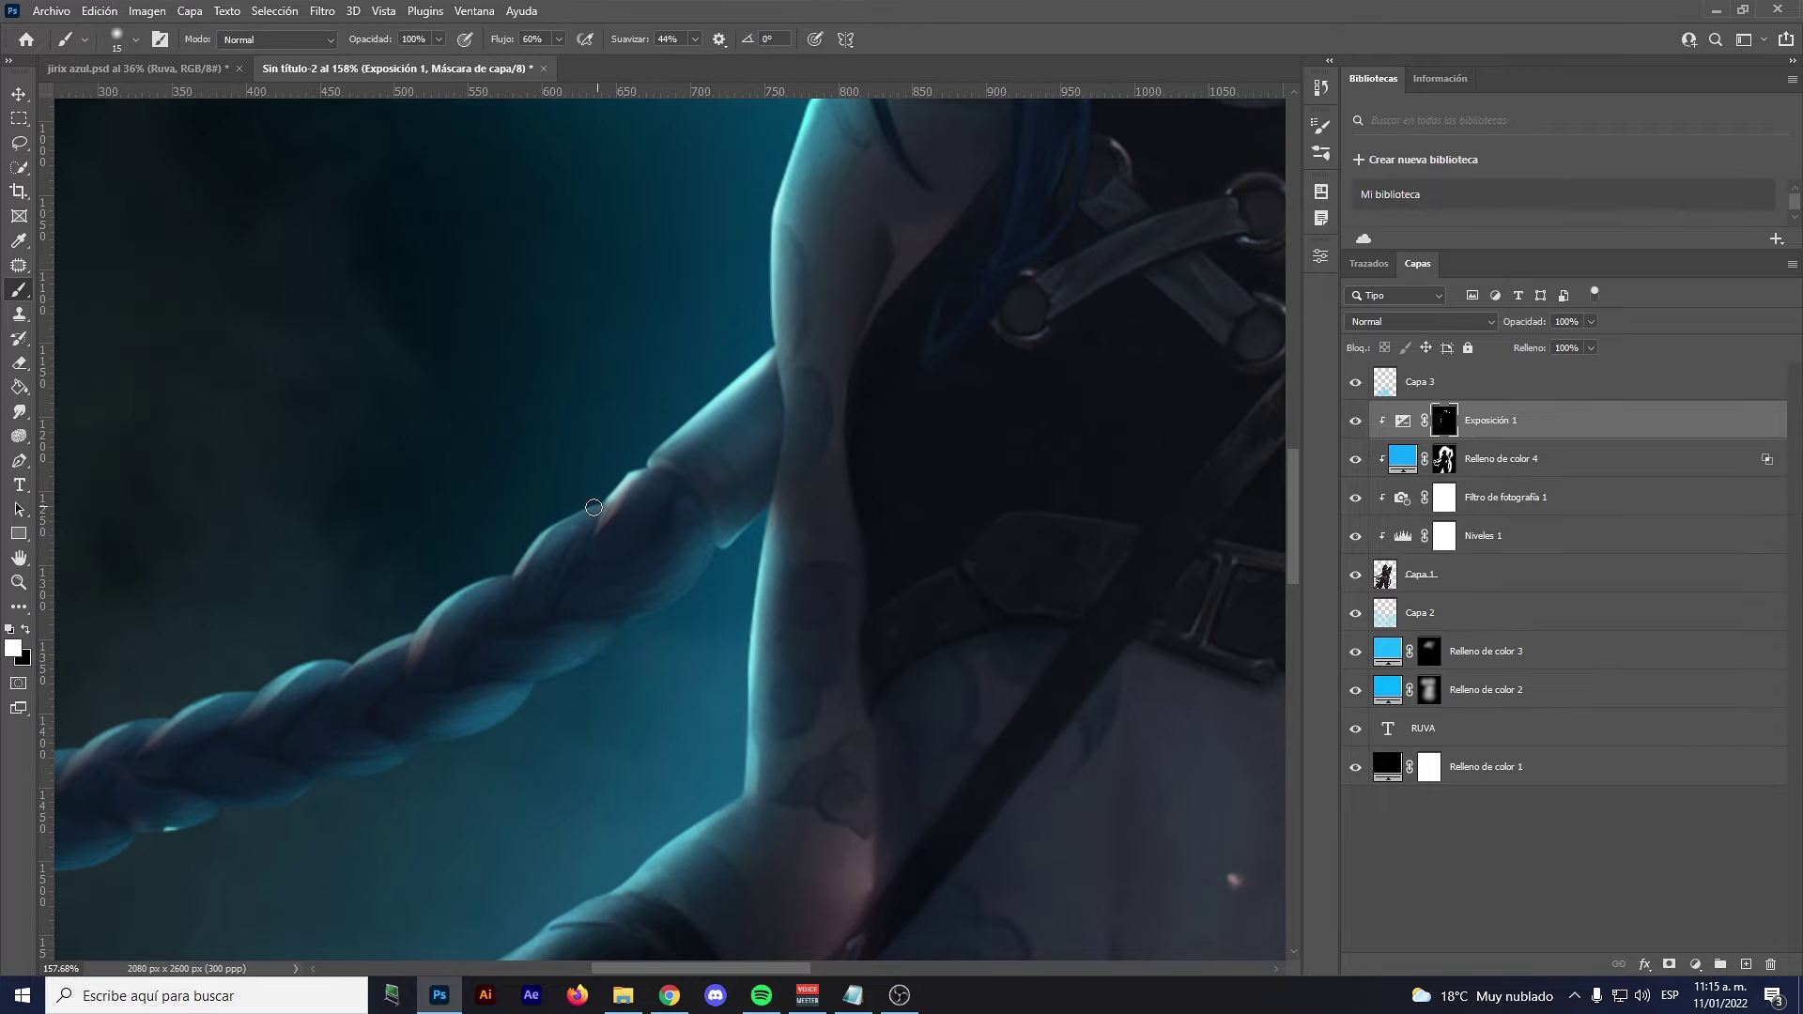
{"action": "scroll", "coordinate": [593, 507], "scroll_direction": "down", "scroll_amount": 1}
{"action": "scroll", "coordinate": [591, 488], "scroll_direction": "down", "scroll_amount": 1}
{"action": "scroll", "coordinate": [590, 479], "scroll_direction": "up", "scroll_amount": 1}
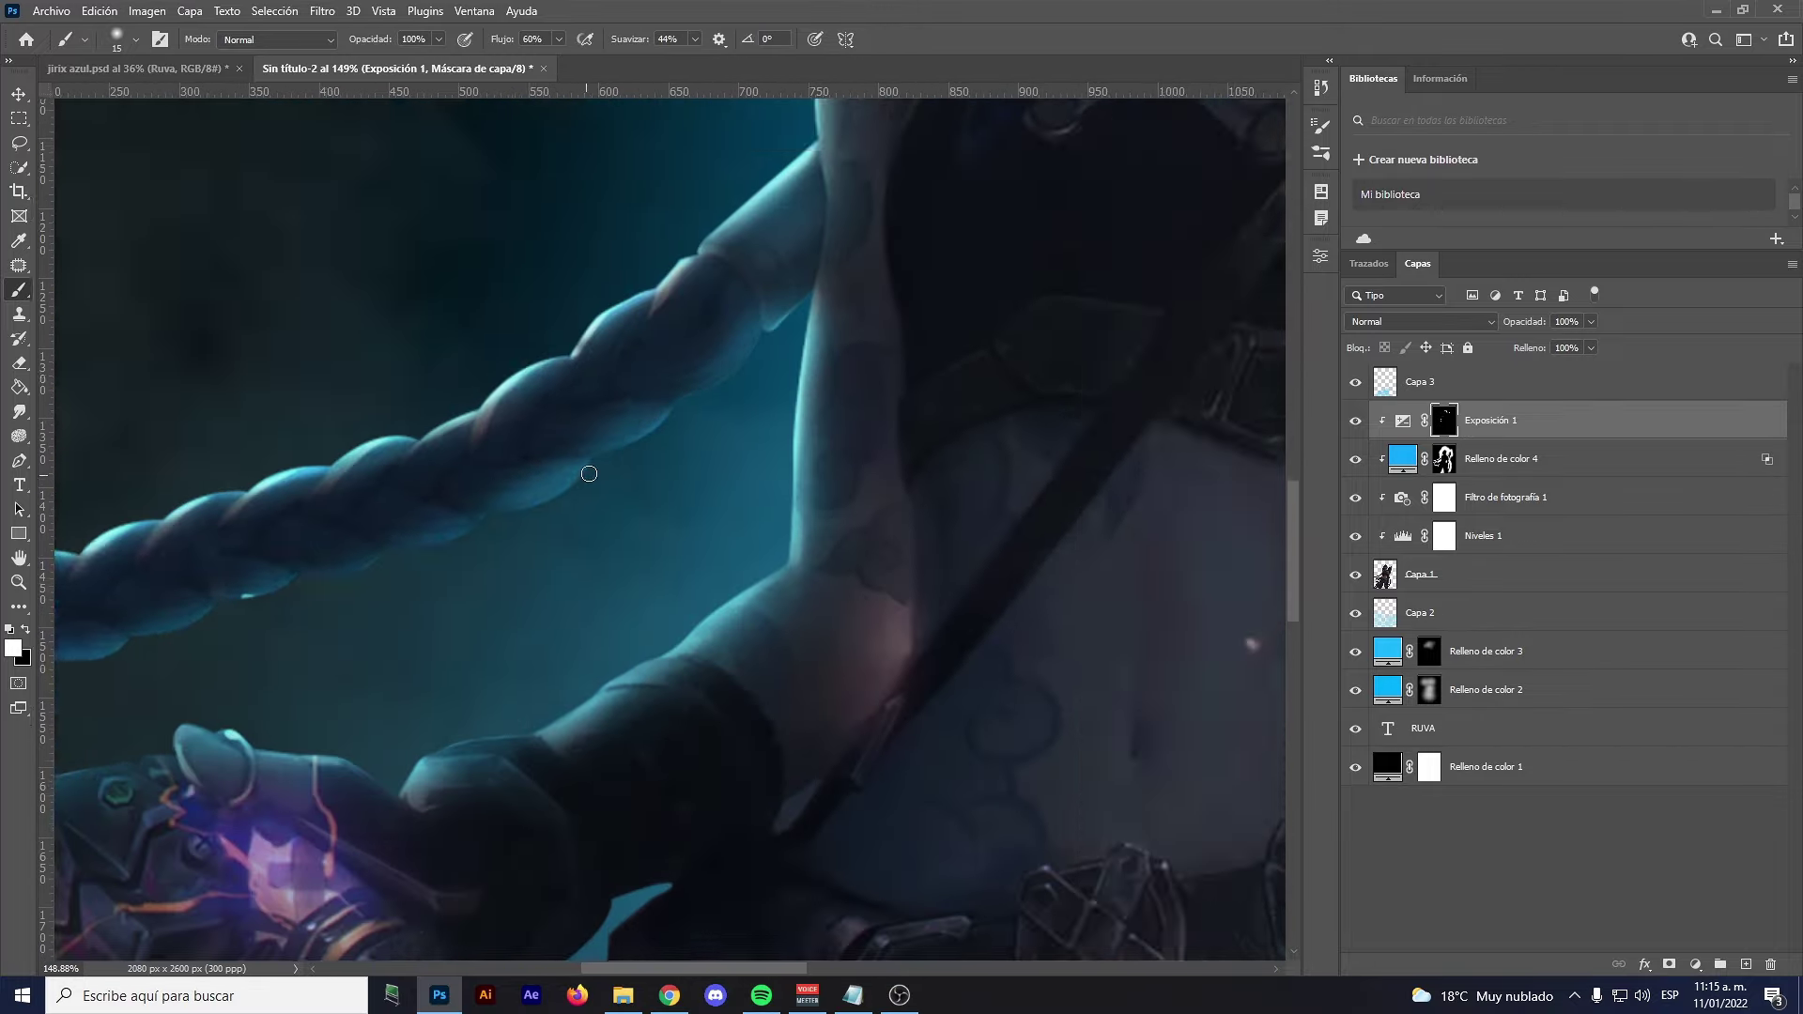
{"action": "scroll", "coordinate": [526, 498], "scroll_direction": "down", "scroll_amount": 1}
{"action": "scroll", "coordinate": [808, 601], "scroll_direction": "up", "scroll_amount": 2}
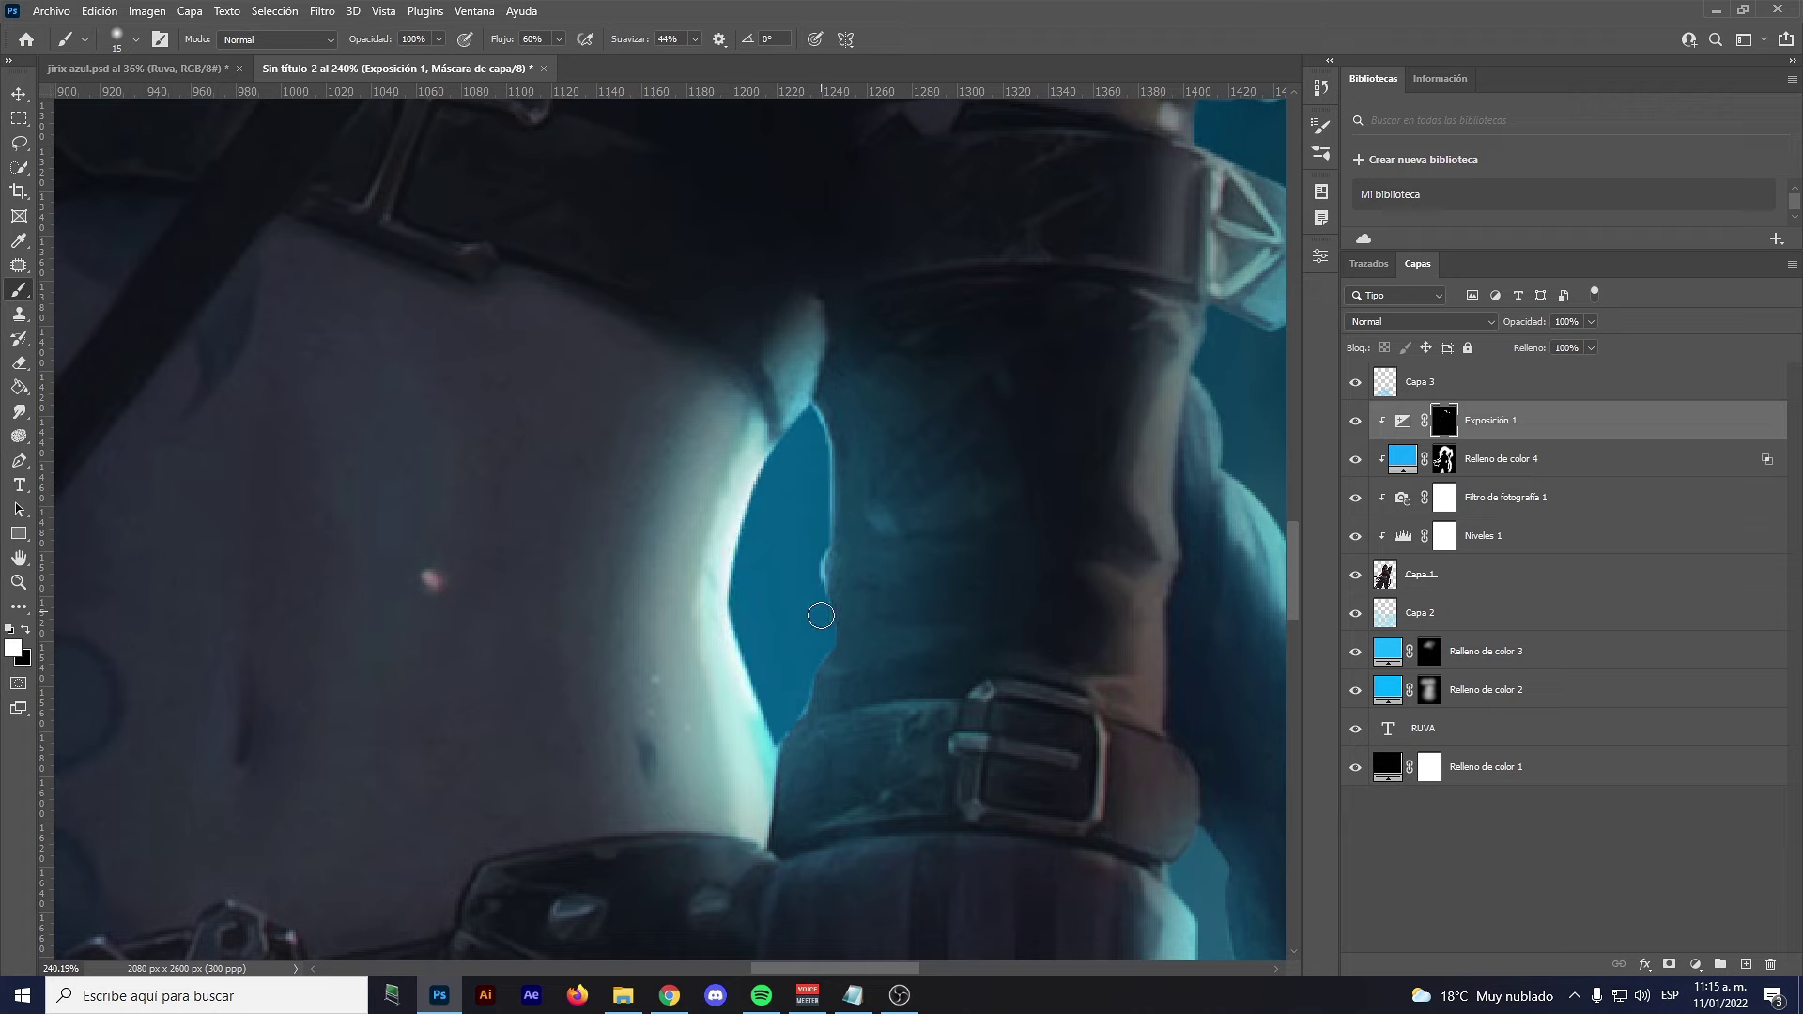
{"action": "scroll", "coordinate": [821, 615], "scroll_direction": "down", "scroll_amount": 2}
{"action": "scroll", "coordinate": [714, 423], "scroll_direction": "up", "scroll_amount": 2}
{"action": "scroll", "coordinate": [605, 405], "scroll_direction": "up", "scroll_amount": 1}
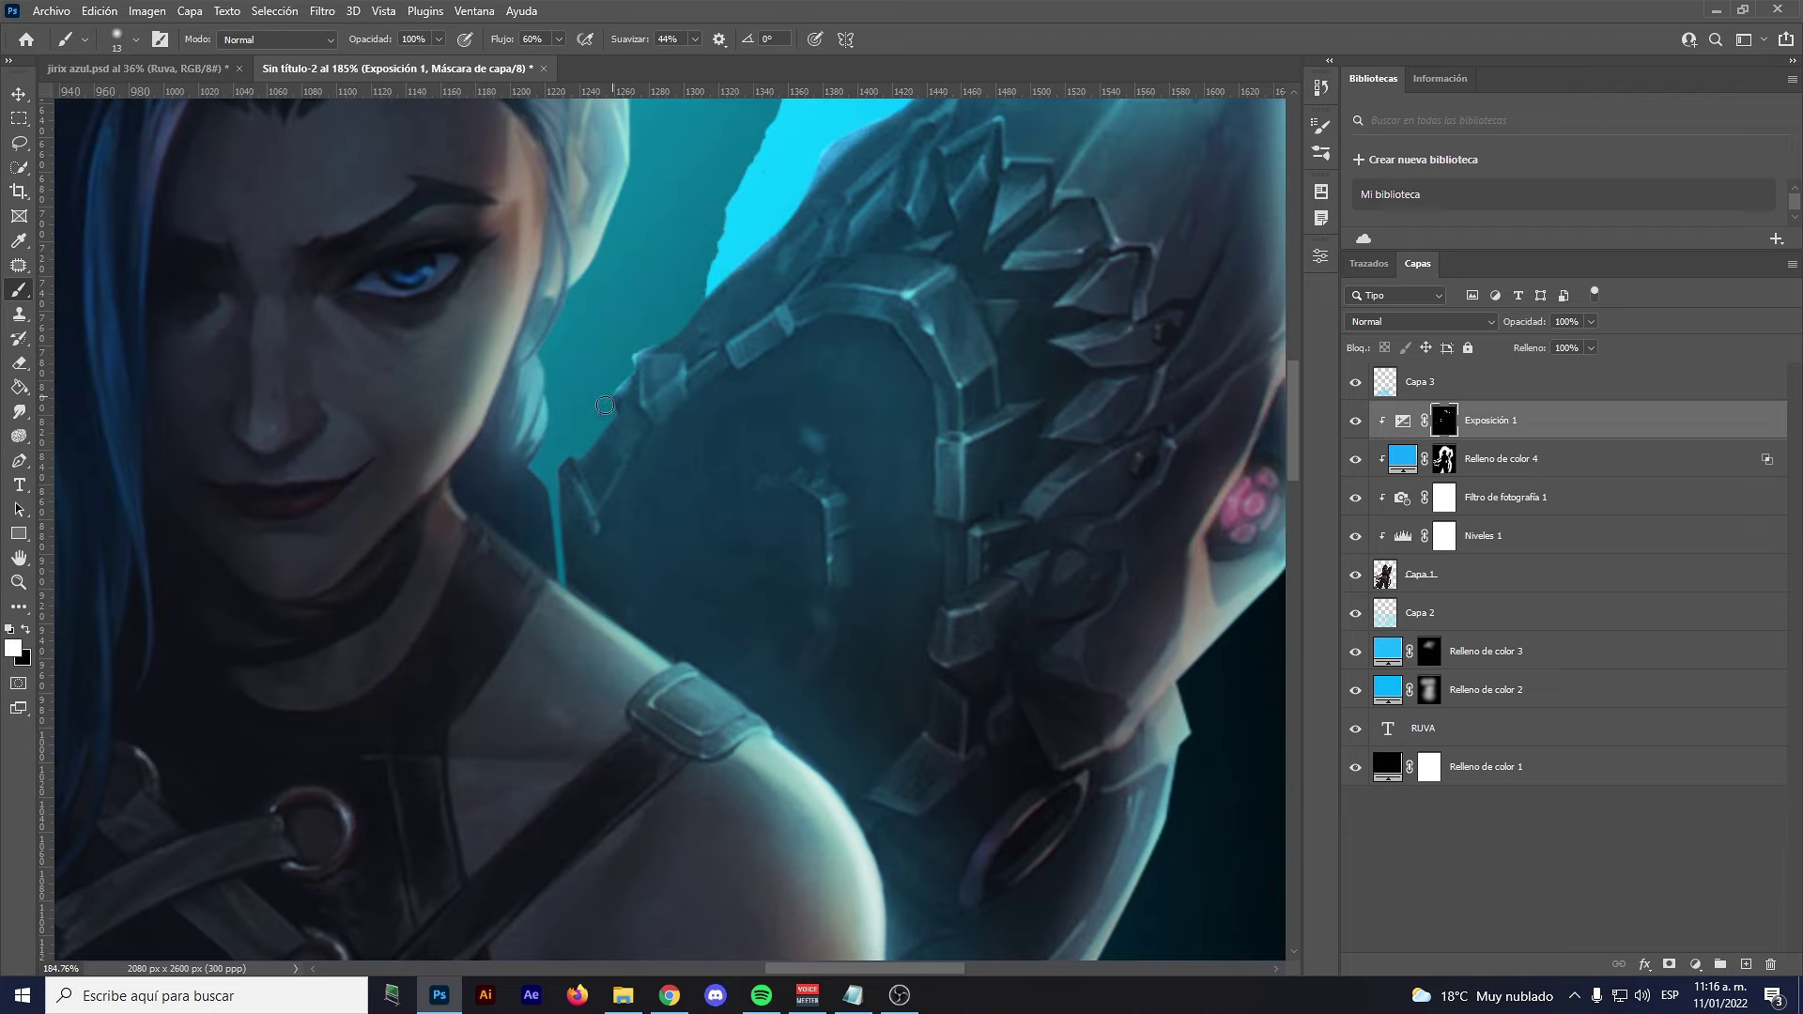
{"action": "scroll", "coordinate": [658, 375], "scroll_direction": "down", "scroll_amount": 1}
{"action": "scroll", "coordinate": [798, 357], "scroll_direction": "up", "scroll_amount": 1}
{"action": "scroll", "coordinate": [955, 332], "scroll_direction": "down", "scroll_amount": 1}
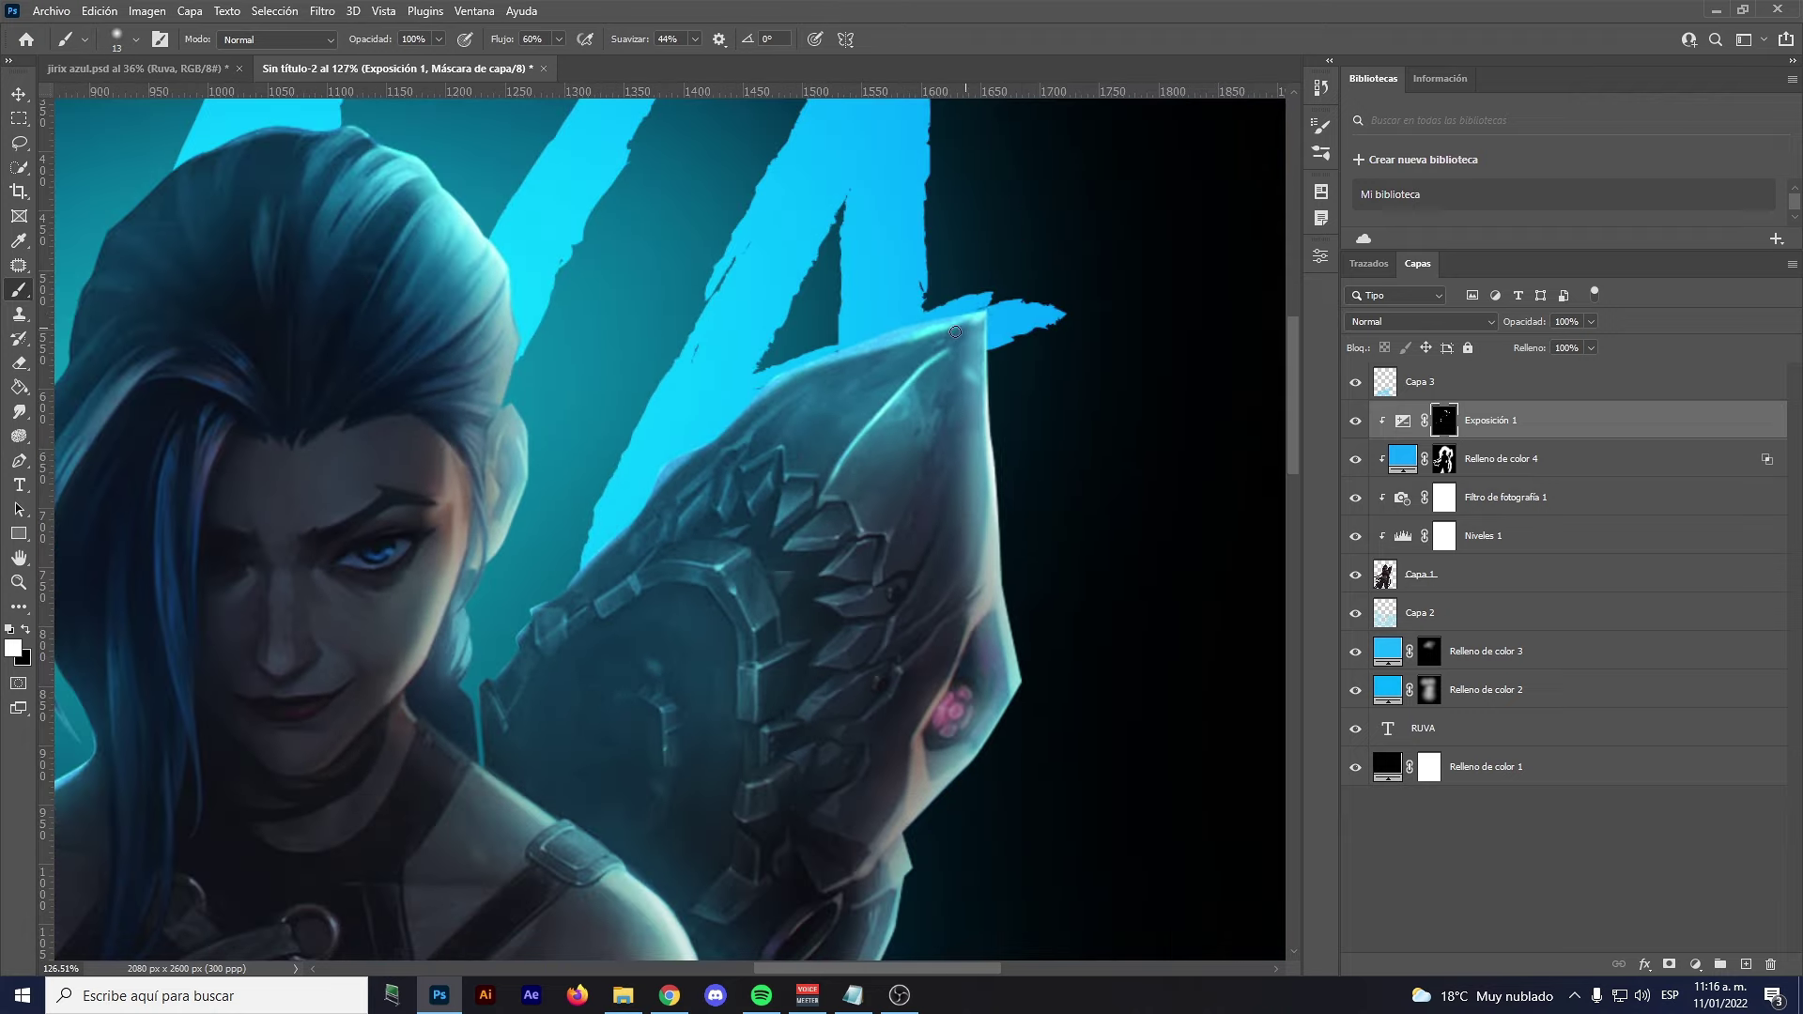
{"action": "scroll", "coordinate": [752, 423], "scroll_direction": "up", "scroll_amount": 1}
{"action": "scroll", "coordinate": [626, 533], "scroll_direction": "up", "scroll_amount": 1}
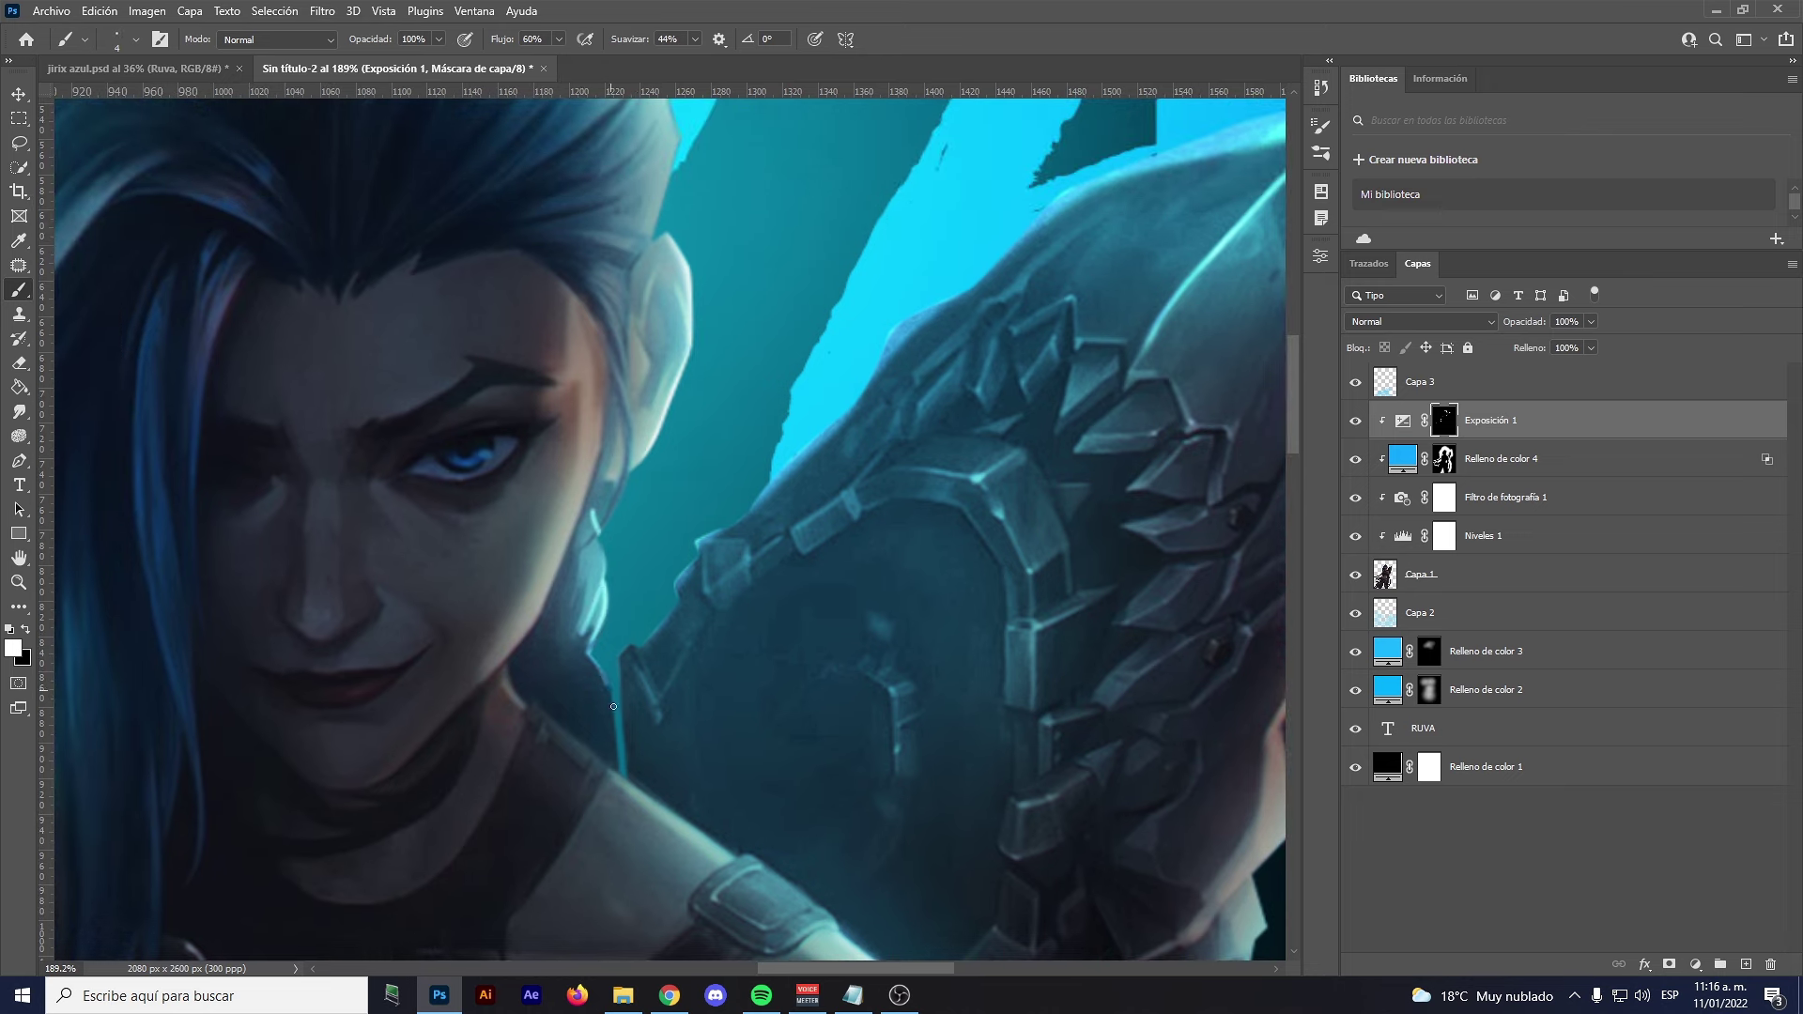
Alternate between the Smudge and Brush tools while zooming around the armband spikes
{"action": "left_click", "coordinate": [19, 410]}
{"action": "scroll", "coordinate": [657, 526], "scroll_direction": "down", "scroll_amount": 2}
{"action": "scroll", "coordinate": [657, 526], "scroll_direction": "up", "scroll_amount": 1}
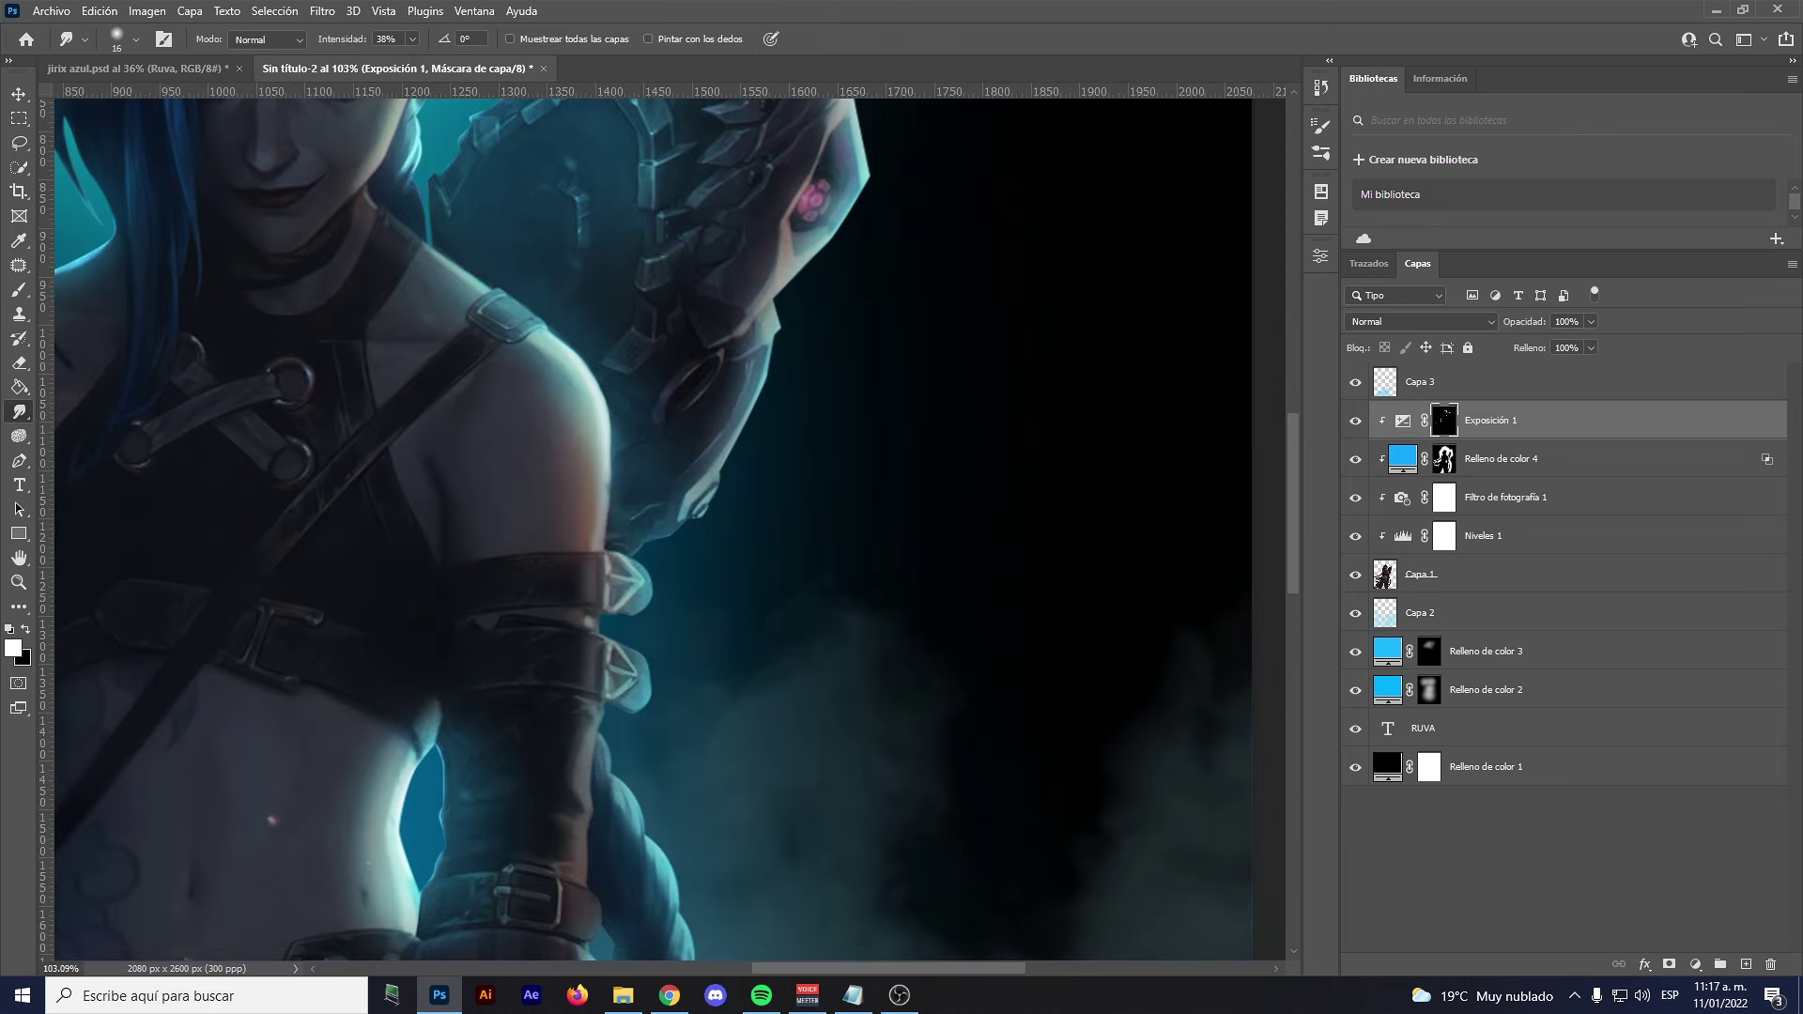
{"action": "scroll", "coordinate": [652, 619], "scroll_direction": "up", "scroll_amount": 2}
{"action": "scroll", "coordinate": [562, 543], "scroll_direction": "up", "scroll_amount": 1}
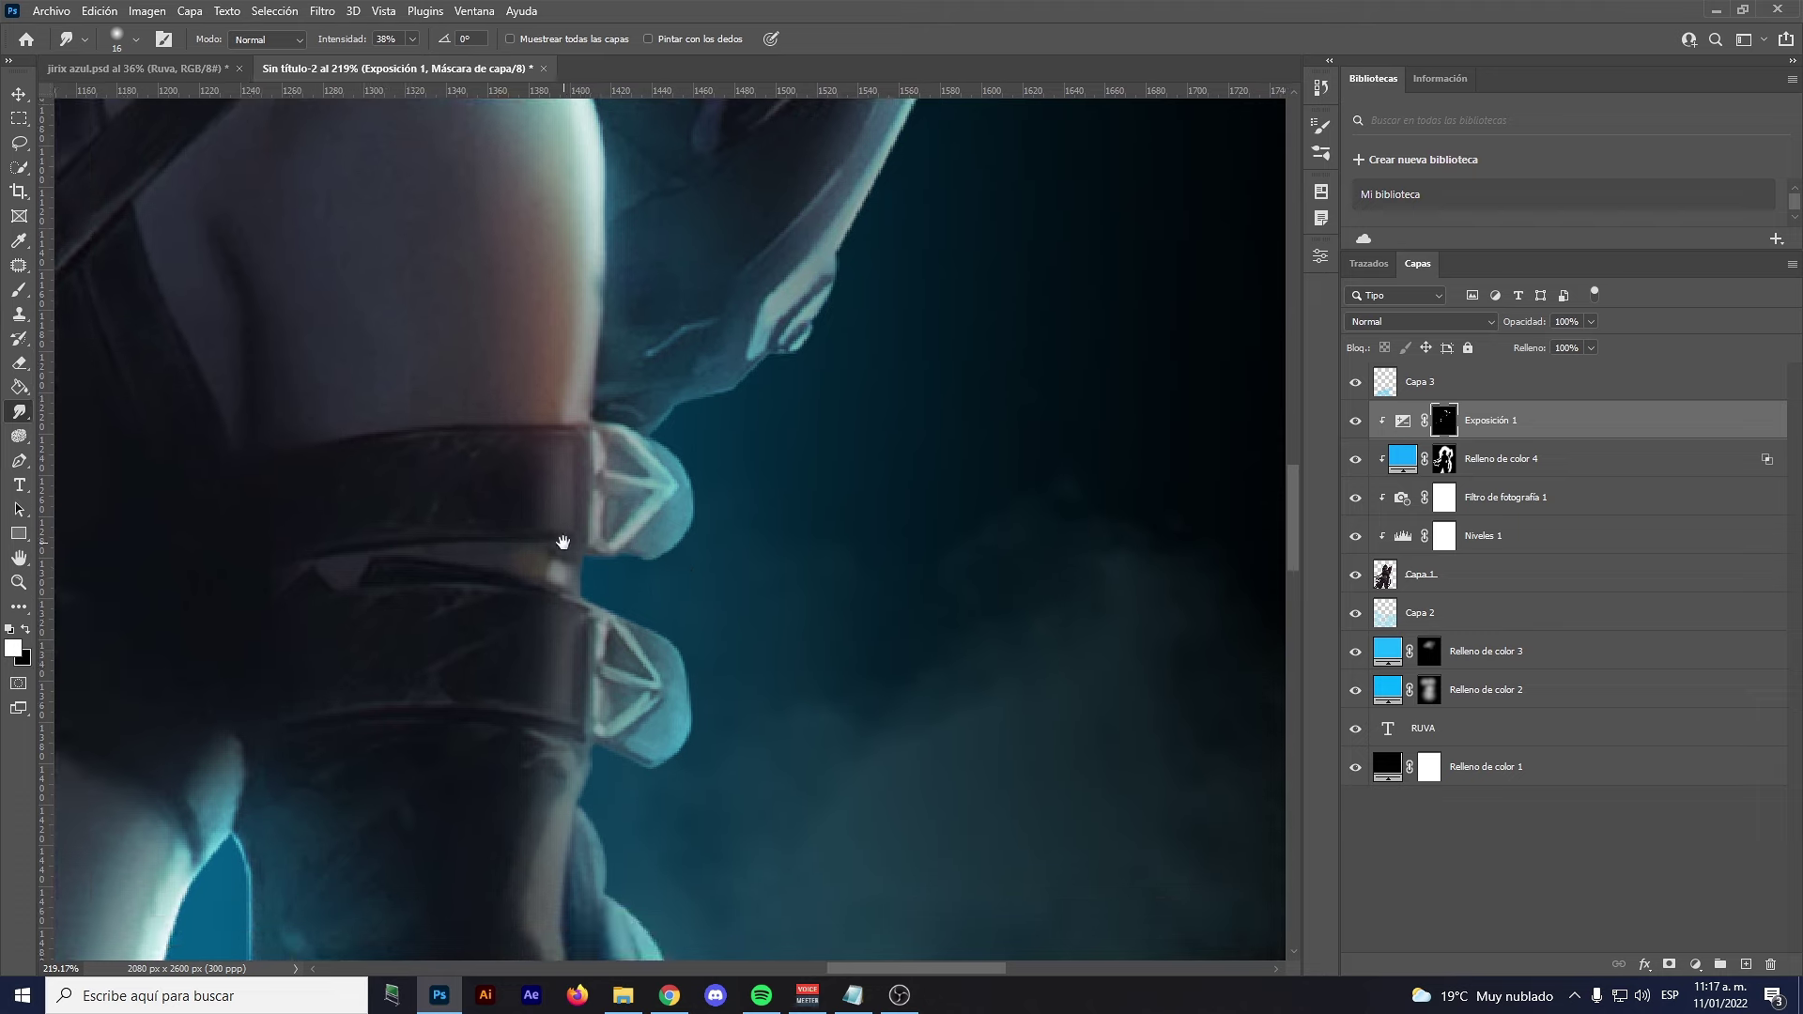
{"action": "left_click", "coordinate": [22, 297]}
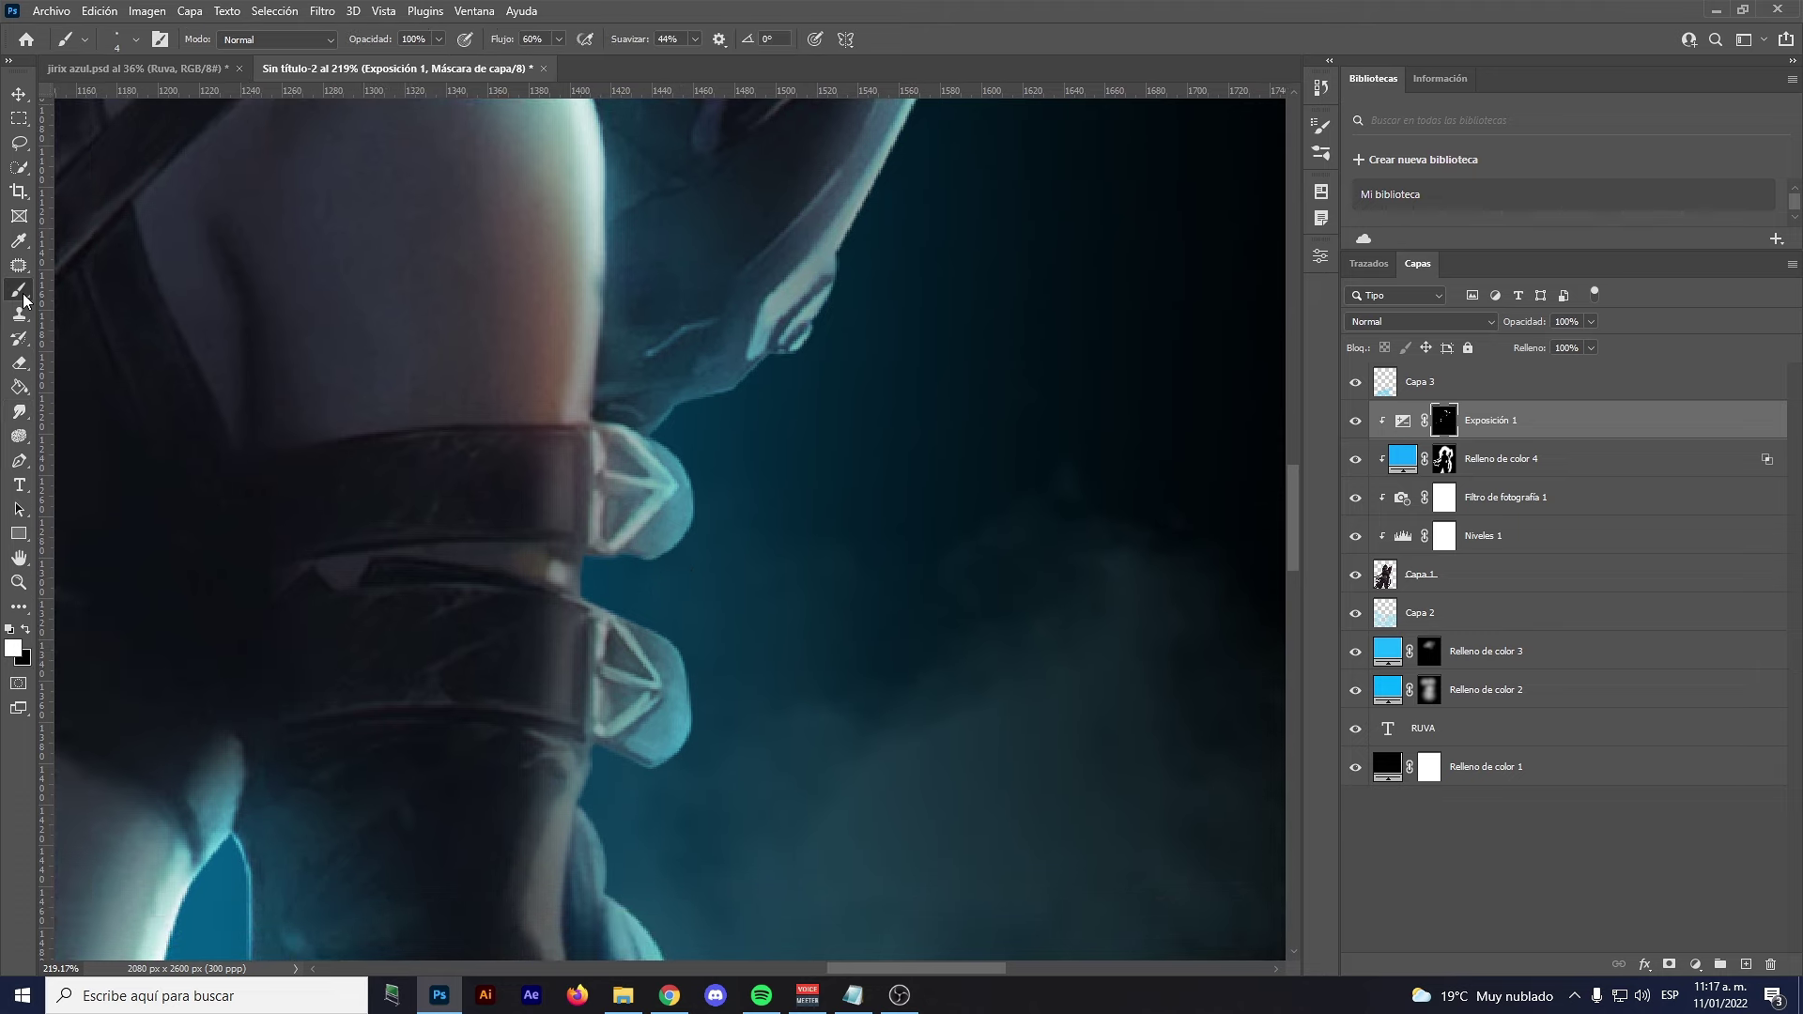
{"action": "scroll", "coordinate": [712, 456], "scroll_direction": "up", "scroll_amount": 1}
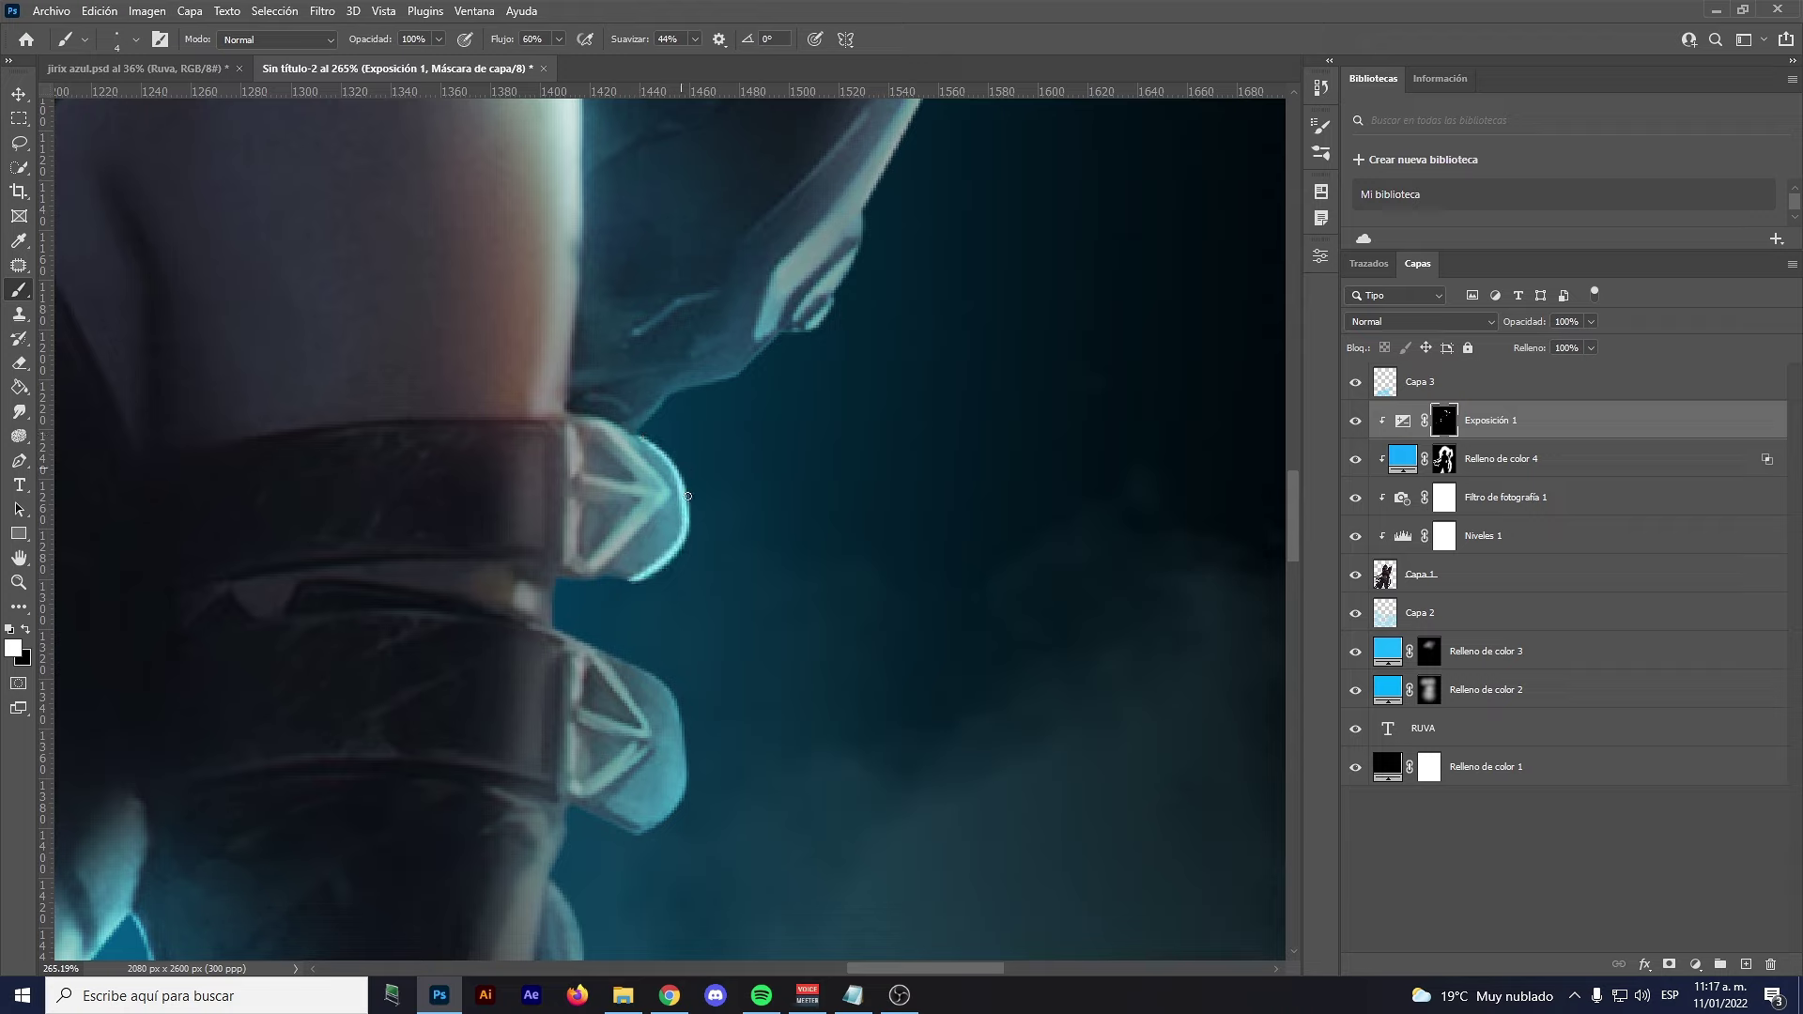
{"action": "scroll", "coordinate": [609, 535], "scroll_direction": "down", "scroll_amount": 2}
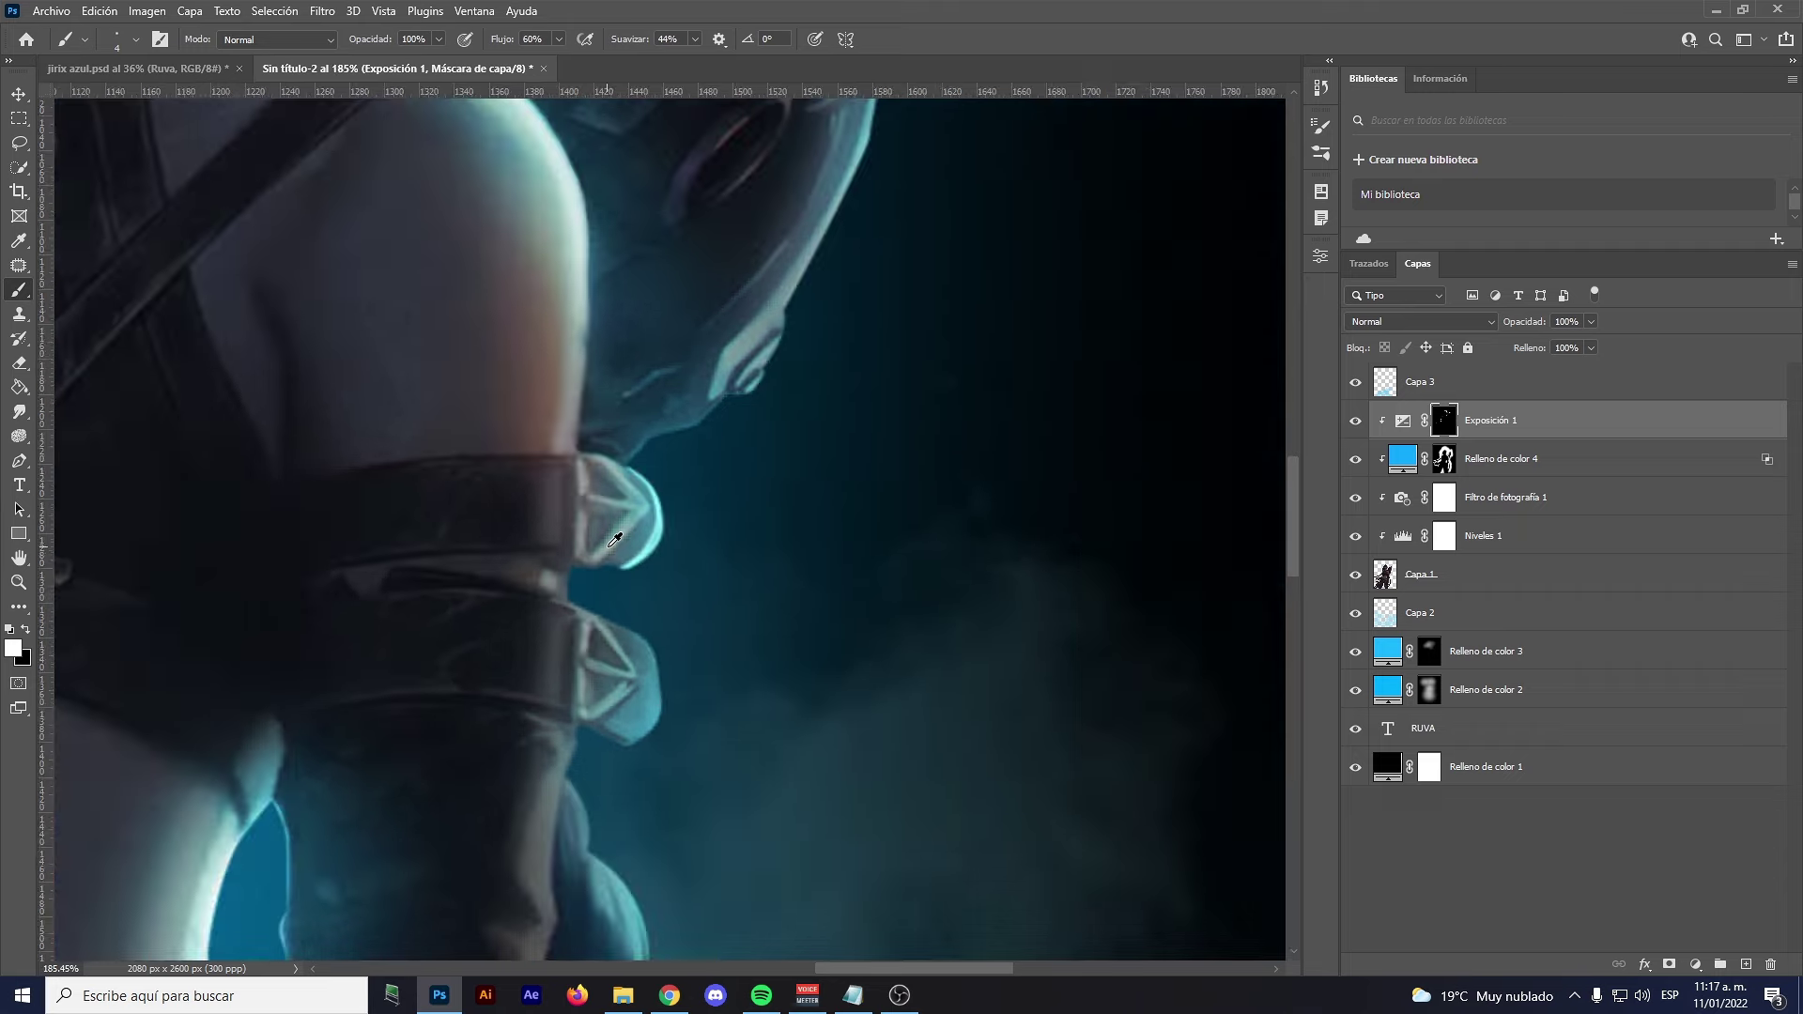
{"action": "scroll", "coordinate": [535, 470], "scroll_direction": "up", "scroll_amount": 2}
{"action": "scroll", "coordinate": [582, 376], "scroll_direction": "up", "scroll_amount": 1}
{"action": "scroll", "coordinate": [639, 611], "scroll_direction": "up", "scroll_amount": 1}
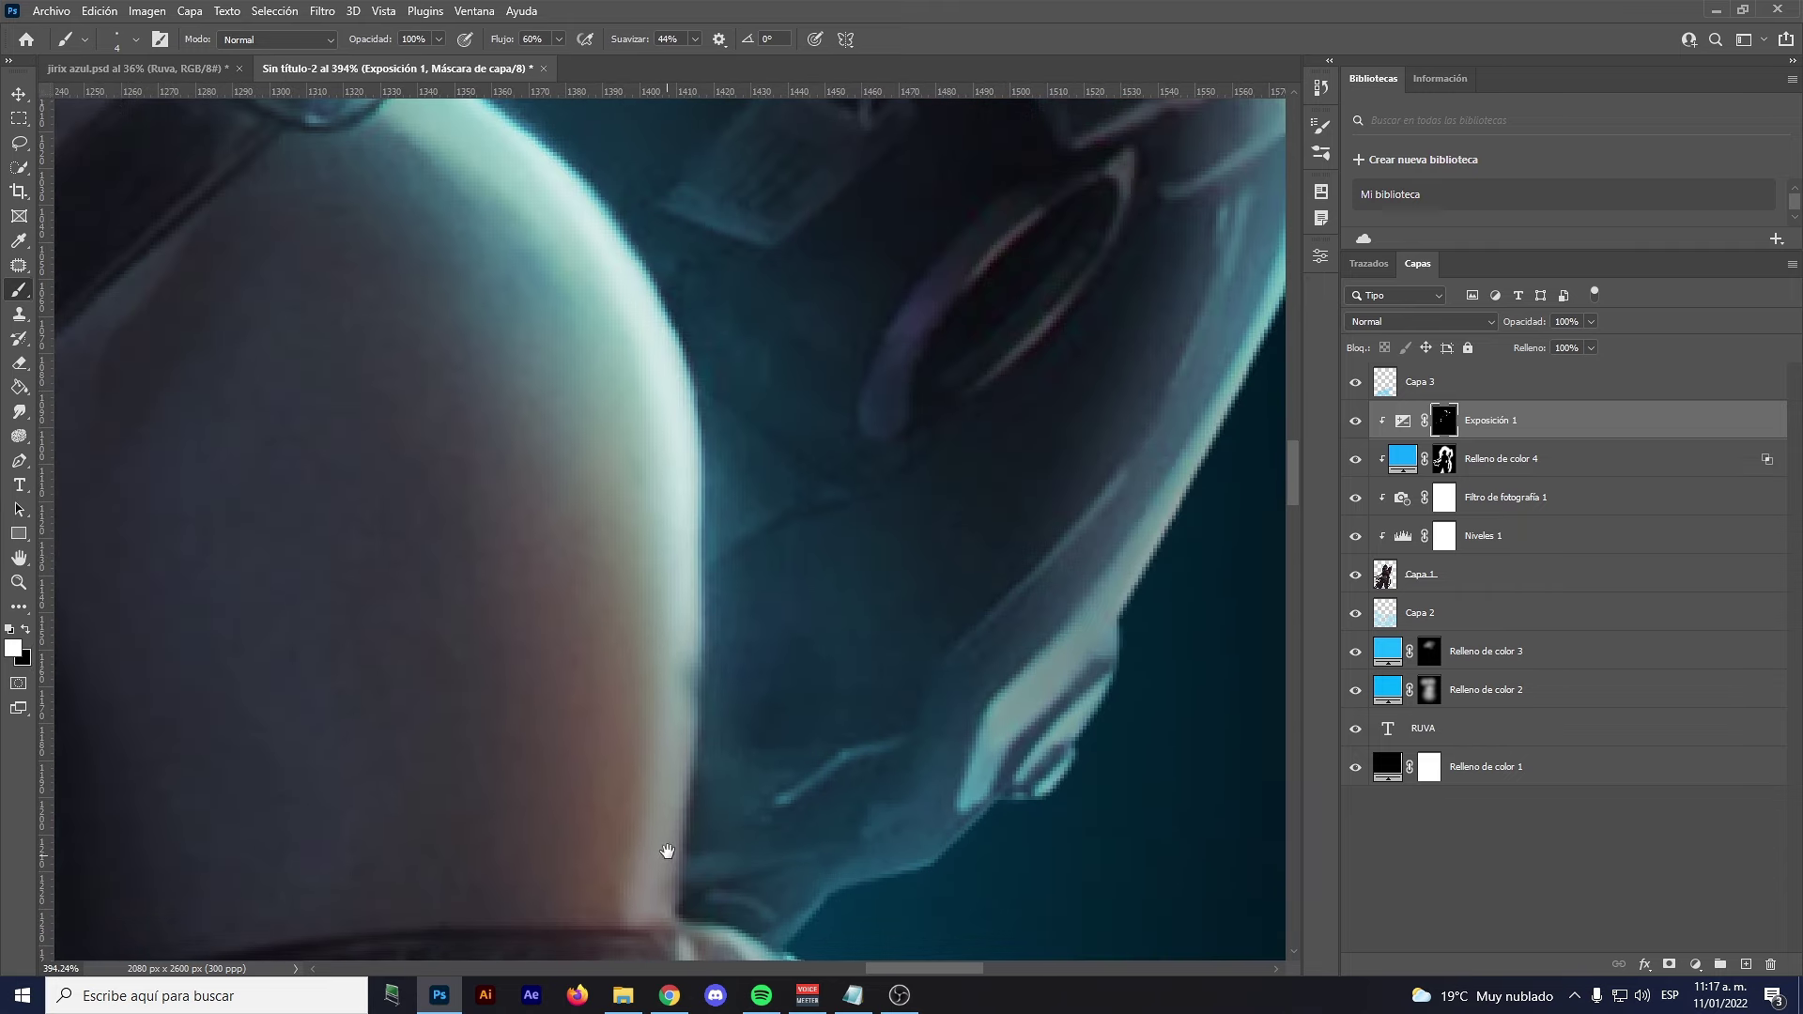
{"action": "scroll", "coordinate": [736, 725], "scroll_direction": "down", "scroll_amount": 2}
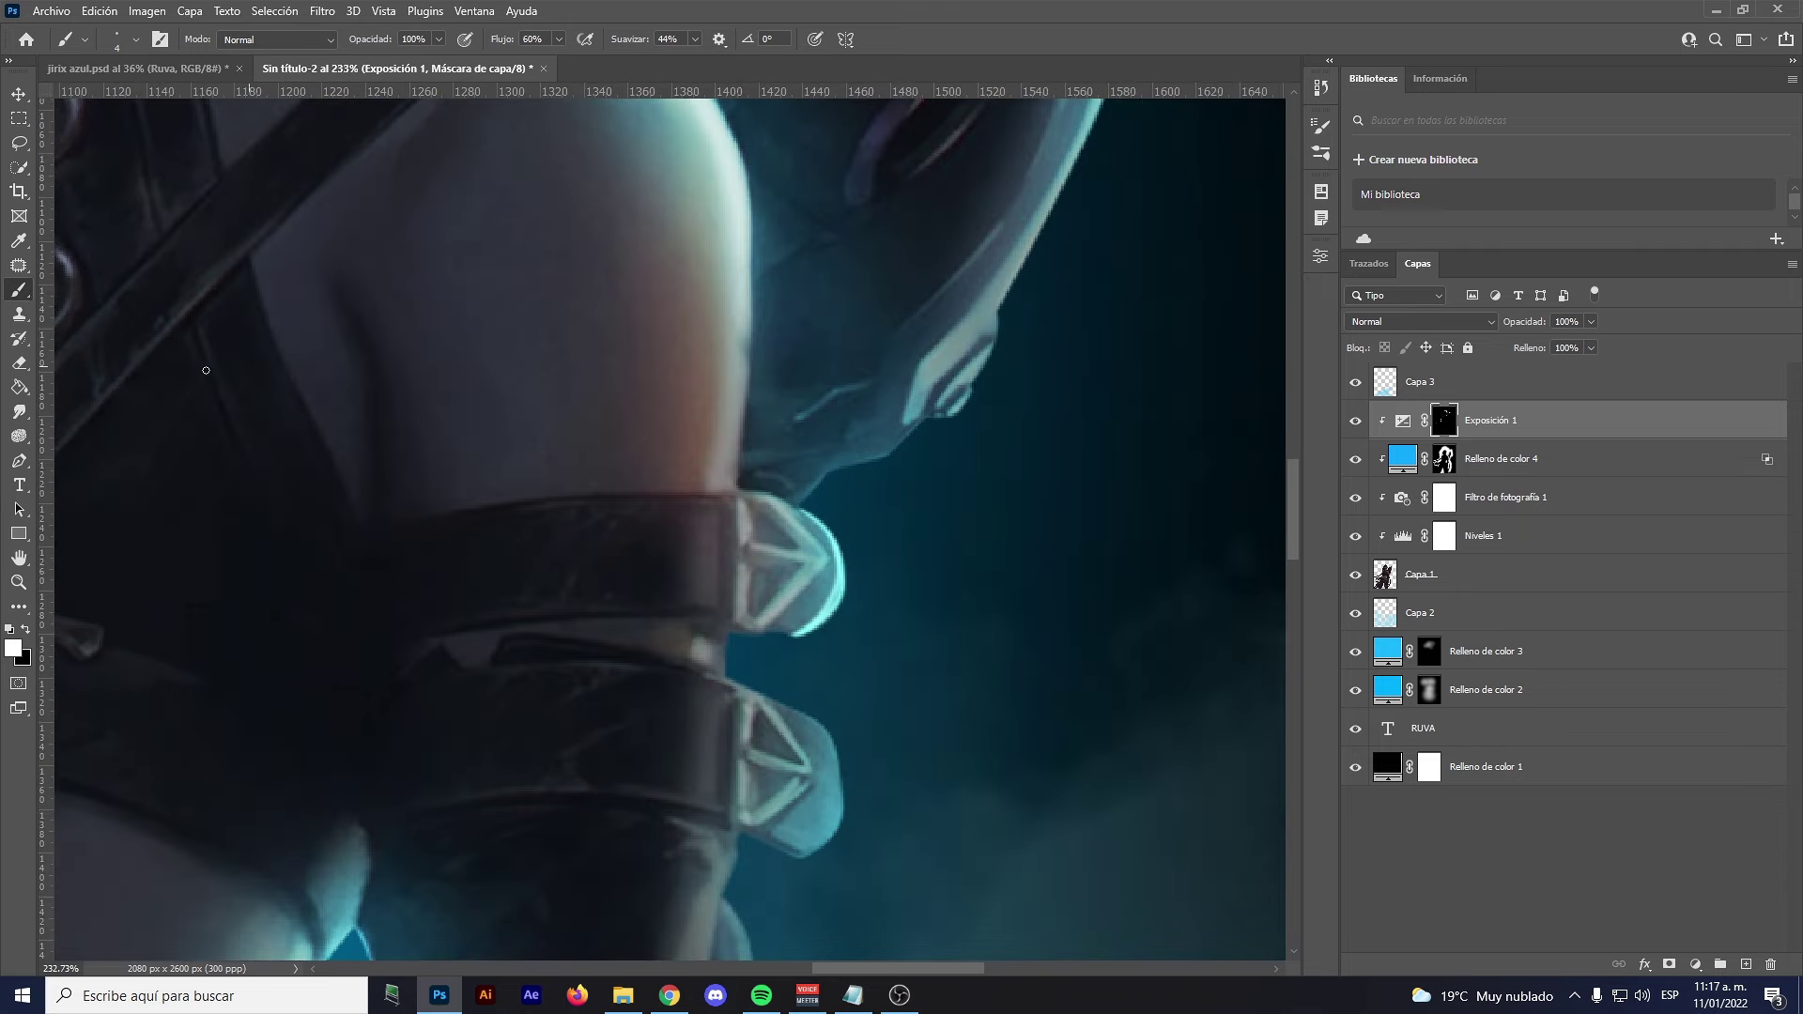
Smudge the painted glow along the armband spike's edge, then bring the braid into view
{"action": "left_click", "coordinate": [19, 413]}
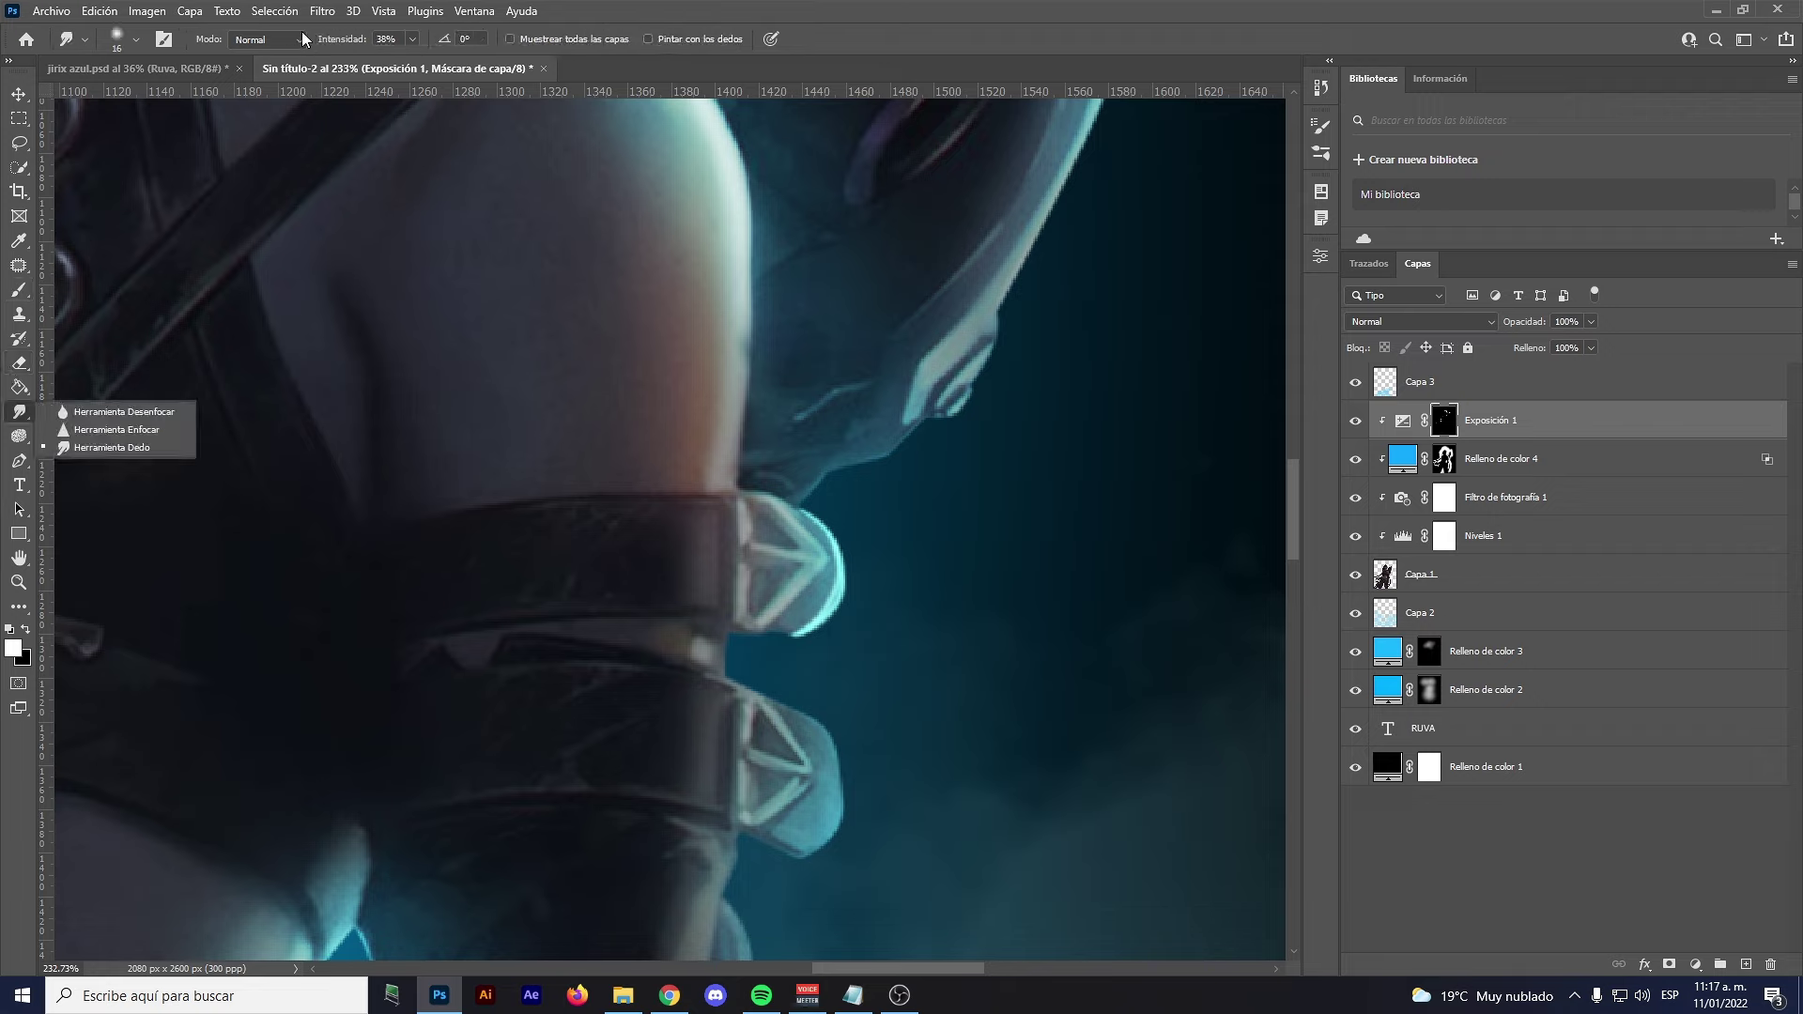
{"action": "left_click", "coordinate": [801, 650]}
{"action": "left_click_drag", "start_coordinate": [731, 623], "coordinate": [737, 643]}
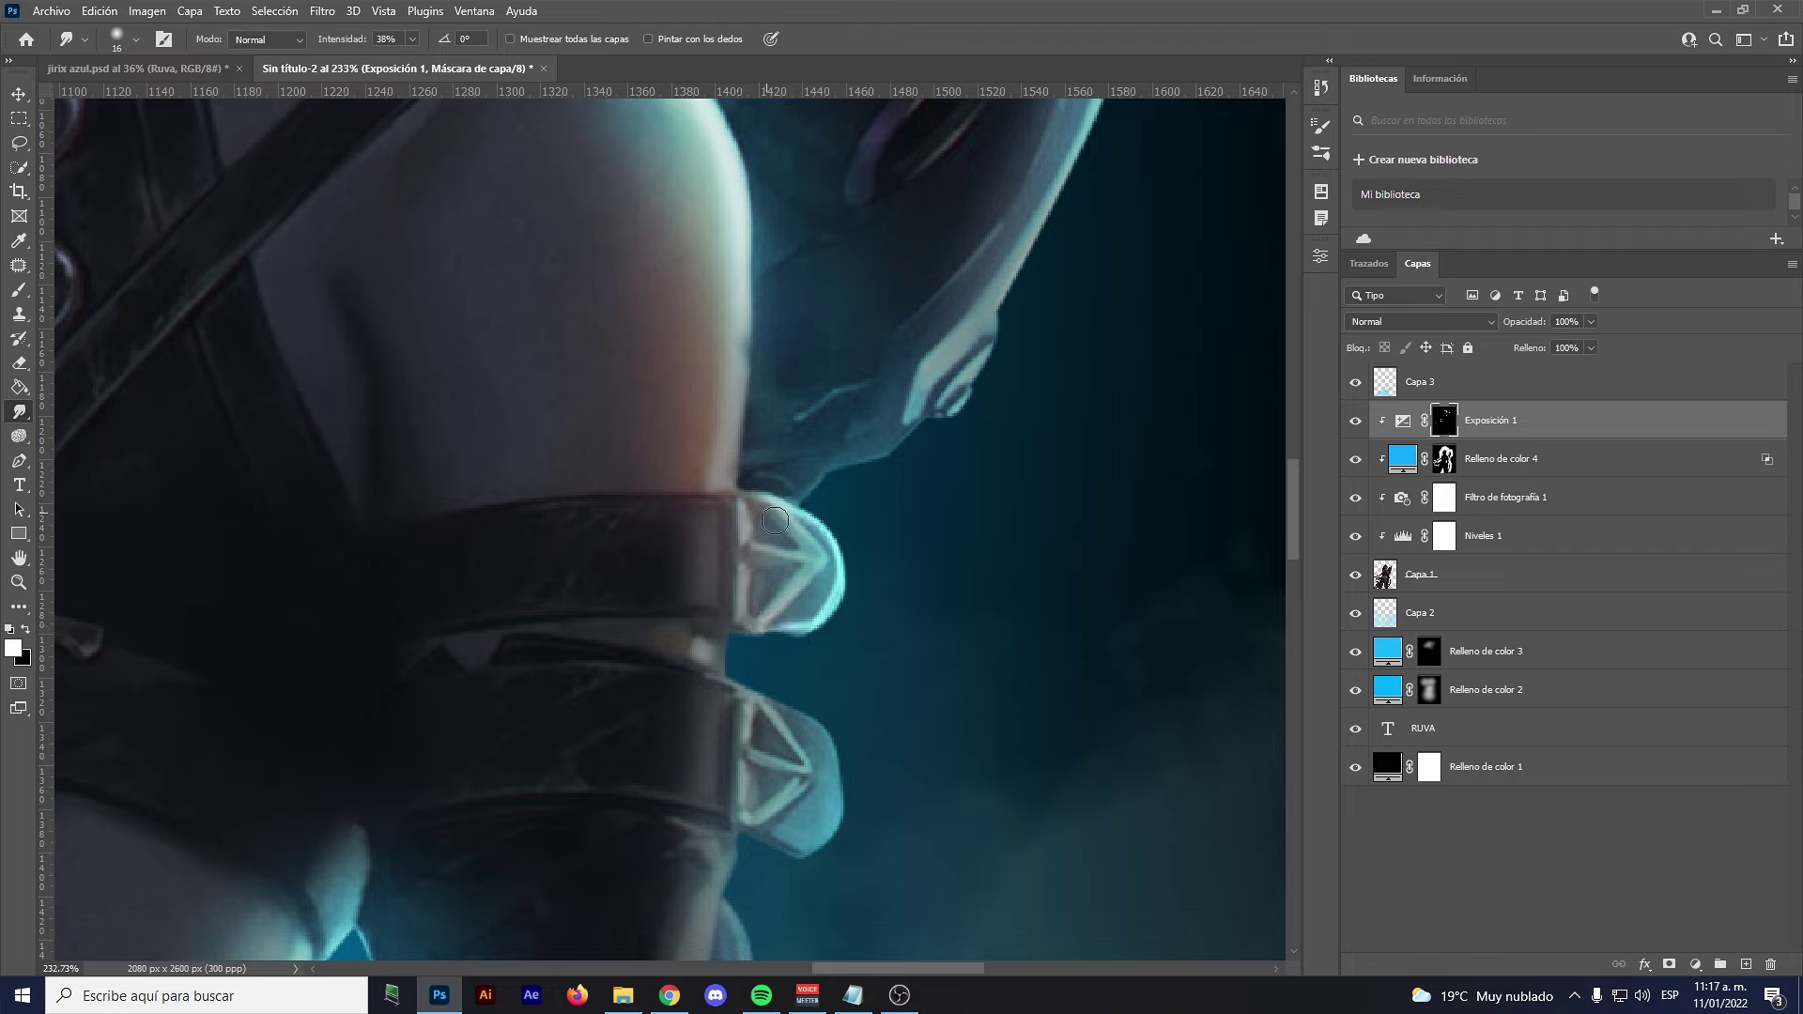
{"action": "scroll", "coordinate": [768, 516], "scroll_direction": "down", "scroll_amount": 5}
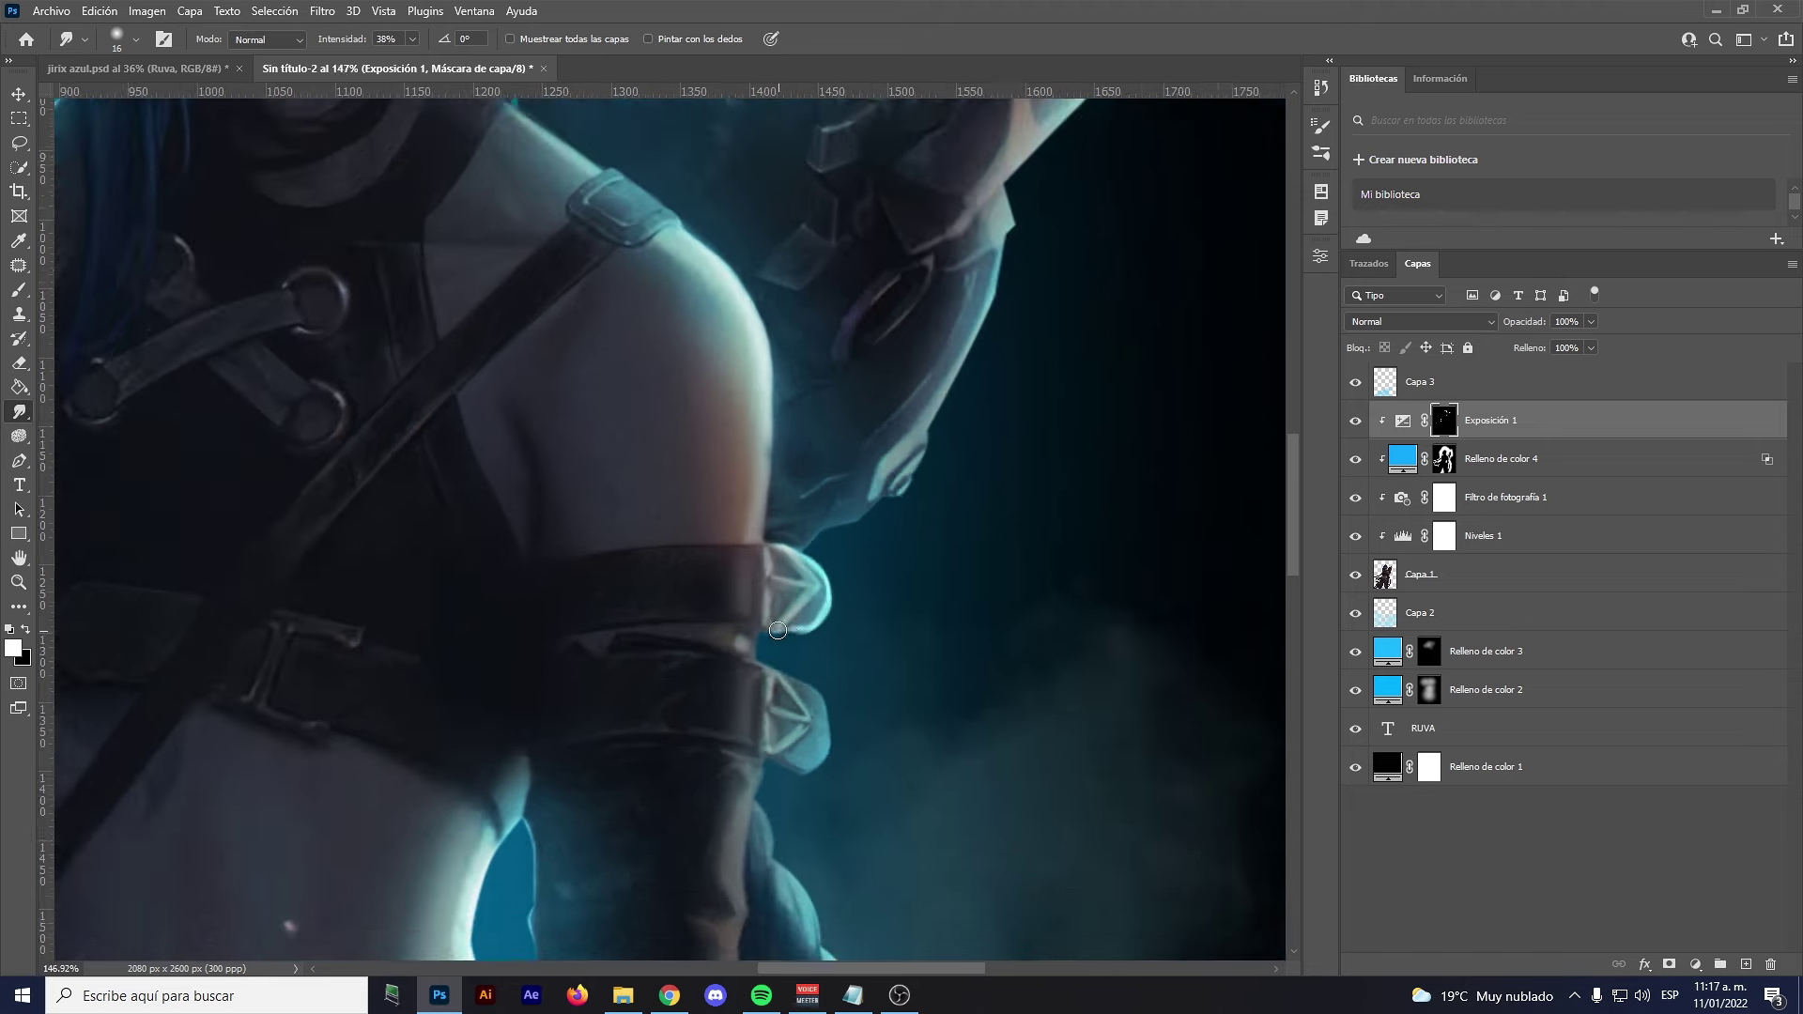
{"action": "mouse_move", "coordinate": [845, 732]}
{"action": "left_mouse_down"}
{"action": "mouse_move", "coordinate": [870, 803]}
{"action": "mouse_move", "coordinate": [738, 460]}
{"action": "left_mouse_up"}
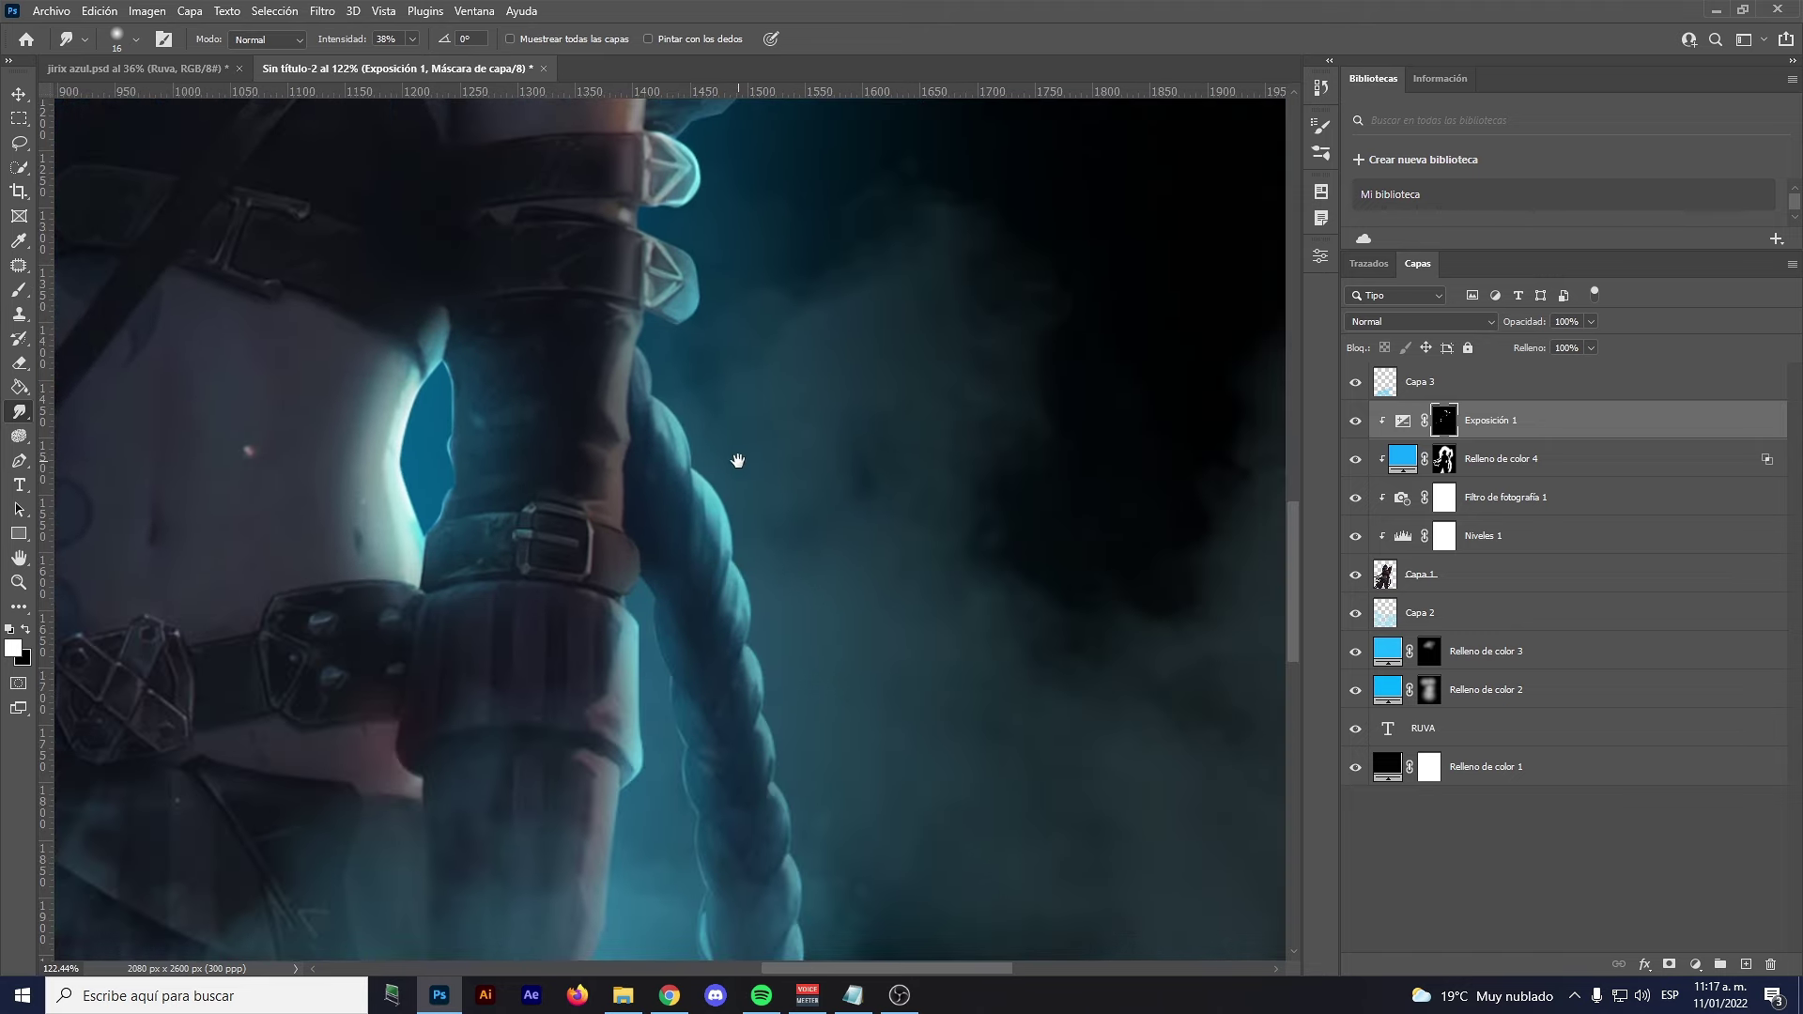
Paint white highlights down the braid's outer edge on the Exposición 1 mask
{"action": "key", "text": "b"}
{"action": "scroll", "coordinate": [731, 456], "scroll_direction": "up", "scroll_amount": 3}
{"action": "scroll", "coordinate": [607, 338], "scroll_direction": "up", "scroll_amount": 3}
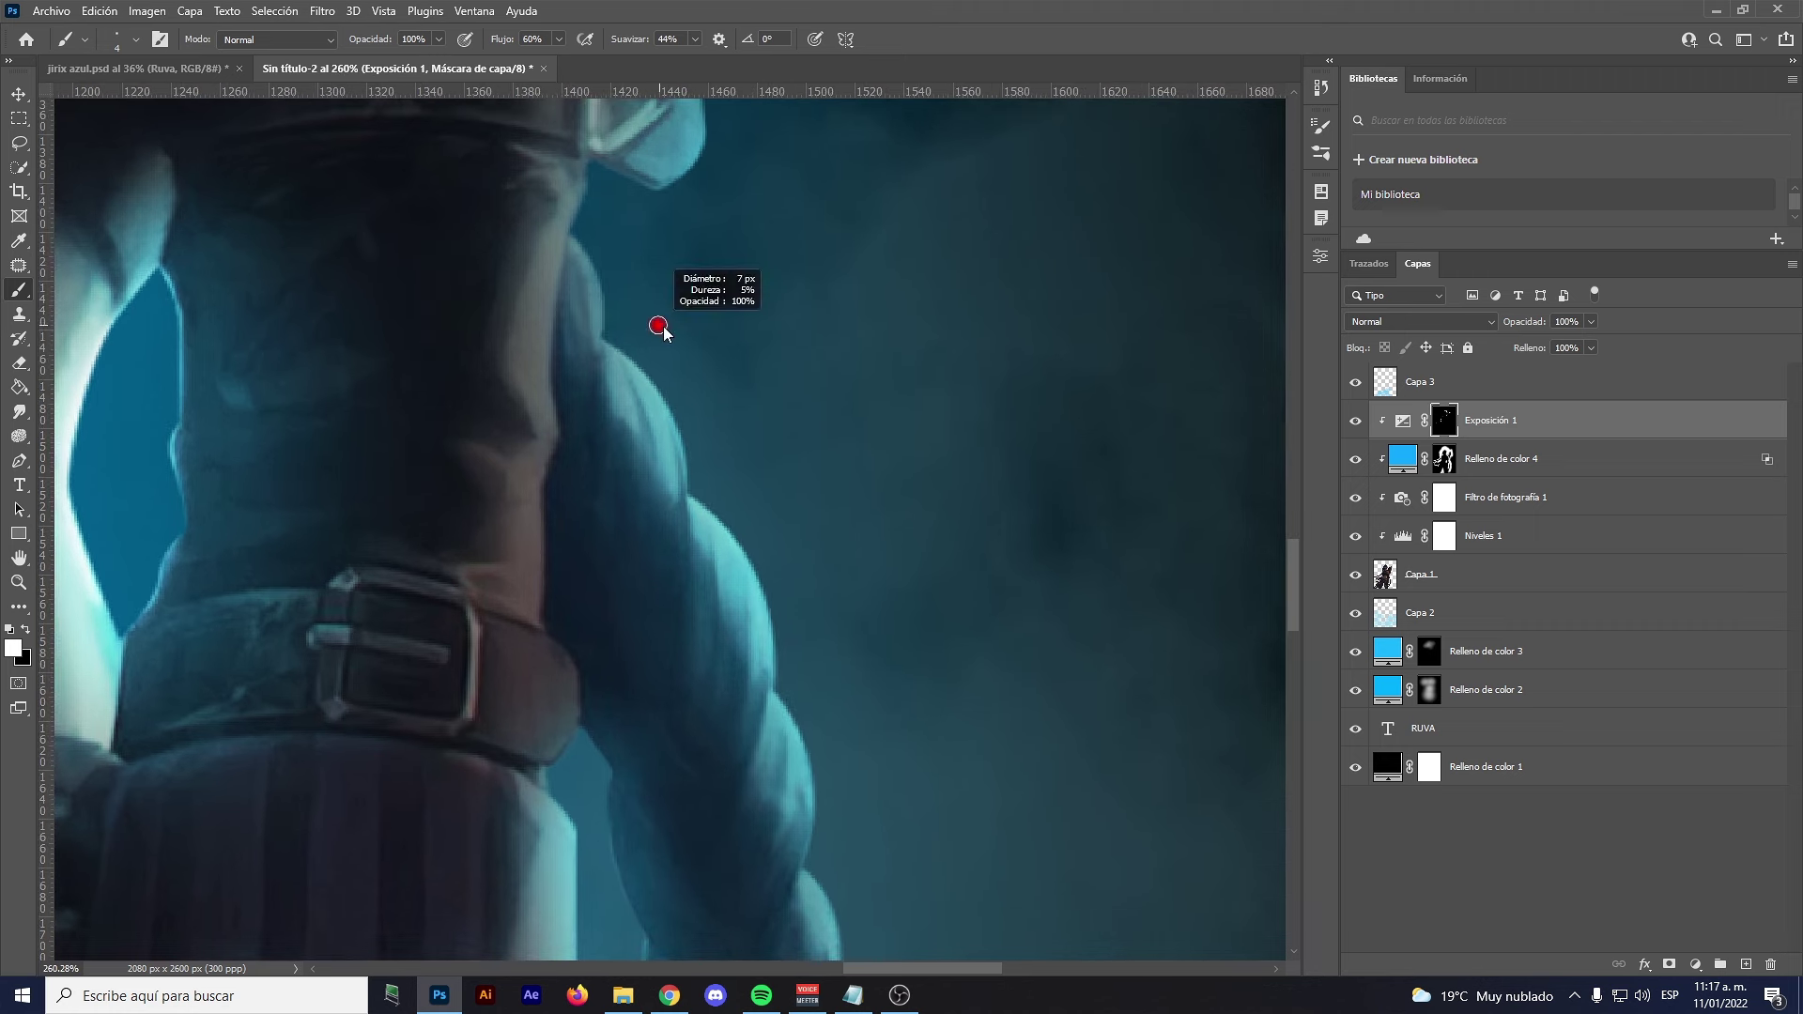
{"action": "mouse_move", "coordinate": [688, 446]}
{"action": "left_mouse_down"}
{"action": "mouse_move", "coordinate": [690, 597]}
{"action": "mouse_move", "coordinate": [779, 657]}
{"action": "mouse_move", "coordinate": [742, 818]}
{"action": "left_mouse_up"}
{"action": "mouse_move", "coordinate": [835, 746]}
{"action": "left_mouse_down"}
{"action": "mouse_move", "coordinate": [854, 605]}
{"action": "mouse_move", "coordinate": [807, 804]}
{"action": "mouse_move", "coordinate": [778, 839]}
{"action": "left_mouse_up"}
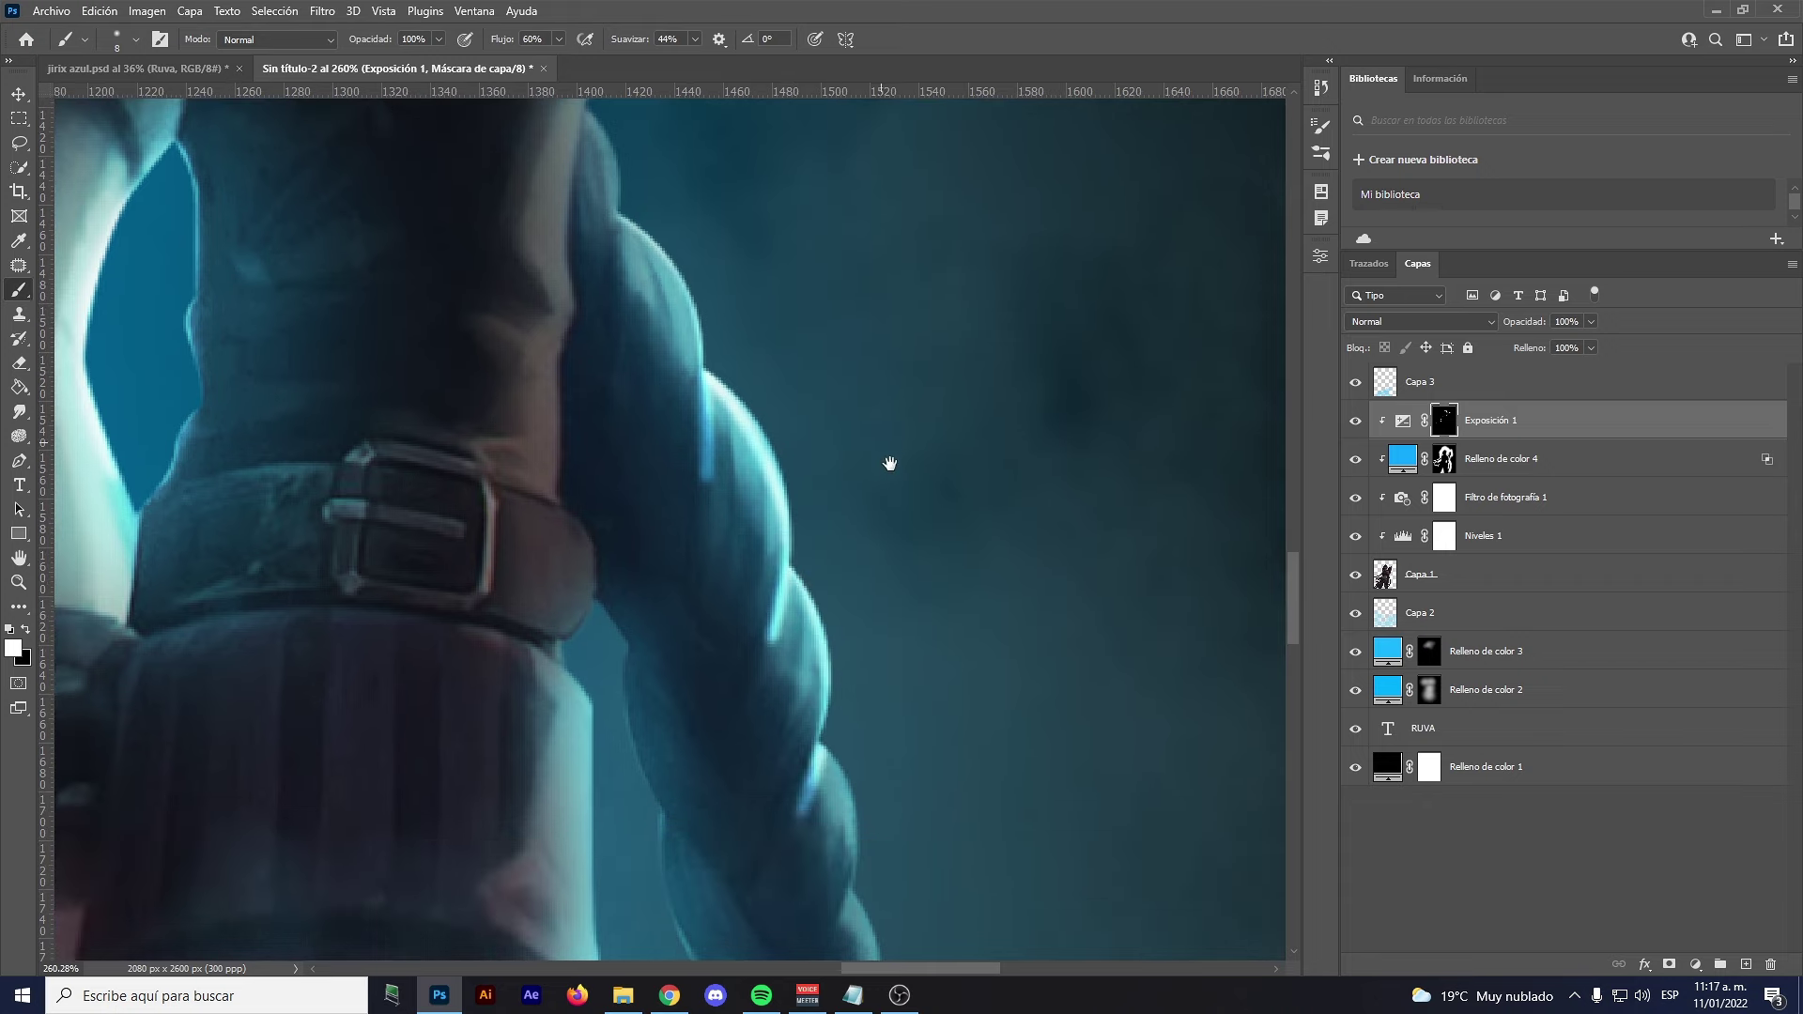
{"action": "left_click_drag", "start_coordinate": [889, 463], "coordinate": [919, 535]}
{"action": "mouse_move", "coordinate": [648, 250]}
{"action": "left_mouse_down"}
{"action": "mouse_move", "coordinate": [645, 409]}
{"action": "mouse_move", "coordinate": [738, 372]}
{"action": "left_mouse_up"}
Smudge the braid's new highlights downward, then zoom out over the torso and braid
{"action": "left_click", "coordinate": [20, 418]}
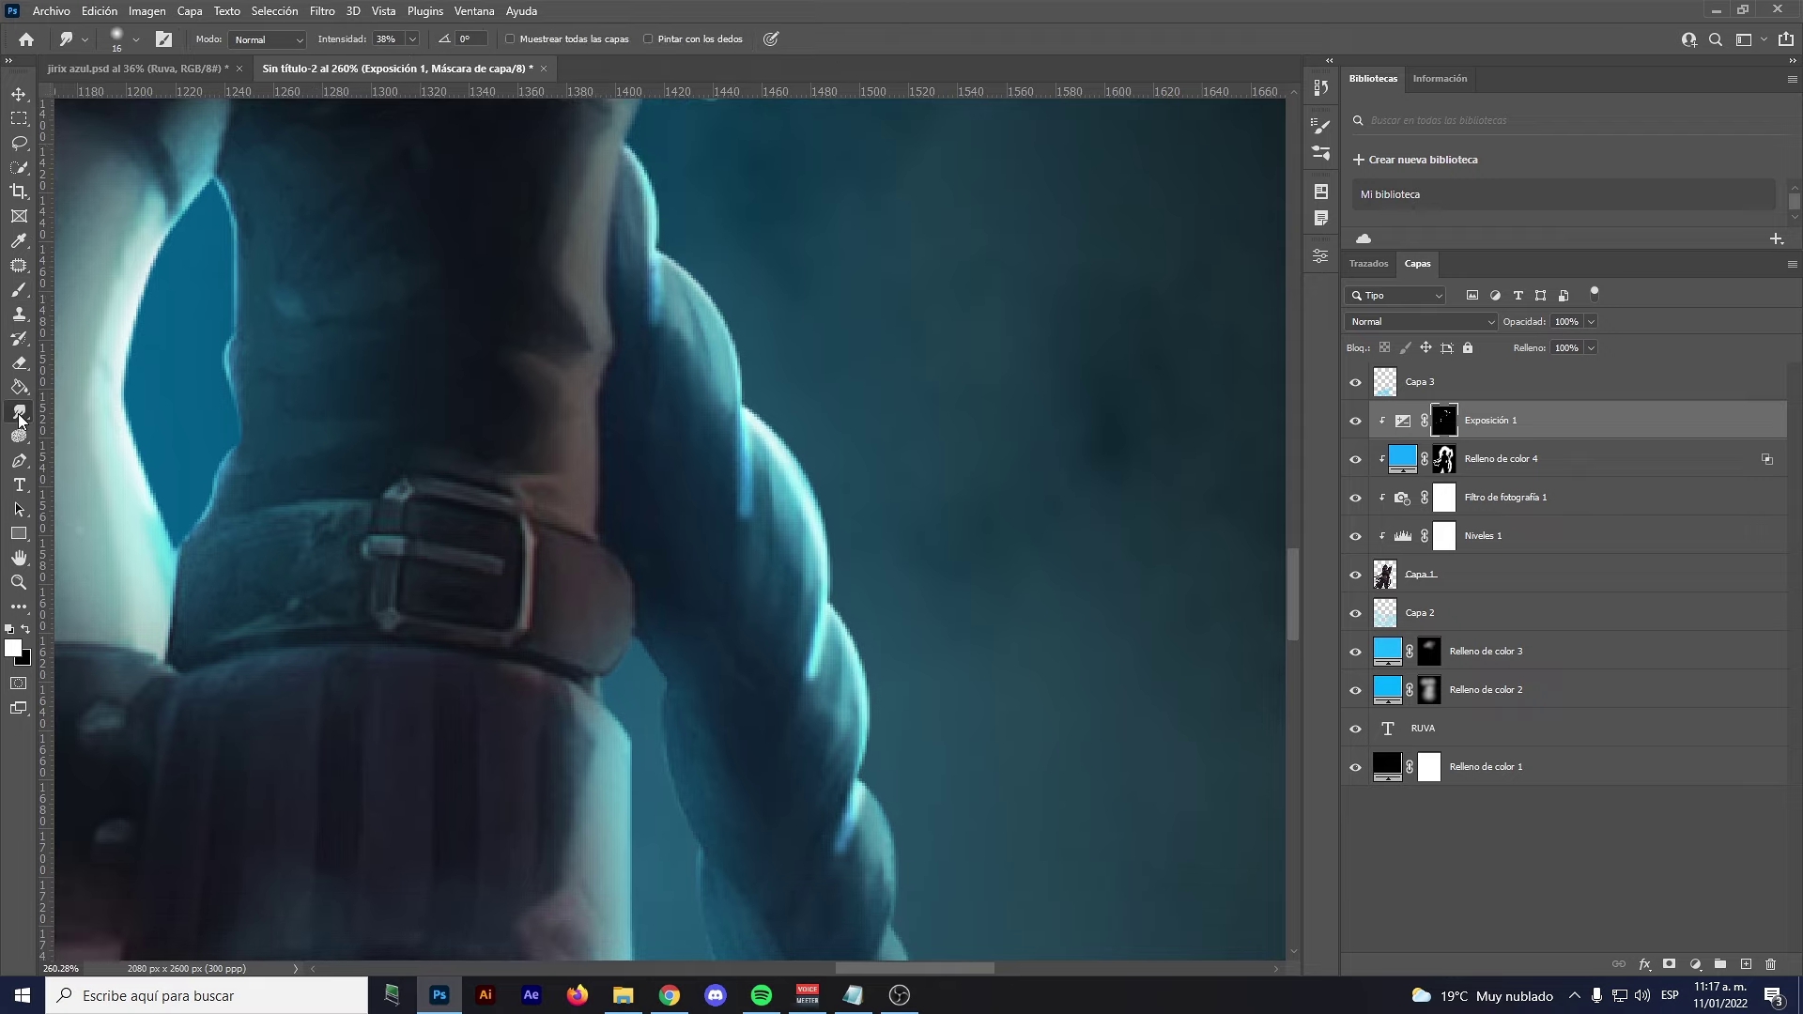
{"action": "mouse_move", "coordinate": [738, 499]}
{"action": "left_mouse_down"}
{"action": "mouse_move", "coordinate": [705, 654]}
{"action": "mouse_move", "coordinate": [744, 601]}
{"action": "mouse_move", "coordinate": [723, 651]}
{"action": "left_mouse_up"}
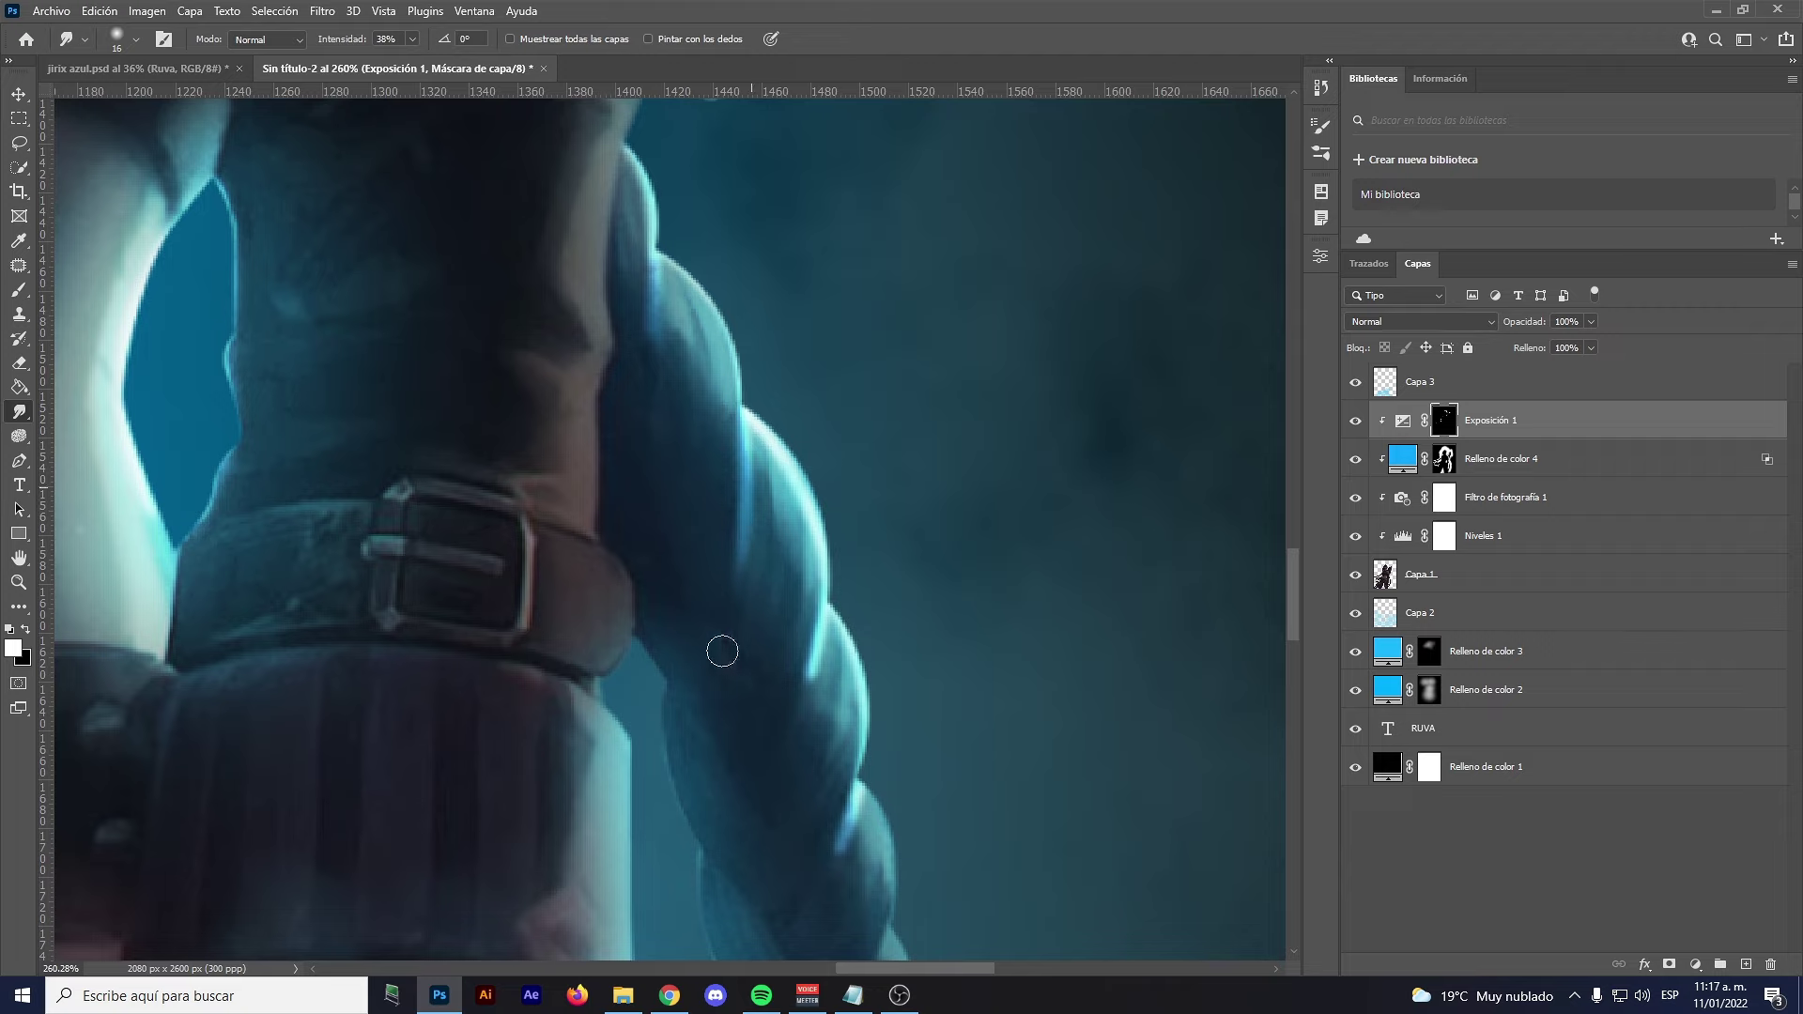
{"action": "left_click_drag", "start_coordinate": [792, 721], "coordinate": [792, 770]}
{"action": "left_click_drag", "start_coordinate": [820, 670], "coordinate": [798, 752]}
{"action": "left_click_drag", "start_coordinate": [874, 817], "coordinate": [912, 619]}
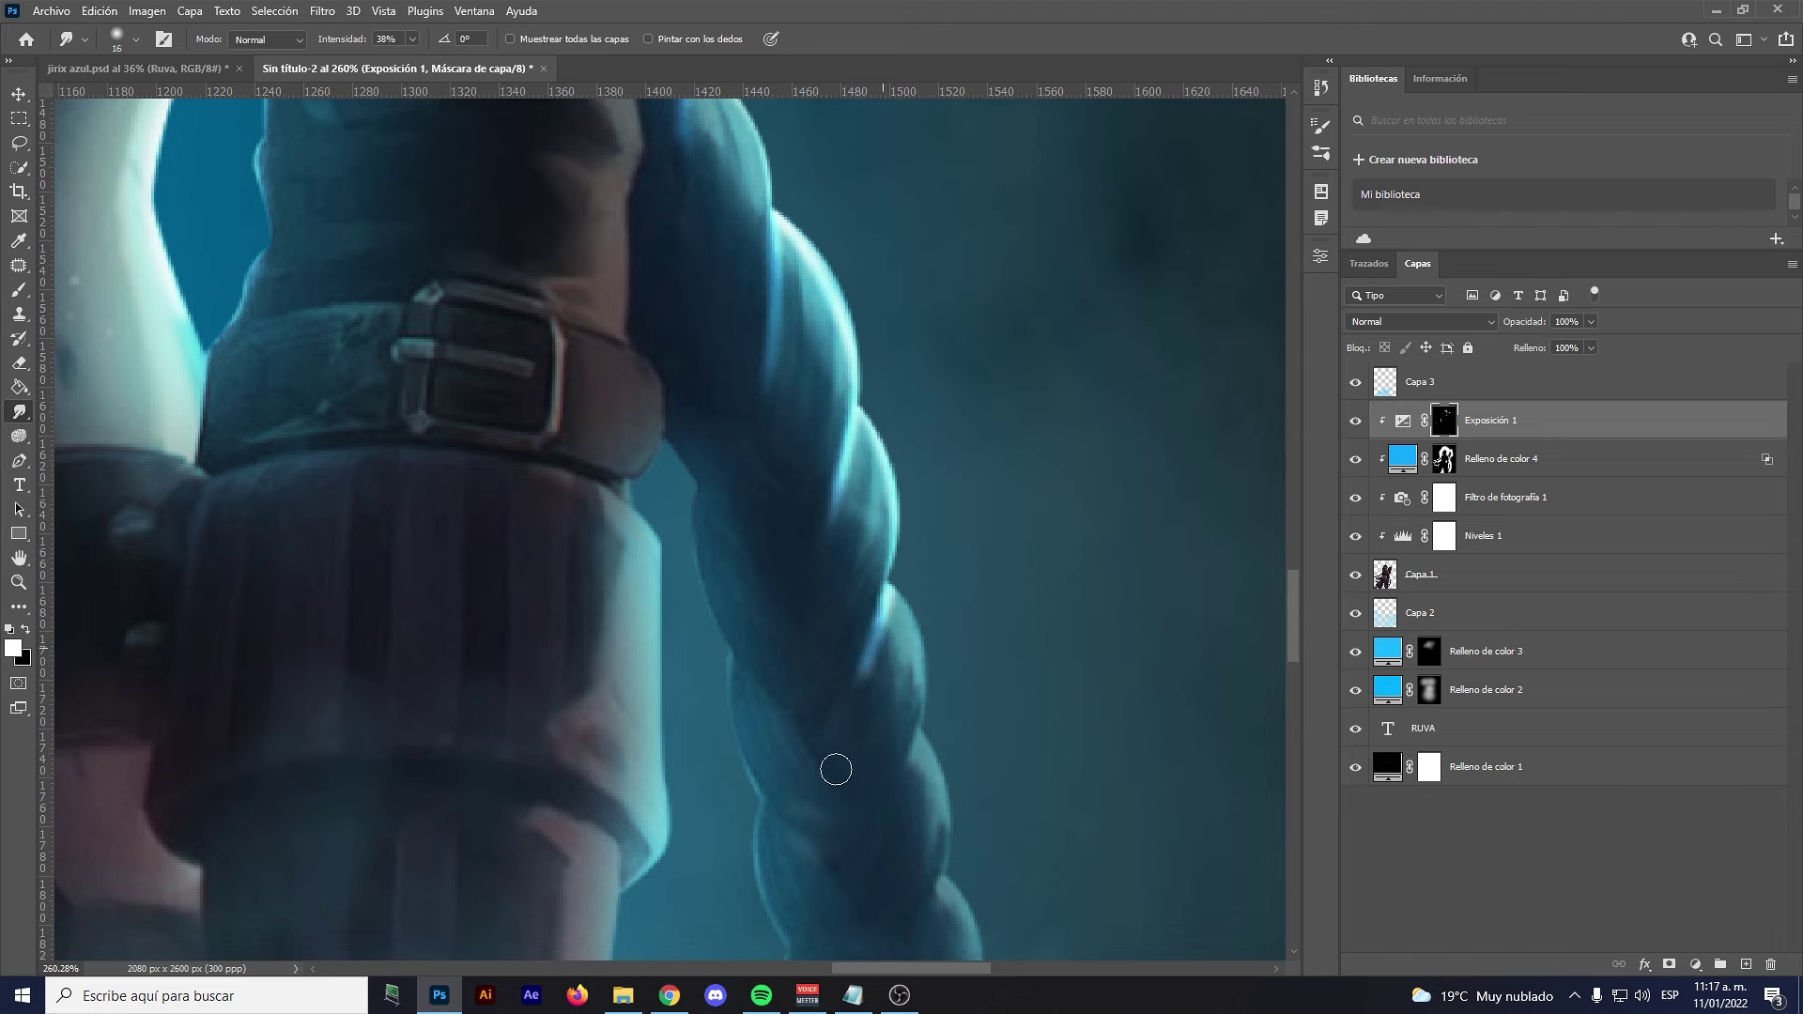
{"action": "scroll", "coordinate": [781, 711], "scroll_direction": "down", "scroll_amount": 5}
{"action": "left_click_drag", "start_coordinate": [785, 527], "coordinate": [814, 597]}
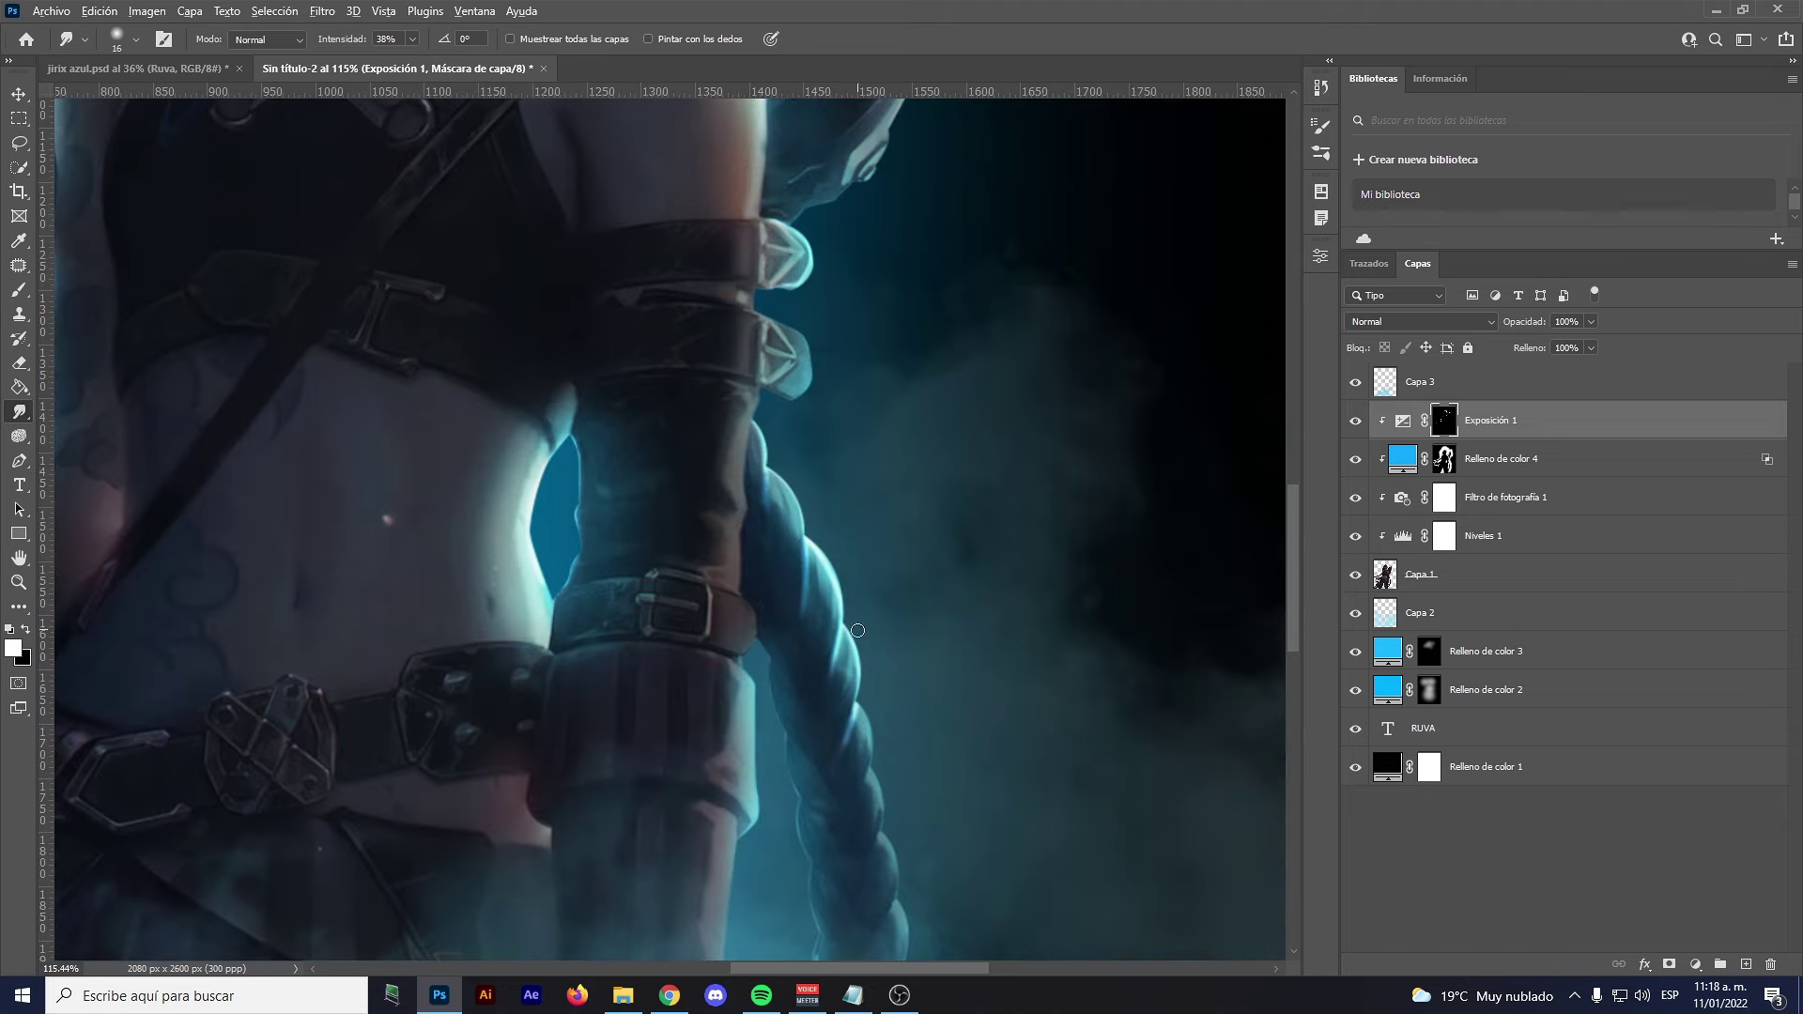
{"action": "scroll", "coordinate": [857, 630], "scroll_direction": "down", "scroll_amount": 2}
{"action": "scroll", "coordinate": [836, 563], "scroll_direction": "down", "scroll_amount": 2}
{"action": "scroll", "coordinate": [807, 563], "scroll_direction": "down", "scroll_amount": 2}
Toggle Exposición 1 on and off to compare the highlights, leaving it visible
{"action": "scroll", "coordinate": [772, 579], "scroll_direction": "down", "scroll_amount": 2}
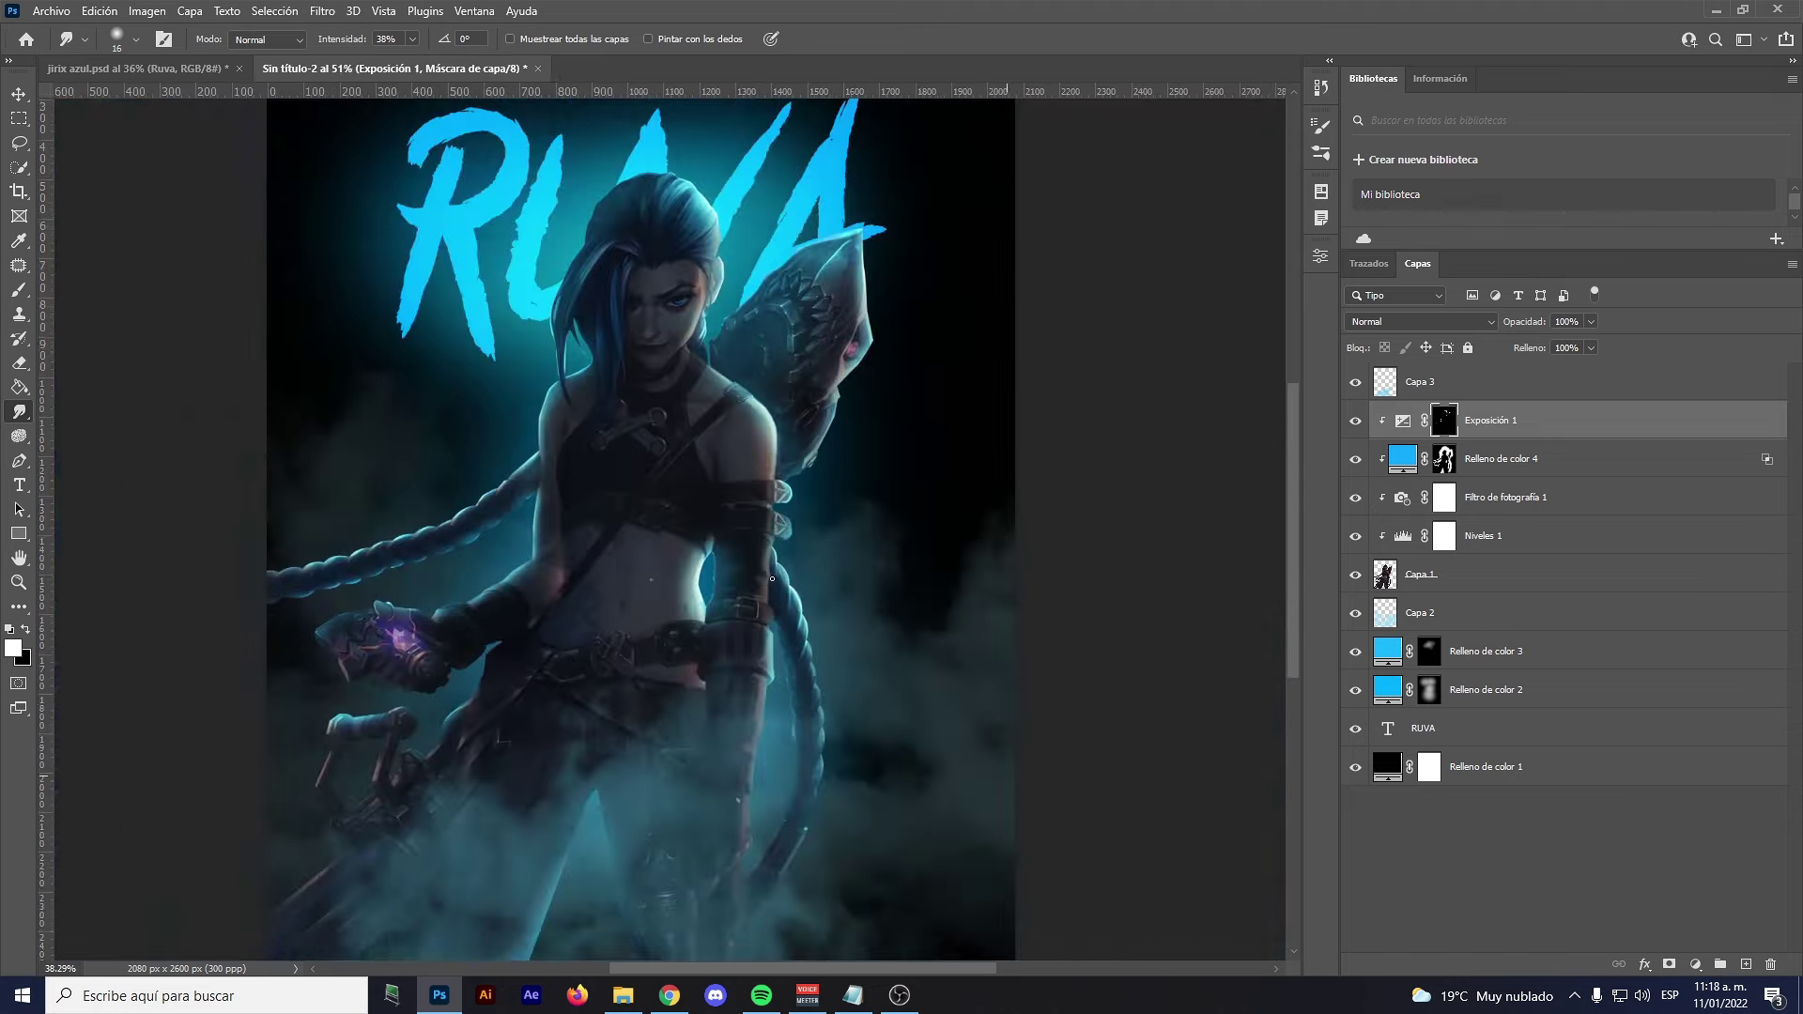
{"action": "scroll", "coordinate": [622, 540], "scroll_direction": "up", "scroll_amount": 2}
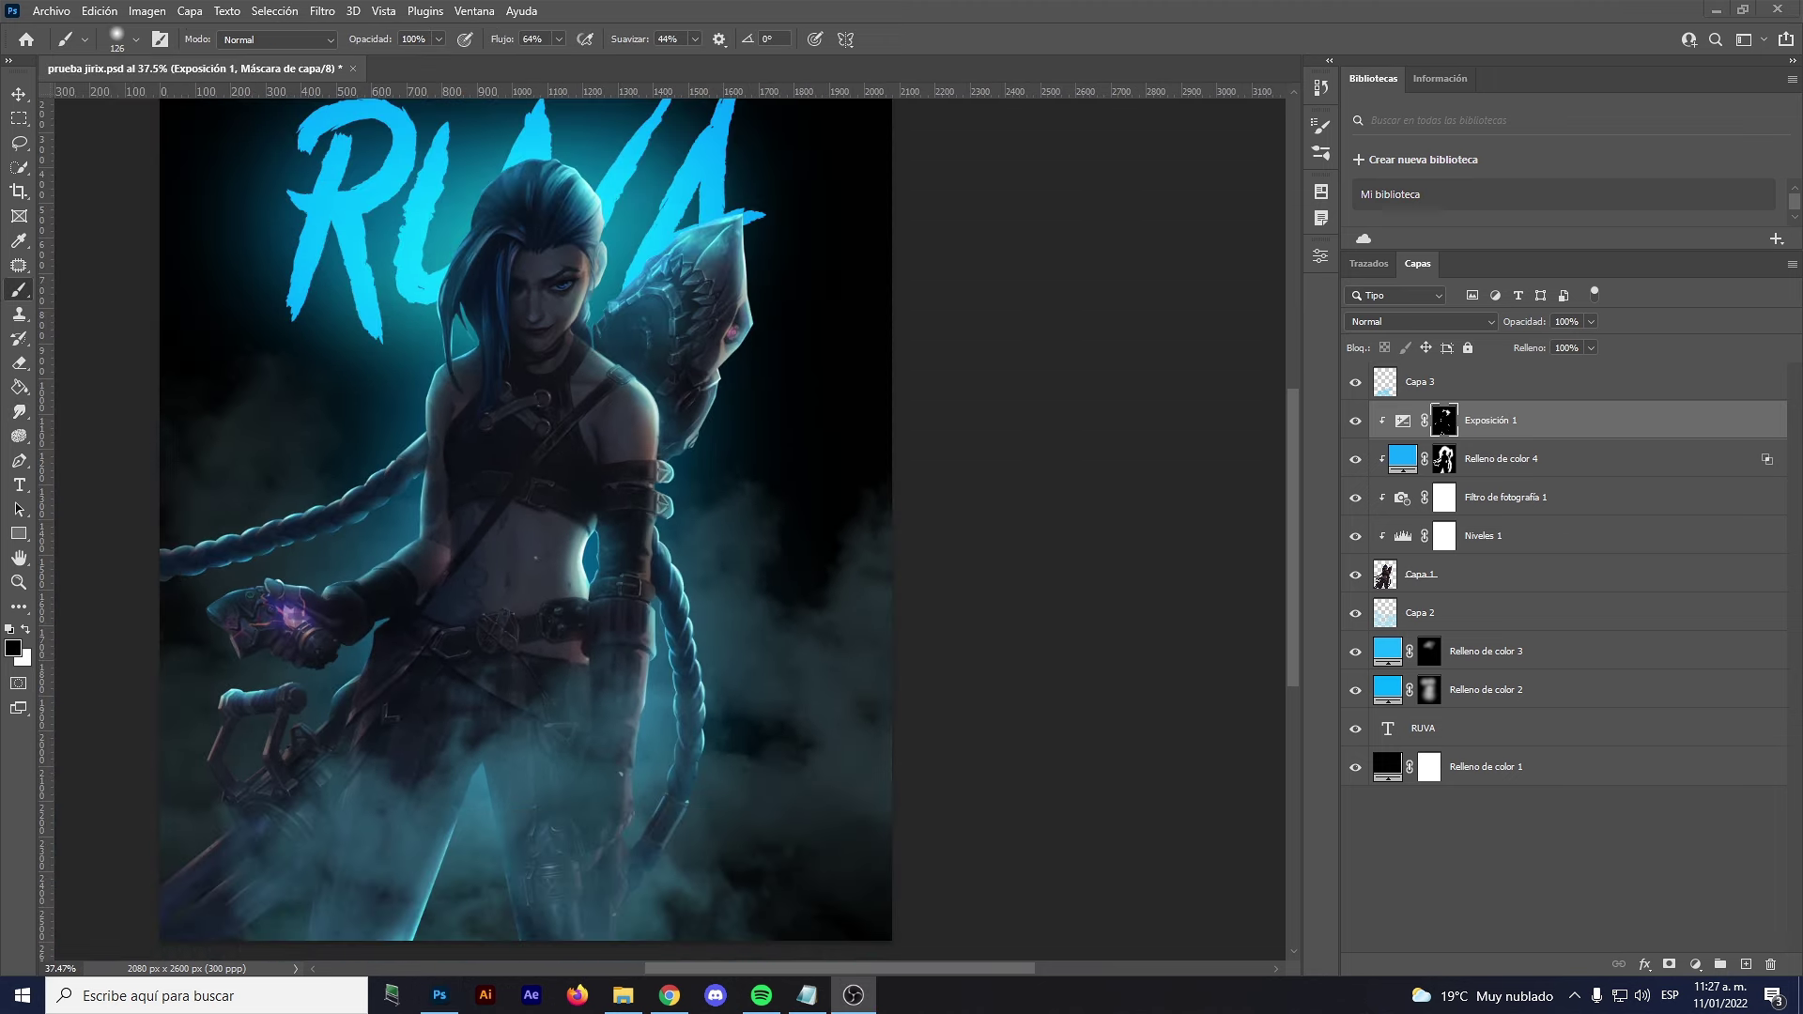
{"action": "scroll", "coordinate": [638, 319], "scroll_direction": "down", "scroll_amount": 1}
{"action": "scroll", "coordinate": [637, 320], "scroll_direction": "down", "scroll_amount": 1}
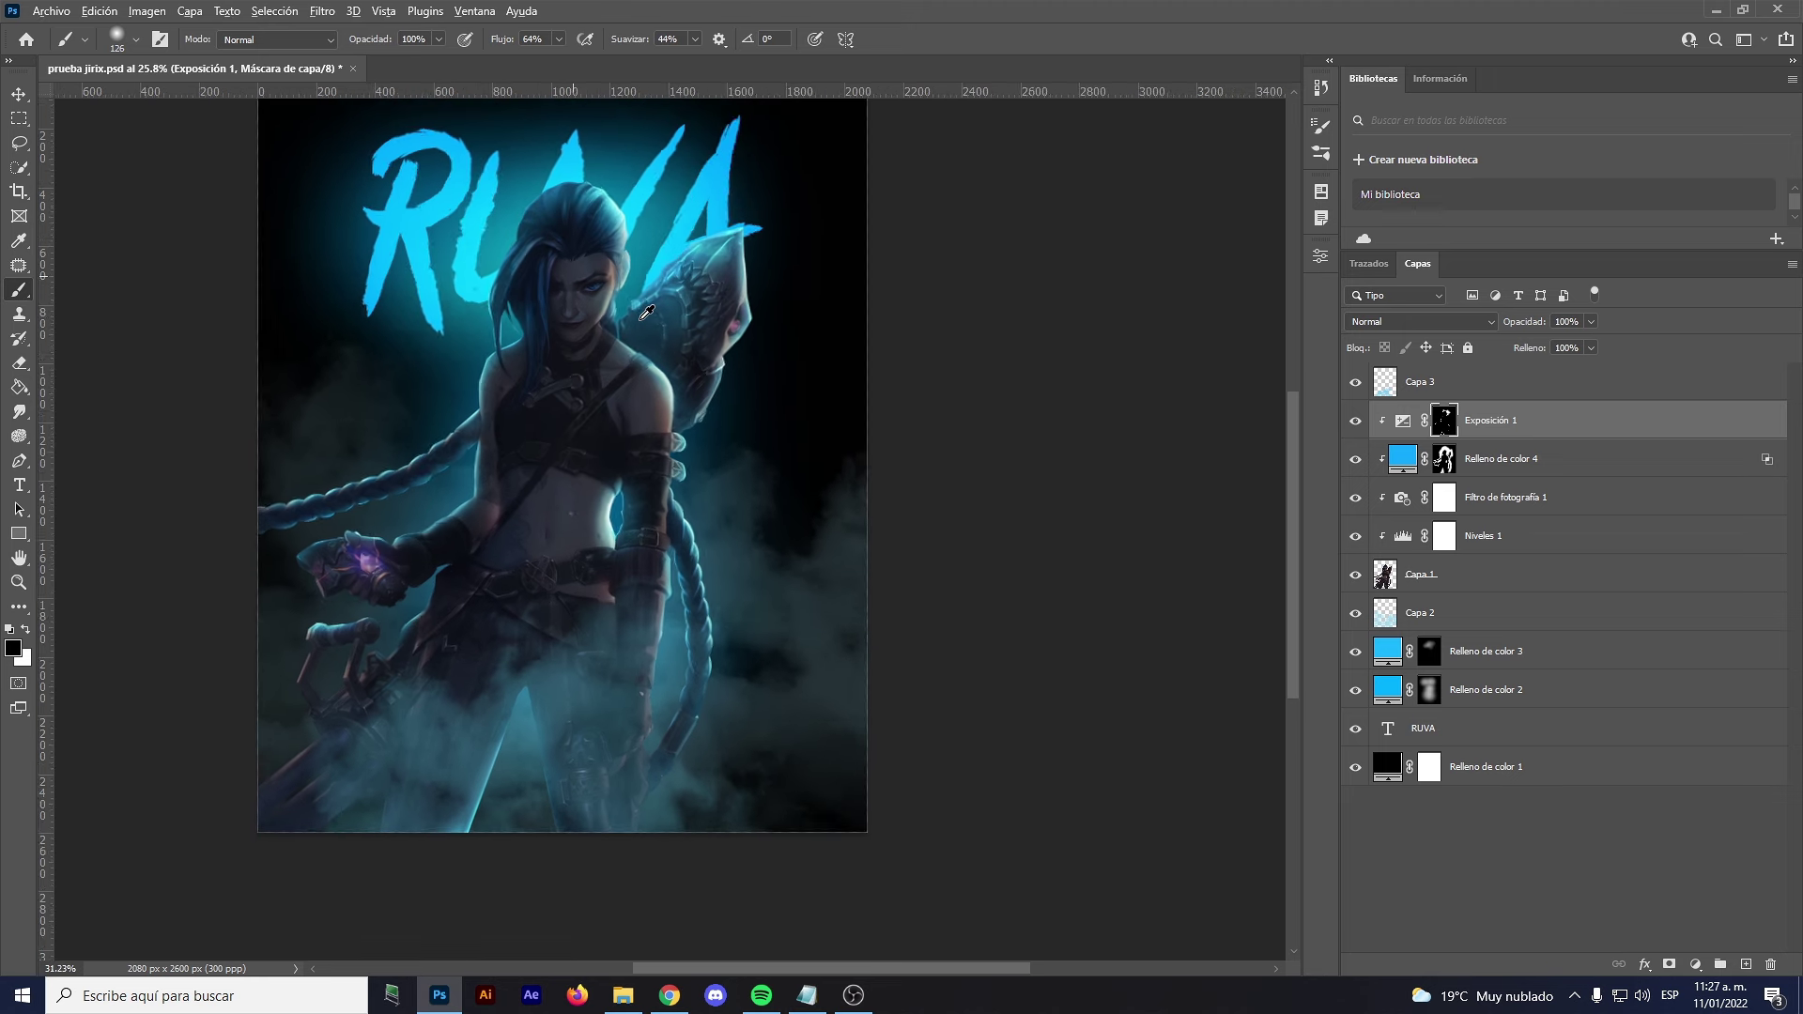
{"action": "scroll", "coordinate": [638, 319], "scroll_direction": "up", "scroll_amount": 1}
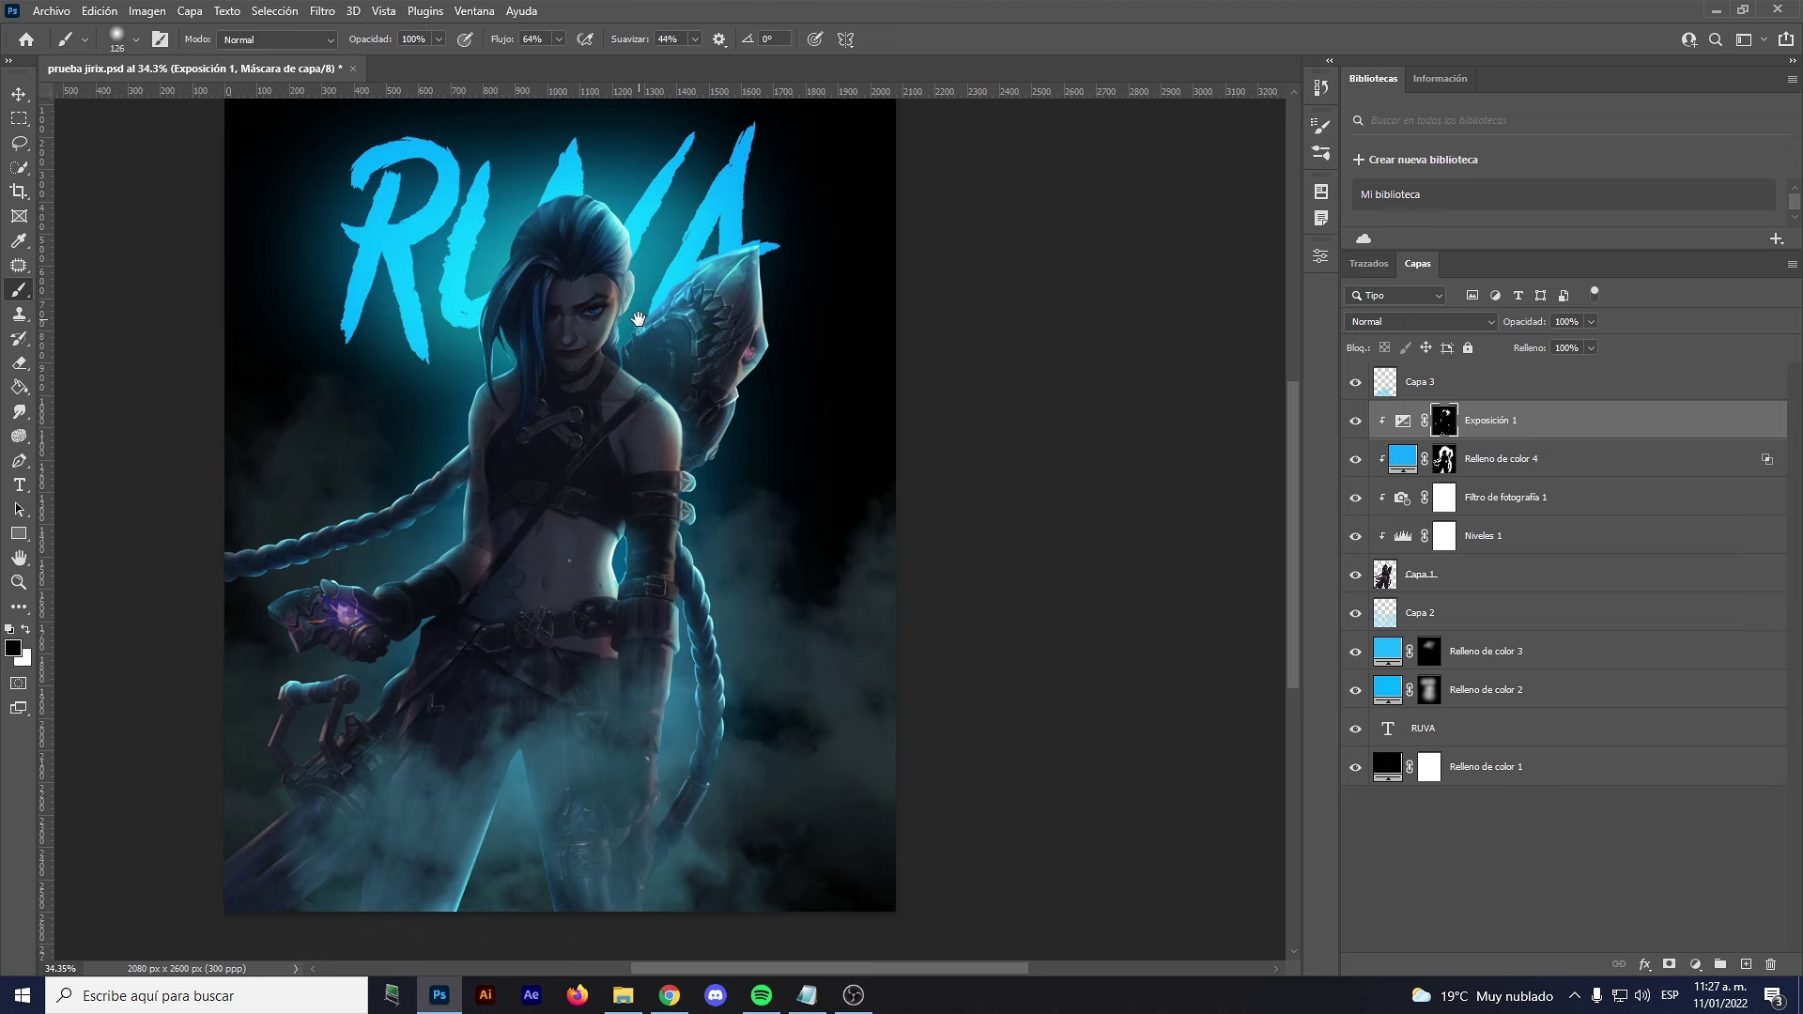
{"action": "left_click", "coordinate": [1355, 421]}
{"action": "left_click", "coordinate": [1356, 423]}
{"action": "left_click", "coordinate": [1355, 422]}
{"action": "left_click", "coordinate": [1355, 422]}
{"action": "left_click", "coordinate": [1355, 422]}
{"action": "left_click", "coordinate": [1355, 422]}
{"action": "left_click", "coordinate": [1355, 422]}
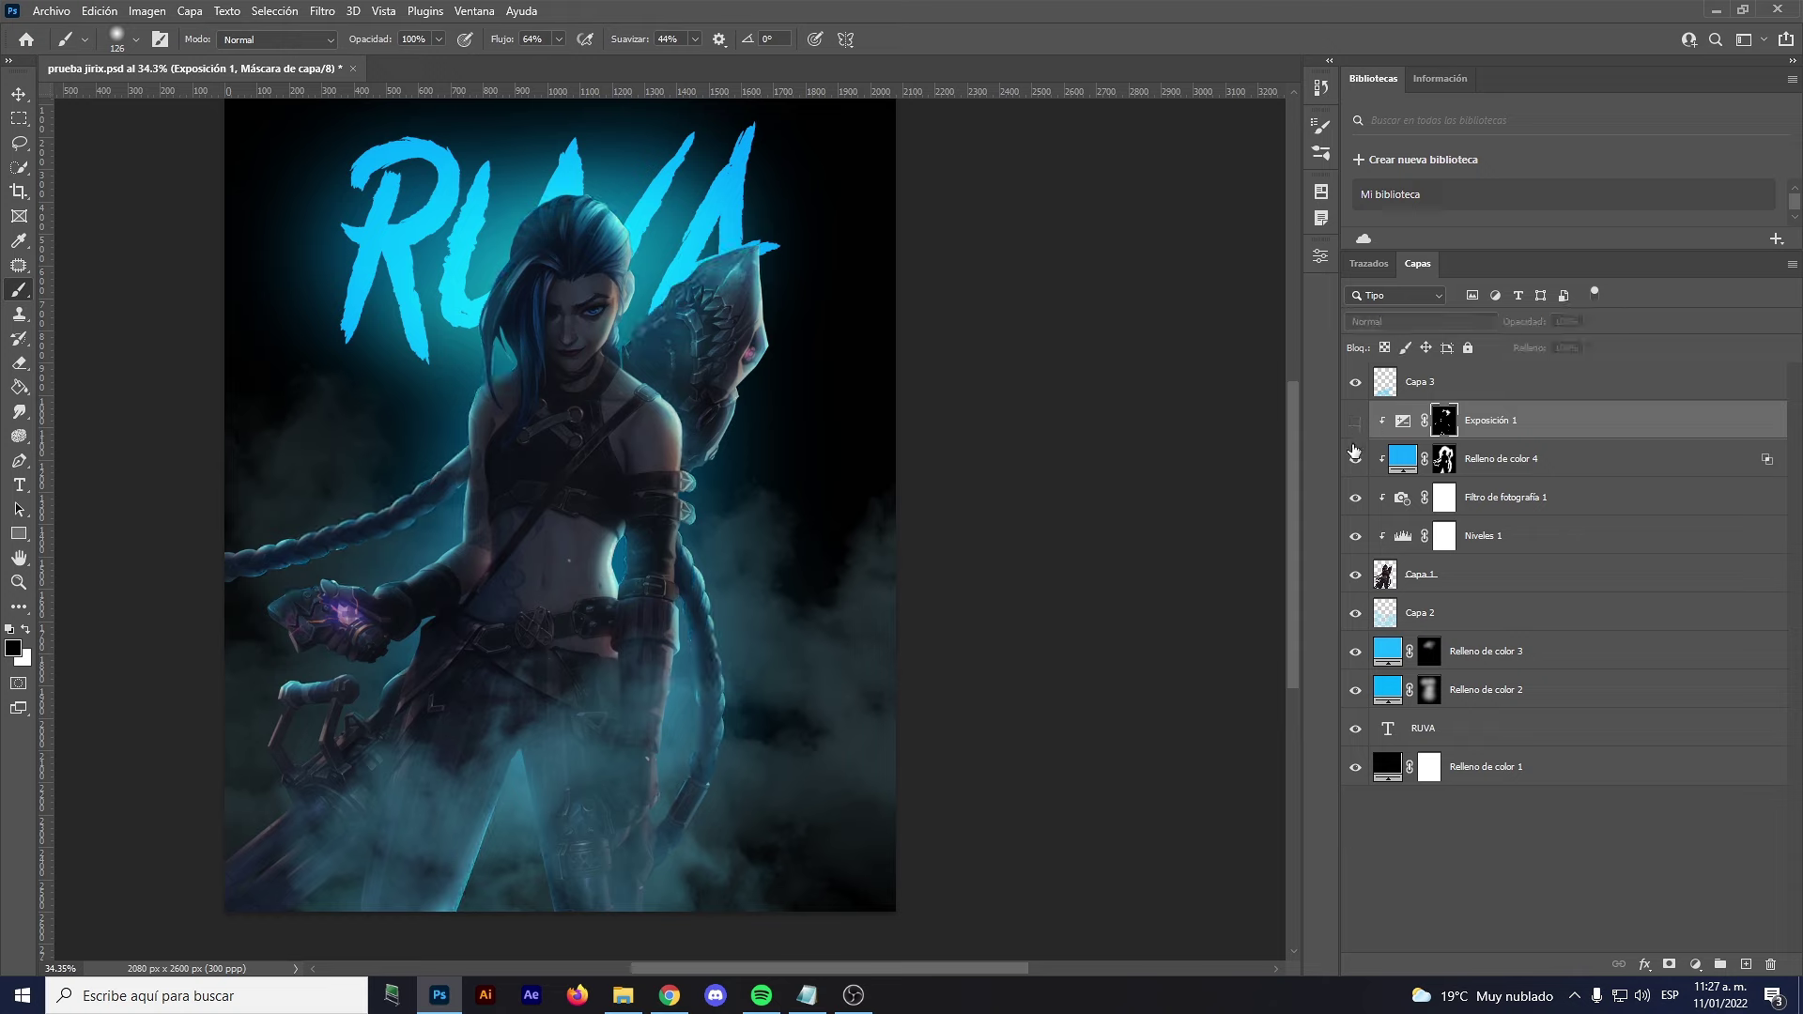
{"action": "left_click", "coordinate": [1356, 422]}
Compare Relleno de color 4 on and off, leave it visible, then select Capa 3 with white as the painting colour
{"action": "left_click", "coordinate": [1355, 460]}
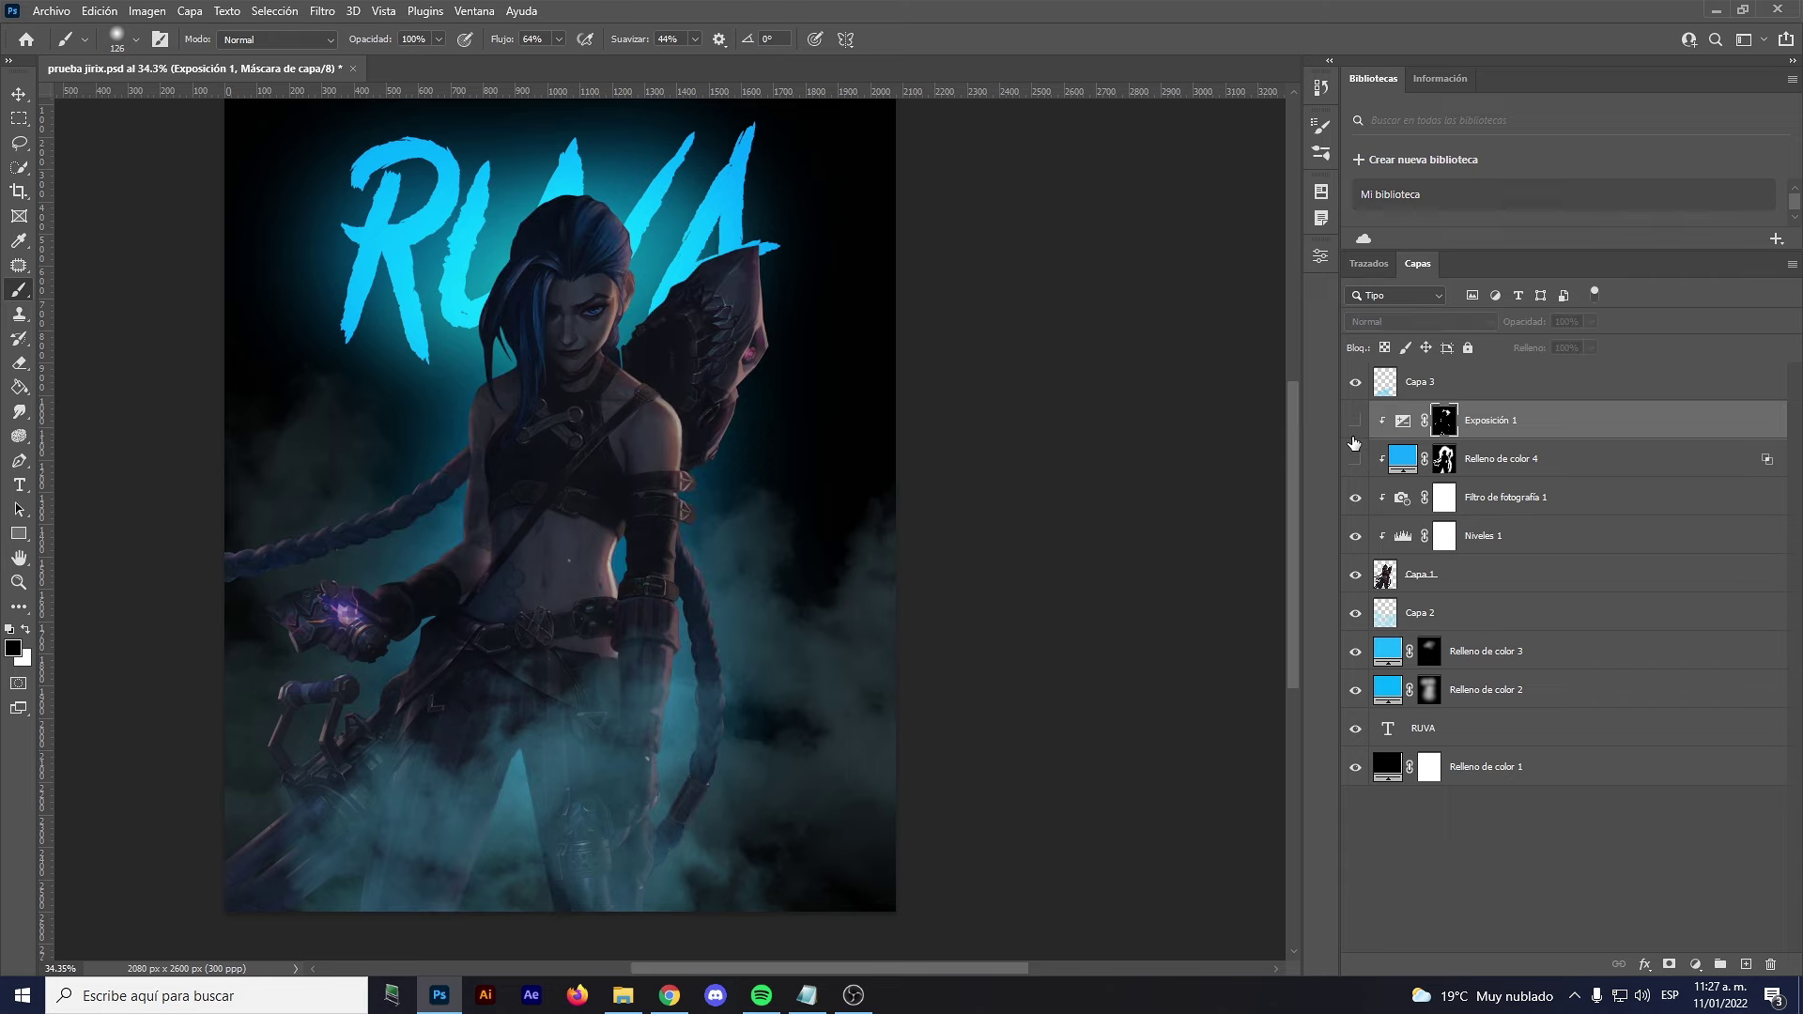
{"action": "left_click", "coordinate": [1355, 462]}
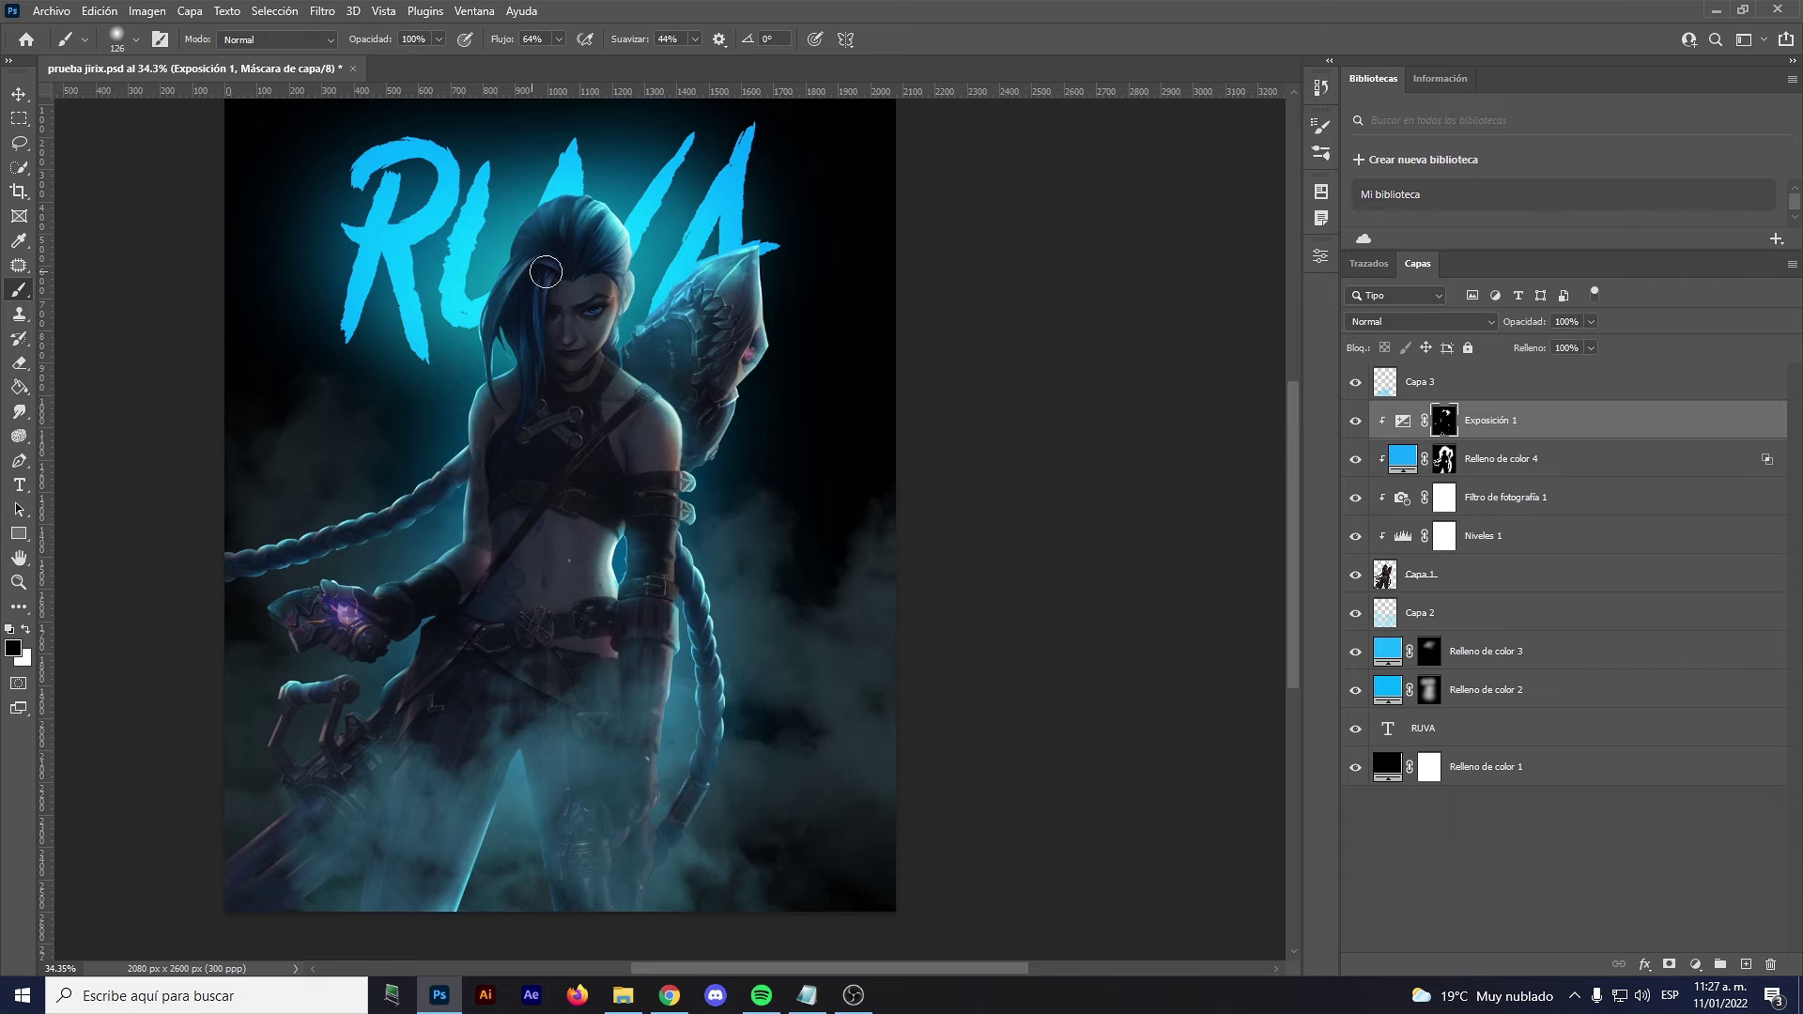
{"action": "left_click", "coordinate": [1399, 394]}
{"action": "key", "text": "x"}
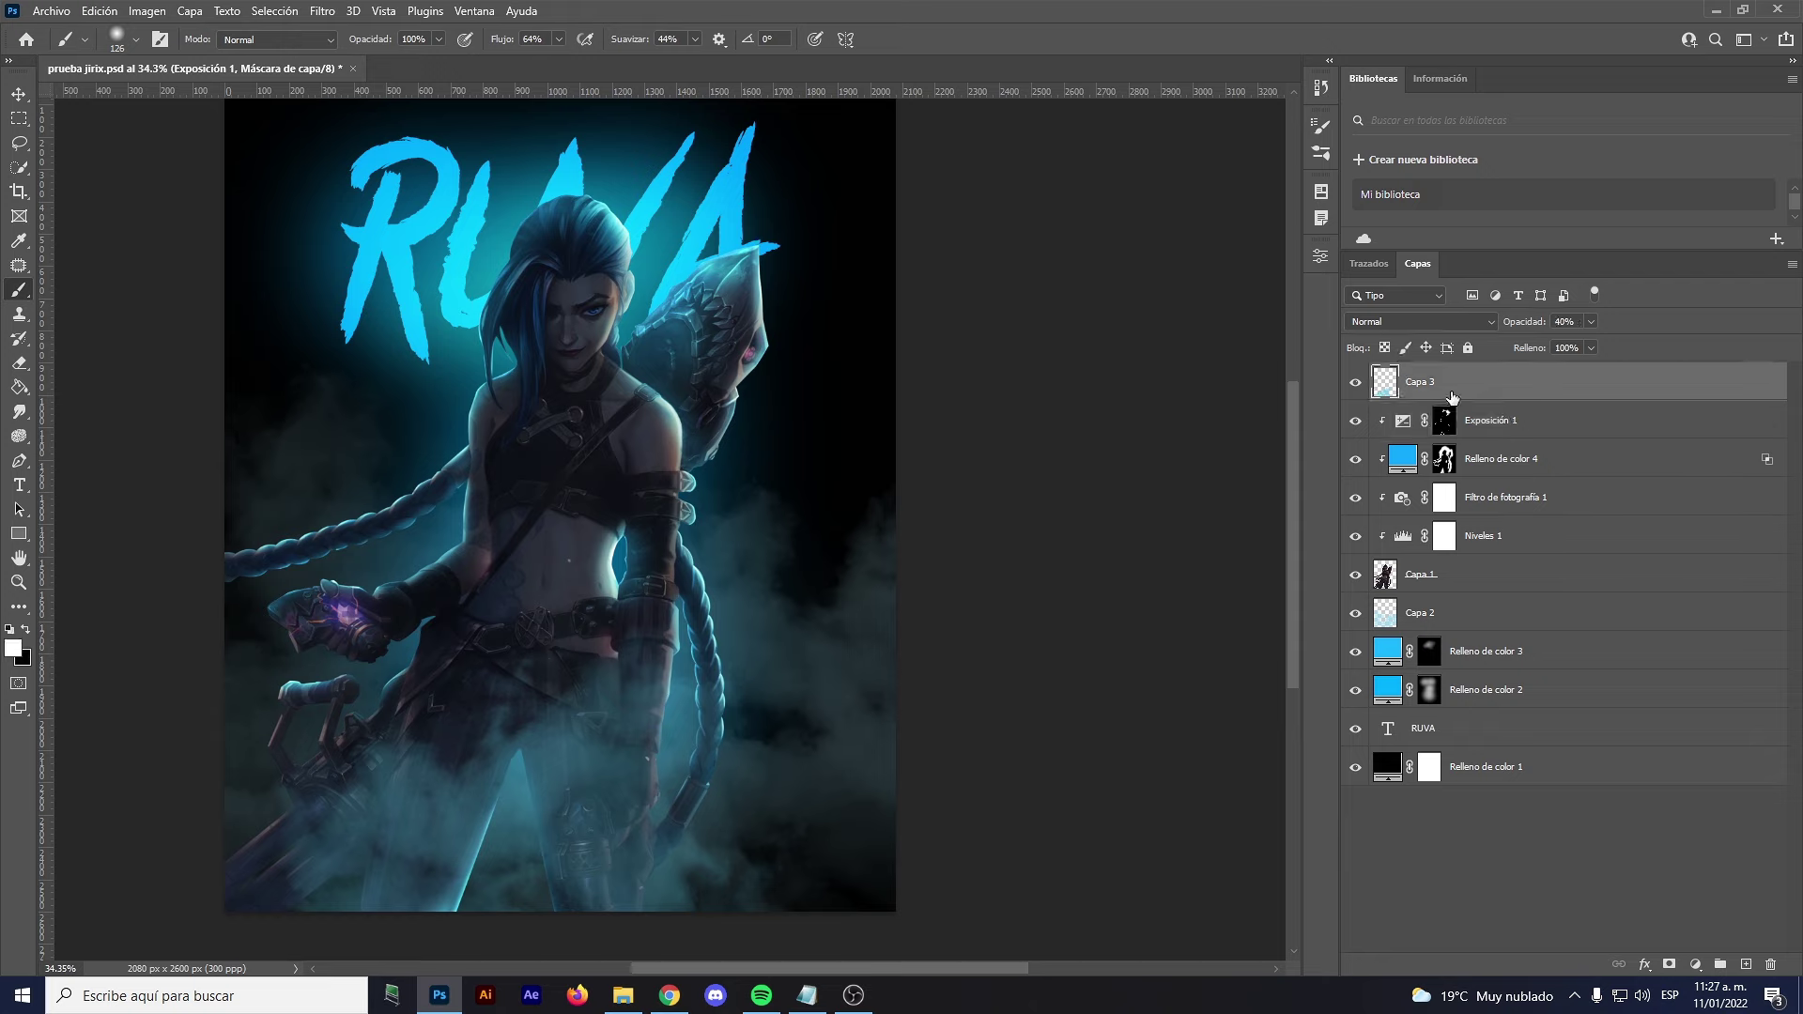
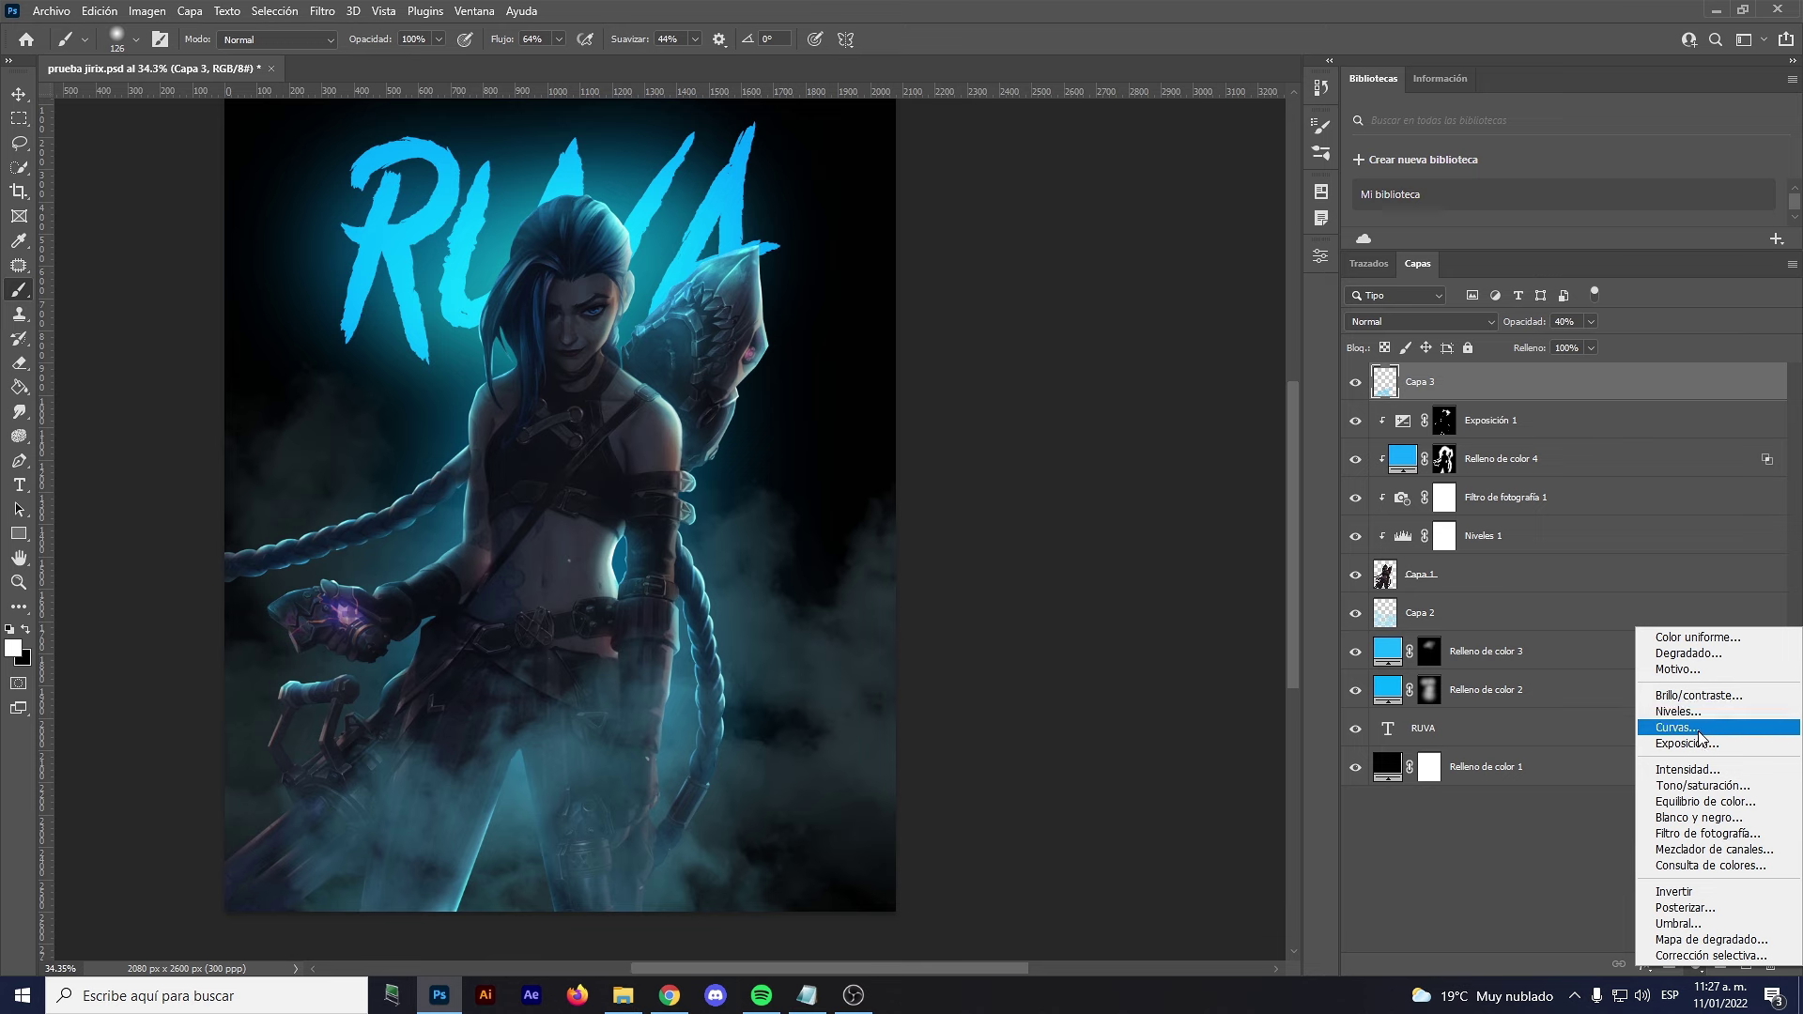
Add a Photo Filter with custom blue #00a1ec at 37% density
{"action": "left_click", "coordinate": [1705, 832]}
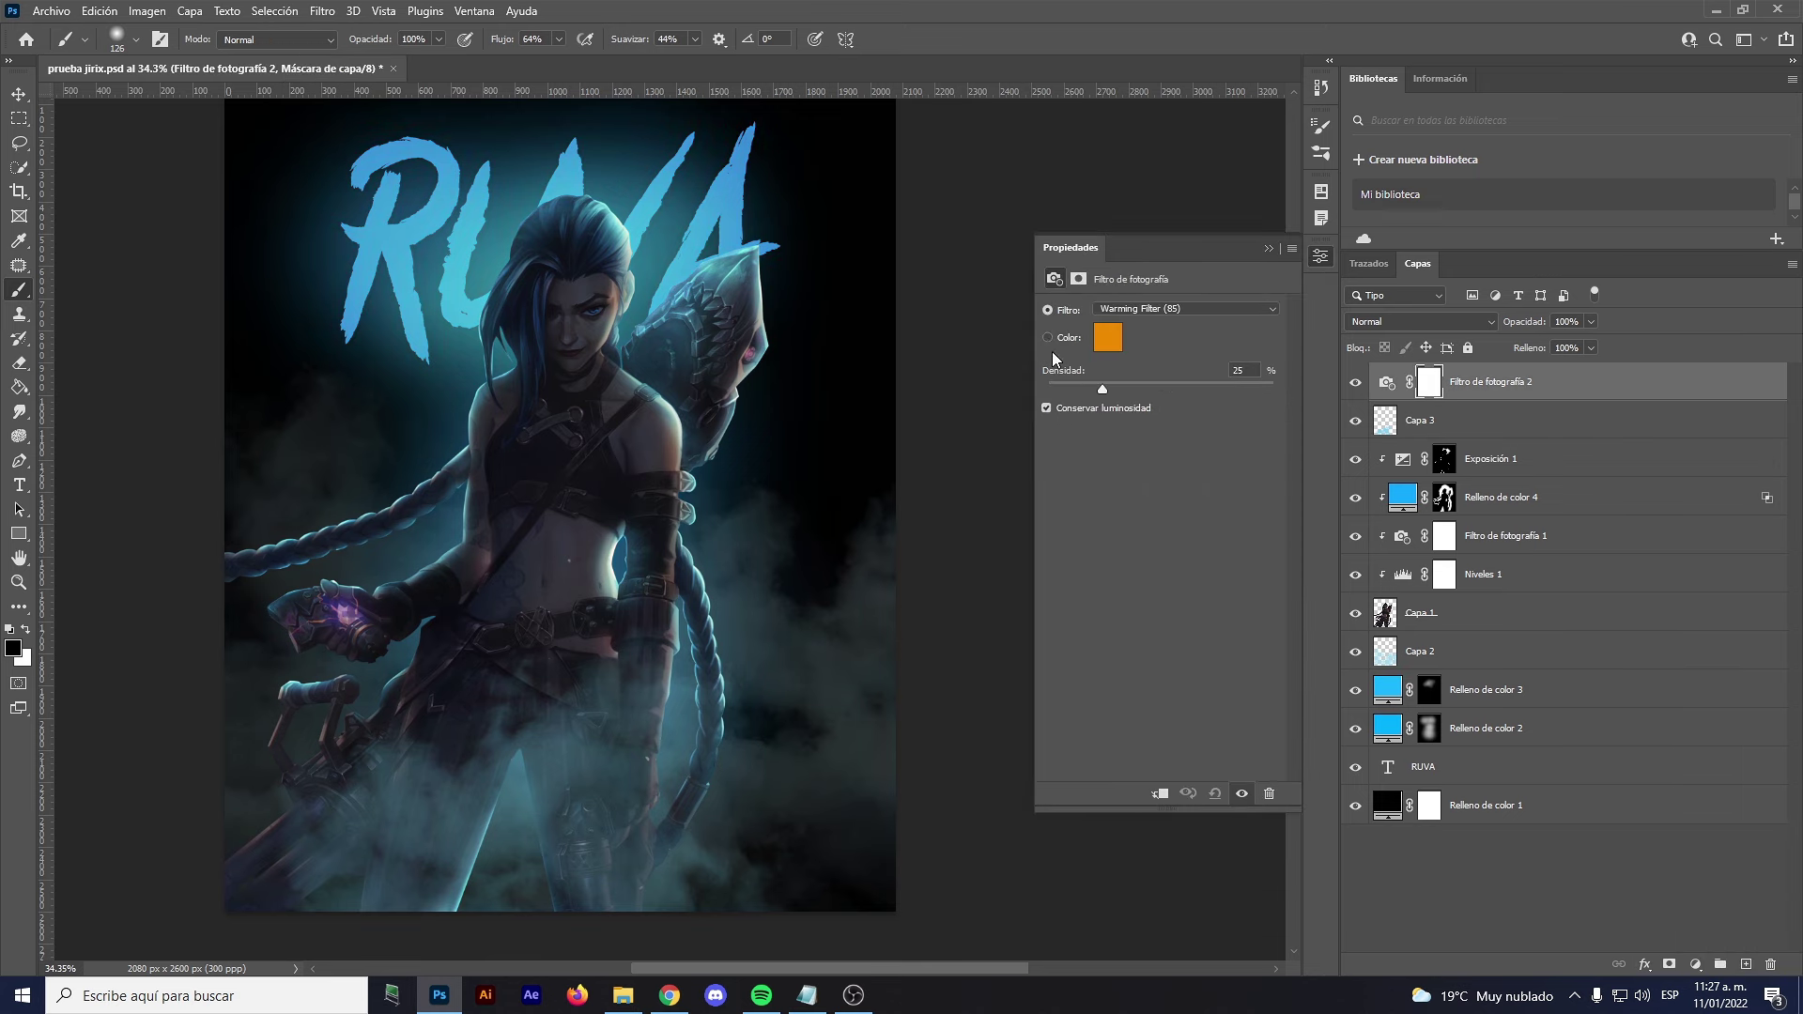
{"action": "left_click", "coordinate": [1047, 338]}
{"action": "left_click", "coordinate": [1107, 338]}
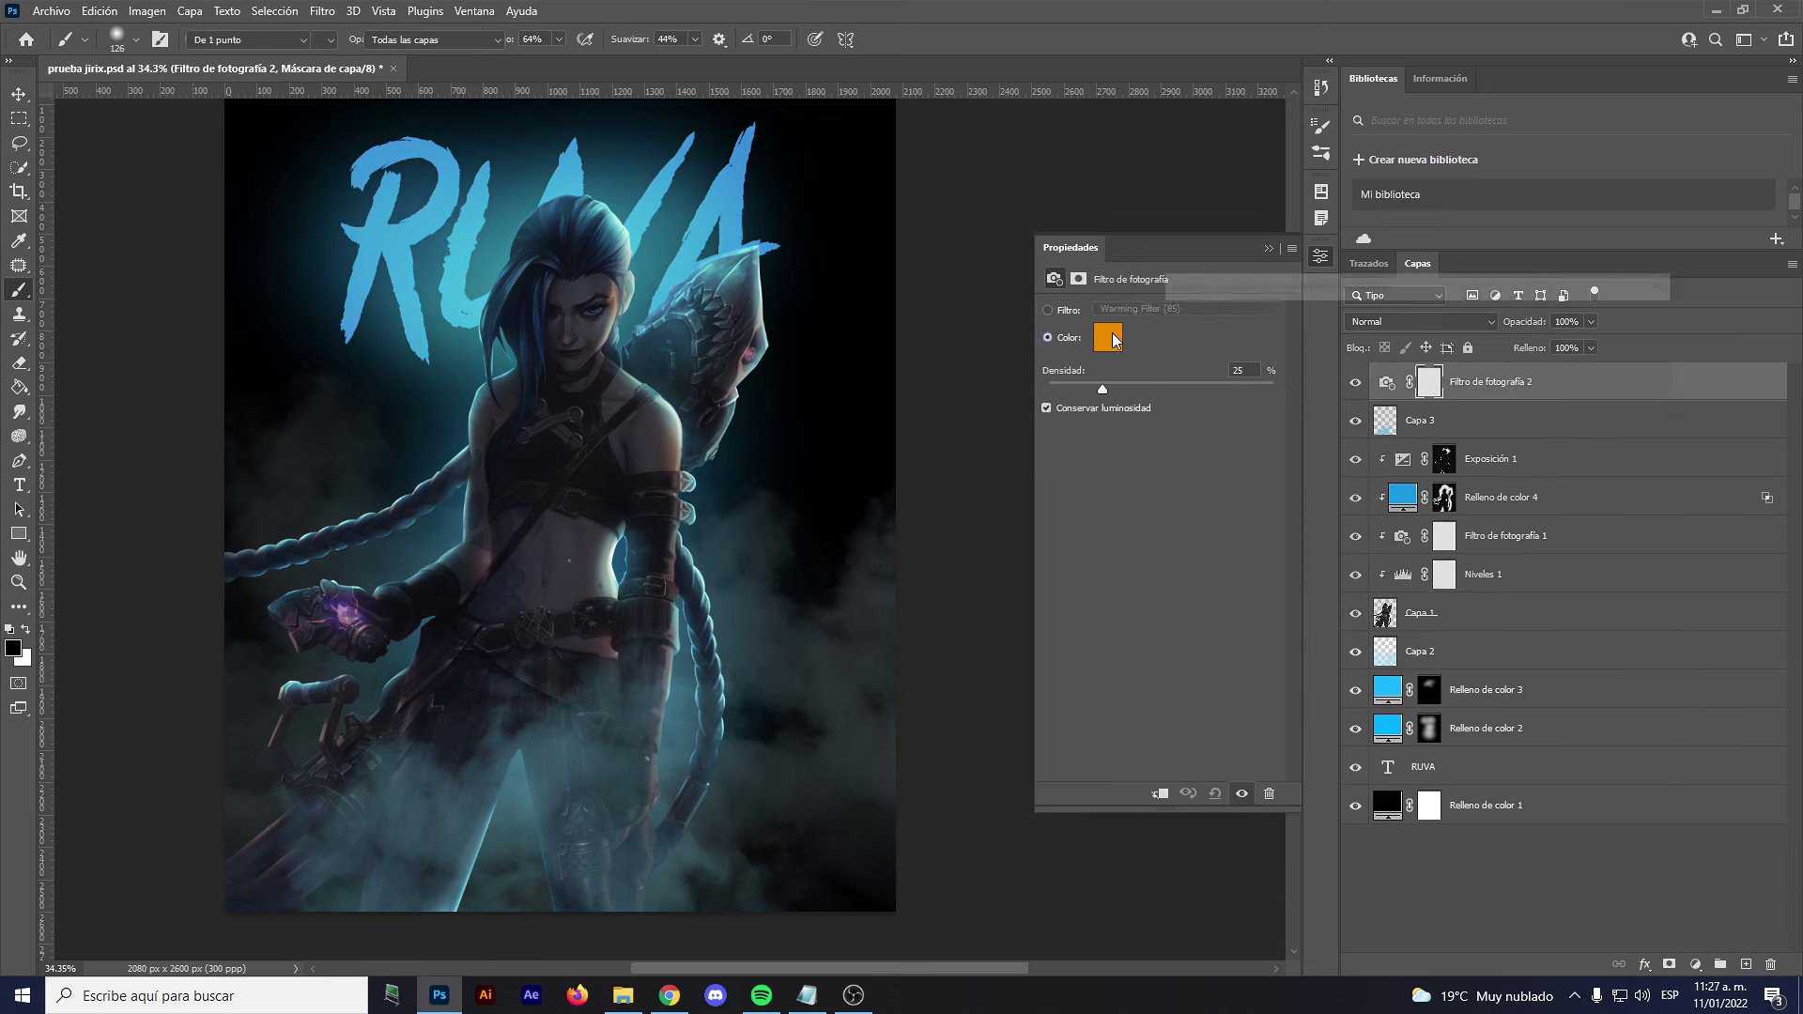
{"action": "left_click", "coordinate": [1422, 432]}
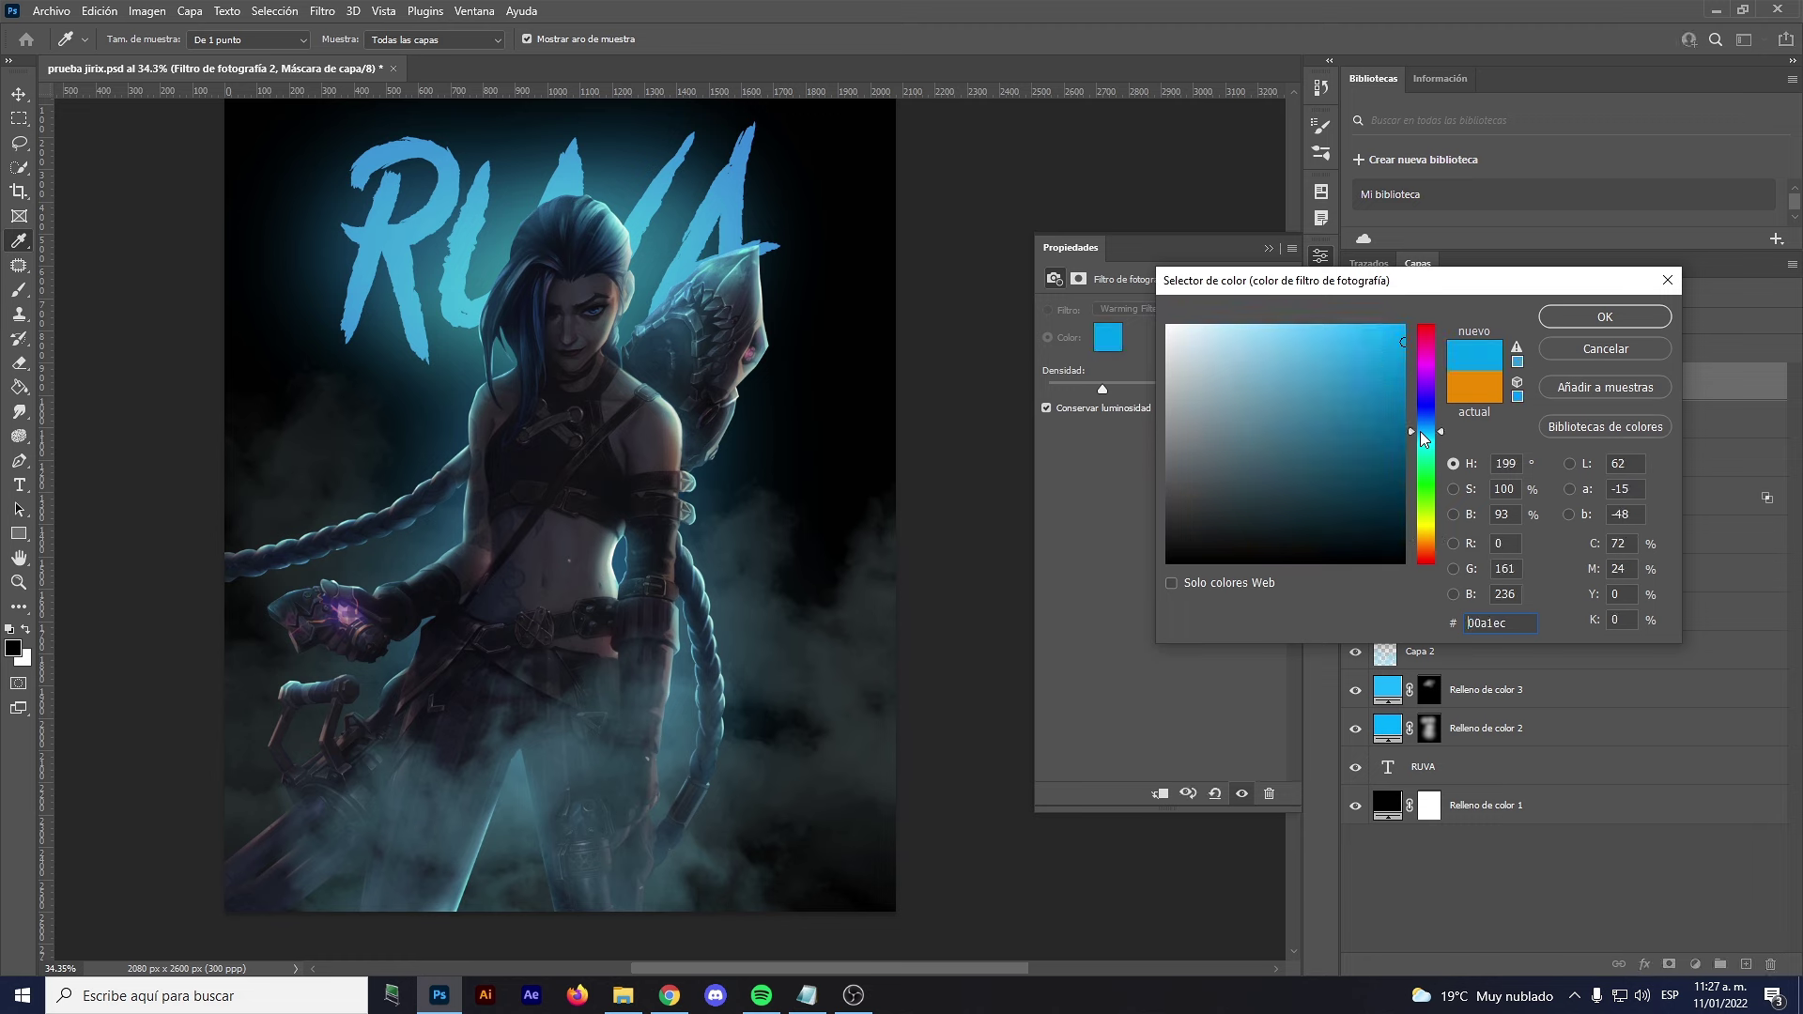
{"action": "left_click", "coordinate": [1617, 324]}
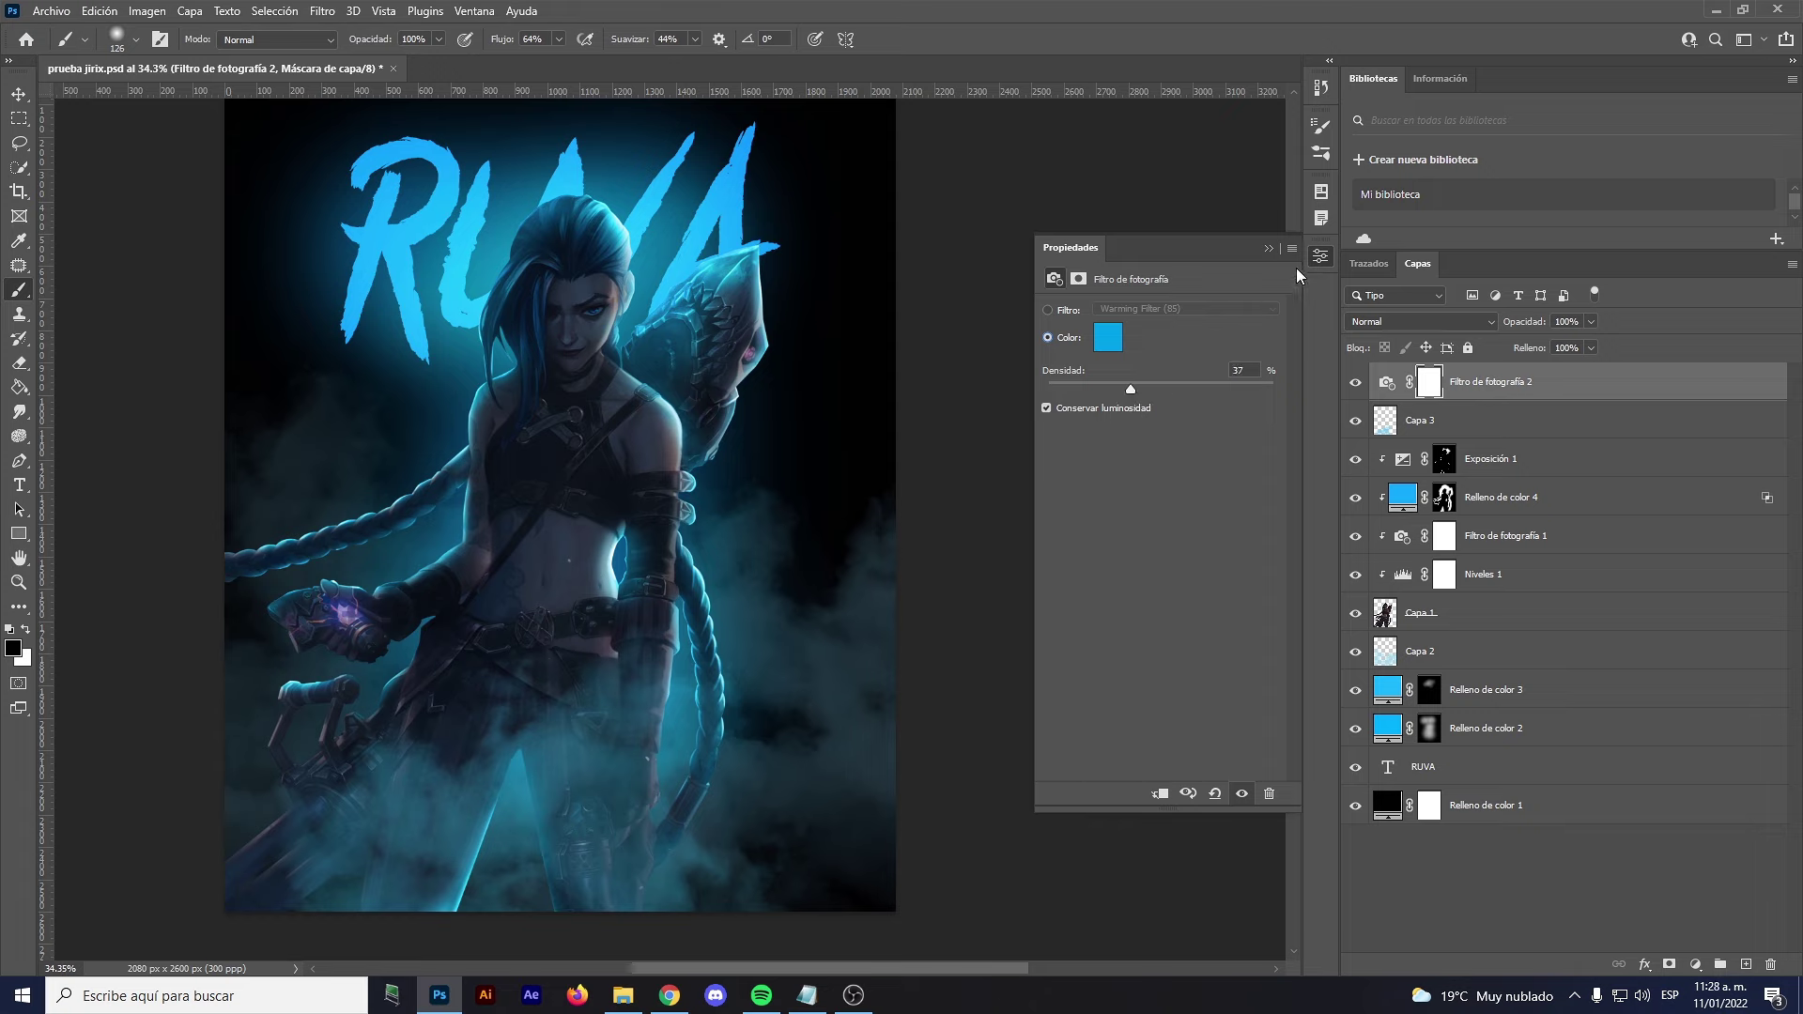
{"action": "left_click", "coordinate": [1267, 248]}
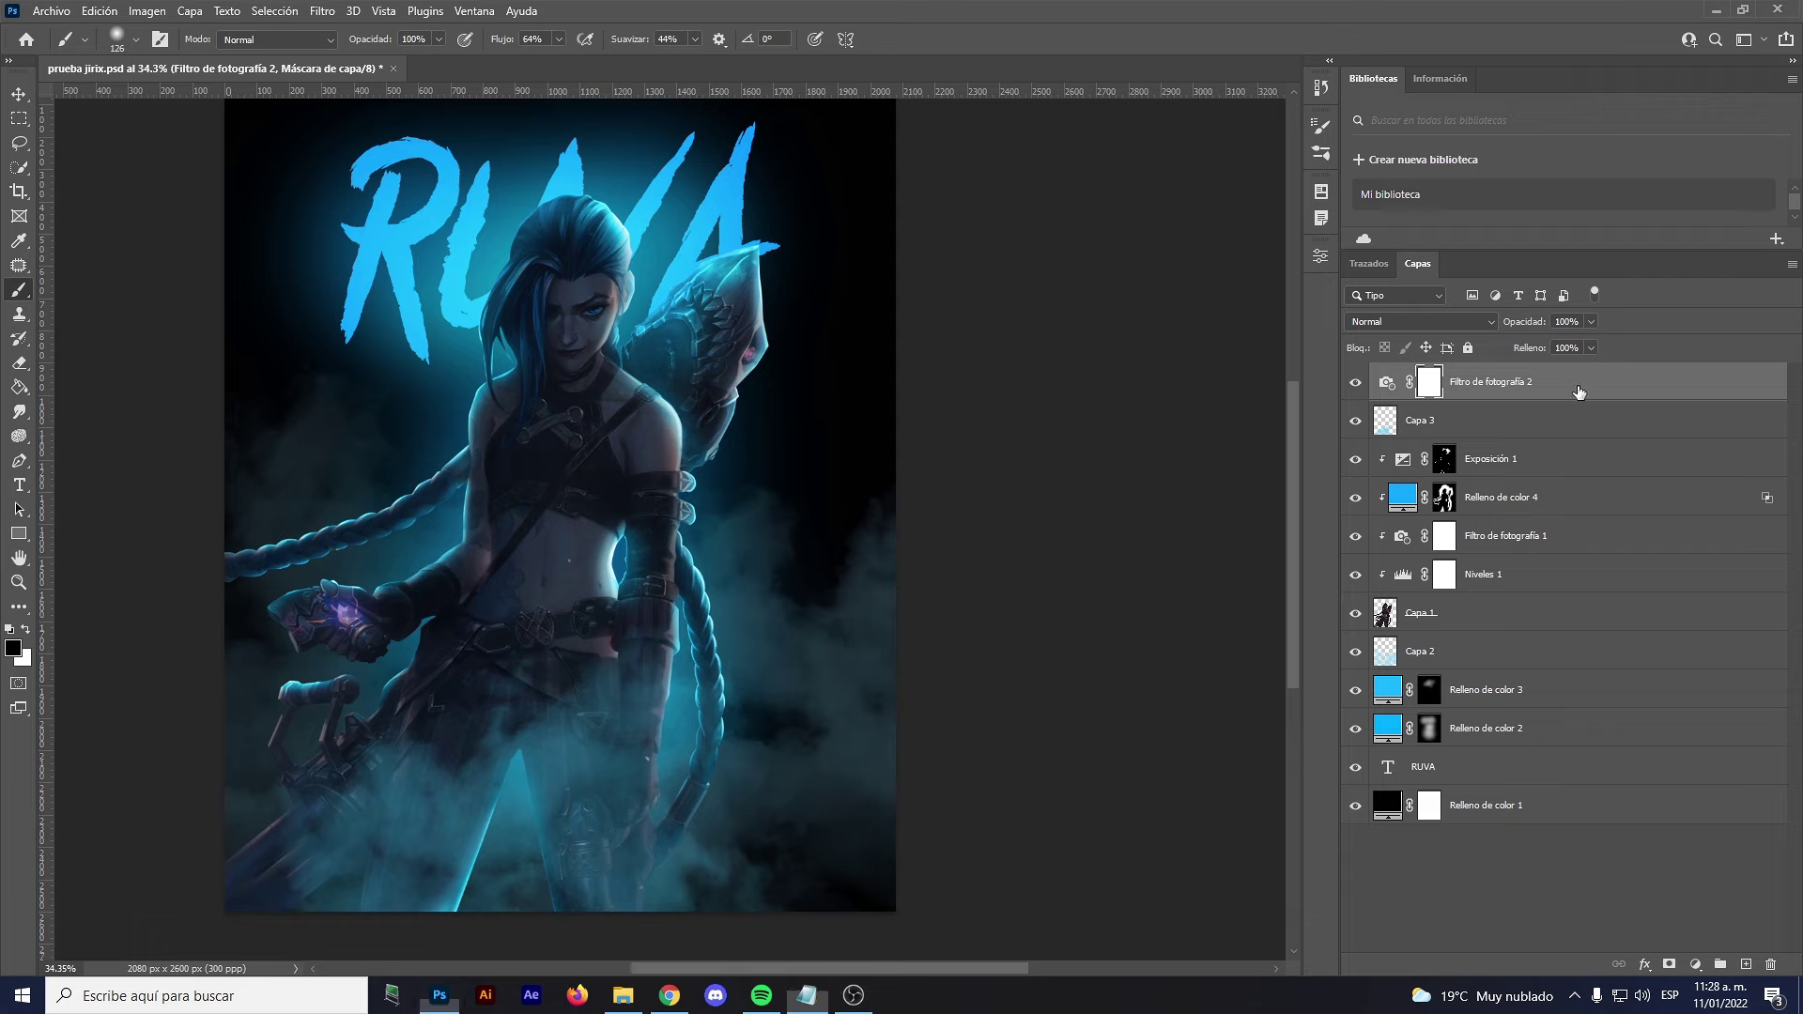
Add a Solid Color fill layer in bright blue #00a2ff
{"action": "left_click", "coordinate": [1696, 964]}
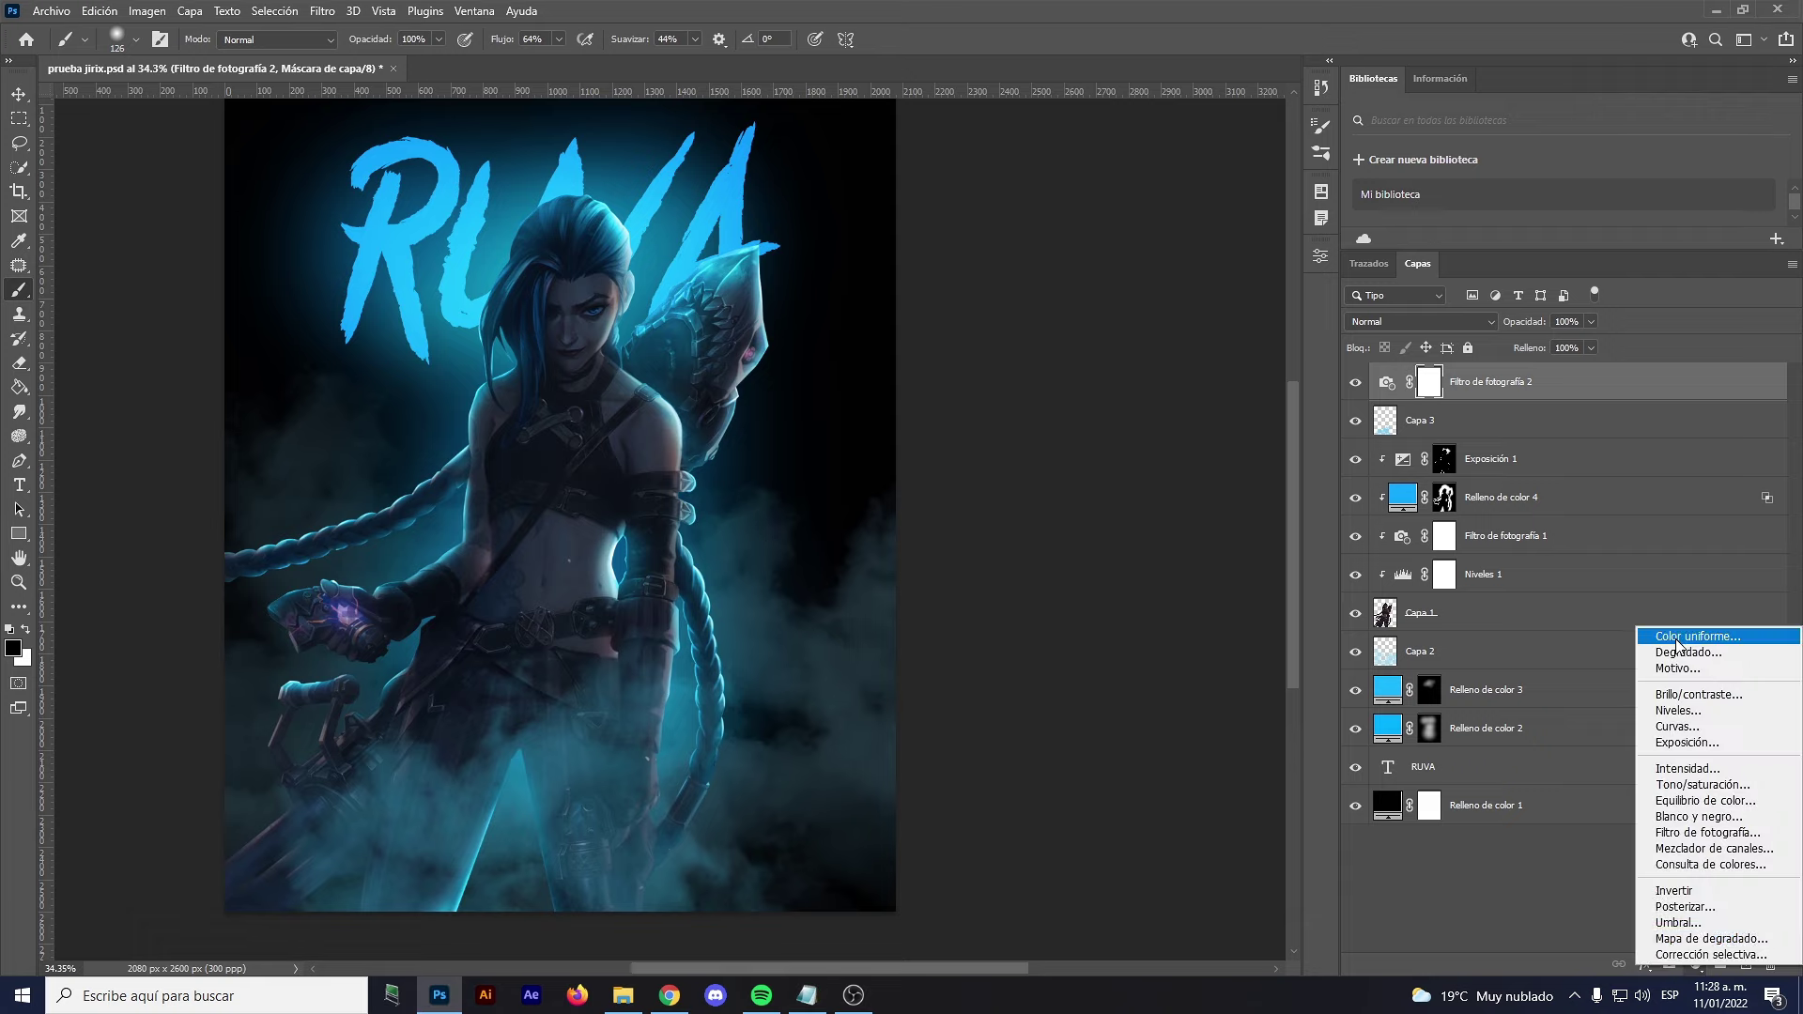
{"action": "left_click", "coordinate": [1677, 641]}
{"action": "left_click_drag", "start_coordinate": [1424, 422], "coordinate": [1423, 430]}
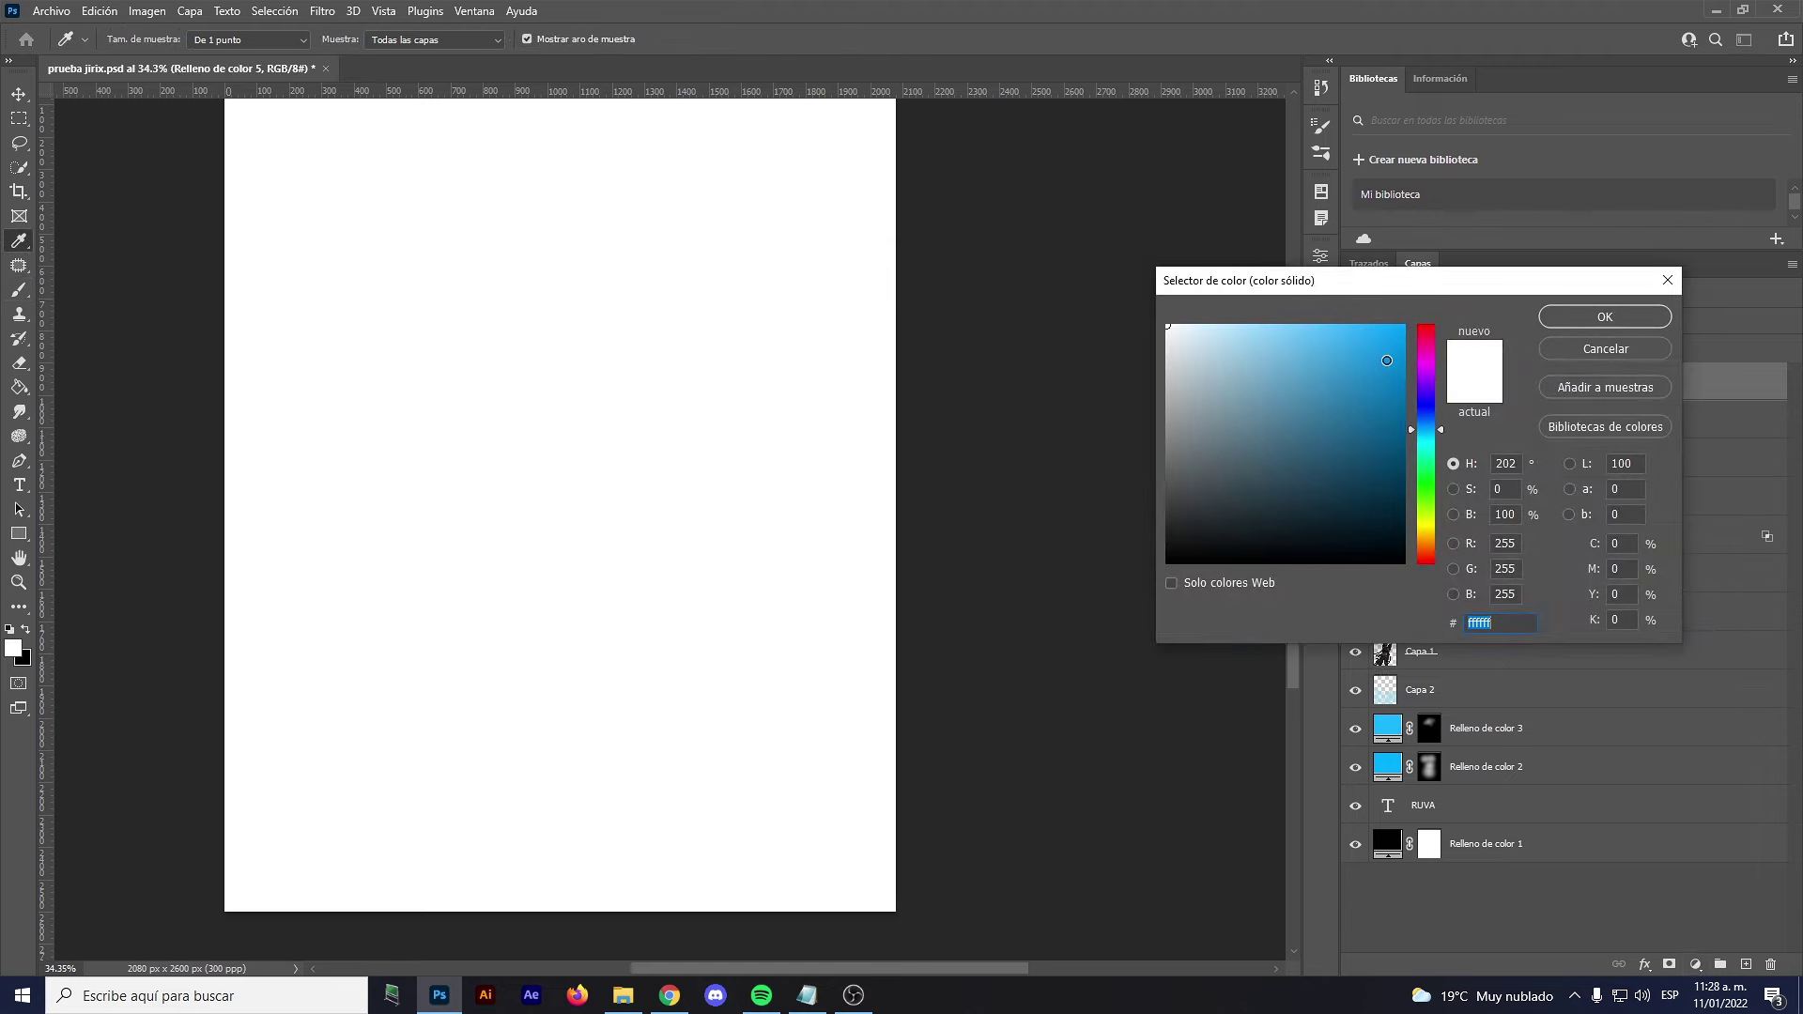
{"action": "left_click_drag", "start_coordinate": [1387, 358], "coordinate": [1410, 296]}
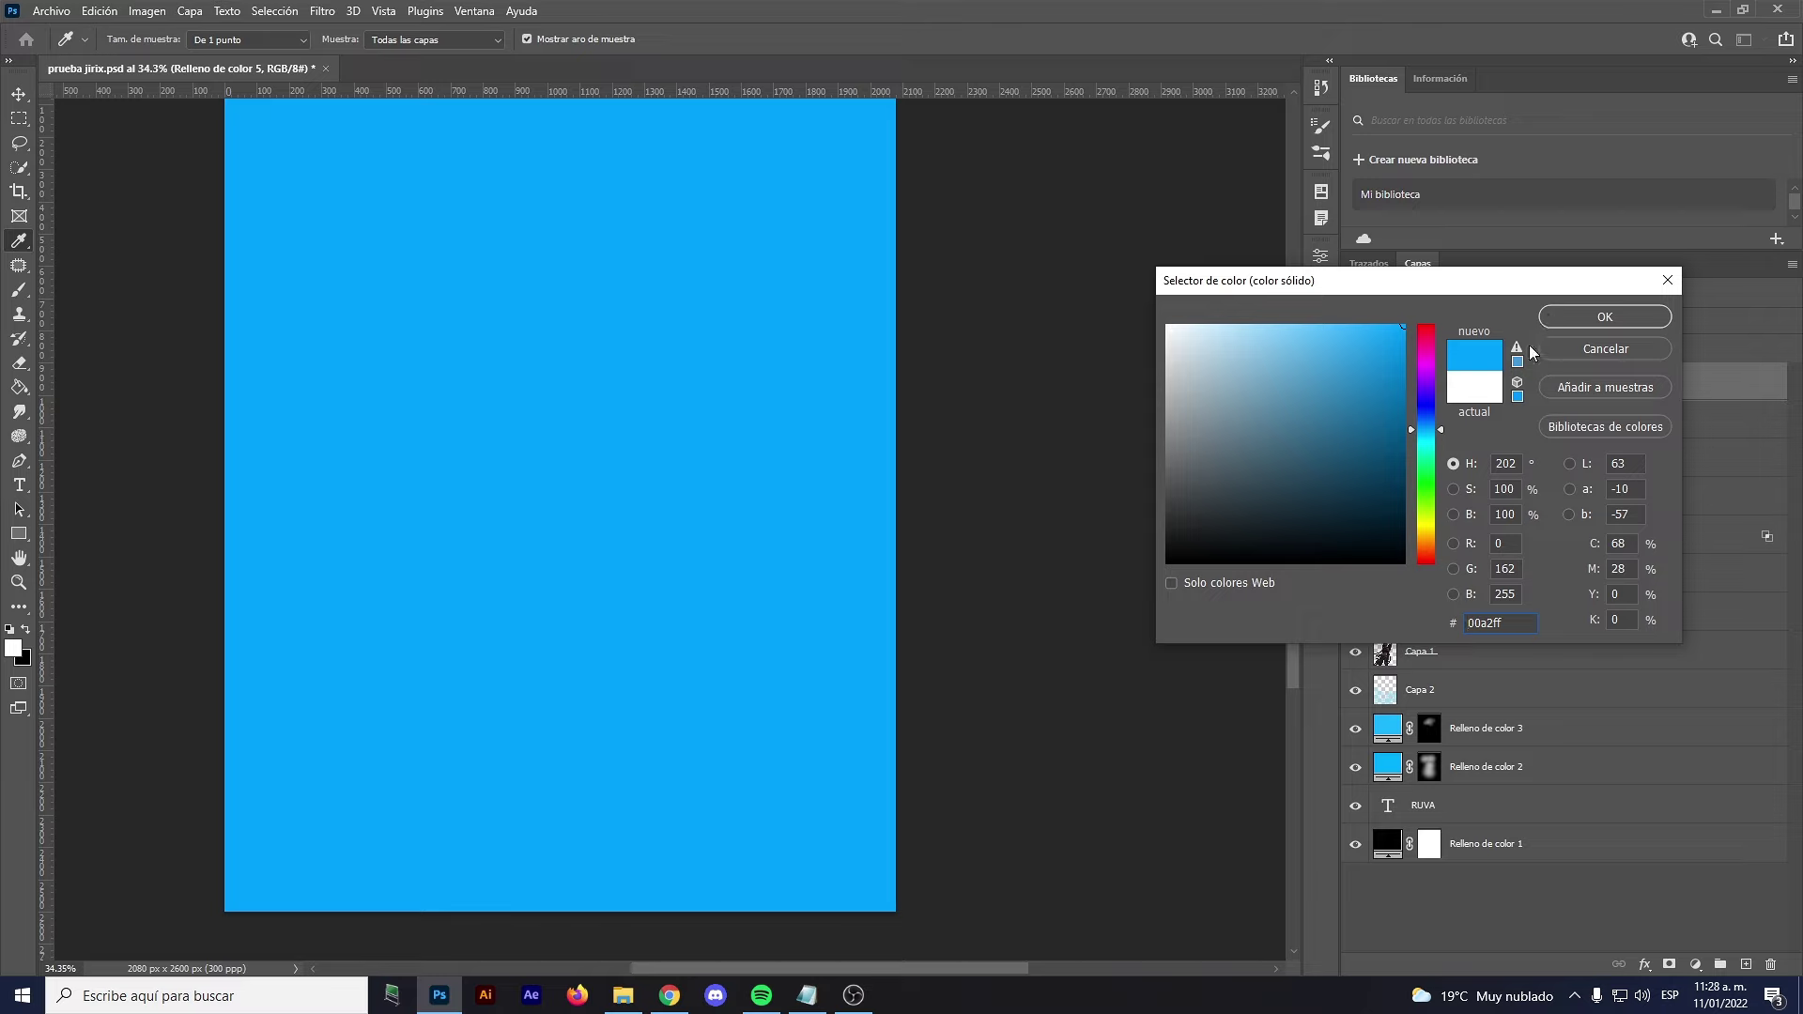
{"action": "left_click", "coordinate": [1585, 316]}
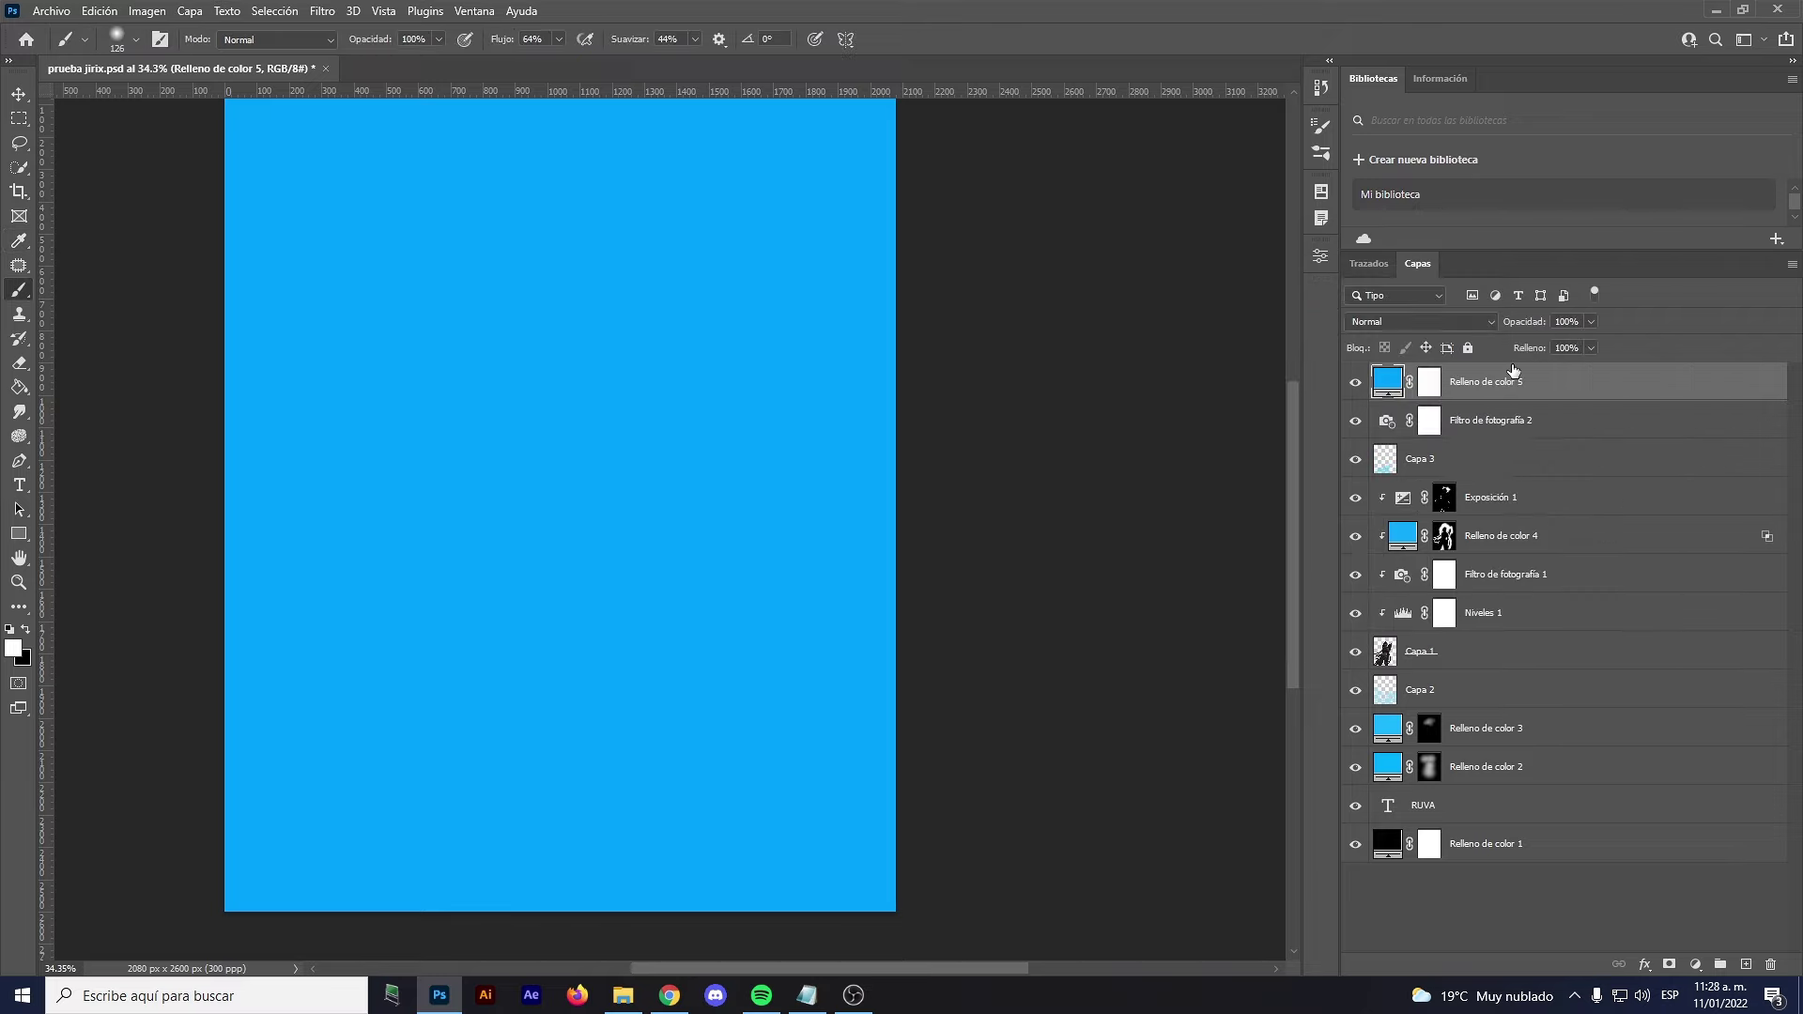
Set the blue fill to Trama blending and invert its mask to black
{"action": "left_click", "coordinate": [1405, 324]}
{"action": "left_click", "coordinate": [1380, 479]}
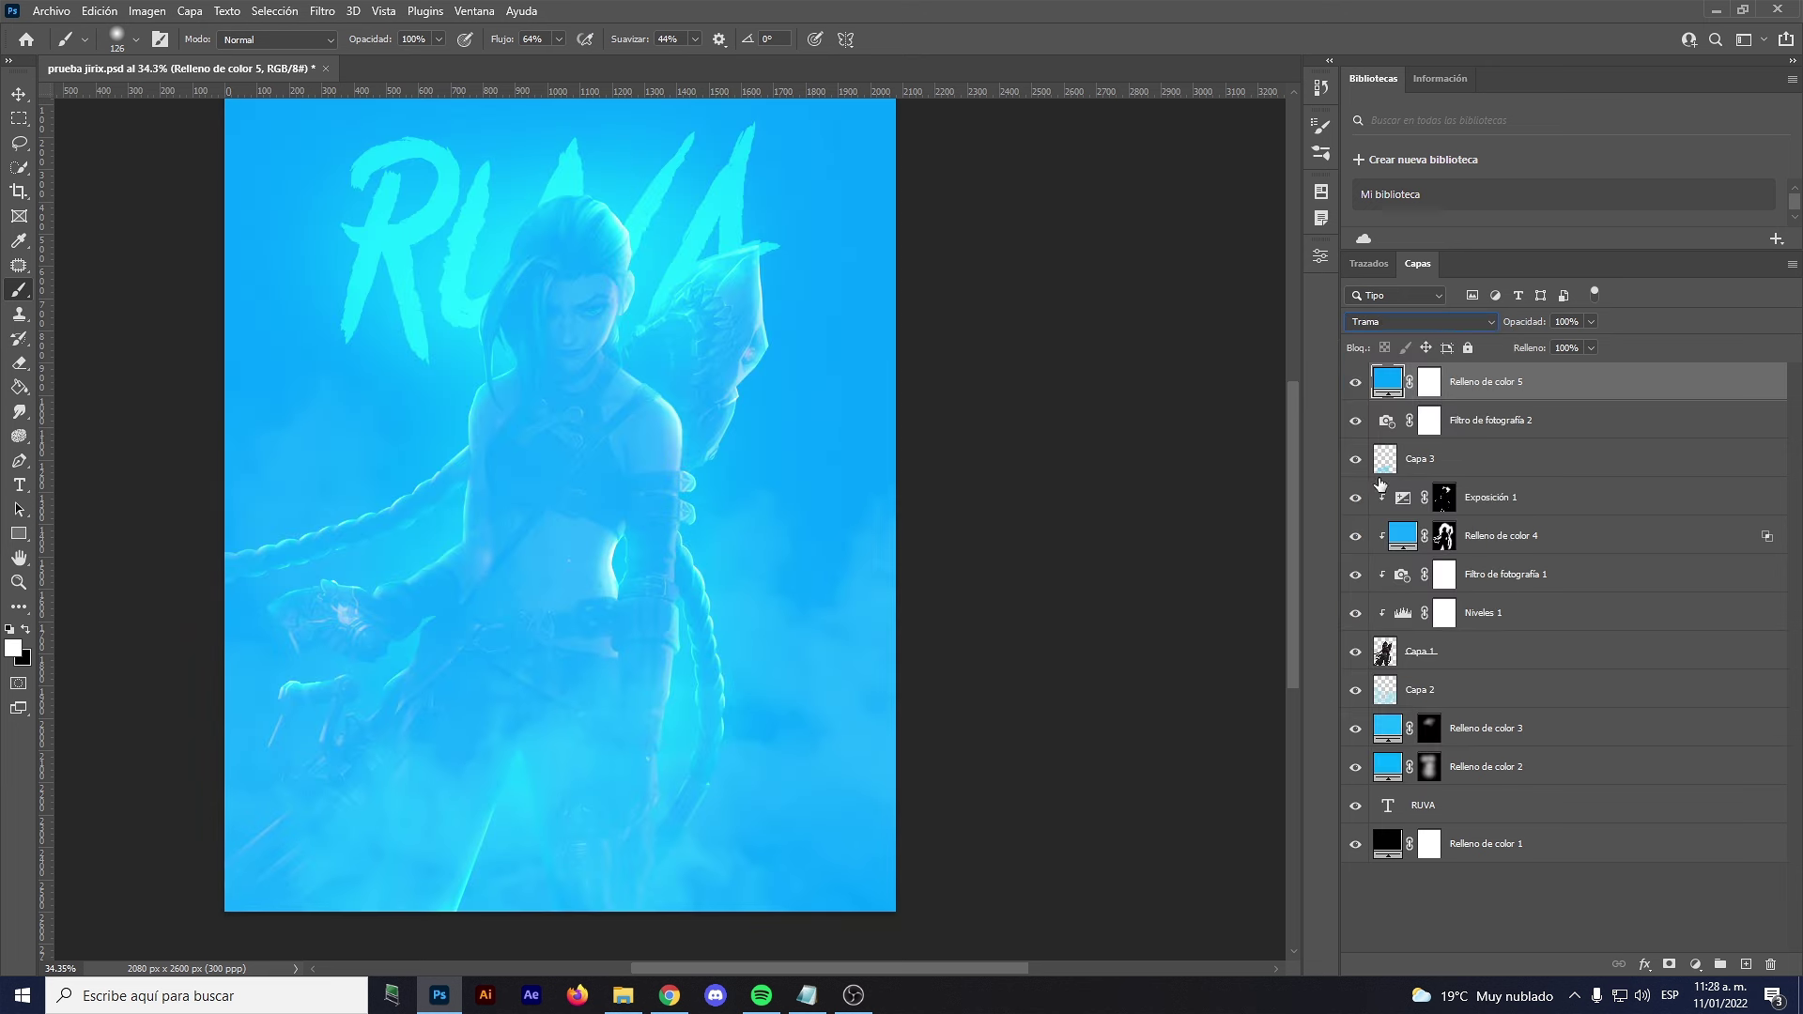
{"action": "left_click", "coordinate": [1427, 385]}
{"action": "key", "text": "ctrl+i"}
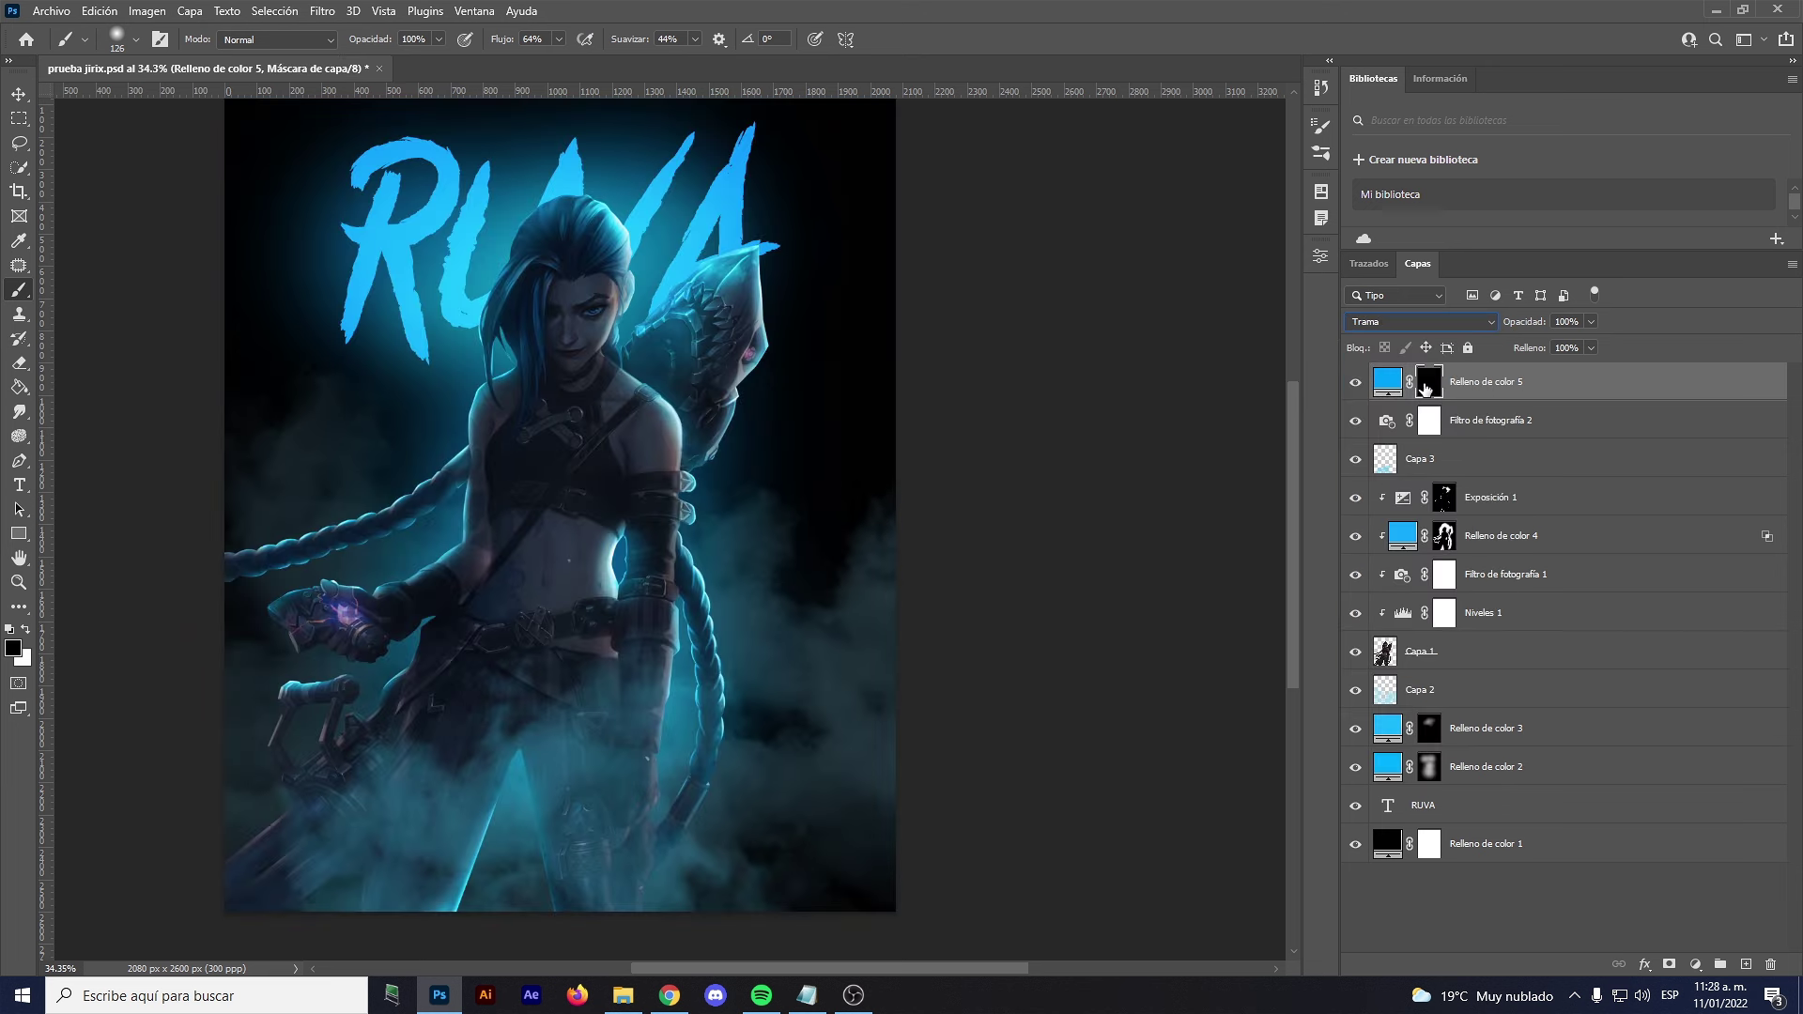
Set up a large soft brush at 604 px with 41% flow
{"action": "left_click_drag", "start_coordinate": [562, 265], "coordinate": [563, 299]}
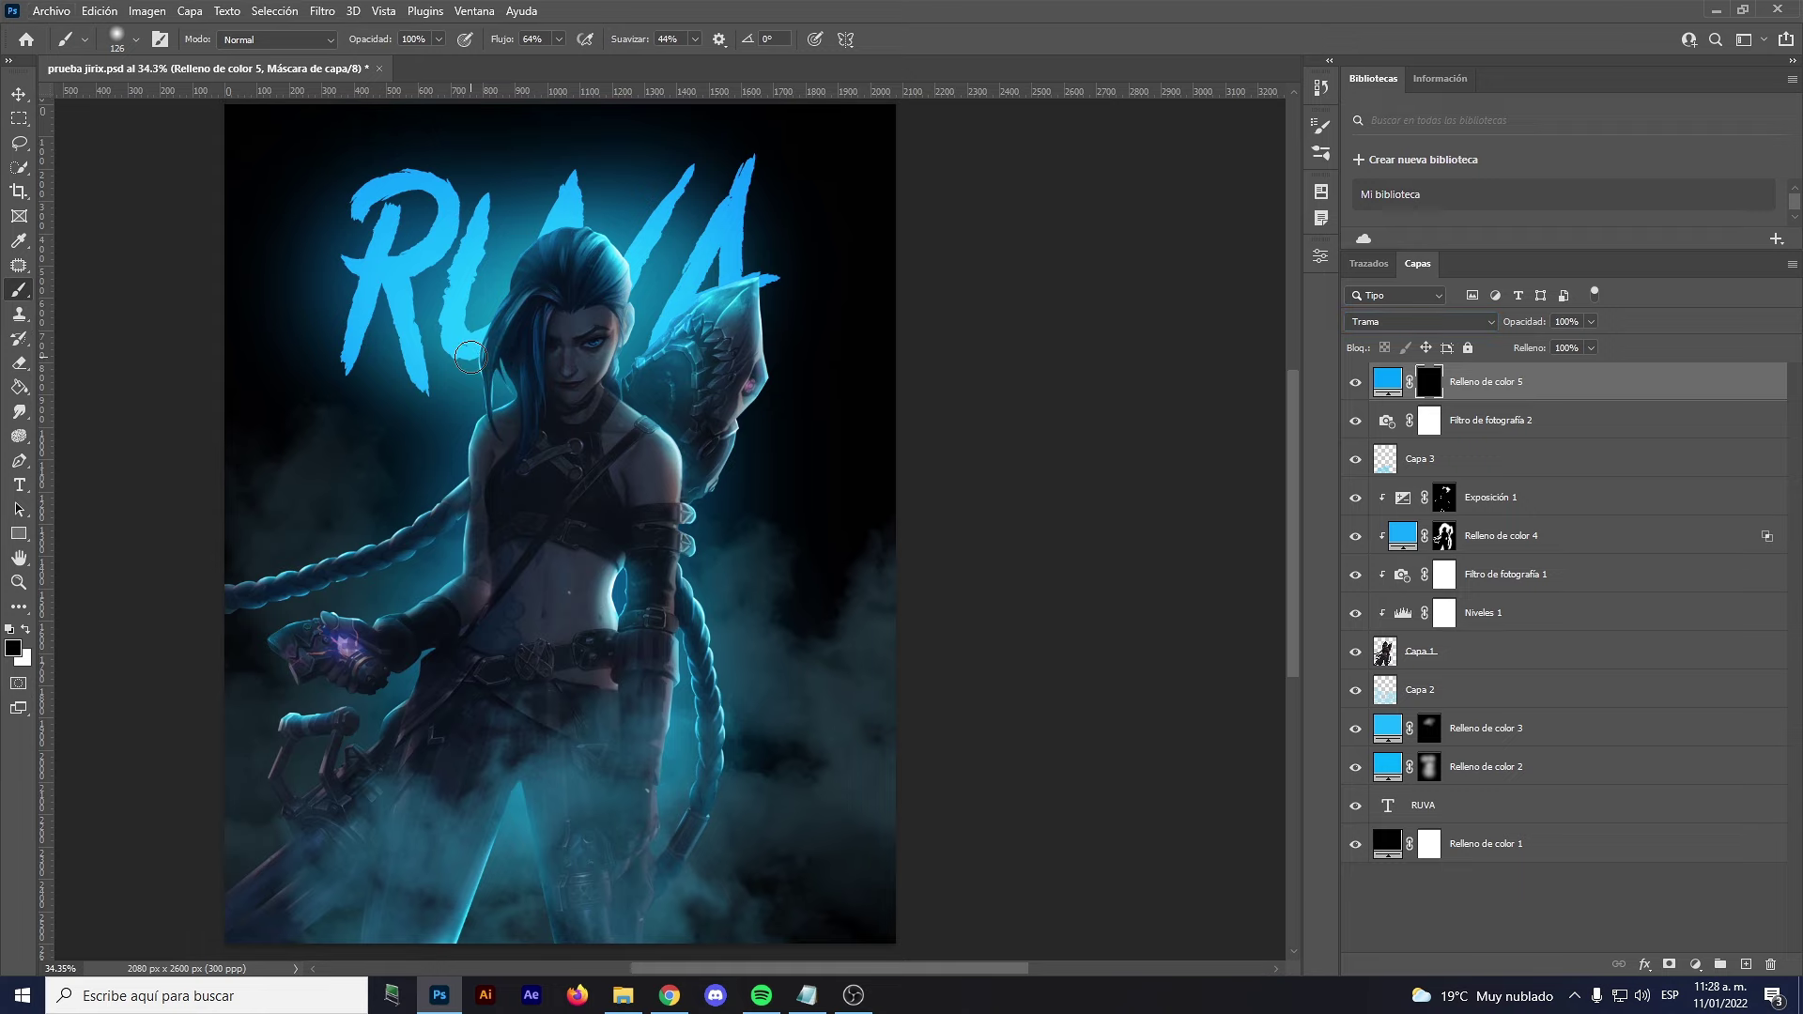
{"action": "left_click_drag", "start_coordinate": [461, 363], "coordinate": [530, 374]}
{"action": "key", "text": "Return"}
{"action": "mouse_move", "coordinate": [424, 454]}
{"action": "left_mouse_down"}
{"action": "mouse_move", "coordinate": [482, 402]}
{"action": "mouse_move", "coordinate": [541, 392]}
{"action": "left_mouse_up"}
{"action": "scroll", "coordinate": [512, 404], "scroll_direction": "up", "scroll_amount": 2, "text": "alt"}
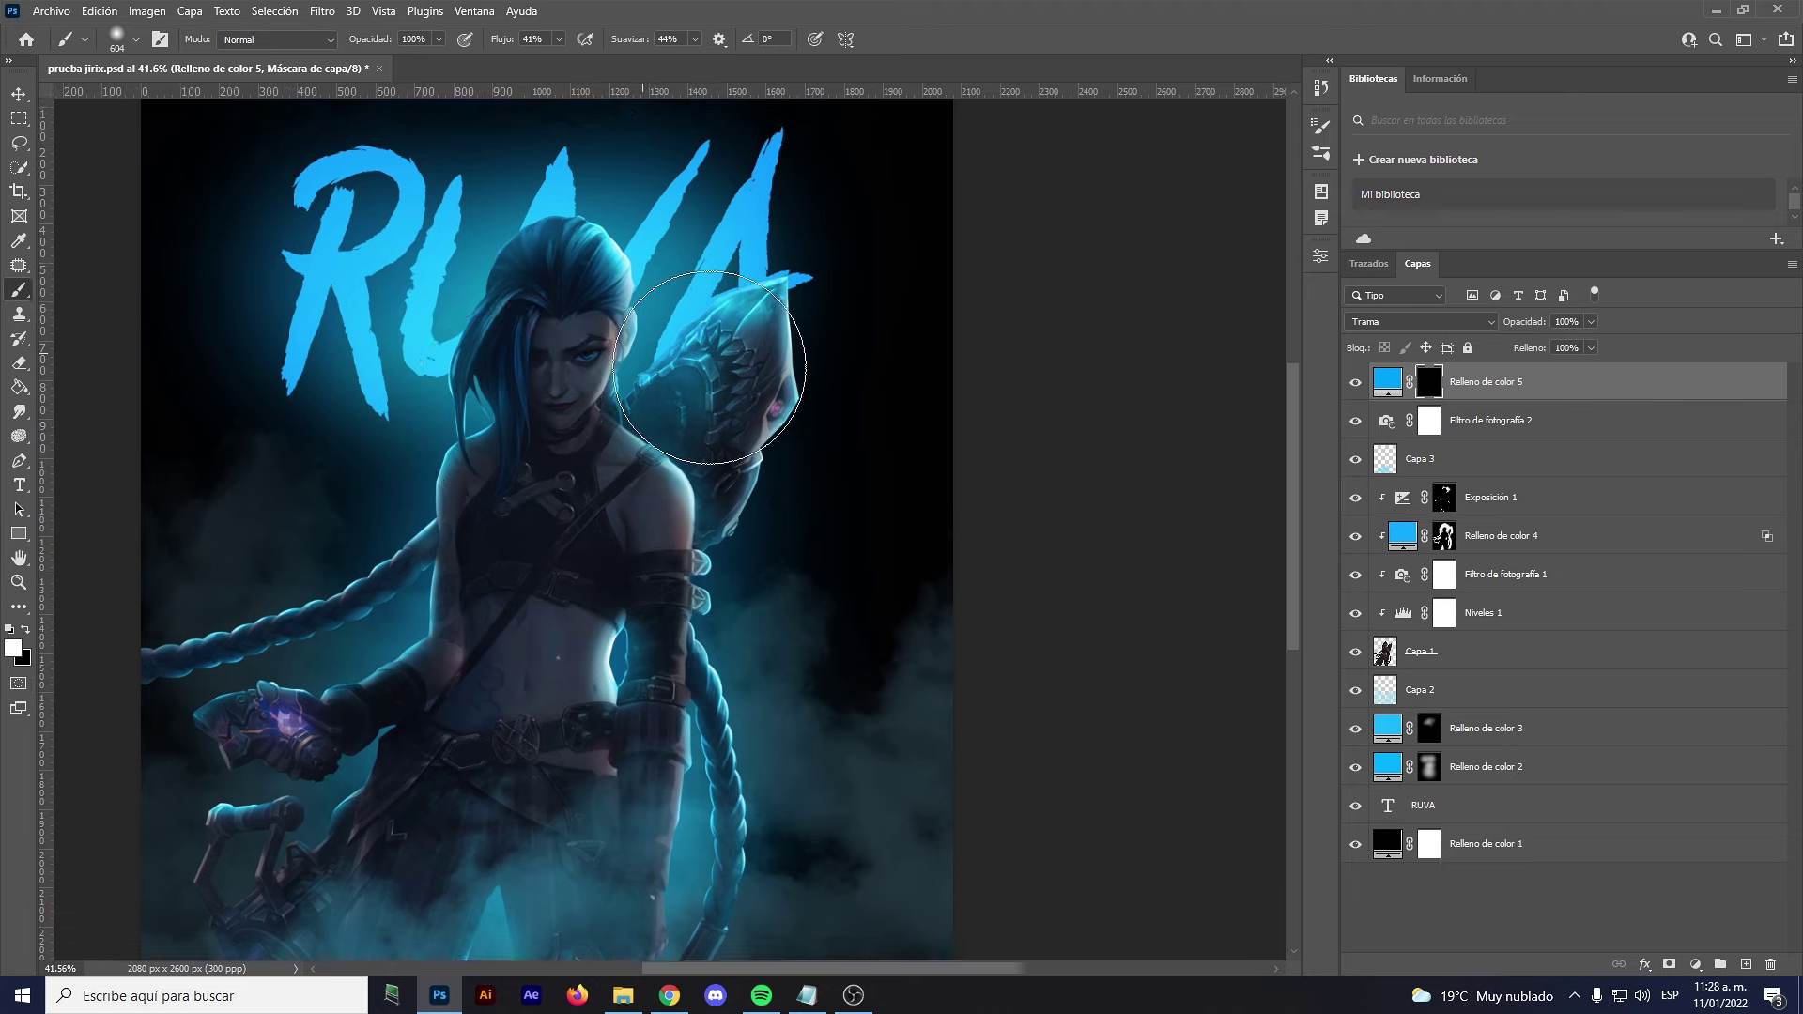
Try blue glow strokes around Jinx's face and head, undoing each one
{"action": "left_click", "coordinate": [642, 357]}
{"action": "key", "text": "ctrl+z"}
{"action": "left_click", "coordinate": [614, 241]}
{"action": "key", "text": "ctrl+z"}
{"action": "left_click", "coordinate": [648, 361]}
{"action": "key", "text": "ctrl+z"}
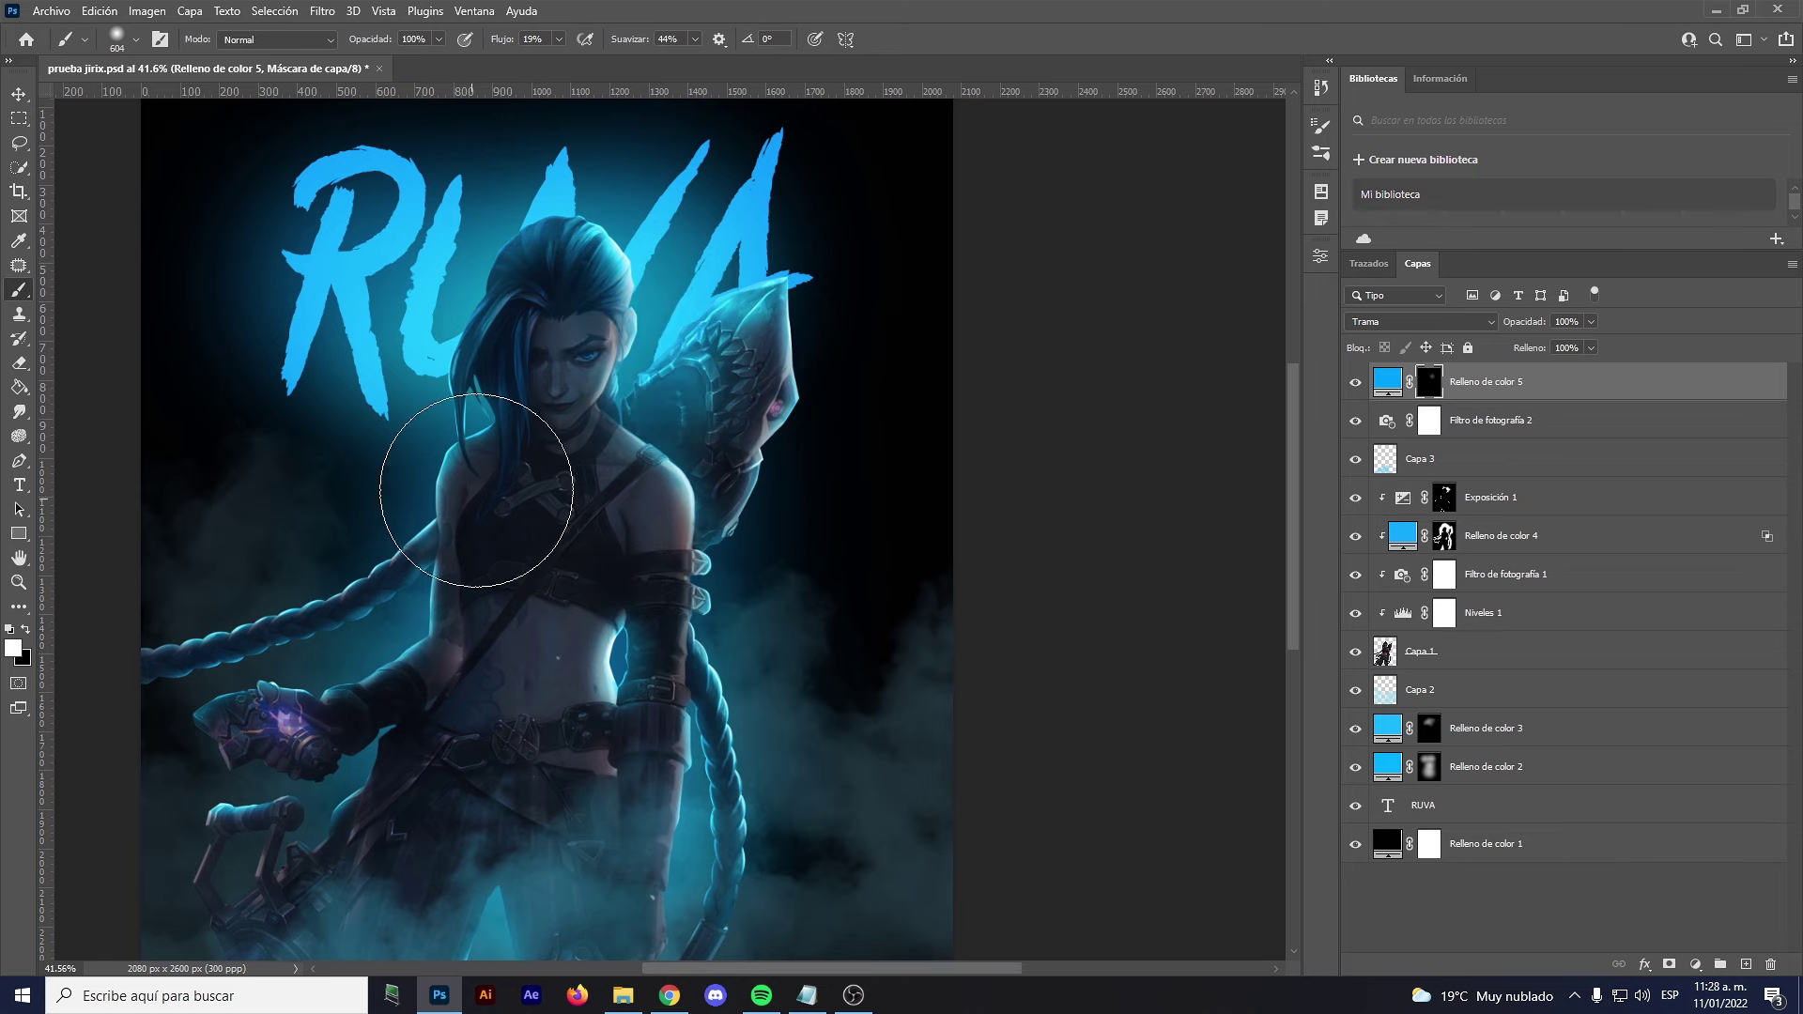
{"action": "left_click", "coordinate": [467, 272]}
{"action": "left_click_drag", "start_coordinate": [467, 272], "coordinate": [524, 296]}
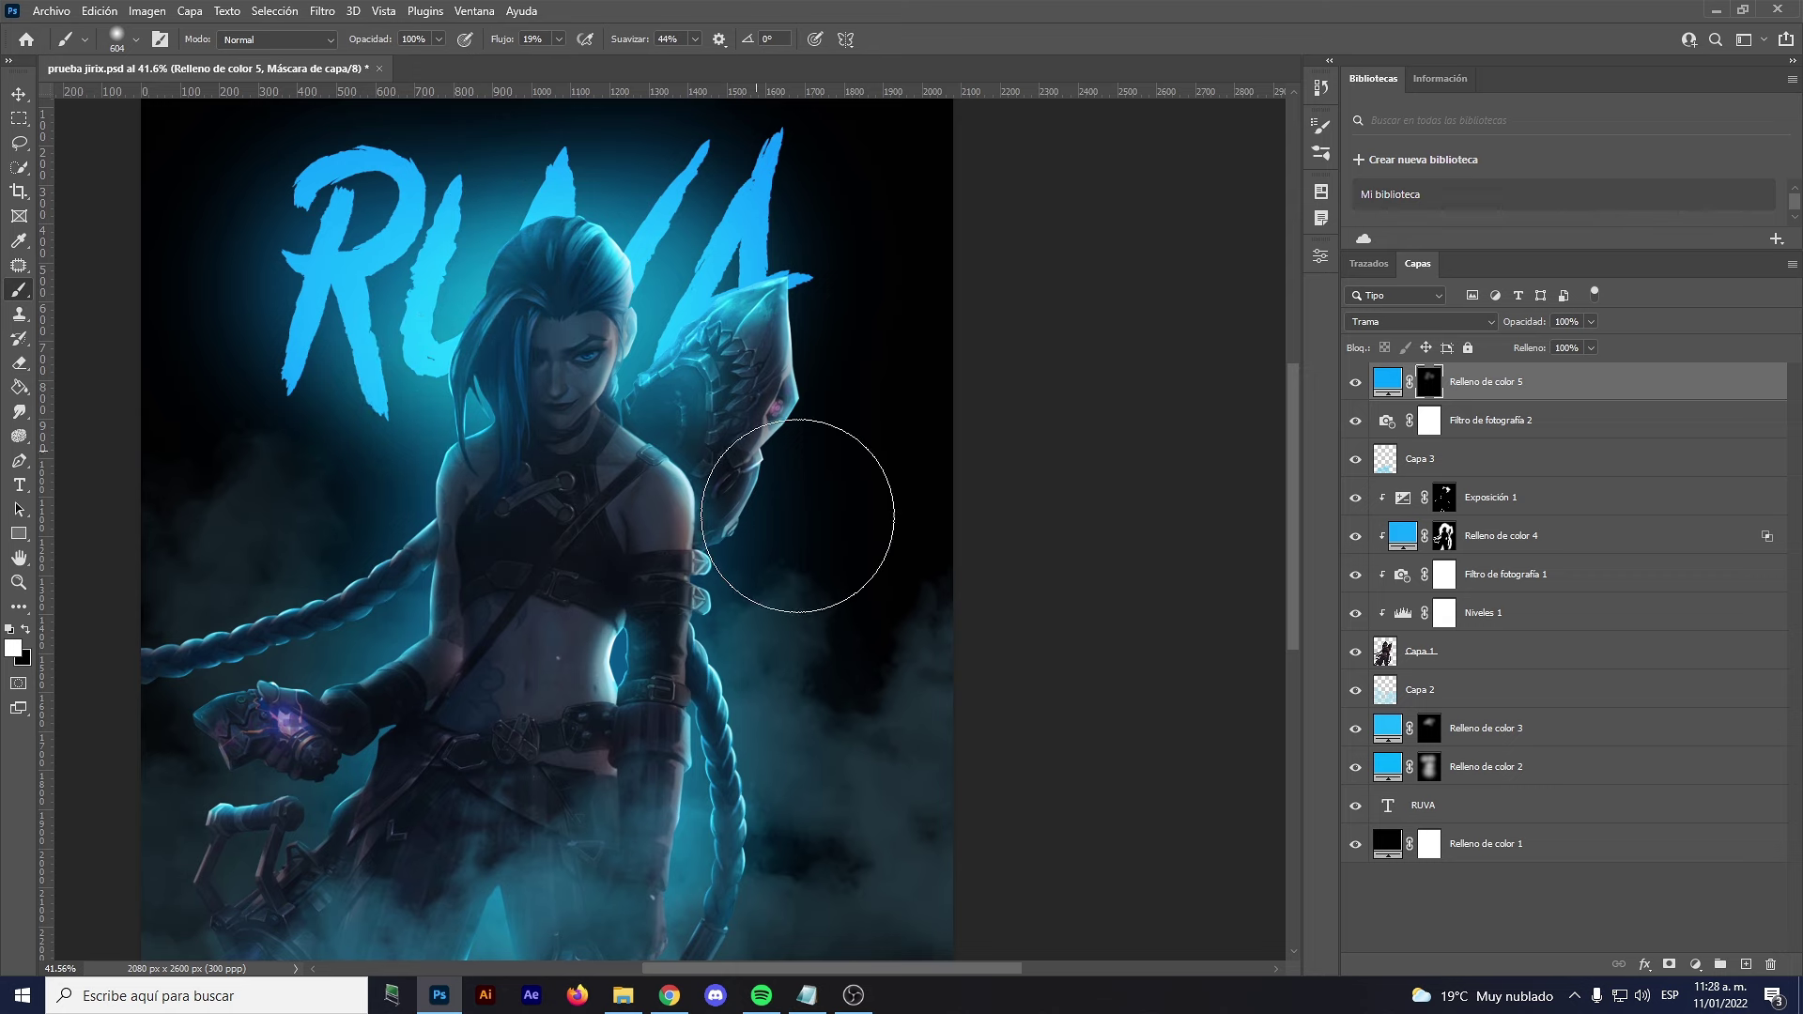
{"action": "key", "text": "ctrl+z"}
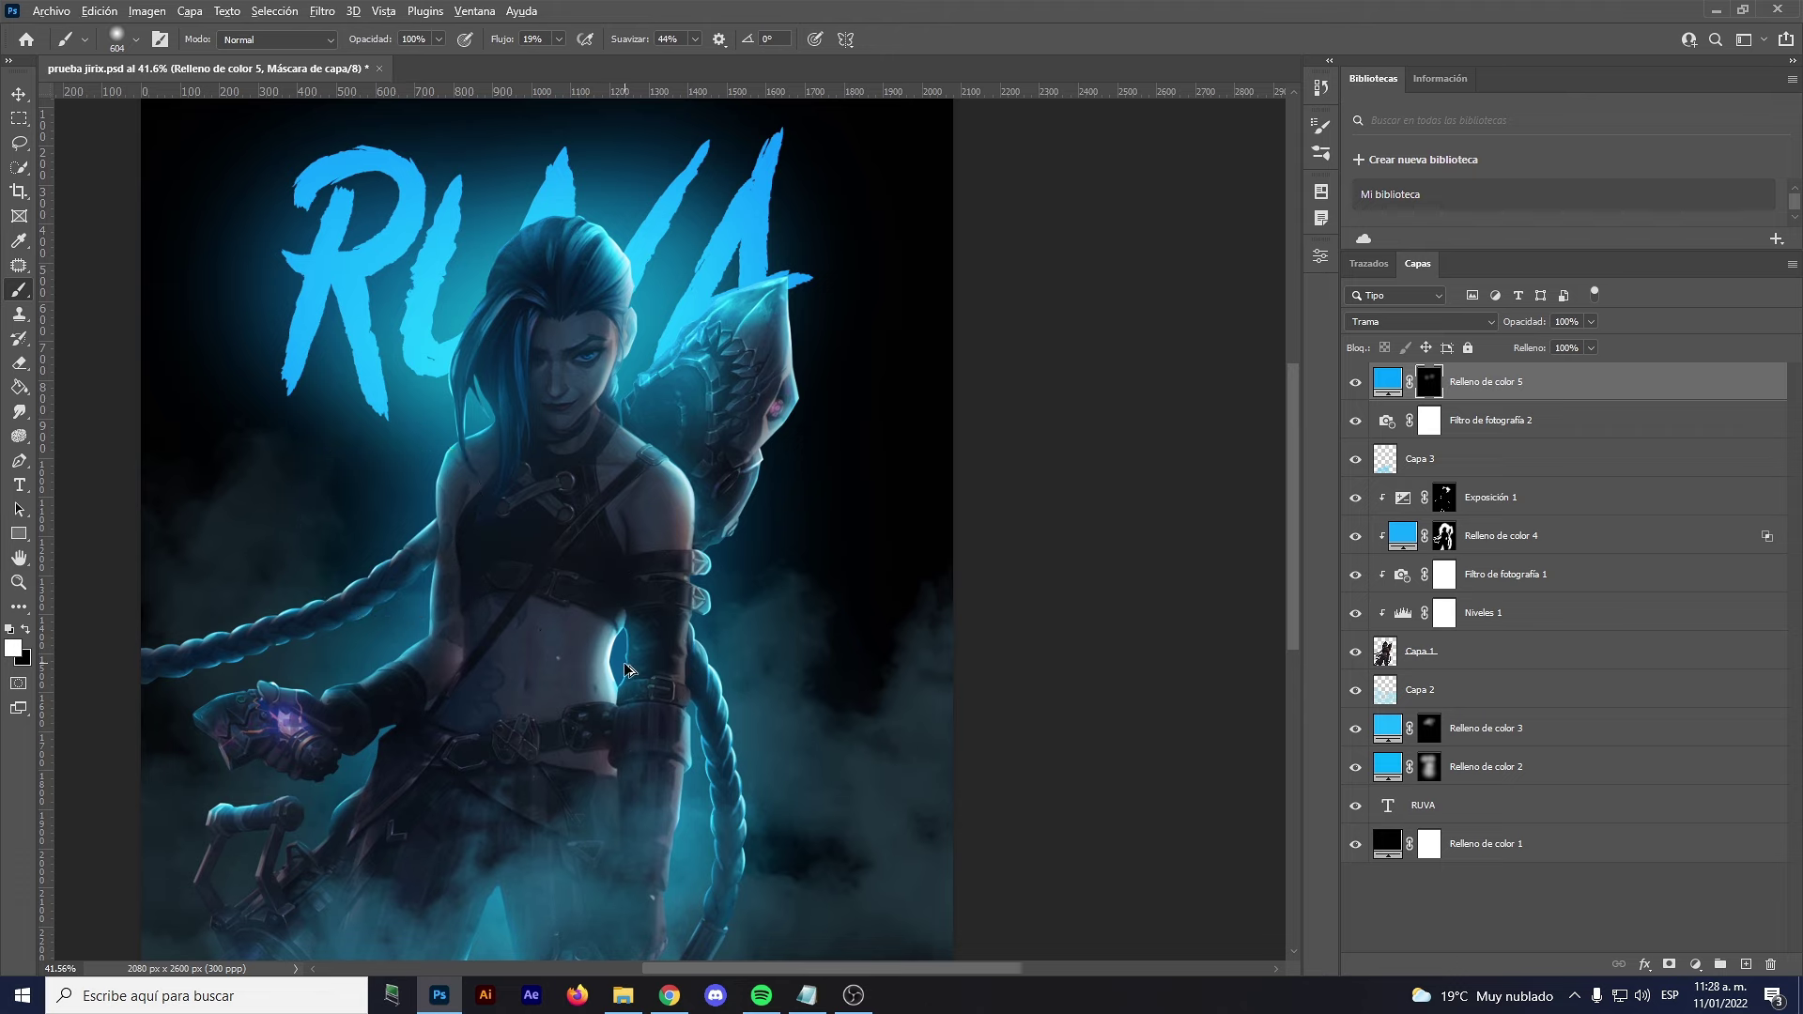
Paint bright blue glow at Jinx's waist and over the lower legs
{"action": "left_click_drag", "start_coordinate": [612, 639], "coordinate": [620, 662]}
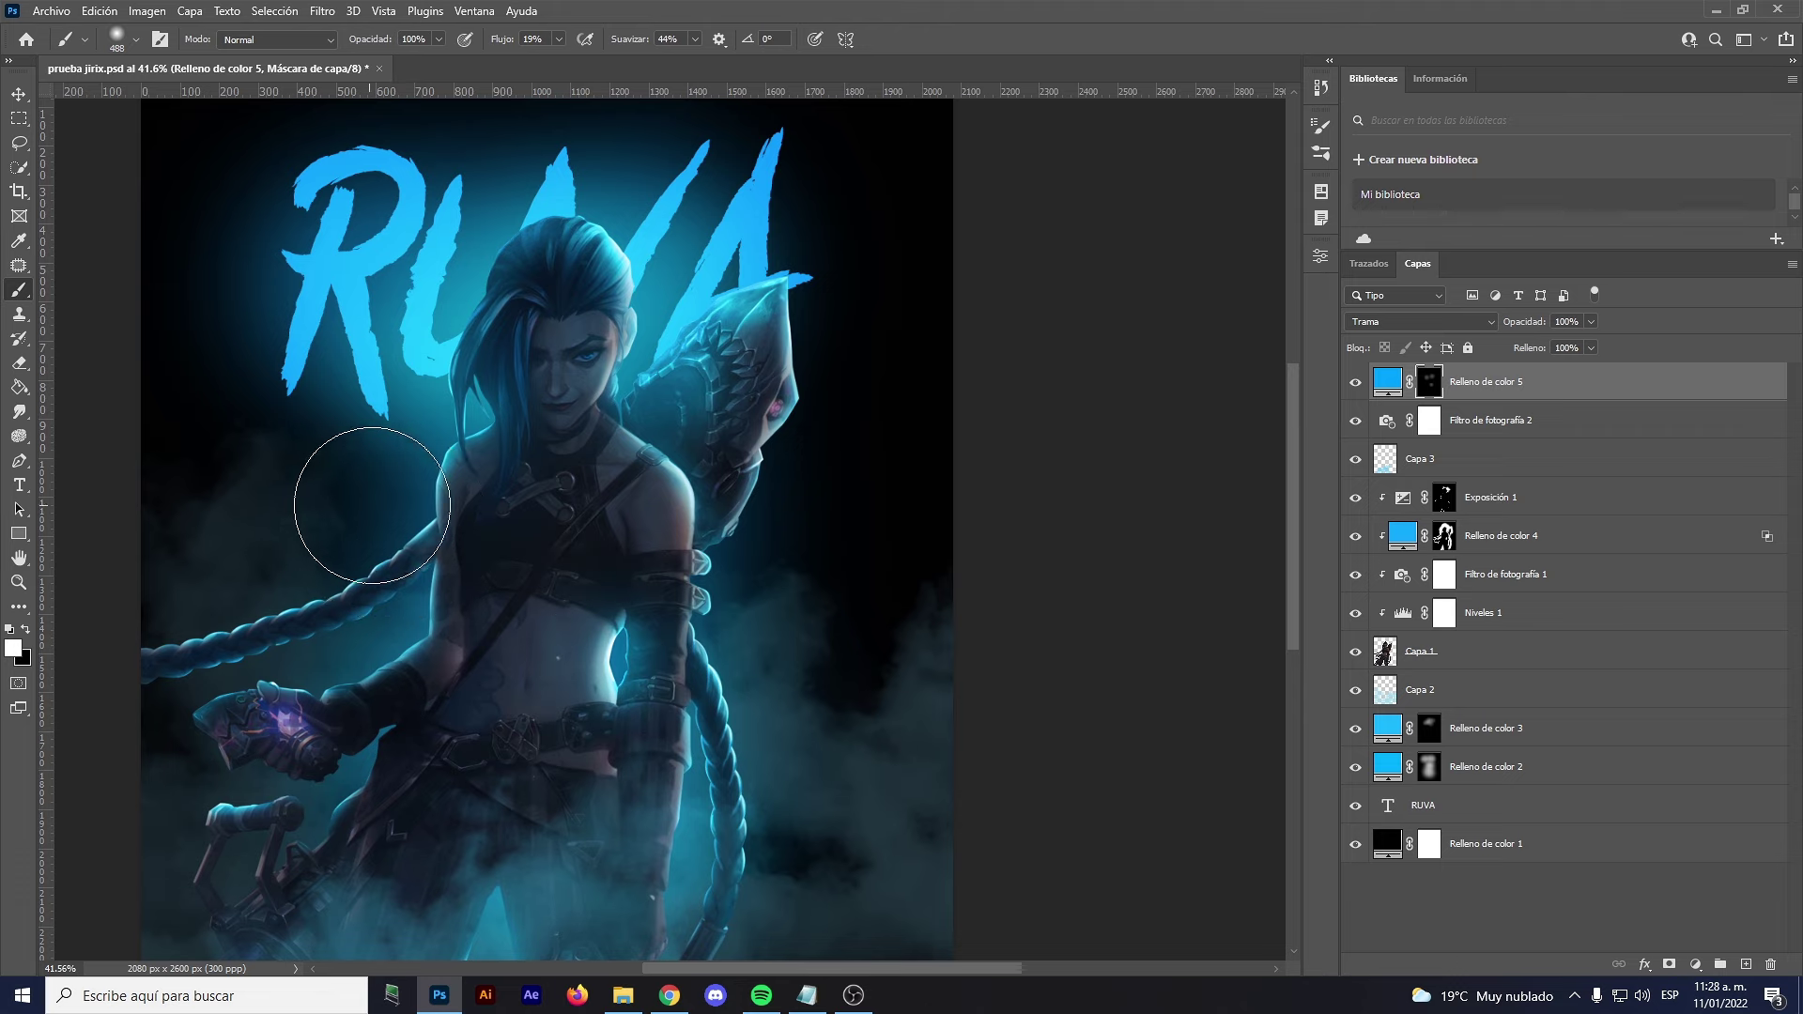
{"action": "scroll", "coordinate": [591, 307], "scroll_direction": "down", "scroll_amount": 2}
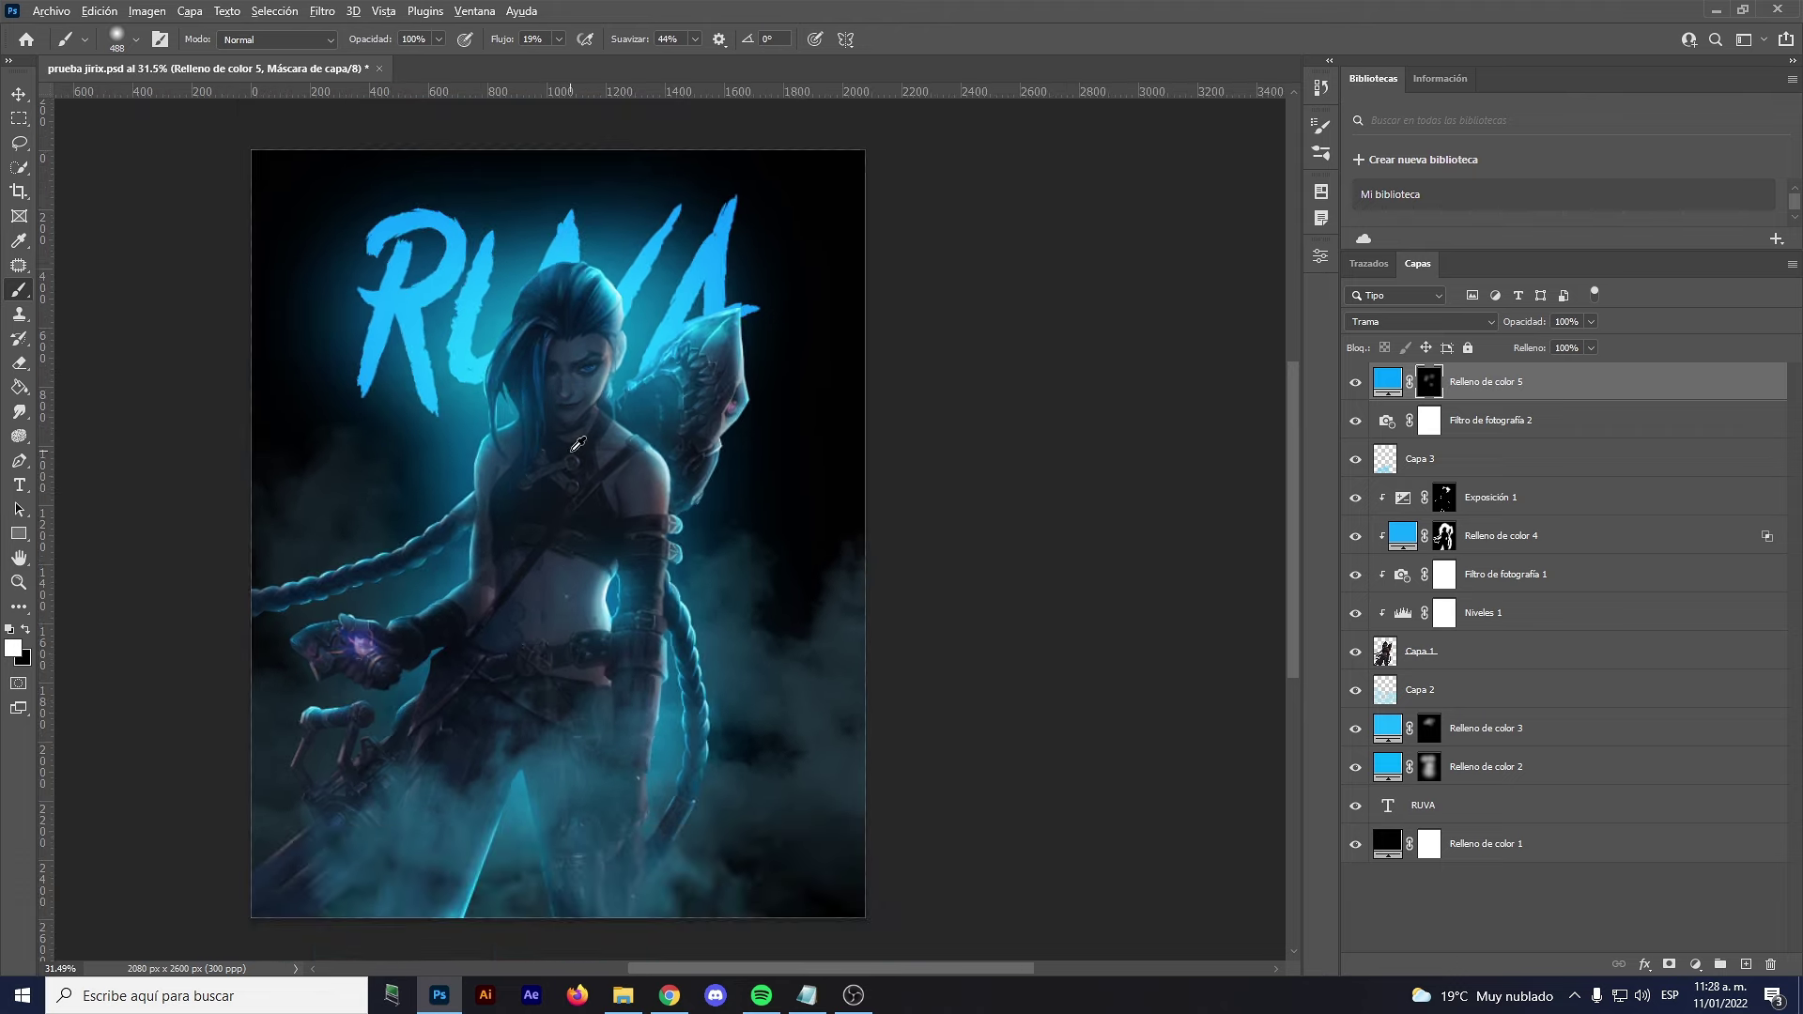
{"action": "scroll", "coordinate": [503, 363], "scroll_direction": "up", "scroll_amount": 1}
{"action": "scroll", "coordinate": [564, 216], "scroll_direction": "up", "scroll_amount": 2}
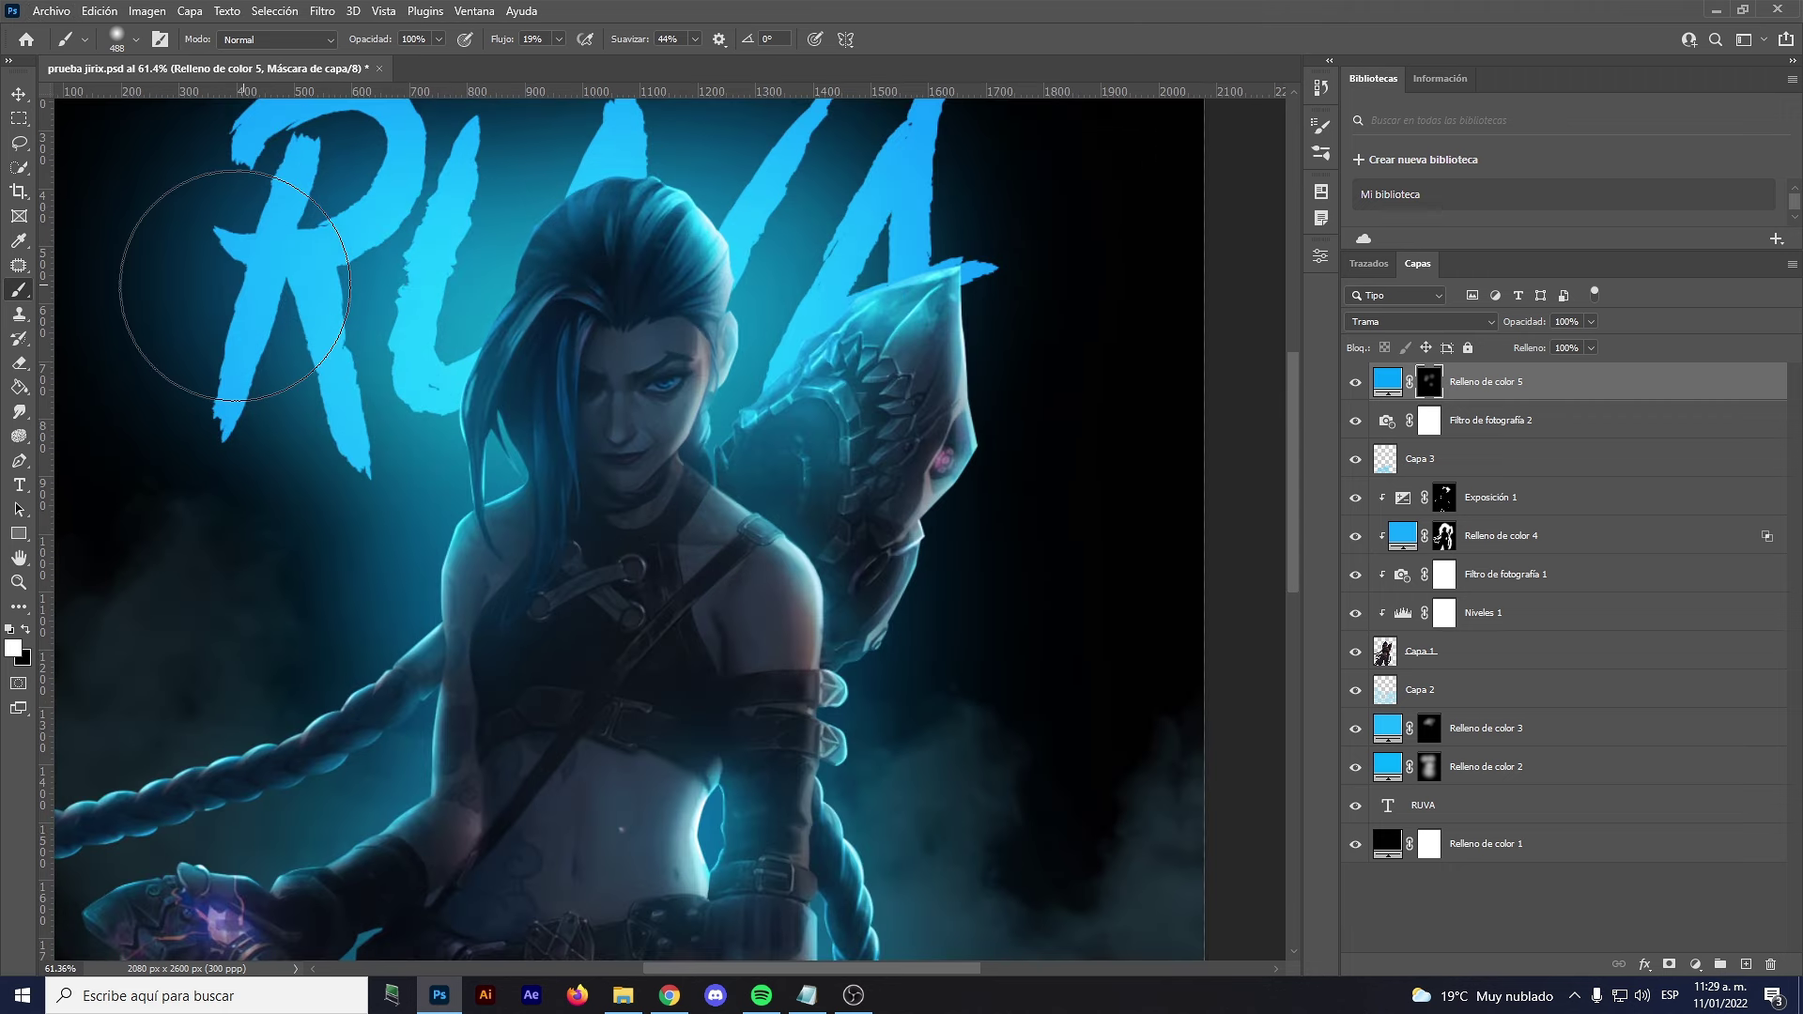
{"action": "scroll", "coordinate": [360, 437], "scroll_direction": "down", "scroll_amount": 2}
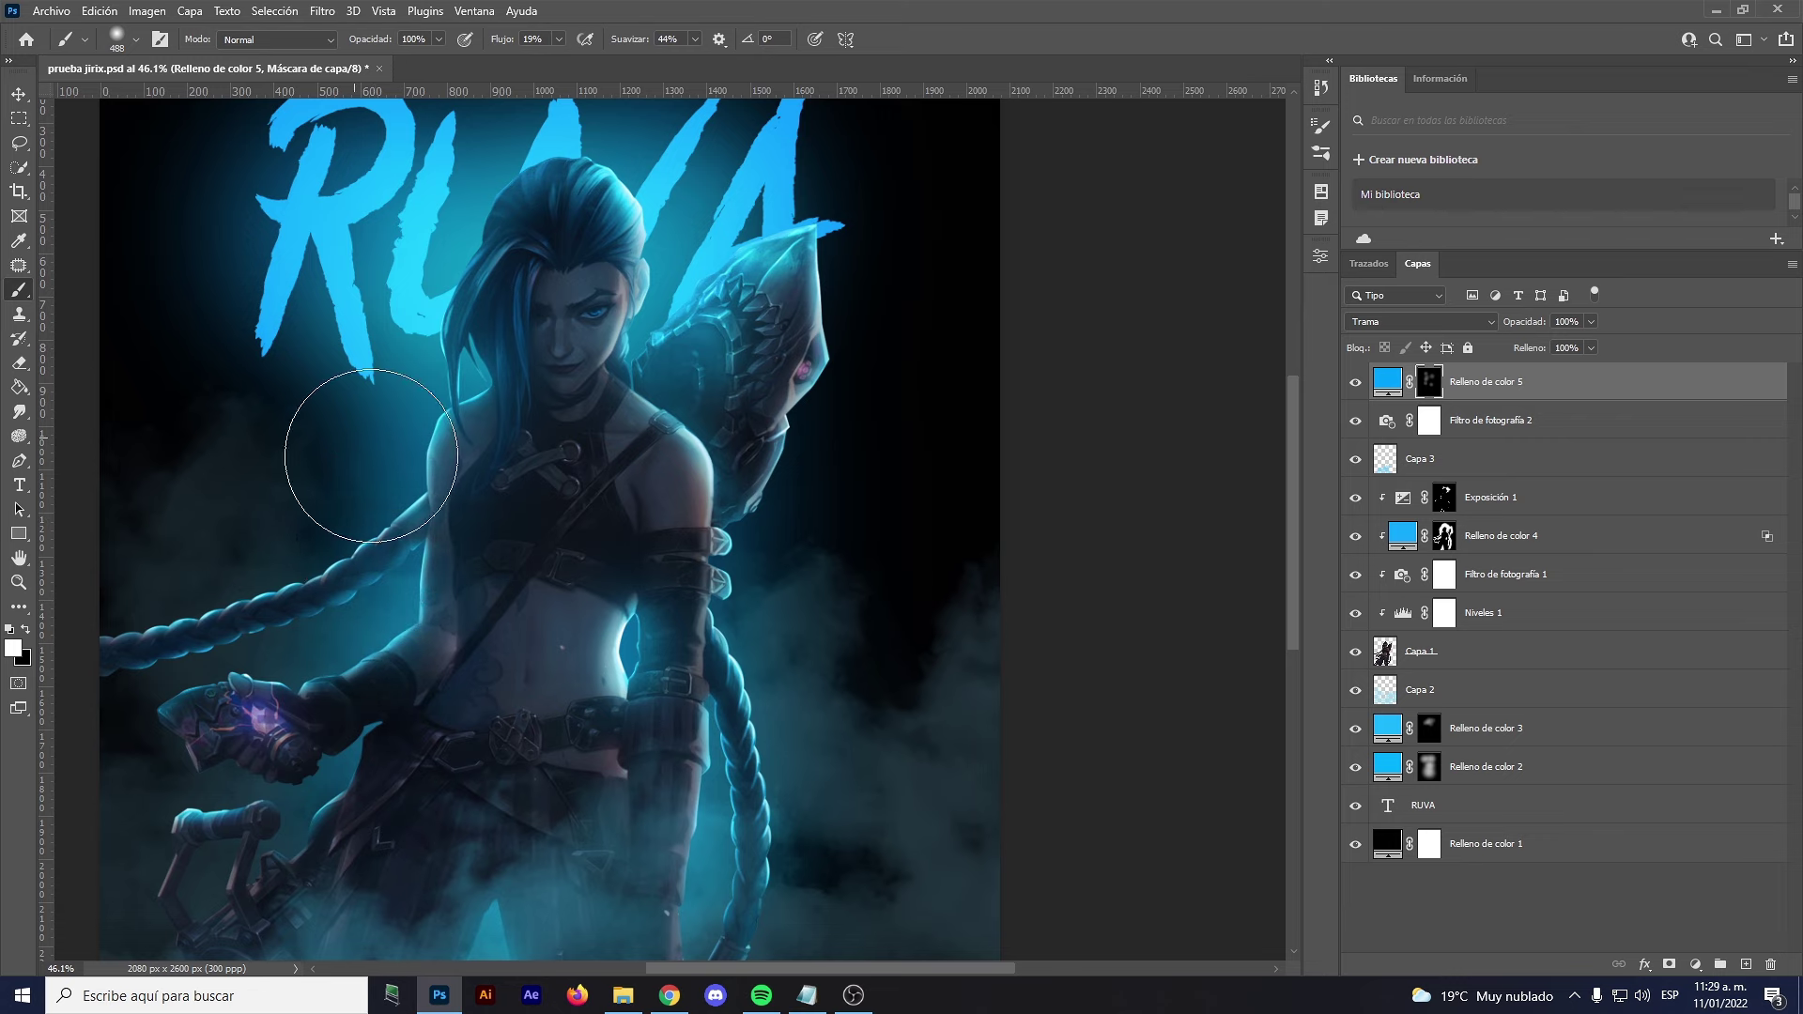
{"action": "left_click_drag", "start_coordinate": [389, 692], "coordinate": [466, 473]}
{"action": "left_click_drag", "start_coordinate": [588, 647], "coordinate": [596, 805]}
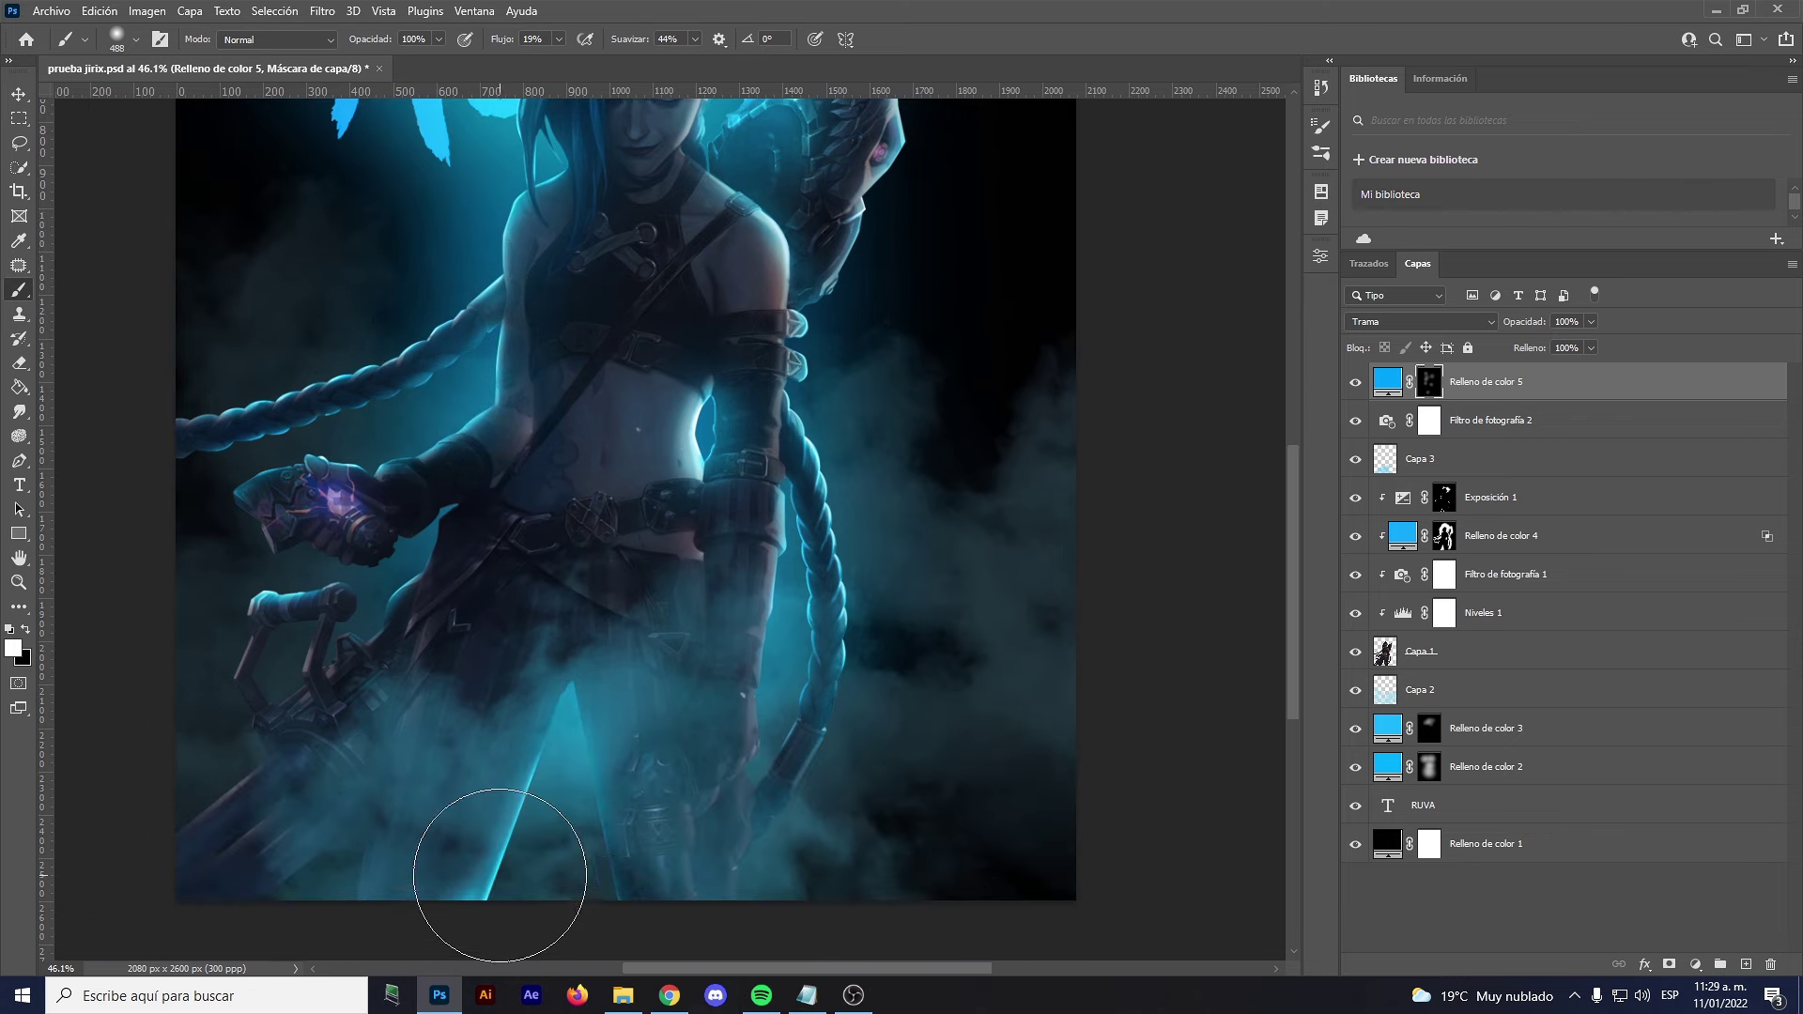
{"action": "scroll", "coordinate": [412, 545], "scroll_direction": "down", "scroll_amount": 1}
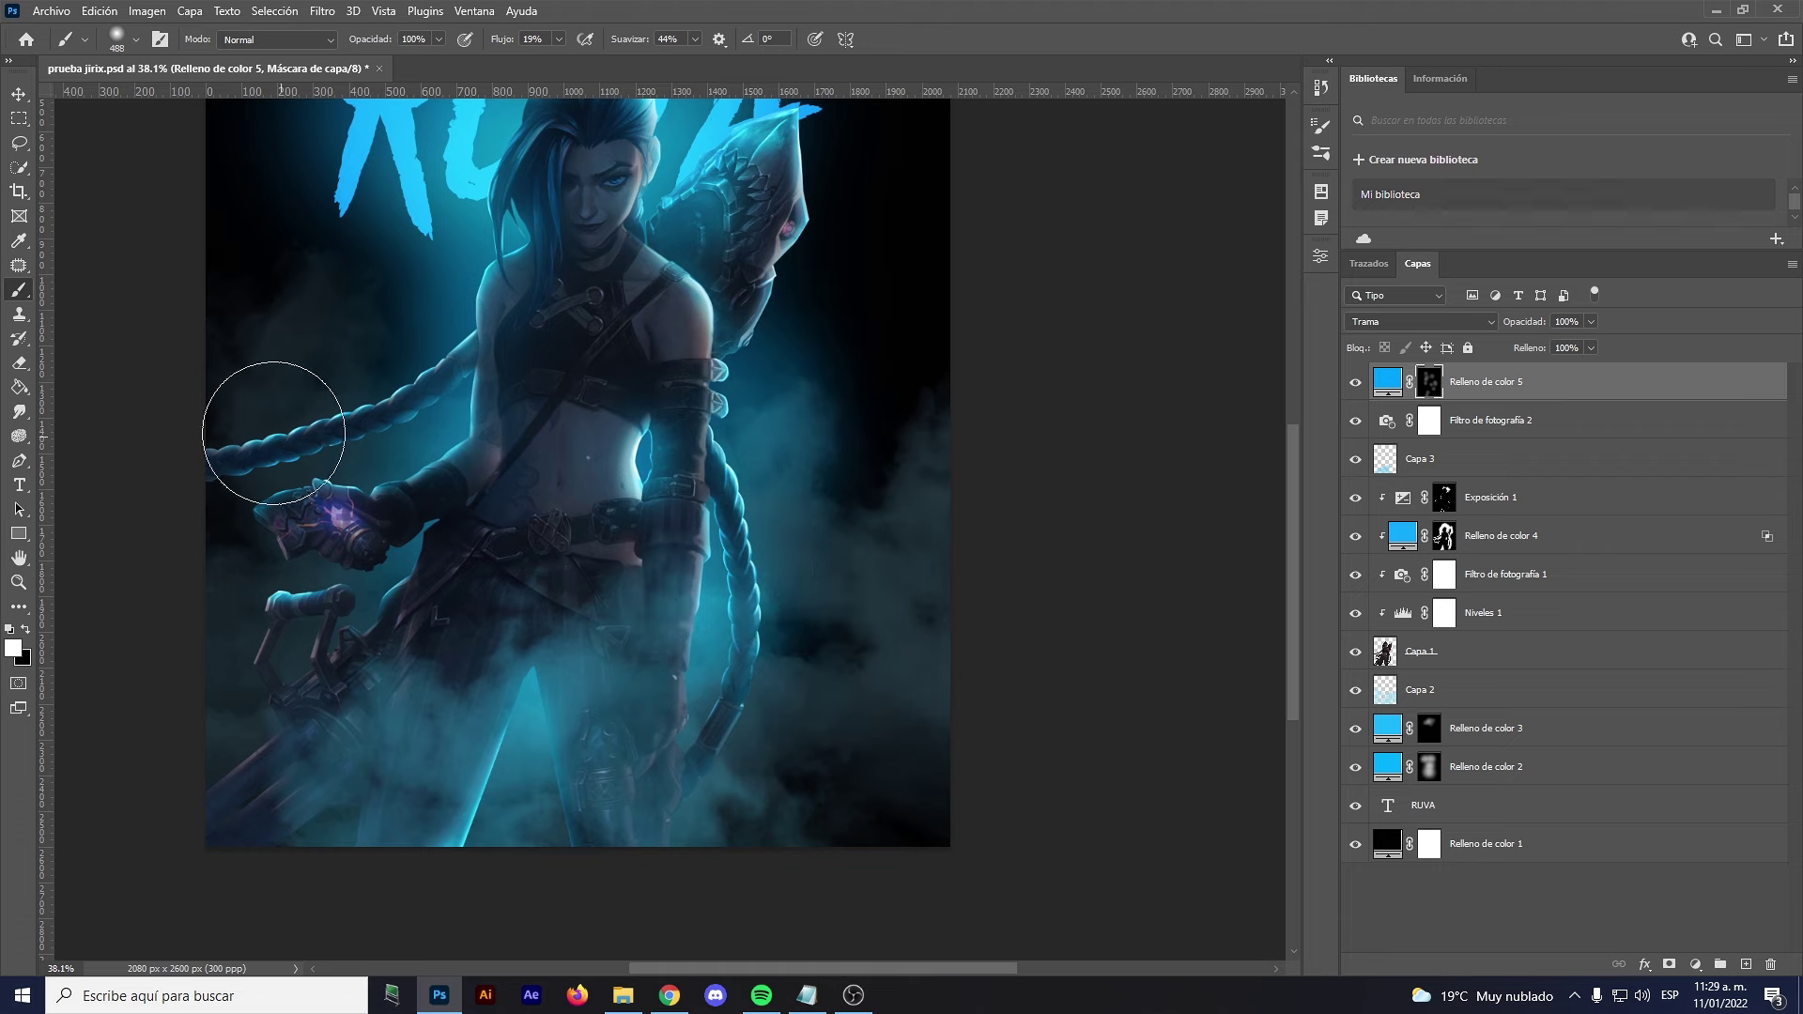
{"action": "left_click_drag", "start_coordinate": [273, 436], "coordinate": [282, 519]}
{"action": "scroll", "coordinate": [442, 361], "scroll_direction": "down", "scroll_amount": 2}
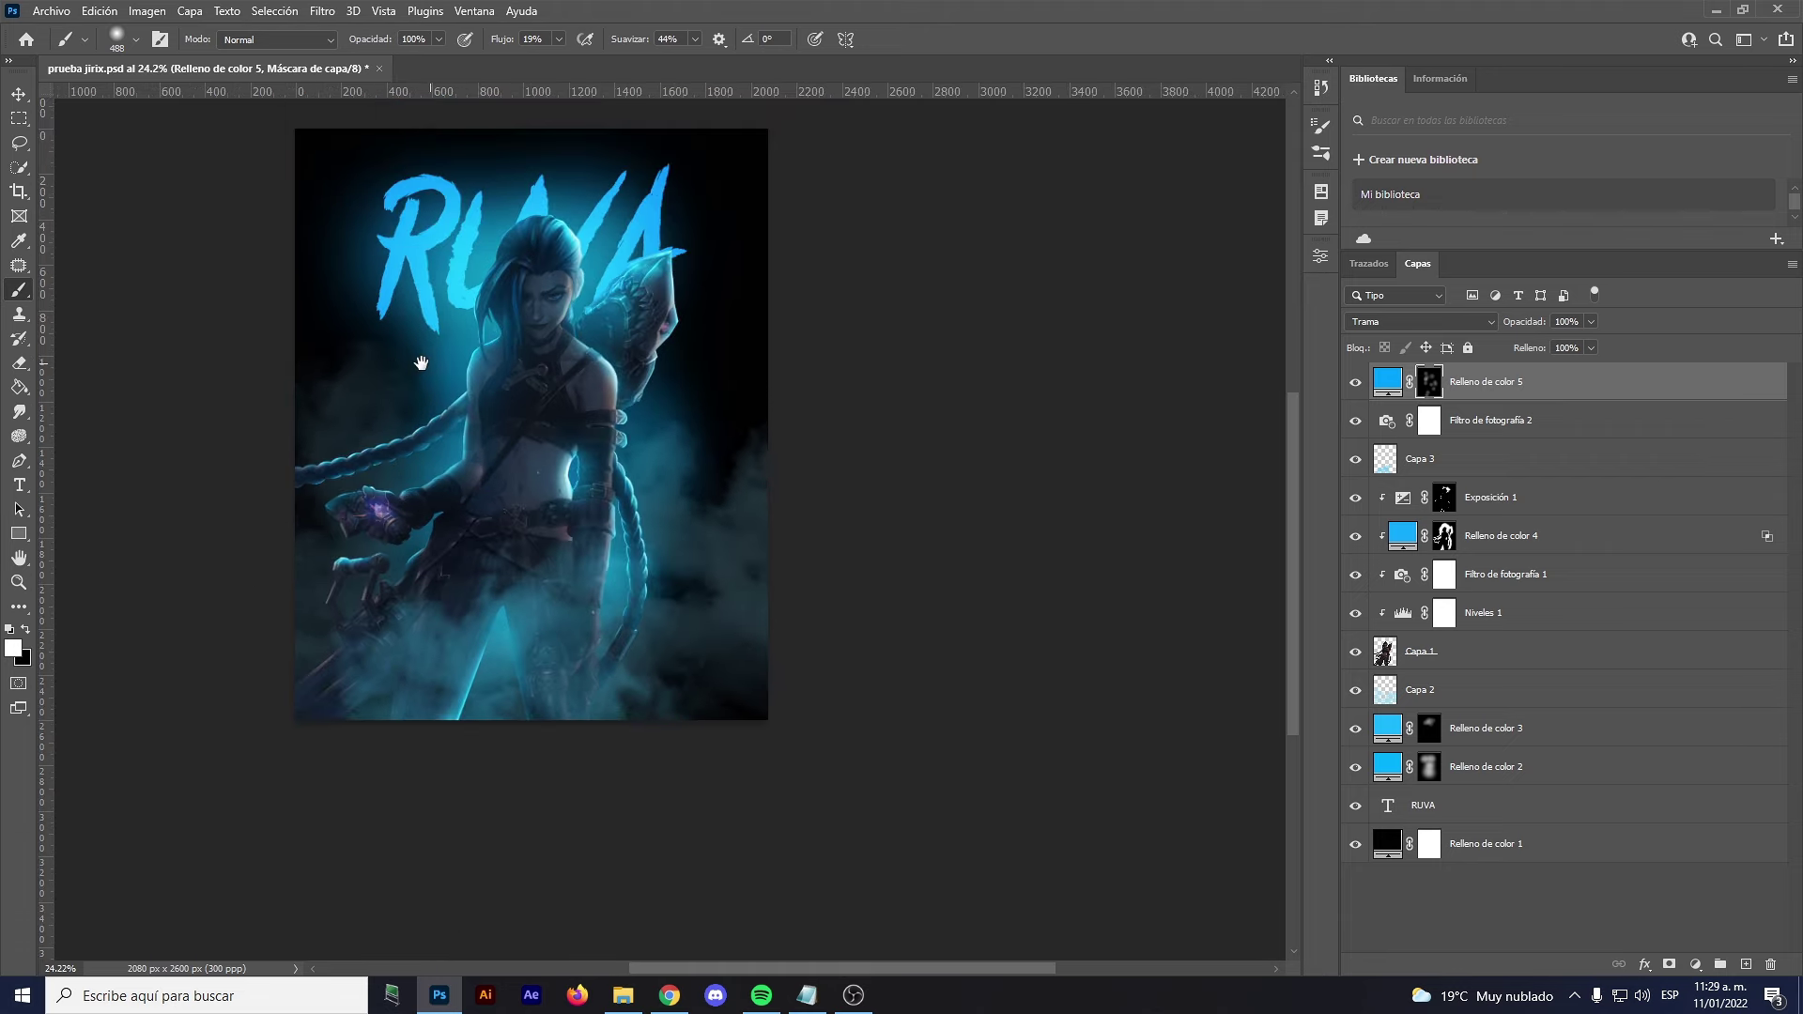
{"action": "scroll", "coordinate": [541, 386], "scroll_direction": "up", "scroll_amount": 1}
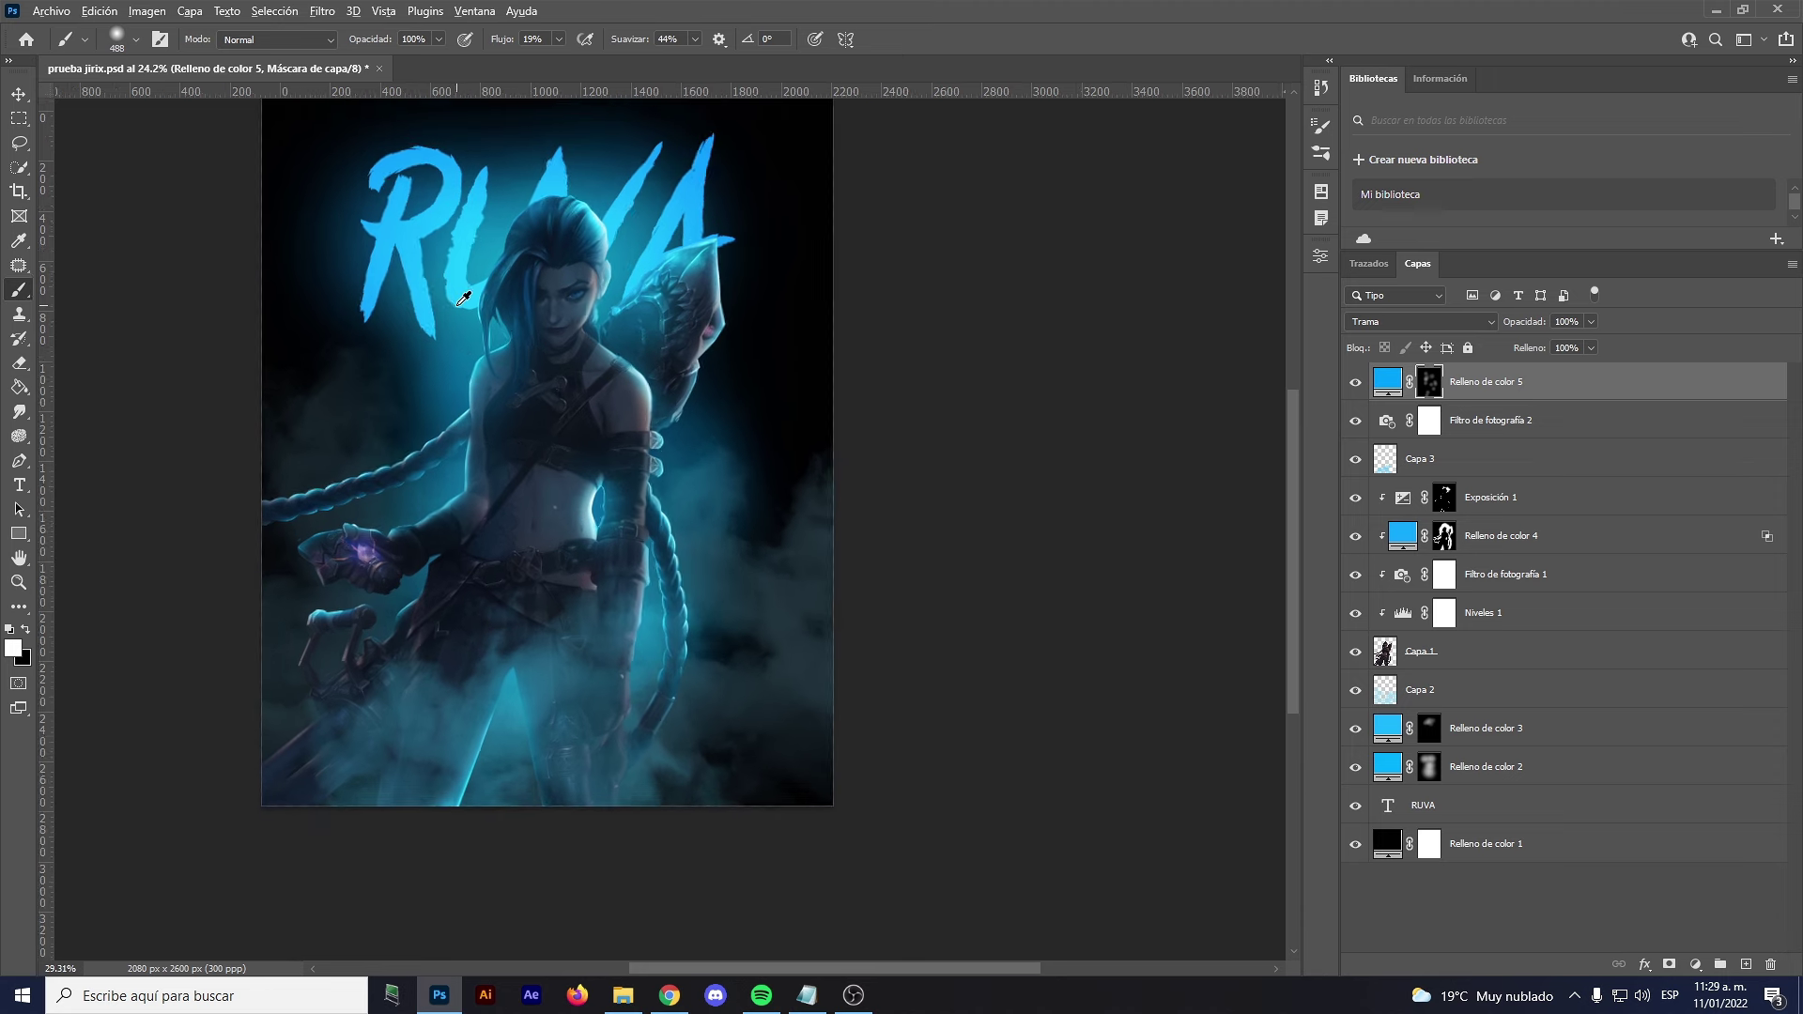
{"action": "scroll", "coordinate": [564, 422], "scroll_direction": "up", "scroll_amount": 1}
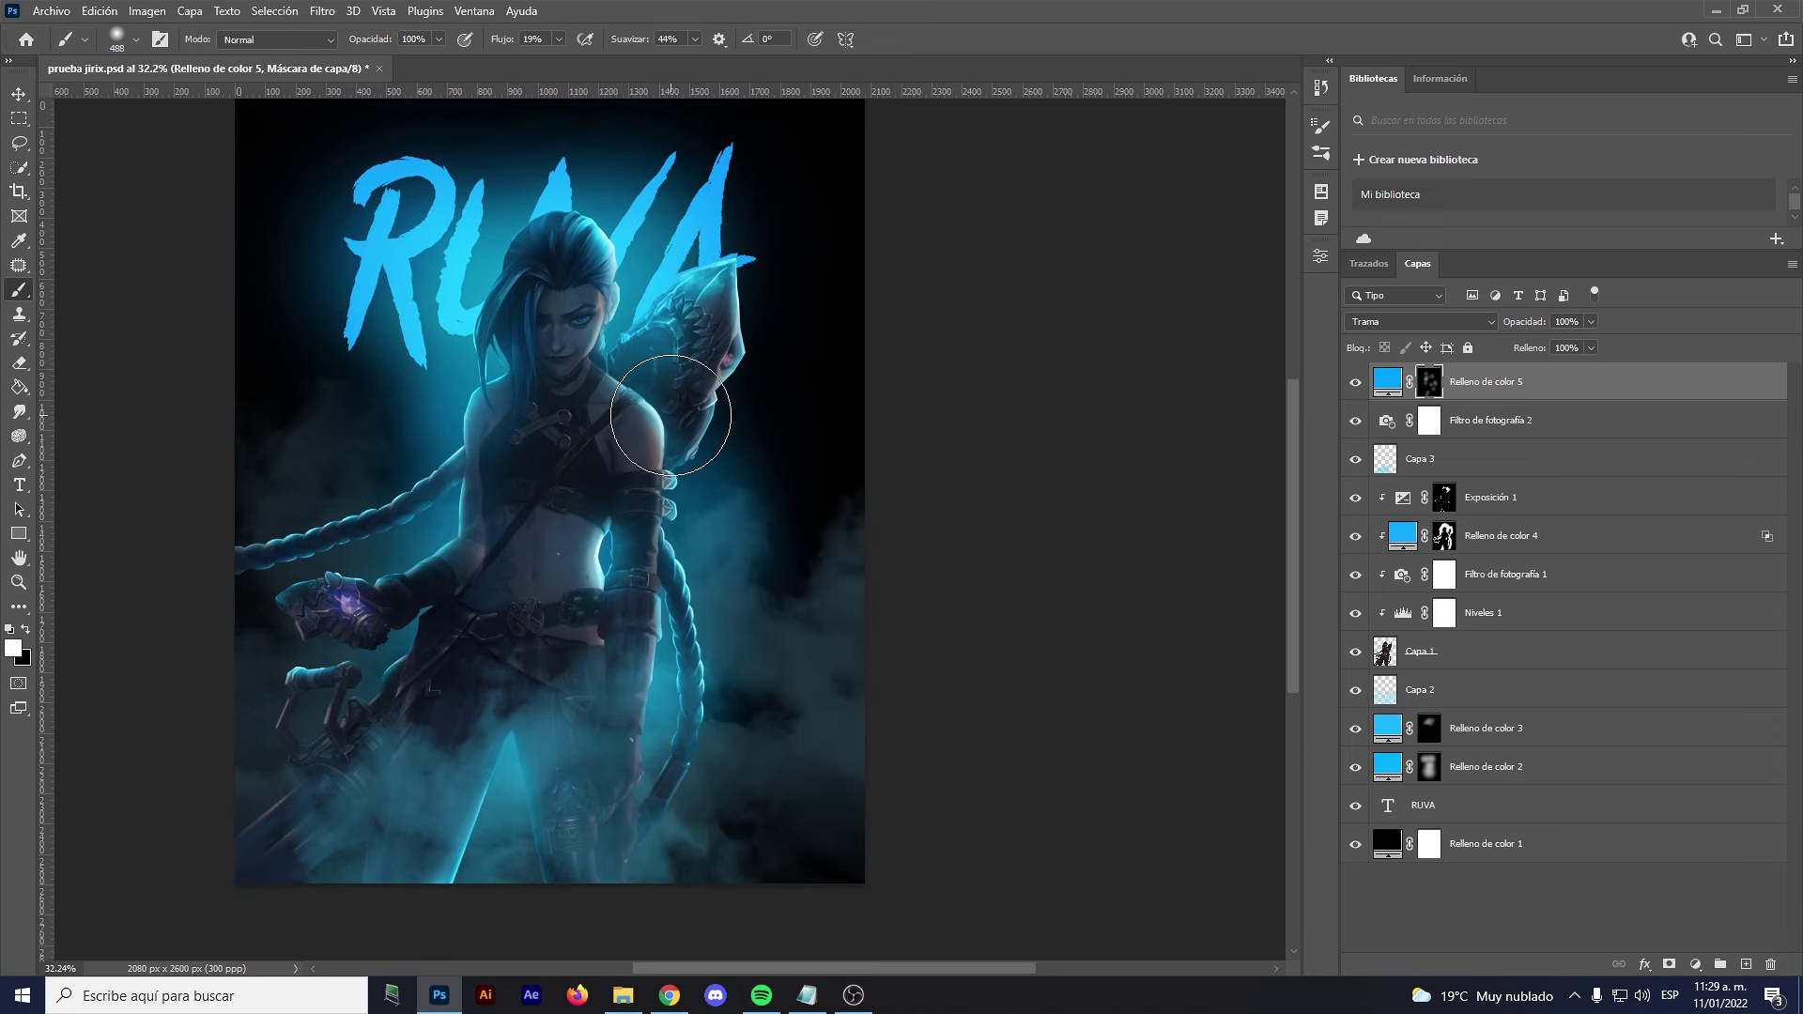
{"action": "left_click", "coordinate": [1696, 964]}
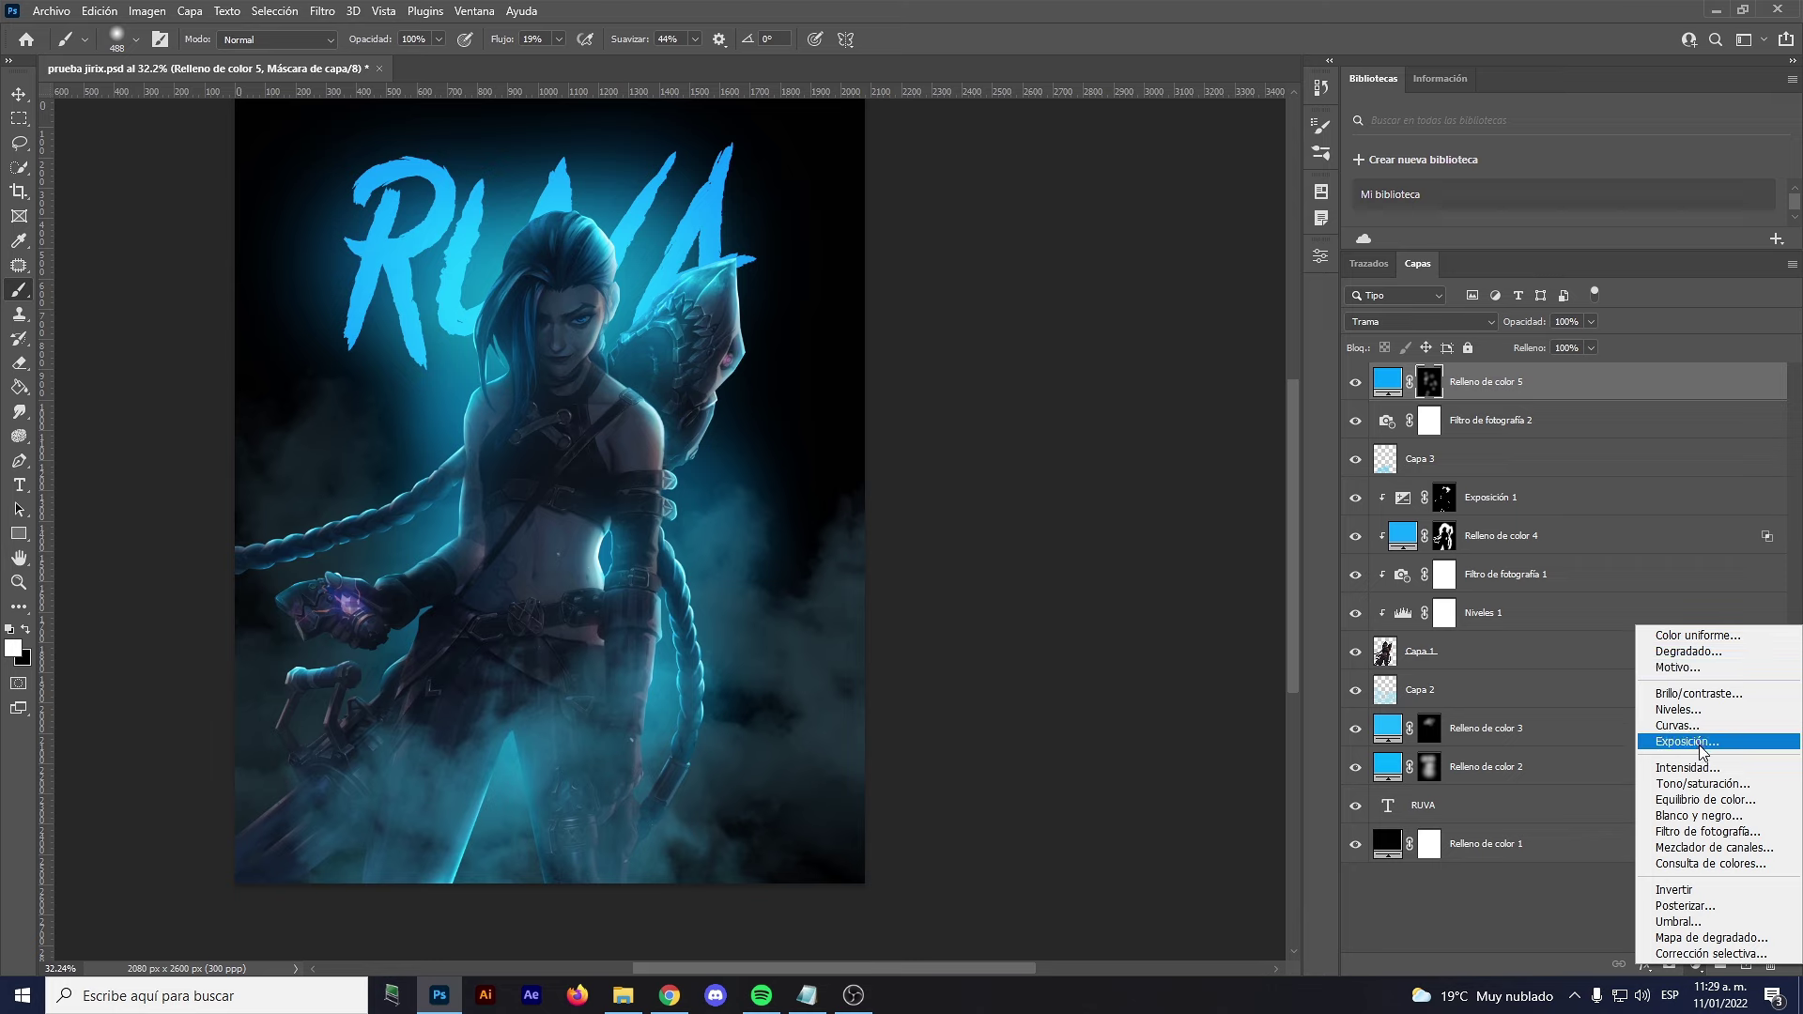
Add an Exposure adjustment layer raised to +2.22
{"action": "left_click", "coordinate": [1687, 741]}
{"action": "mouse_move", "coordinate": [1162, 356]}
{"action": "left_mouse_down"}
{"action": "mouse_move", "coordinate": [1133, 357]}
{"action": "mouse_move", "coordinate": [1198, 364]}
{"action": "left_mouse_up"}
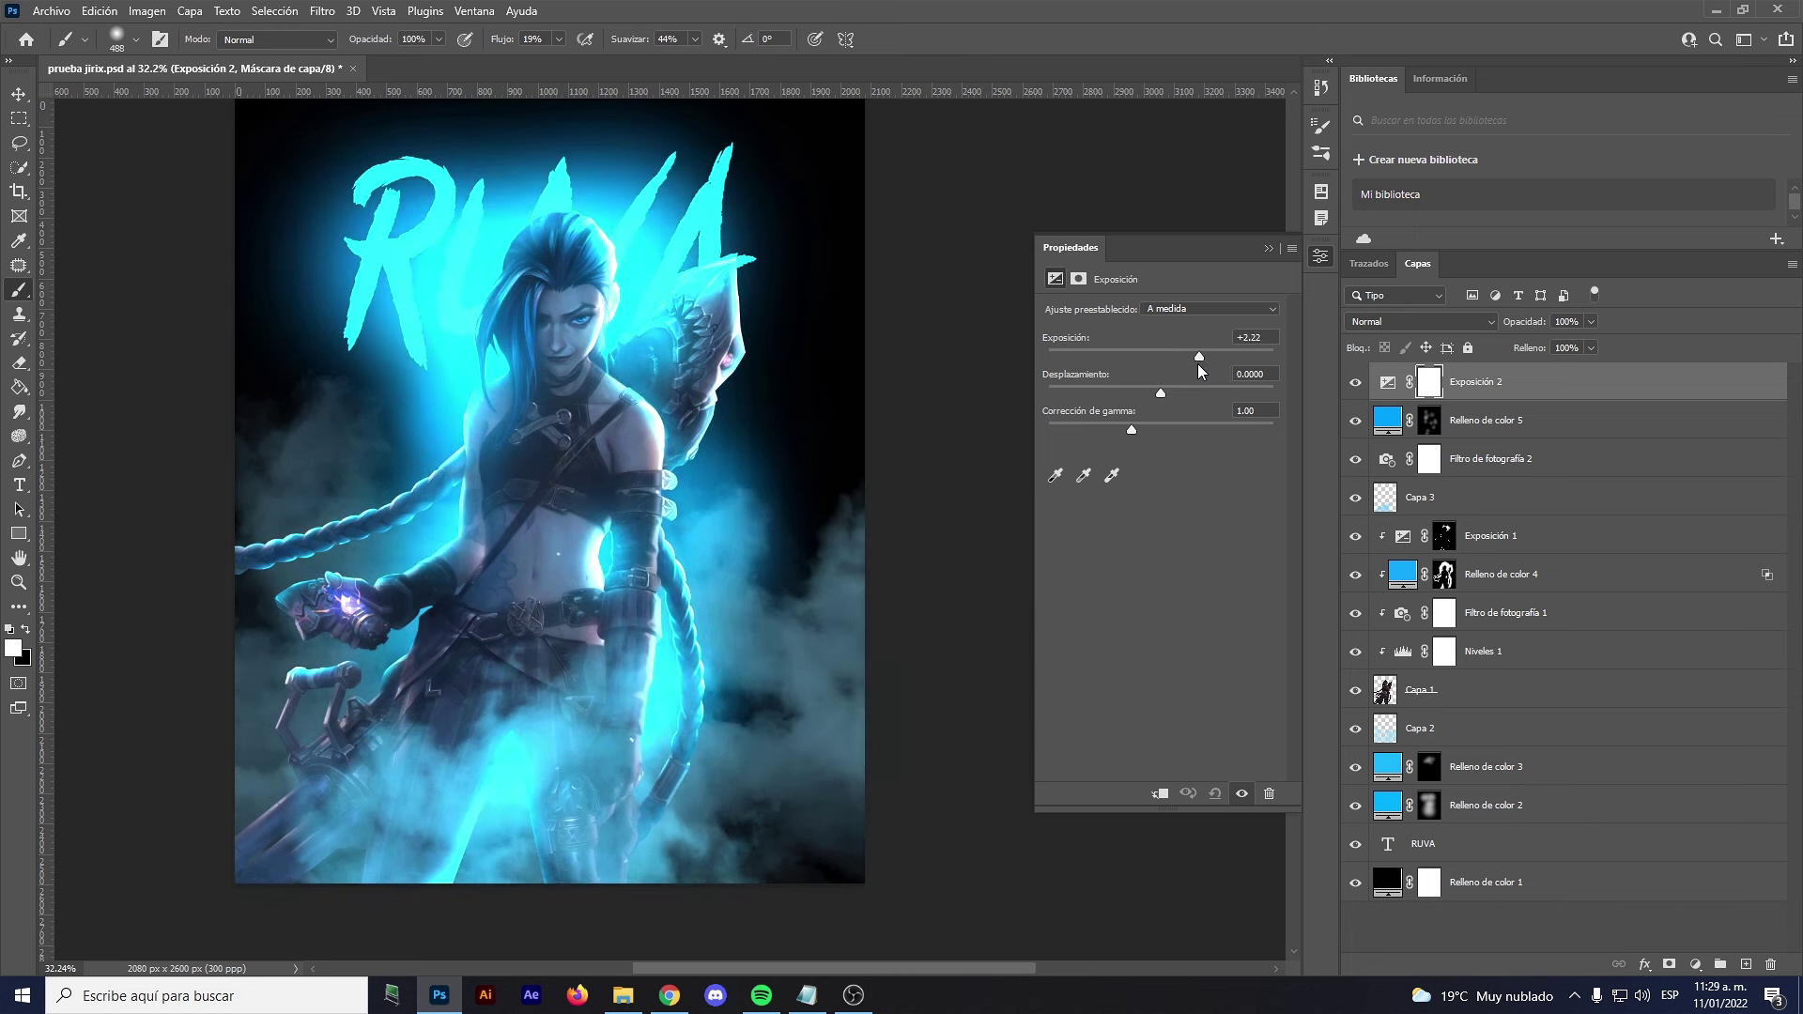
{"action": "left_click", "coordinate": [1268, 249]}
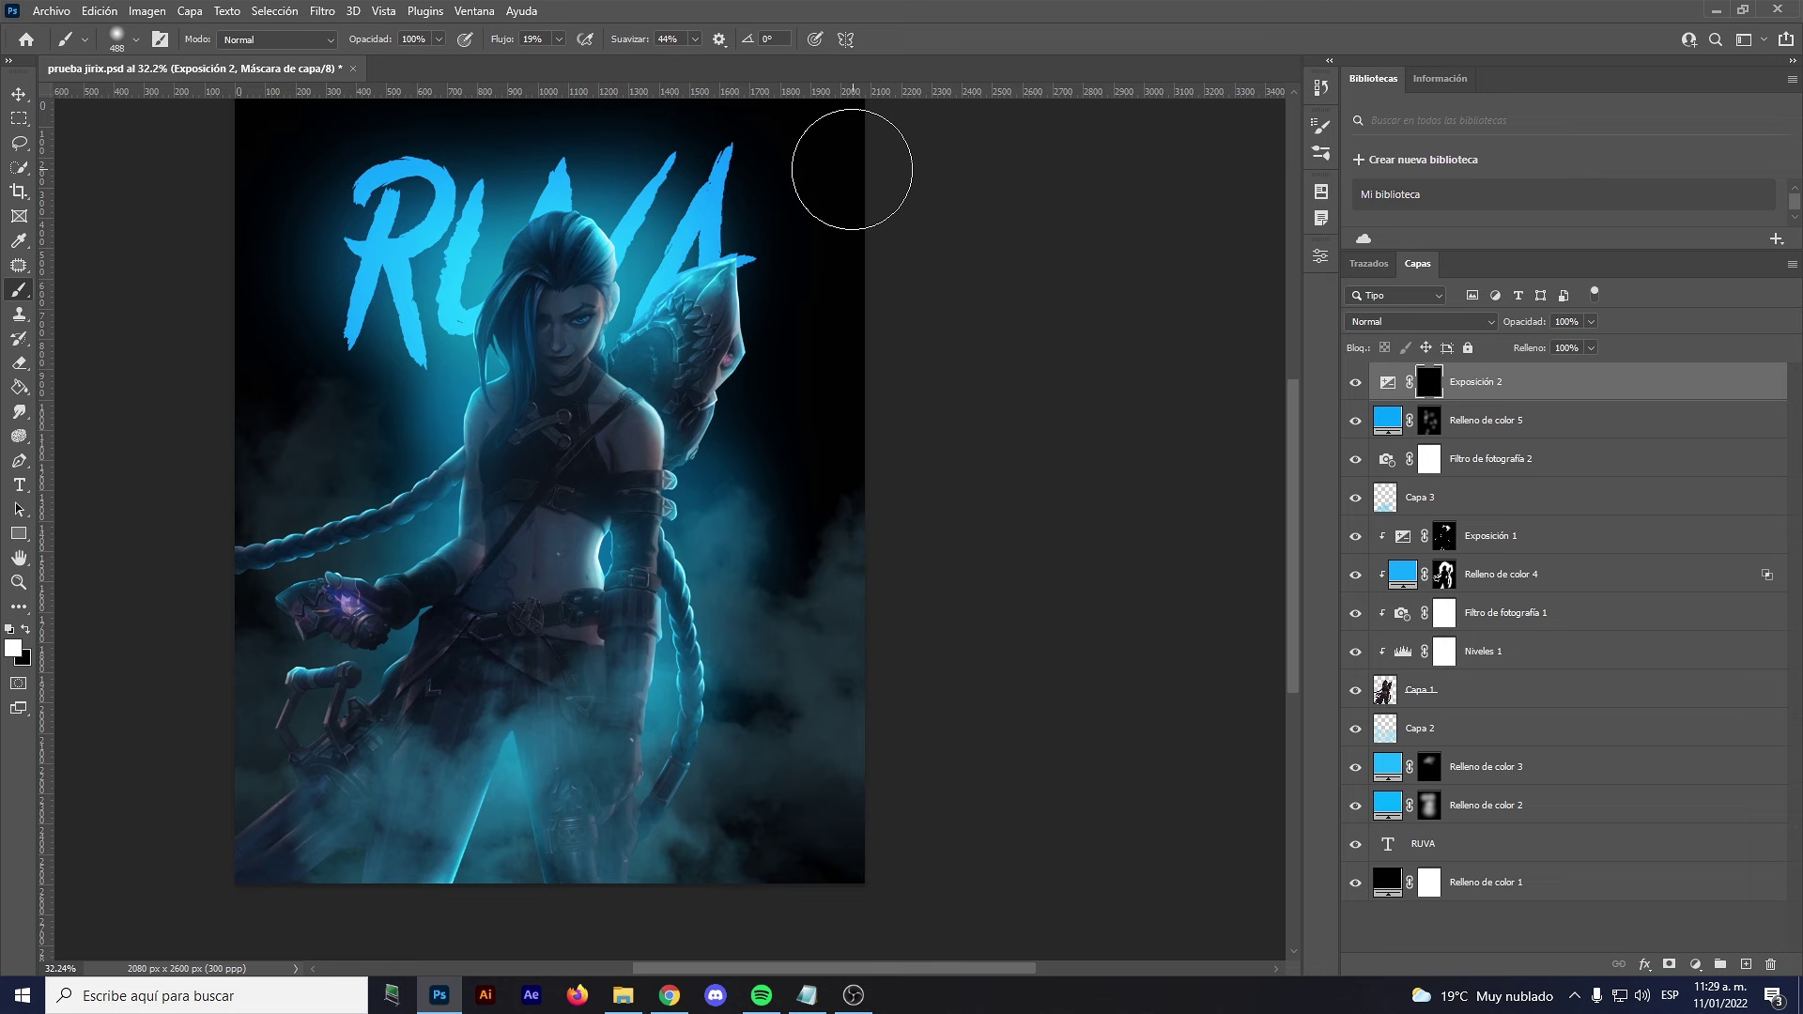
With a smaller brush, brighten the glow between the U and hair and along the arm
{"action": "scroll", "coordinate": [606, 235], "scroll_direction": "up", "scroll_amount": 2}
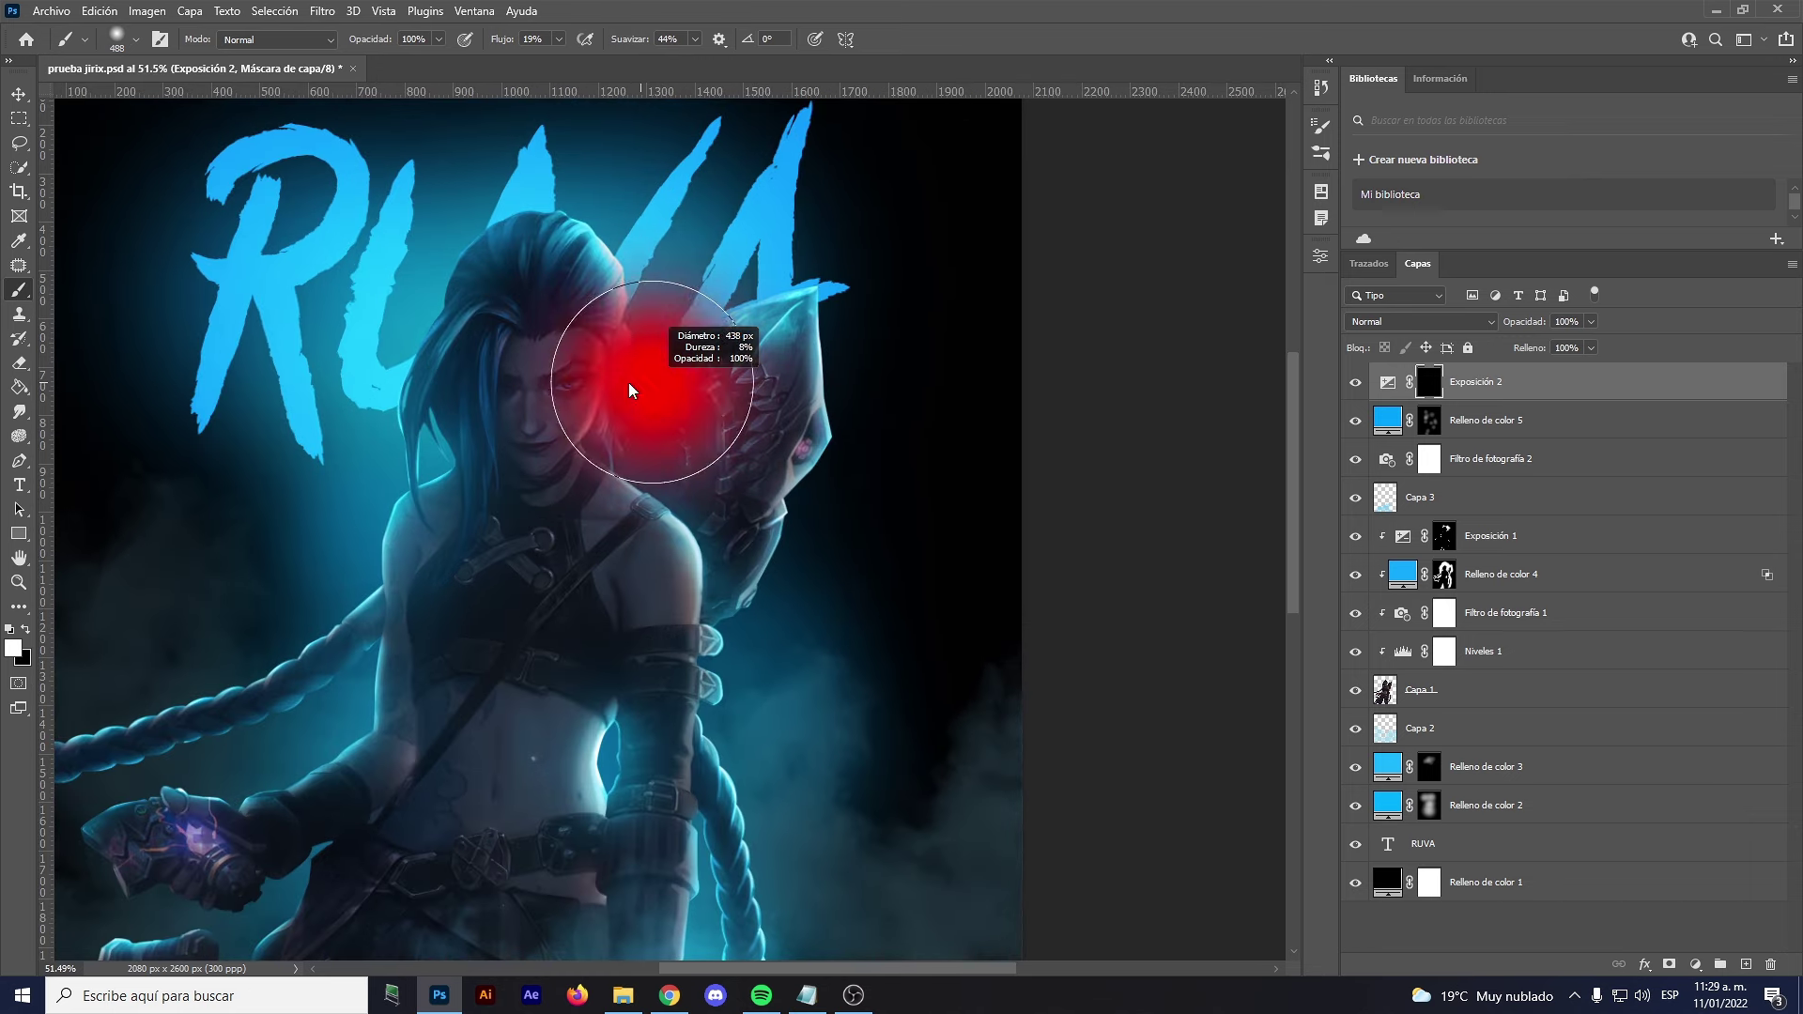
{"action": "left_click_drag", "start_coordinate": [629, 390], "coordinate": [592, 391]}
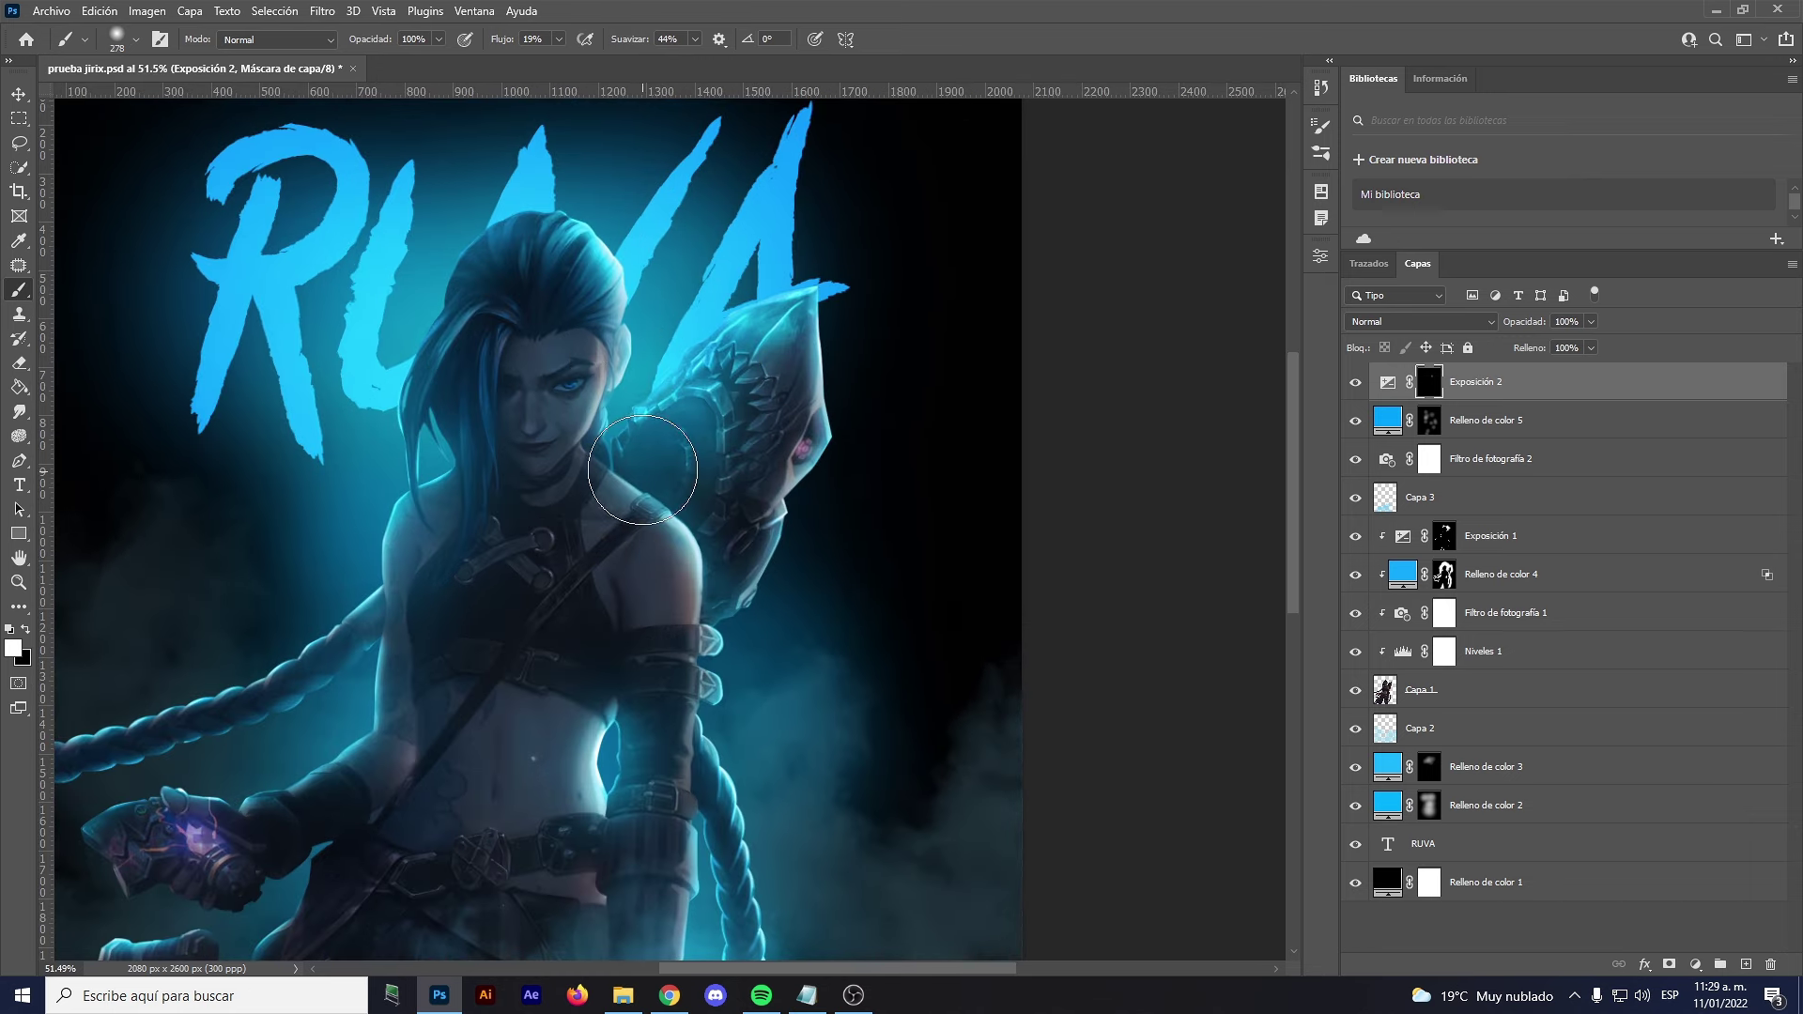
{"action": "left_click_drag", "start_coordinate": [563, 464], "coordinate": [600, 456]}
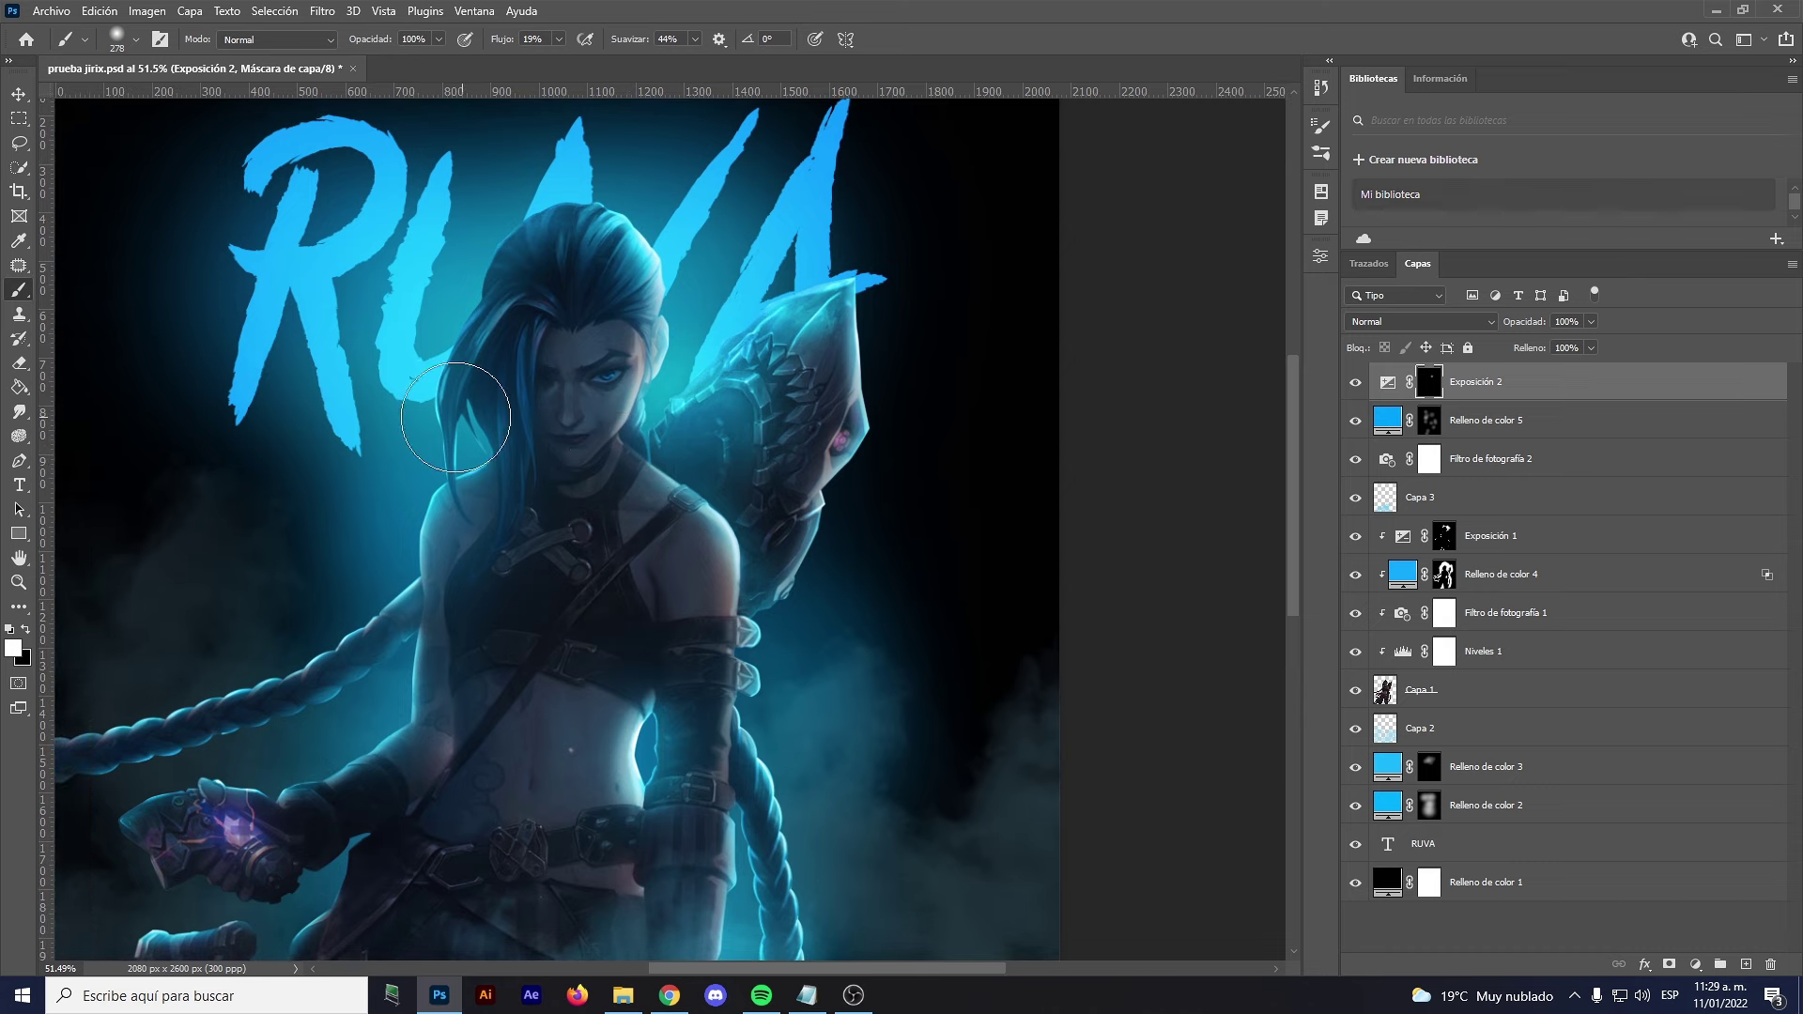
{"action": "left_click_drag", "start_coordinate": [460, 297], "coordinate": [534, 230]}
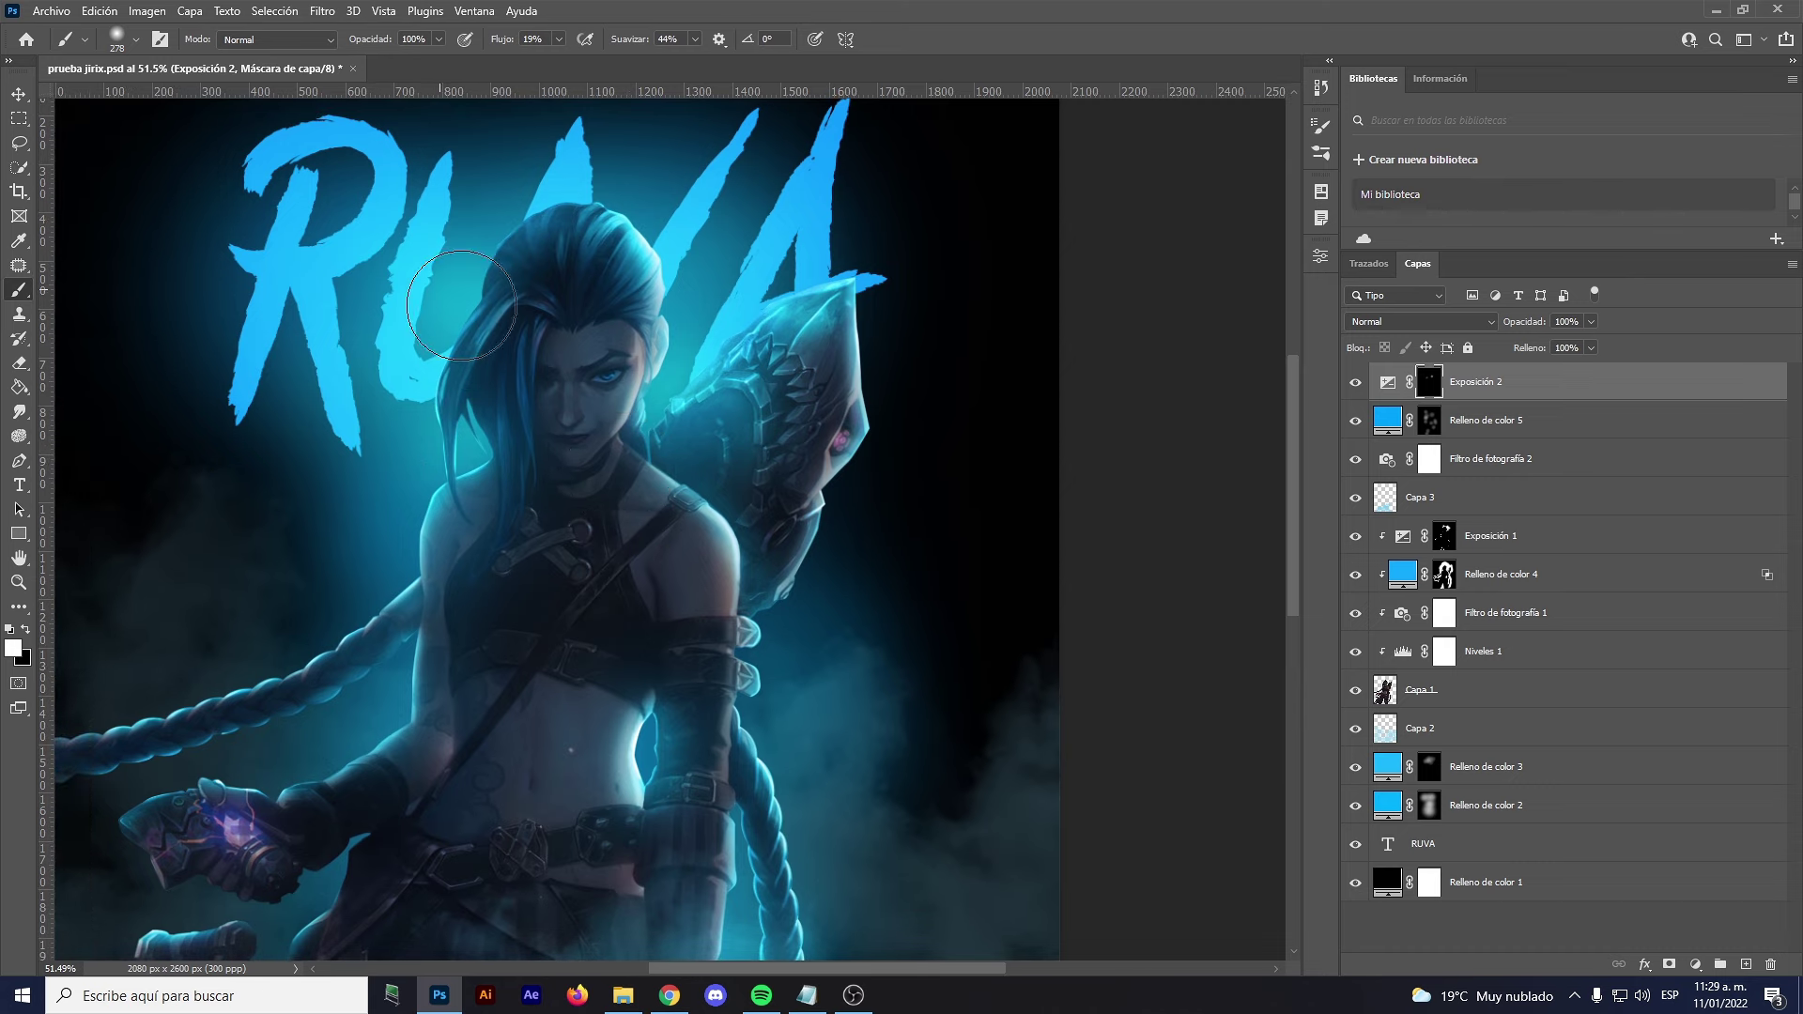
{"action": "scroll", "coordinate": [533, 263], "scroll_direction": "down", "scroll_amount": 3}
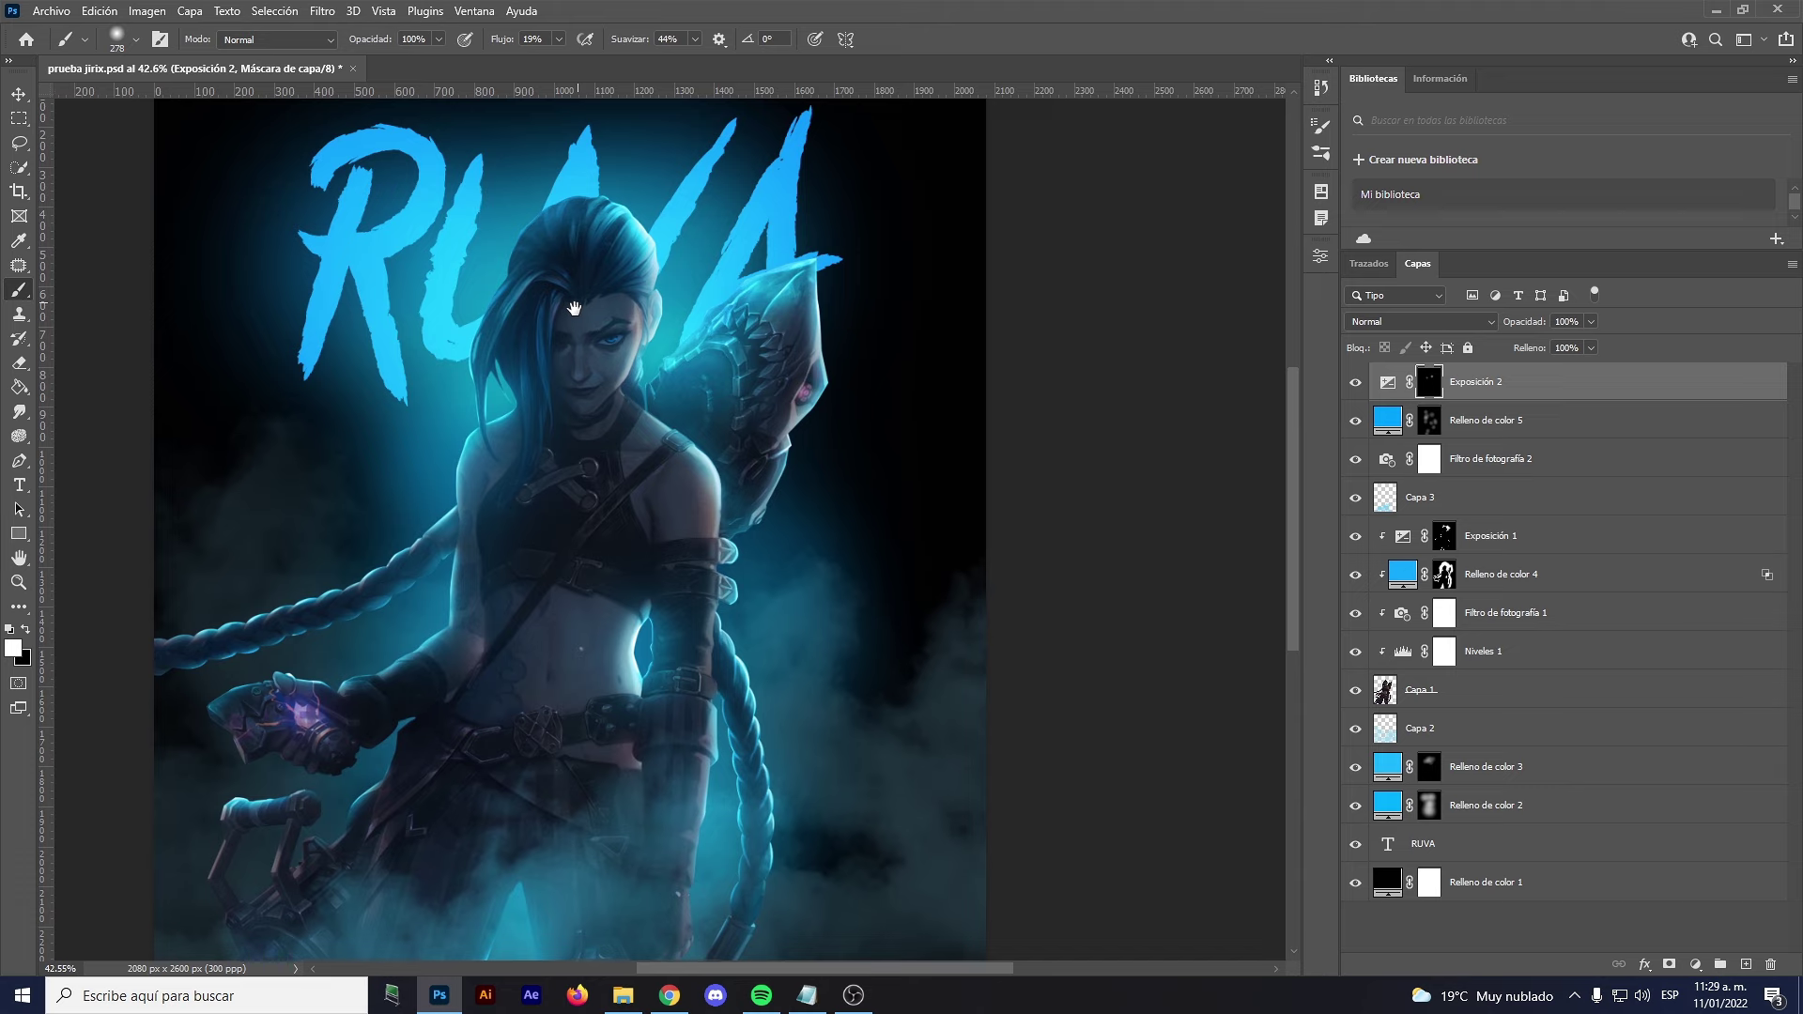
{"action": "left_click_drag", "start_coordinate": [446, 594], "coordinate": [450, 556]}
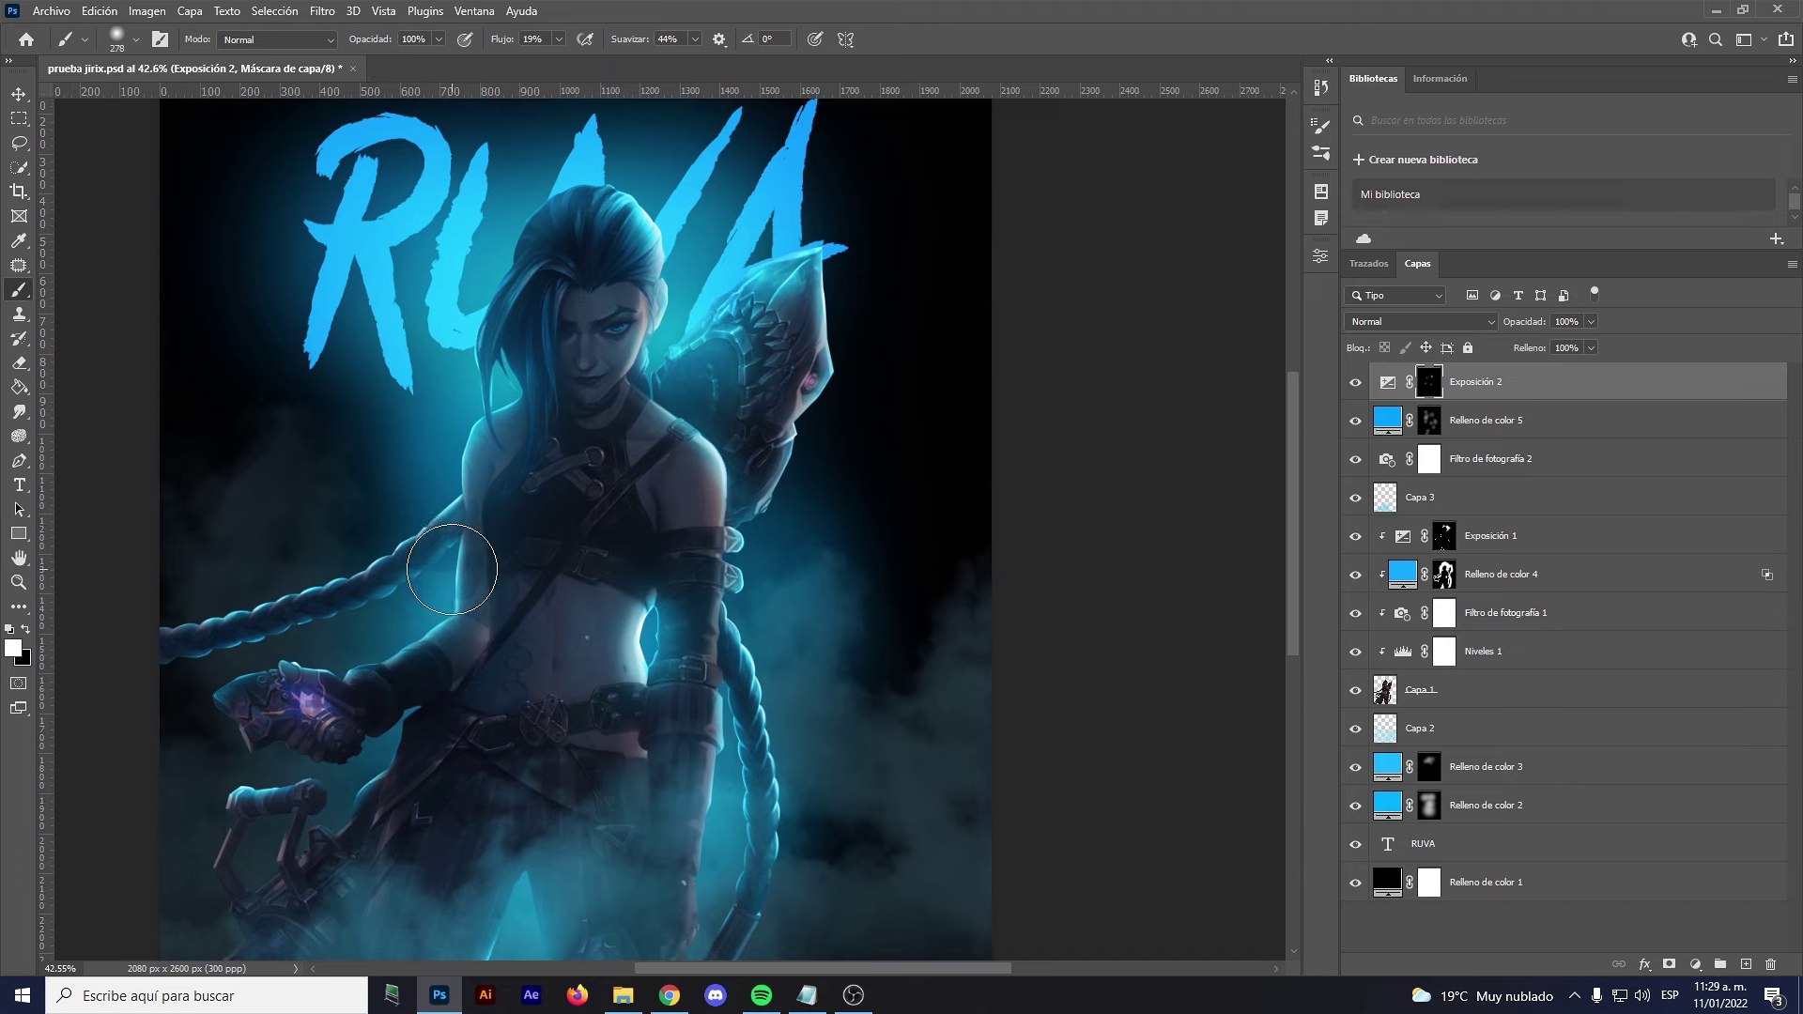
With a 330 px brush, add glow around and between the R and U
{"action": "key", "text": "bracketright"}
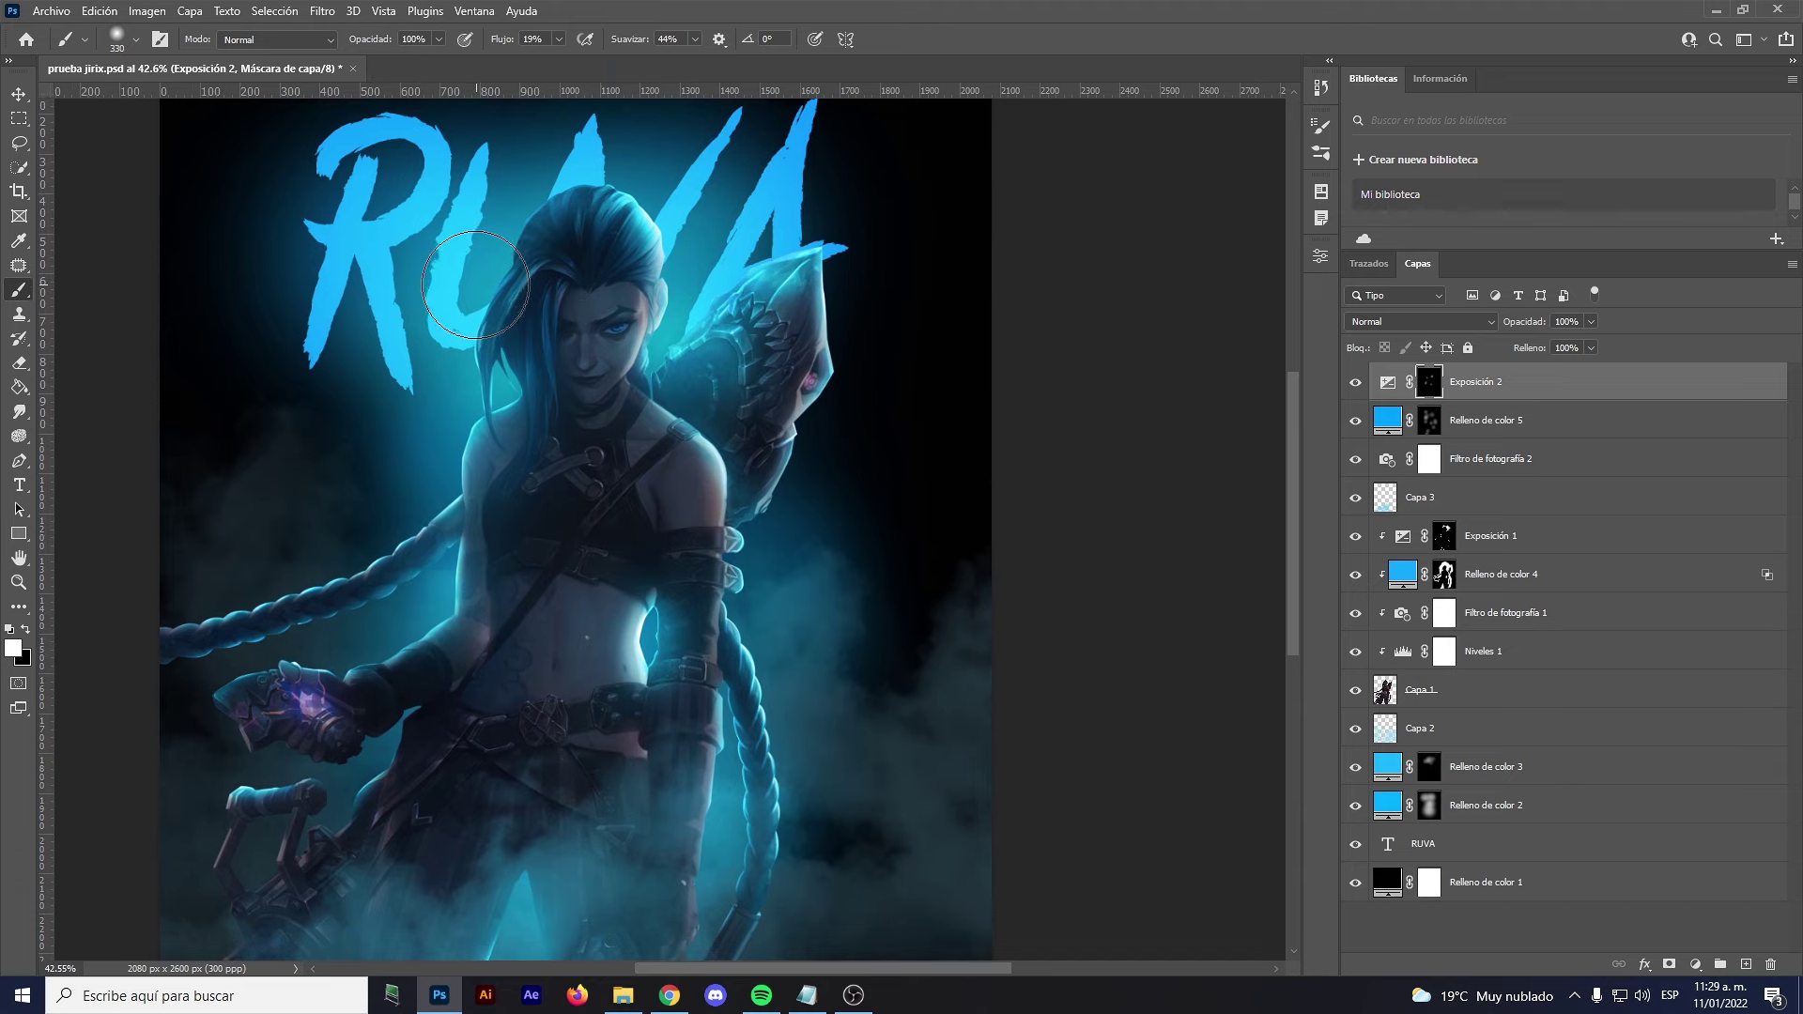
{"action": "left_click_drag", "start_coordinate": [352, 310], "coordinate": [404, 376]}
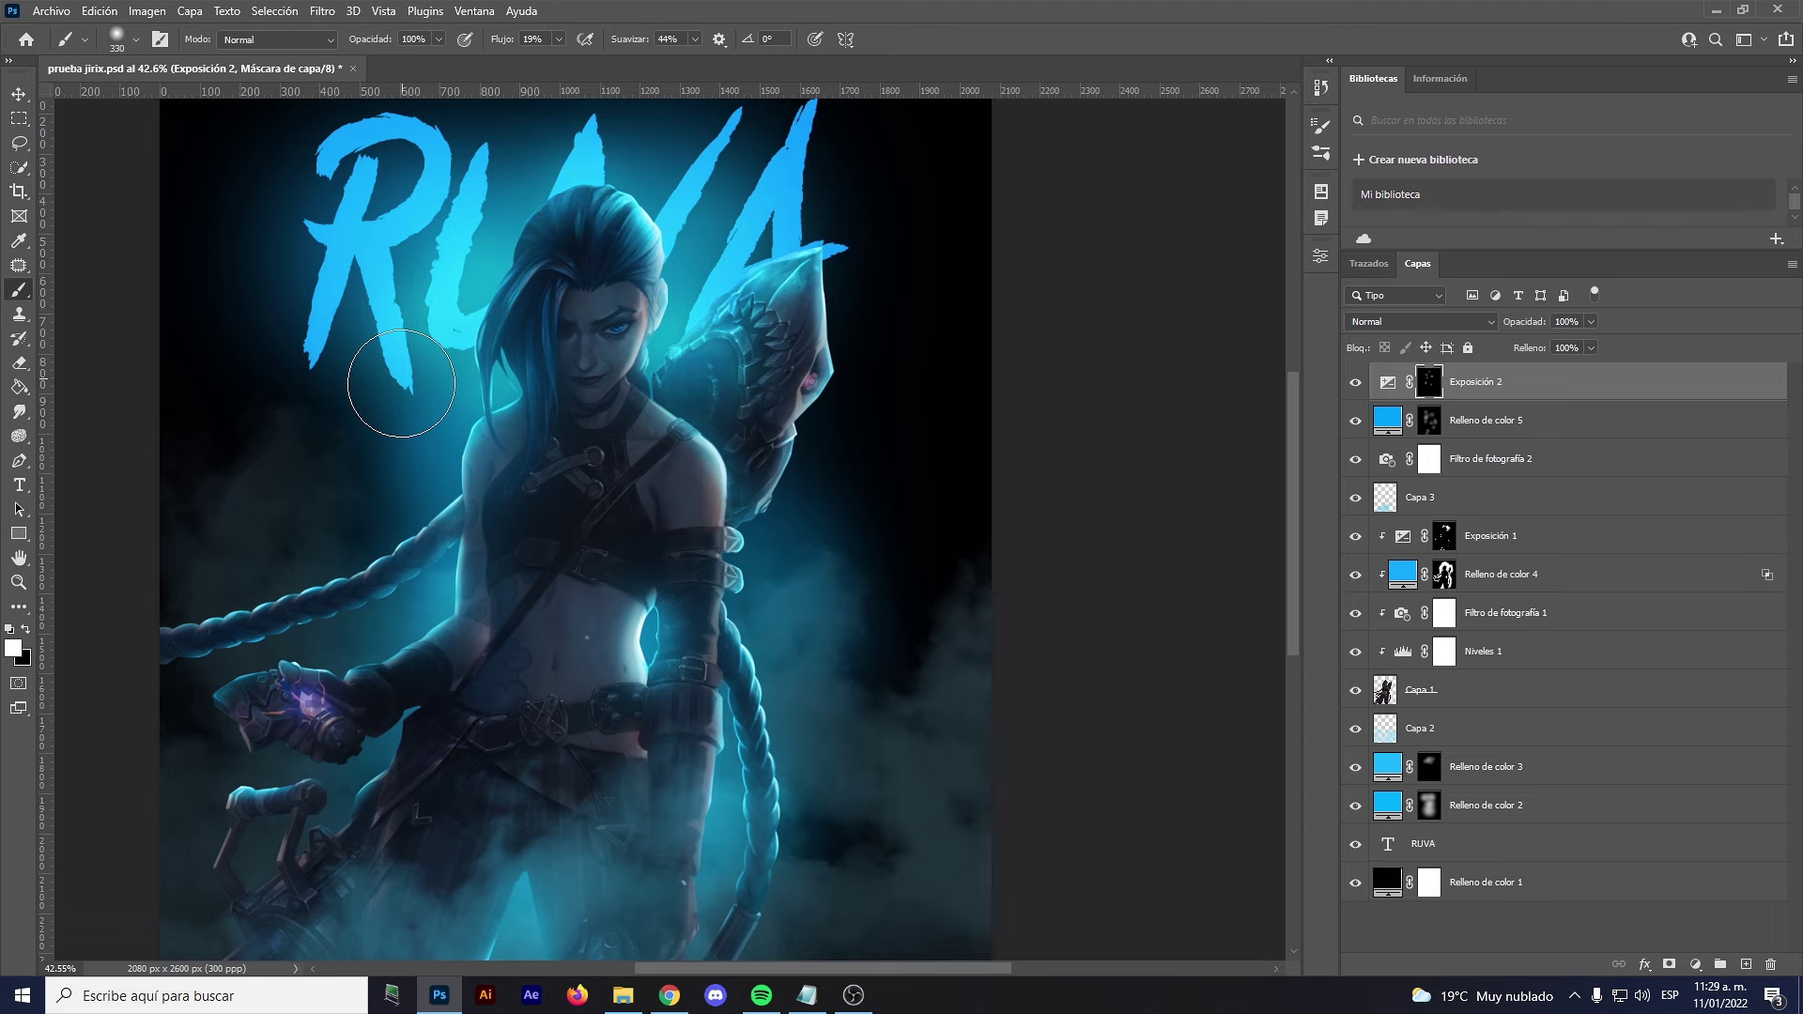
{"action": "left_click_drag", "start_coordinate": [359, 216], "coordinate": [483, 190]}
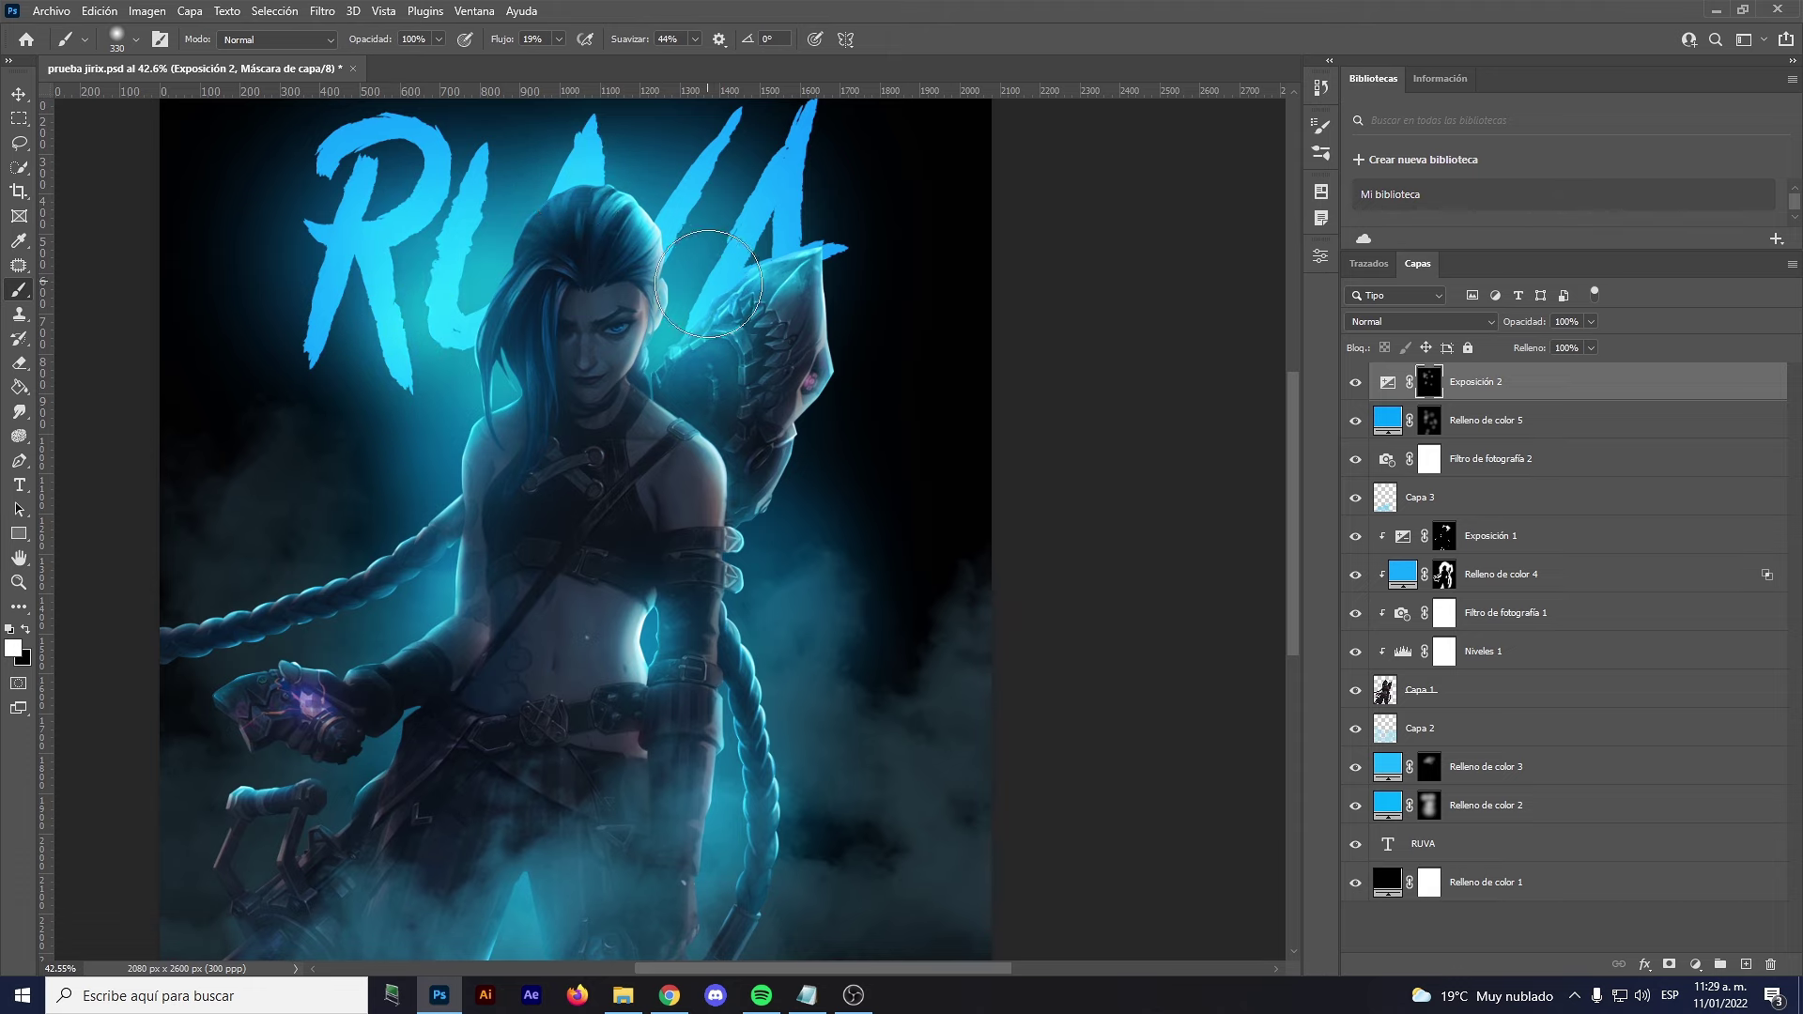
{"action": "scroll", "coordinate": [493, 162], "scroll_direction": "down", "scroll_amount": 2}
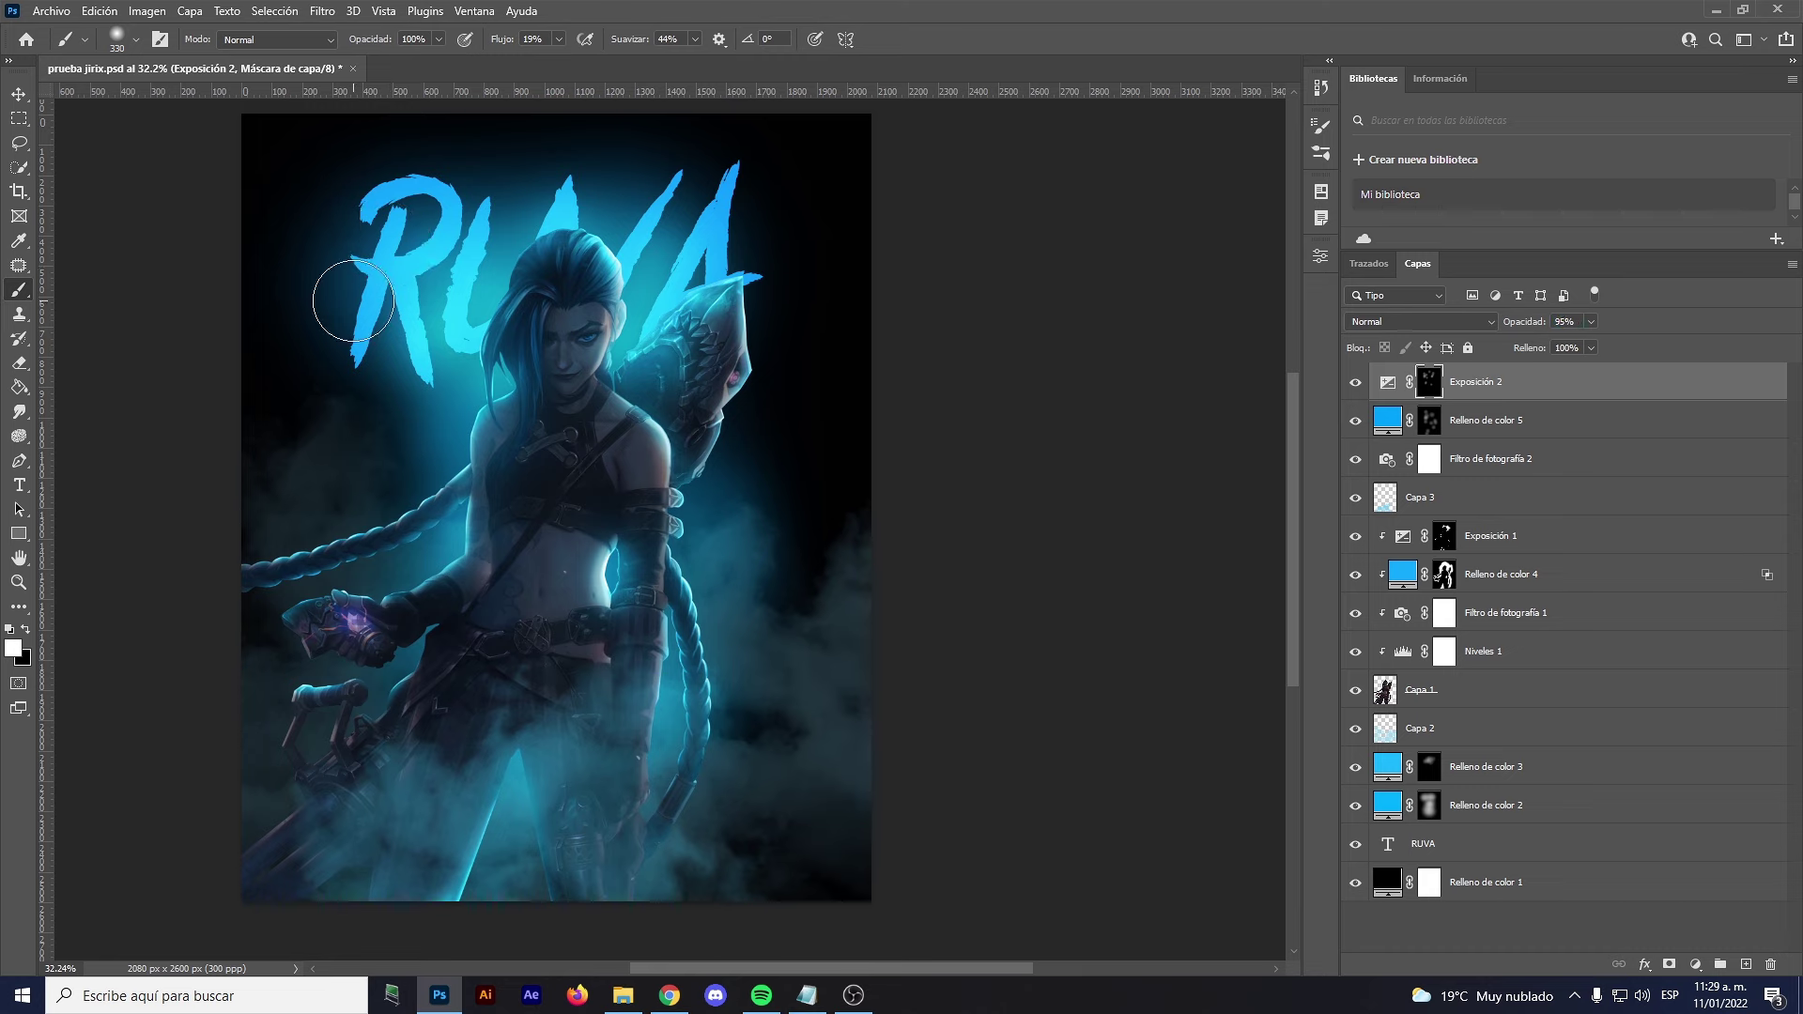
Finish painting and switch to the Move tool with the whole poster framed
{"action": "key", "text": "bracketright"}
{"action": "key", "text": "bracketright"}
{"action": "key", "text": "bracketright"}
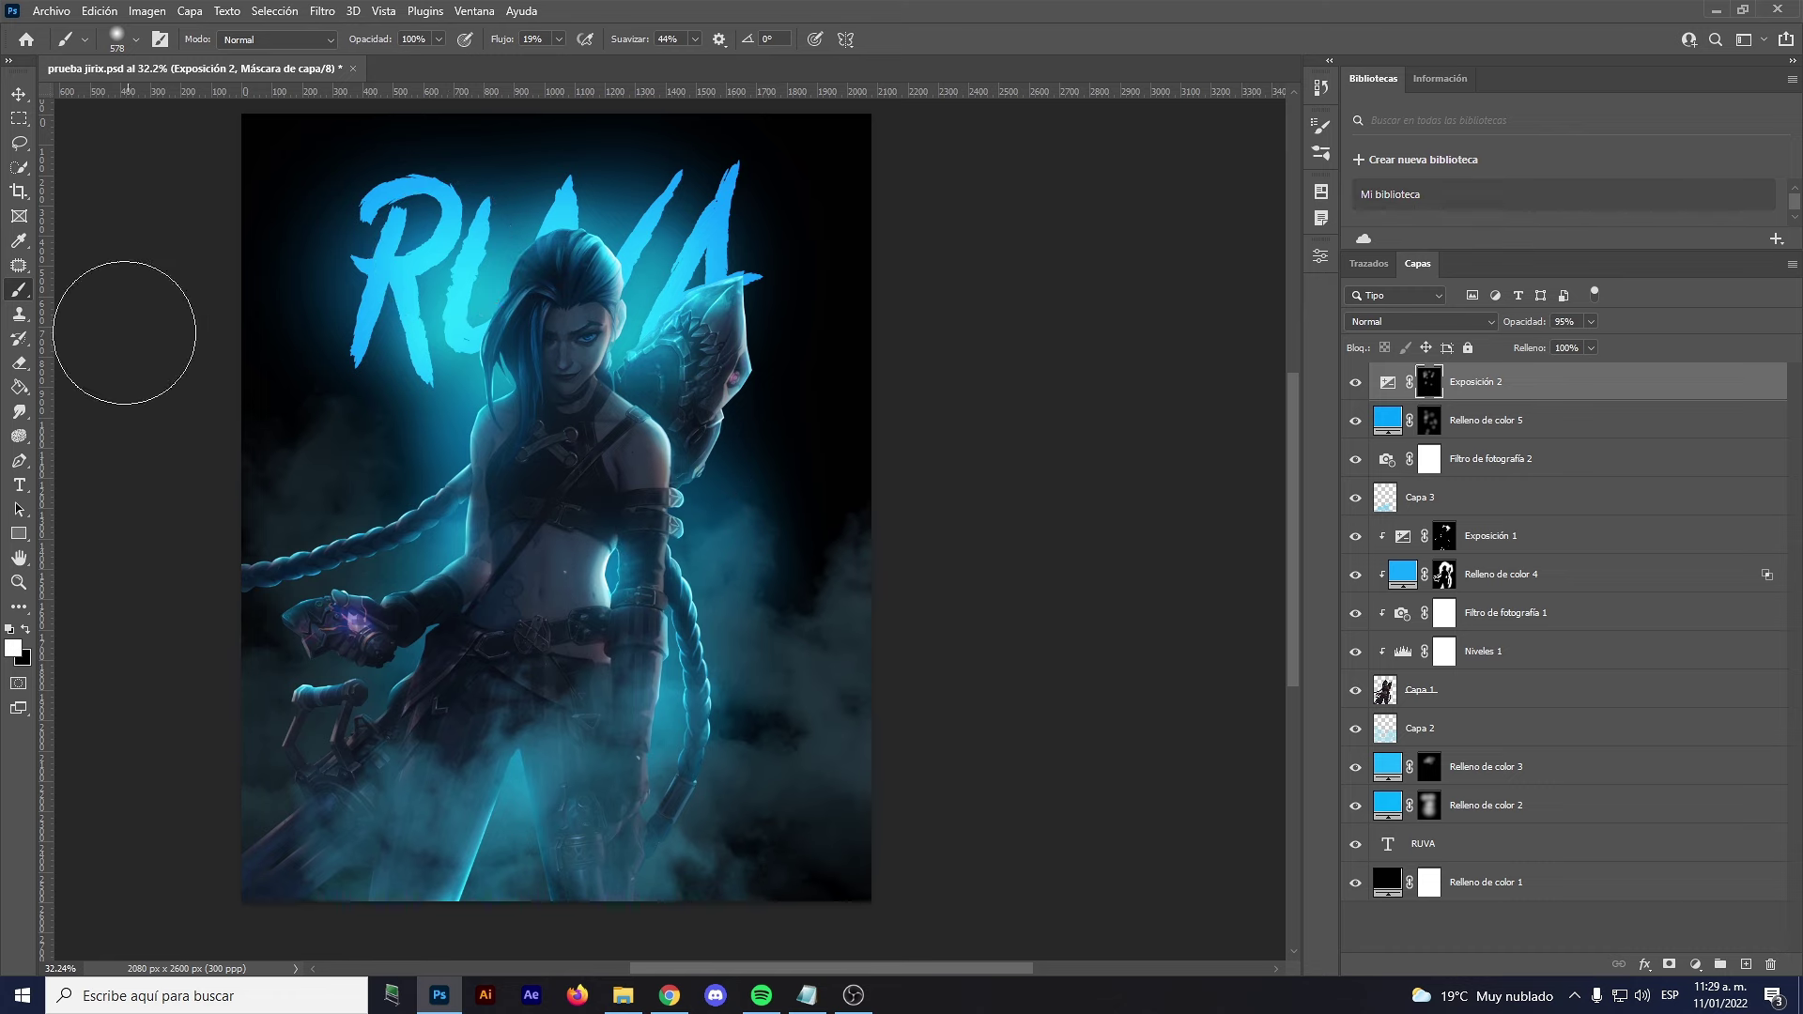
{"action": "left_click", "coordinate": [19, 96]}
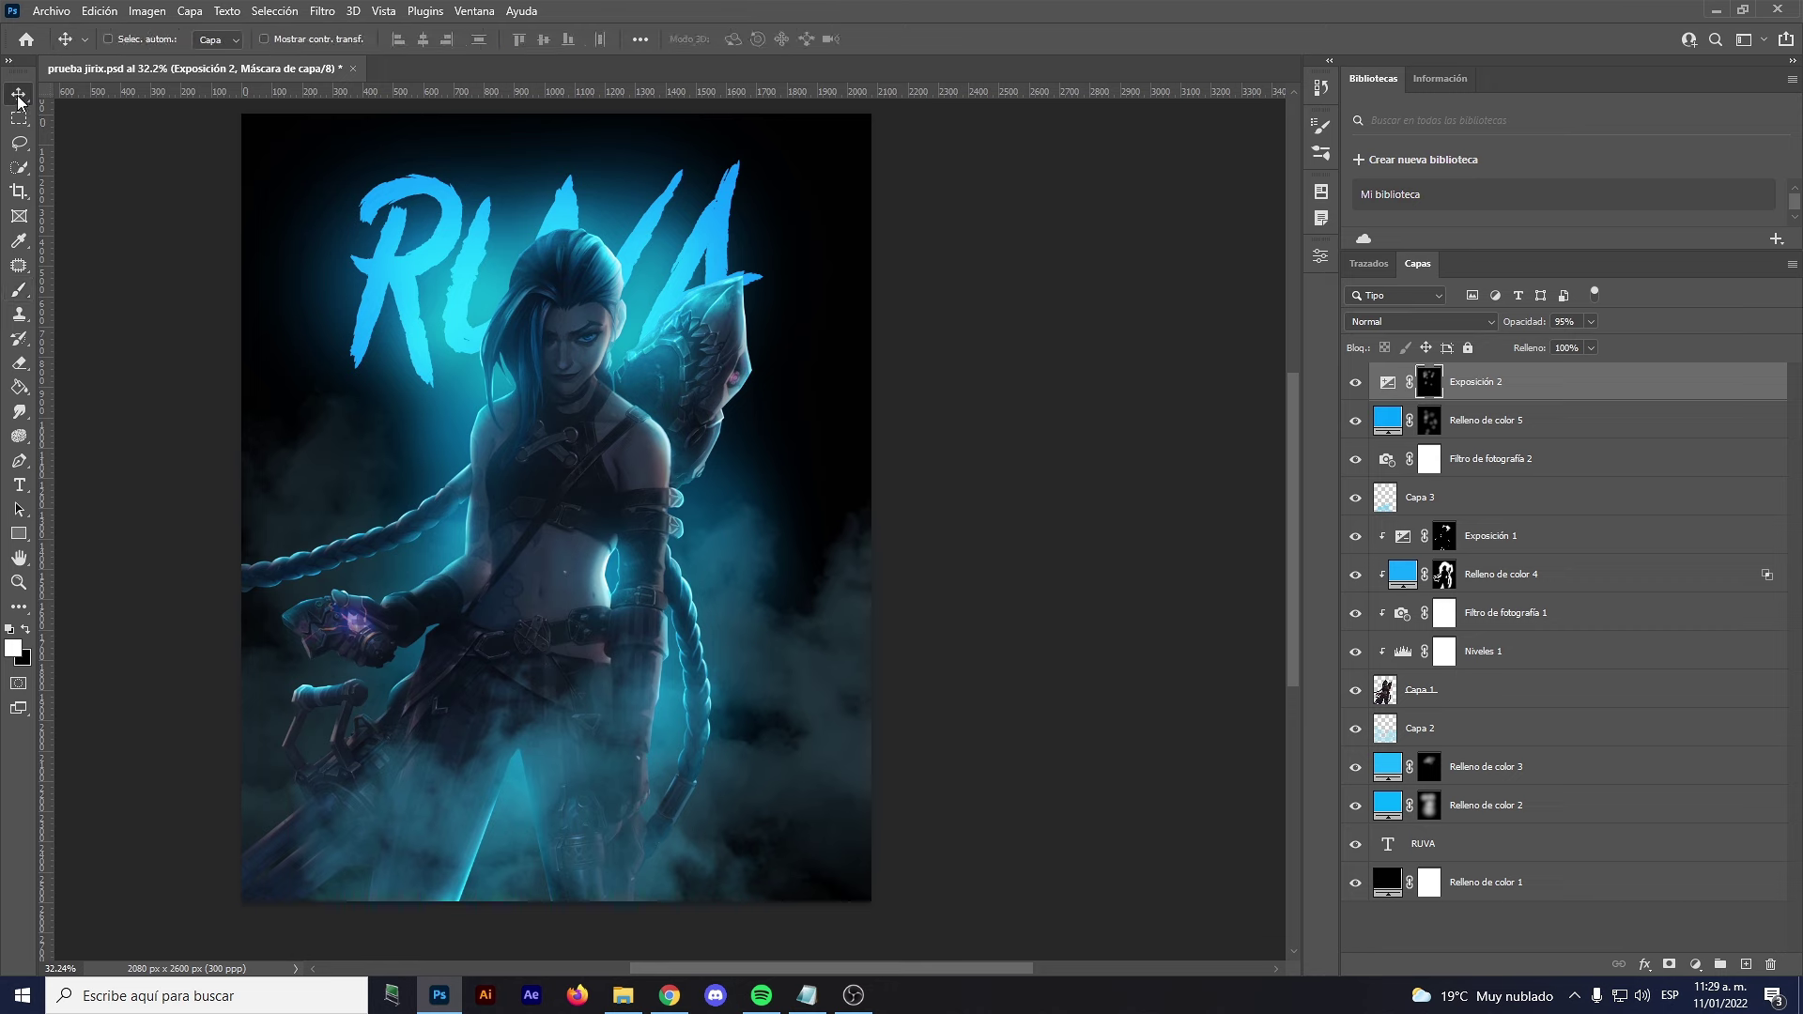
{"action": "scroll", "coordinate": [475, 467], "scroll_direction": "up", "scroll_amount": 3}
{"action": "scroll", "coordinate": [474, 466], "scroll_direction": "down", "scroll_amount": 2}
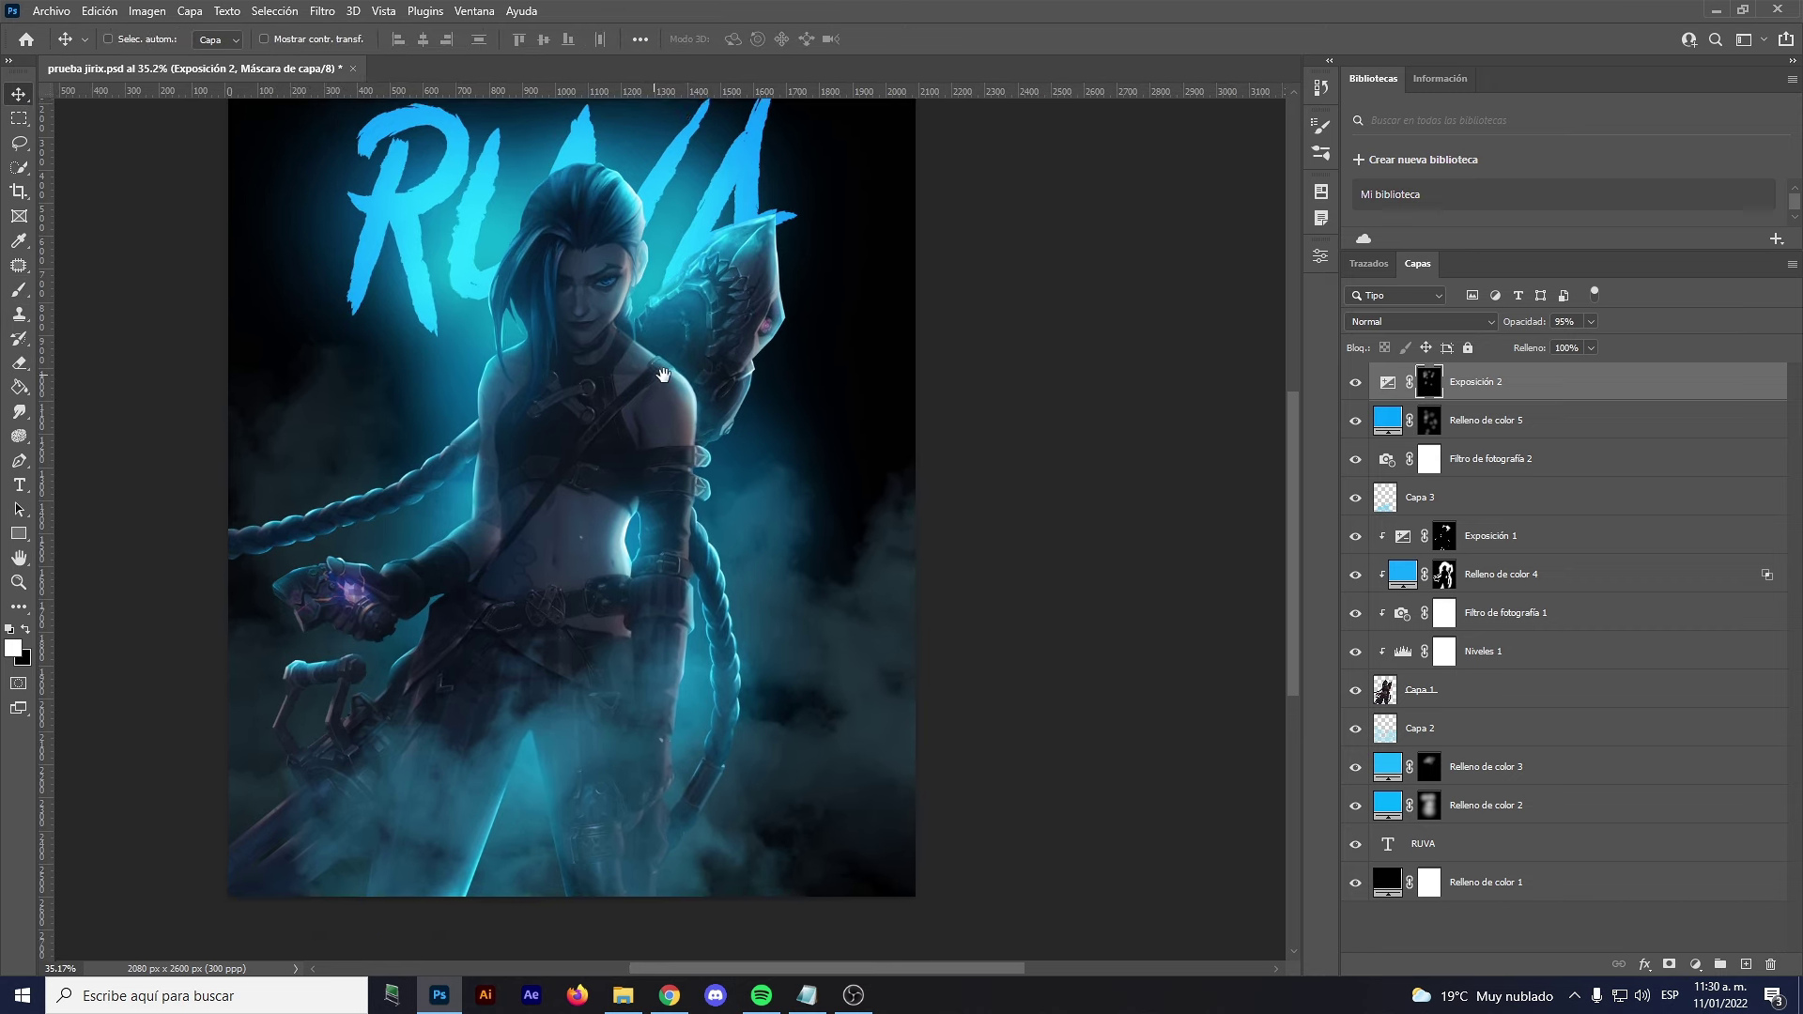
{"action": "left_click_drag", "start_coordinate": [650, 435], "coordinate": [690, 401]}
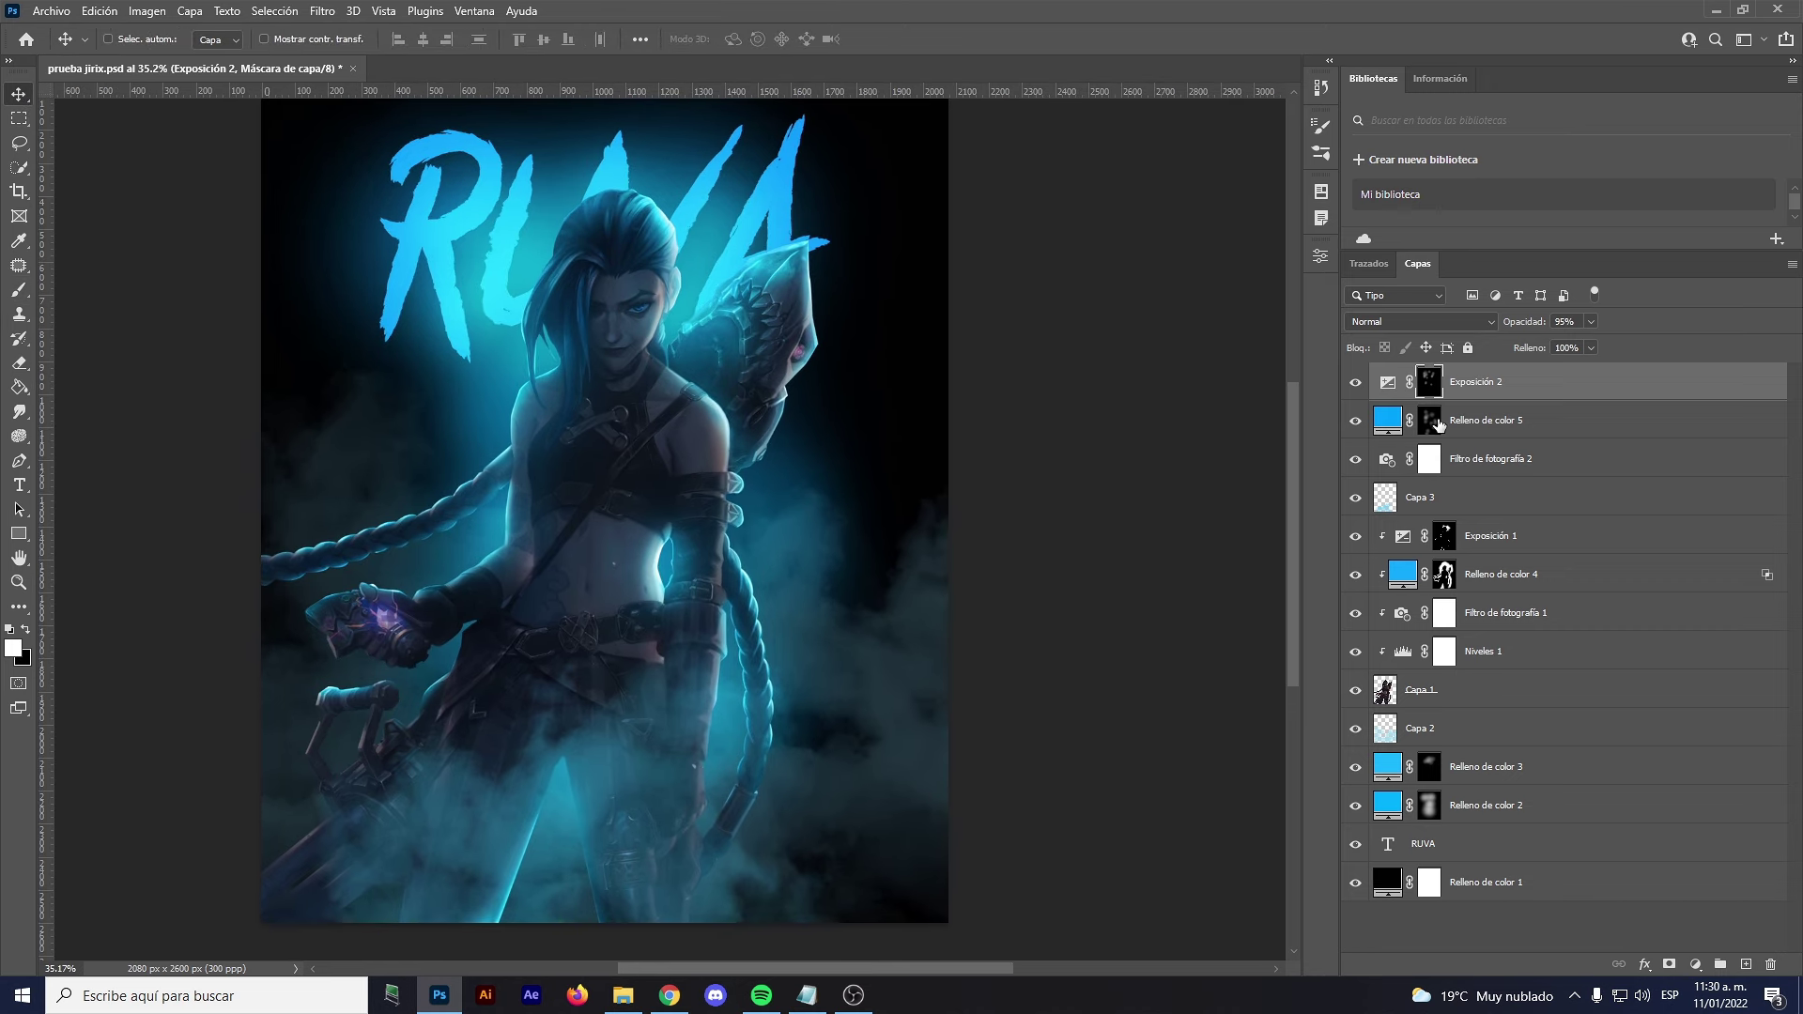
{"action": "left_click", "coordinate": [1695, 964]}
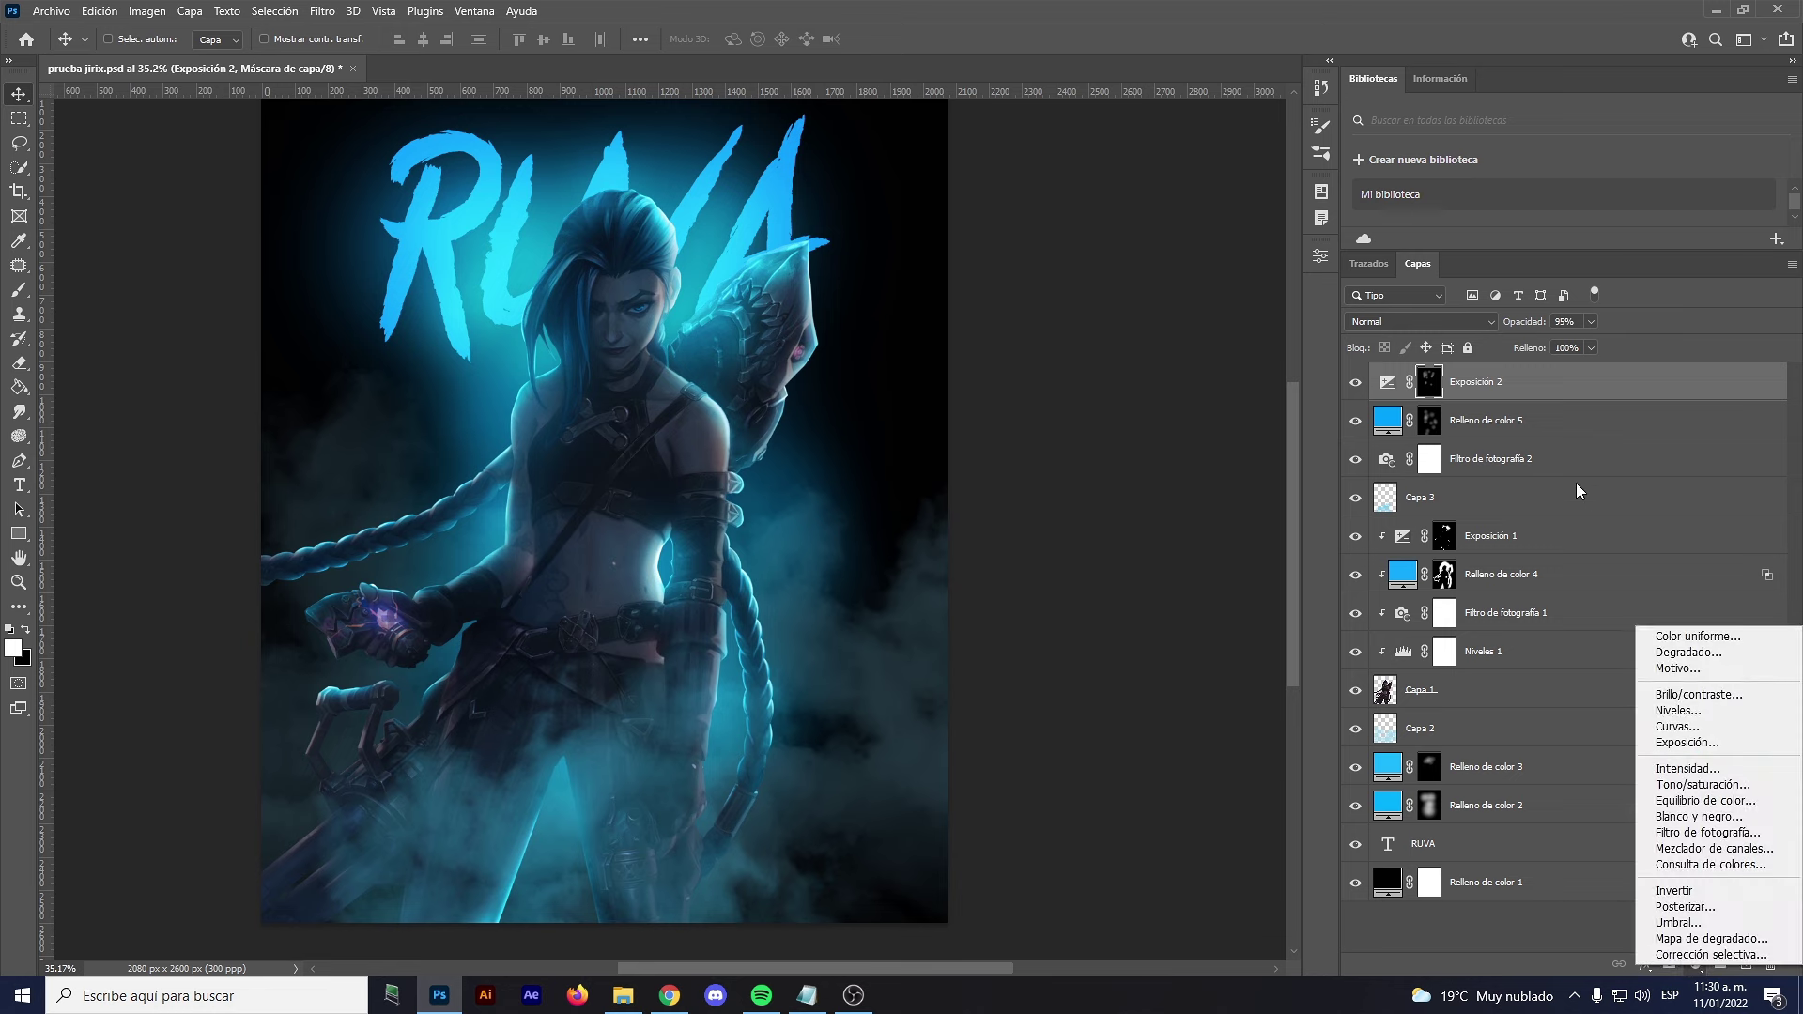
Add a magenta Solid Color fill layer in Sobreexpos. lineal (Añadir) mode
{"action": "left_click", "coordinate": [1690, 635]}
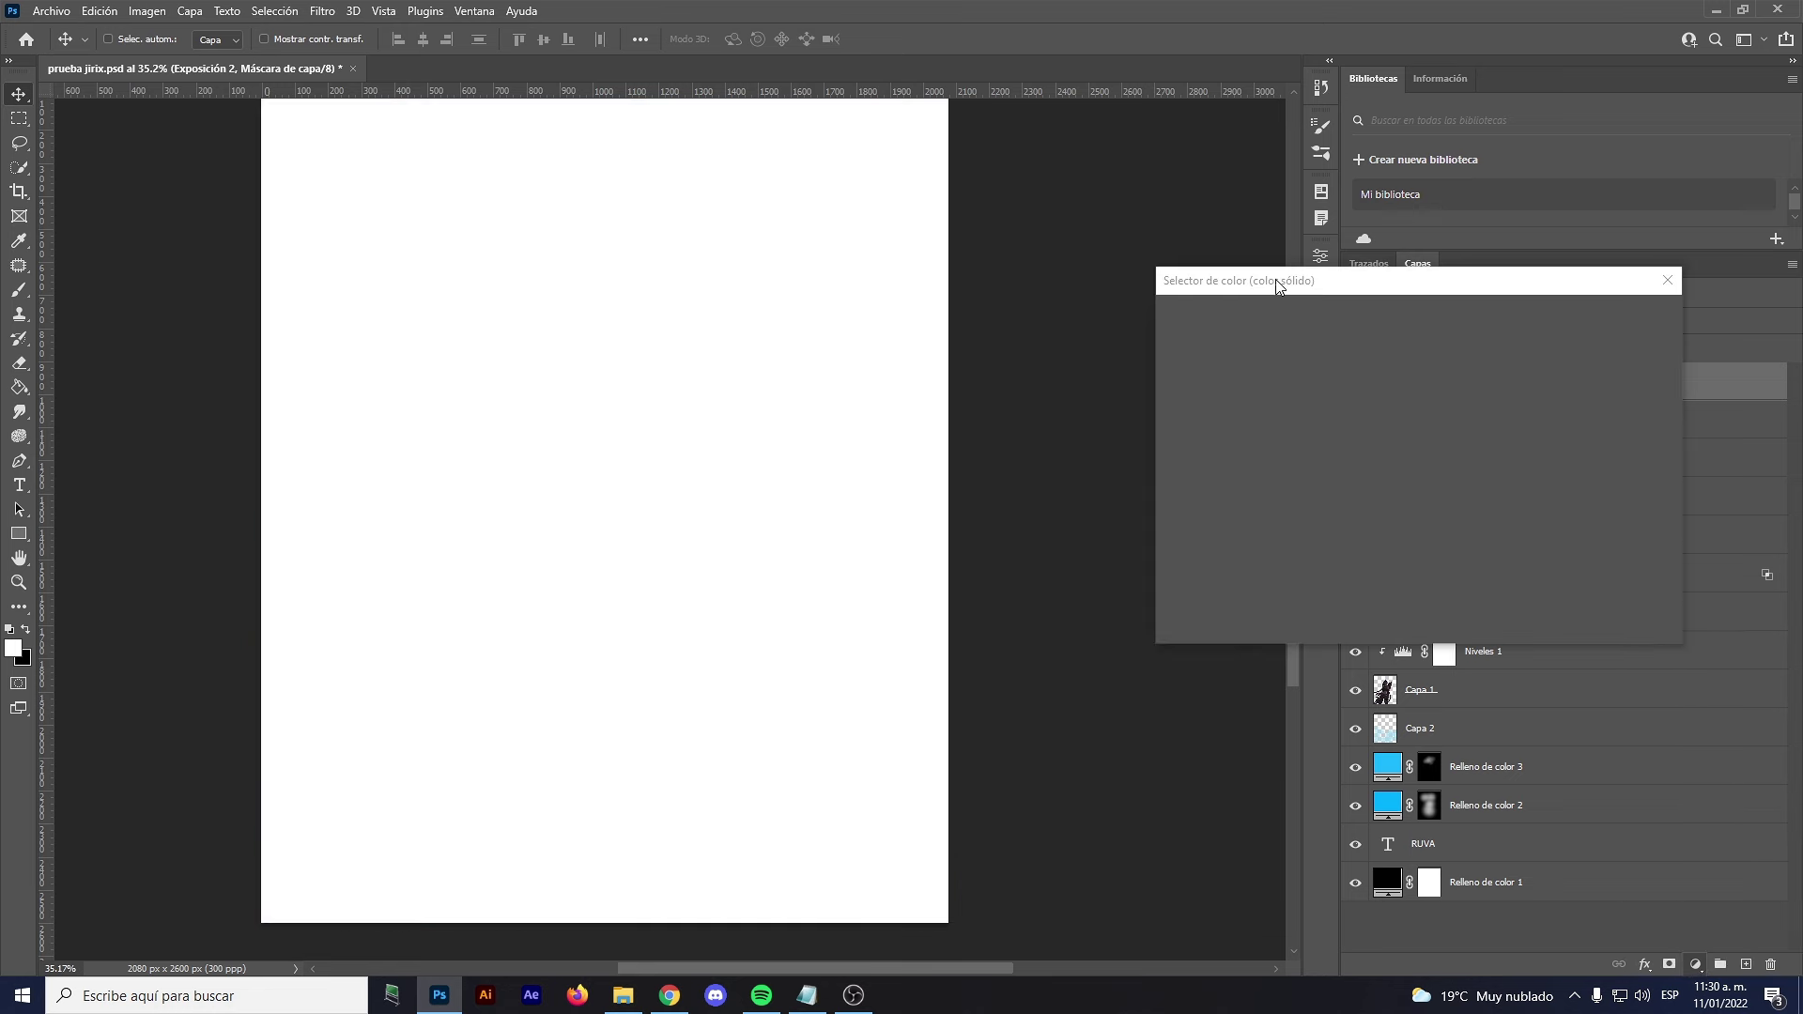
{"action": "left_click_drag", "start_coordinate": [1221, 380], "coordinate": [1219, 336]}
{"action": "left_click", "coordinate": [1189, 323]}
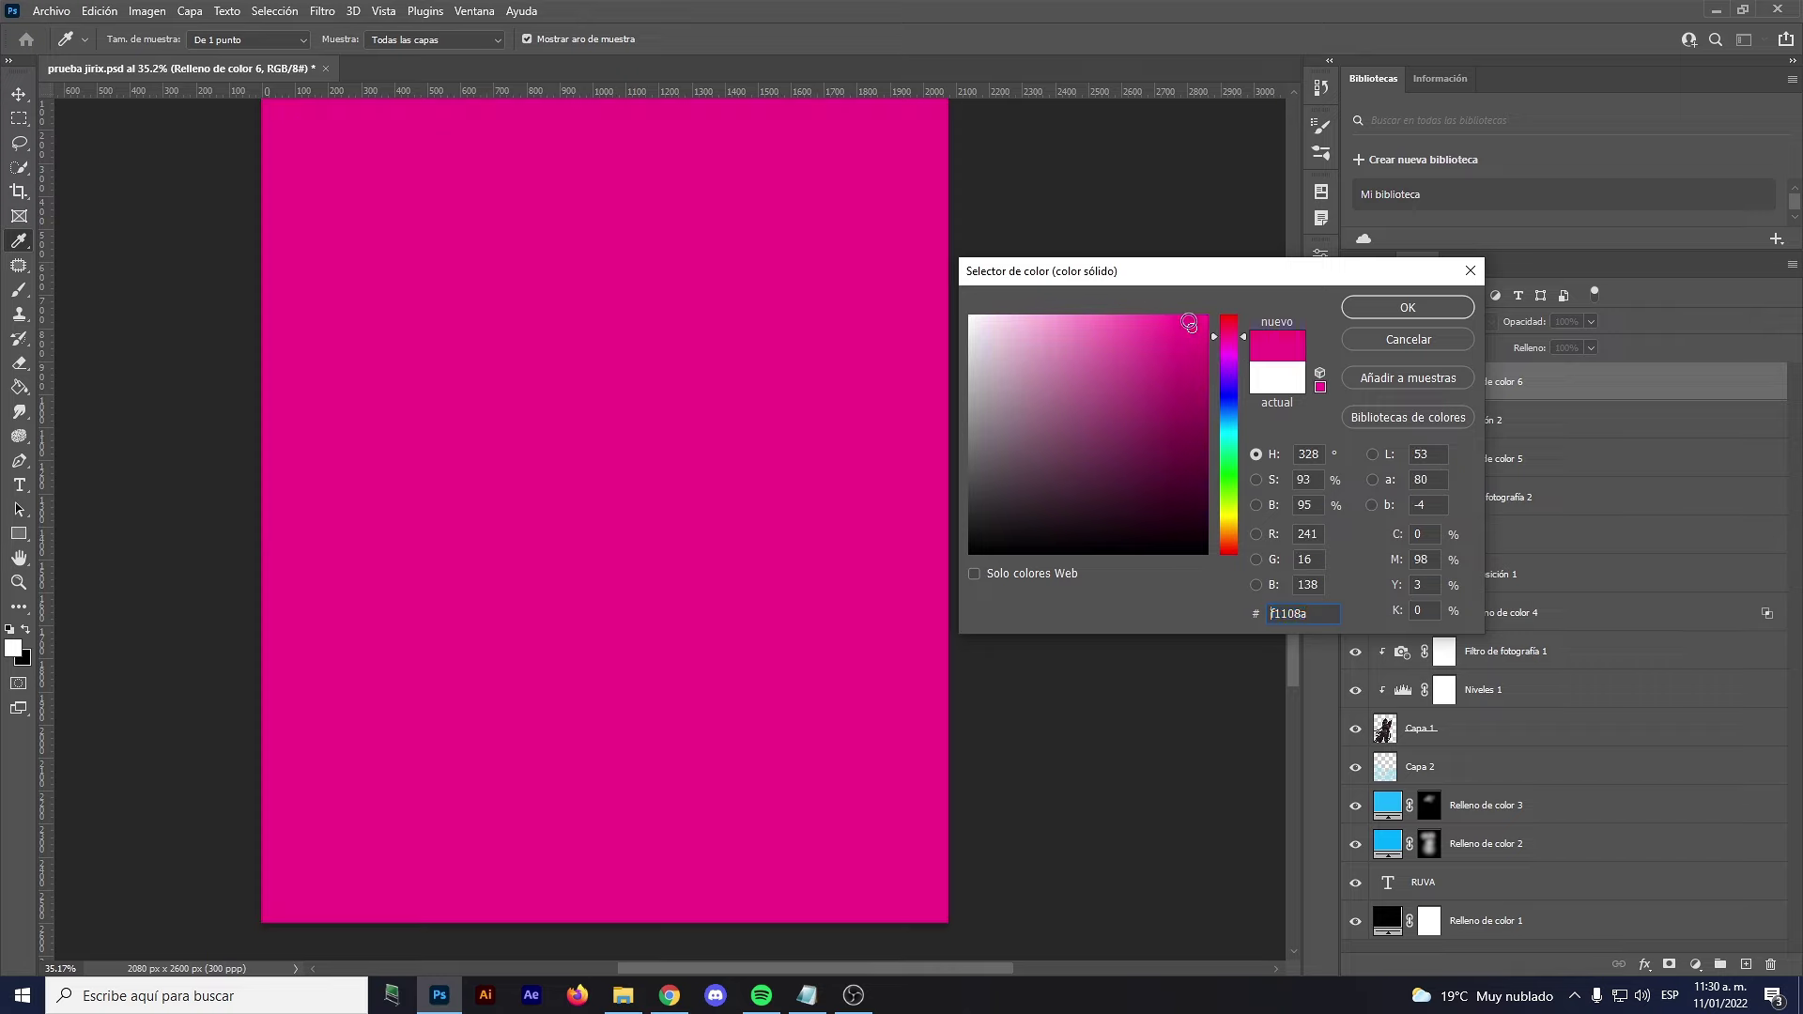
{"action": "left_click", "coordinate": [1386, 304]}
{"action": "left_click", "coordinate": [1406, 322]}
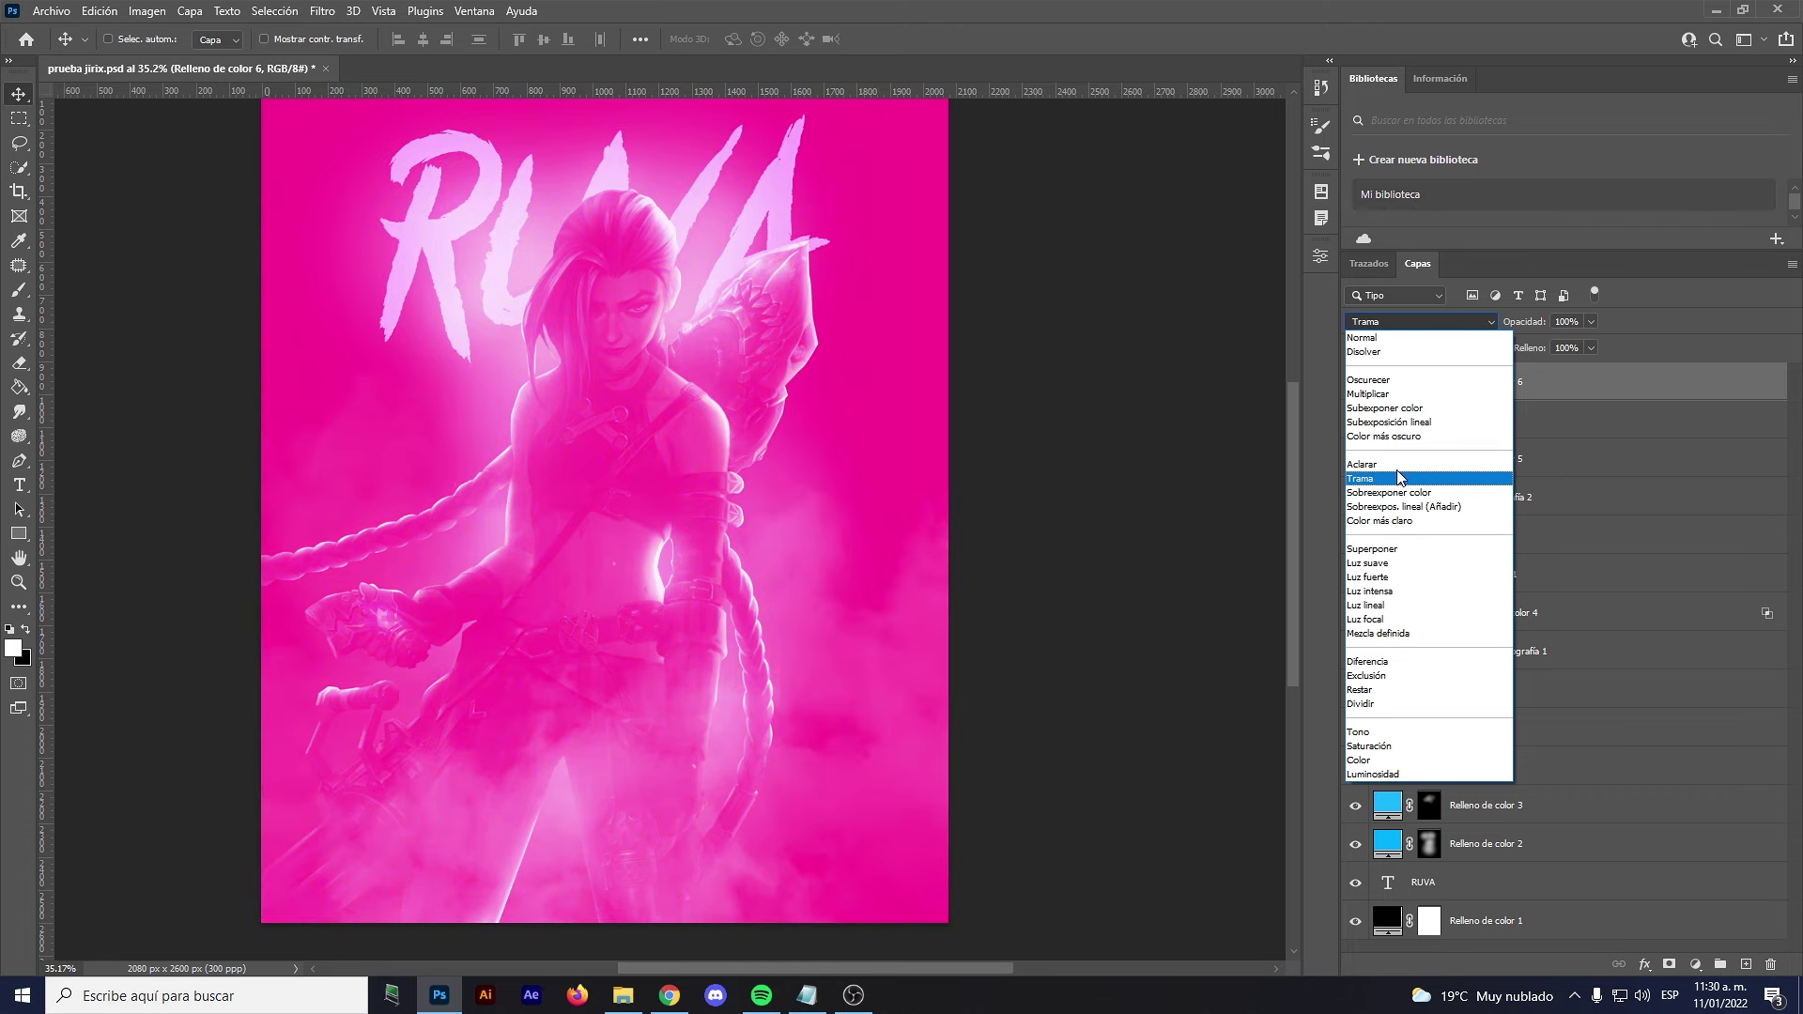
{"action": "left_click", "coordinate": [1403, 506]}
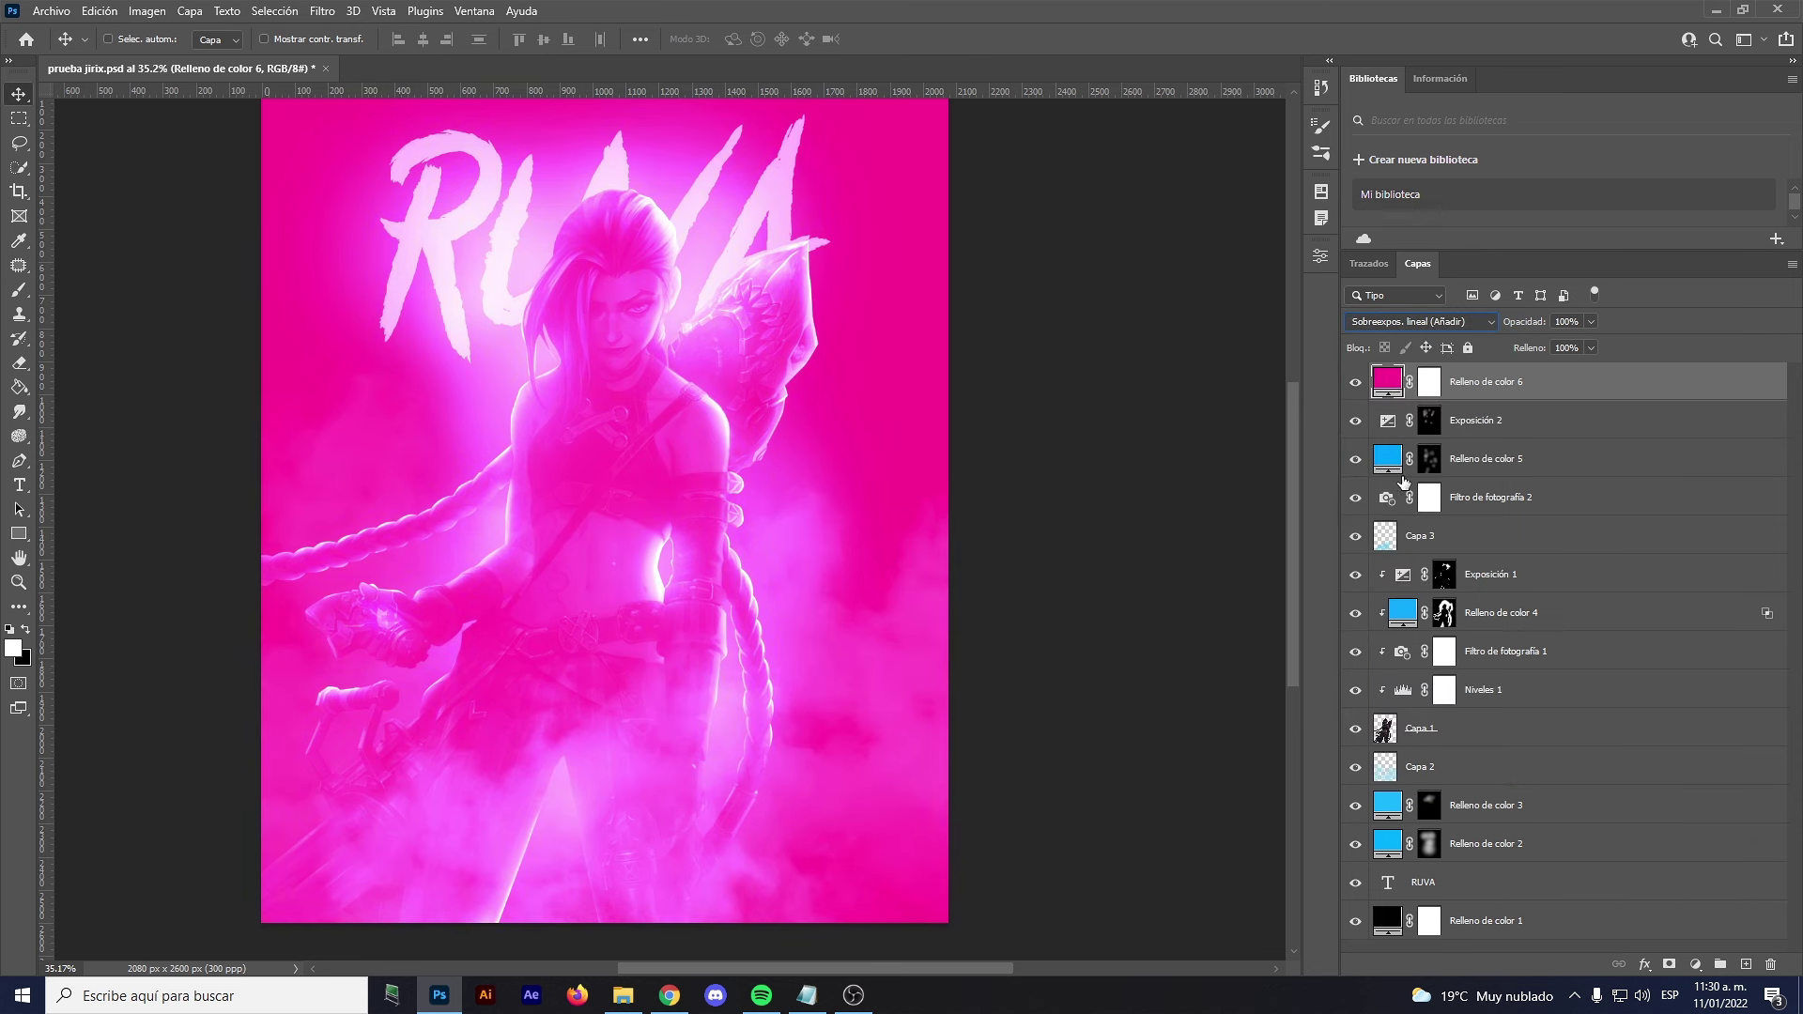
Change the fill to warmer pink #f64469 and invert its mask to black
{"action": "double_click", "coordinate": [1389, 378]}
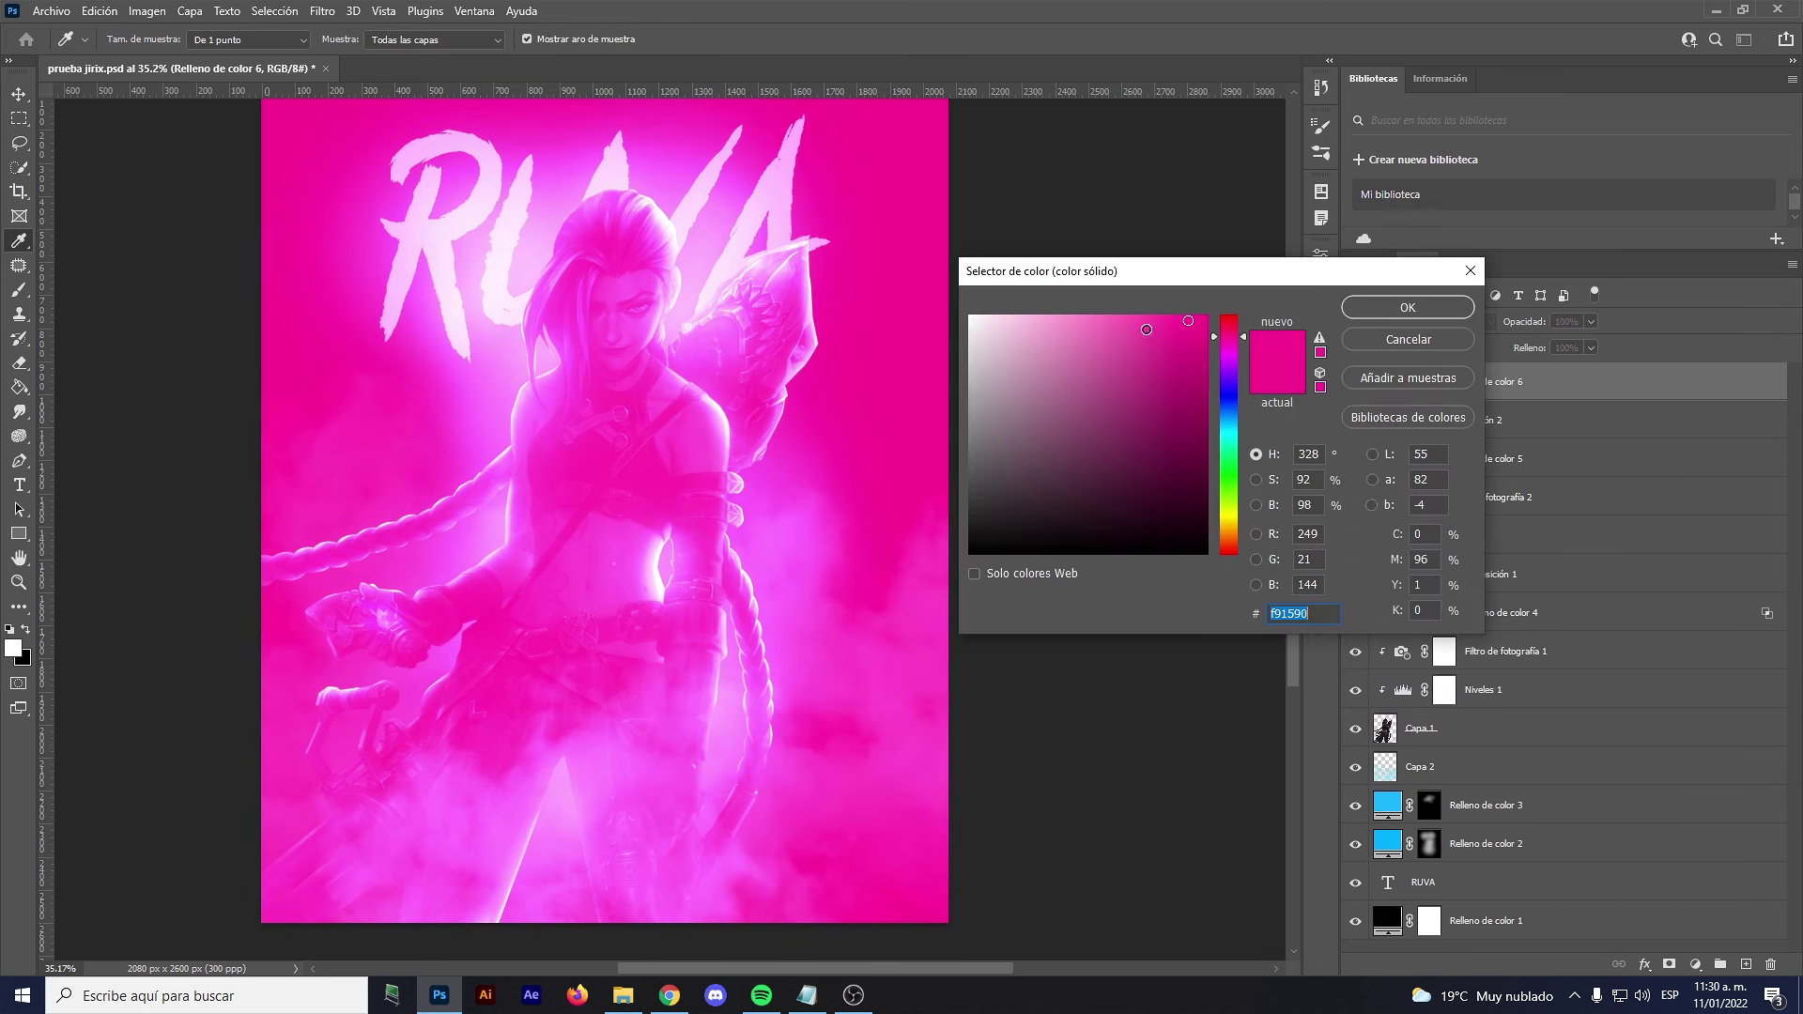
{"action": "left_click_drag", "start_coordinate": [1146, 330], "coordinate": [1158, 330]}
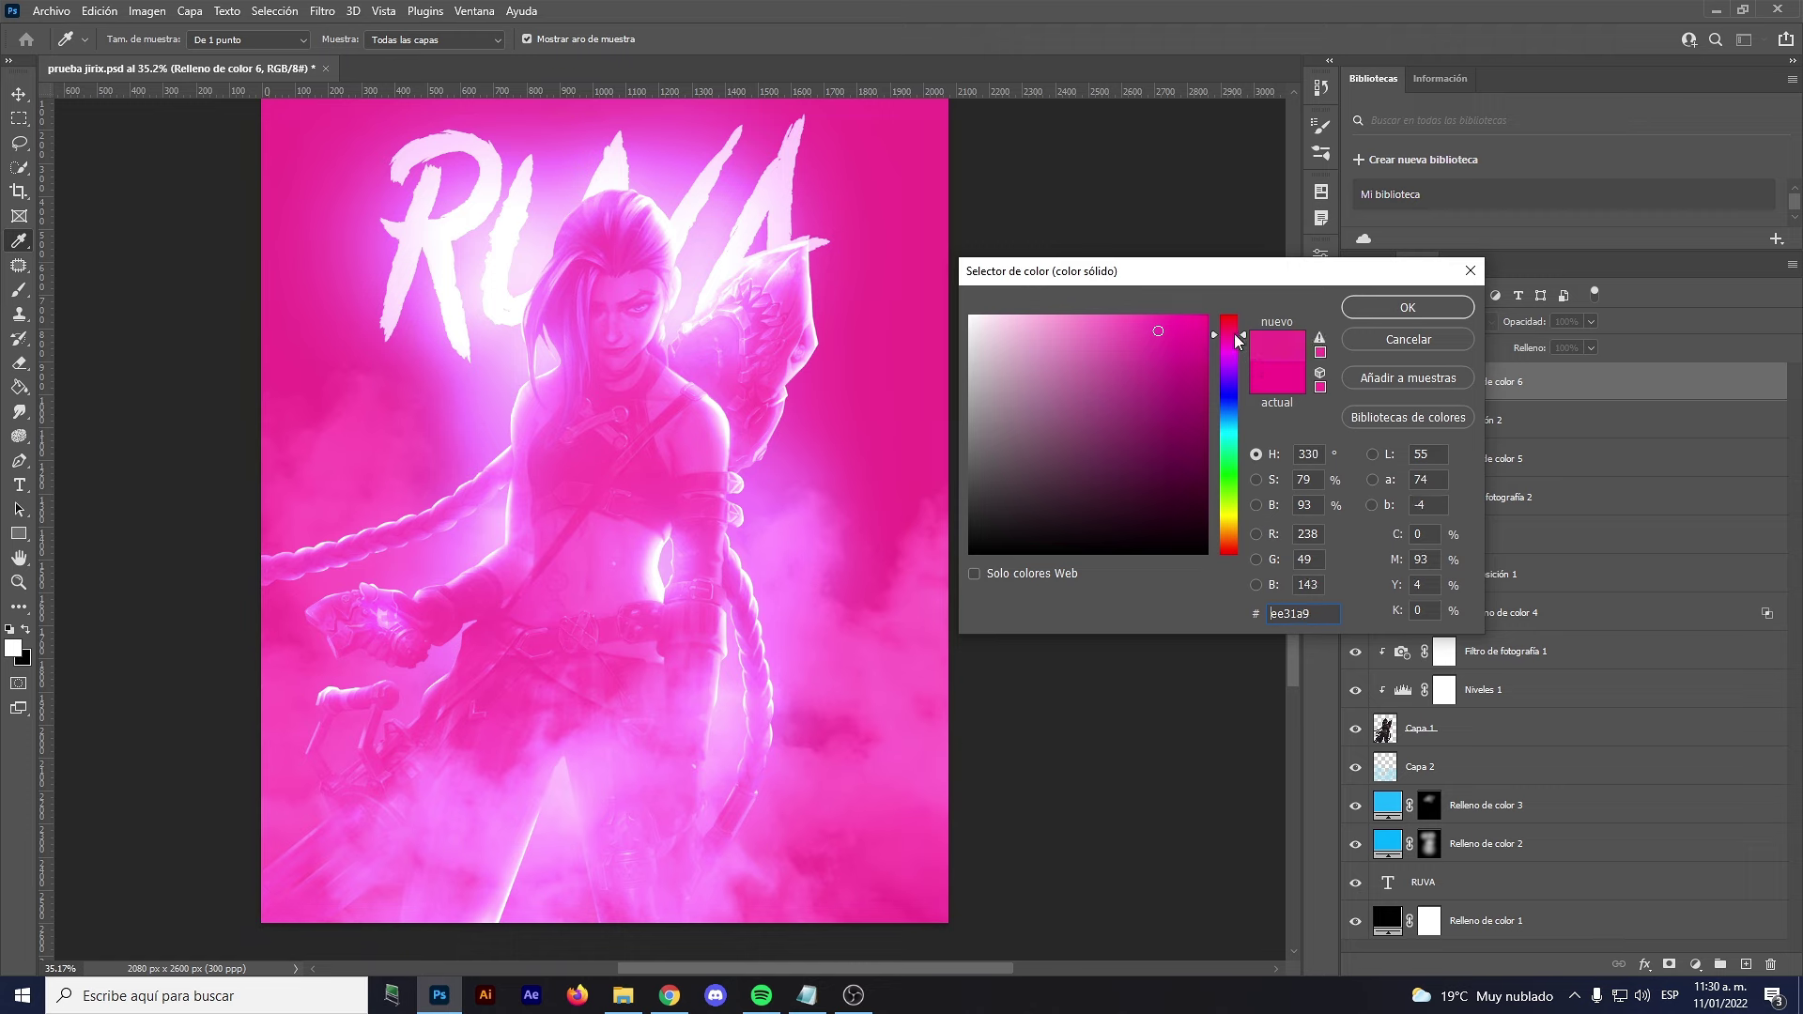
{"action": "left_click", "coordinate": [1143, 323]}
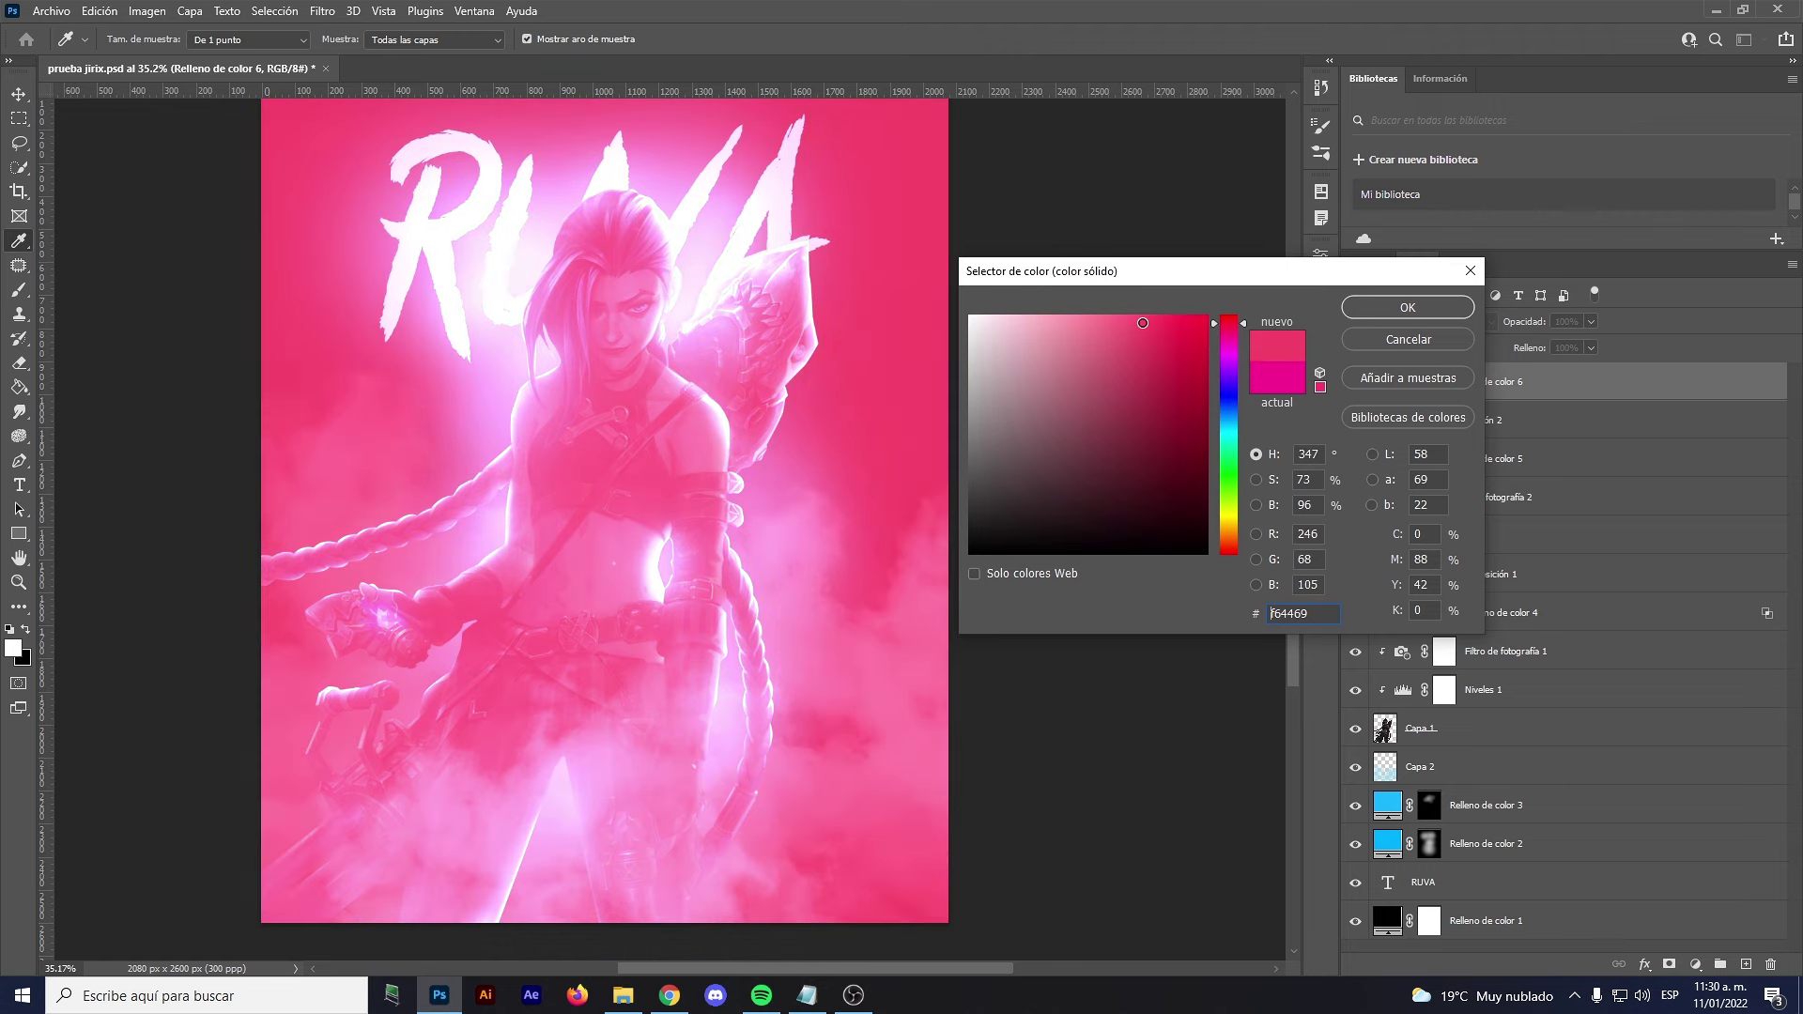
{"action": "left_click", "coordinate": [1407, 308]}
{"action": "left_click", "coordinate": [1425, 386]}
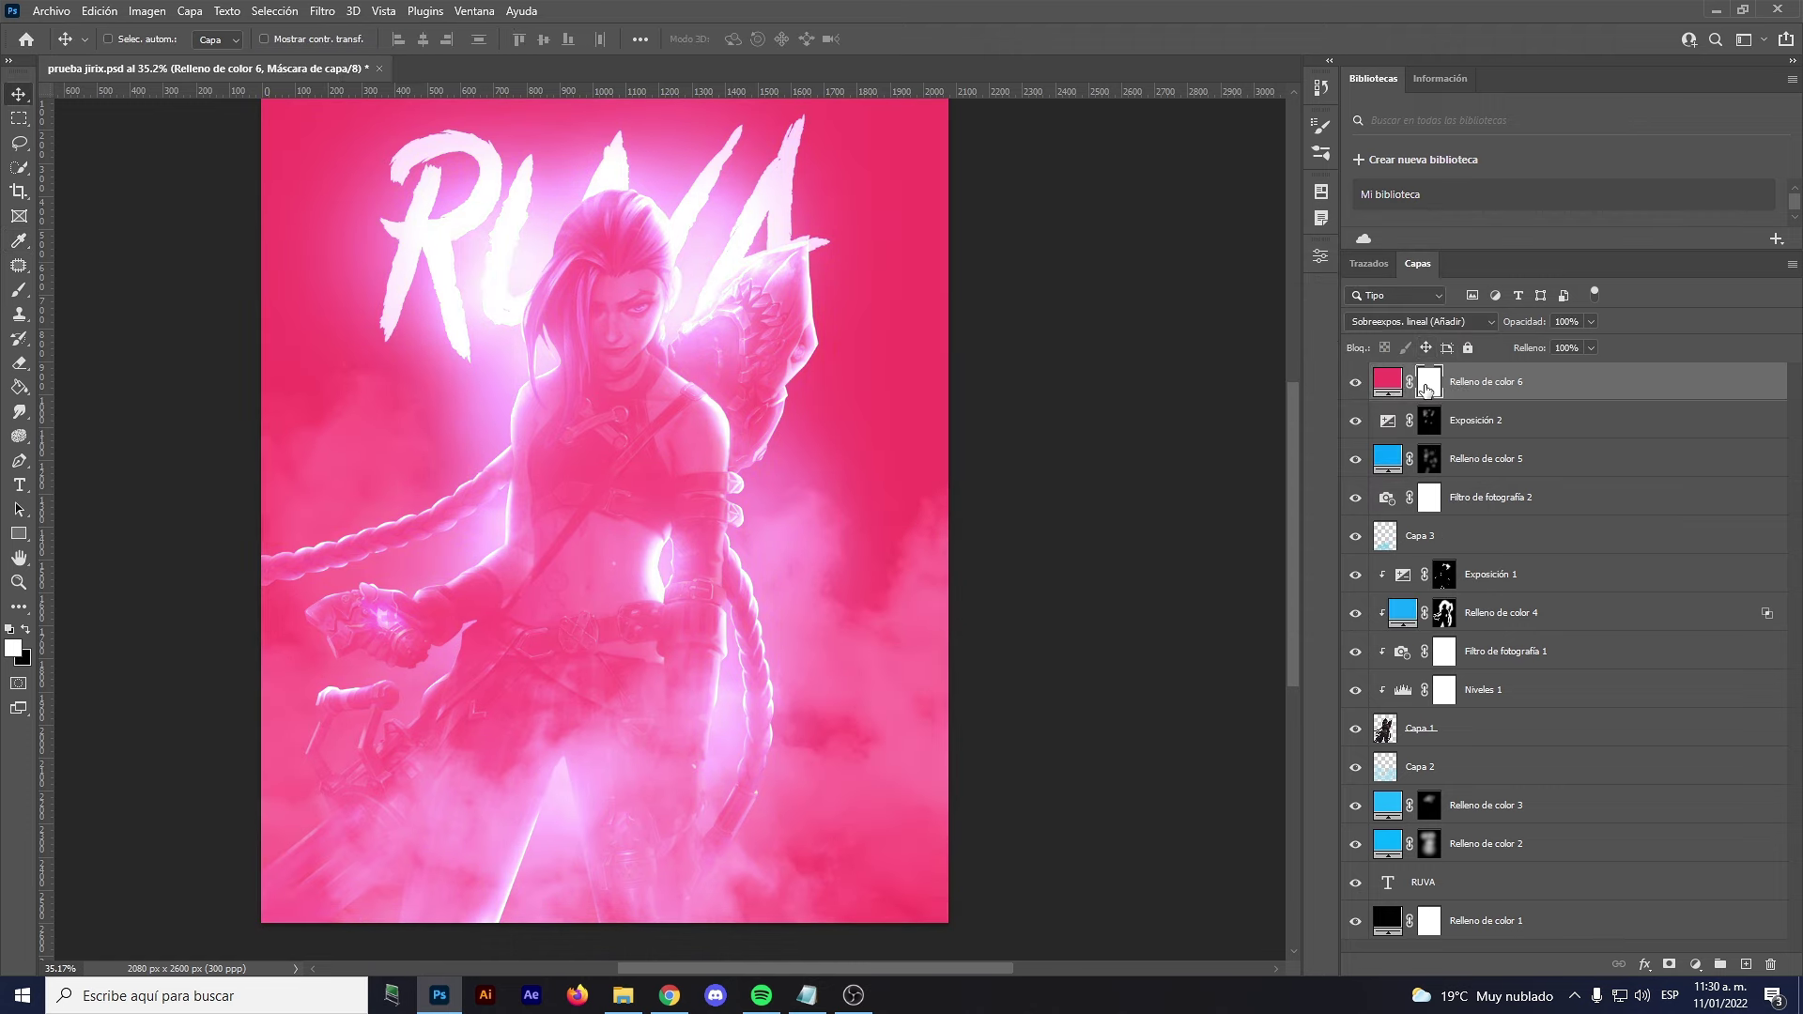
{"action": "key", "text": "ctrl+i"}
Brush pink glow onto the armor gem and the gem in Jinx's hand
{"action": "scroll", "coordinate": [742, 329], "scroll_direction": "up", "scroll_amount": 4}
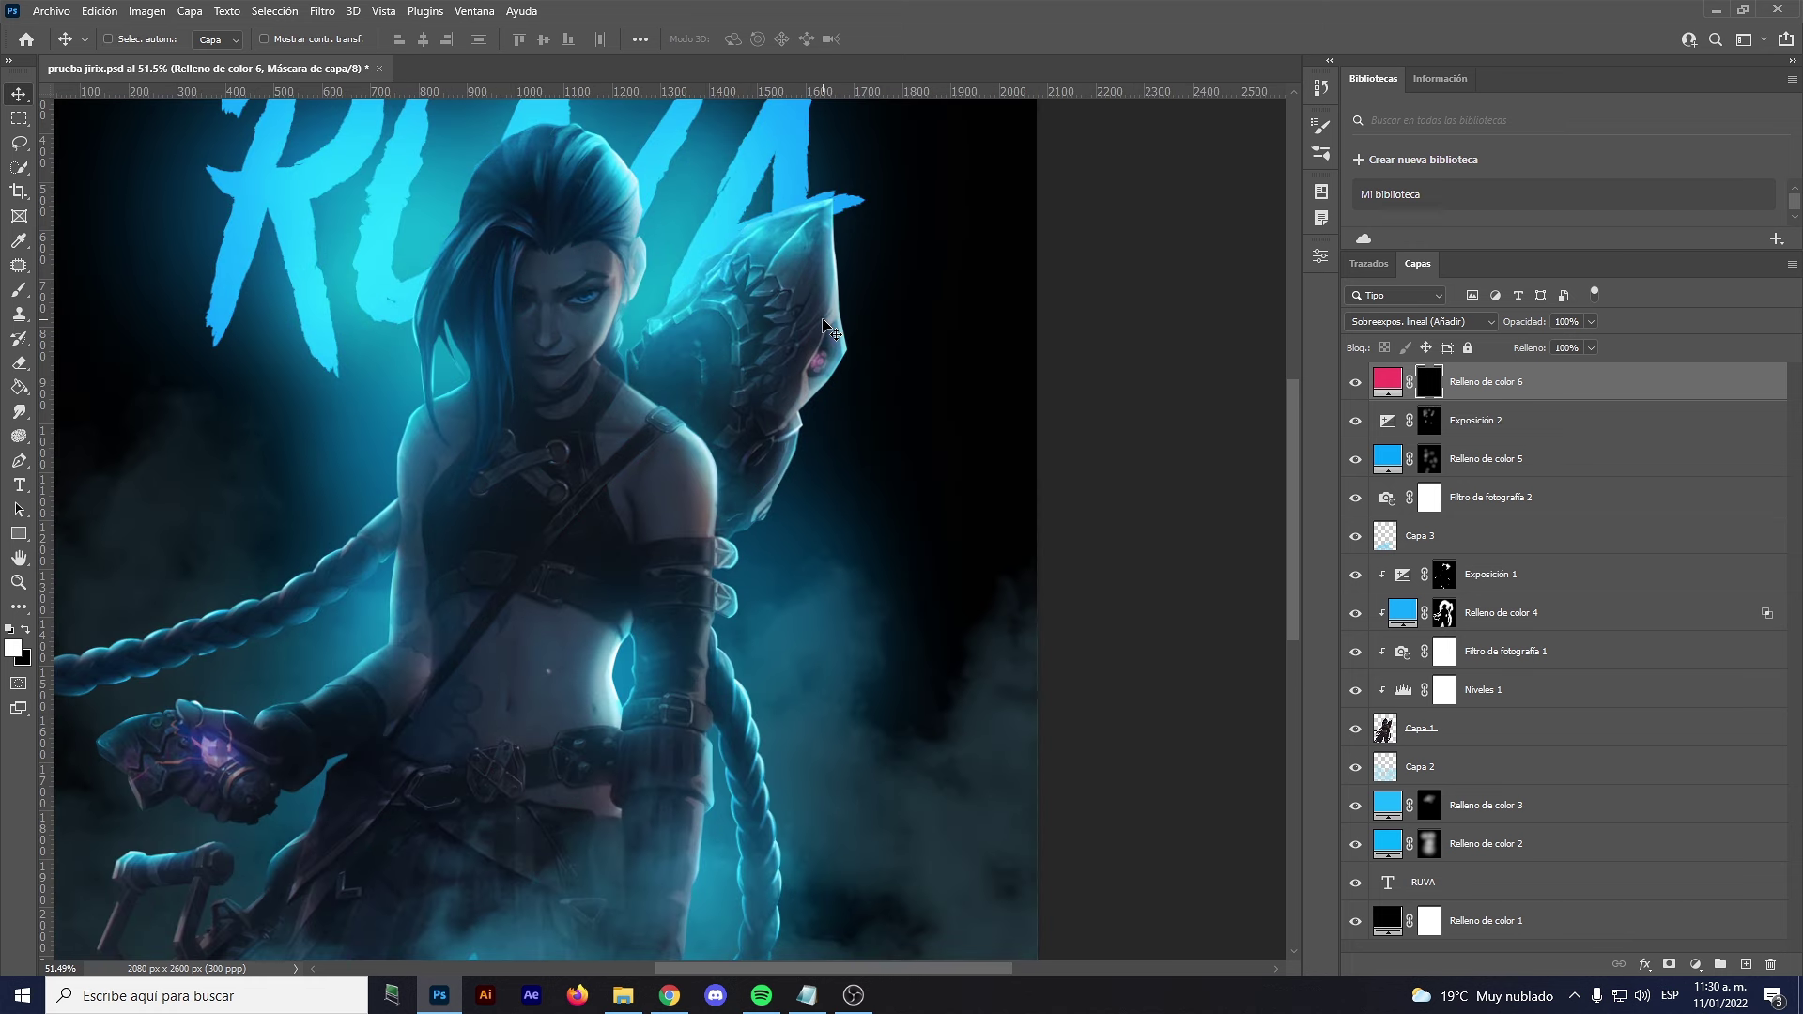
{"action": "key", "text": "b"}
{"action": "left_click_drag", "start_coordinate": [826, 356], "coordinate": [789, 374]}
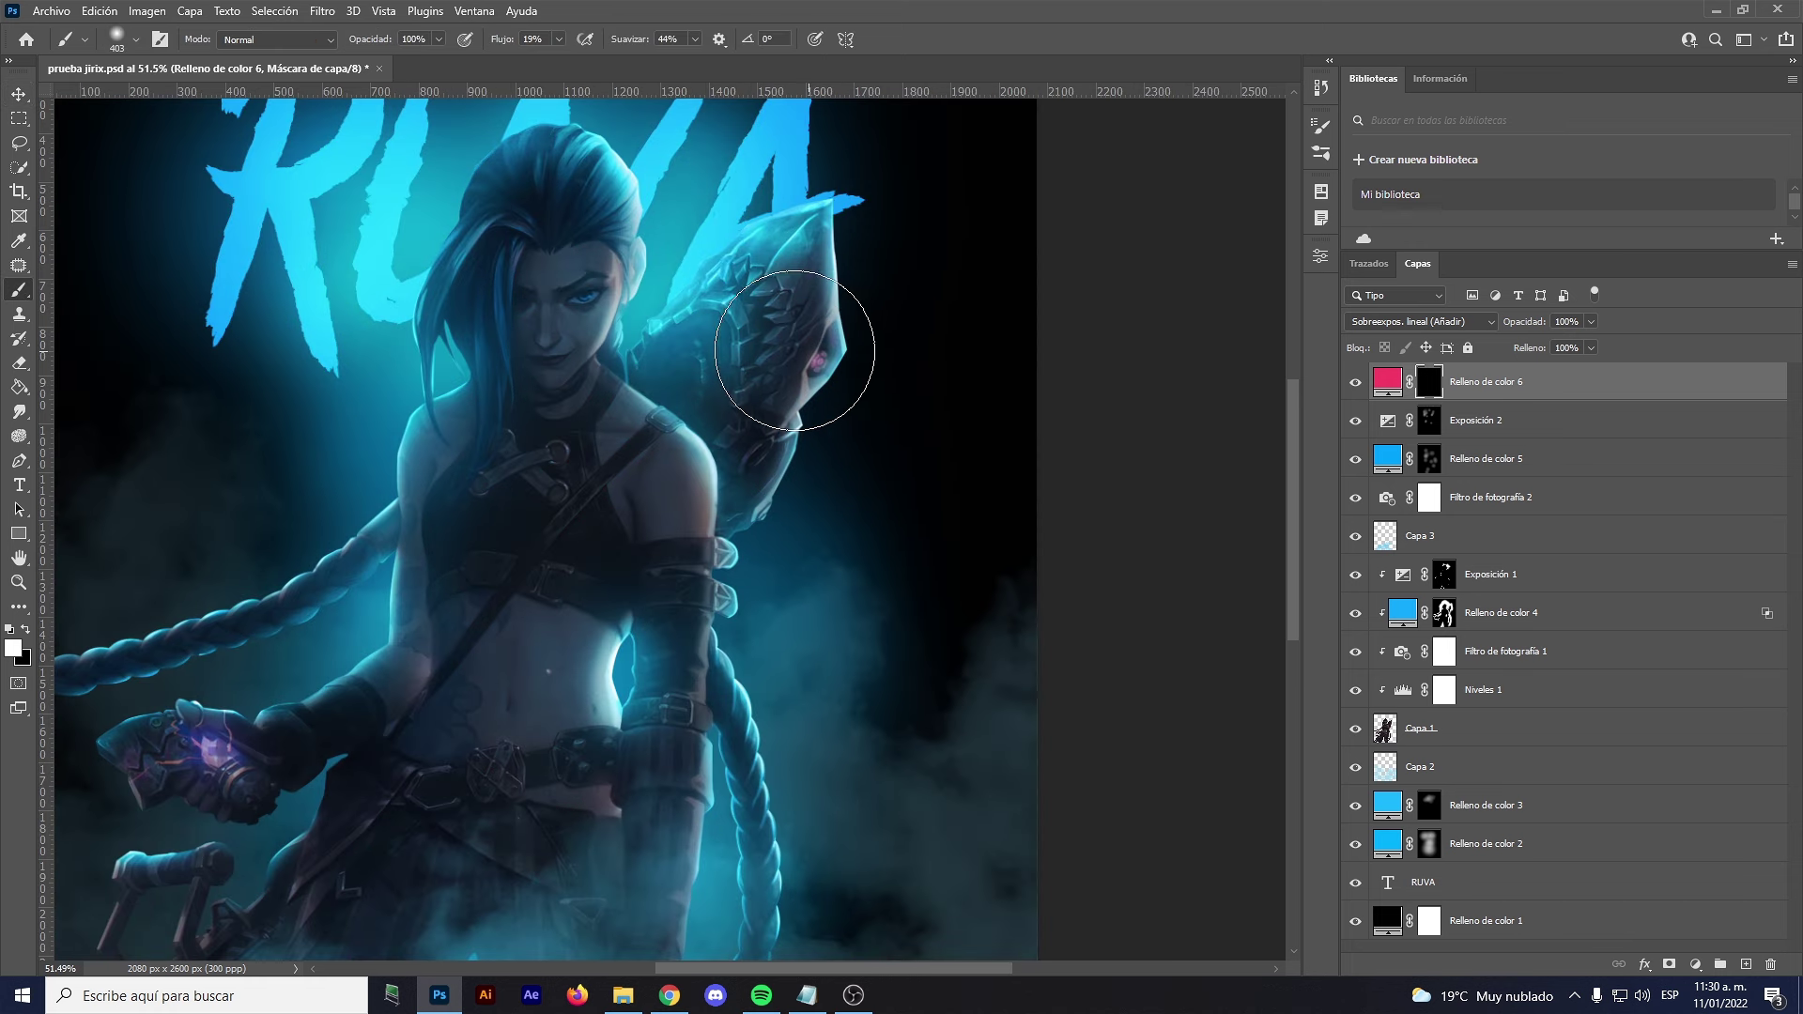
{"action": "left_click", "coordinate": [823, 368]}
{"action": "left_click_drag", "start_coordinate": [850, 371], "coordinate": [845, 342]}
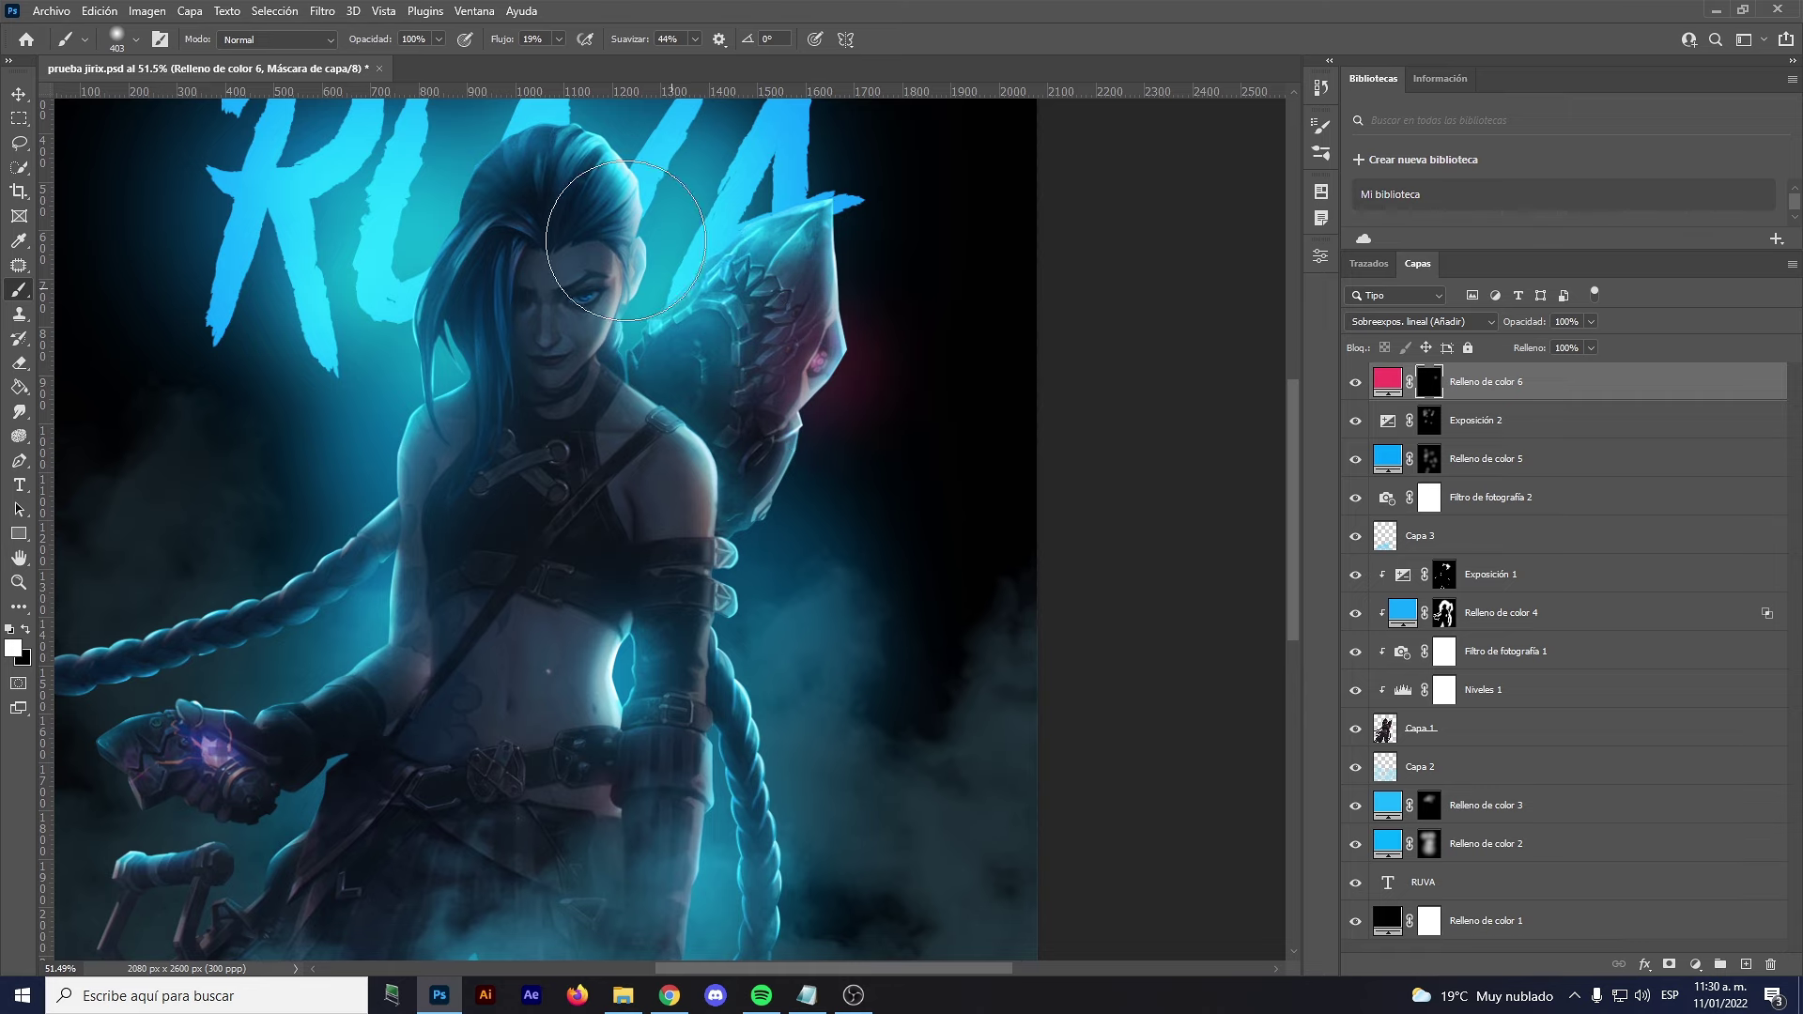
{"action": "type", "text": "40"}
{"action": "left_click_drag", "start_coordinate": [825, 342], "coordinate": [804, 382]}
{"action": "left_click_drag", "start_coordinate": [593, 385], "coordinate": [699, 353]}
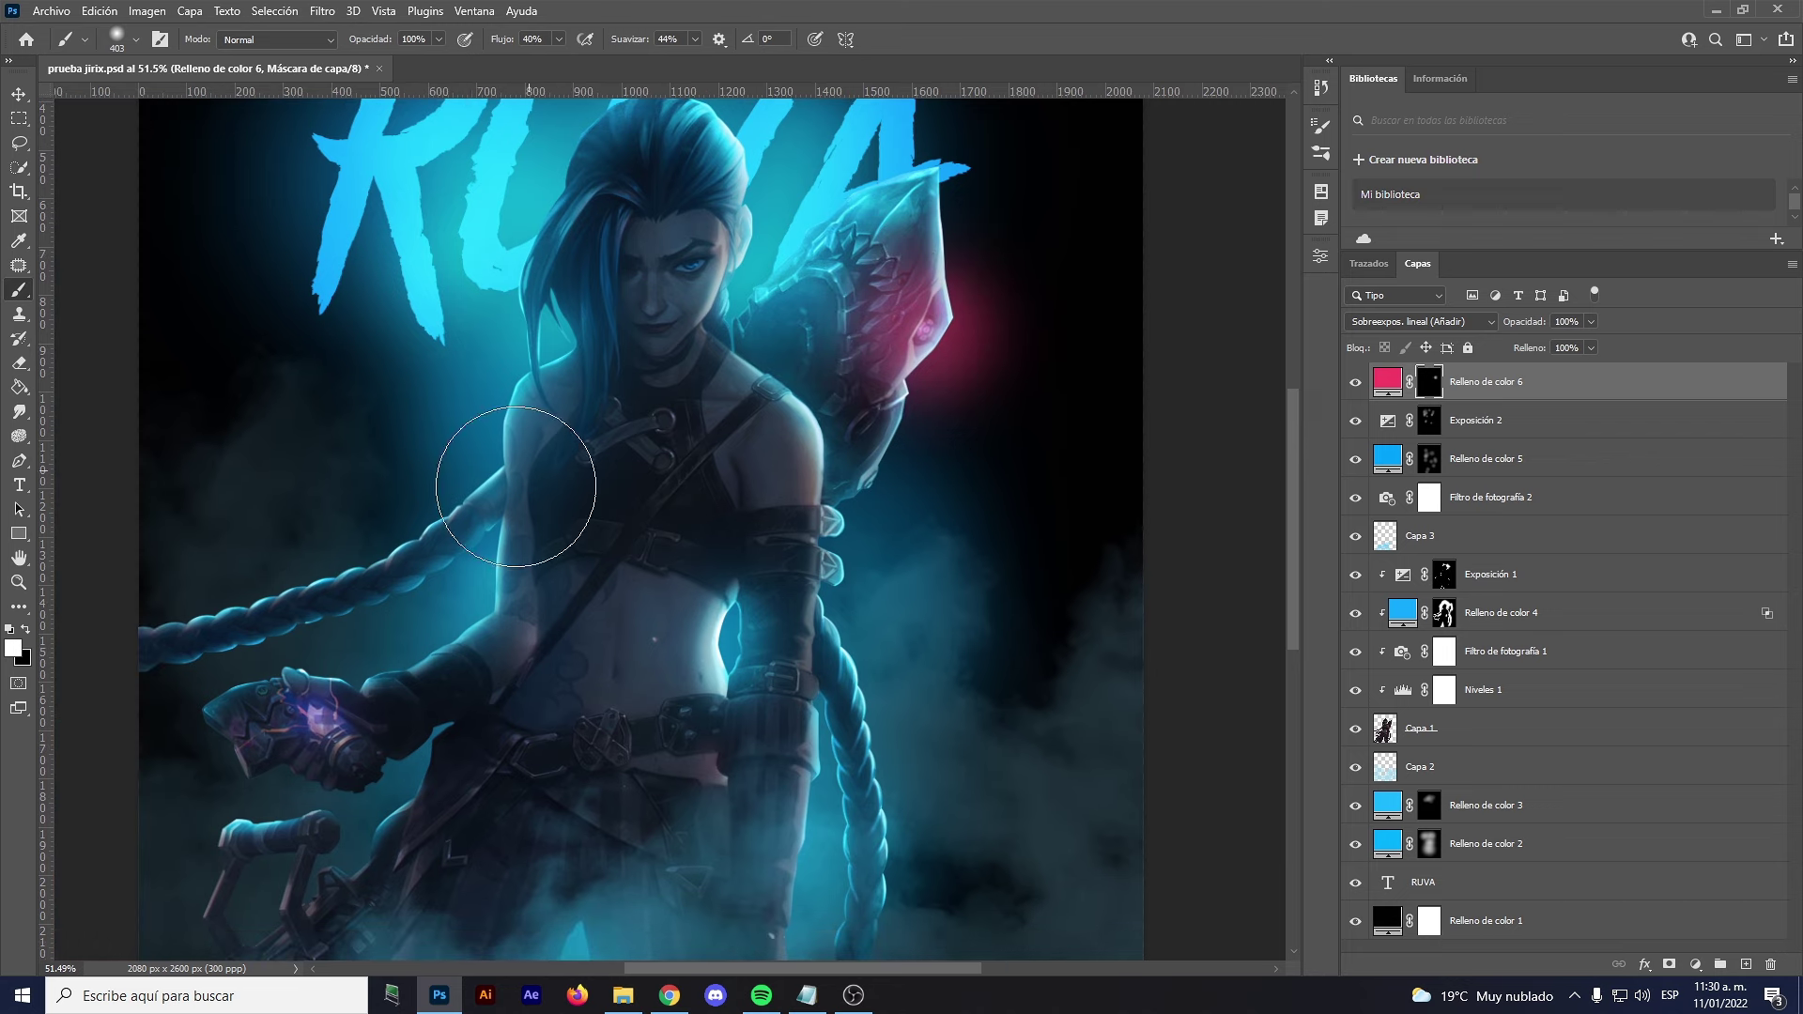
{"action": "left_click_drag", "start_coordinate": [310, 718], "coordinate": [300, 723]}
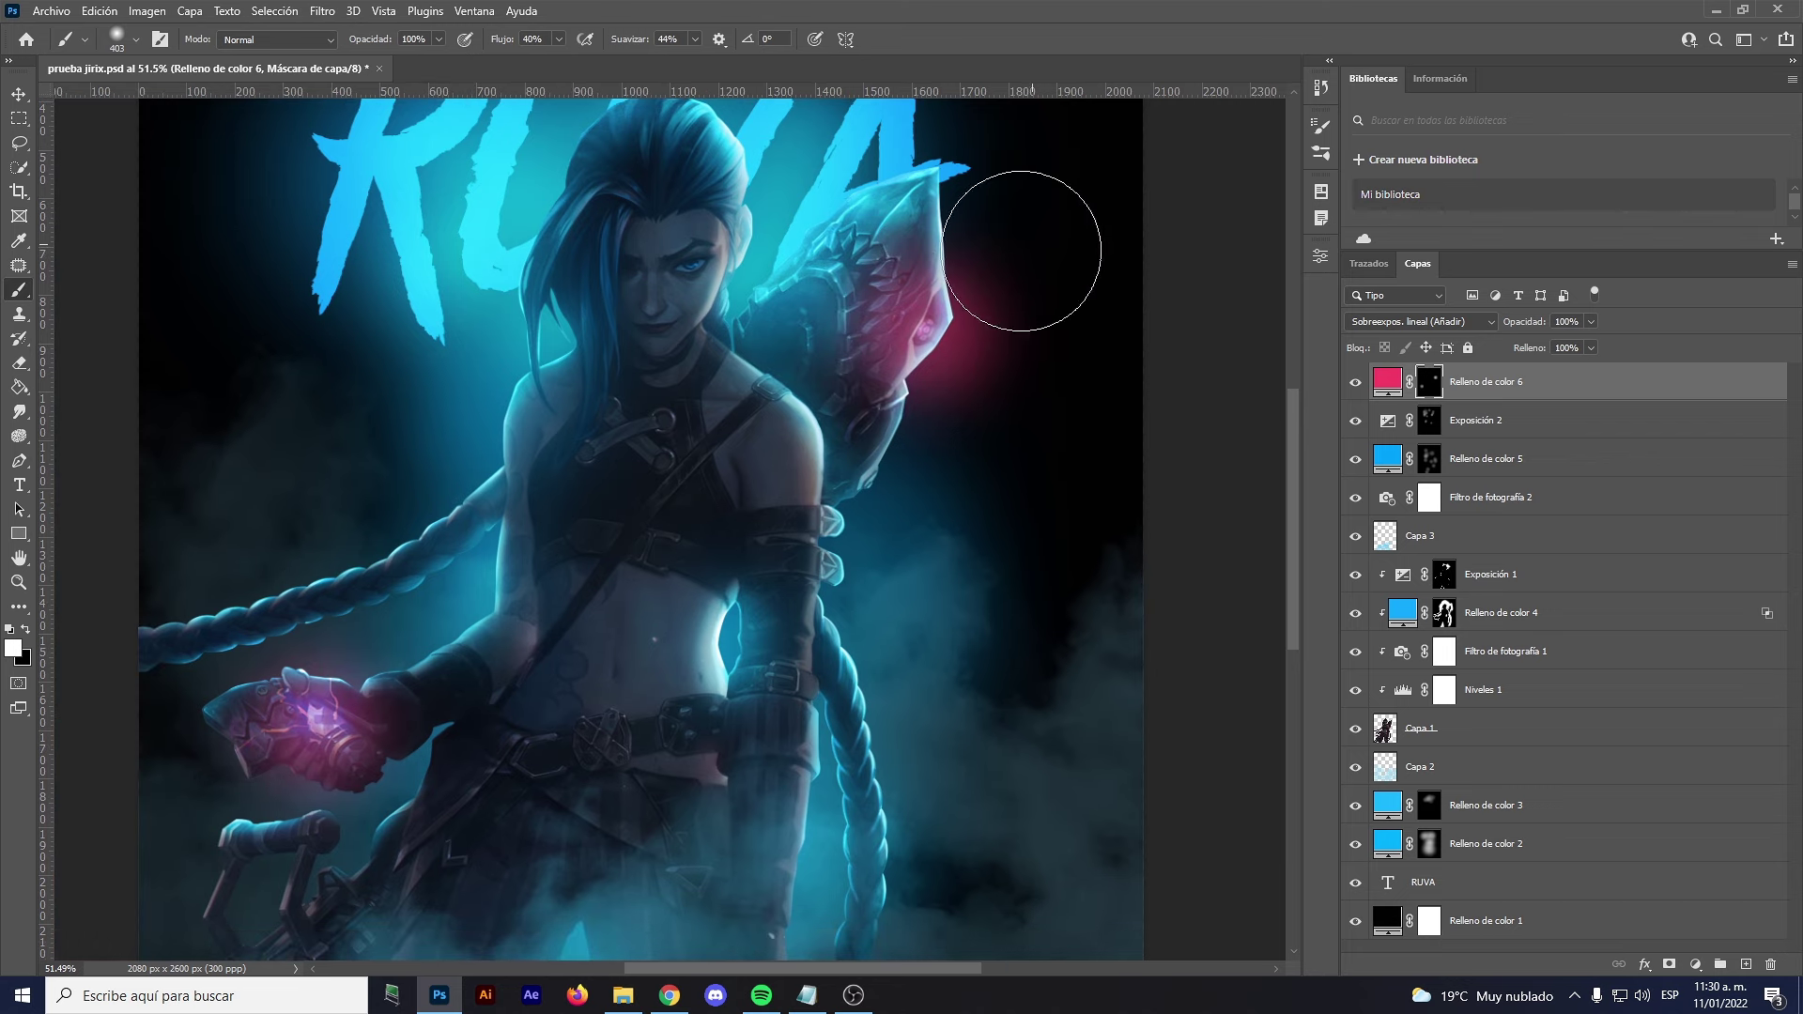
Set the pink glow to Trama with a brighter pink at about 77% opacity
{"action": "left_click", "coordinate": [1374, 324]}
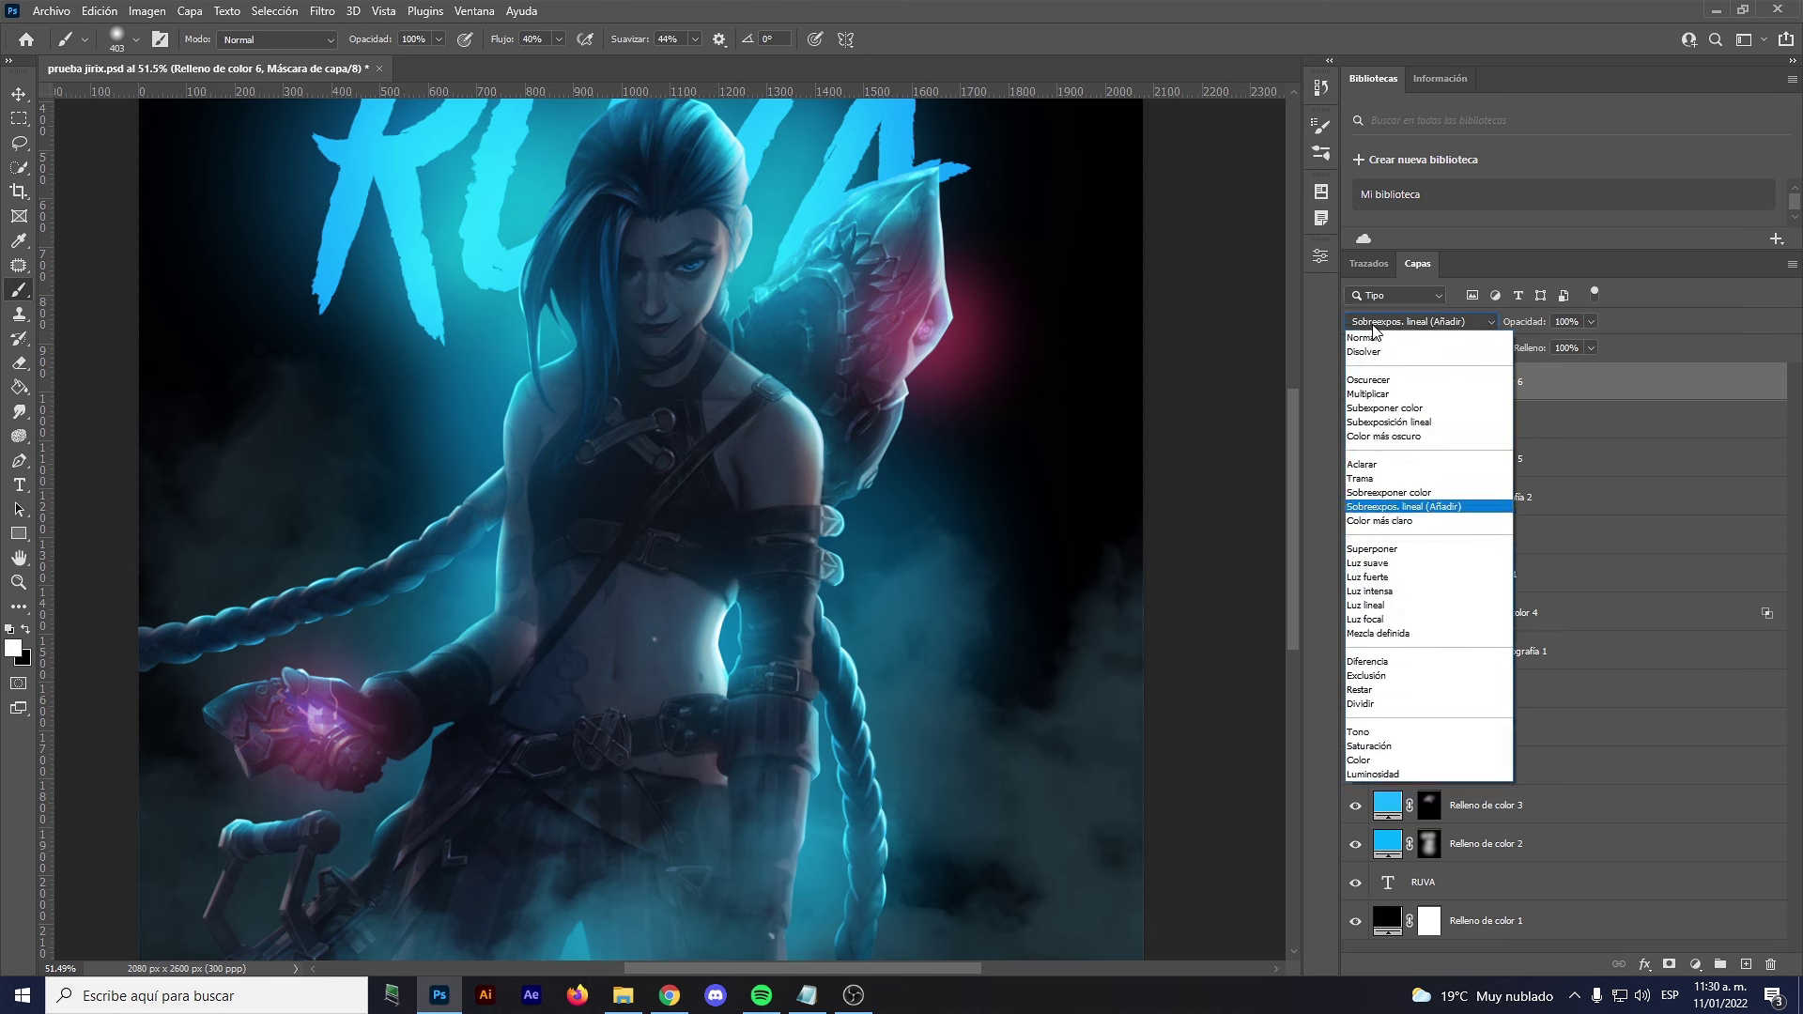
{"action": "left_click", "coordinate": [1385, 480]}
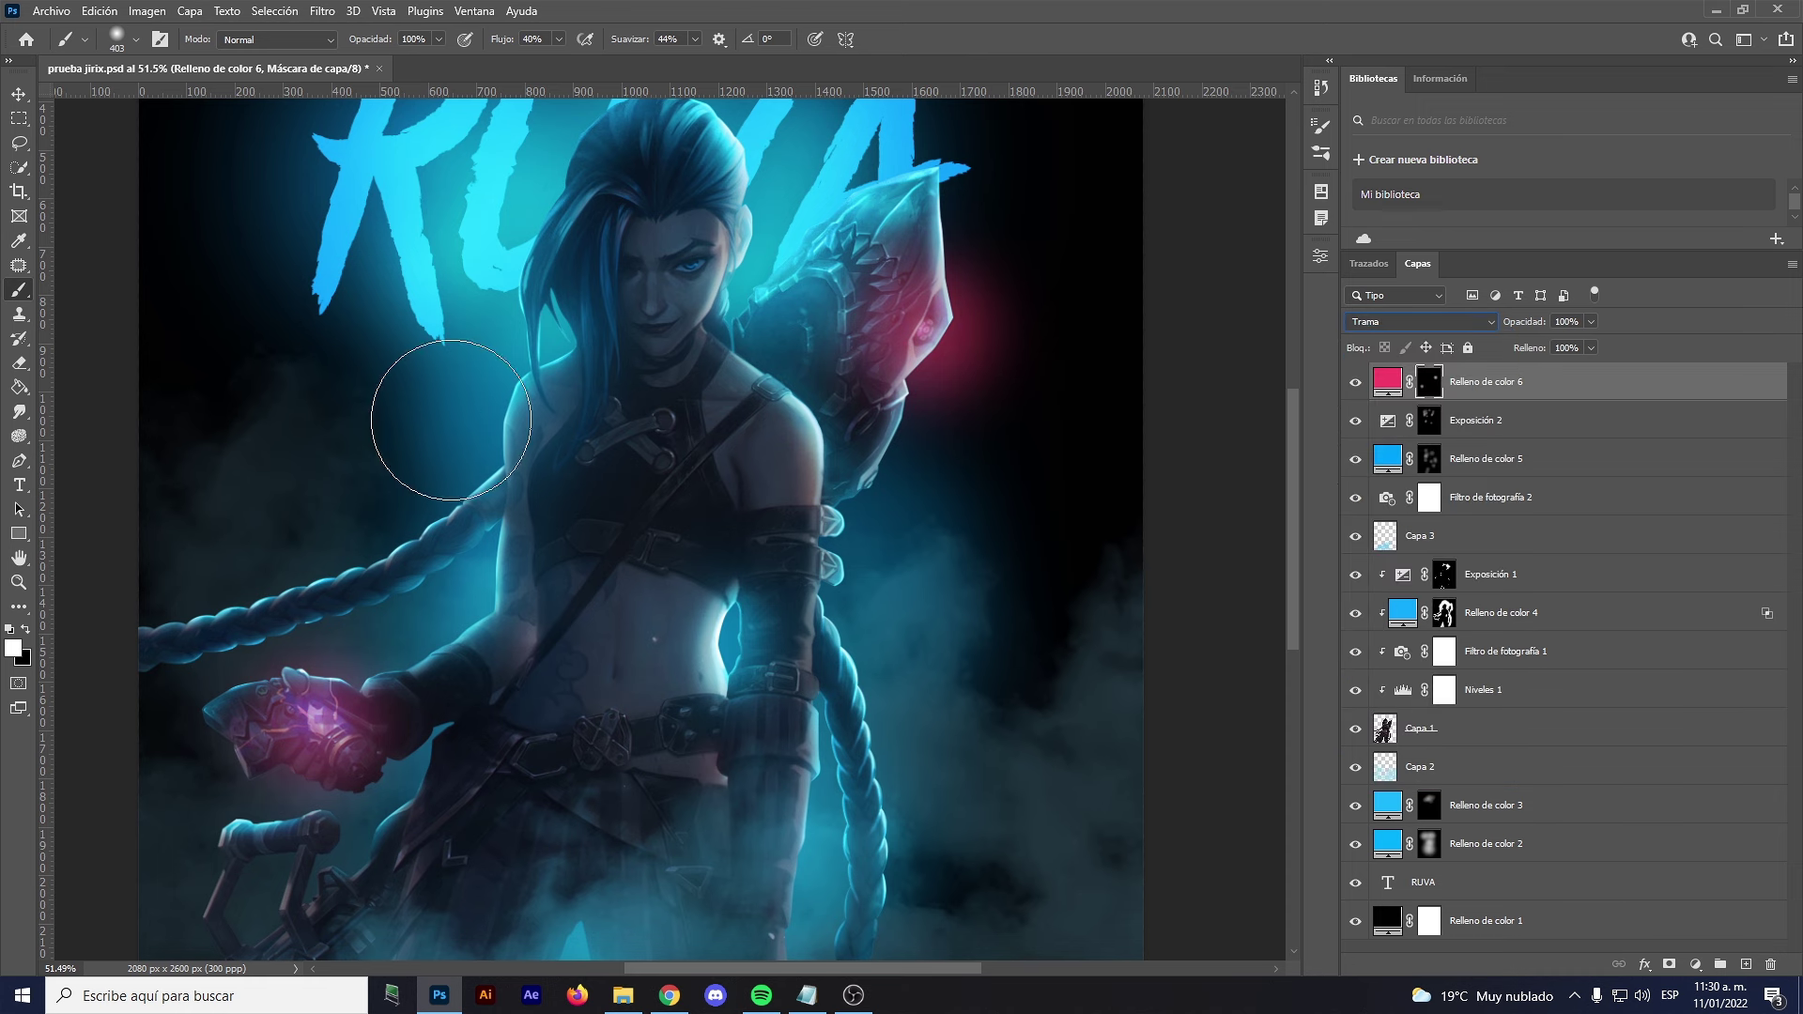
{"action": "double_click", "coordinate": [1385, 380]}
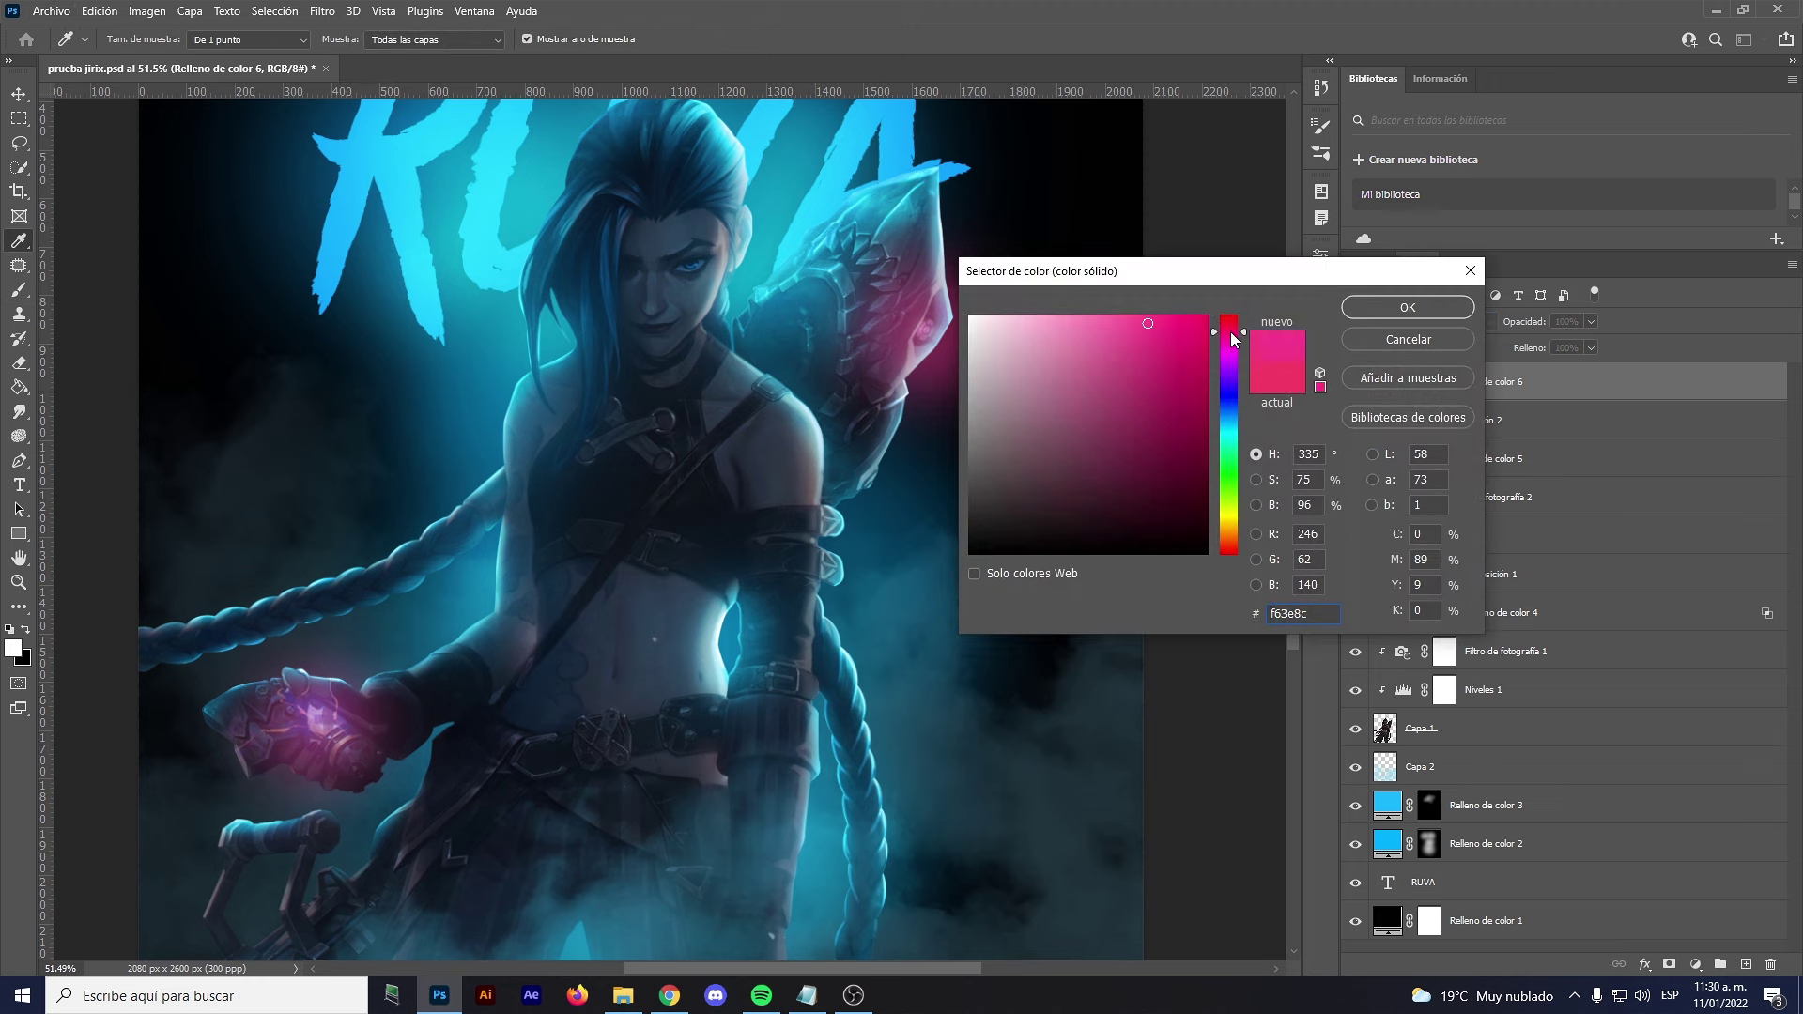
{"action": "left_click", "coordinate": [1415, 303]}
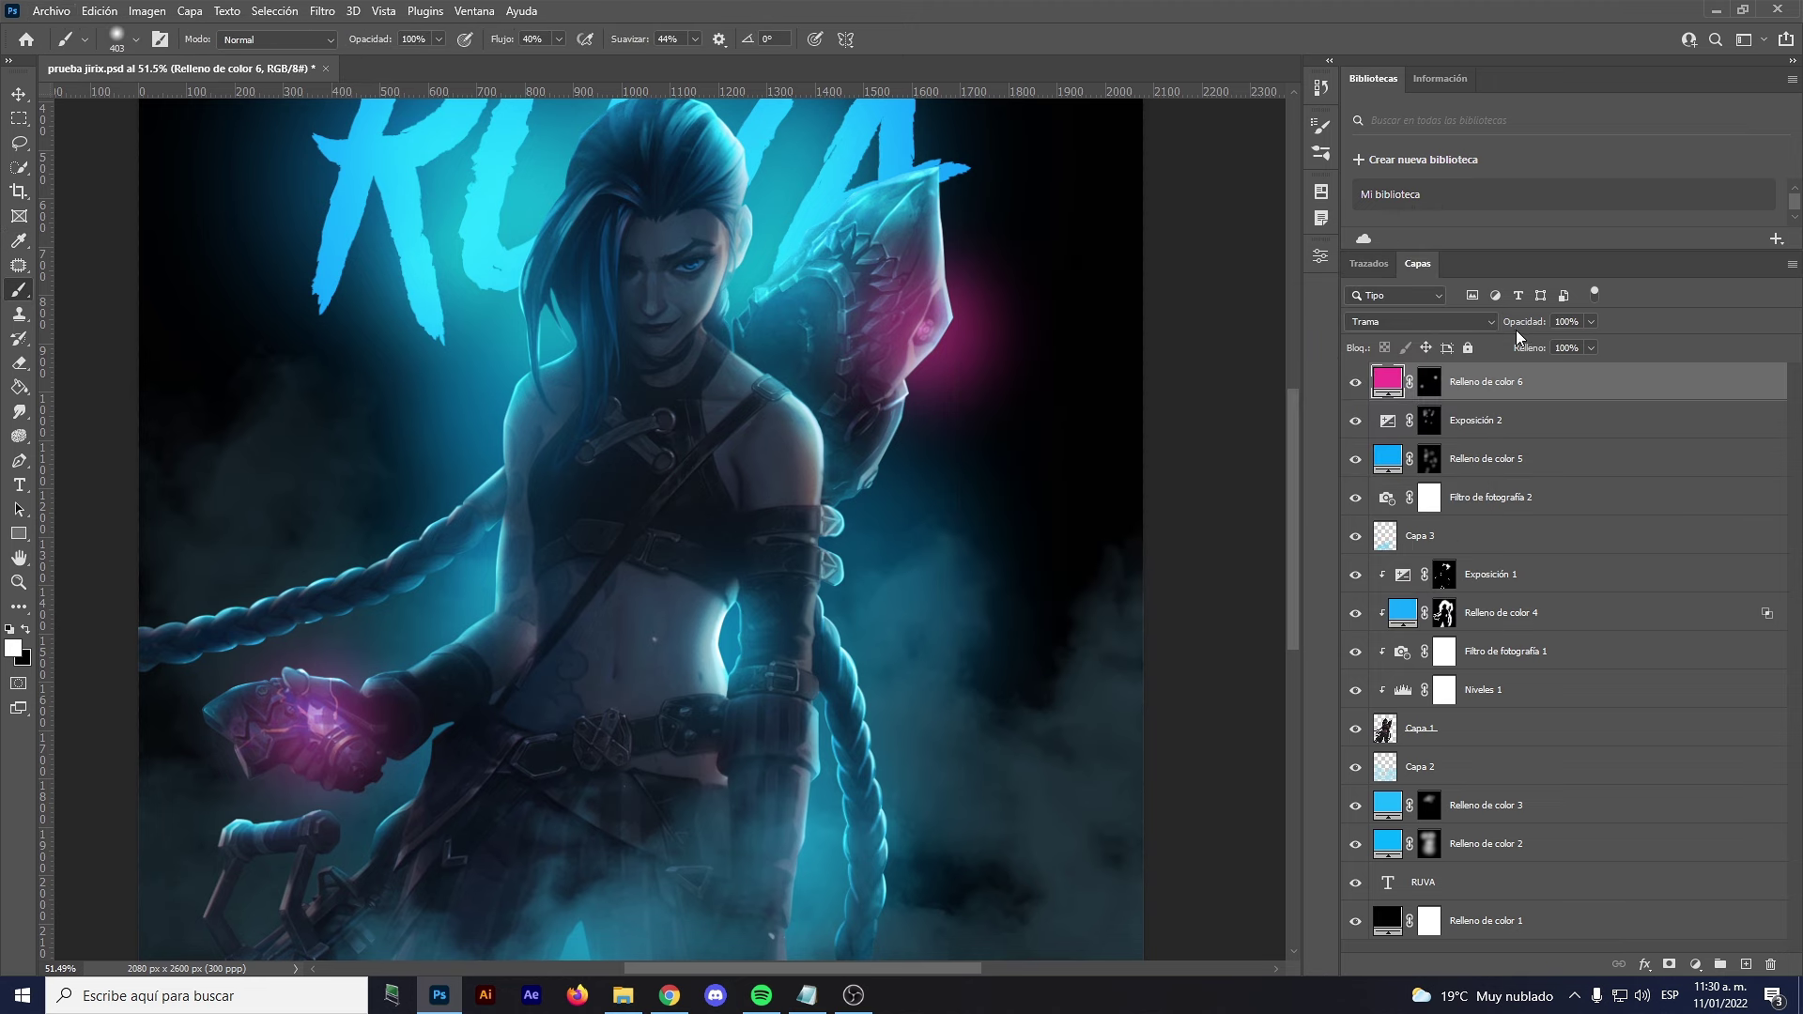
{"action": "scroll", "coordinate": [706, 246], "scroll_direction": "down", "scroll_amount": 3}
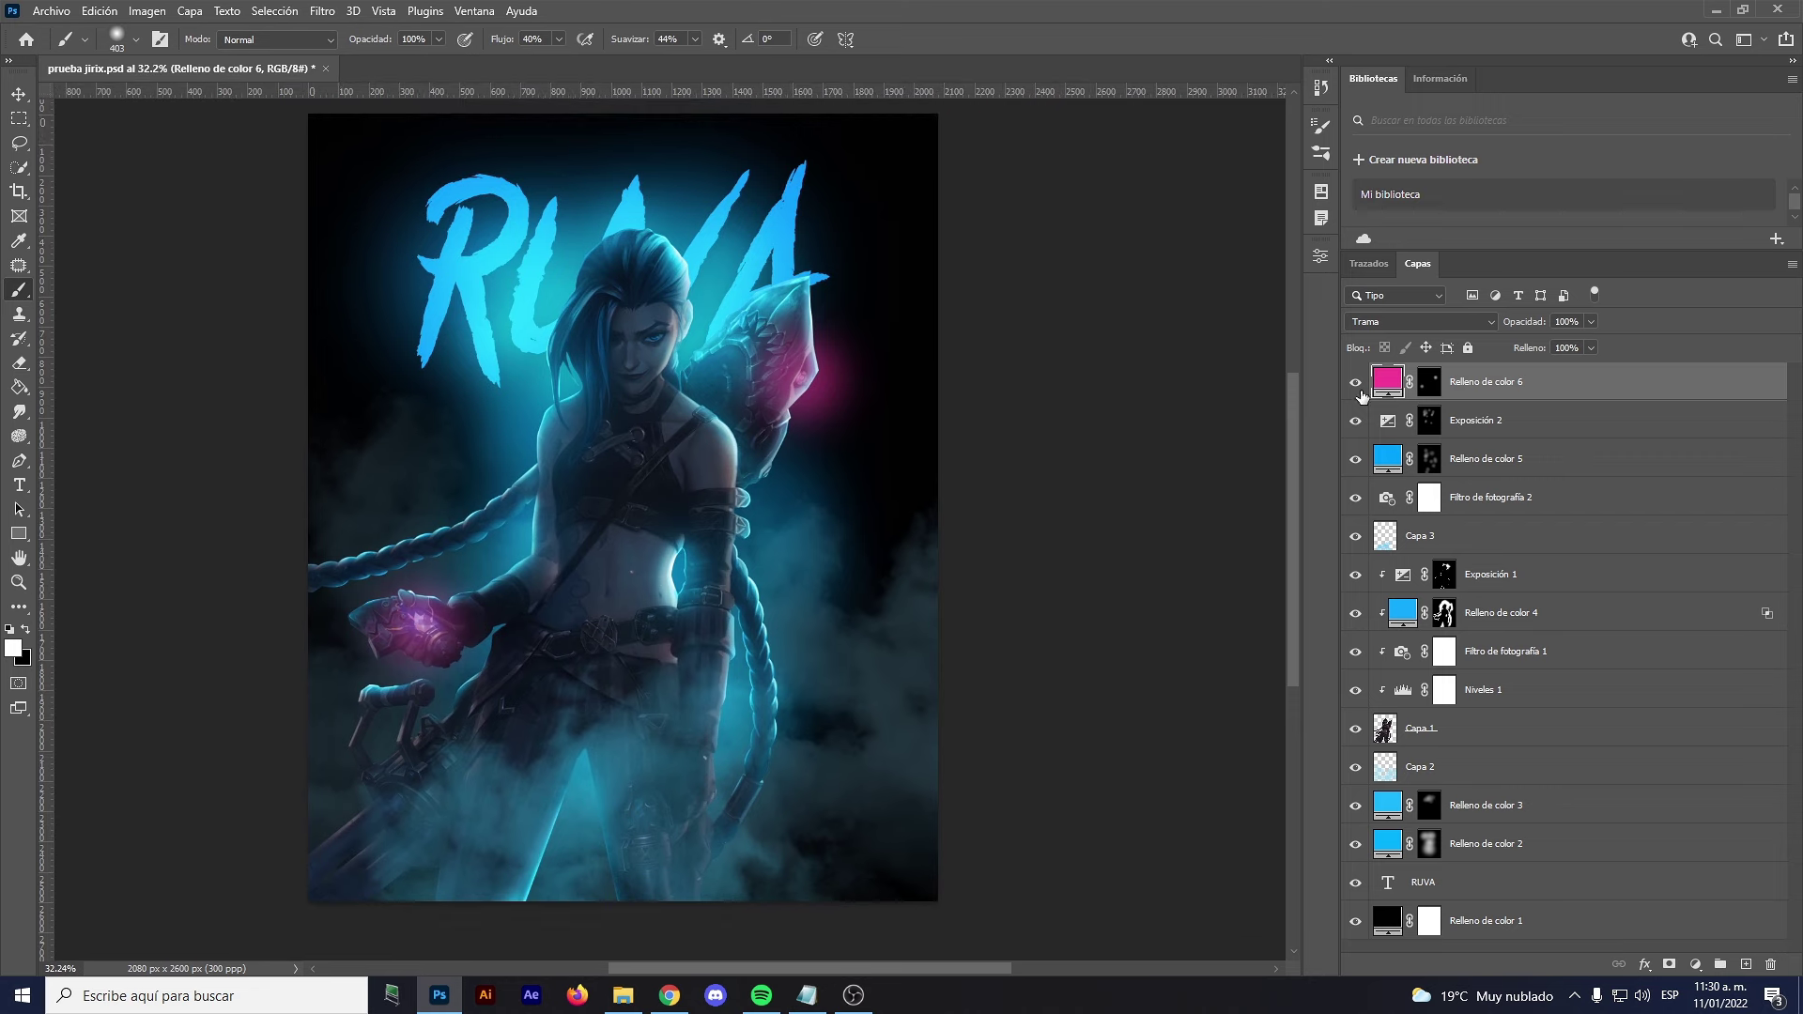
{"action": "left_click_drag", "start_coordinate": [1517, 326], "coordinate": [1513, 326]}
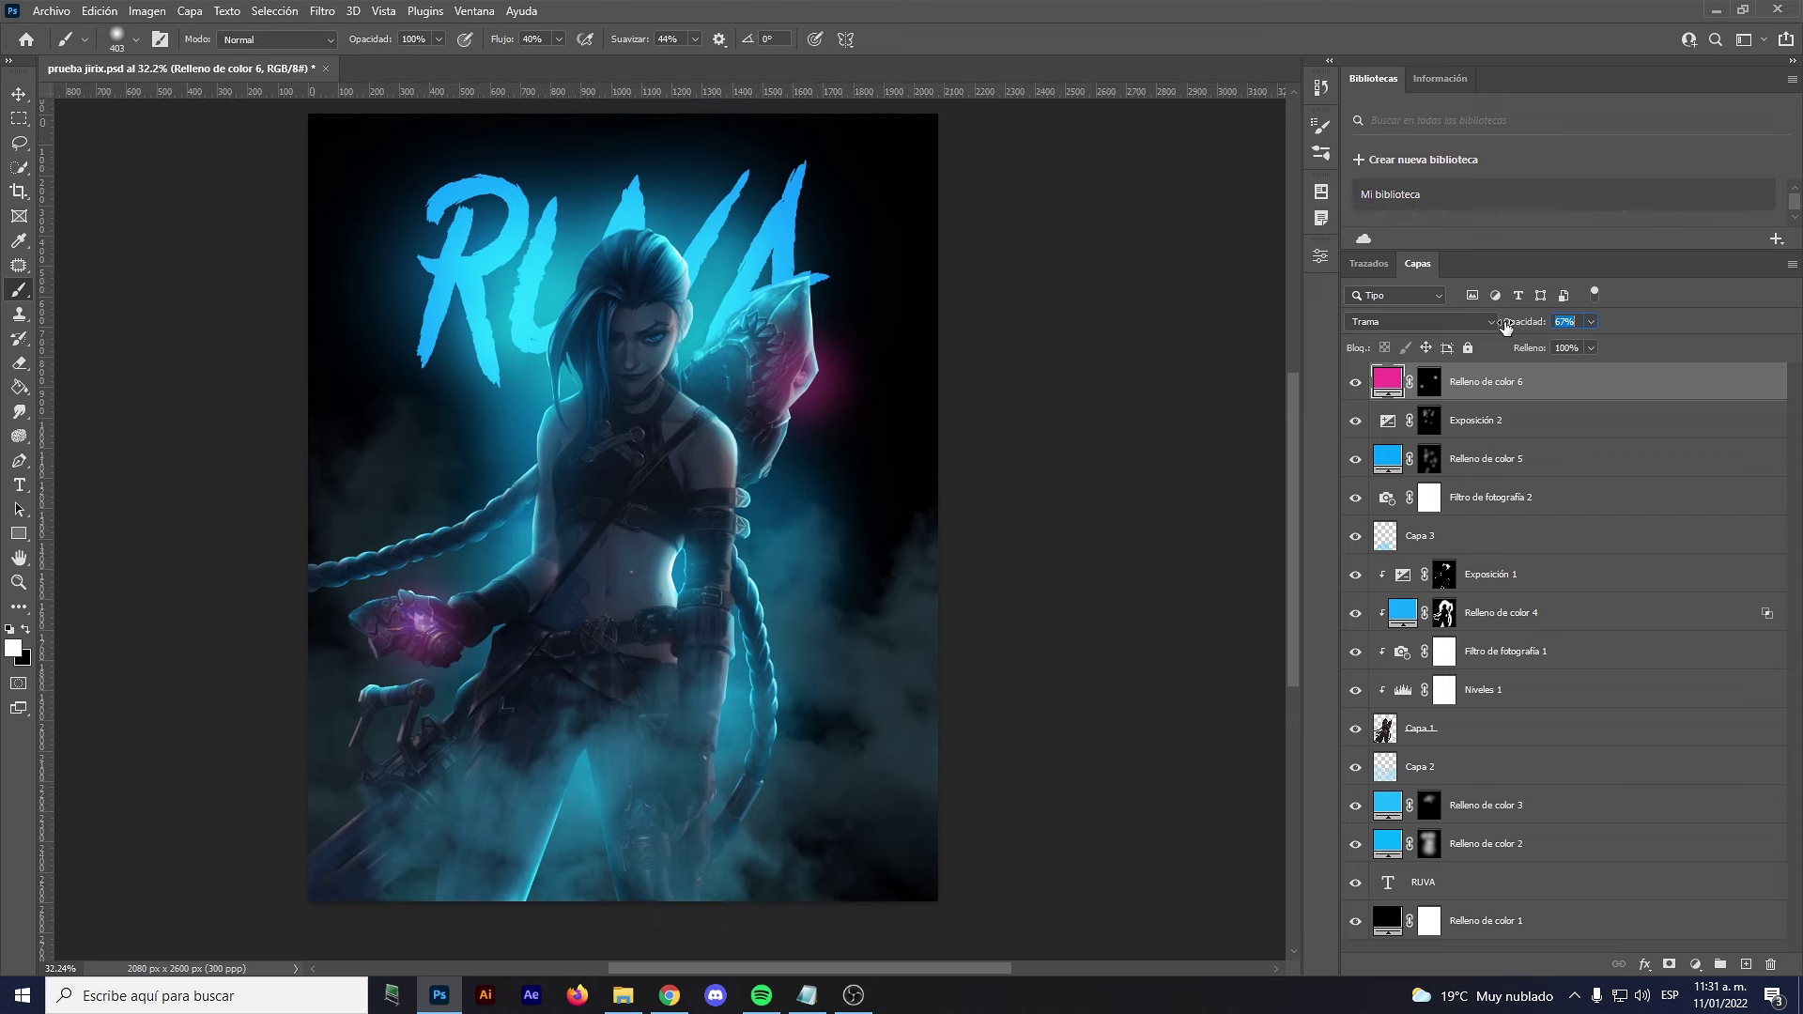
{"action": "left_click", "coordinate": [19, 95]}
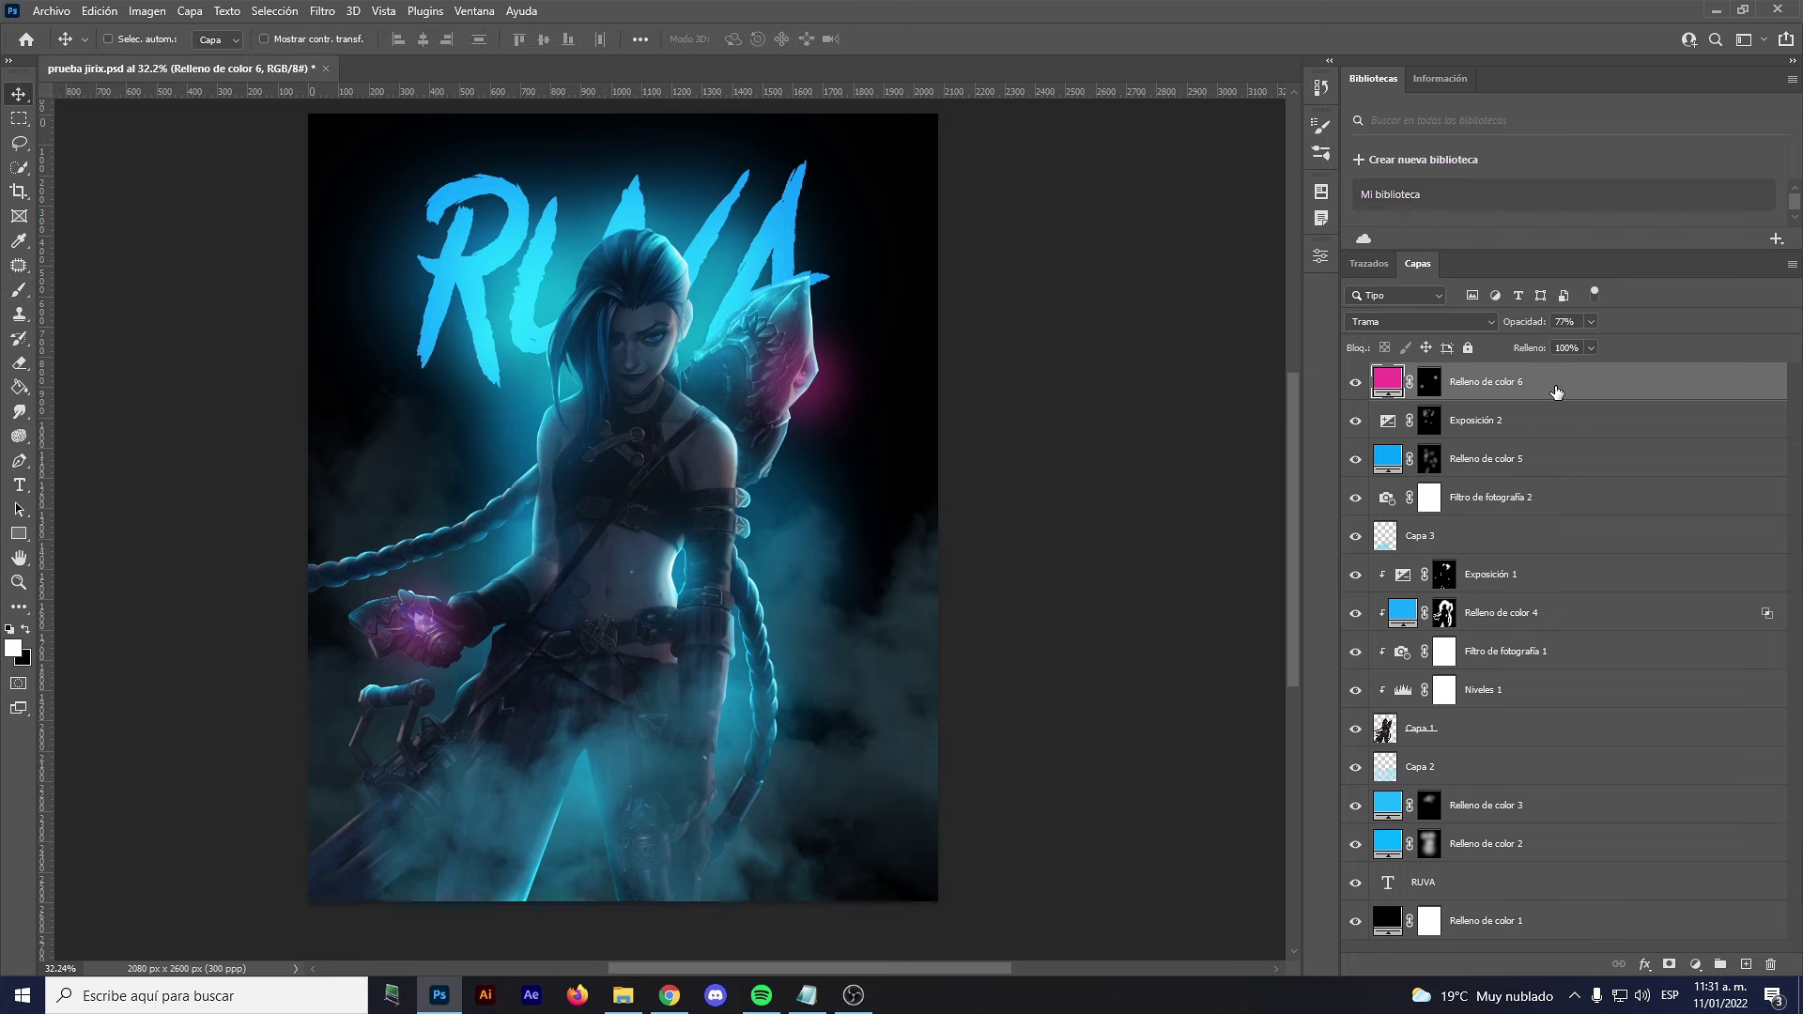
{"action": "left_click_drag", "start_coordinate": [629, 449], "coordinate": [629, 456]}
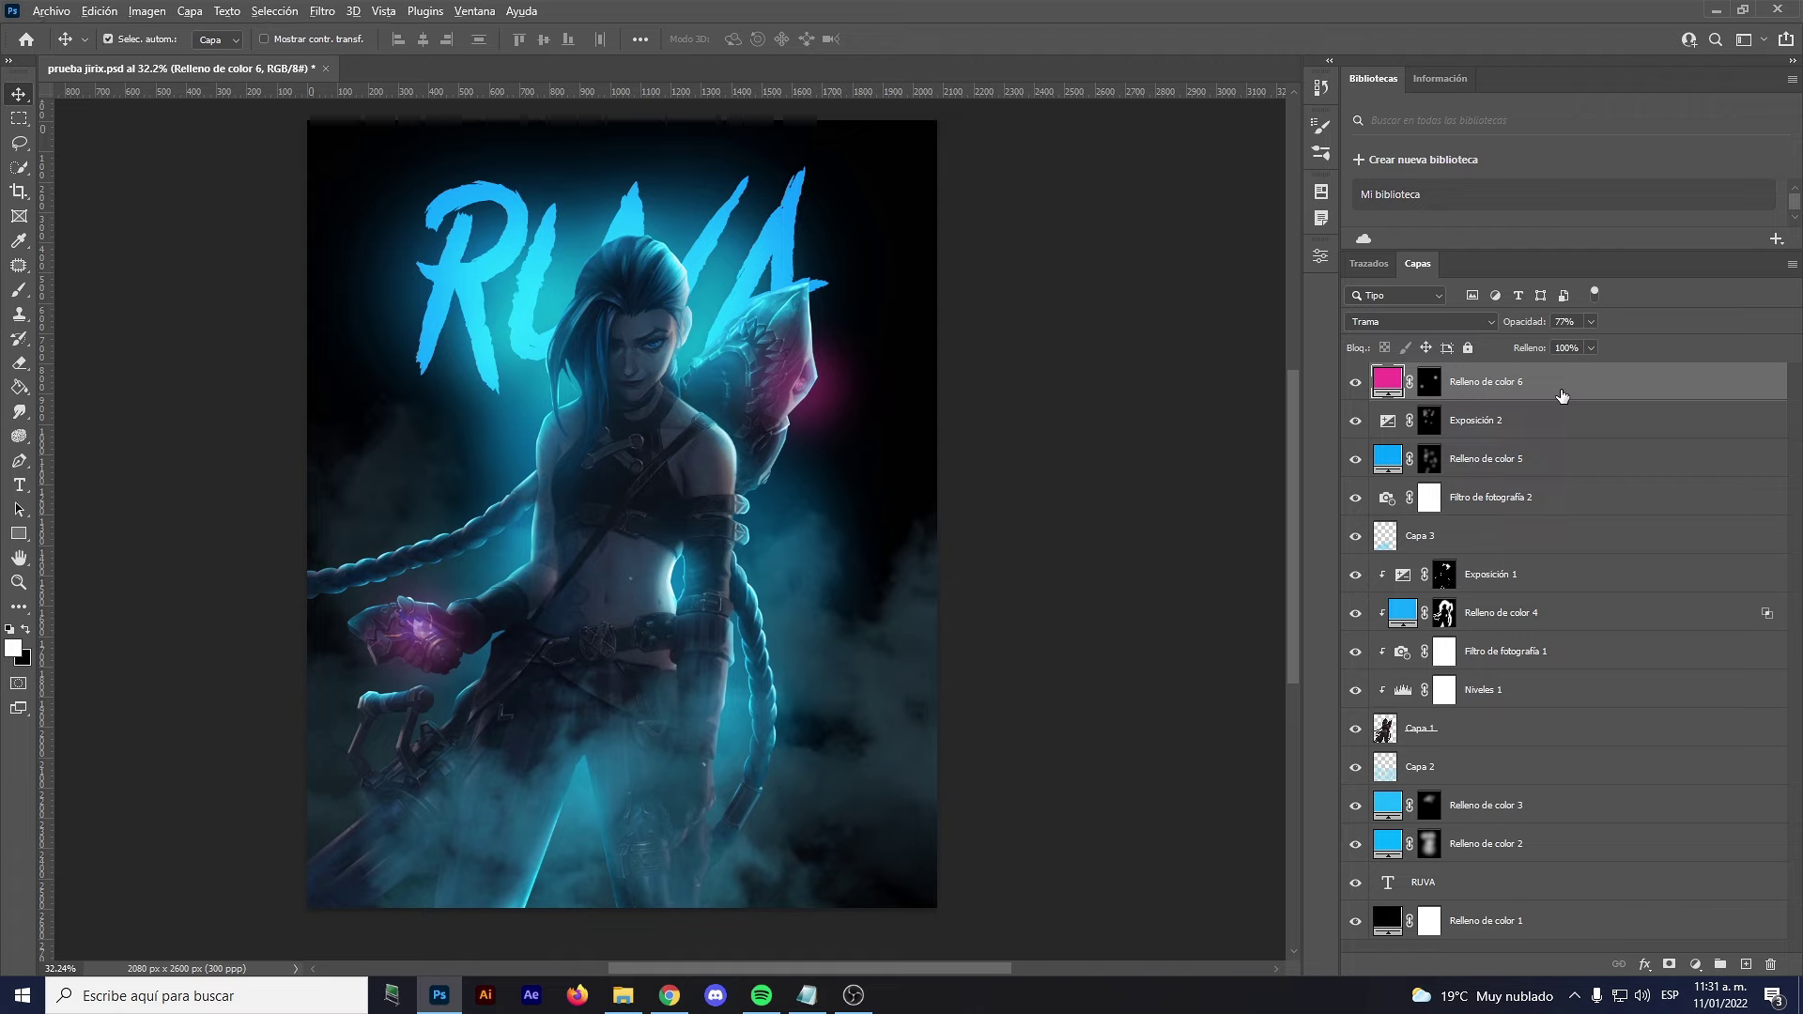
Stamp visible layers into Capa 4, make it a smart object, and open Camera Raw
{"action": "key", "text": "ctrl+shift+alt+e"}
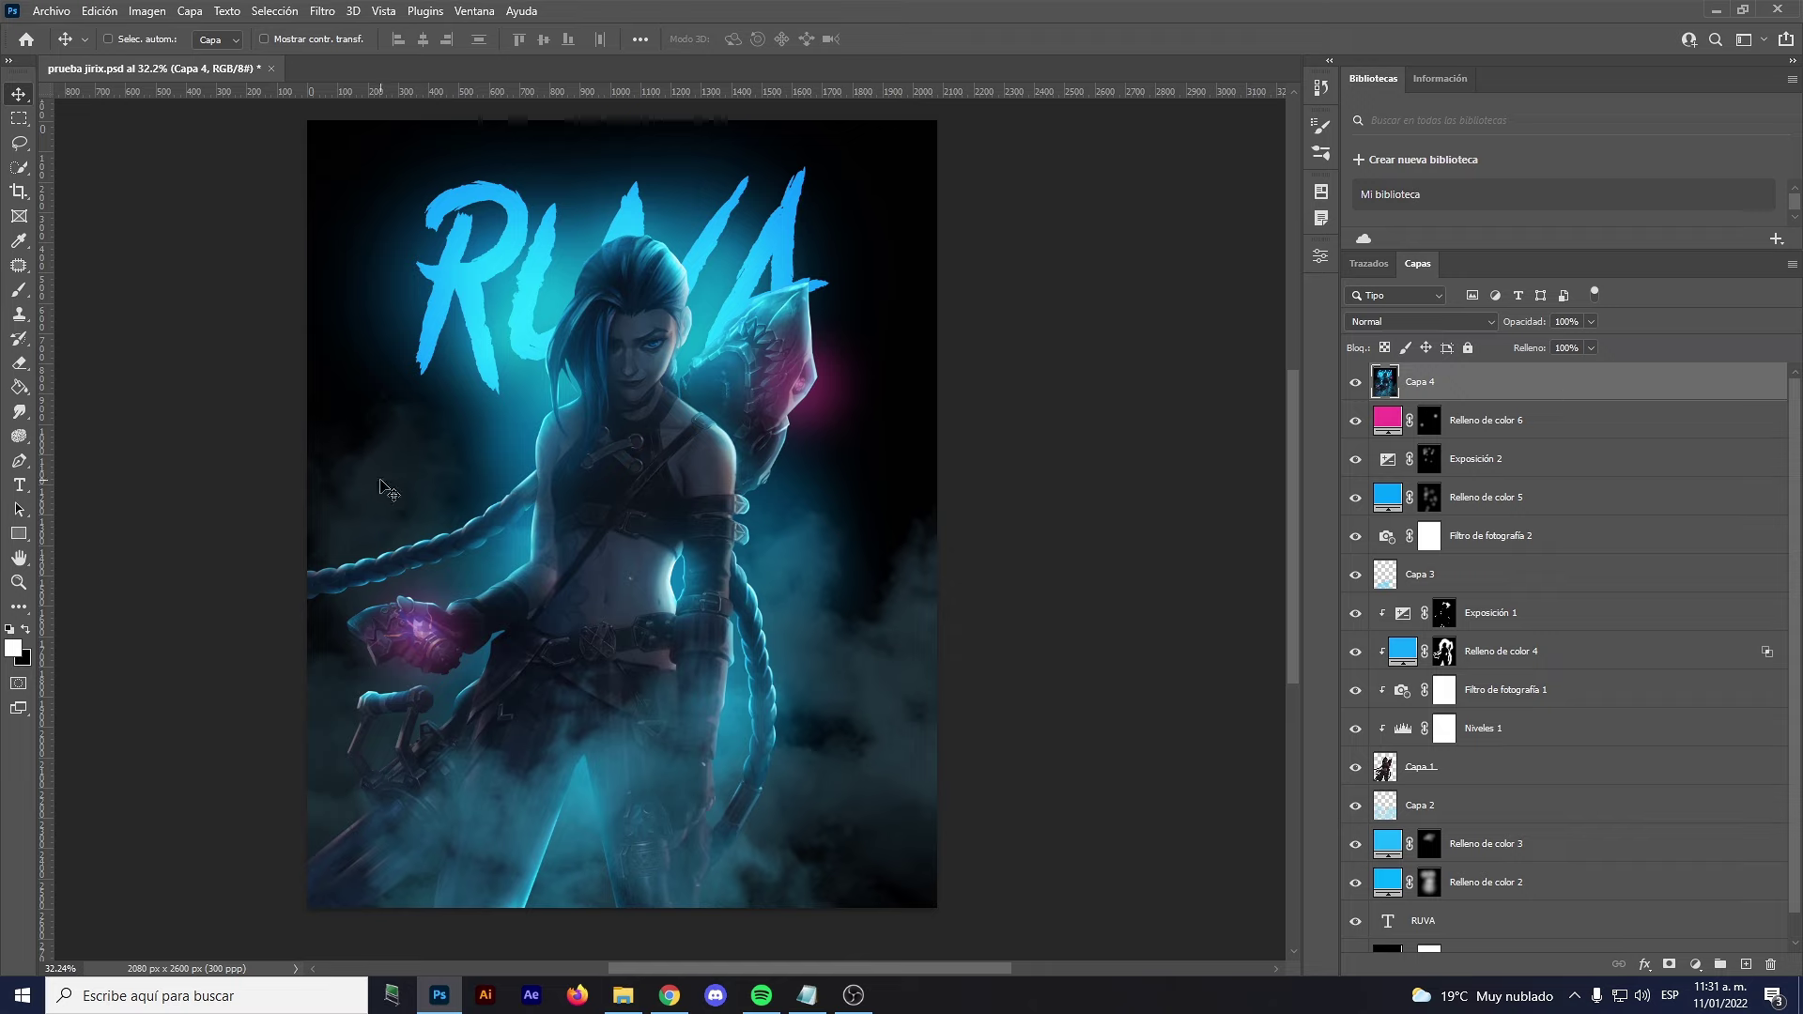
{"action": "left_click", "coordinate": [806, 995]}
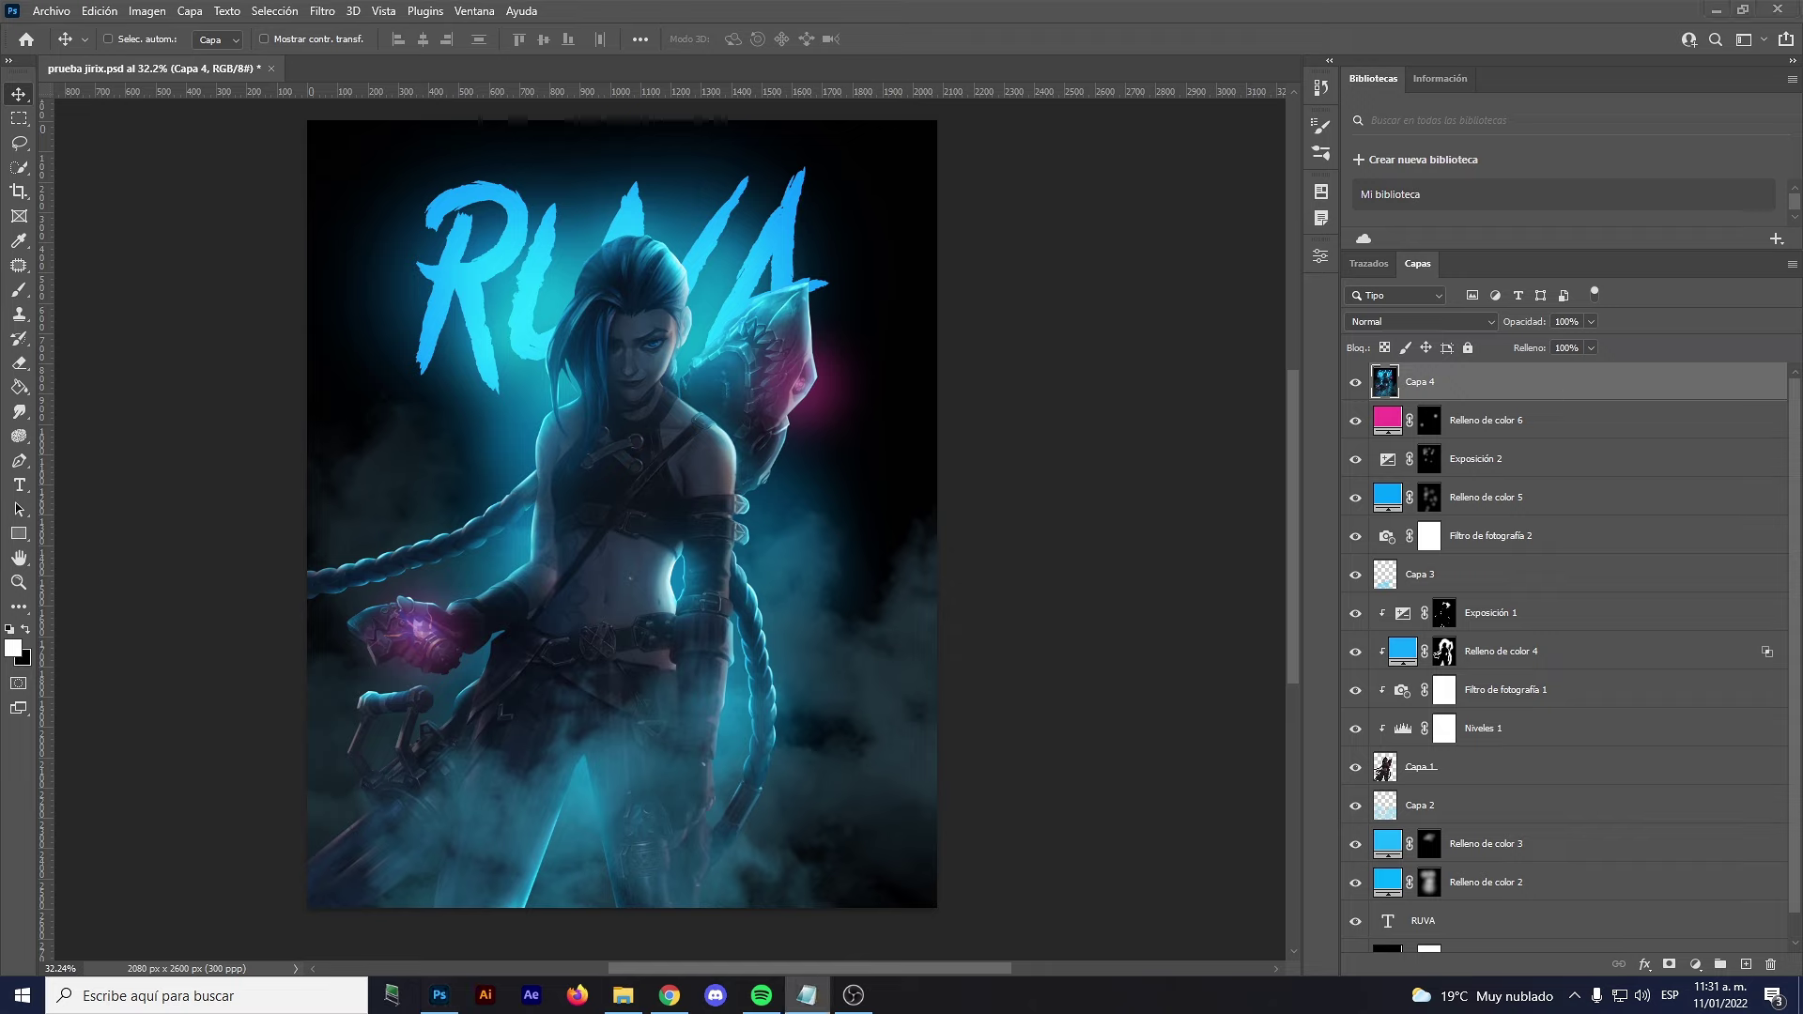
{"action": "left_click", "coordinate": [1371, 399]}
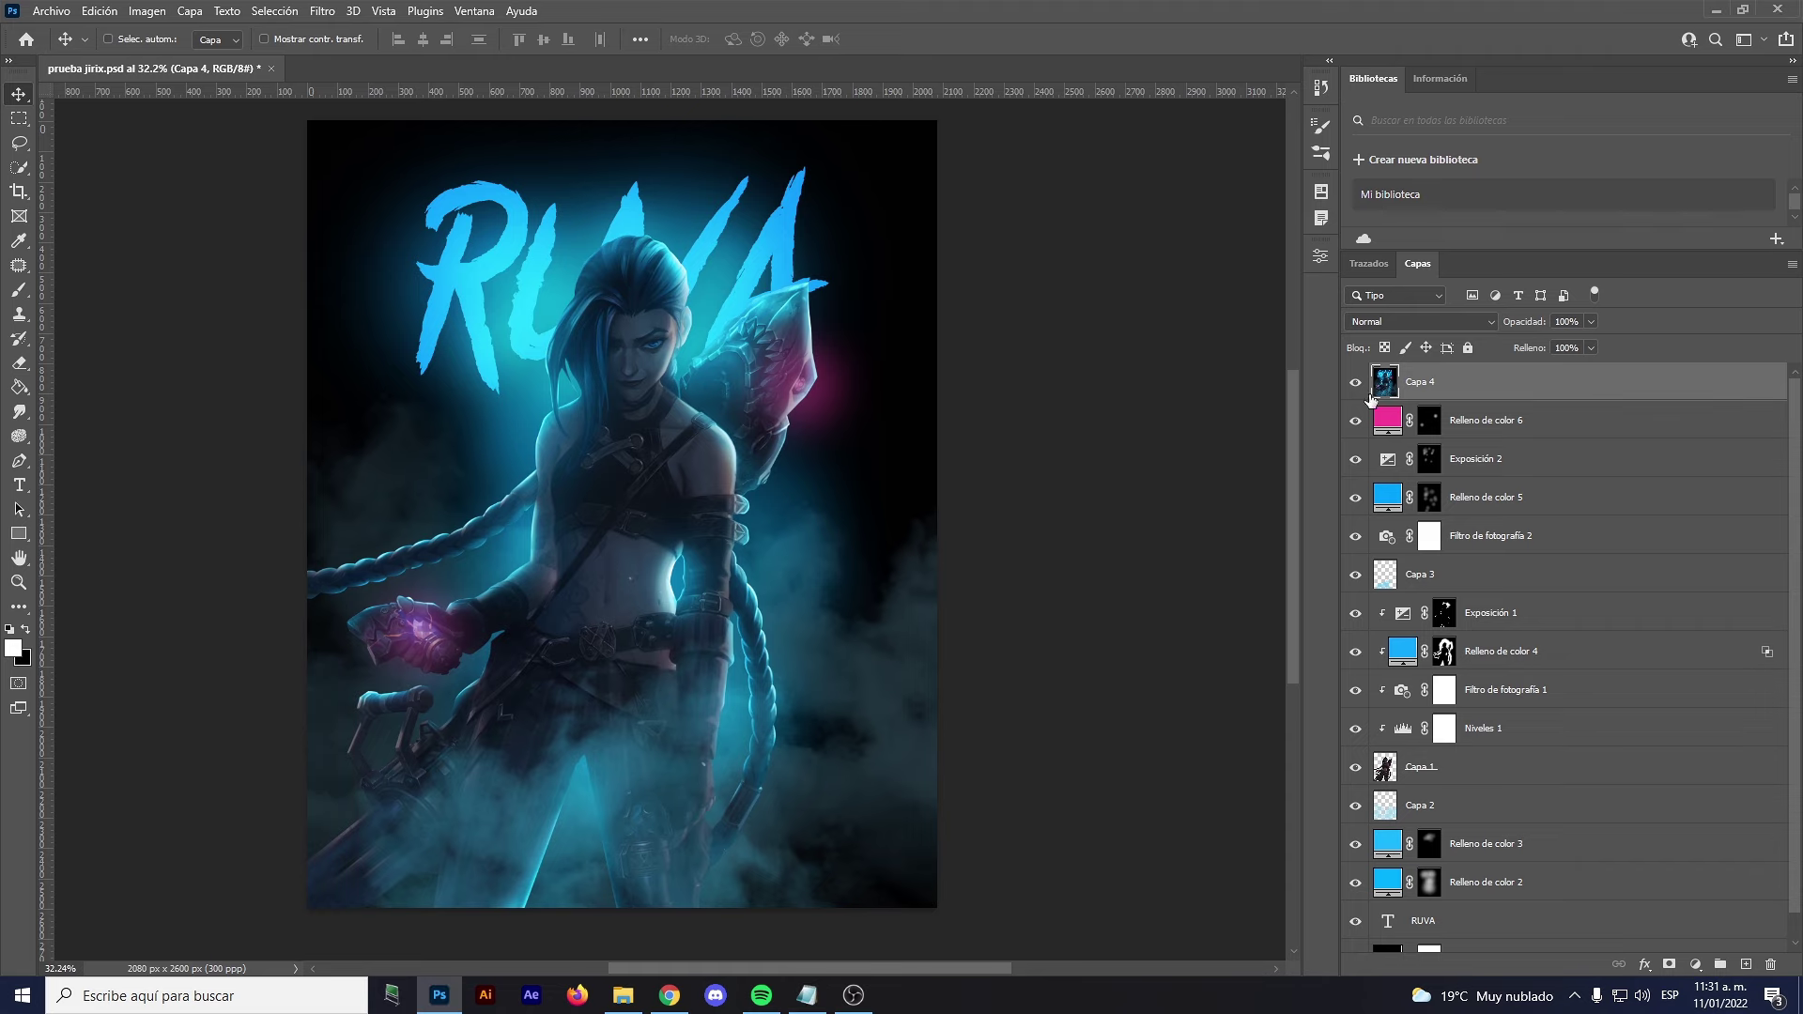
{"action": "right_click", "coordinate": [1456, 389]}
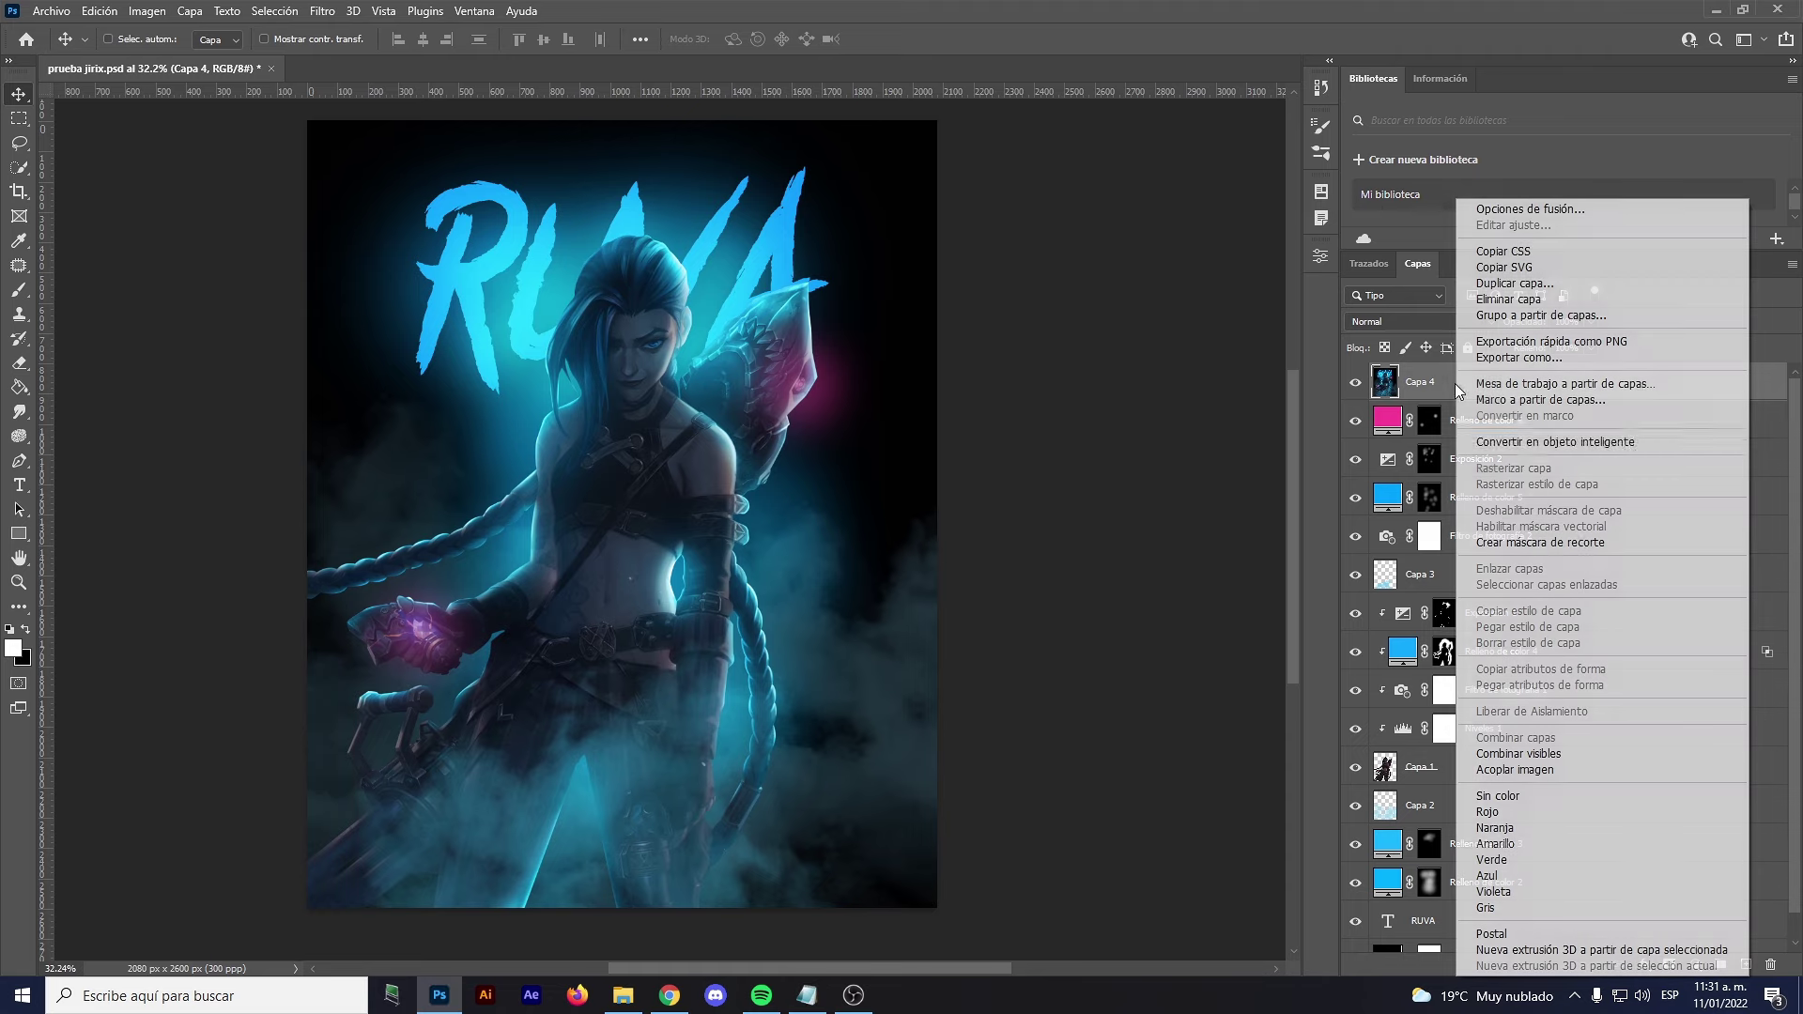
{"action": "left_click", "coordinate": [1523, 443]}
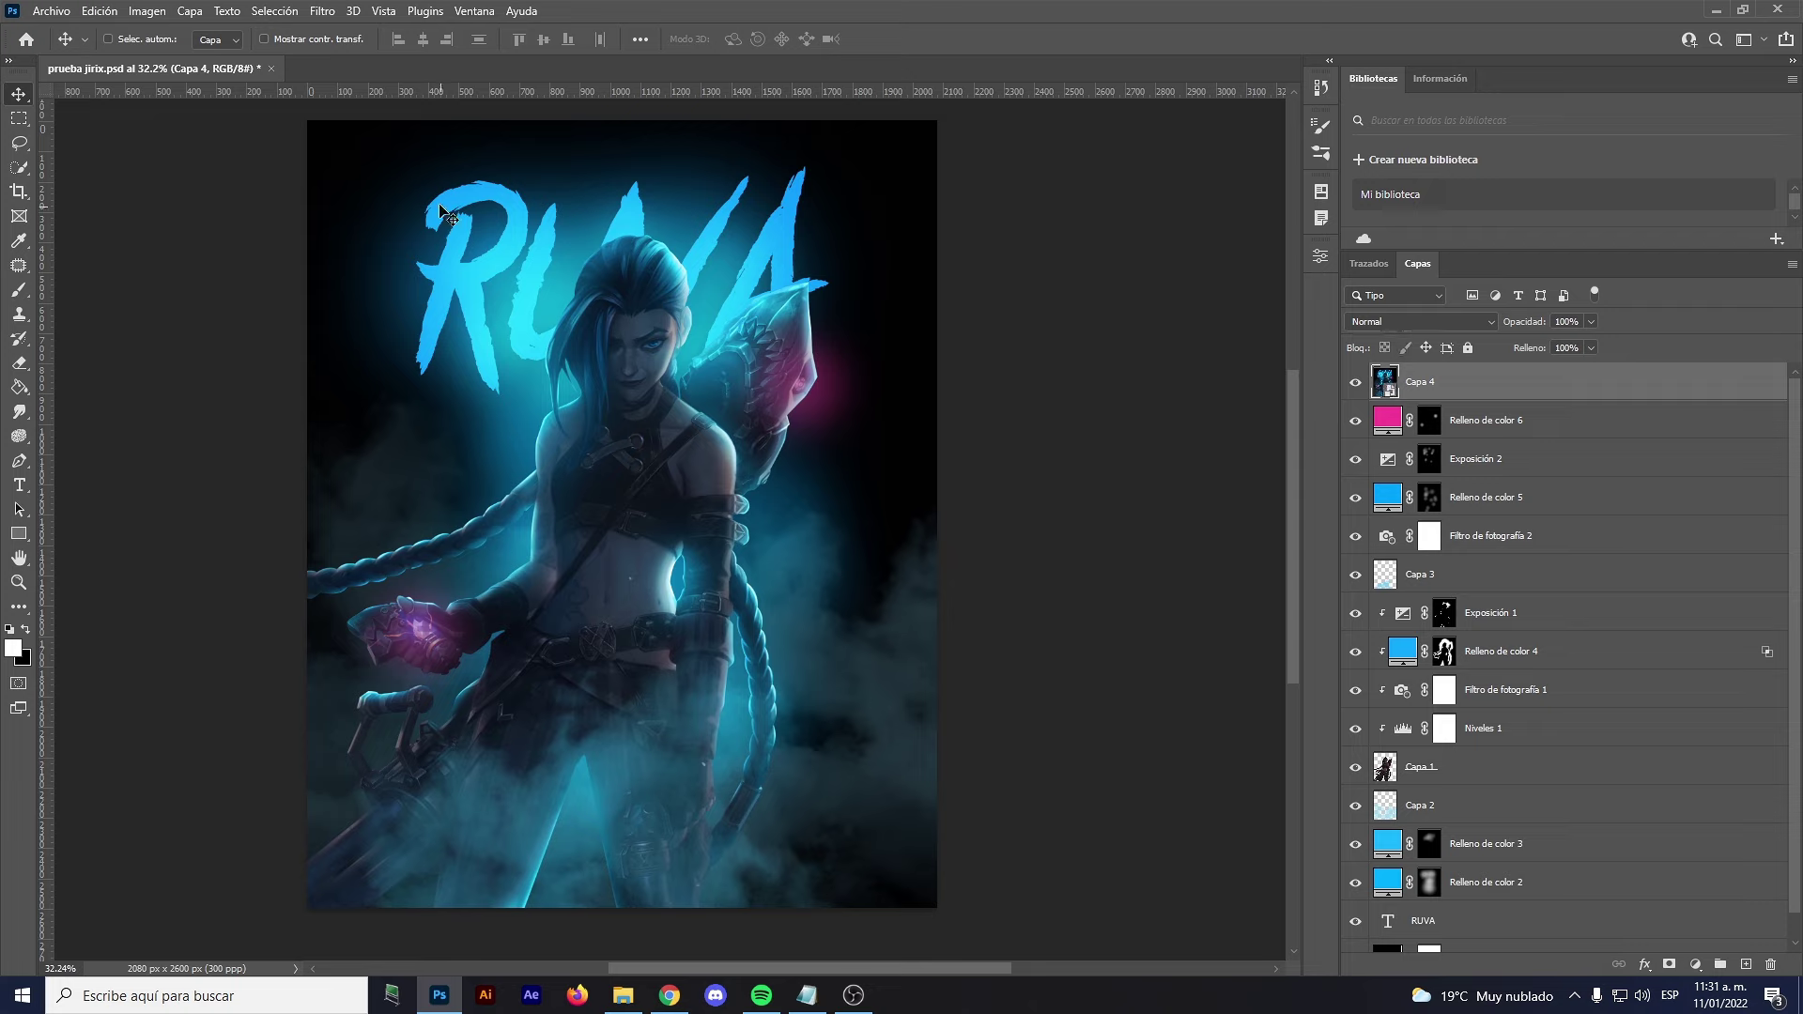
{"action": "left_click", "coordinate": [323, 17]}
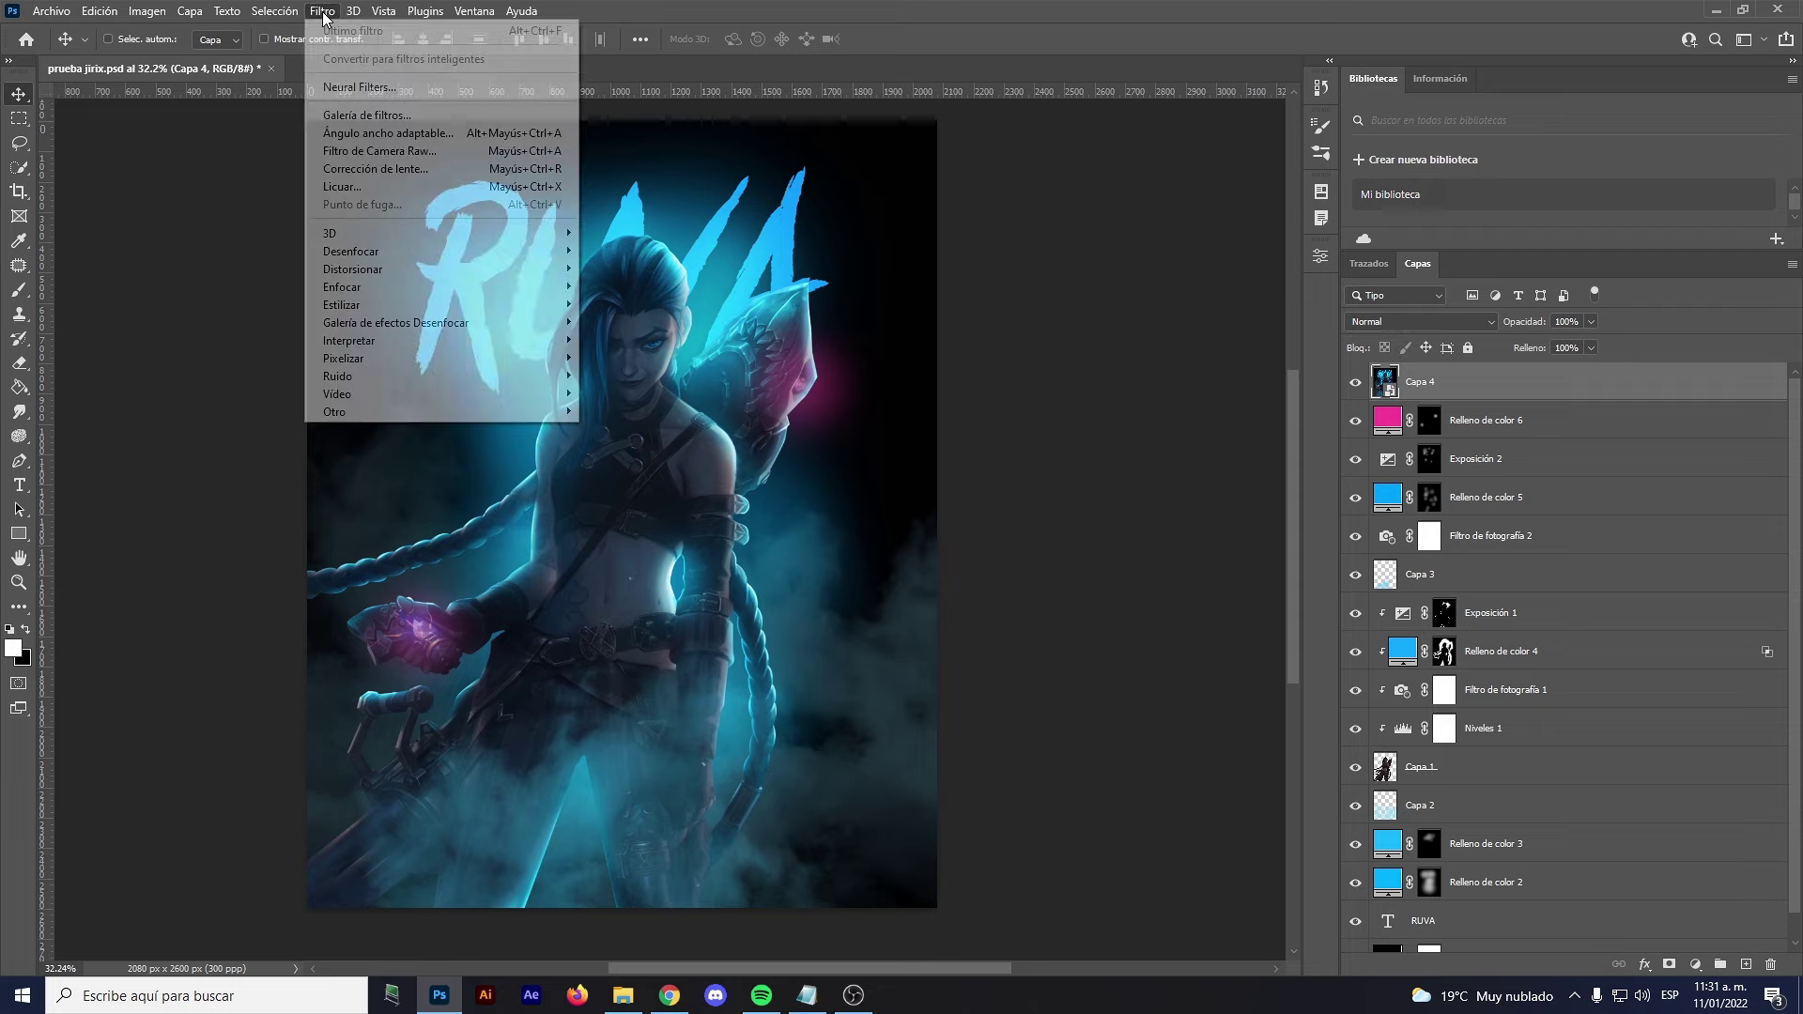
{"action": "left_click", "coordinate": [421, 161]}
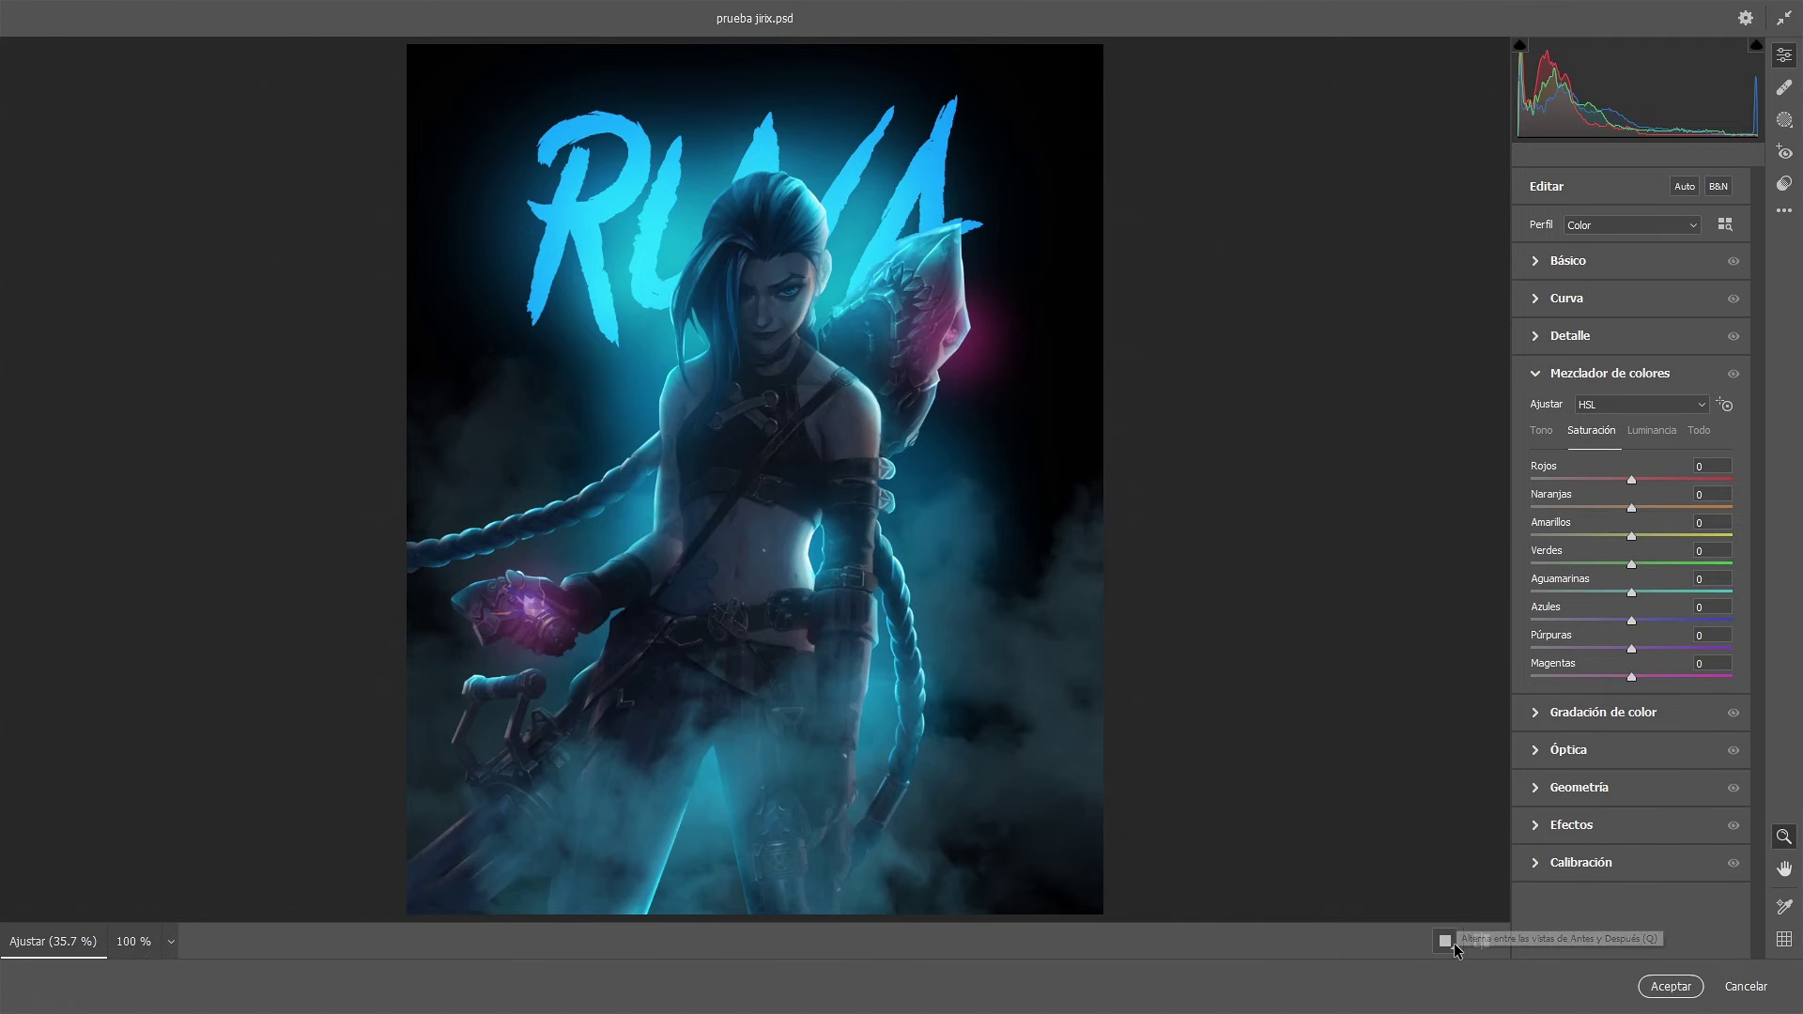
In Camera Raw Básico, set Textura to +64 and Claridad to +23
{"action": "left_click", "coordinate": [1445, 947]}
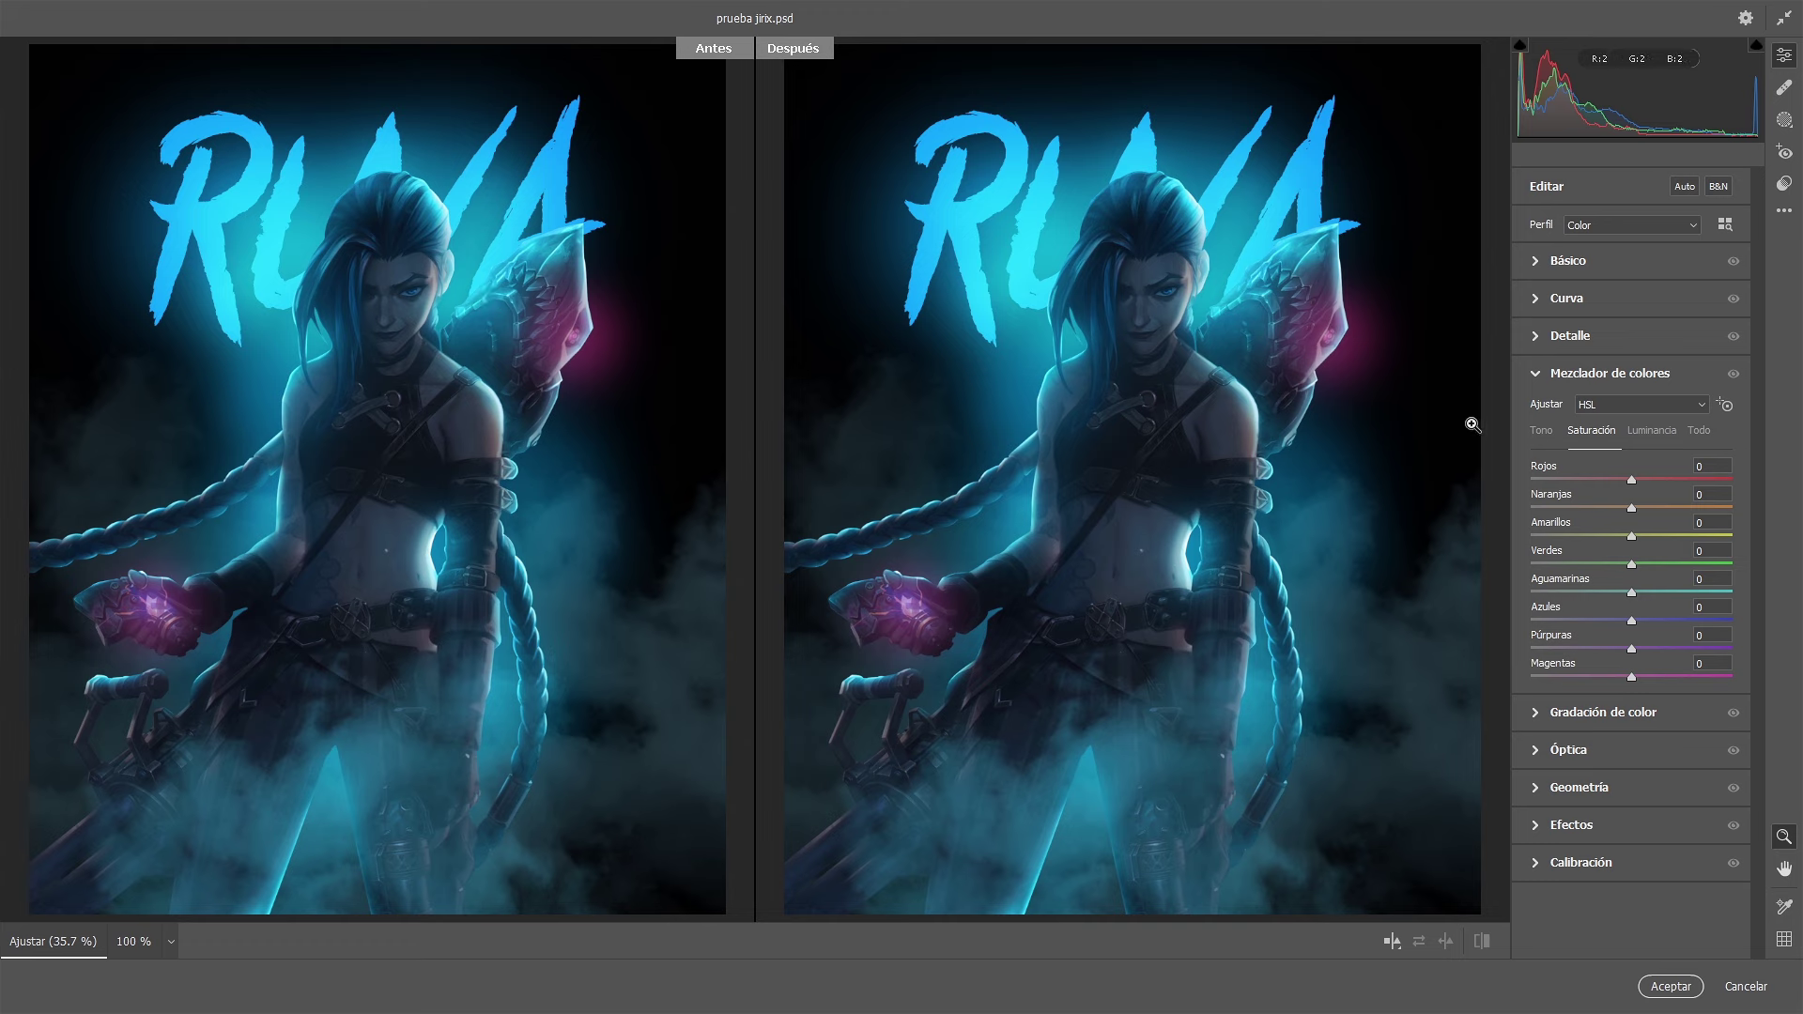
{"action": "left_click", "coordinate": [1537, 263]}
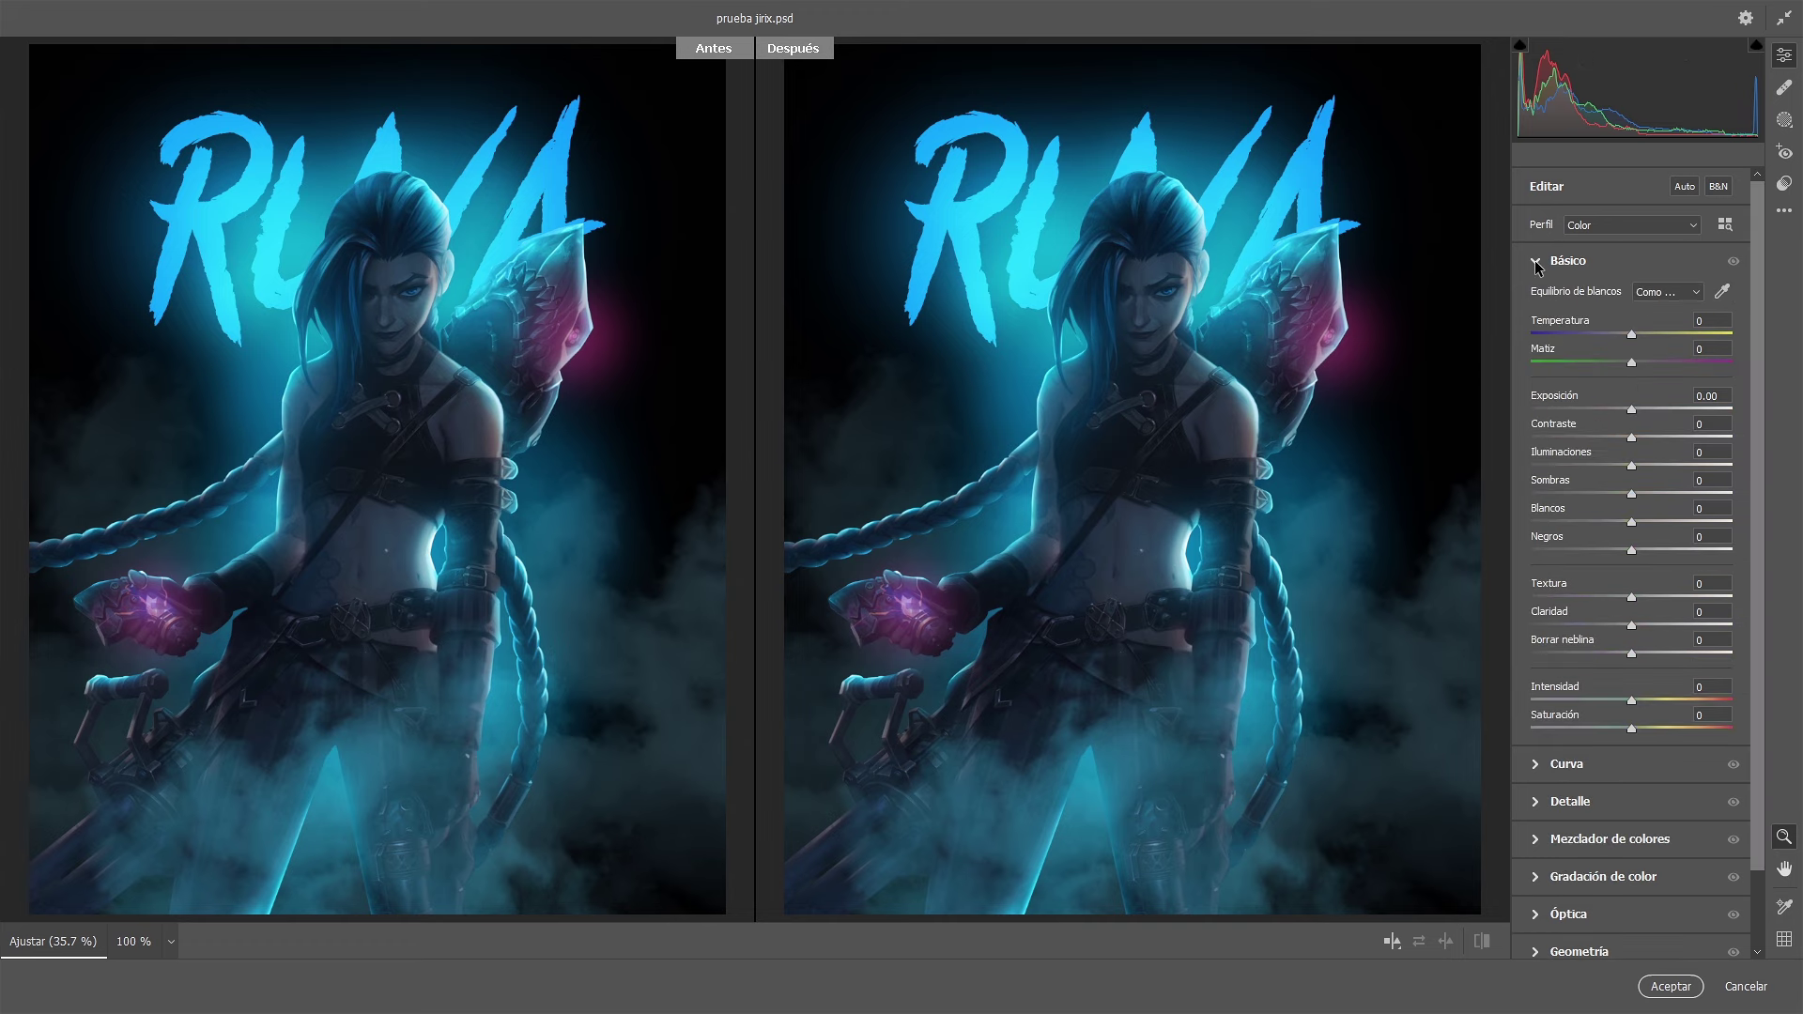
{"action": "left_click_drag", "start_coordinate": [1632, 598], "coordinate": [1660, 606]}
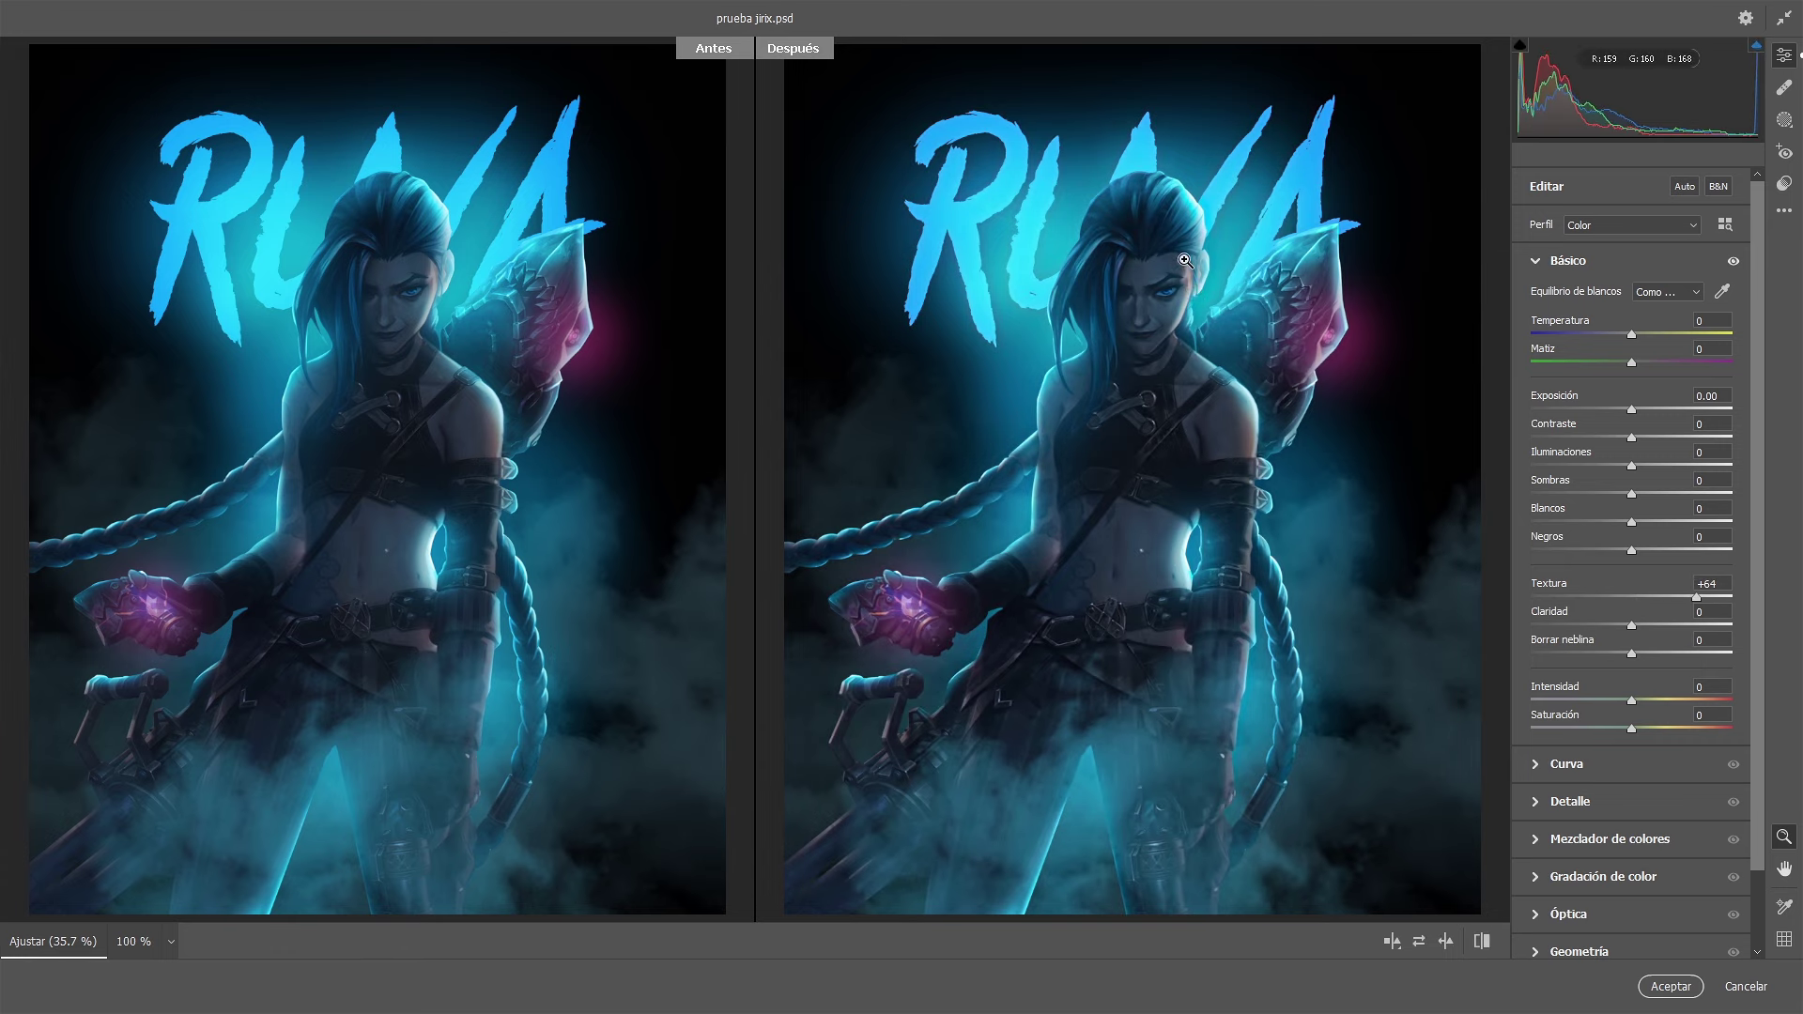
{"action": "scroll", "coordinate": [1242, 232], "scroll_direction": "up", "scroll_amount": 3}
{"action": "scroll", "coordinate": [1241, 232], "scroll_direction": "up", "scroll_amount": 2}
{"action": "scroll", "coordinate": [1241, 232], "scroll_direction": "down", "scroll_amount": 1}
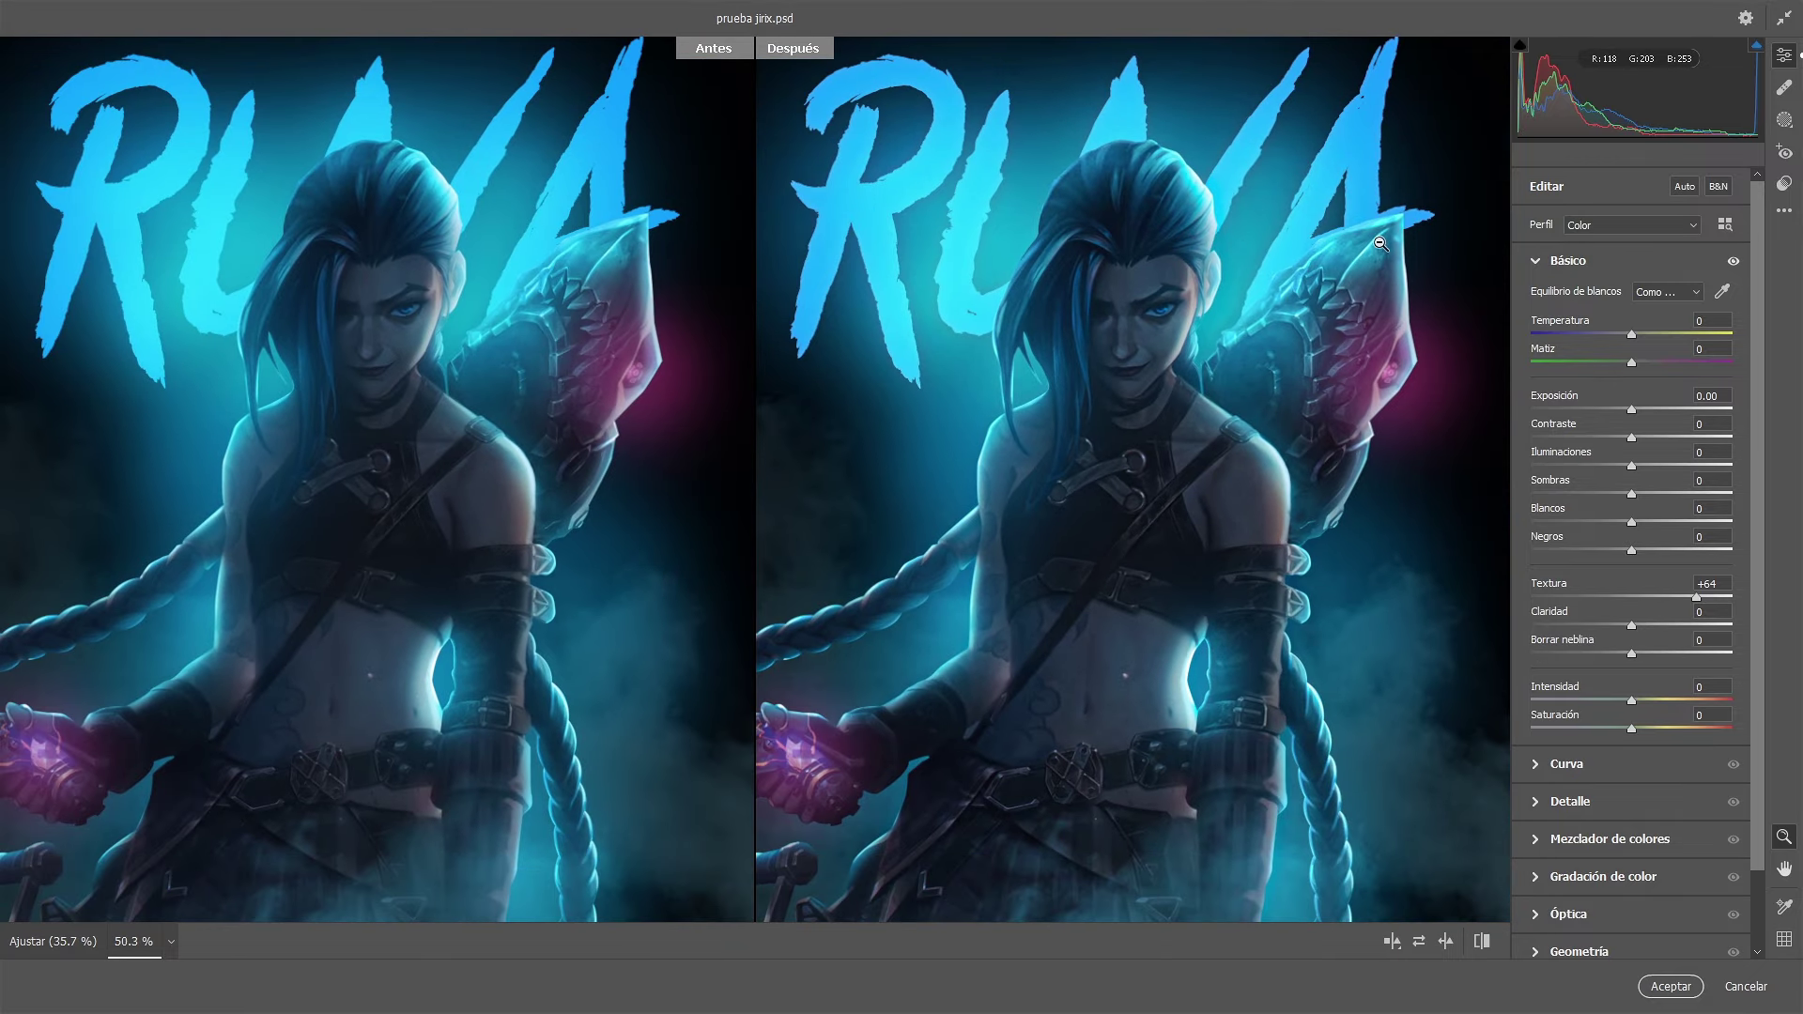
{"action": "left_click_drag", "start_coordinate": [1631, 624], "coordinate": [1670, 625]}
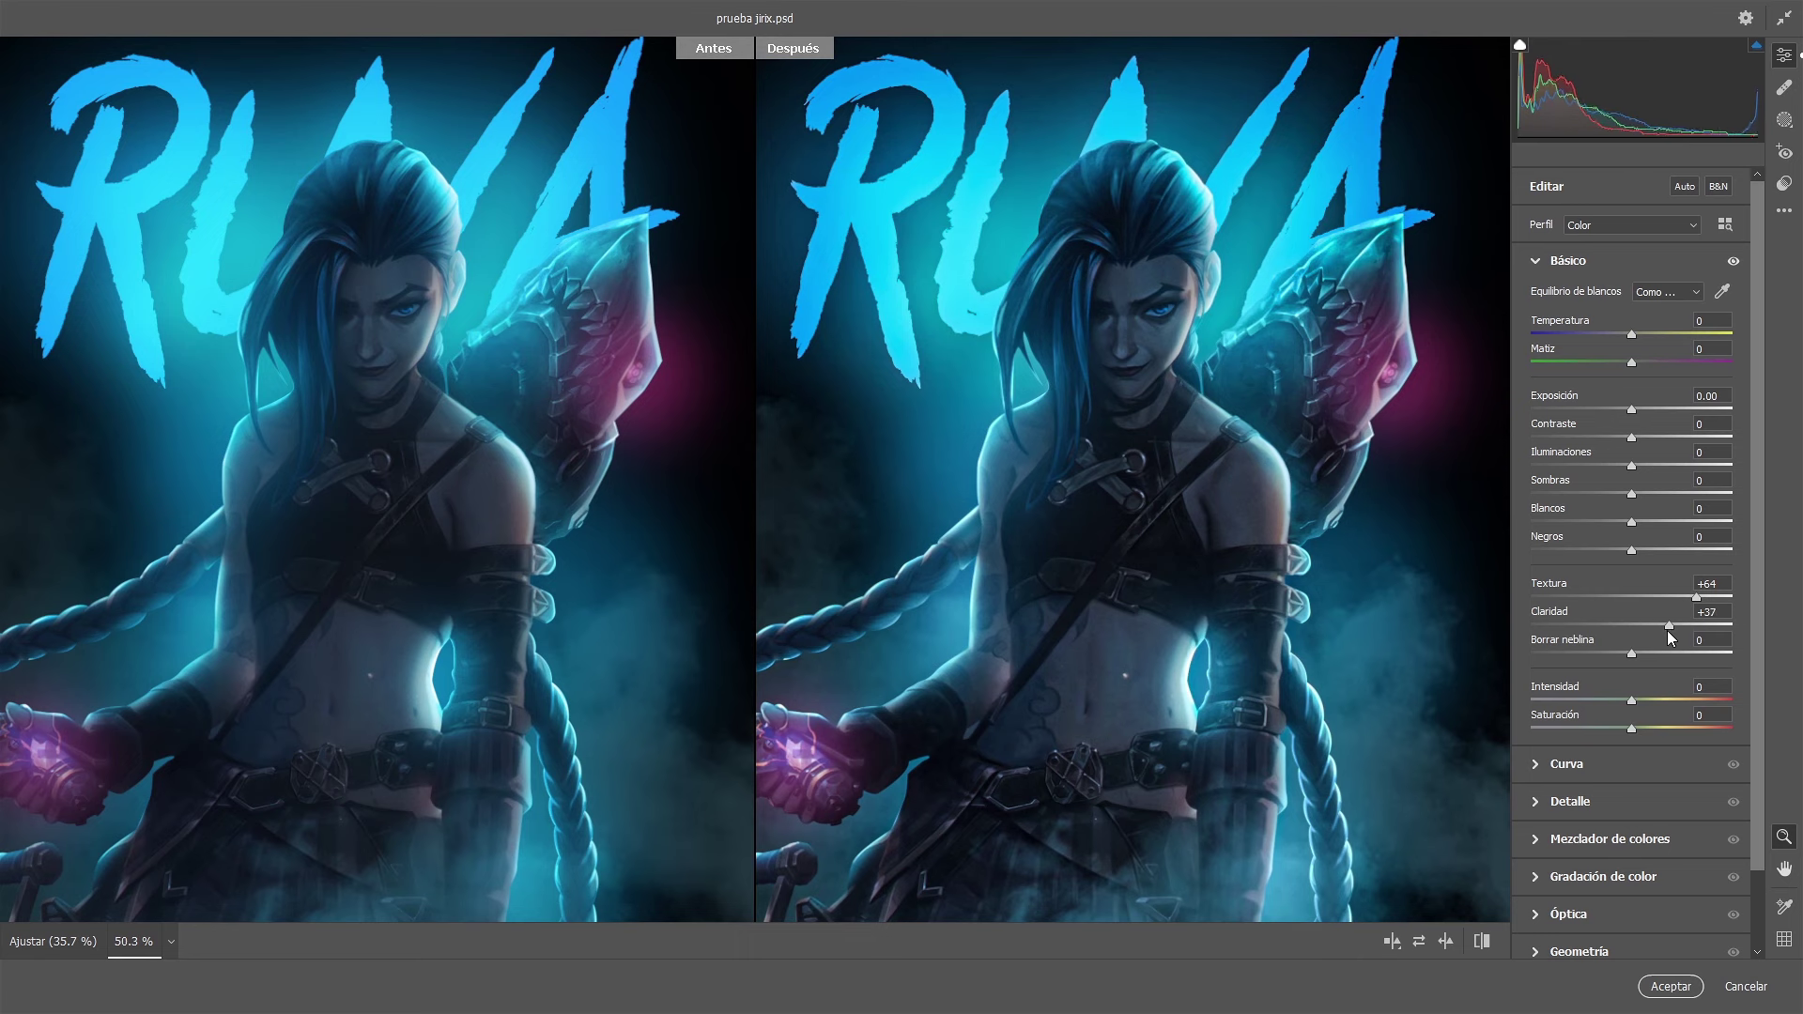
{"action": "left_click_drag", "start_coordinate": [1668, 629], "coordinate": [1645, 630]}
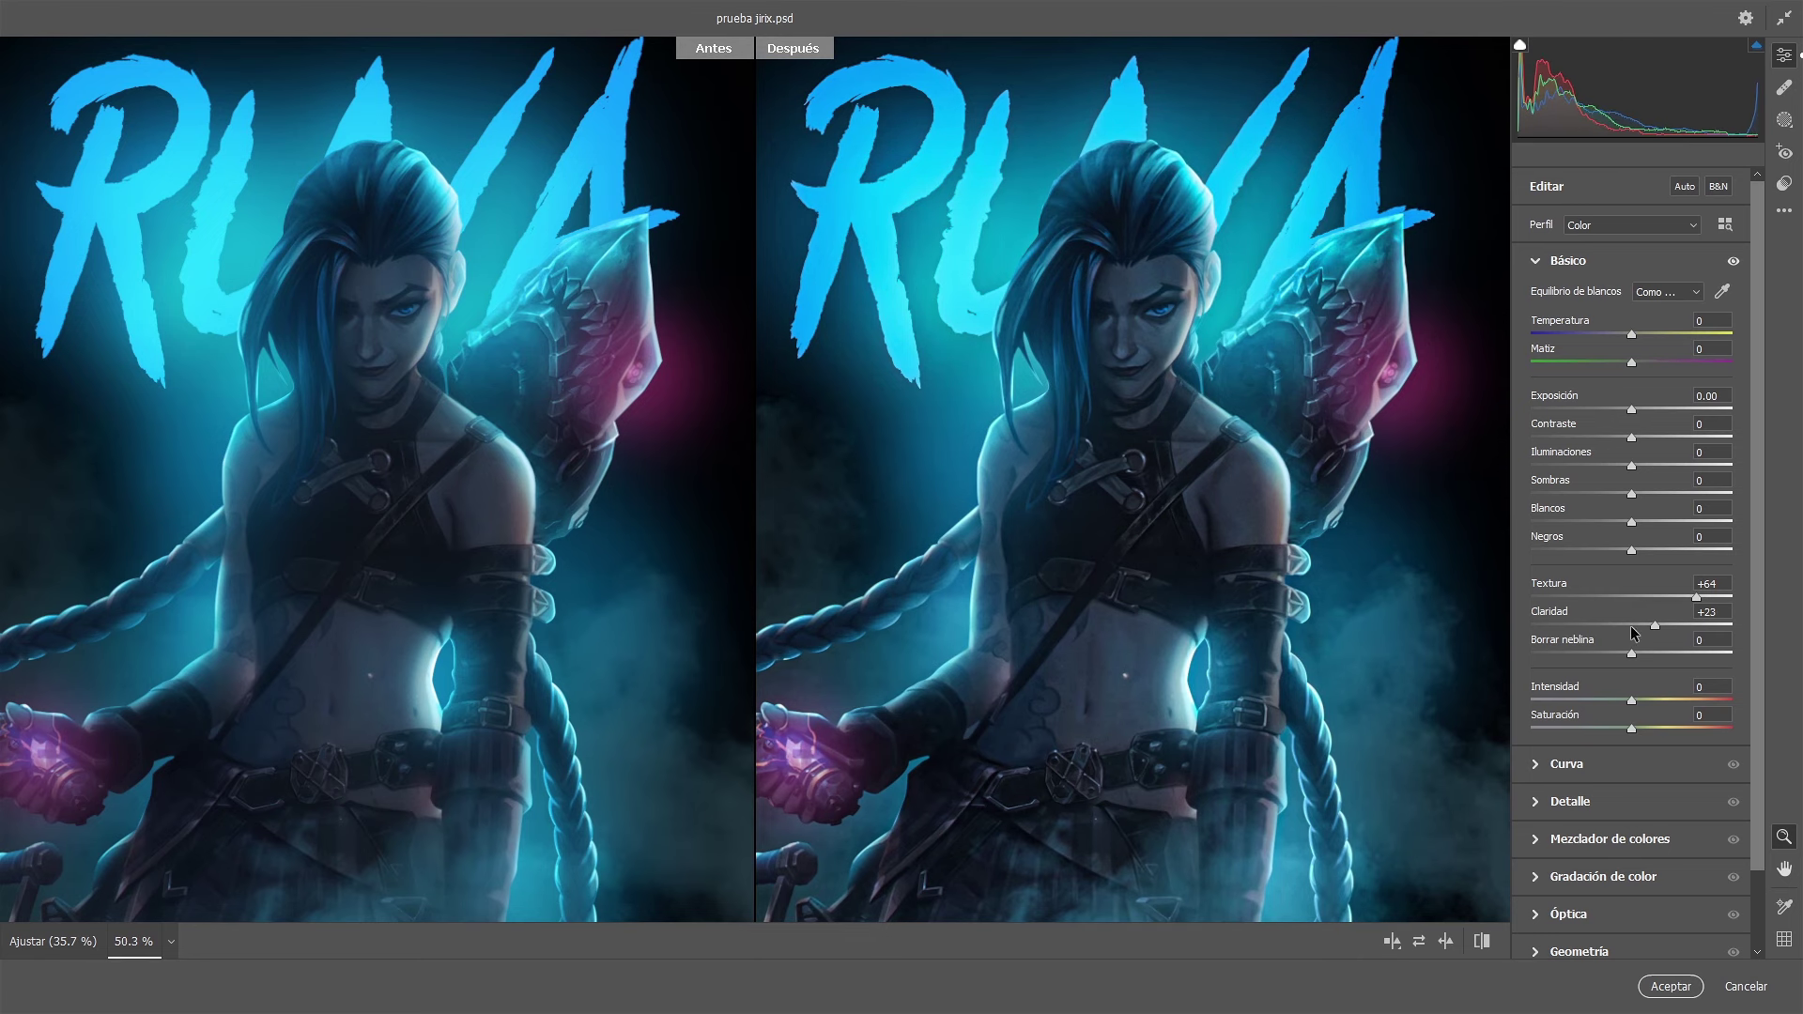
Nudge Contraste to +4 and add a -16 vignette to darken the edges
{"action": "left_click", "coordinate": [1285, 406], "text": "alt"}
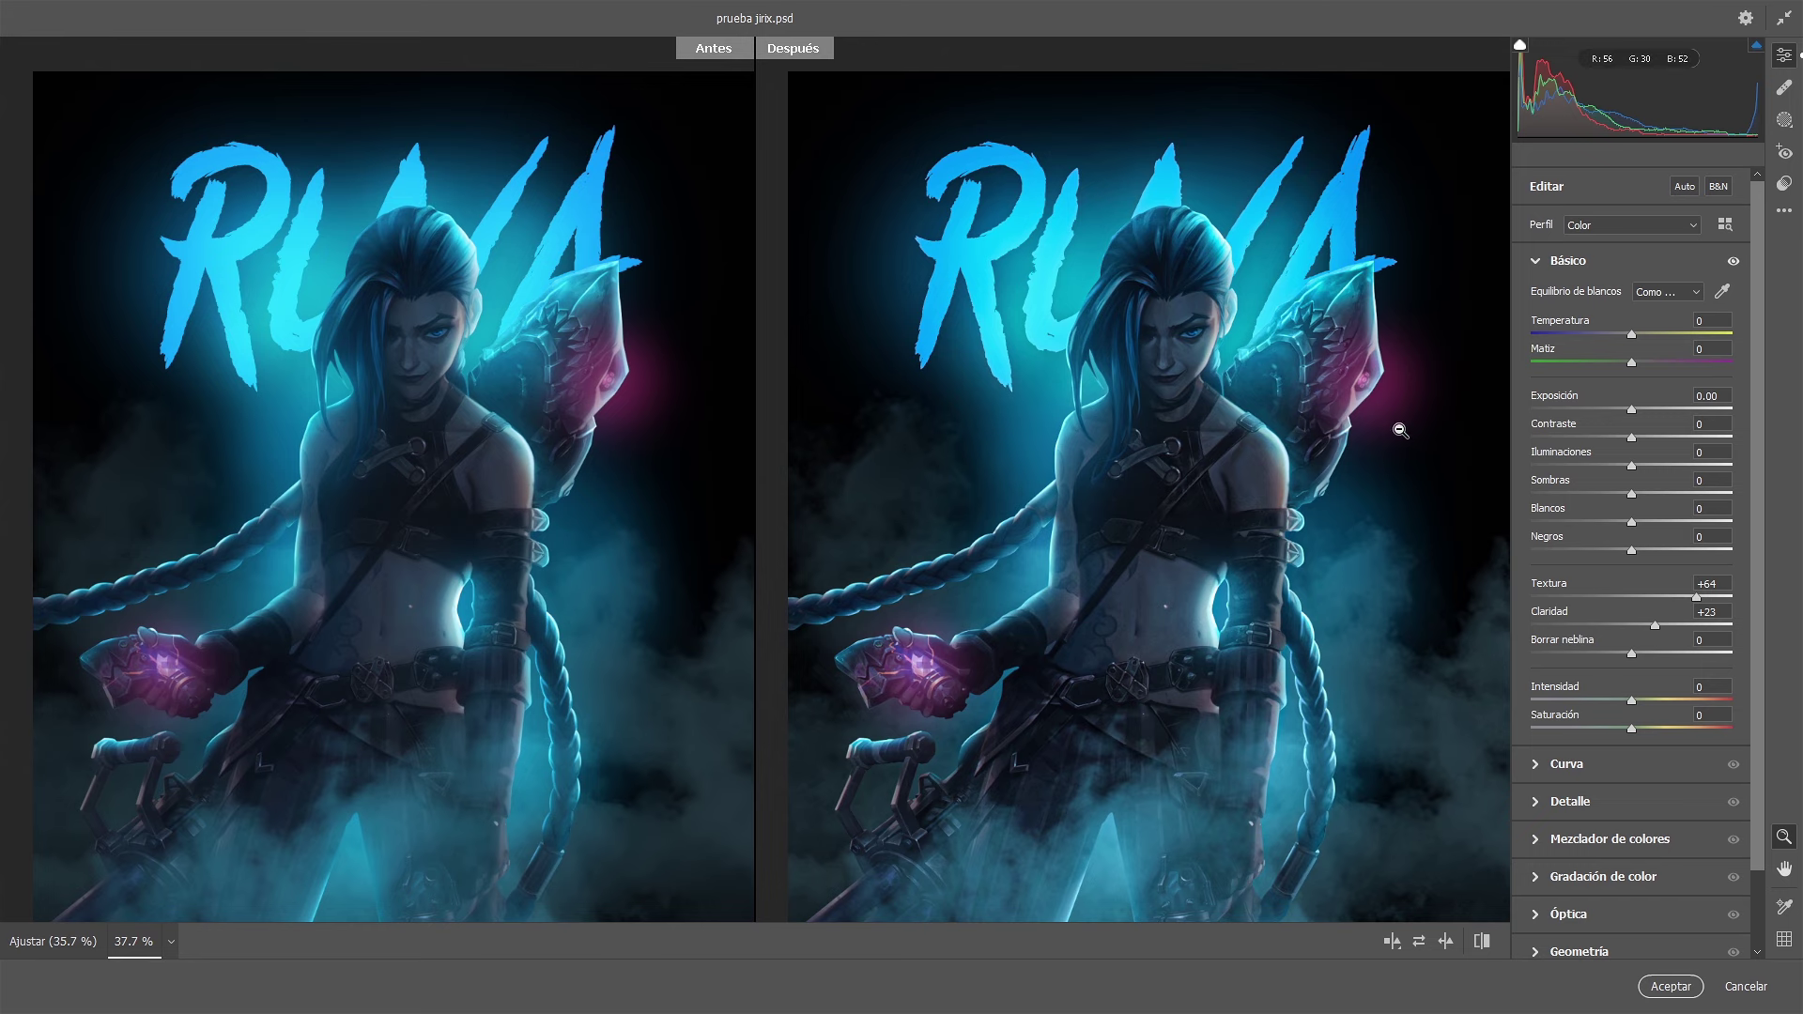
{"action": "left_click", "coordinate": [1261, 511], "text": "alt"}
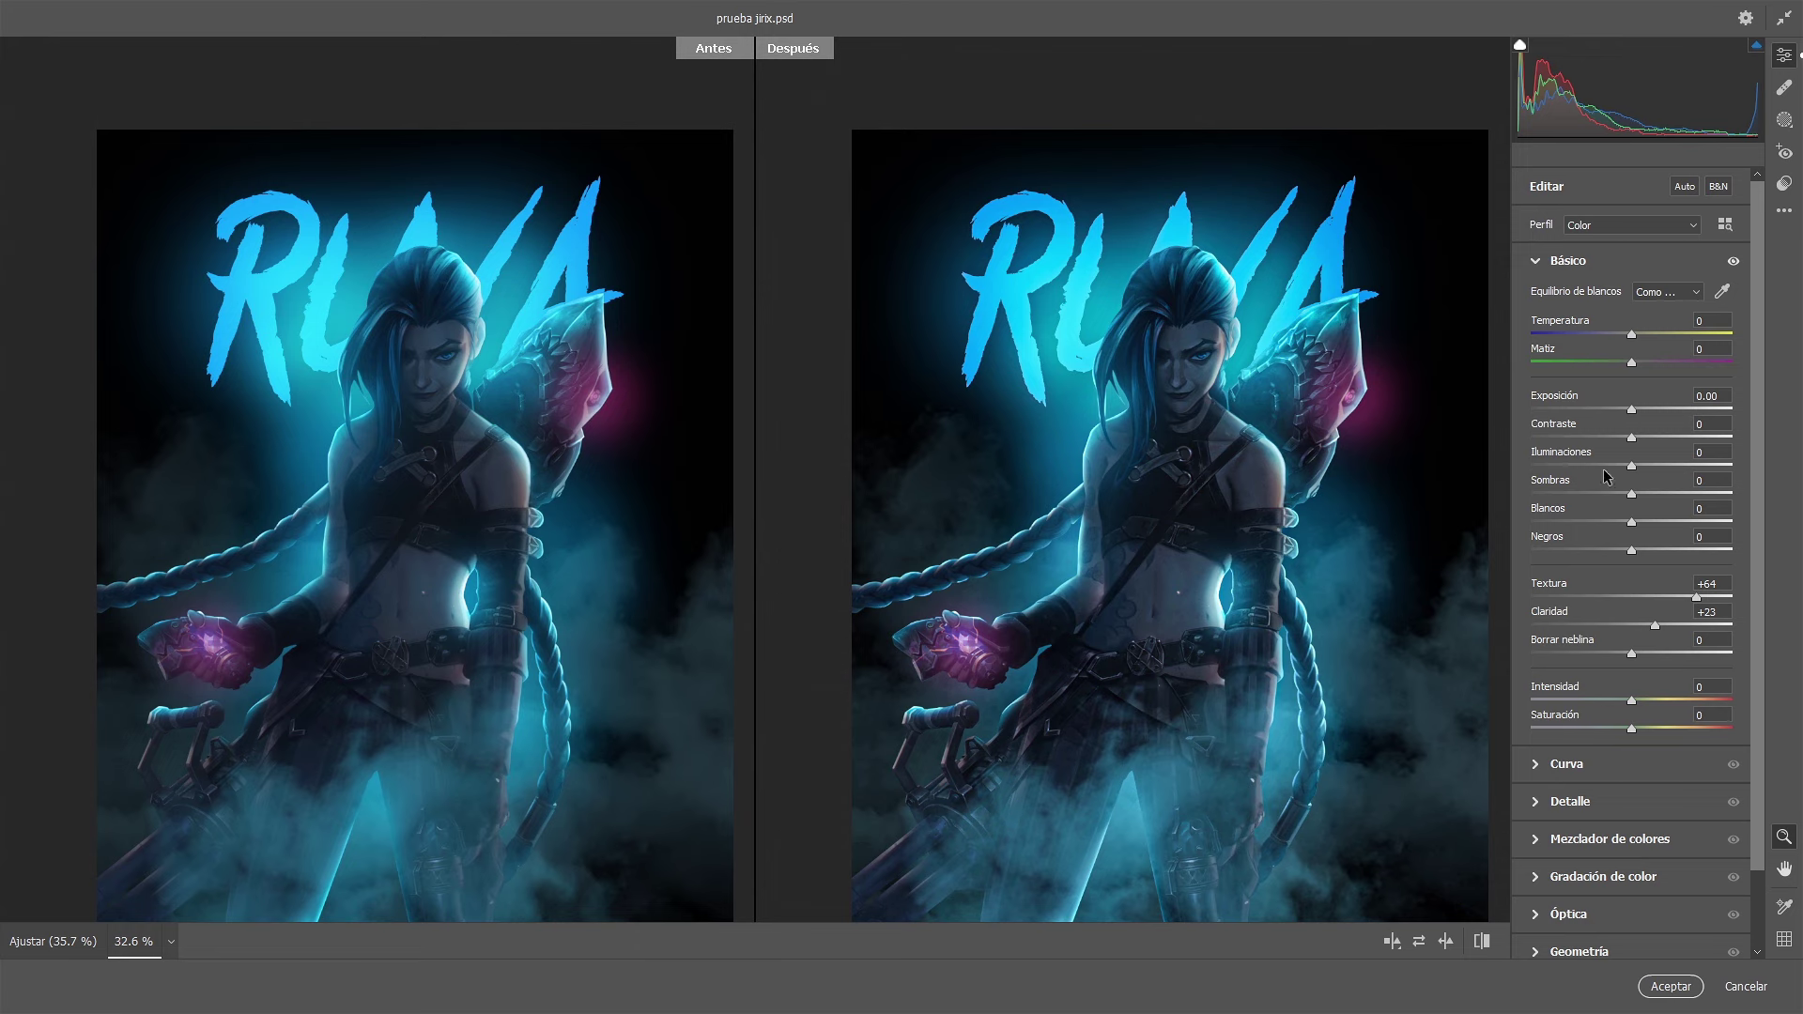
{"action": "left_click", "coordinate": [1634, 414]}
{"action": "mouse_move", "coordinate": [1631, 438]}
{"action": "left_mouse_down"}
{"action": "mouse_move", "coordinate": [1618, 449]}
{"action": "mouse_move", "coordinate": [1634, 443]}
{"action": "left_mouse_up"}
{"action": "scroll", "coordinate": [1641, 611], "scroll_direction": "down", "scroll_amount": 2}
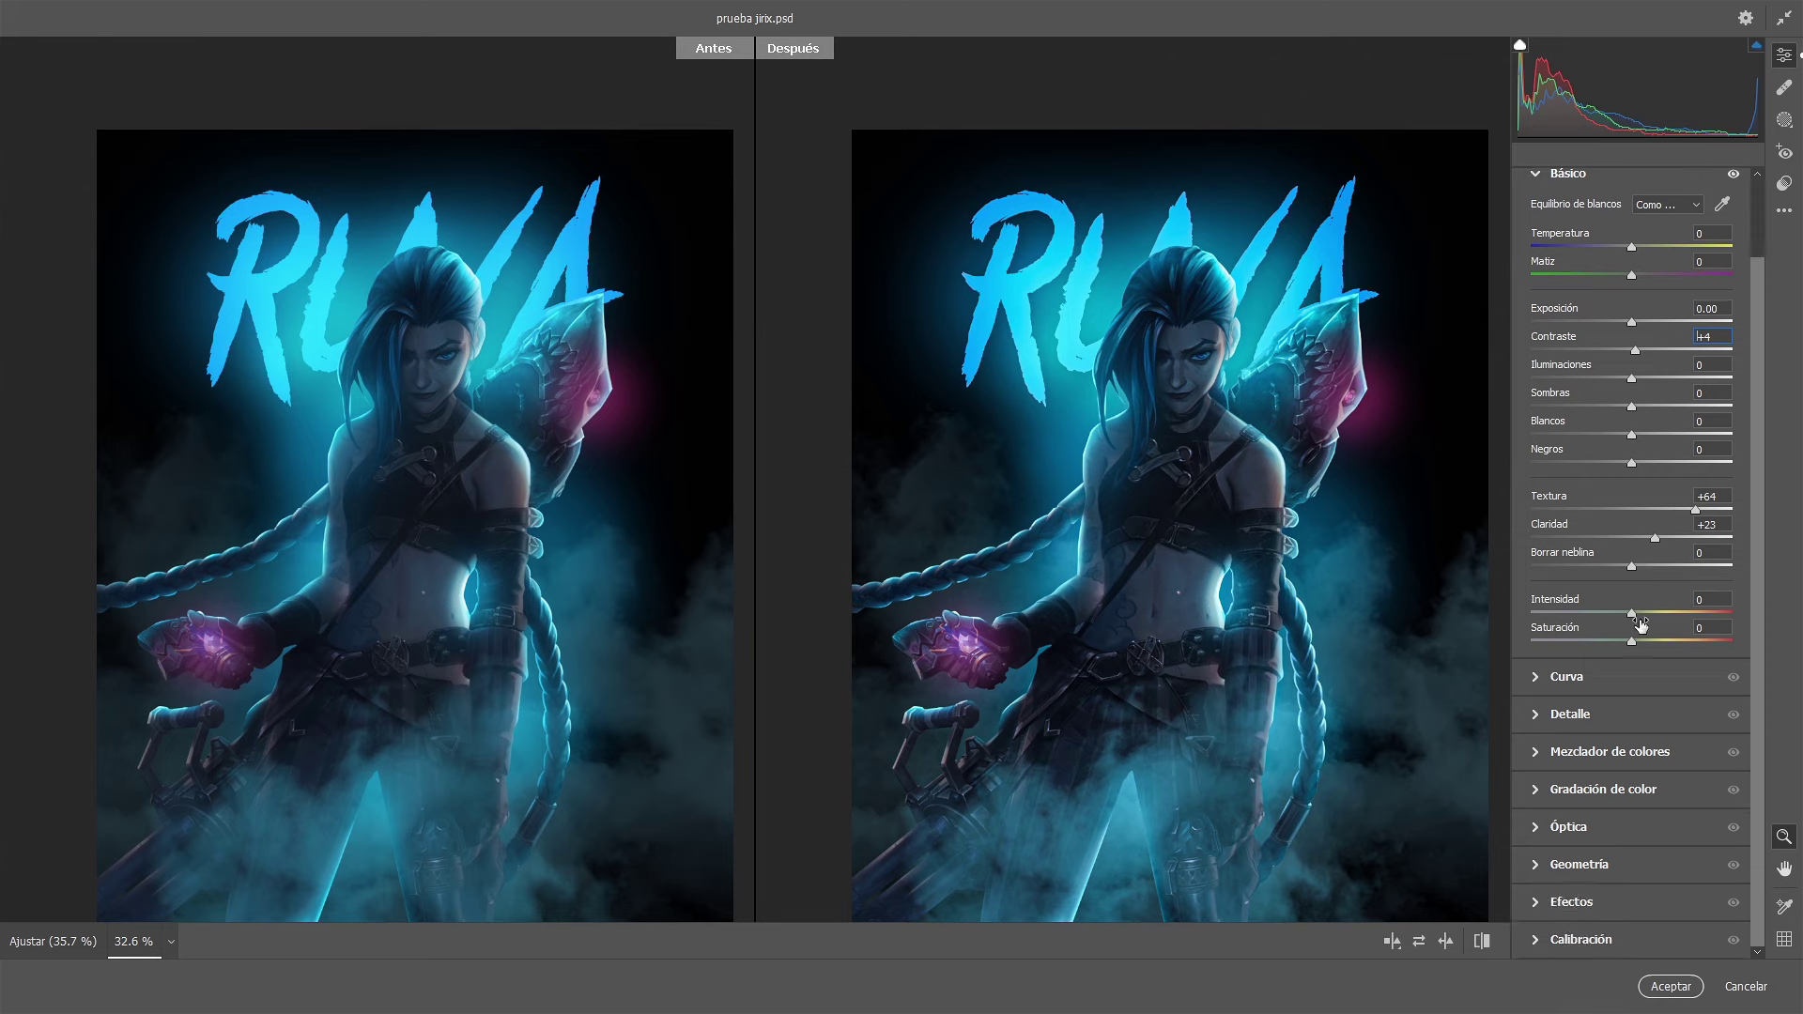
{"action": "left_click", "coordinate": [1535, 903]}
{"action": "left_click_drag", "start_coordinate": [1632, 607], "coordinate": [1615, 612]}
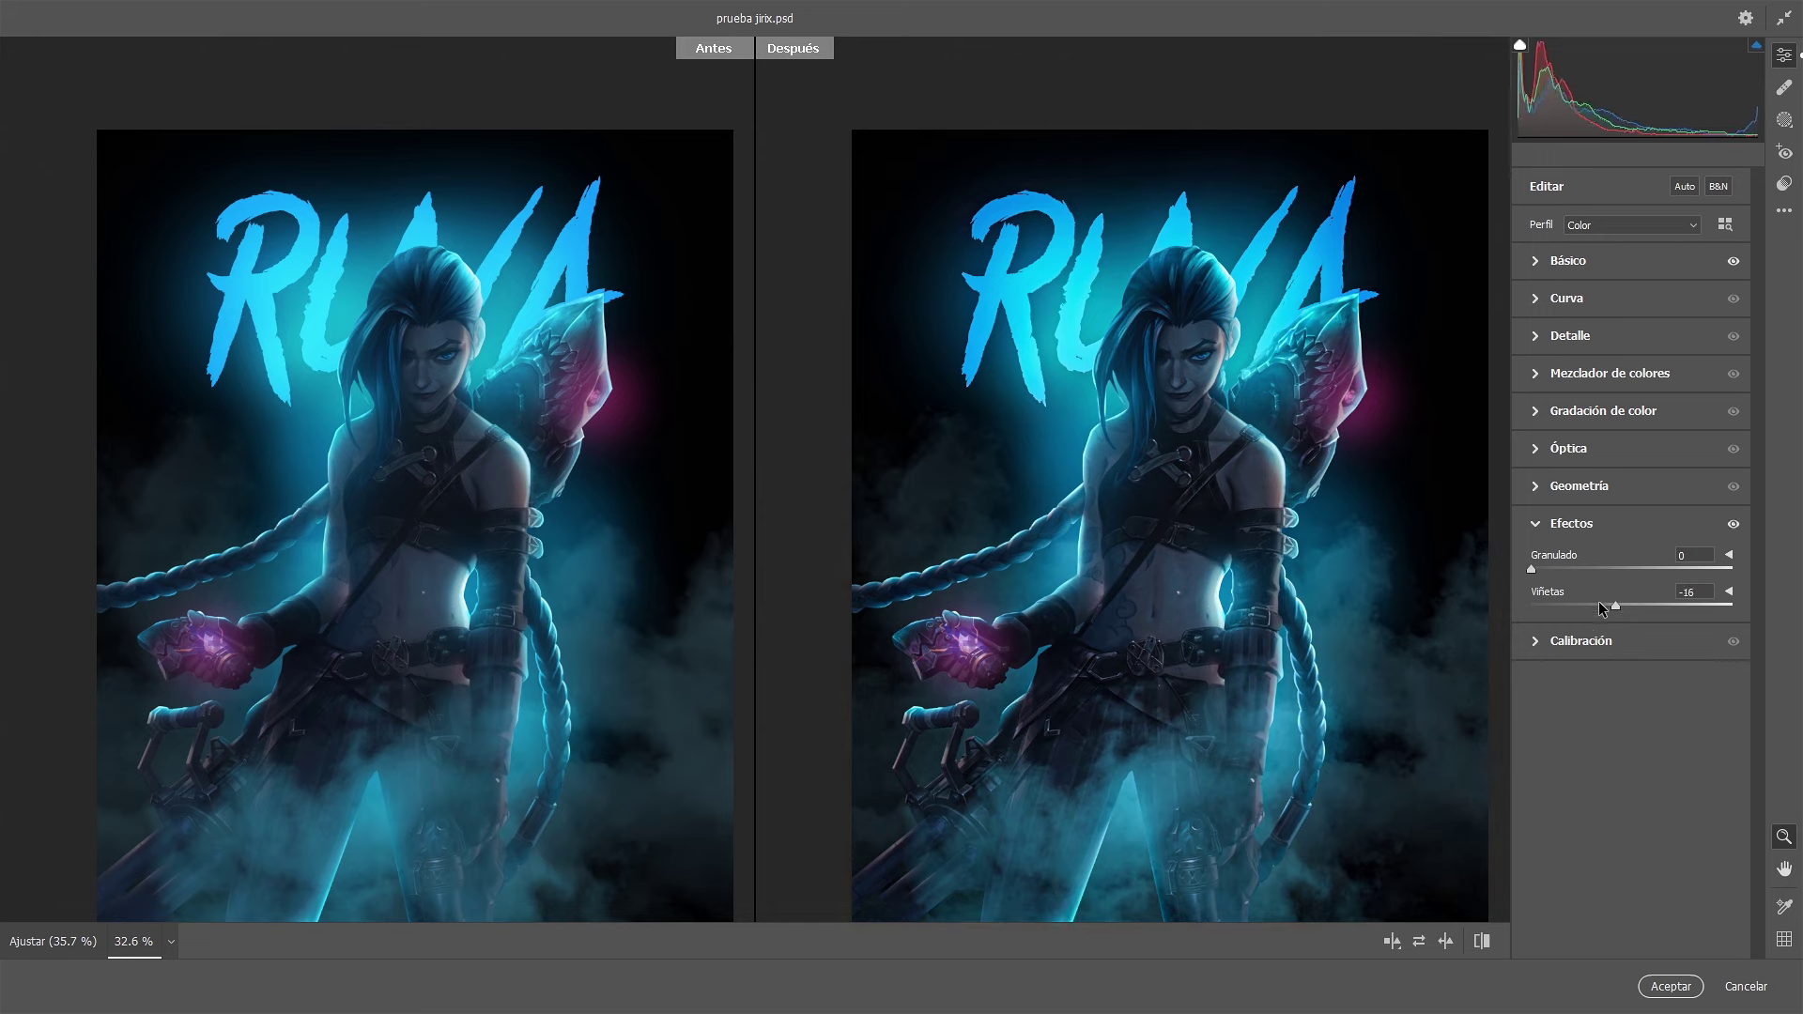
Apply the Camera Raw settings as a smart filter on Capa 4 and review the poster
{"action": "left_click", "coordinate": [1671, 987]}
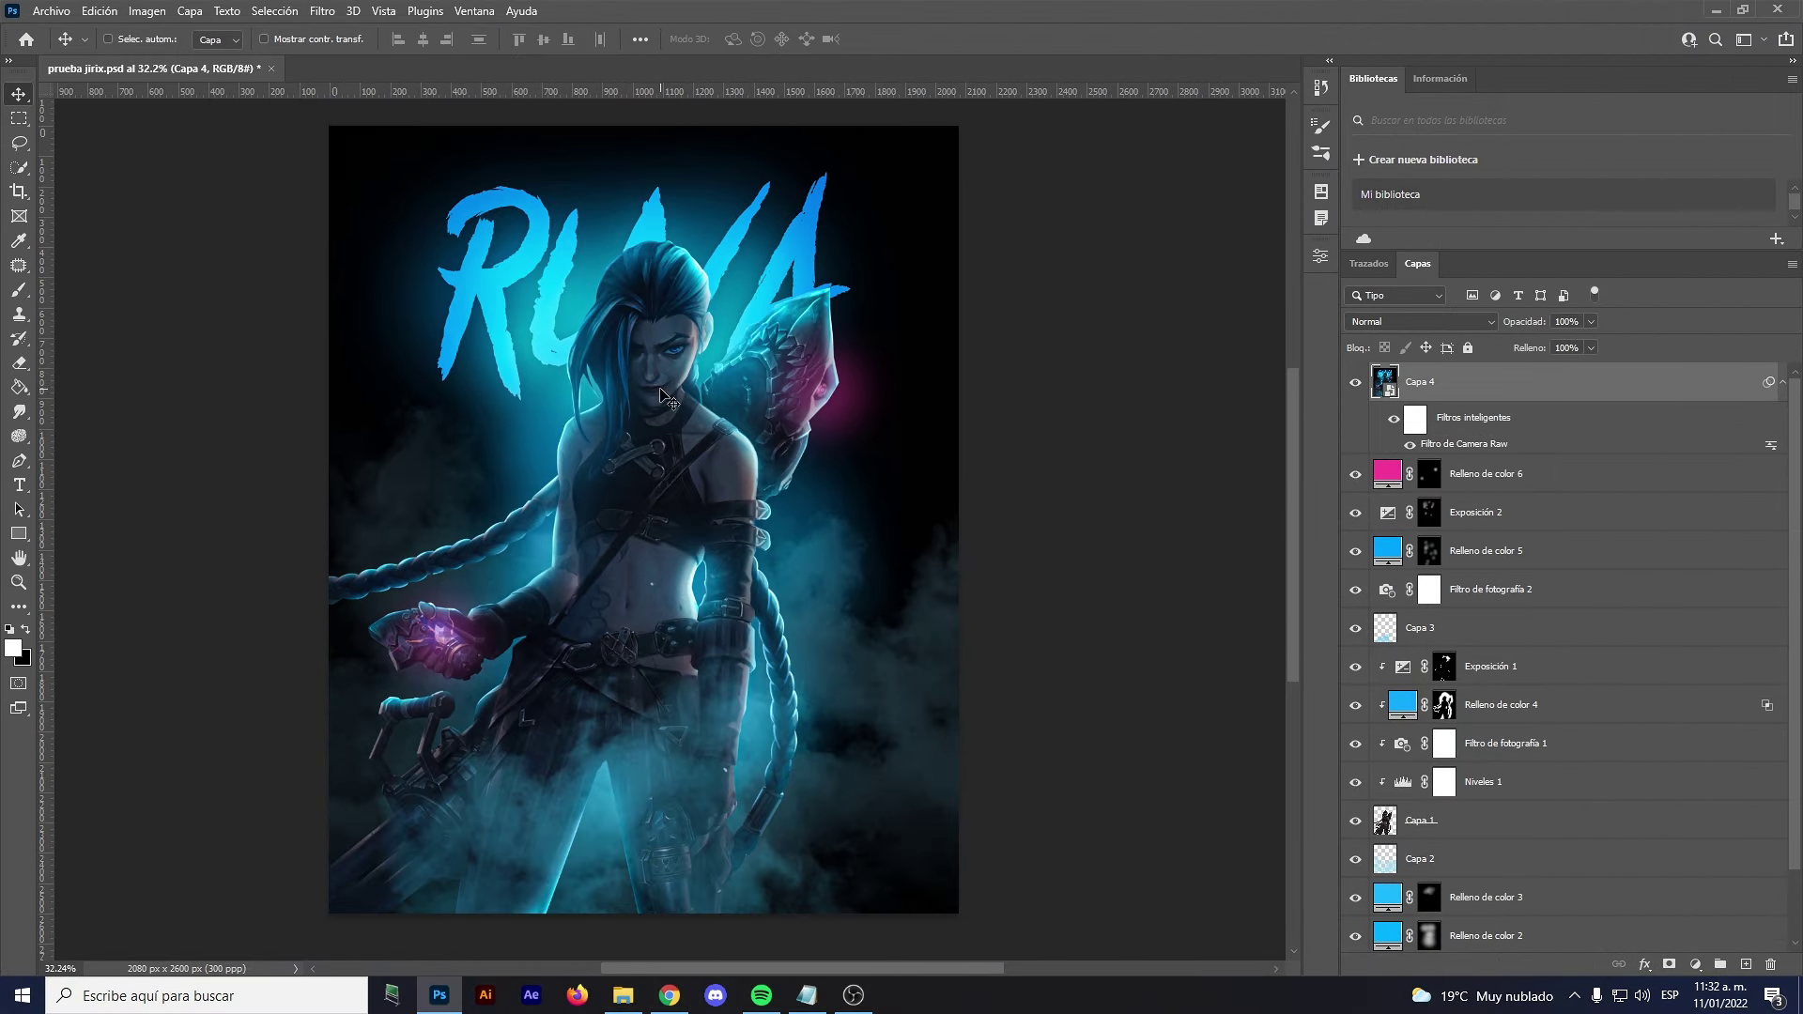
{"action": "left_click_drag", "start_coordinate": [655, 369], "coordinate": [711, 379]}
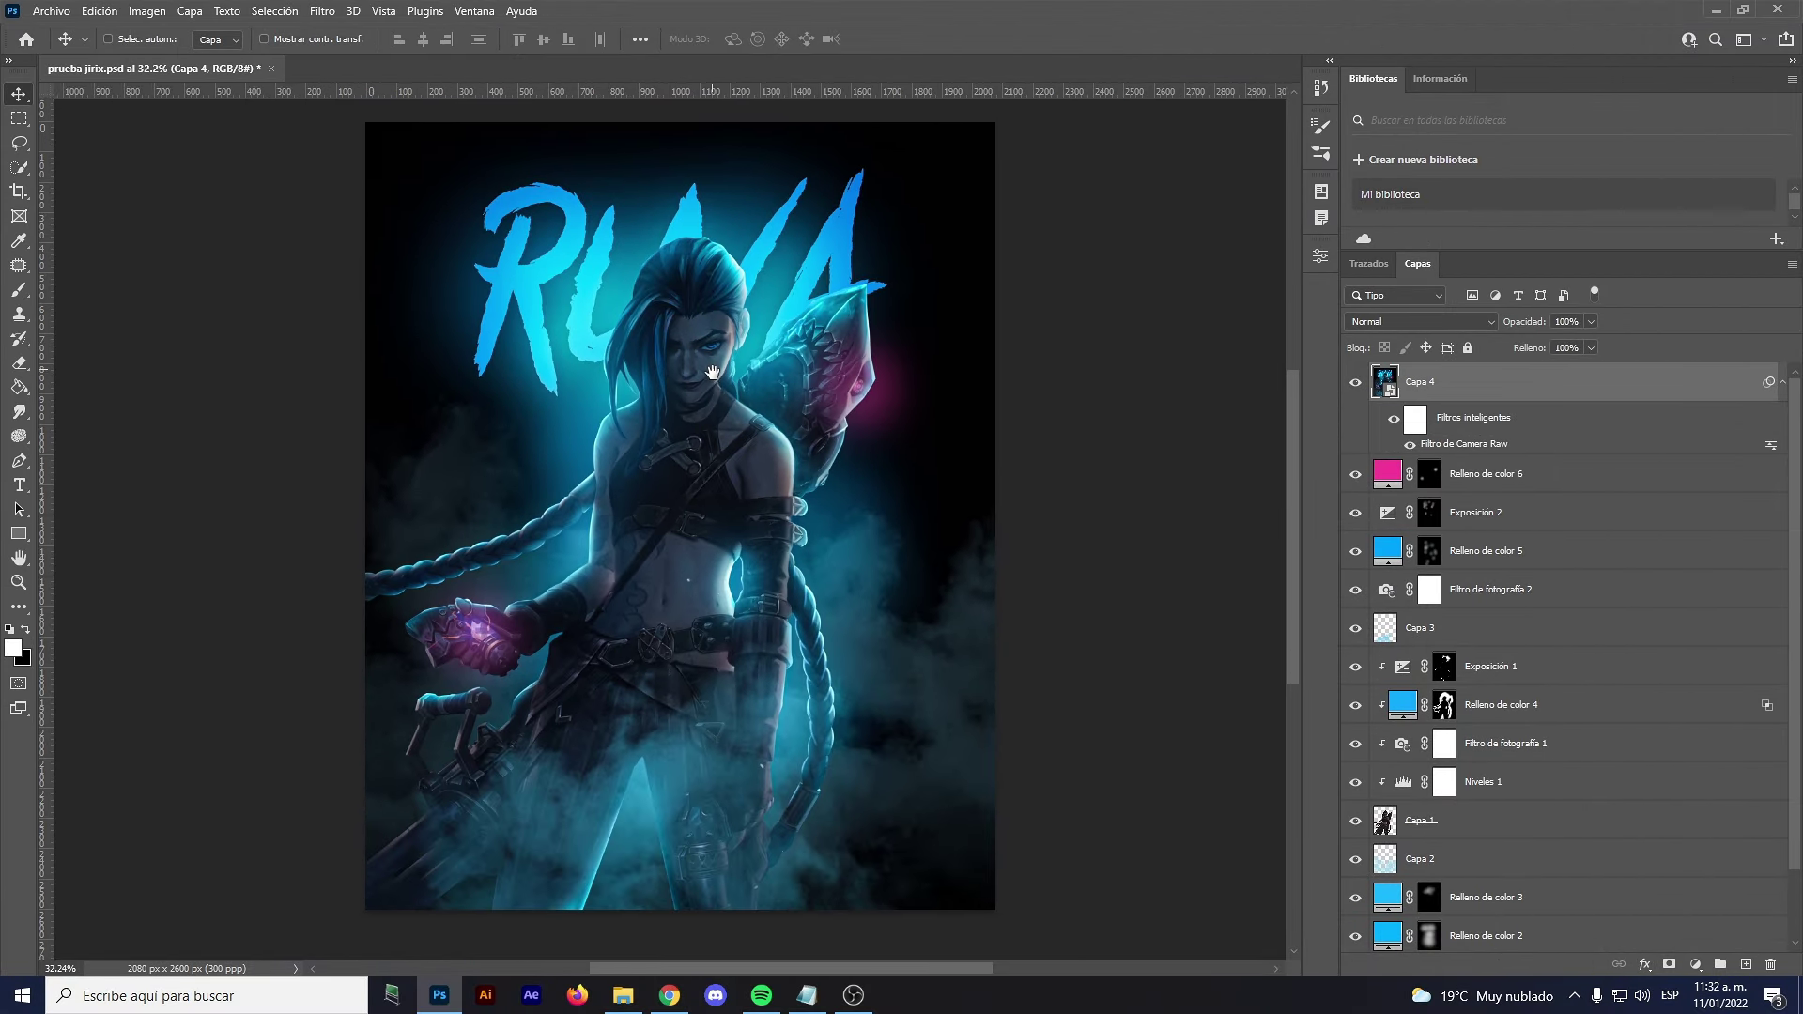
{"action": "scroll", "coordinate": [1602, 557], "scroll_direction": "down", "scroll_amount": 2}
{"action": "scroll", "coordinate": [1571, 566], "scroll_direction": "up", "scroll_amount": 2}
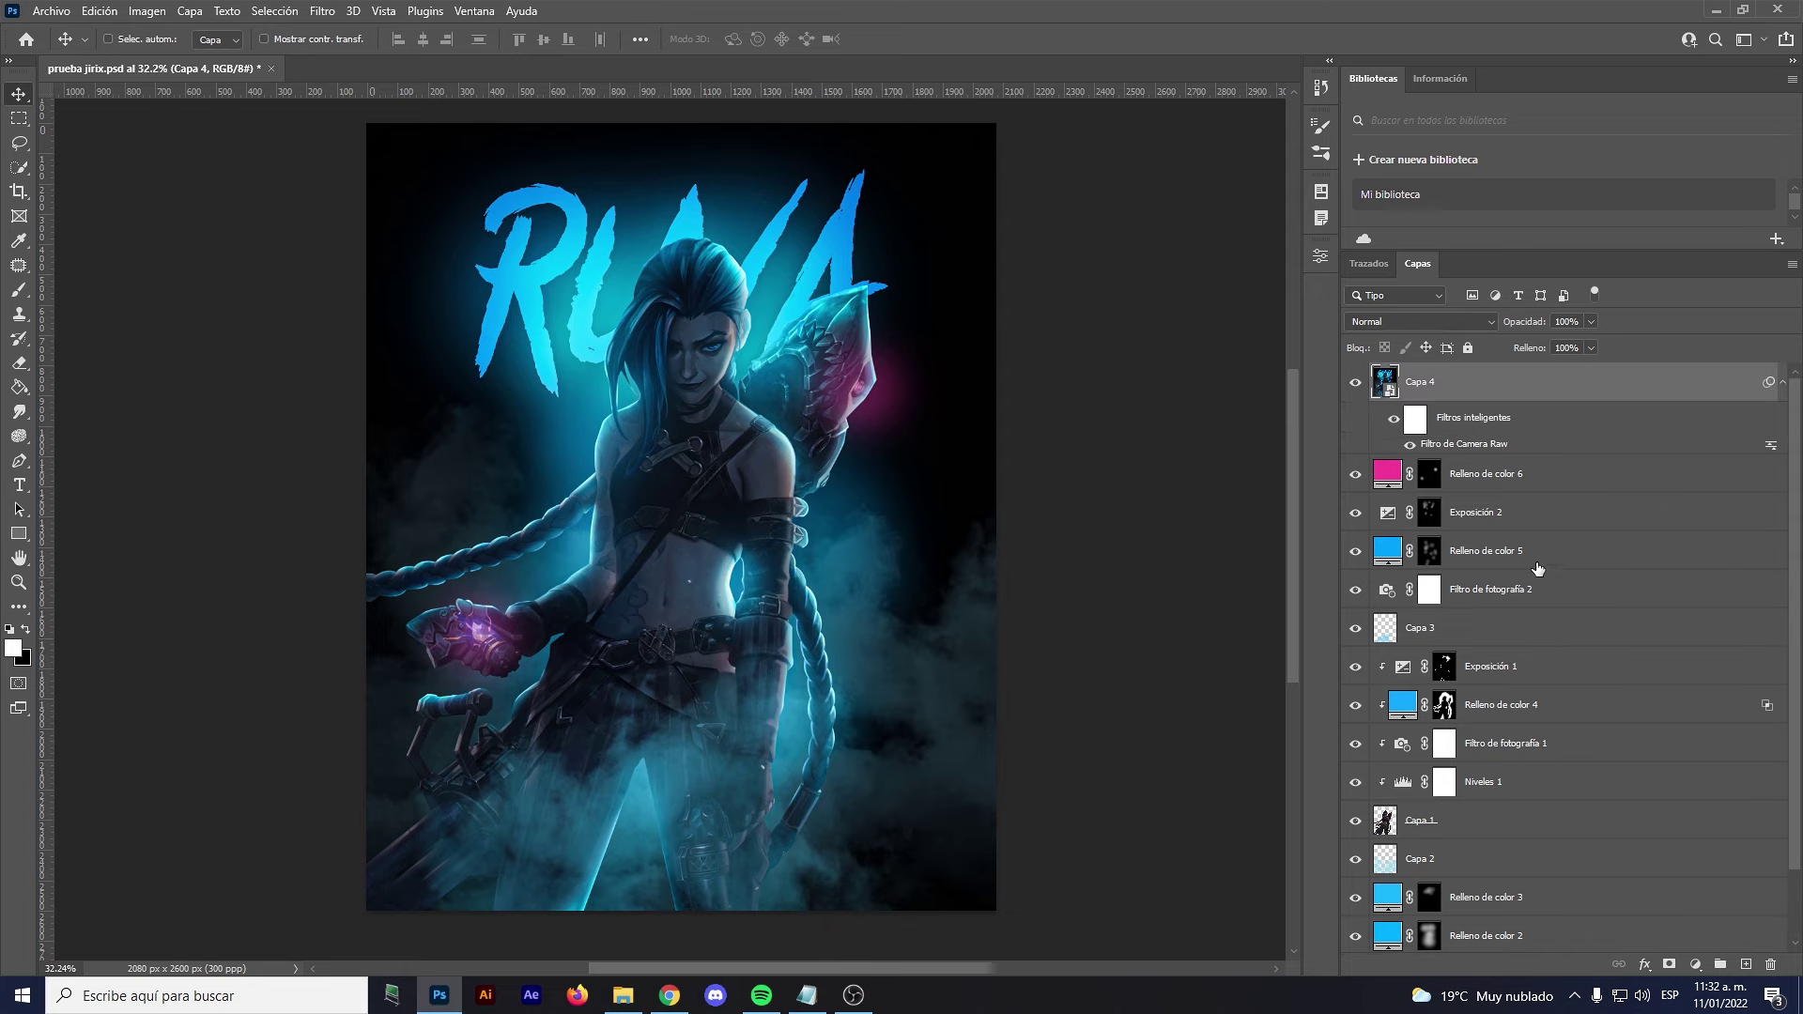